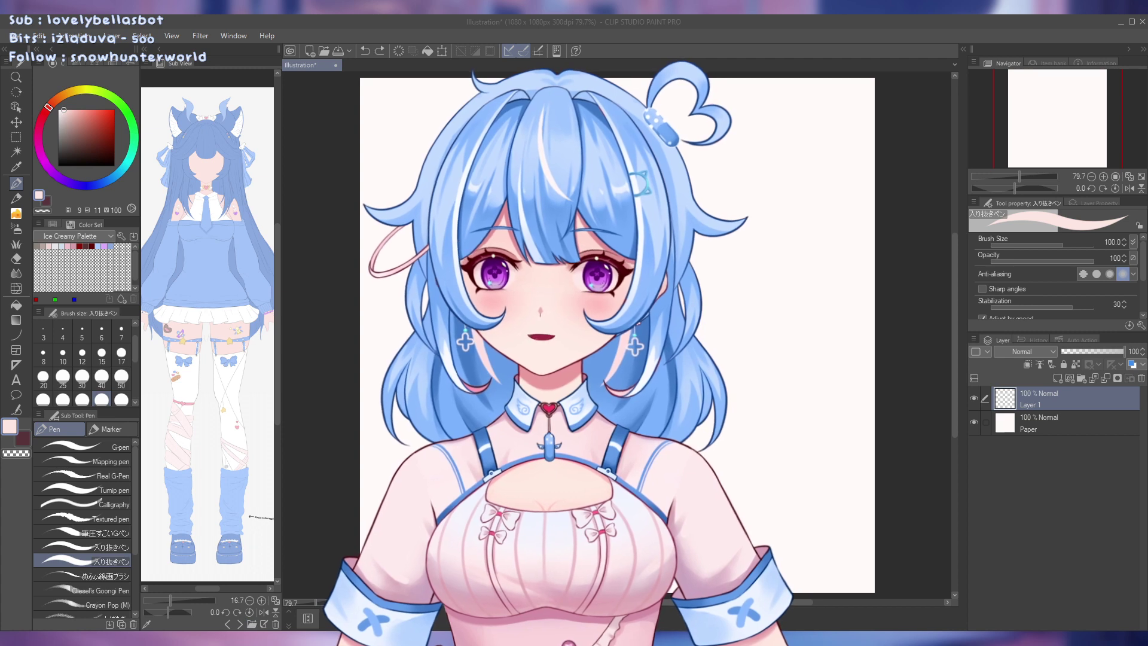
Sample the blue hair colour from the full-body reference for the pen and bring back the half-body reference image
left_click(240, 624)
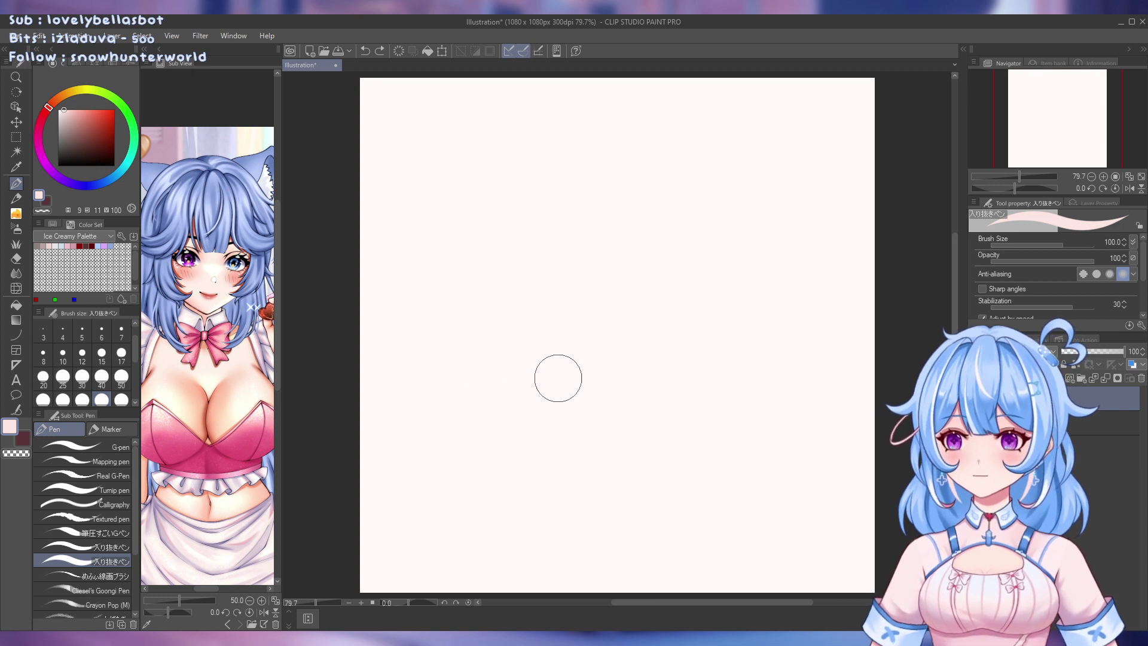
left_click(45, 203)
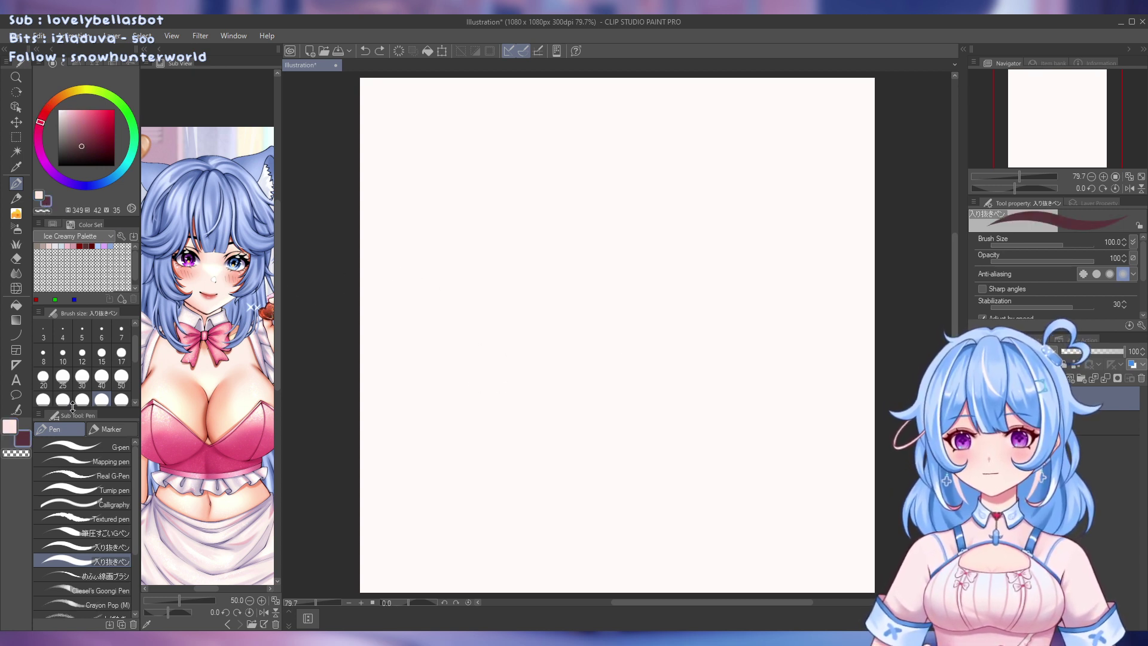
left_click(228, 624)
left_click(13, 167)
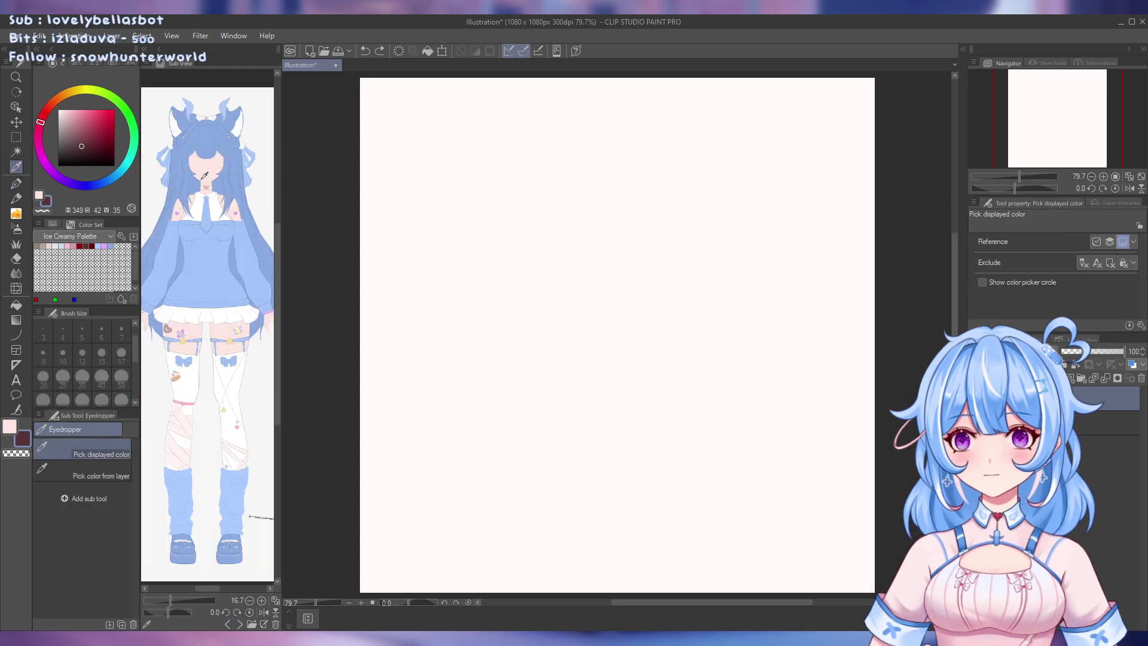
left_click(210, 127)
left_click(238, 624)
key("p")
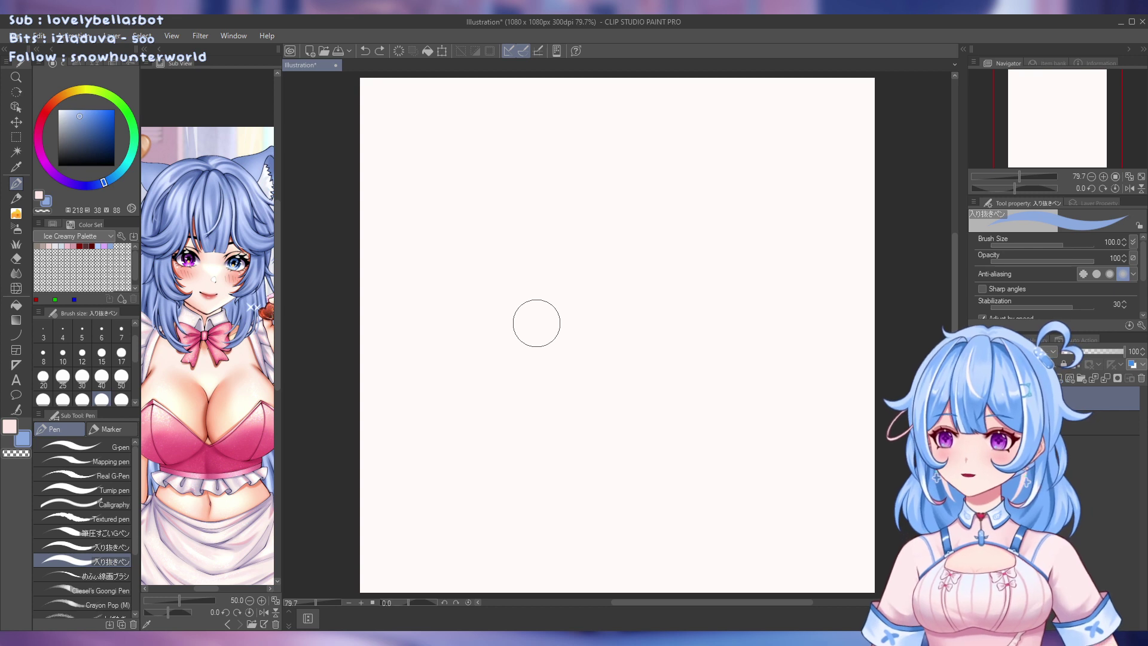
Sketch a rounded bear head outline with two round ears on the blank canvas, using the pen at size 8
left_click(43, 354)
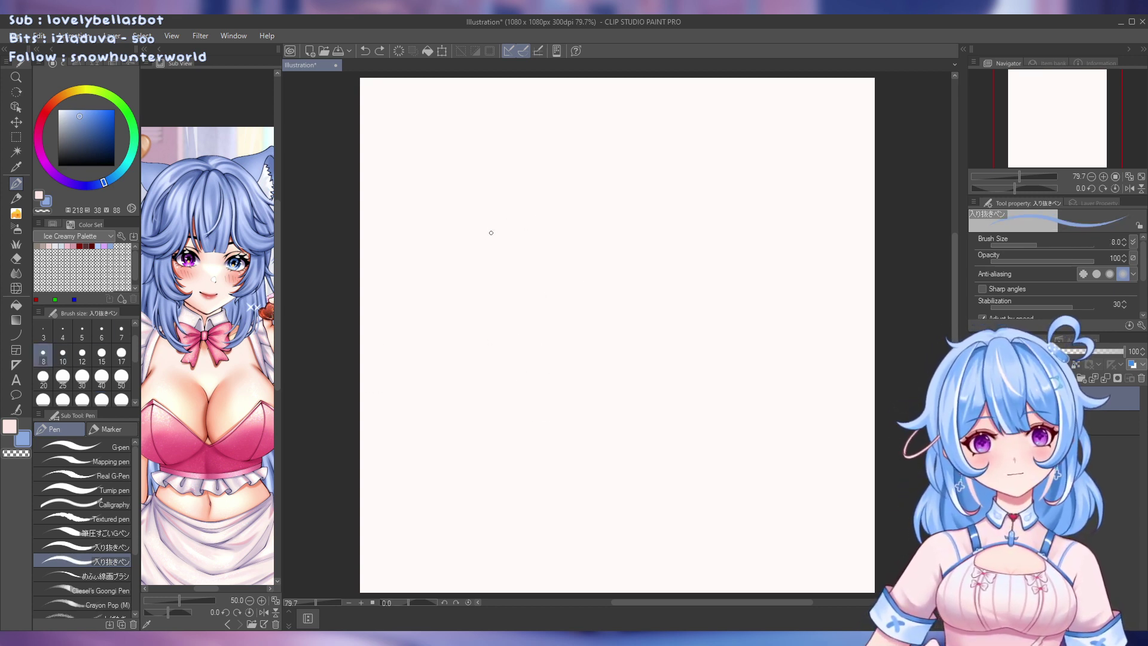
left_click_drag(484, 241, 516, 228)
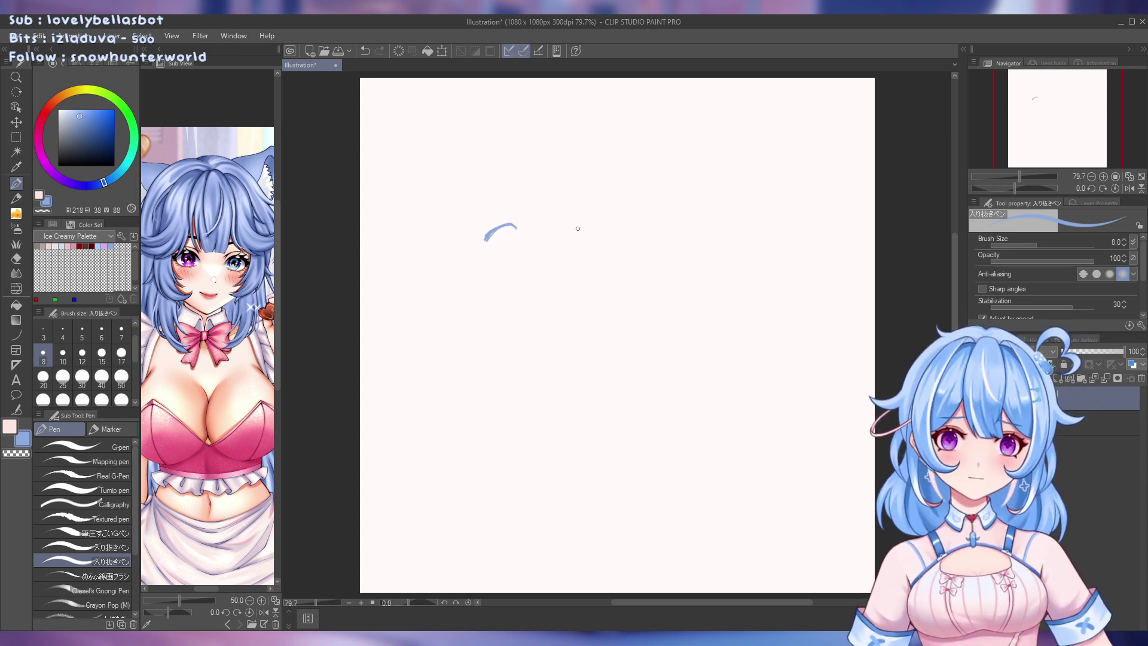
left_click_drag(625, 229, 644, 238)
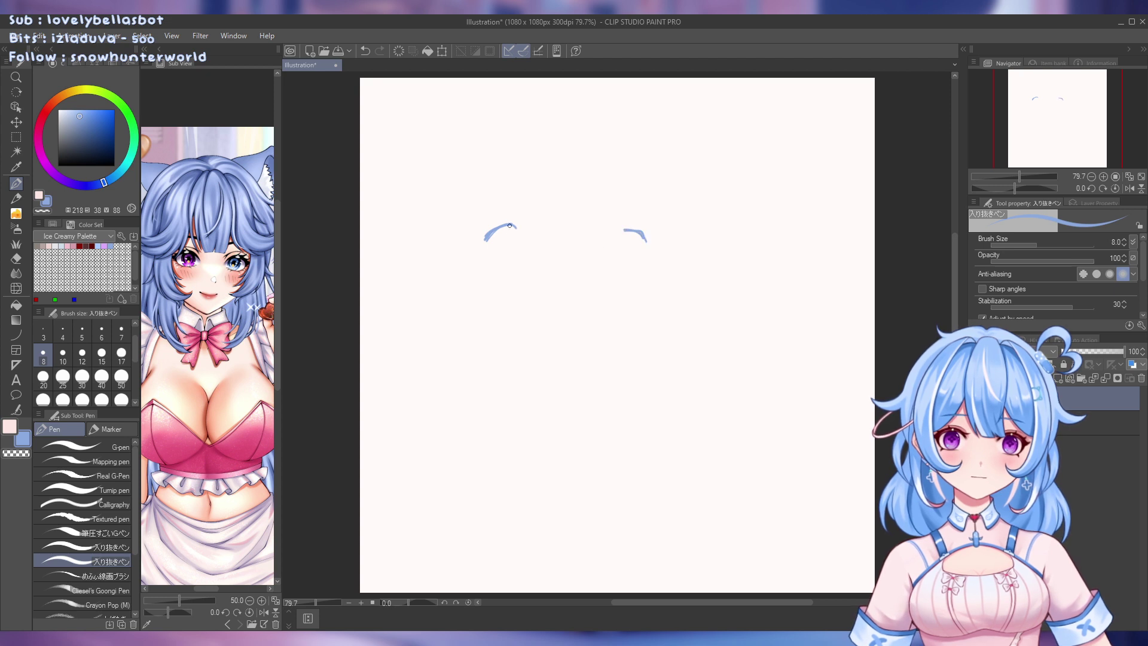
mouse_move(510, 225)
left_mouse_down()
mouse_move(608, 236)
mouse_move(646, 258)
mouse_move(484, 235)
mouse_move(478, 263)
mouse_move(557, 239)
mouse_move(516, 247)
left_mouse_up()
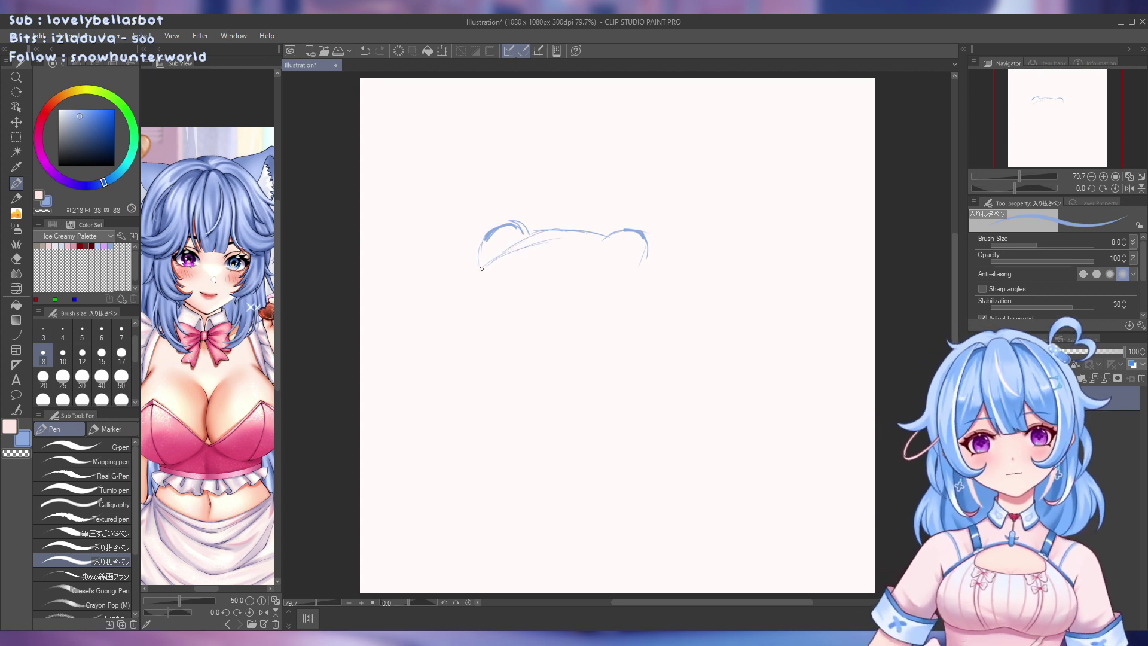
mouse_move(472, 300)
left_mouse_down()
mouse_move(476, 281)
mouse_move(466, 321)
mouse_move(508, 377)
mouse_move(626, 379)
left_mouse_up()
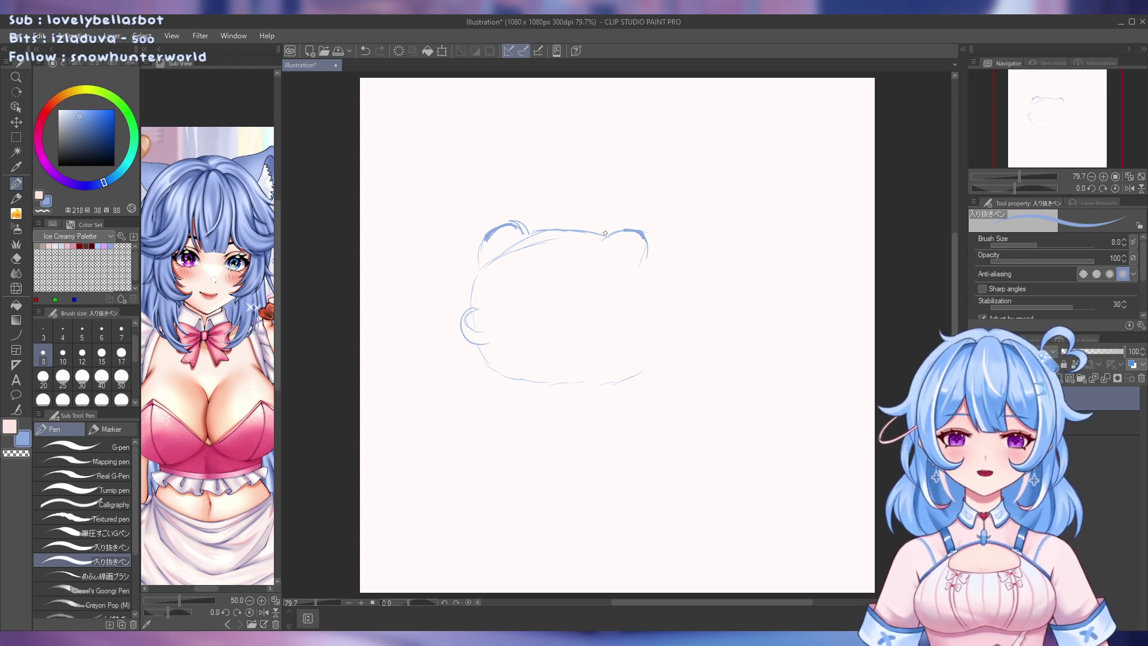
mouse_move(650, 240)
left_mouse_down()
mouse_move(657, 277)
mouse_move(633, 293)
left_mouse_up()
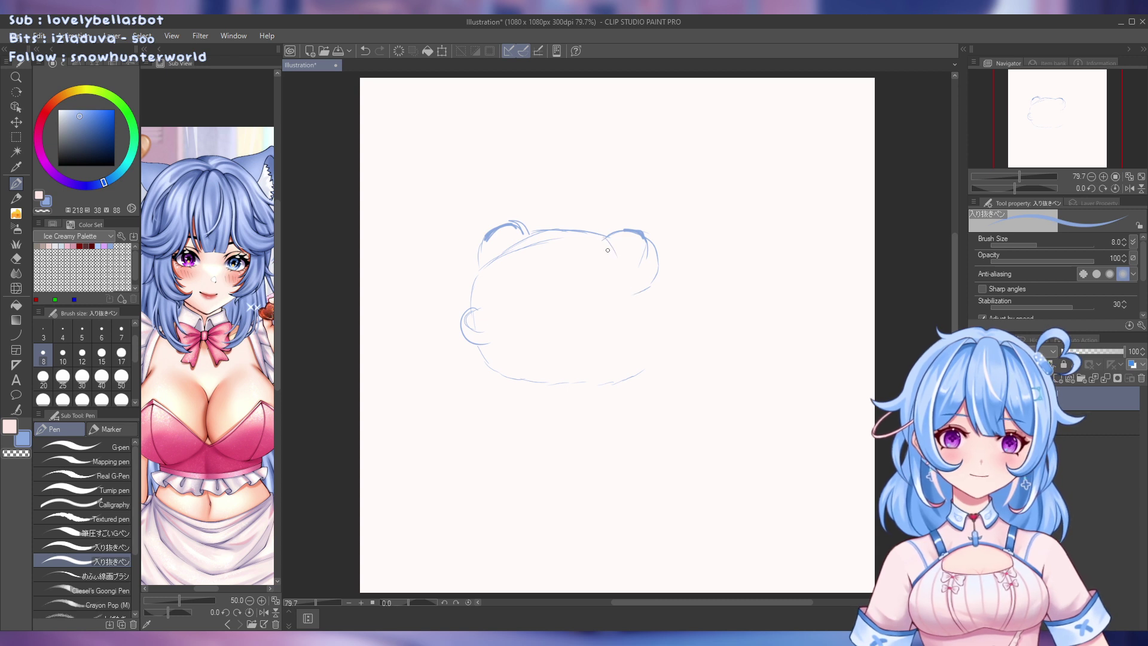
mouse_move(613, 253)
left_mouse_down()
mouse_move(626, 259)
mouse_move(609, 246)
mouse_move(639, 294)
mouse_move(635, 281)
mouse_move(639, 371)
left_mouse_up()
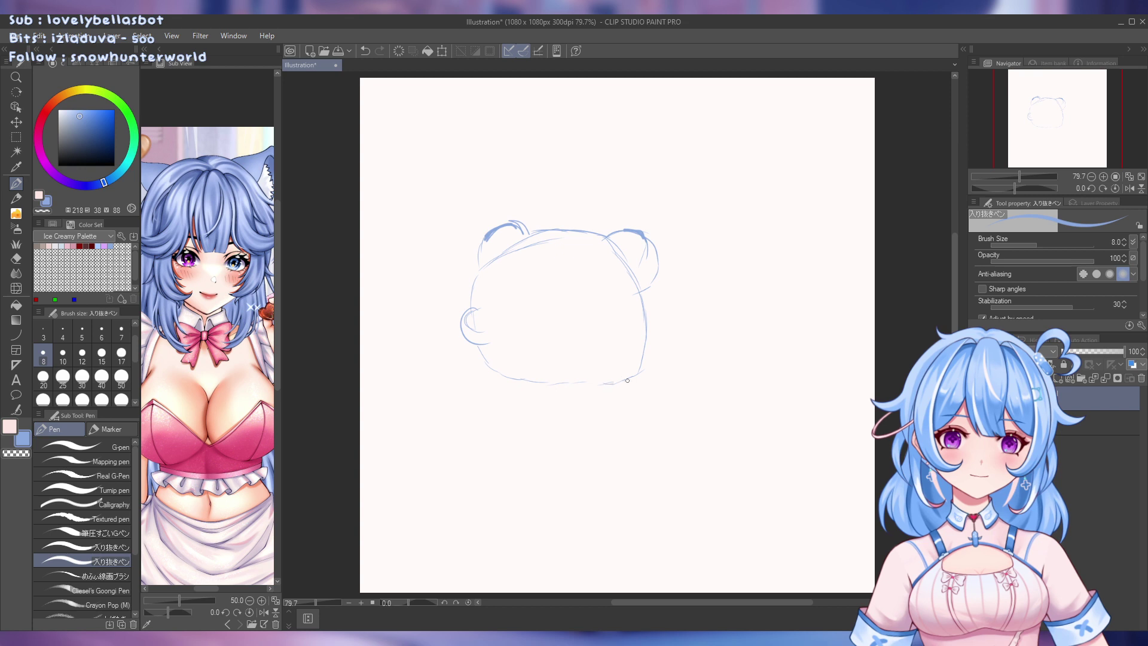
Erase the stray line at the head's lower right corner and the left cheek bump with the Hard eraser at size 30
key("e")
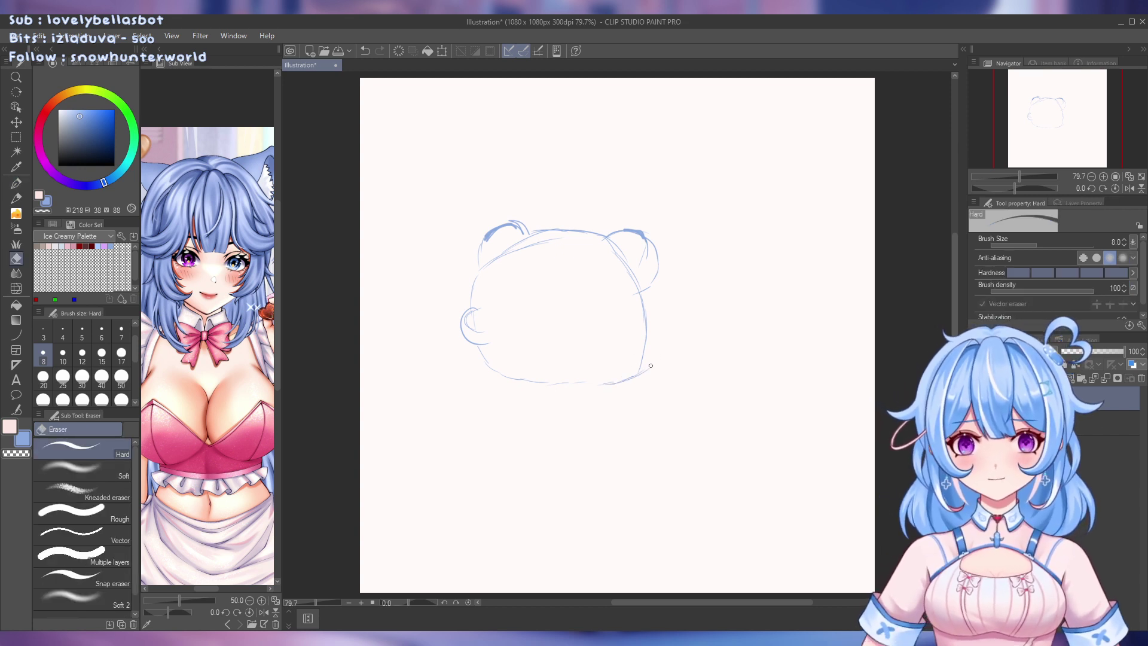
left_click(82, 375)
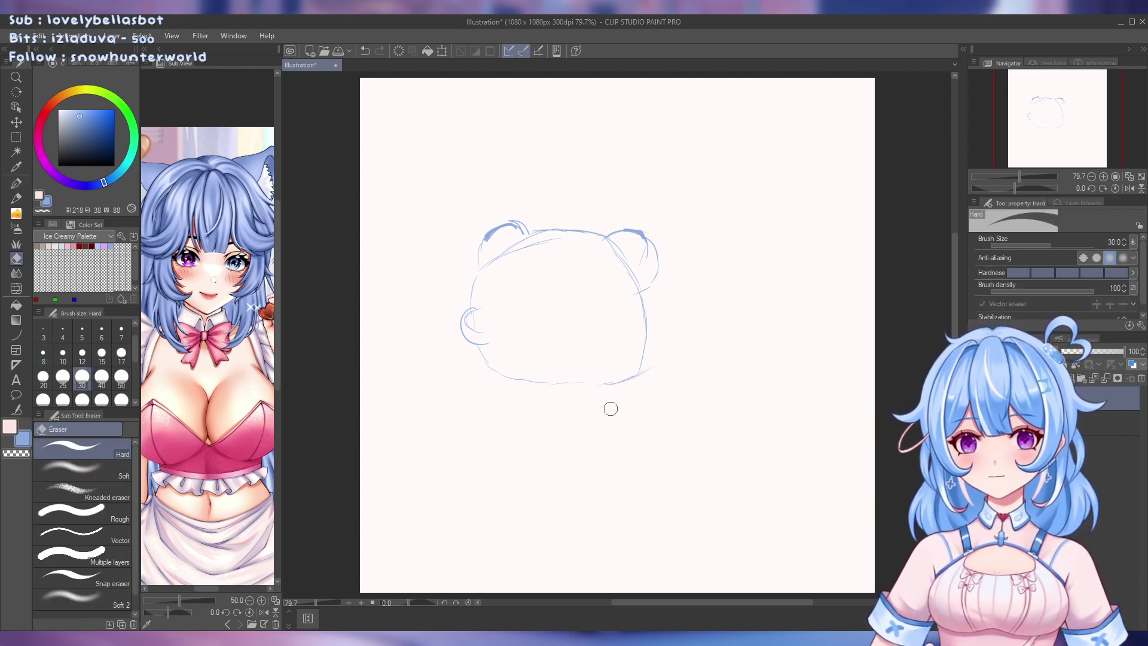
left_click_drag(660, 364, 628, 377)
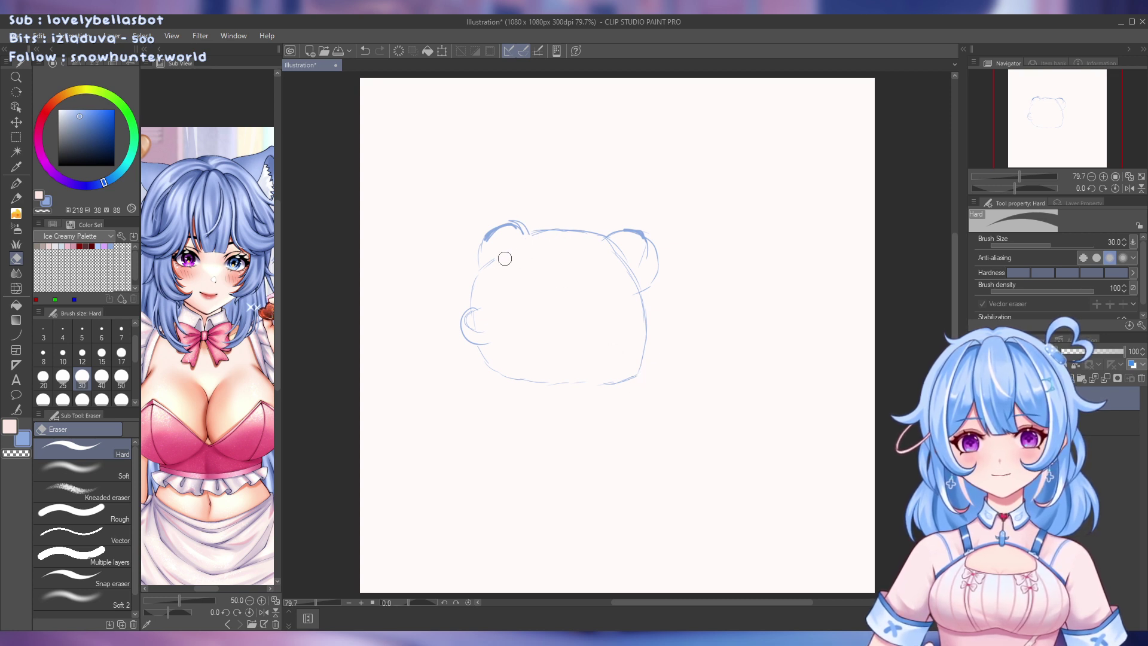
key("ctrl+z")
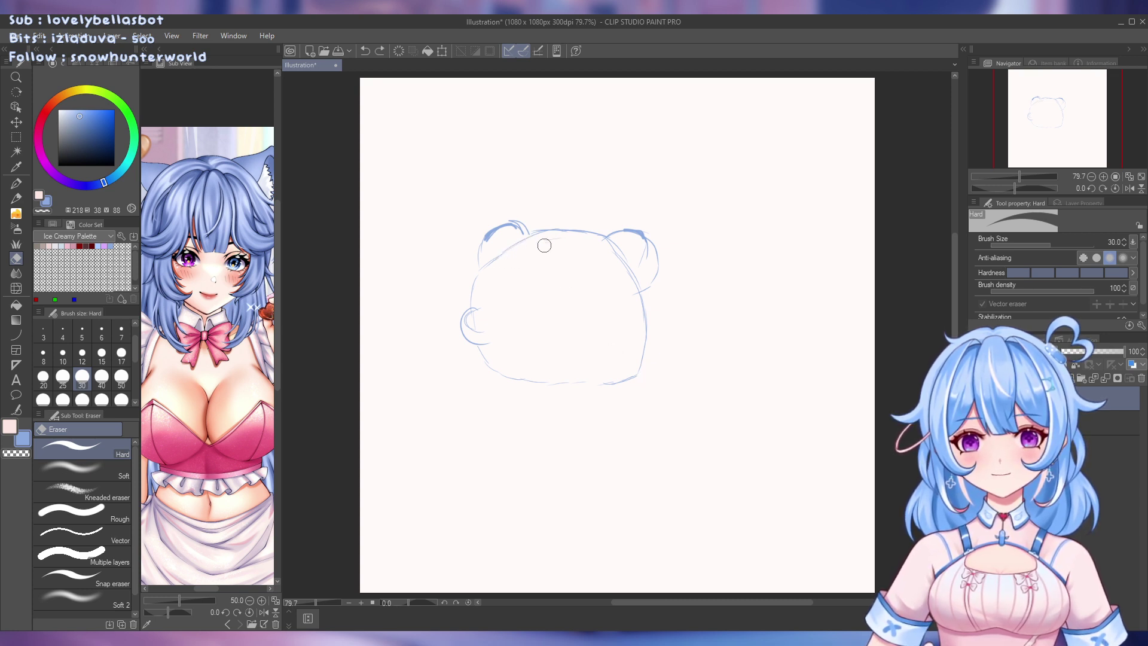
mouse_move(500, 293)
left_mouse_down()
mouse_move(487, 318)
mouse_move(471, 317)
mouse_move(483, 307)
mouse_move(470, 311)
mouse_move(469, 328)
mouse_move(491, 337)
mouse_move(465, 330)
left_mouse_up()
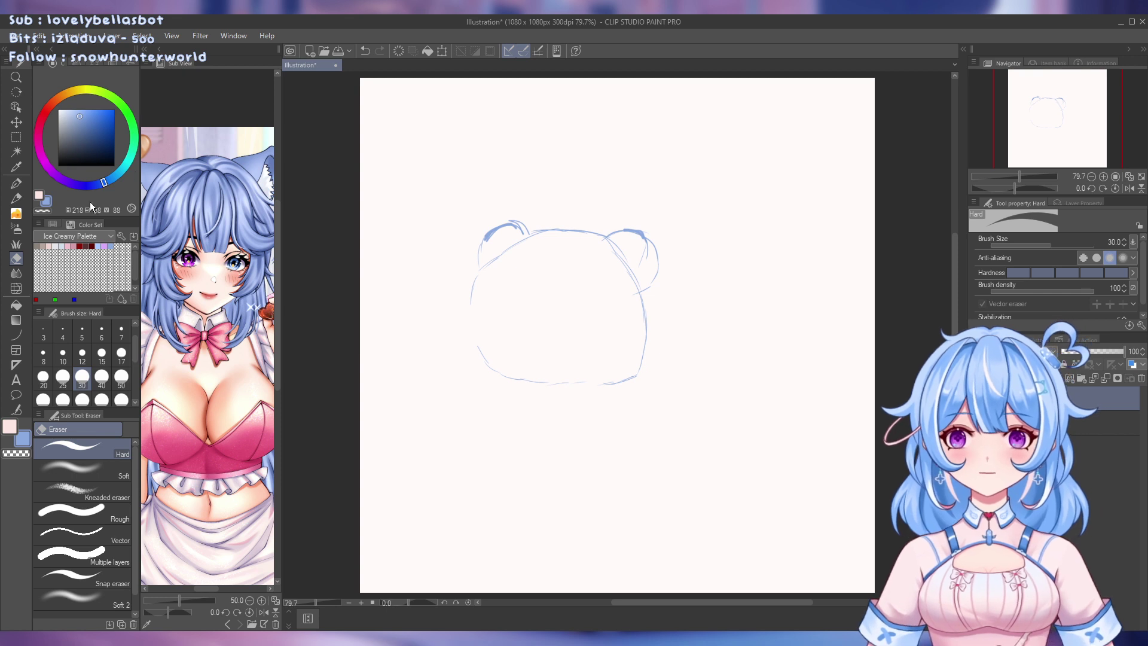
Redraw the bear head's left contour with the pen and draw an oval cheek on each side of the face
left_click(15, 185)
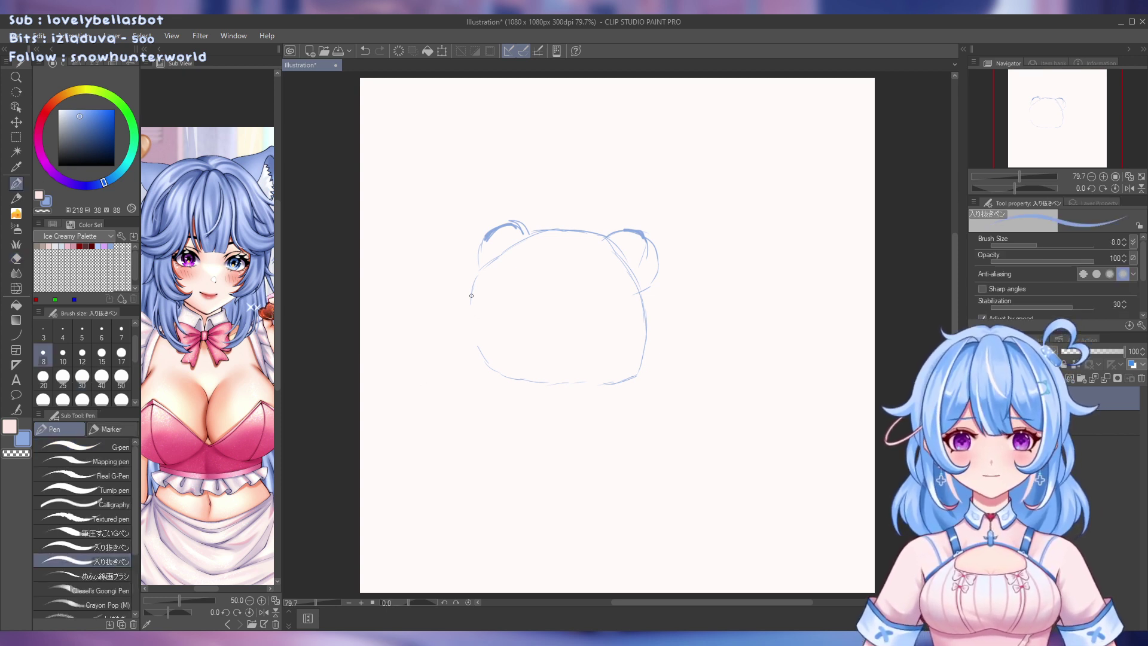
mouse_move(489, 261)
left_mouse_down()
mouse_move(458, 338)
mouse_move(473, 351)
mouse_move(493, 334)
mouse_move(465, 306)
mouse_move(481, 345)
mouse_move(492, 333)
mouse_move(469, 312)
left_mouse_up()
key("ctrl+z")
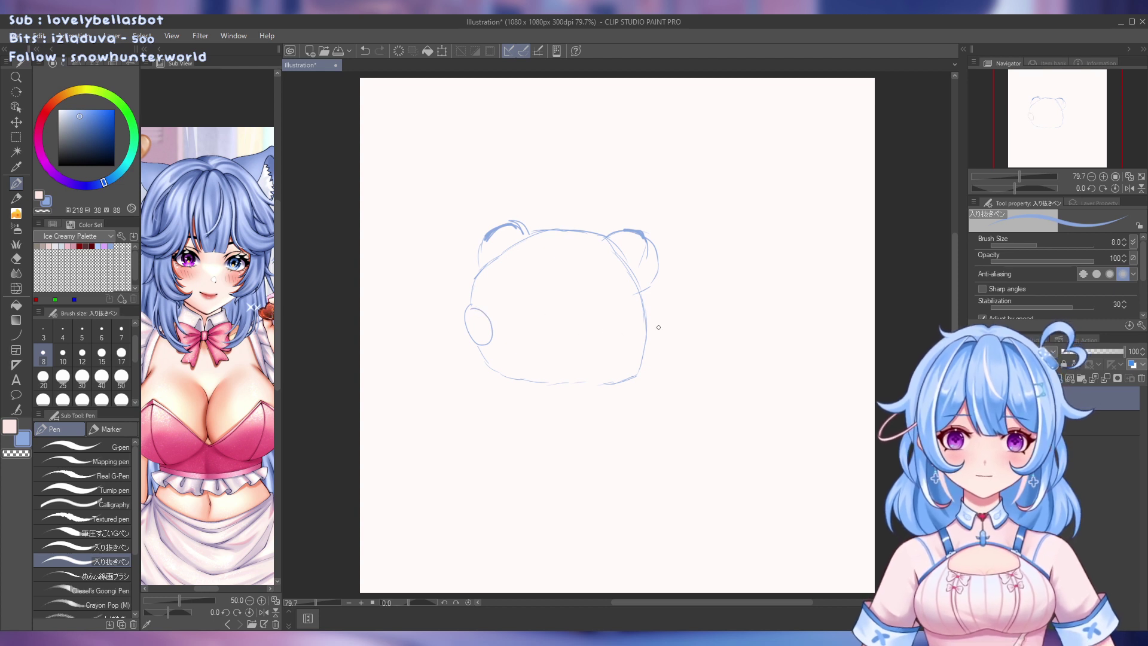
mouse_move(615, 312)
left_mouse_down()
mouse_move(630, 348)
mouse_move(616, 312)
left_mouse_up()
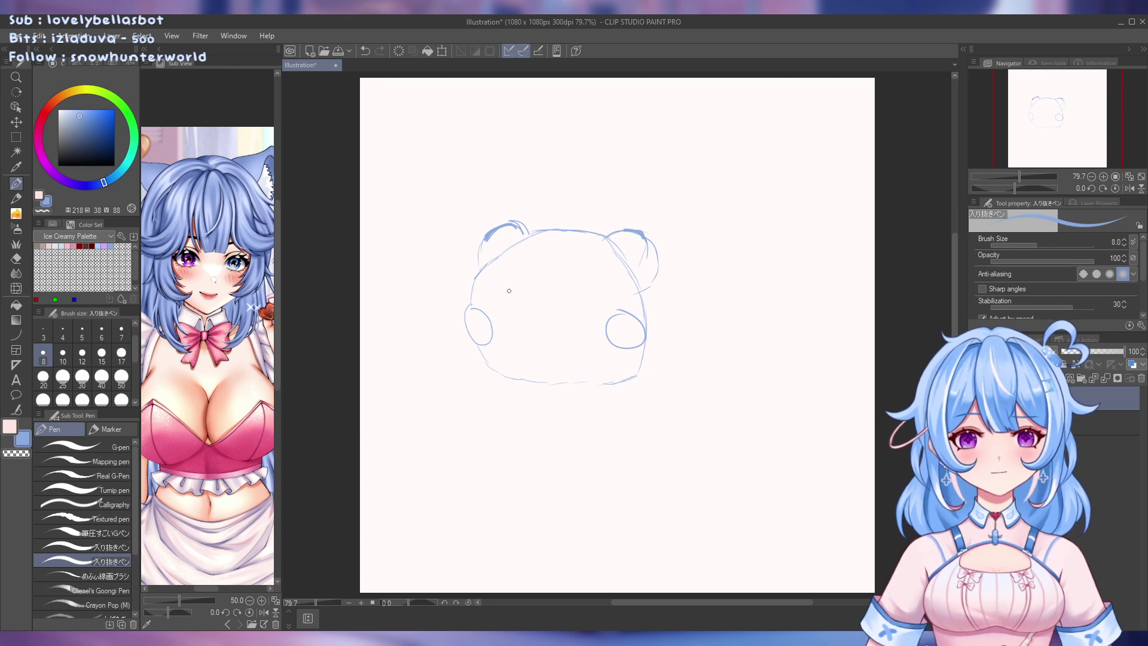
Sketch a small triangular nose with a short vertical line through its base between the bear's cheeks
left_click_drag(526, 297, 500, 298)
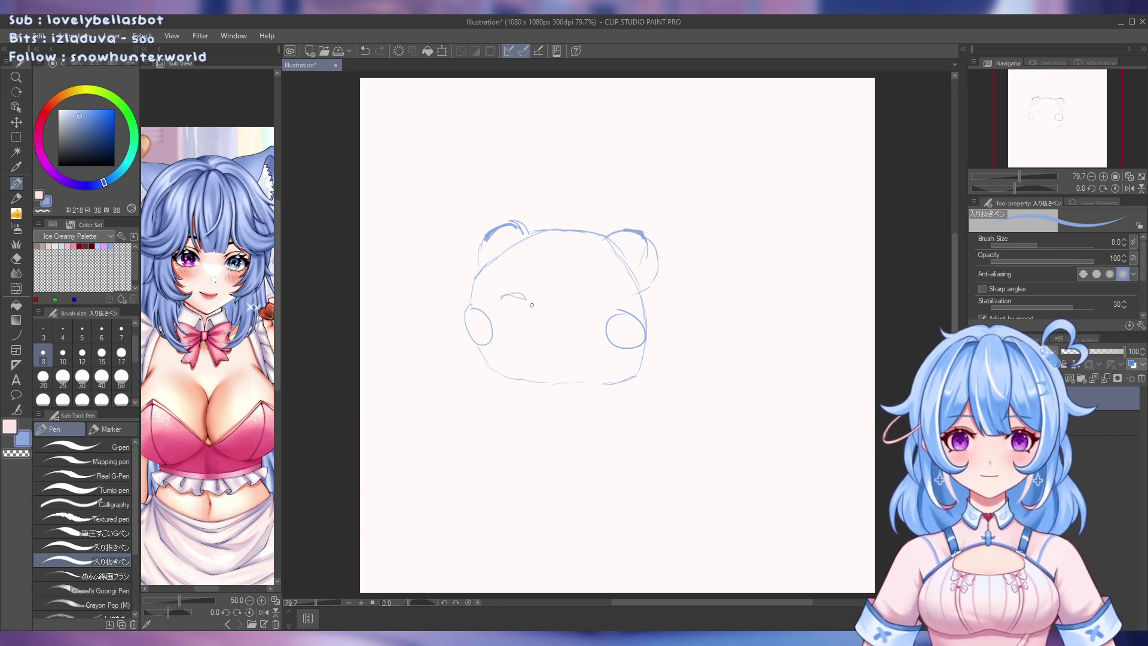
key("ctrl+z")
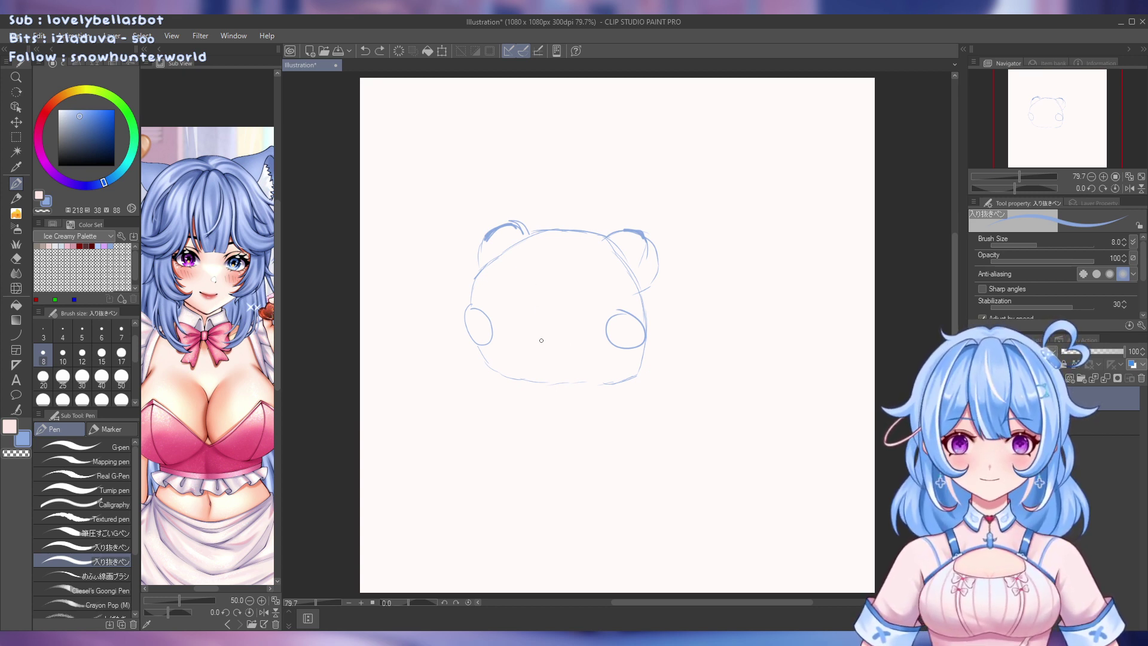
left_click_drag(537, 338, 553, 339)
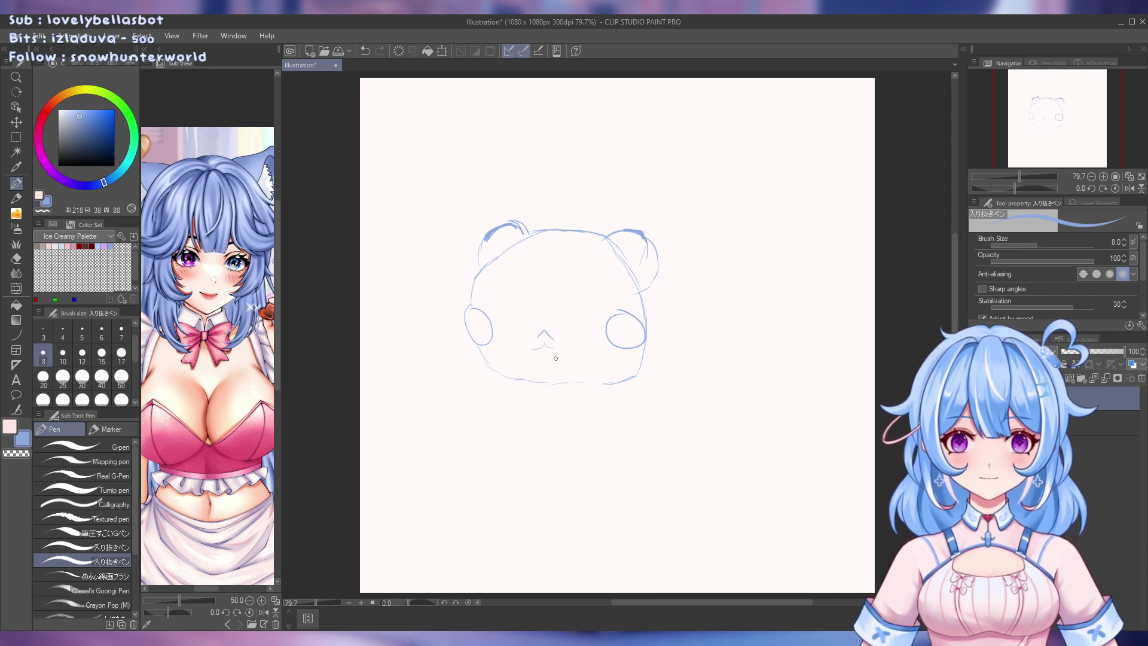
key("ctrl+z")
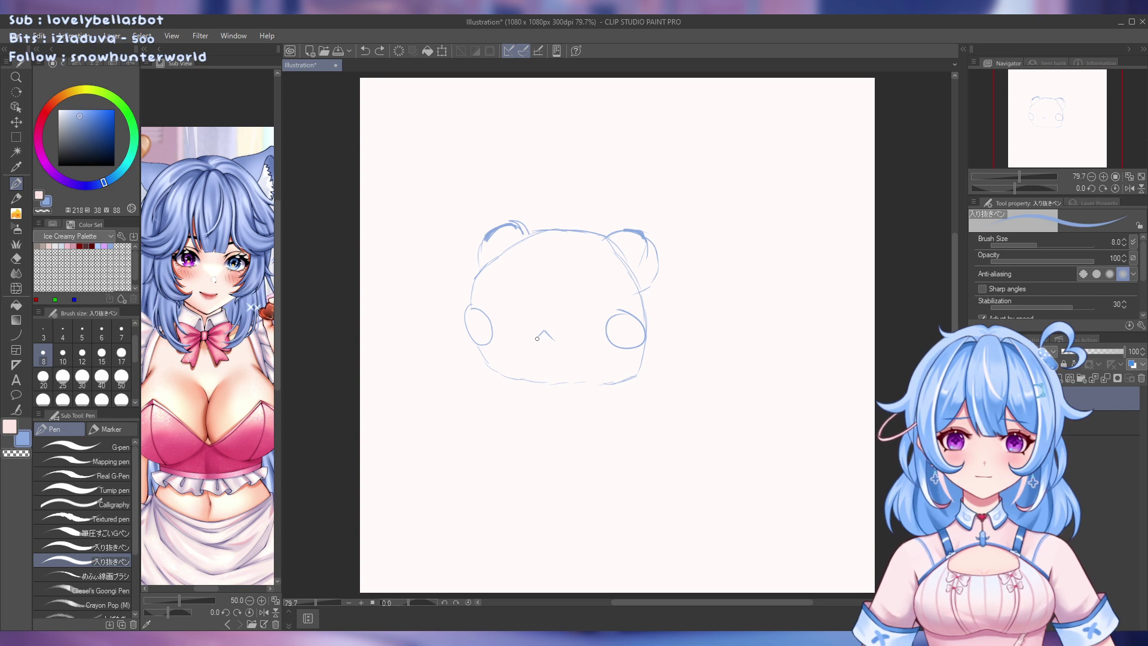
left_click_drag(537, 338, 556, 340)
key("ctrl+z")
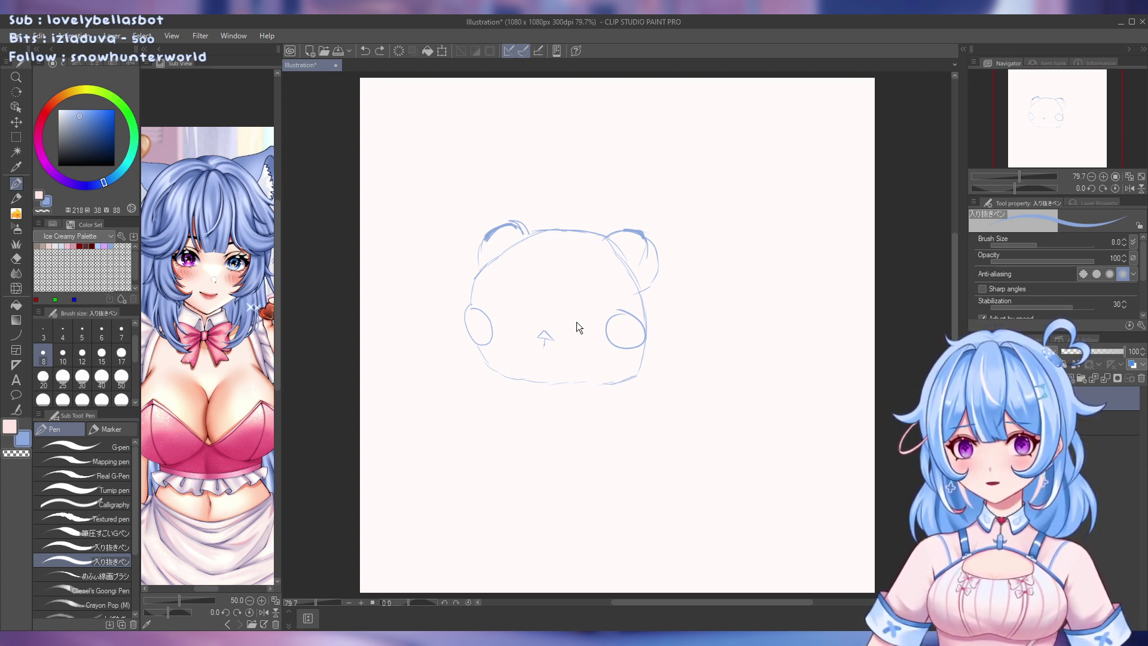
left_click(82, 353)
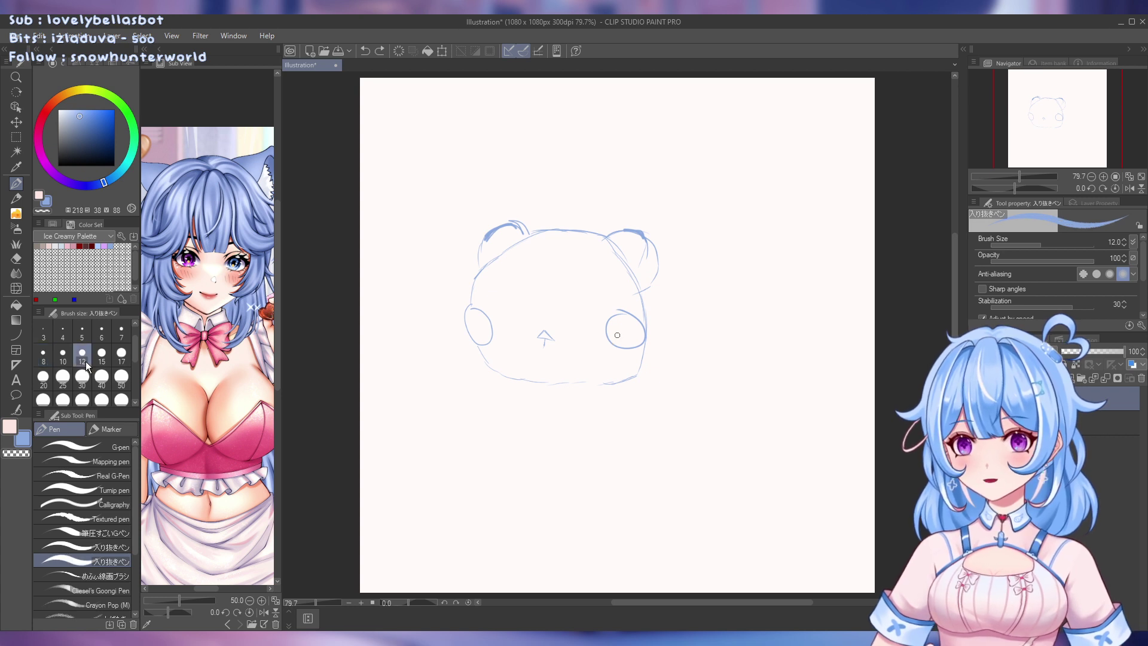
left_click_drag(580, 309, 579, 314)
key("ctrl+z")
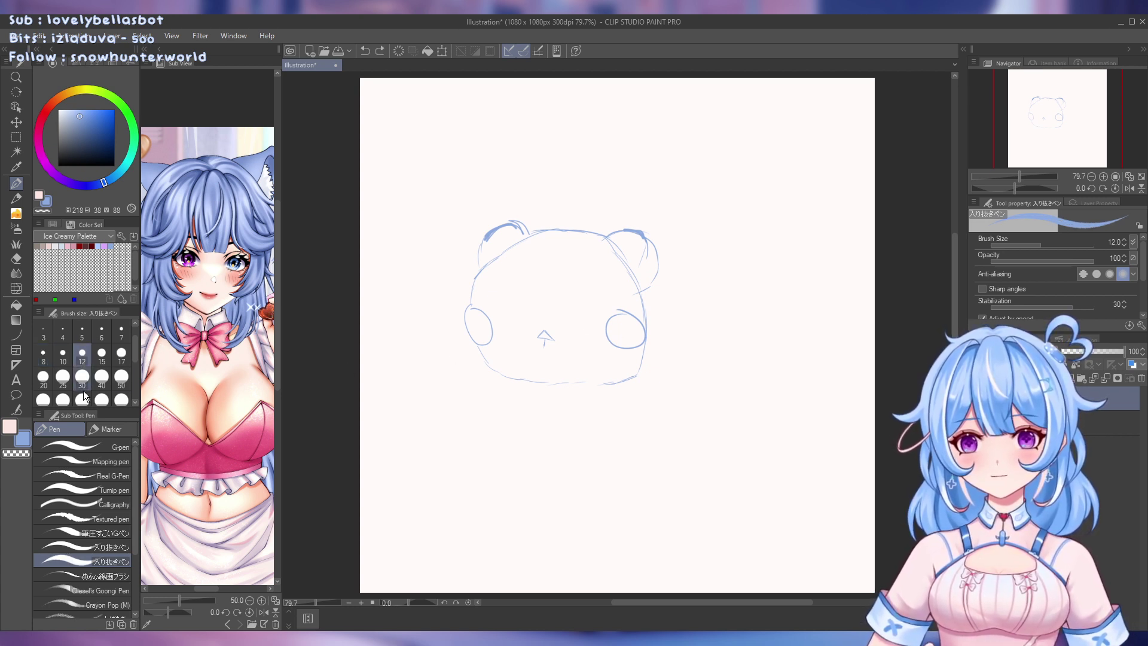
Set the pen size to 30 and try out round blue eyes on the bear's face
left_click(82, 377)
left_click_drag(583, 305, 516, 304)
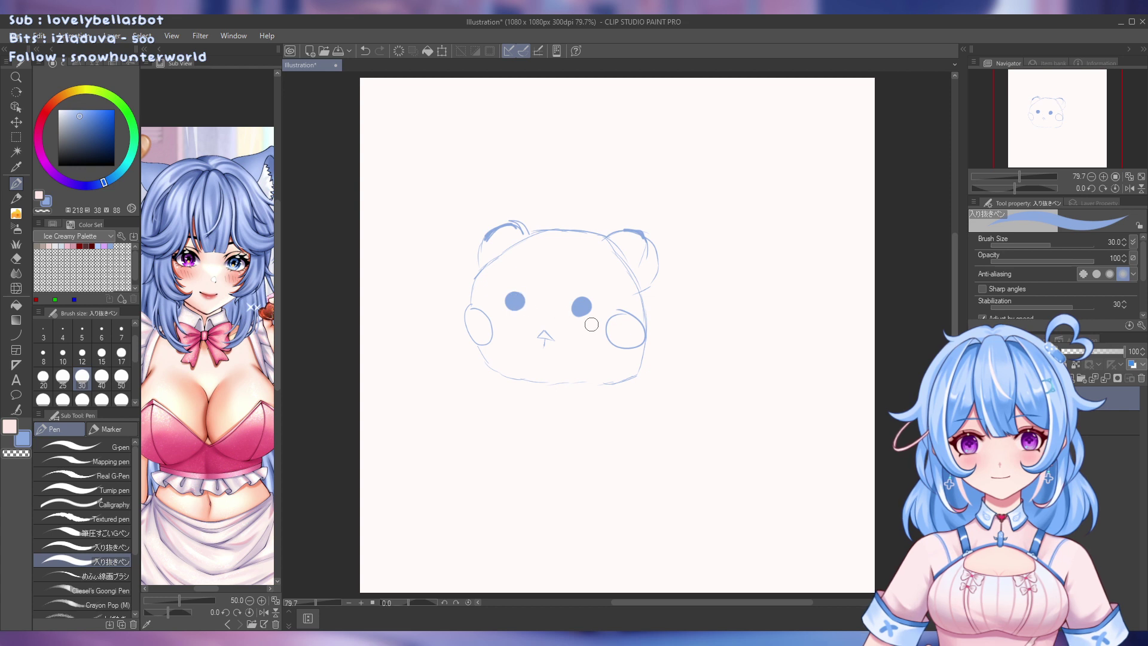
key("ctrl+z")
key("ctrl+z")
left_click_drag(581, 303, 583, 306)
key("ctrl+z")
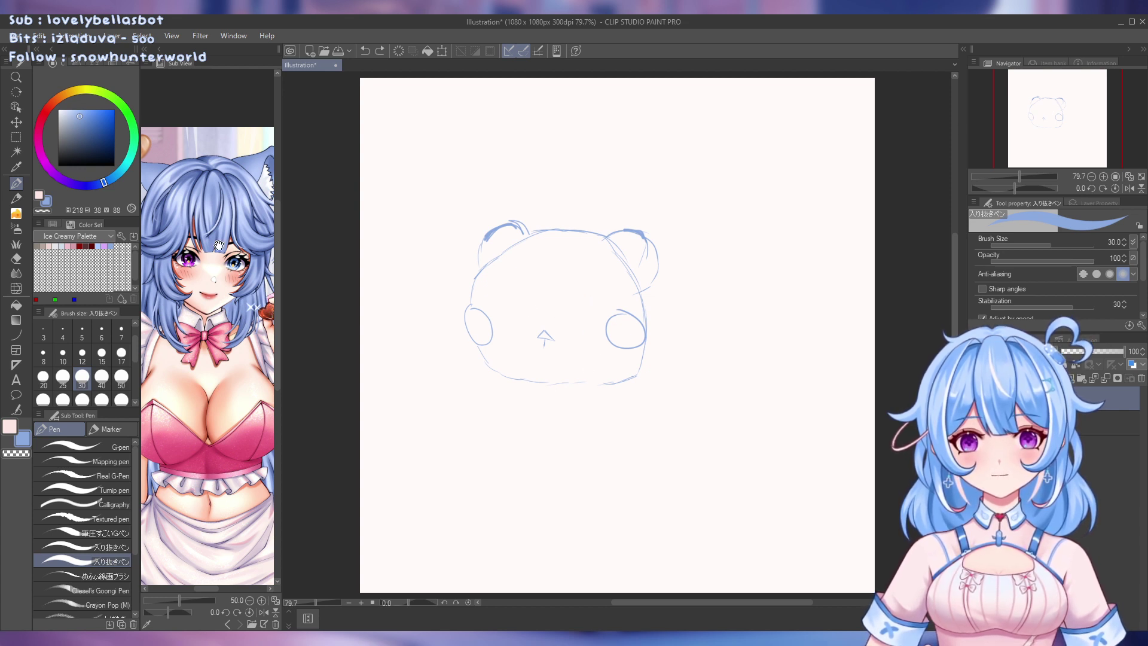
Draw two round dark-brown eyes just above the nose, close together, using the dark brown palette colour
left_click(90, 246)
left_click(86, 246)
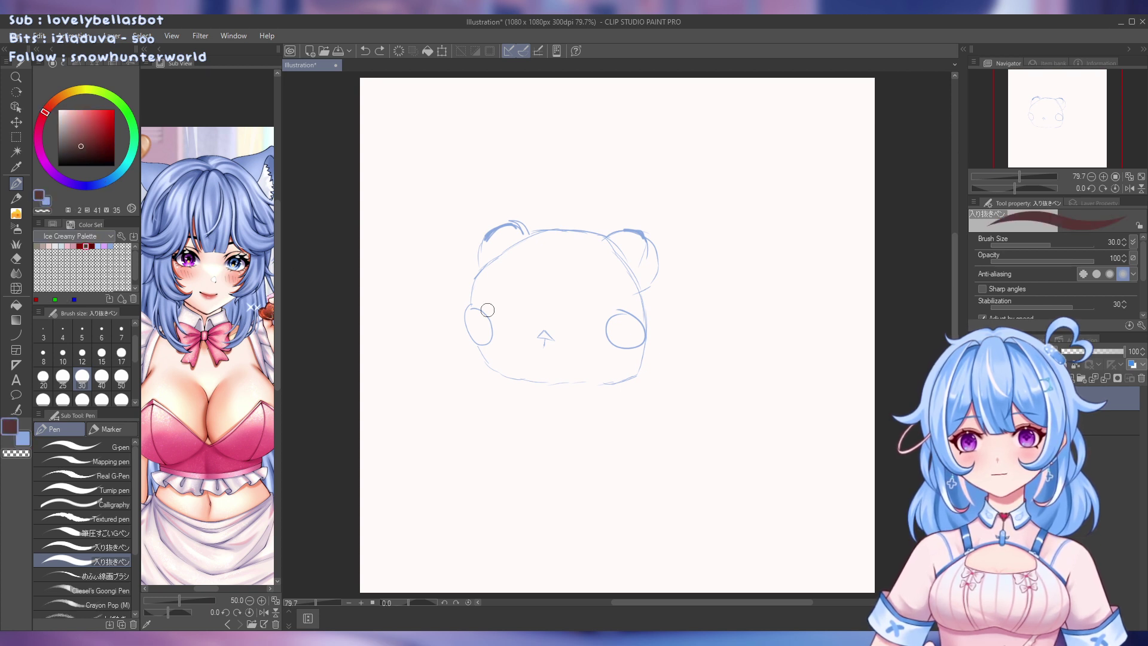
mouse_move(584, 303)
left_mouse_down()
mouse_move(577, 309)
mouse_move(587, 305)
left_mouse_up()
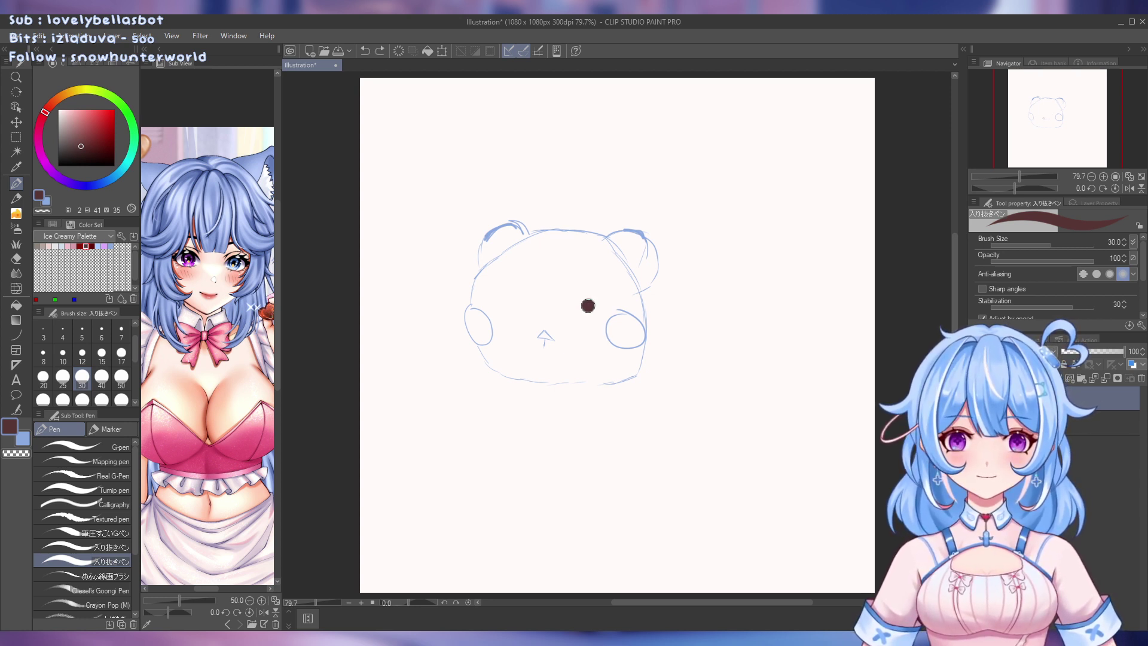
left_click_drag(511, 299, 513, 299)
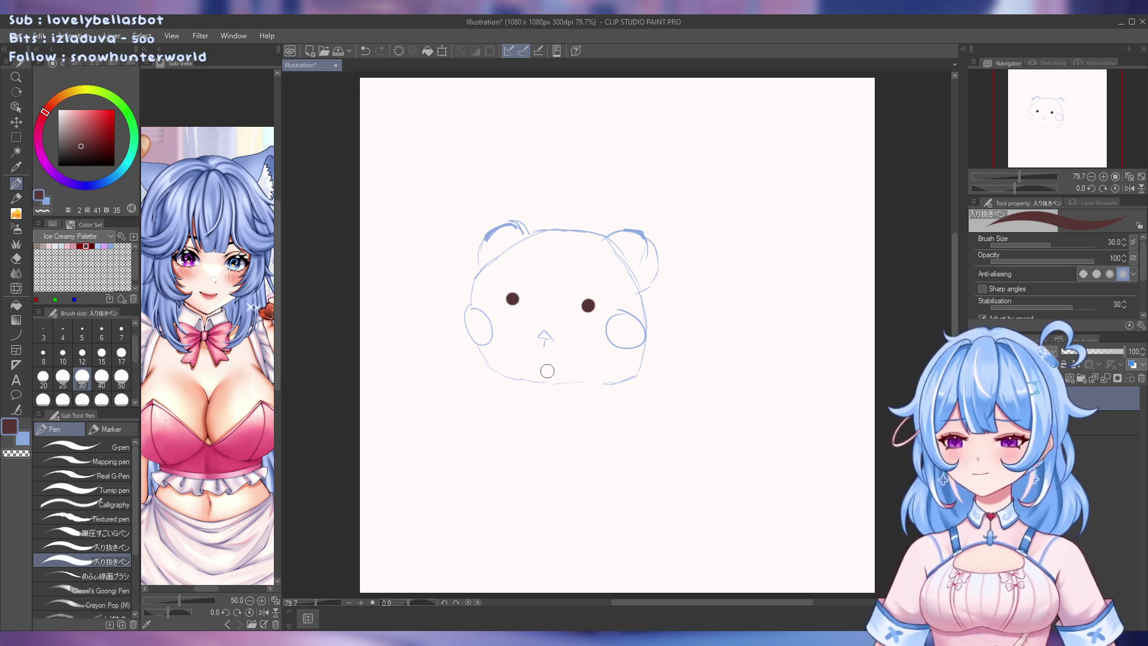
key("ctrl+z")
key("ctrl+z")
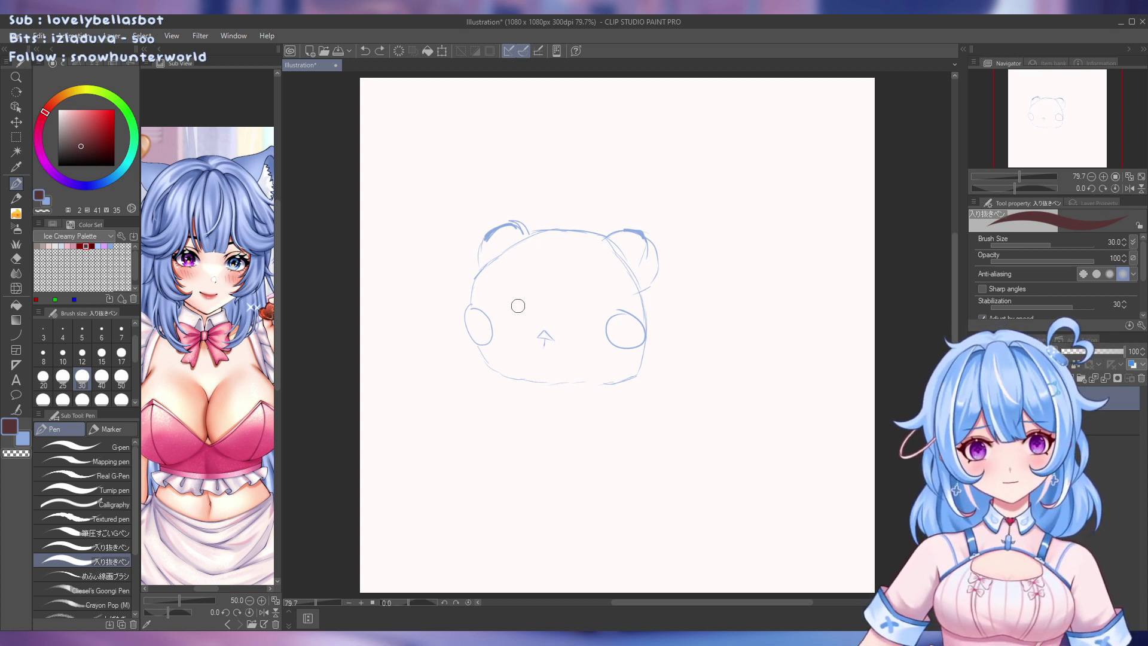
left_click_drag(518, 306, 576, 314)
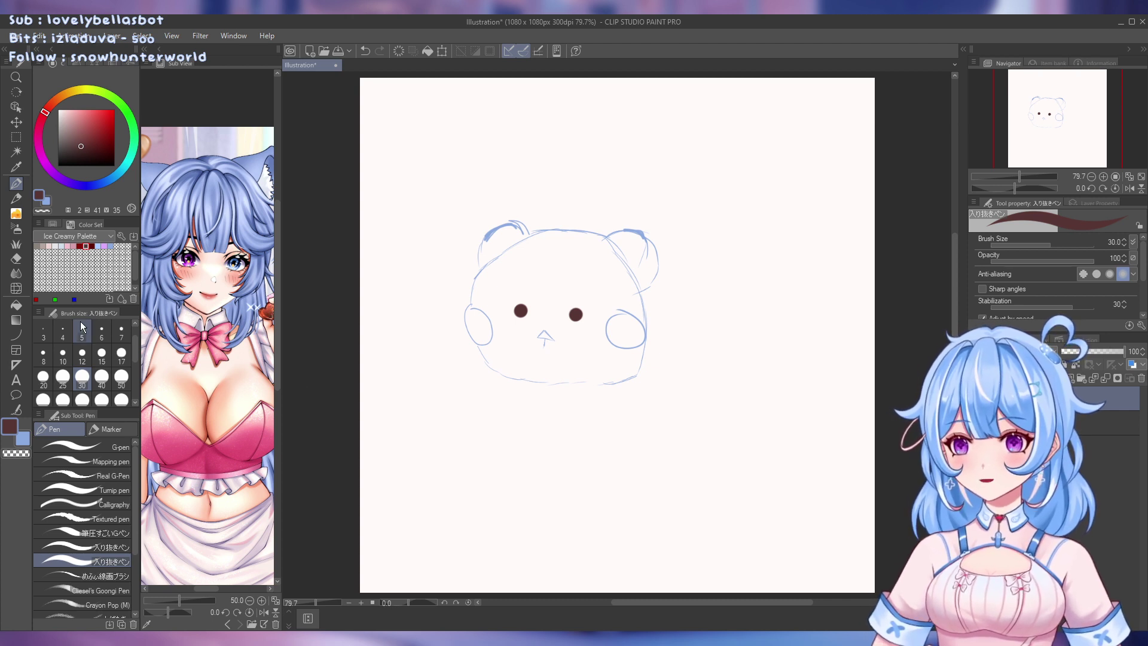
Fill the bear's two oval cheeks with light pink on the layer below, using the pen at size 100
left_click(42, 357)
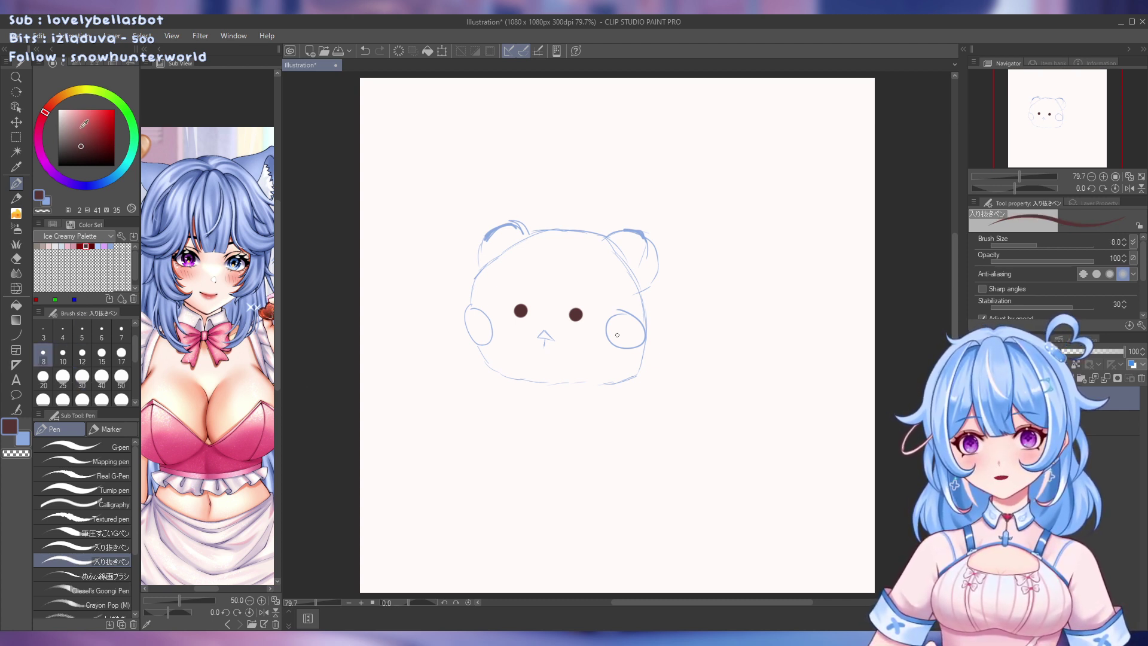
left_click(81, 112)
left_click_drag(81, 113, 76, 109)
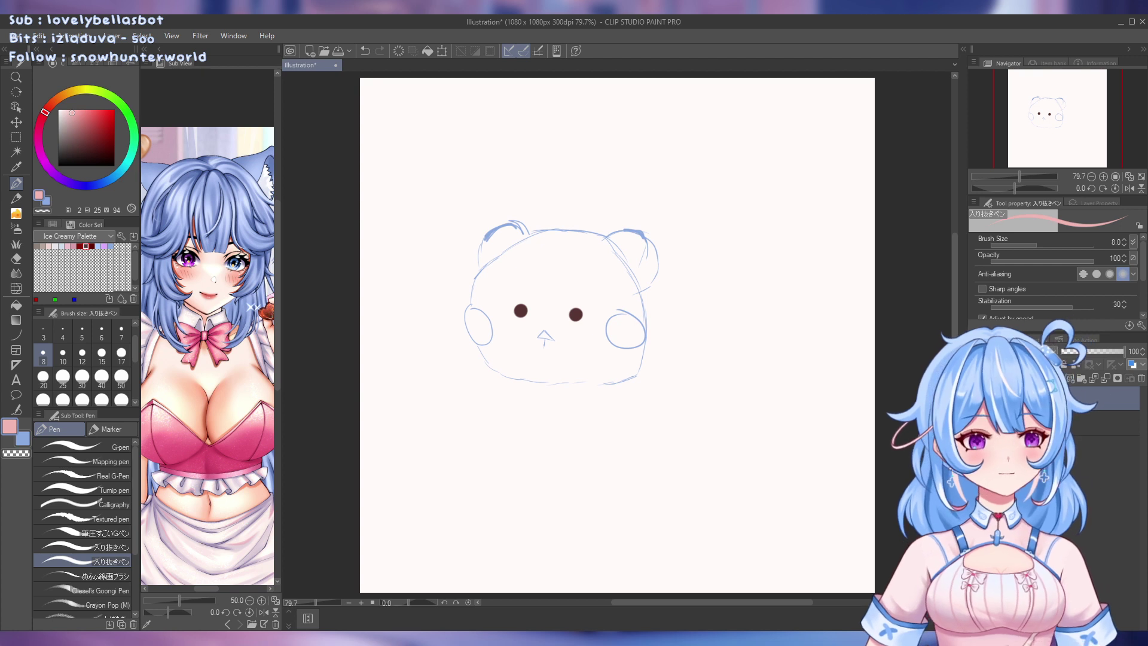
left_click(1070, 429)
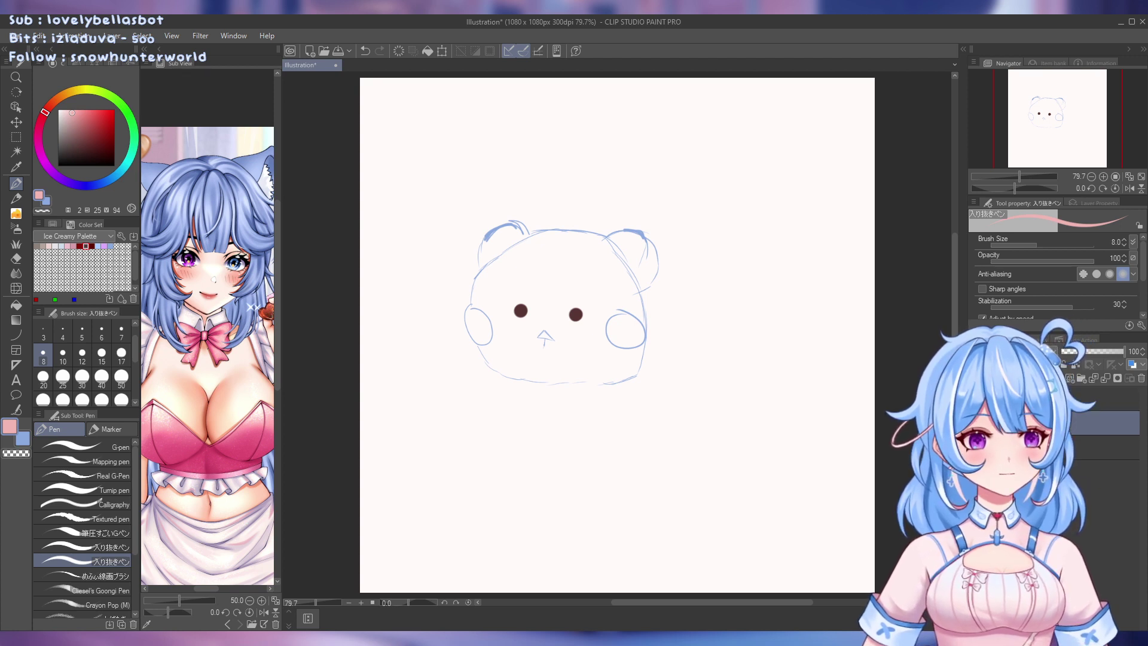
left_click(102, 399)
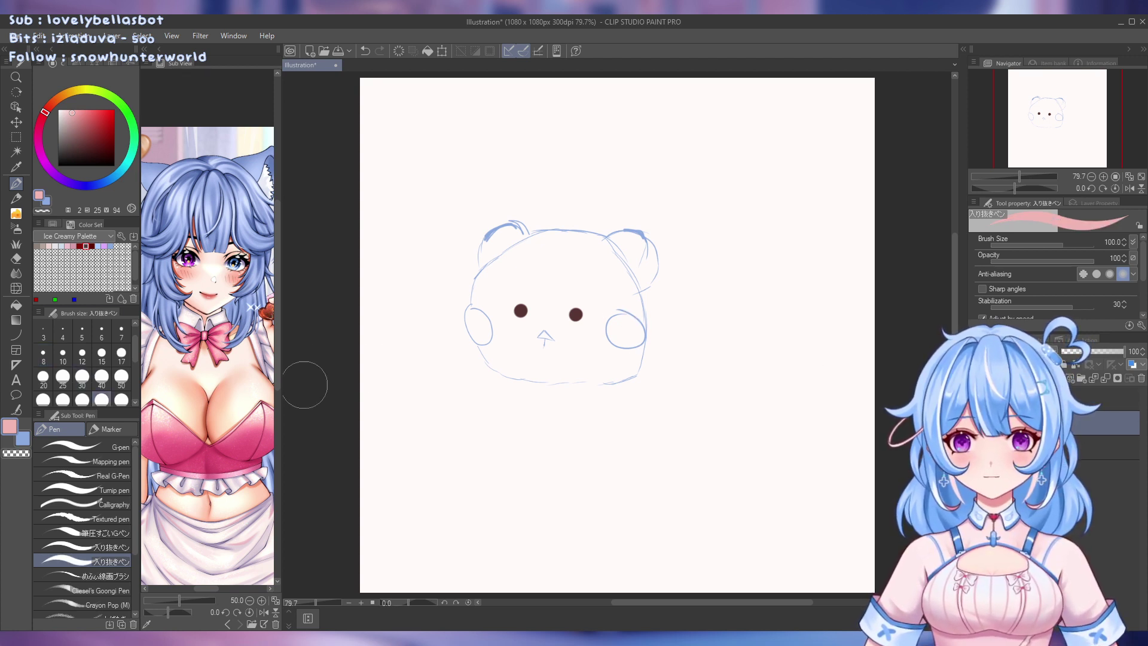
mouse_move(474, 325)
left_mouse_down()
mouse_move(472, 312)
mouse_move(482, 337)
mouse_move(477, 317)
left_mouse_up()
mouse_move(617, 326)
left_mouse_down()
mouse_move(635, 340)
mouse_move(632, 325)
mouse_move(622, 323)
mouse_move(626, 340)
mouse_move(633, 333)
left_mouse_up()
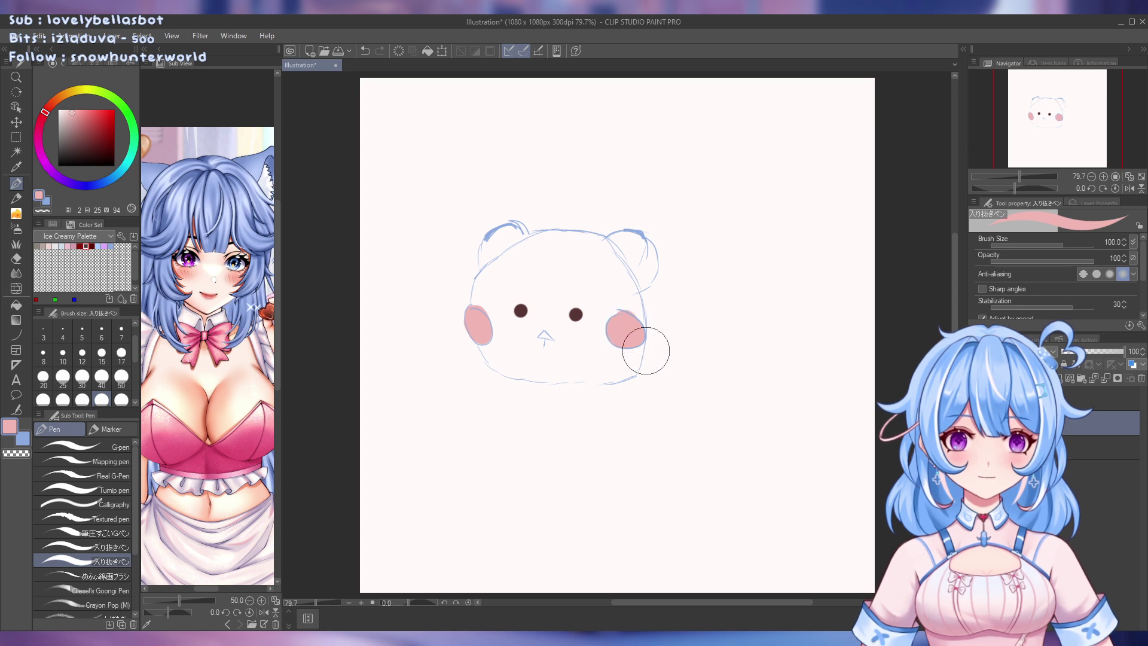
Clean up the pink overspill around the edge of the bear's cheek beside the left eye with the Hard eraser
key("e")
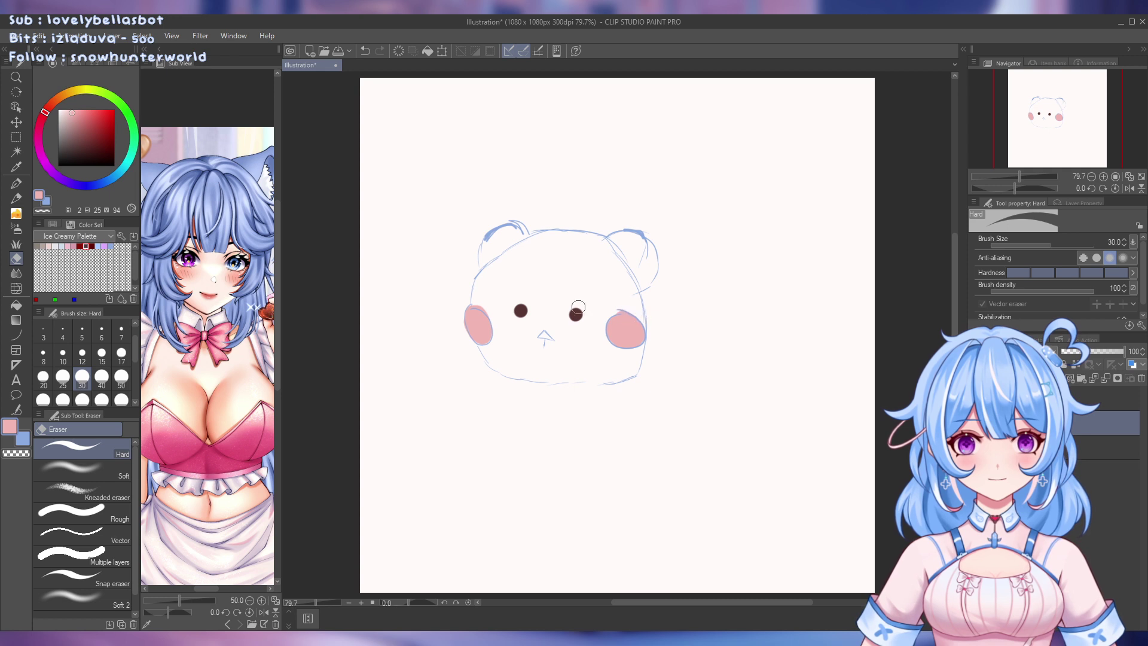
left_click_drag(473, 305, 482, 306)
key("ctrl+z")
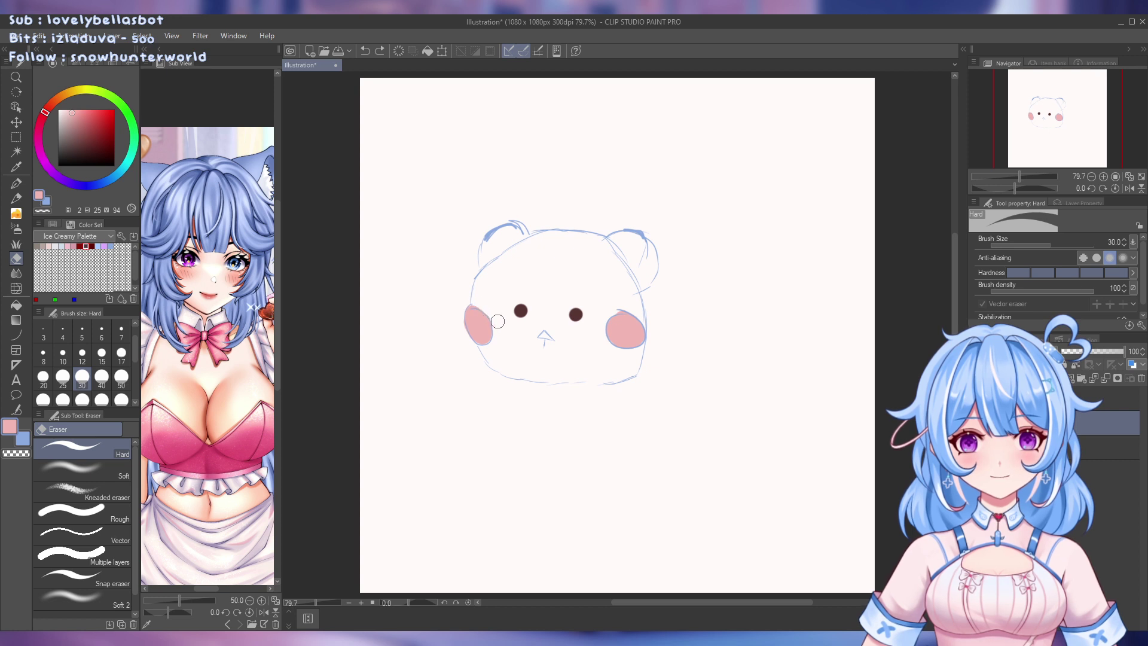
left_click_drag(493, 318, 500, 329)
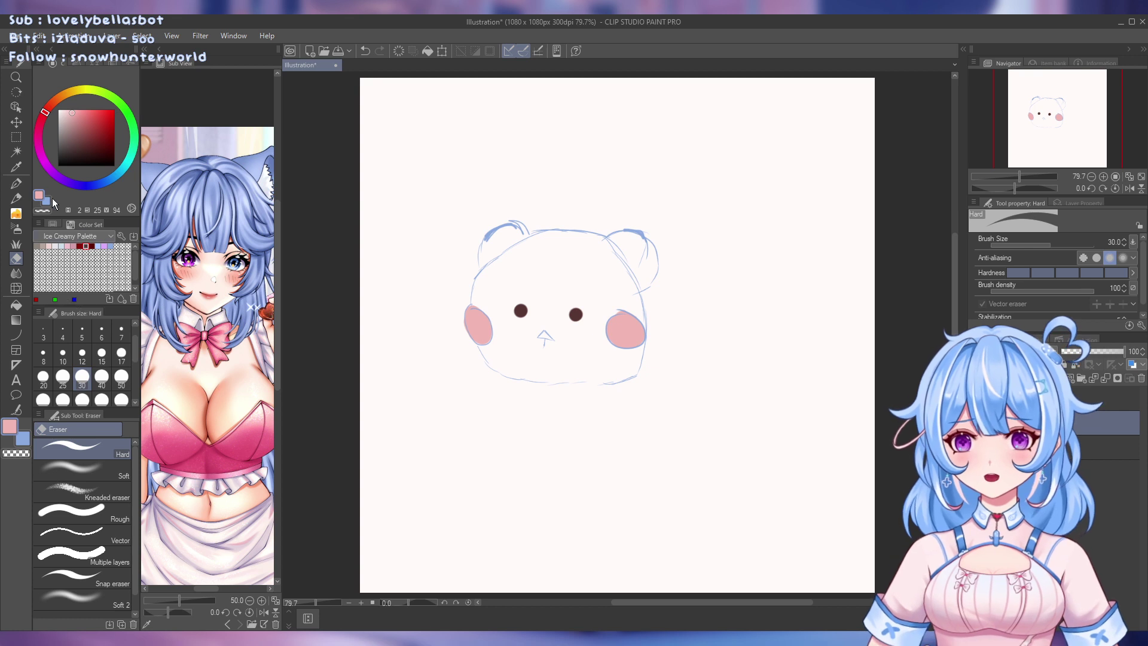
Colour the triangular nose light pink with the pen at size 8 and tidy its edges with the eraser
left_click(16, 184)
left_click(43, 354)
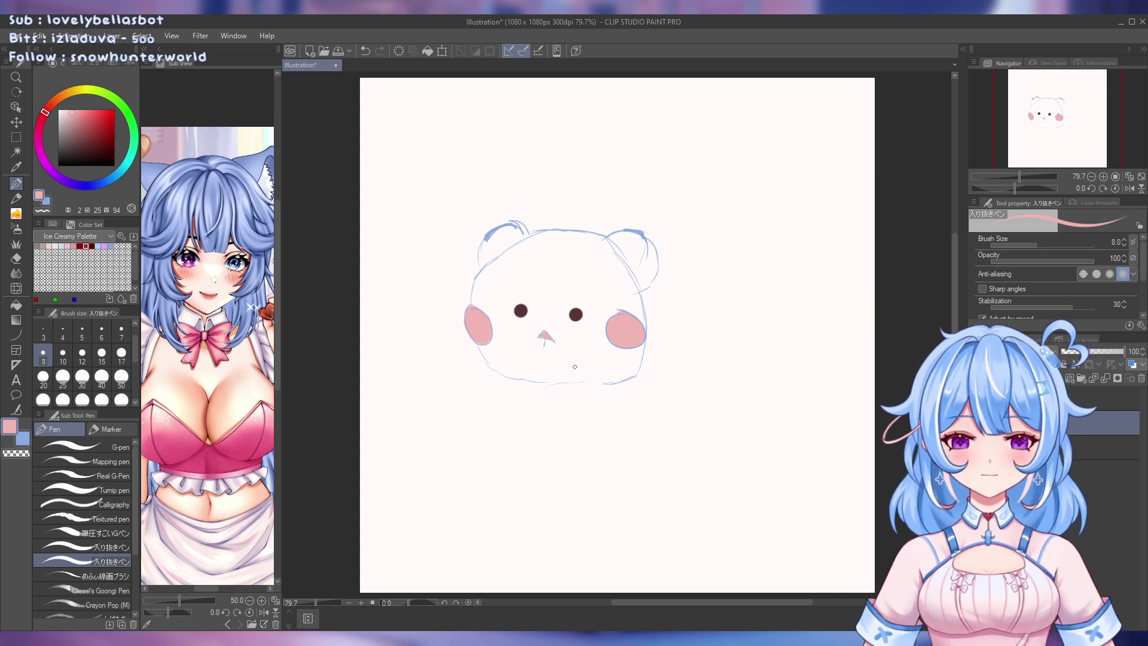
key("e")
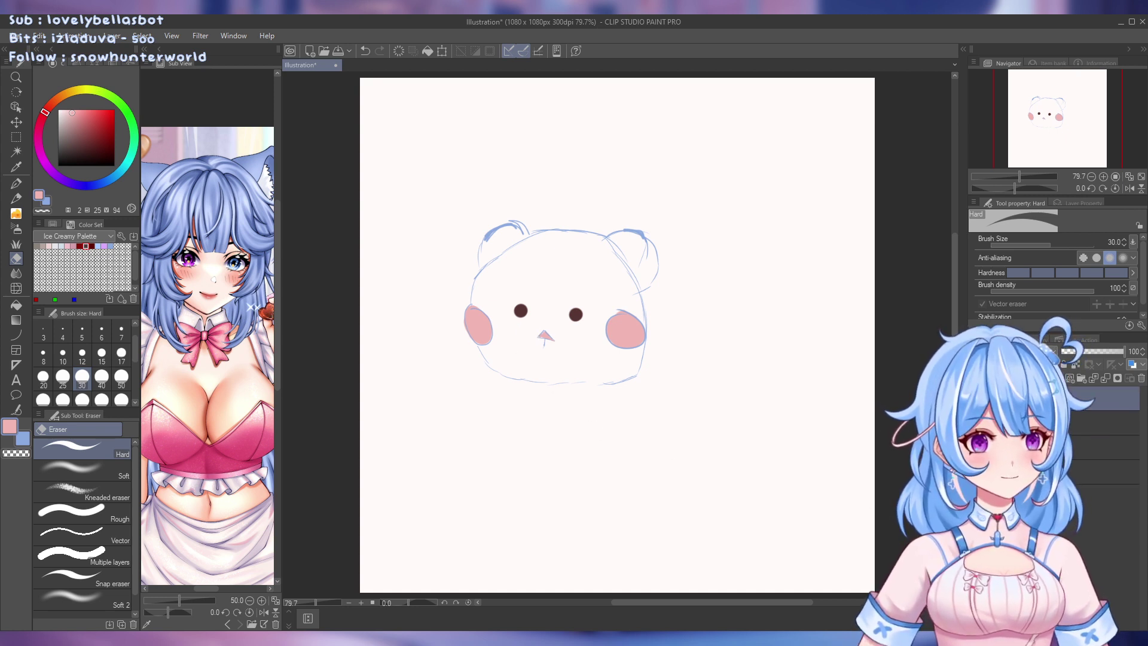
Try a small pink oval just under the bear's chin with the pen at size 20, and undo it
key("p")
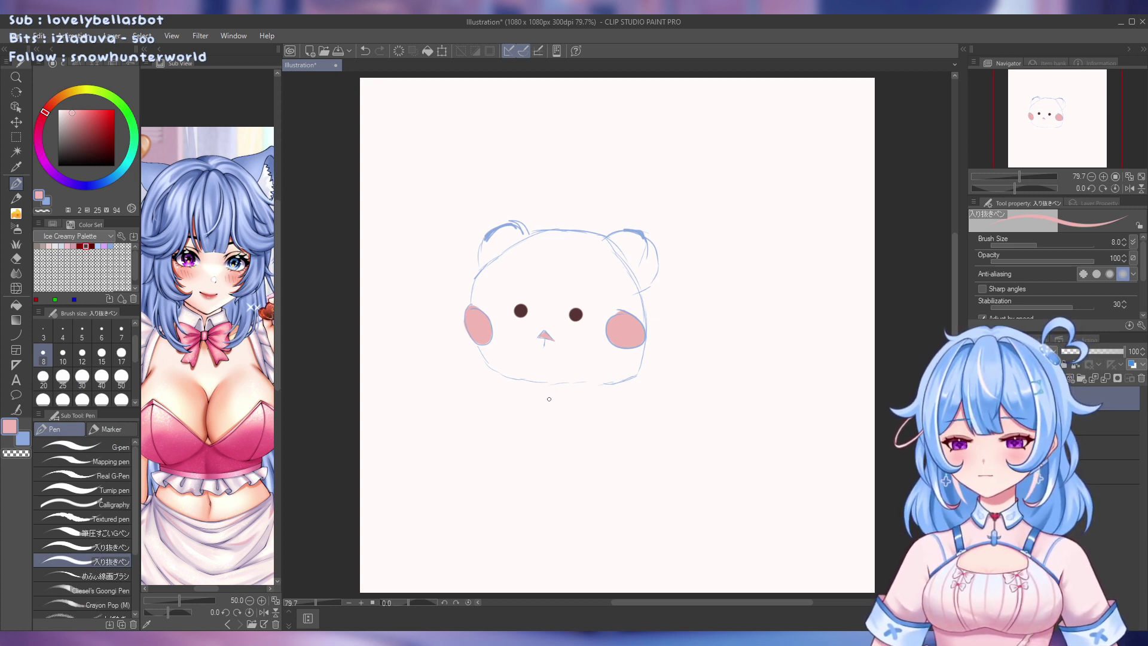
left_click(45, 385)
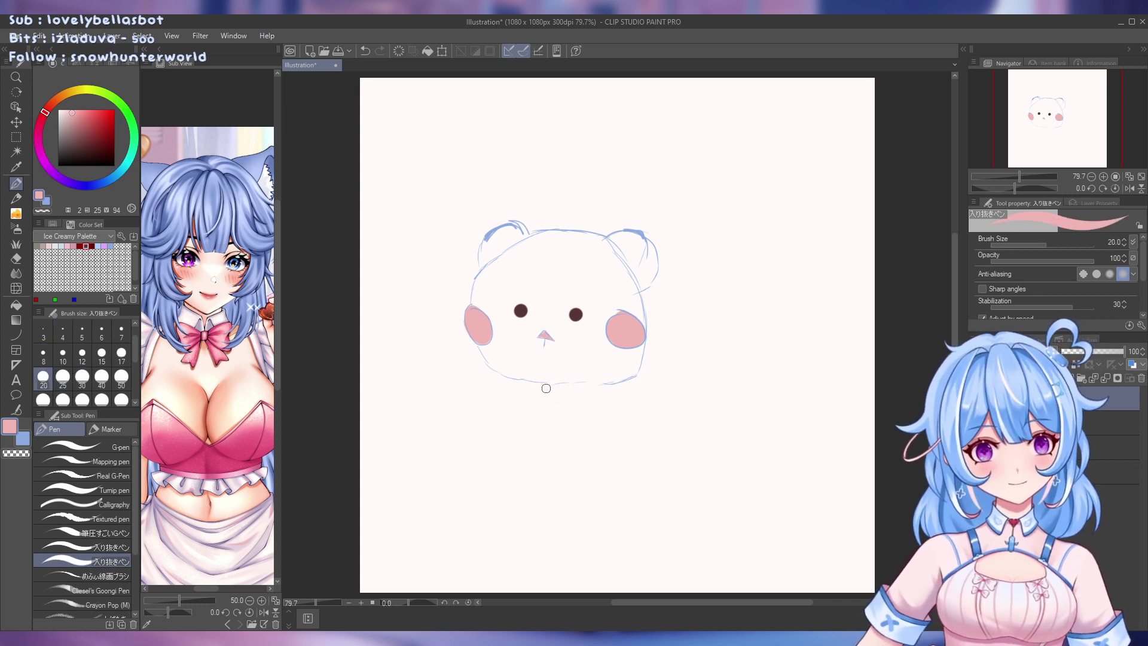
mouse_move(545, 388)
left_mouse_down()
mouse_move(548, 401)
mouse_move(539, 385)
left_mouse_up()
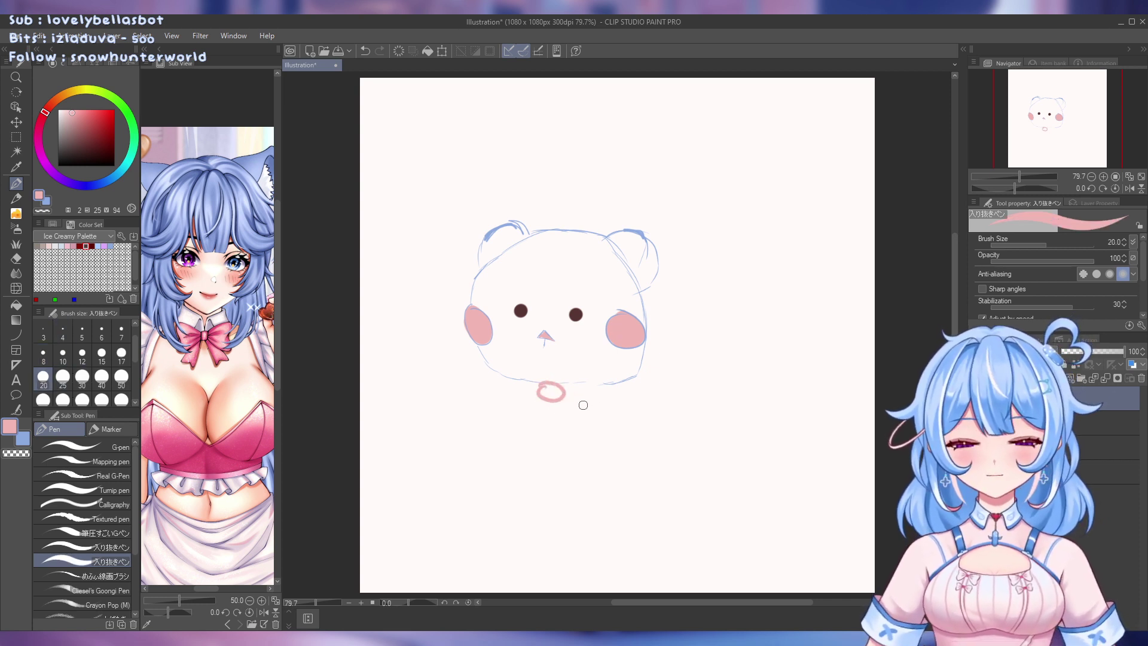
key("ctrl+z")
Try out a pink bow tie with a flat centre band and flared ends under the chin, and undo its strokes
left_click(535, 387)
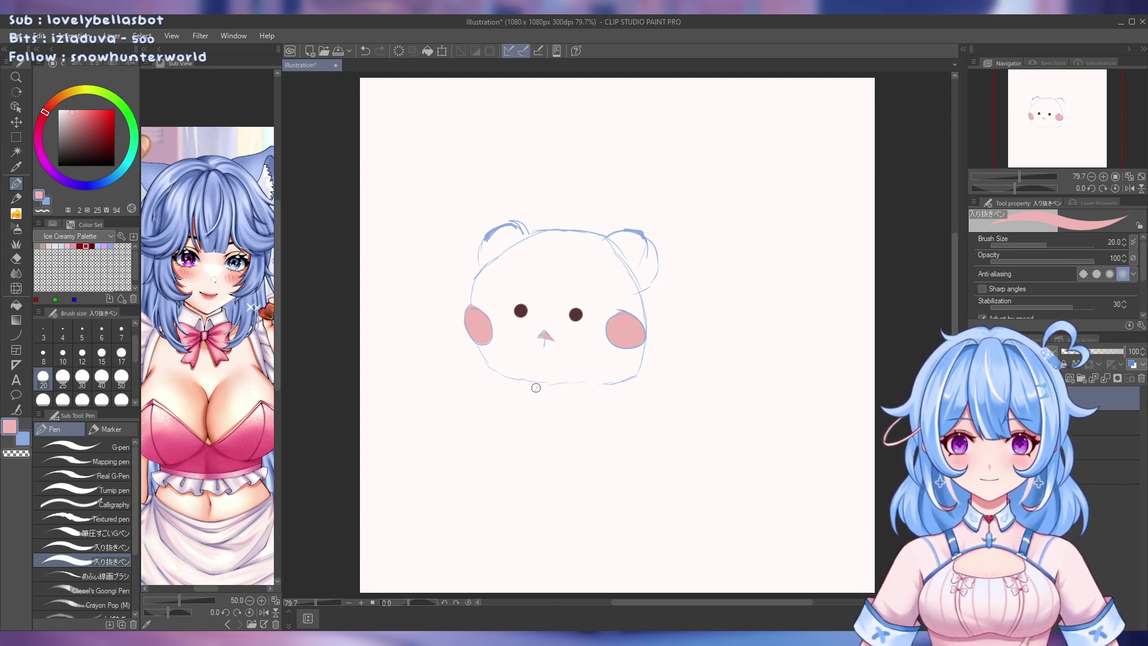
mouse_move(534, 397)
left_mouse_down()
mouse_move(567, 387)
mouse_move(535, 386)
mouse_move(569, 386)
mouse_move(590, 401)
left_mouse_up()
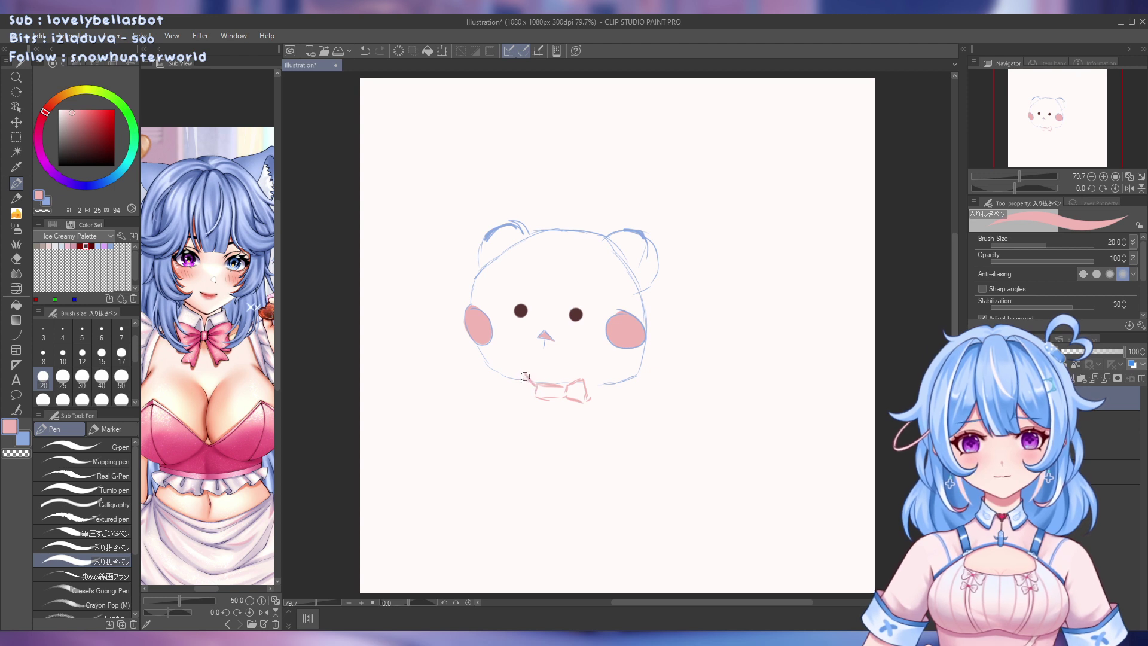
mouse_move(524, 376)
left_mouse_down()
mouse_move(519, 392)
mouse_move(532, 401)
left_mouse_up()
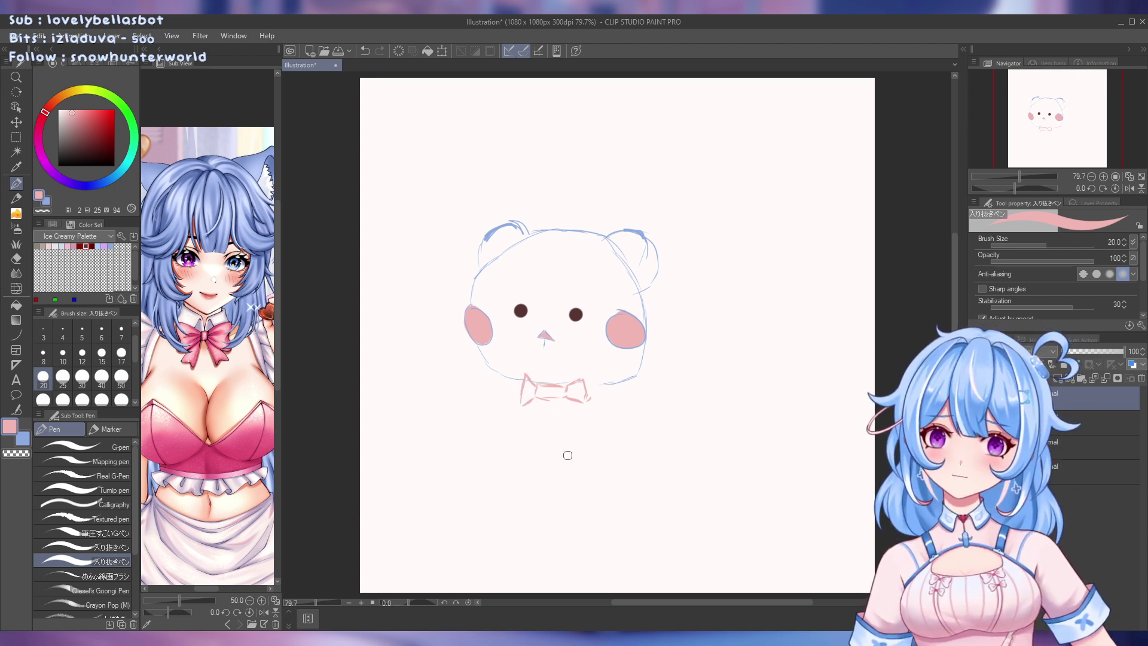
key("ctrl+z")
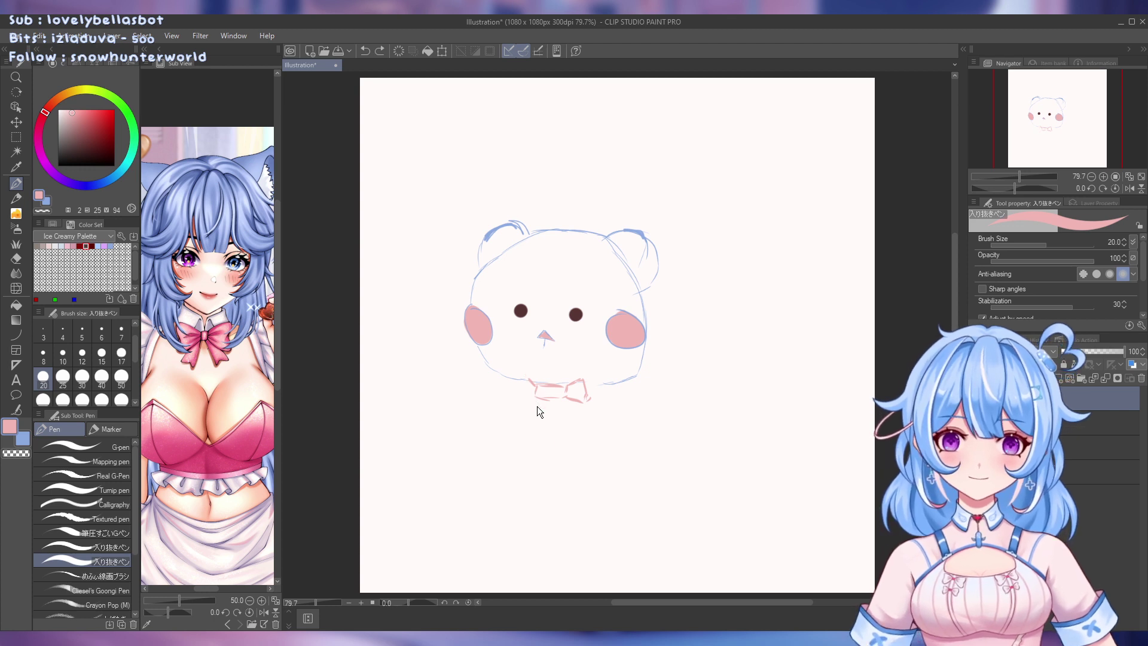
key("ctrl+z")
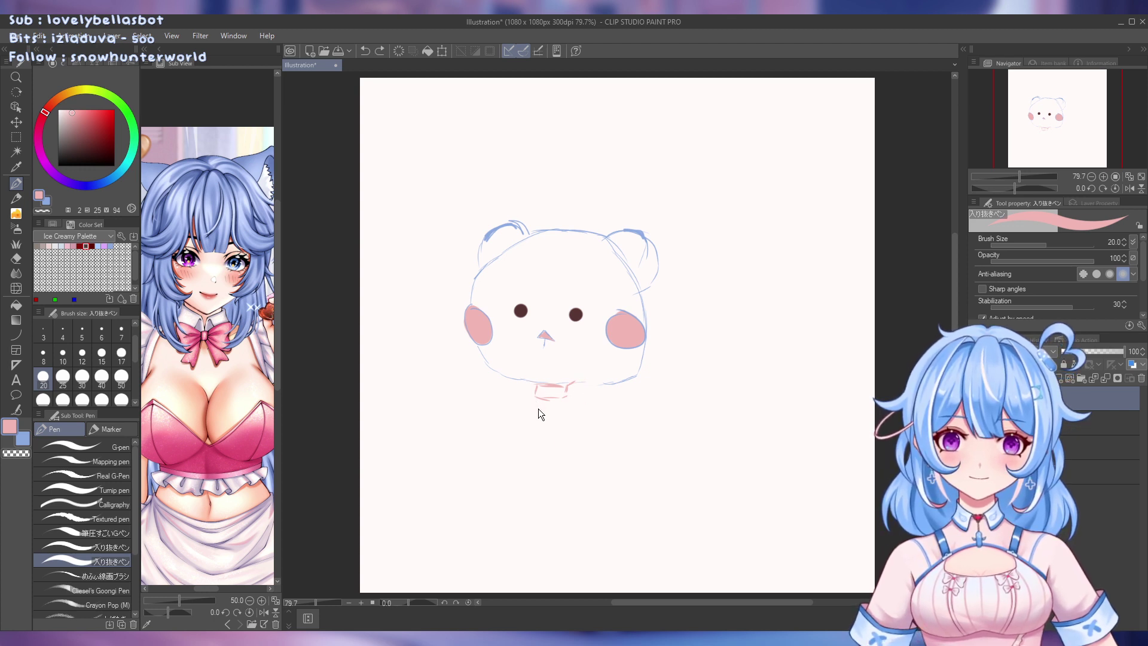
key("ctrl+z")
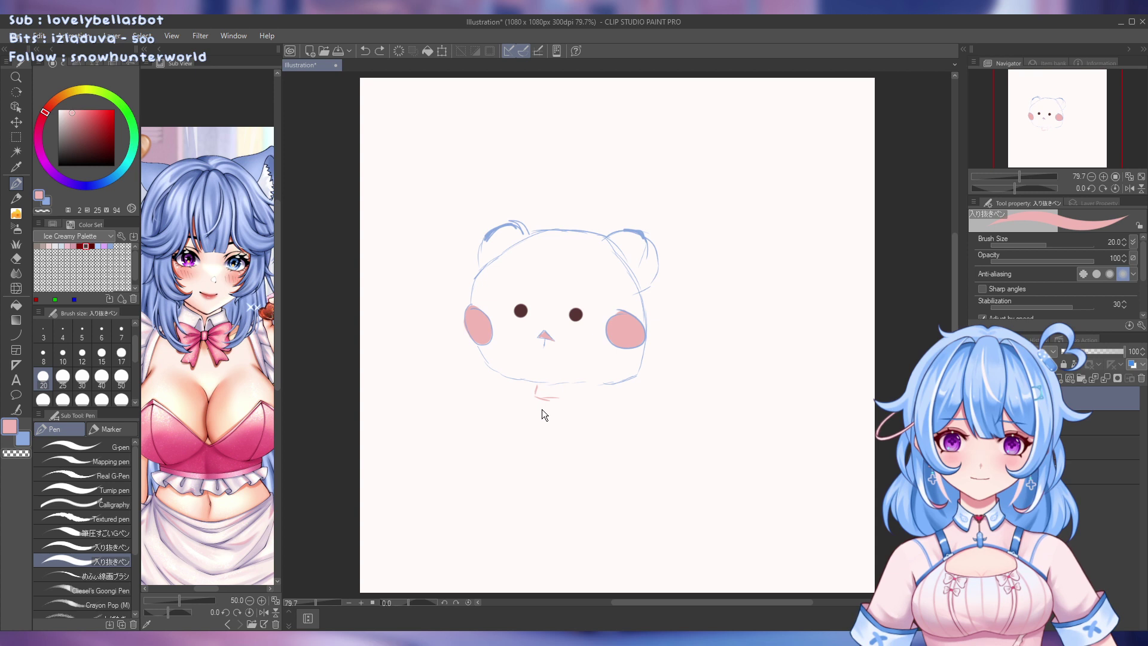
key("ctrl+z")
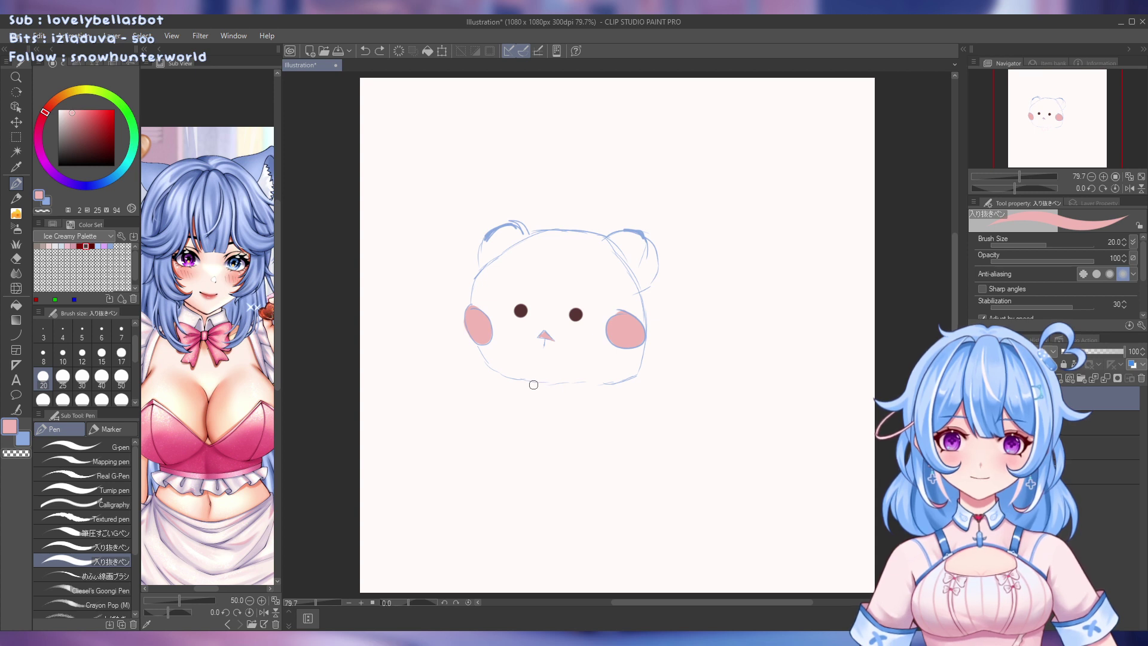
Try out other pink collar shapes under the chin, including a wide flat oval, and undo them
mouse_move(531, 389)
left_mouse_down()
mouse_move(566, 396)
mouse_move(568, 386)
mouse_move(530, 383)
left_mouse_up()
key("ctrl+z")
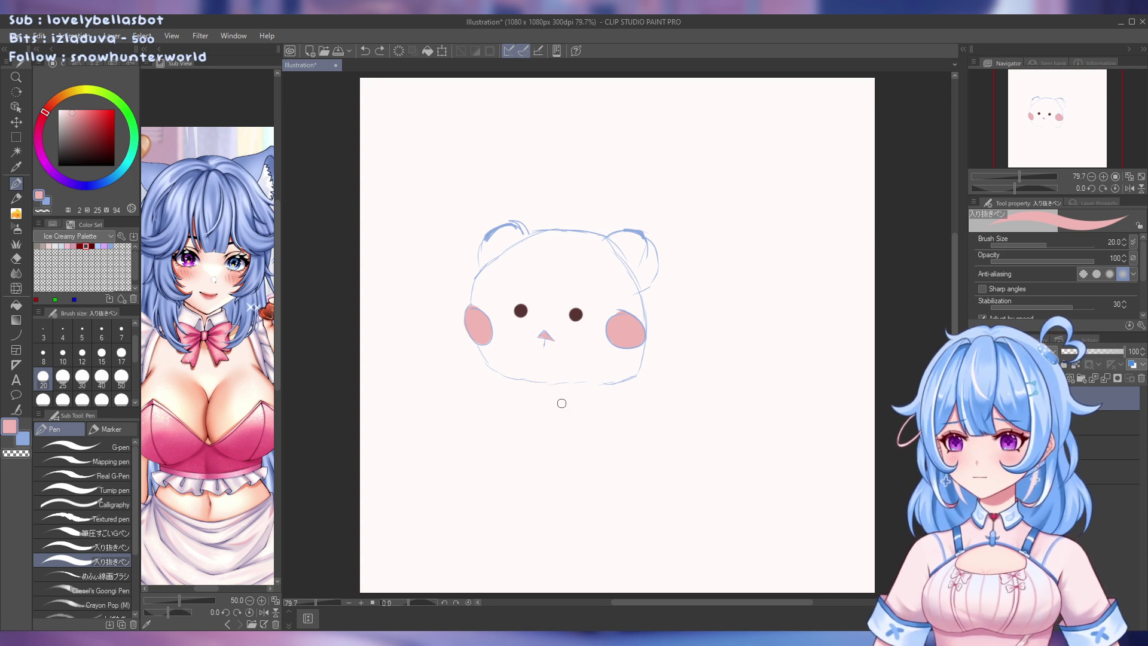
mouse_move(526, 381)
left_mouse_down()
mouse_move(582, 390)
mouse_move(526, 395)
mouse_move(573, 401)
left_mouse_up()
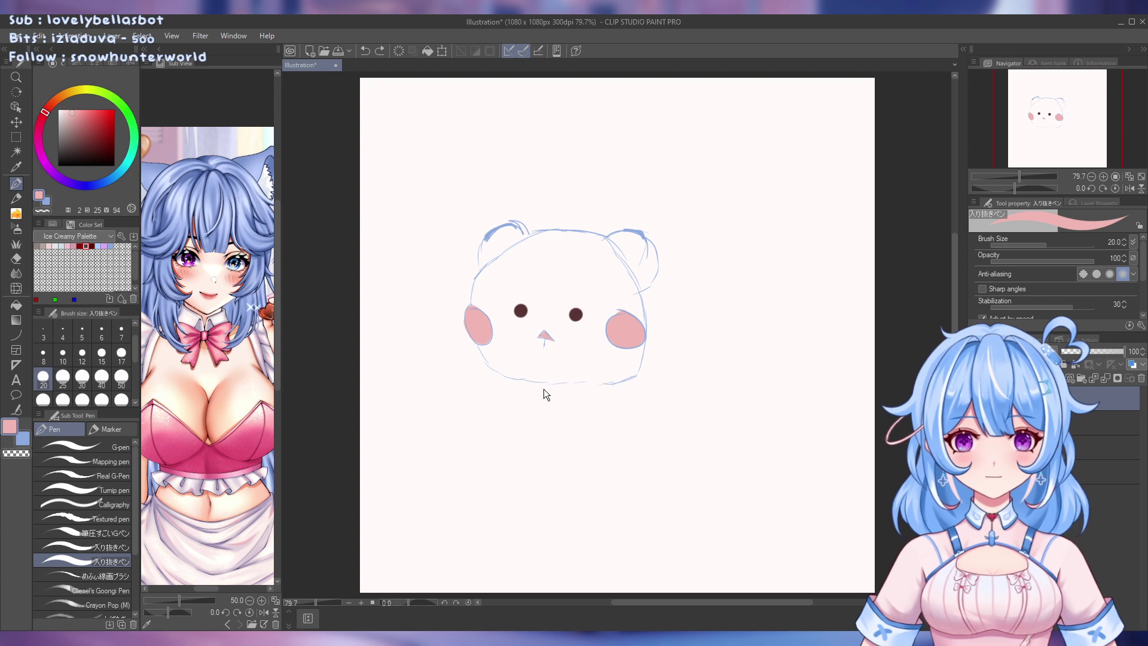
mouse_move(543, 389)
left_mouse_down()
mouse_move(572, 394)
mouse_move(549, 387)
mouse_move(580, 397)
mouse_move(543, 385)
left_mouse_up()
key("ctrl+z")
key("ctrl+z")
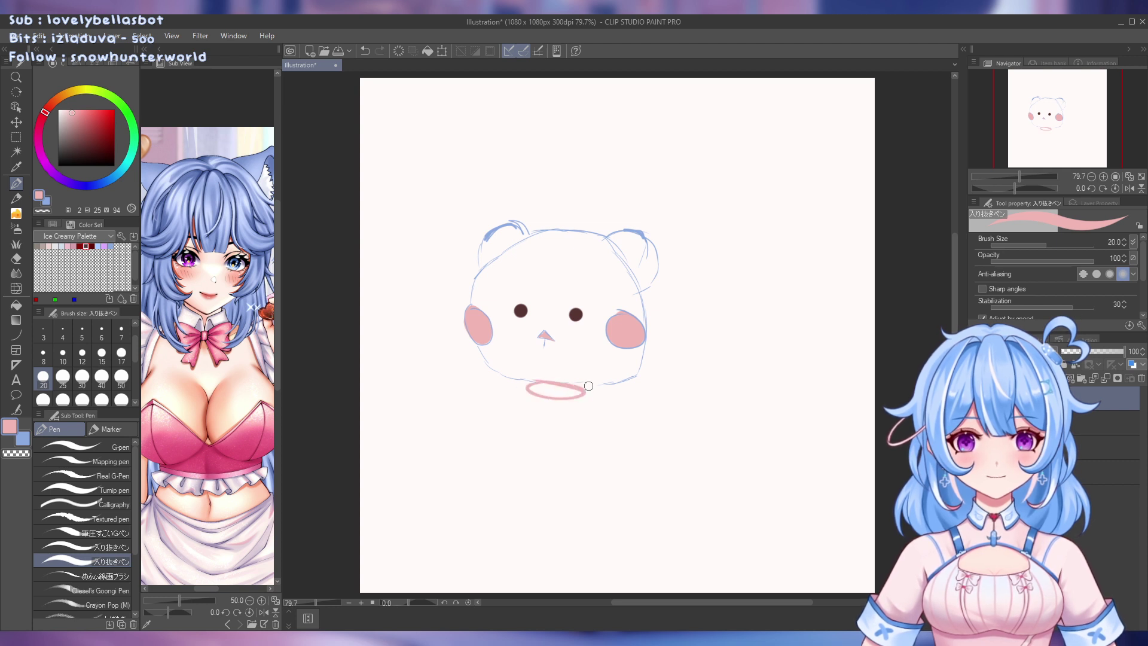
key("ctrl+z")
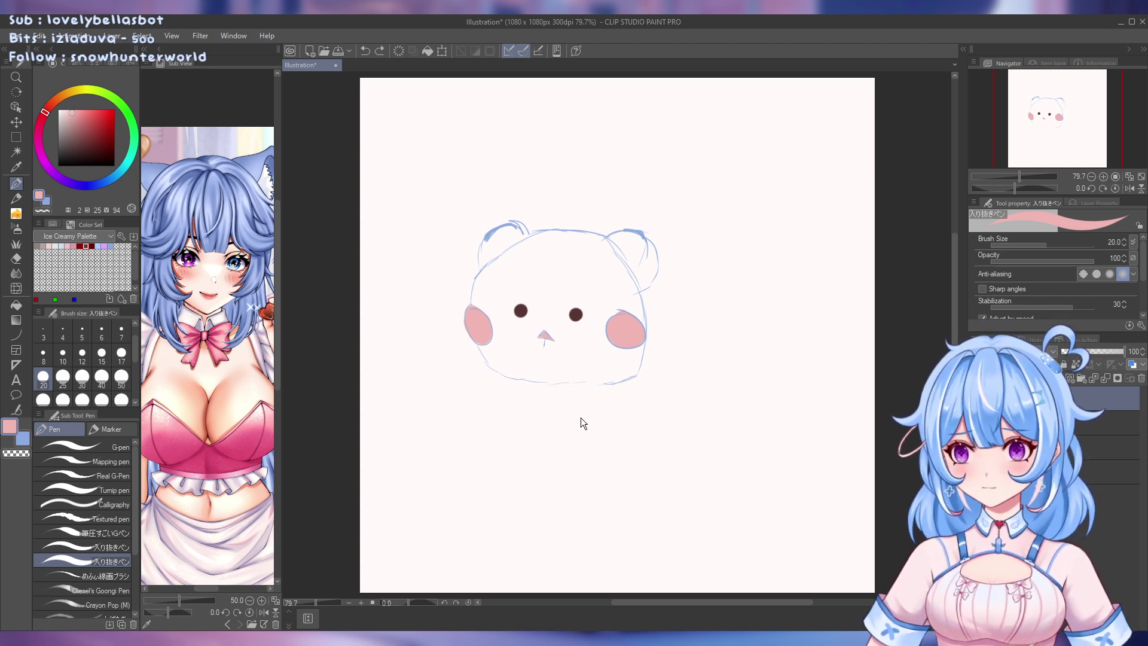
Try a long narrow pink rectangle with a scalloped, flared end under the chin, and undo it
mouse_move(532, 385)
left_mouse_down()
mouse_move(548, 387)
mouse_move(527, 394)
mouse_move(555, 395)
mouse_move(574, 386)
mouse_move(530, 382)
mouse_move(585, 379)
left_mouse_up()
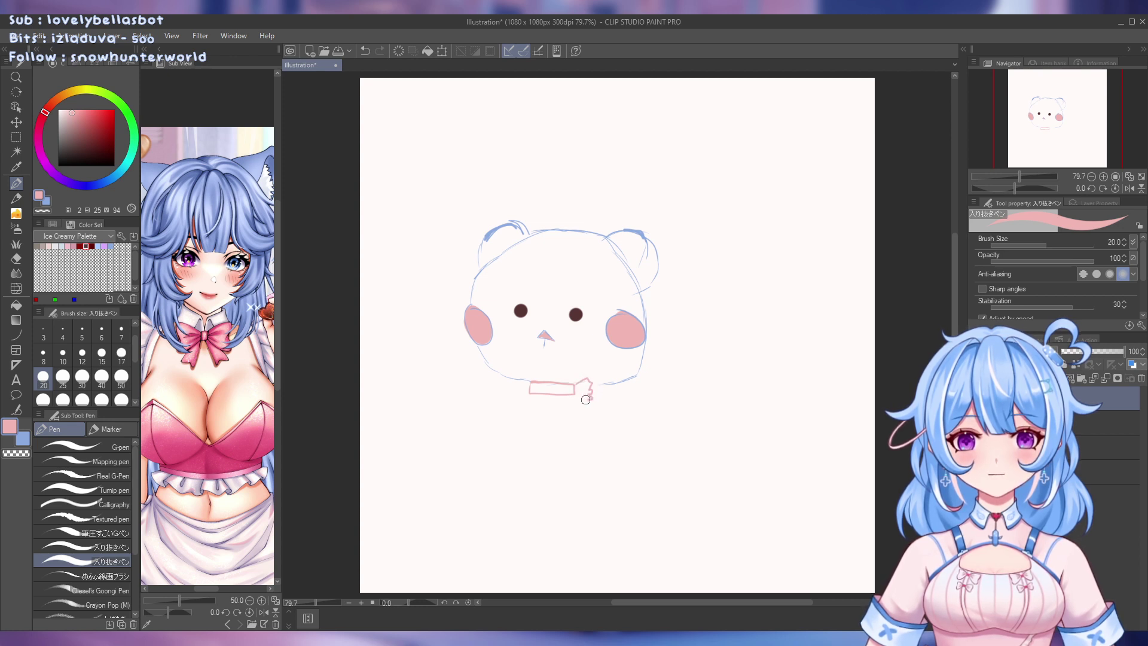
left_click_drag(586, 399, 574, 393)
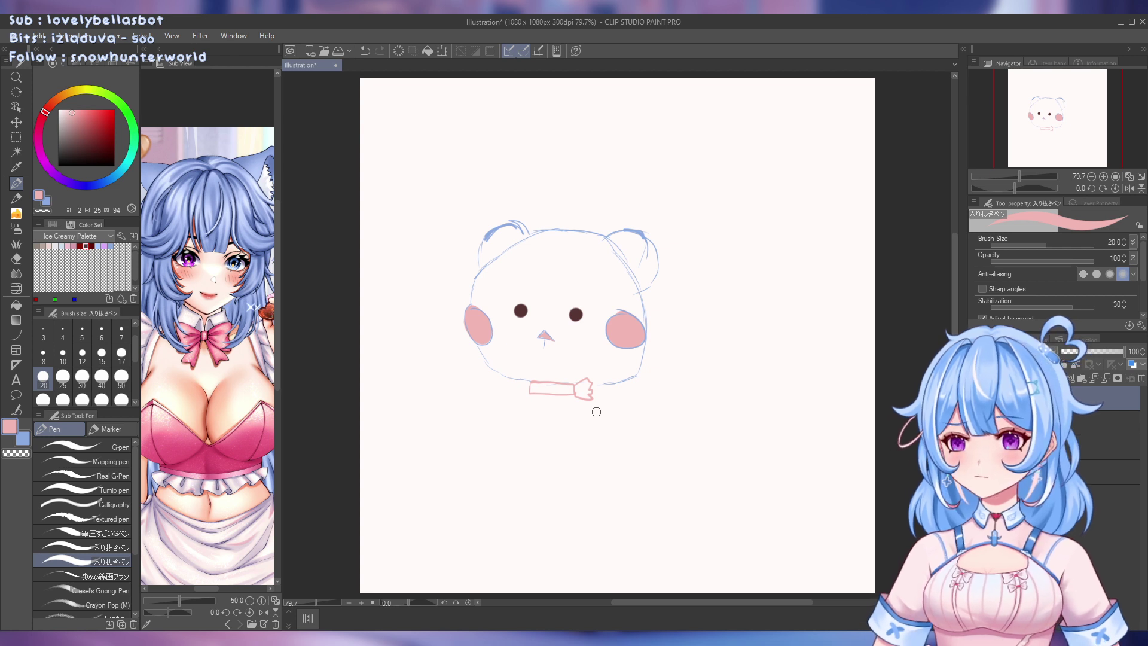
key("ctrl+z")
key("ctrl+z")
key("ctrl+z")
key("ctrl+z")
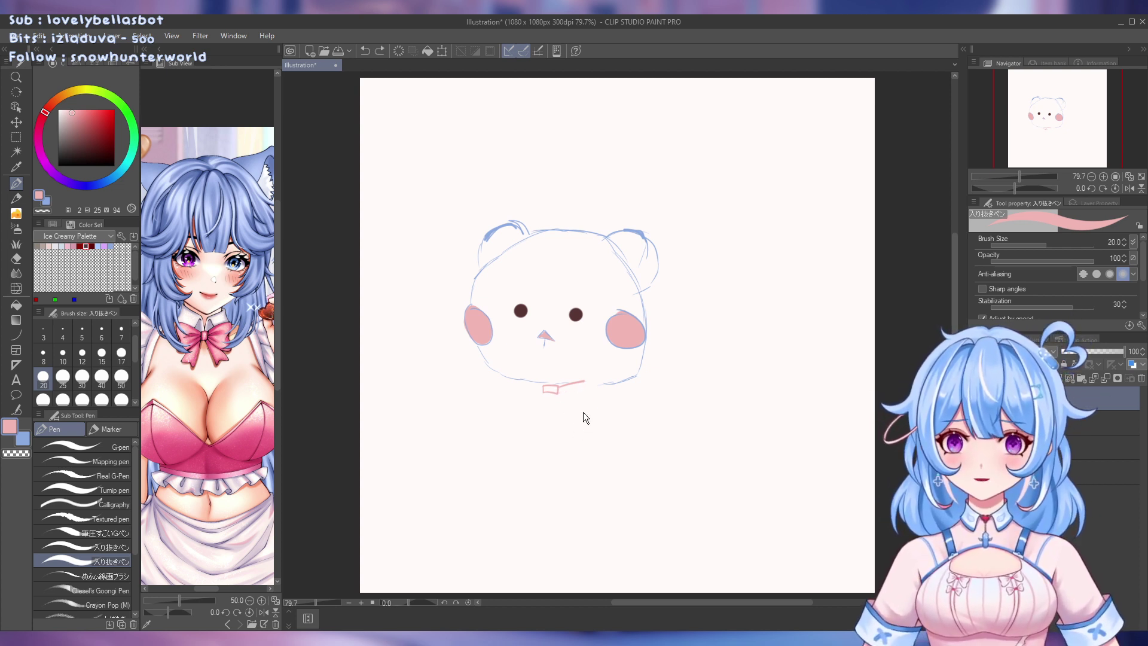
Undo the smaller pink bow sketches under the chin, along with one more trial stroke
key("ctrl+z")
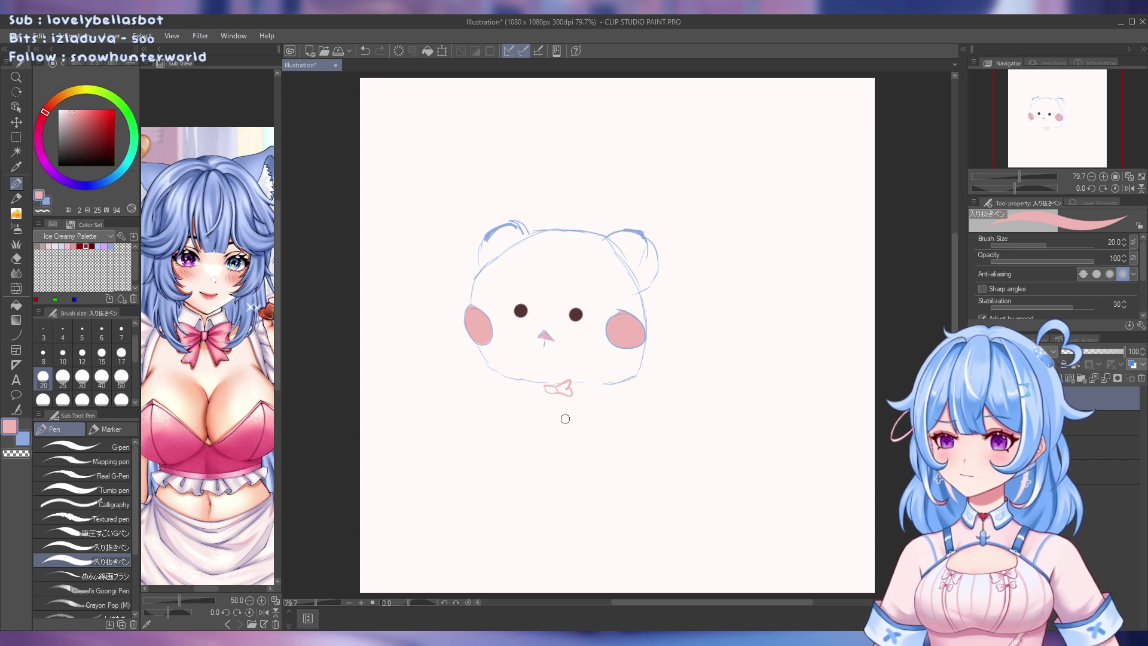
key("ctrl+z")
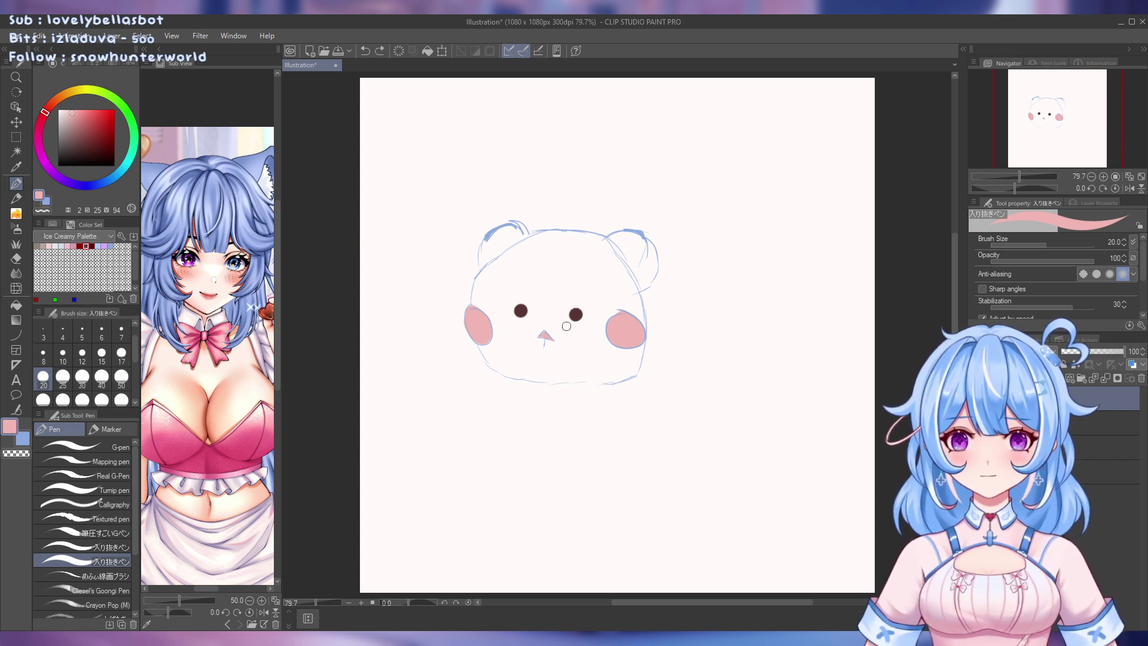
mouse_move(559, 362)
left_mouse_down()
mouse_move(571, 385)
mouse_move(587, 325)
mouse_move(597, 440)
left_mouse_up()
key("ctrl+z")
key("ctrl+z")
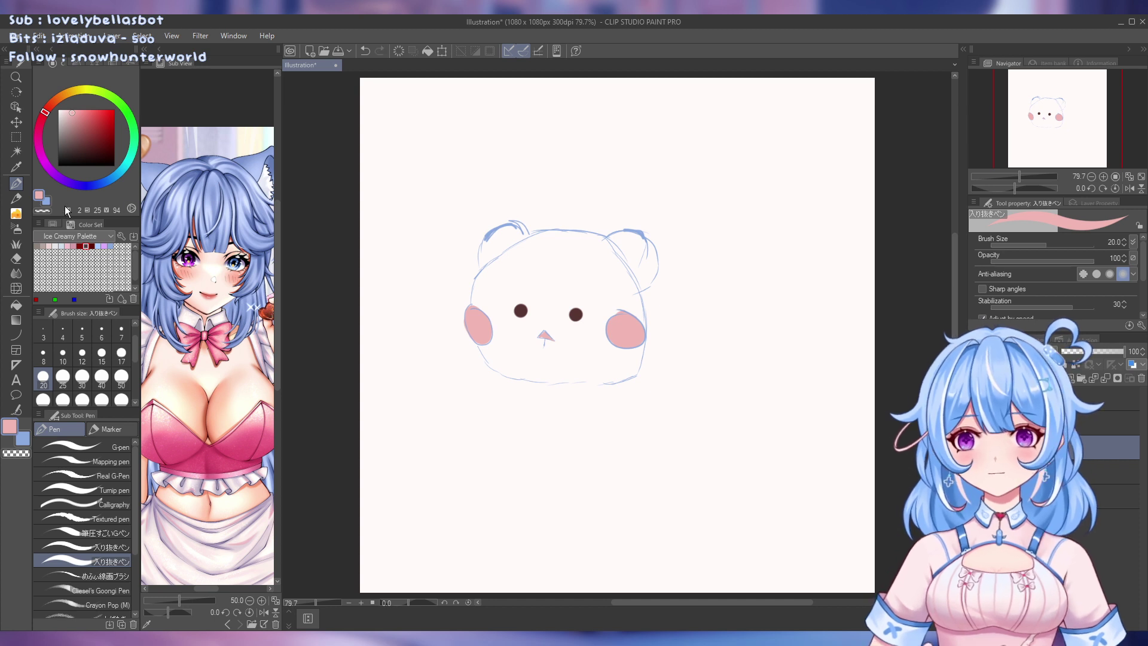
Switch to blue with the pen at size 100, try blocking in the left half of the face, and undo that fill
left_click(47, 202)
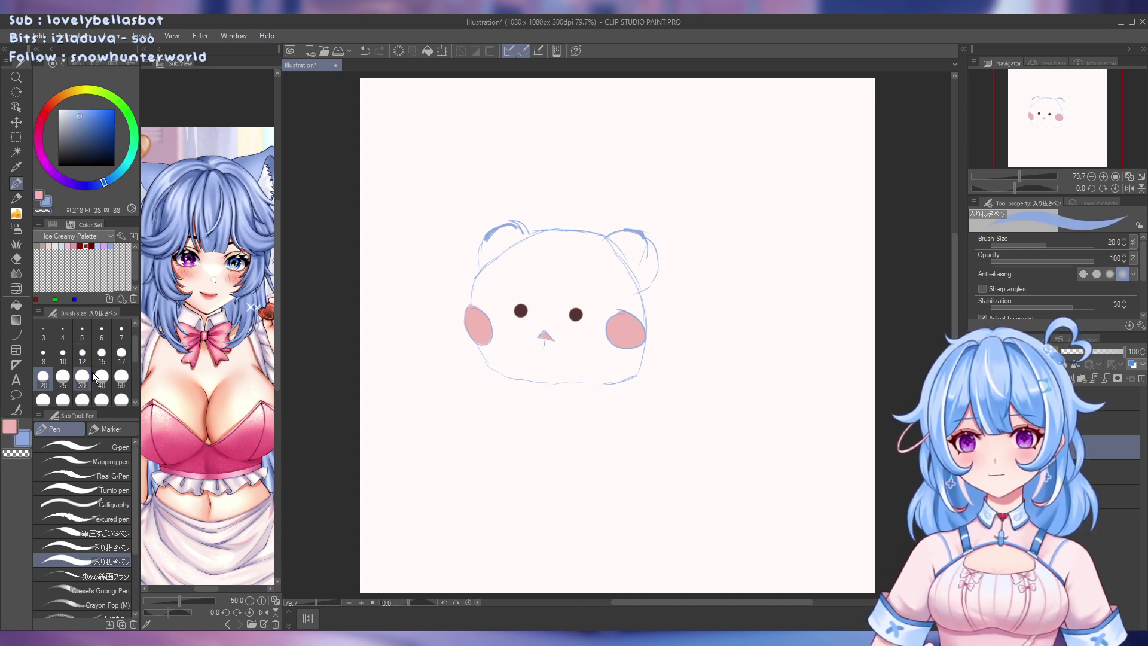
mouse_move(541, 278)
left_mouse_down()
mouse_move(538, 345)
mouse_move(527, 292)
mouse_move(545, 273)
mouse_move(511, 312)
mouse_move(494, 282)
mouse_move(493, 310)
mouse_move(490, 286)
mouse_move(495, 335)
mouse_move(537, 349)
mouse_move(499, 290)
mouse_move(504, 344)
left_mouse_up()
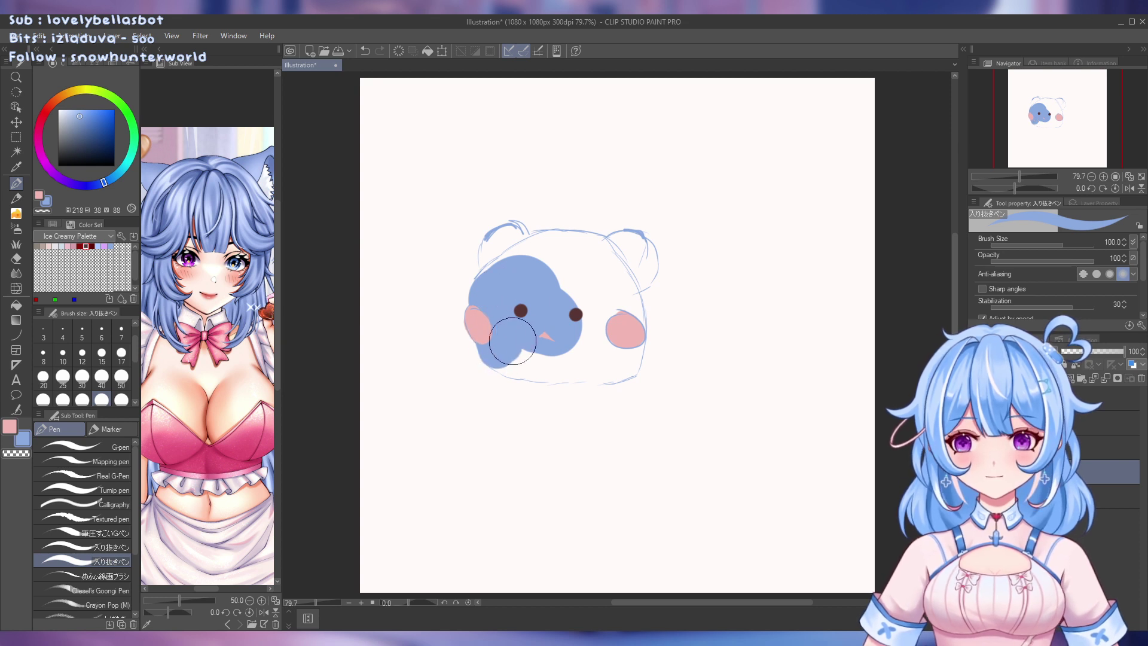
key("ctrl+z")
key("ctrl+z")
key("ctrl+z")
key("ctrl+z")
key("ctrl+z")
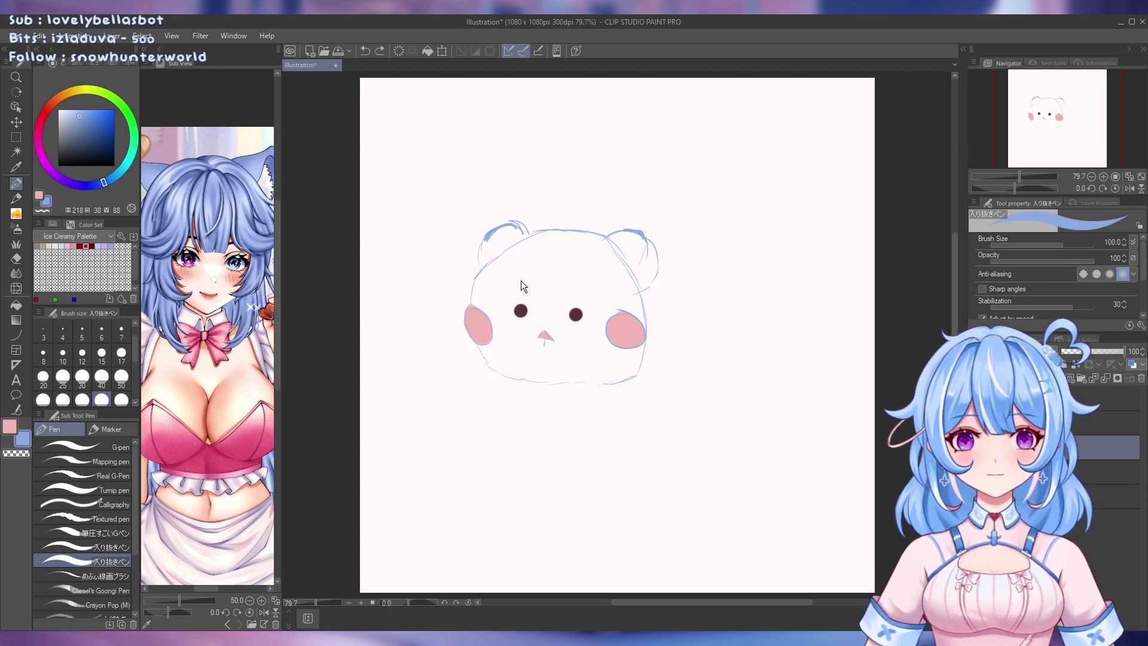
Block in the bear's face in blue on the layer beneath the sketch, setting the pen size to 170
left_click(1087, 464)
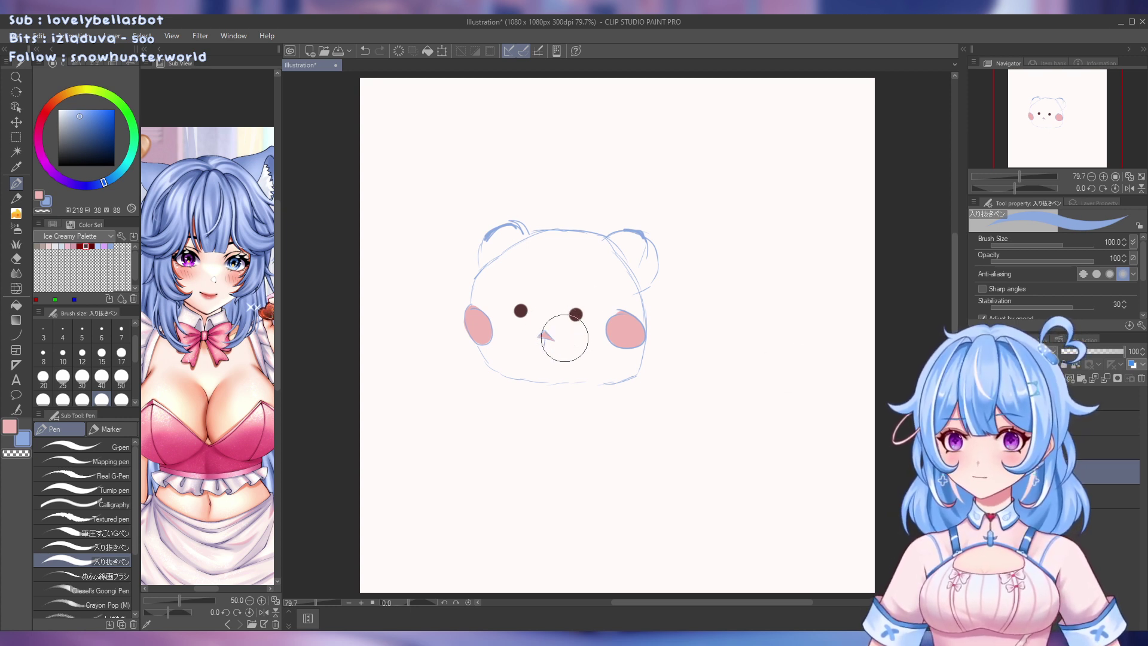
mouse_move(519, 270)
left_mouse_down()
mouse_move(494, 284)
mouse_move(503, 267)
mouse_move(496, 254)
mouse_move(488, 269)
mouse_move(492, 242)
mouse_move(488, 265)
mouse_move(511, 236)
mouse_move(523, 247)
mouse_move(503, 238)
mouse_move(537, 259)
mouse_move(562, 236)
mouse_move(504, 268)
mouse_move(538, 242)
mouse_move(518, 255)
mouse_move(560, 238)
mouse_move(606, 249)
mouse_move(630, 343)
mouse_move(574, 357)
left_mouse_up()
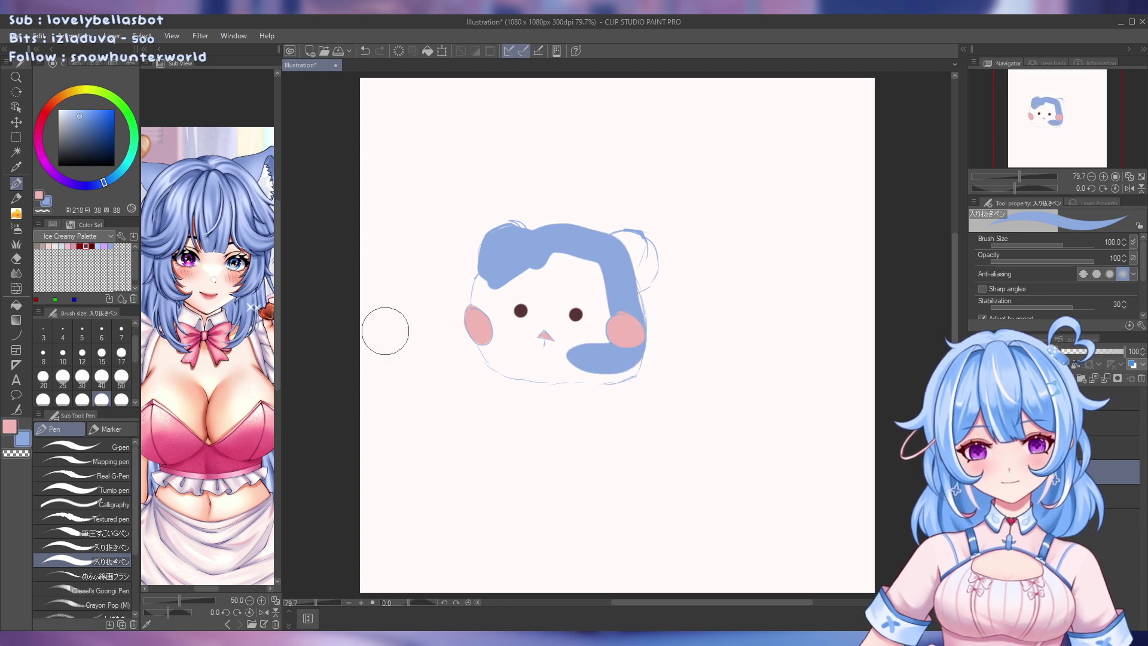
left_click_drag(135, 354, 135, 375)
left_click(102, 353)
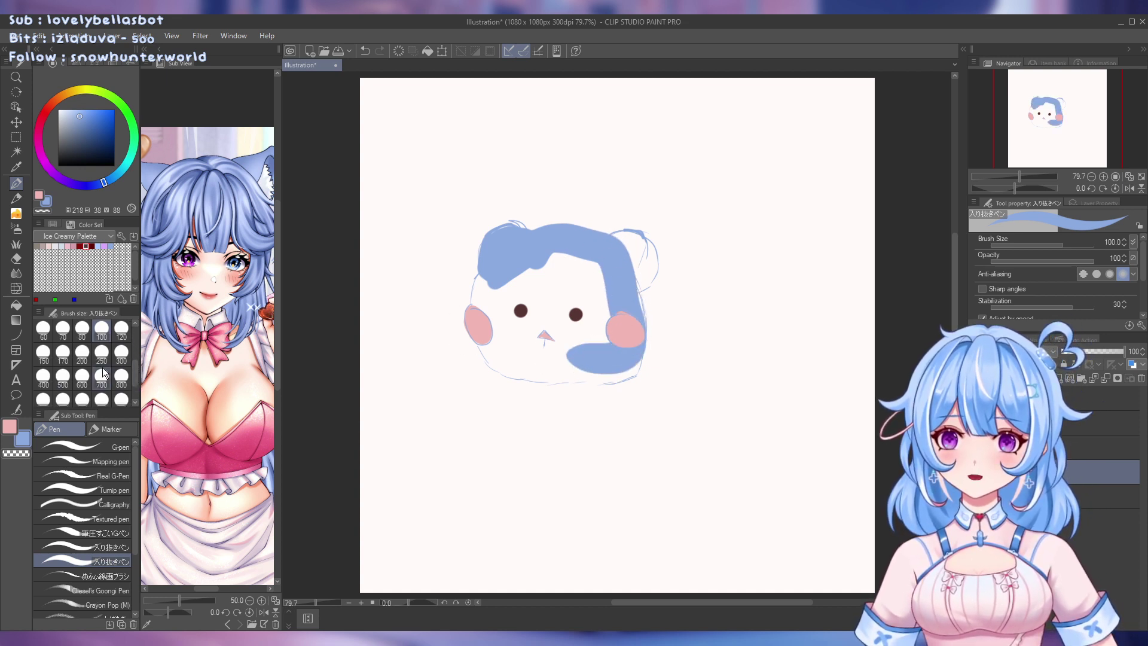
mouse_move(543, 288)
left_mouse_down()
mouse_move(533, 329)
mouse_move(593, 336)
mouse_move(577, 317)
mouse_move(579, 287)
mouse_move(508, 307)
left_mouse_up()
left_click(62, 352)
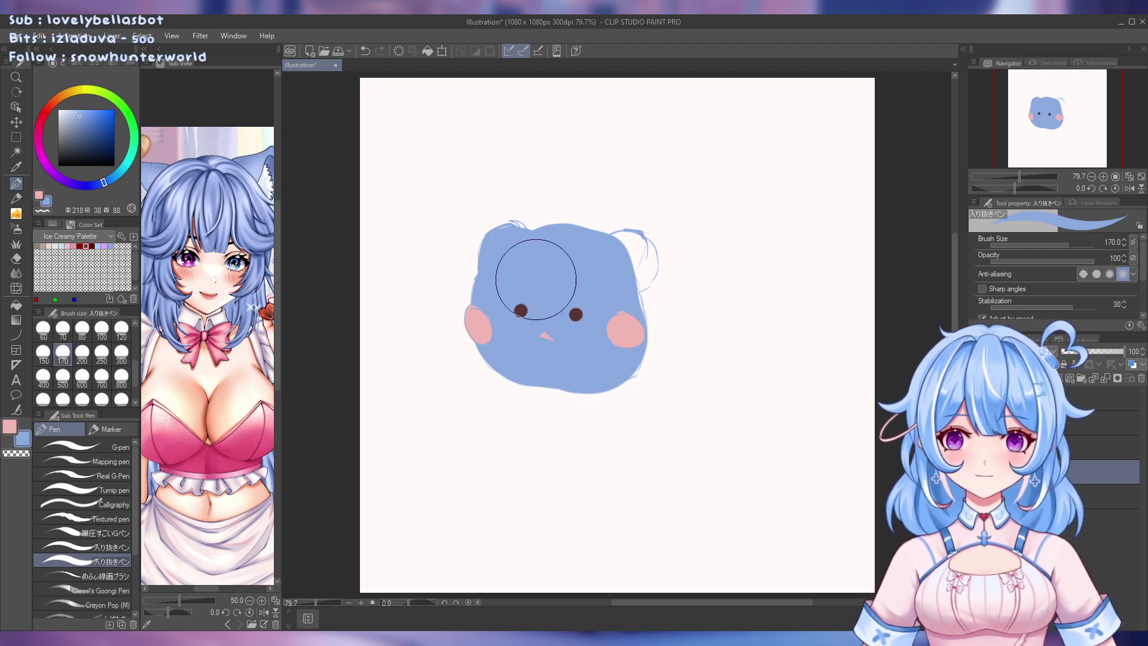
Fill both ears with rounded blue shapes and extend the blue over the lower edge of the face beside the cheek
left_click_drag(623, 268, 623, 263)
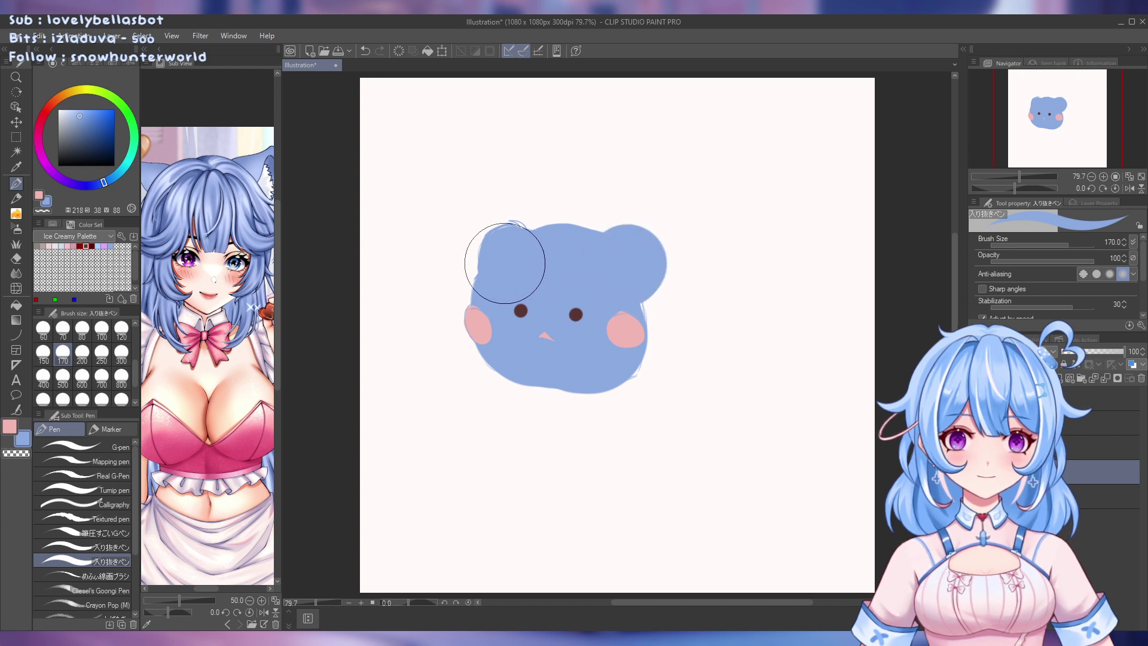
left_click_drag(516, 268, 515, 259)
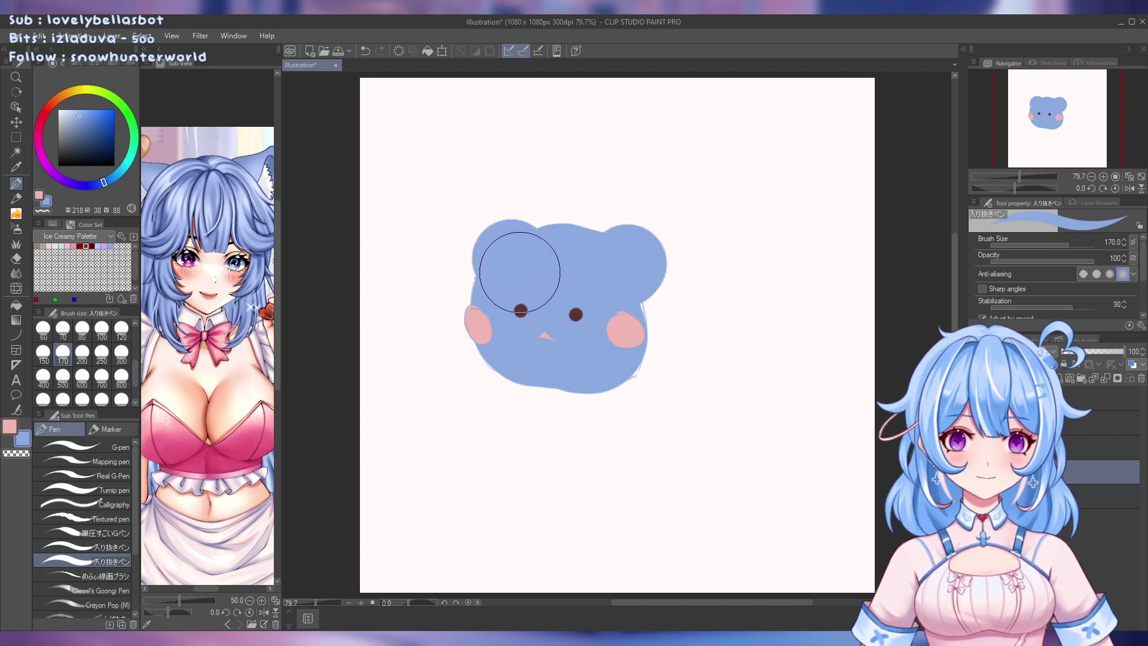
mouse_move(610, 305)
left_mouse_down()
mouse_move(605, 287)
mouse_move(623, 313)
mouse_move(608, 359)
left_mouse_up()
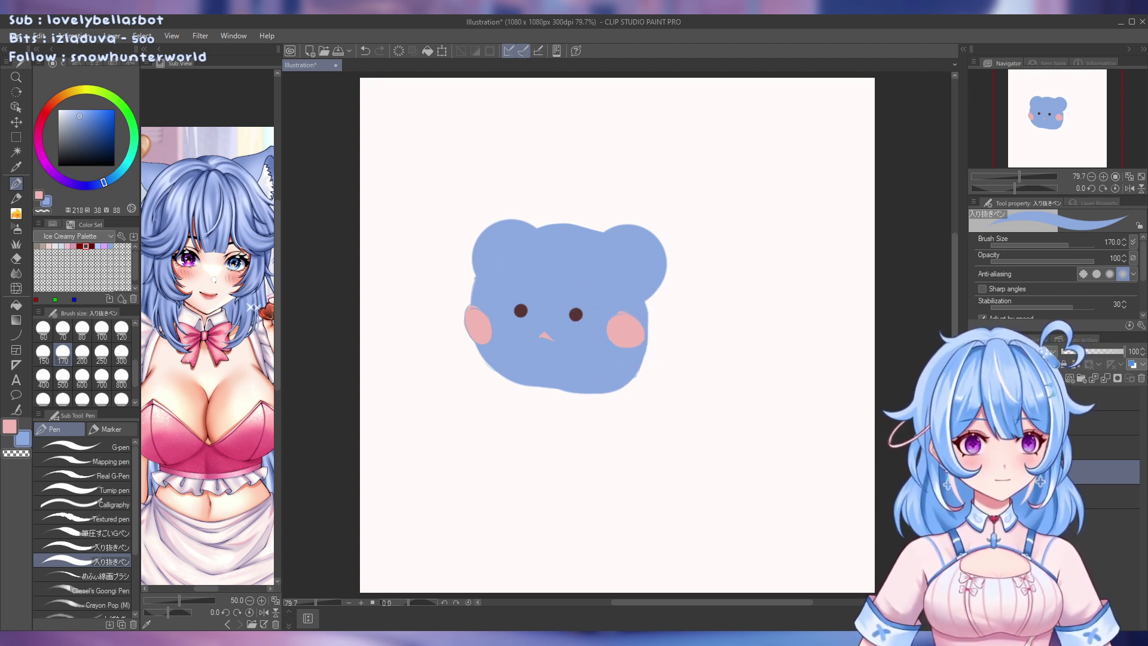
Select the sketch layer and recolour its lines a darker blue over the ears, head outline, eyes and mouth
left_click(1141, 377)
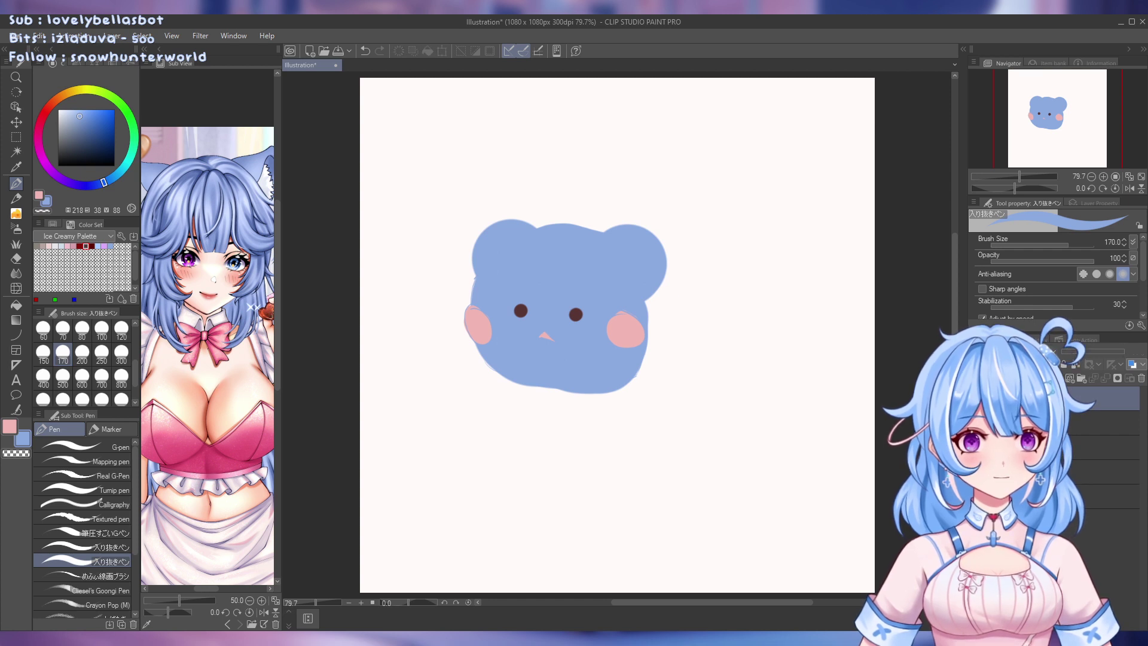
key("Delete")
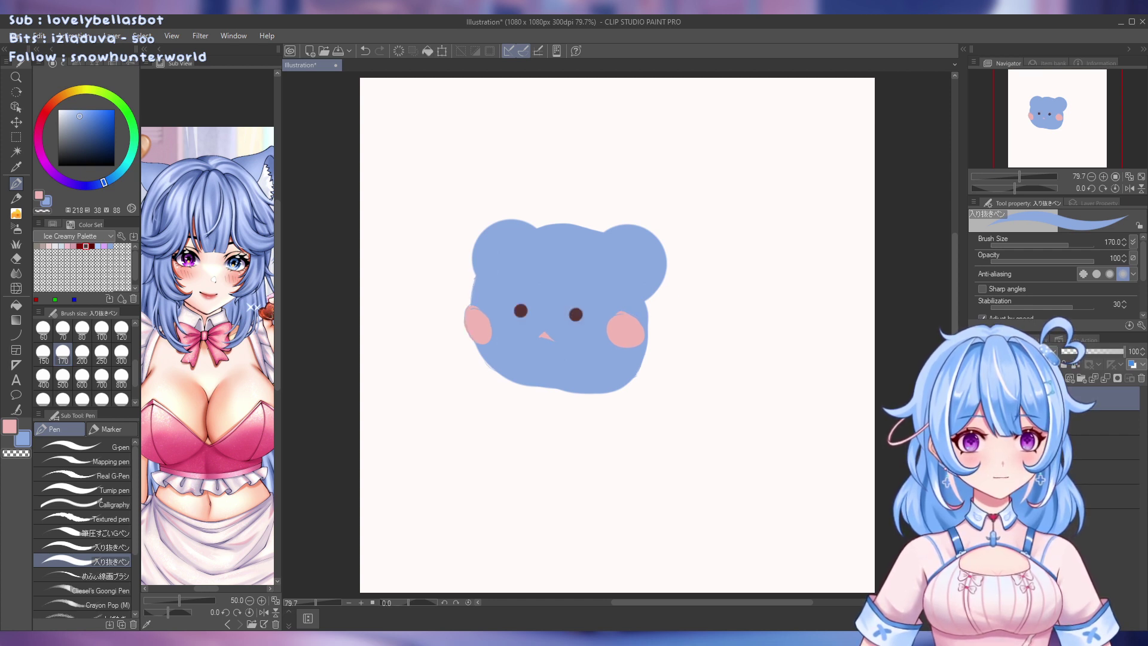
left_click(1102, 422)
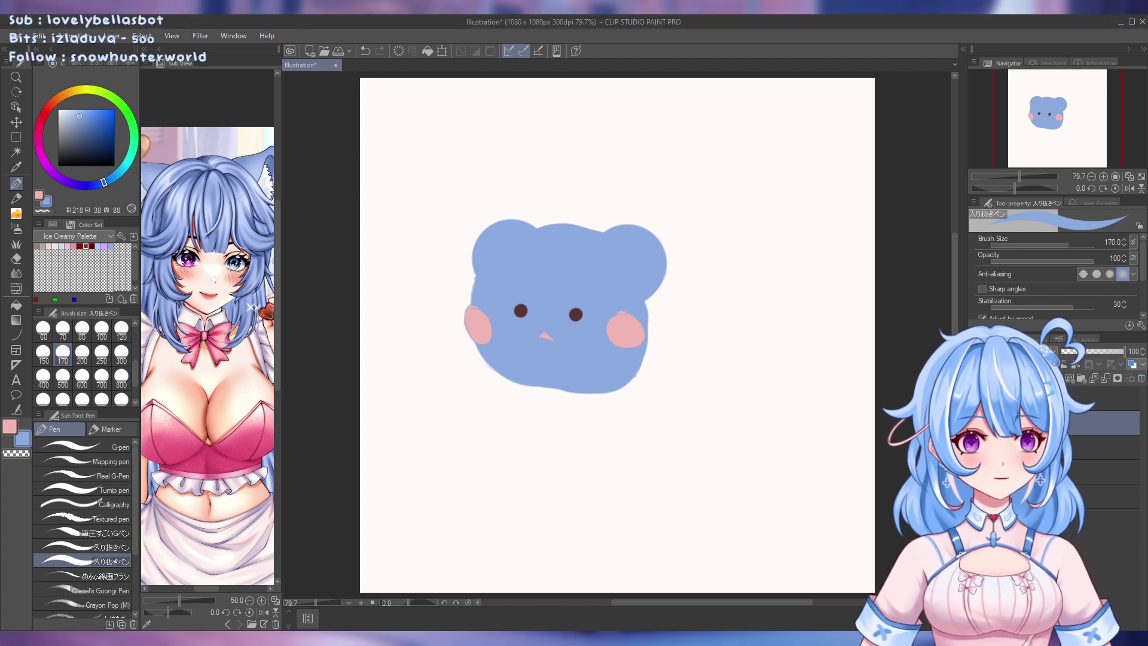
left_click(1103, 398)
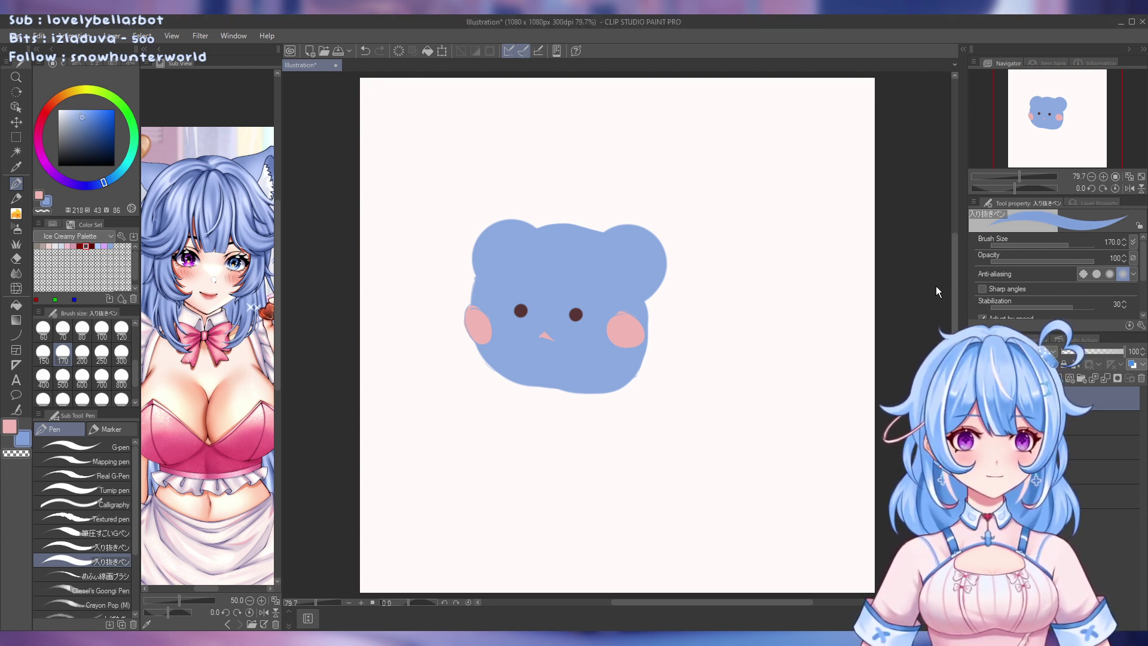
left_click_drag(475, 309, 514, 236)
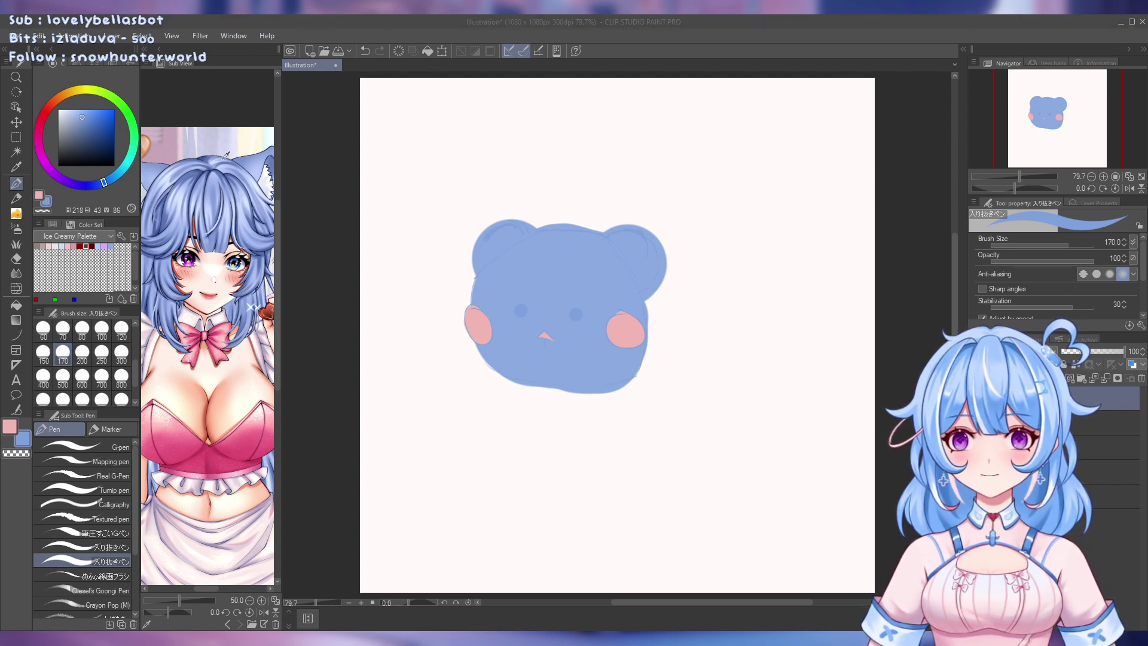
left_click(472, 144)
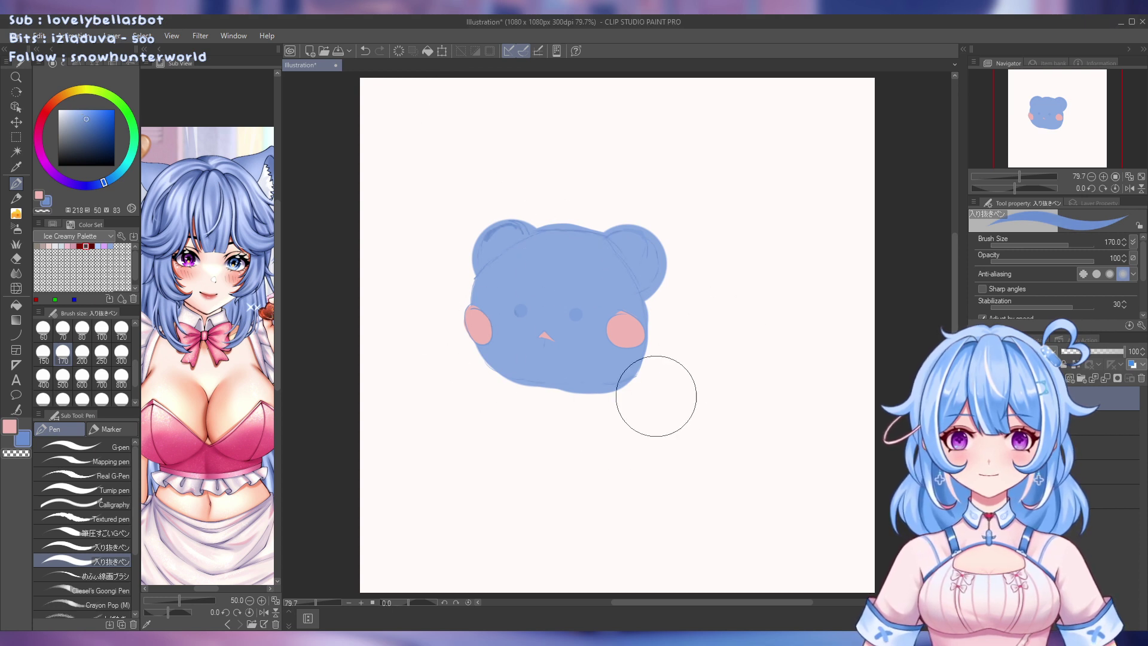
left_click_drag(530, 359, 594, 351)
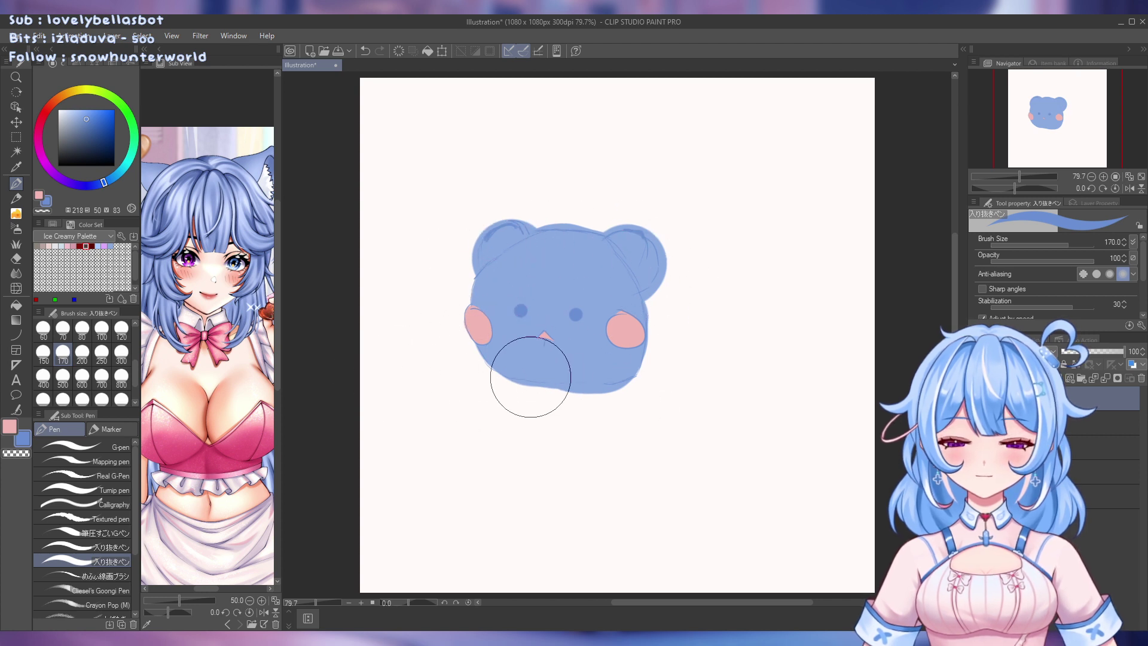
Erase the darker blue over both eyes with the Hard eraser at size 80
key("e")
scroll(67, 376, "up", 3)
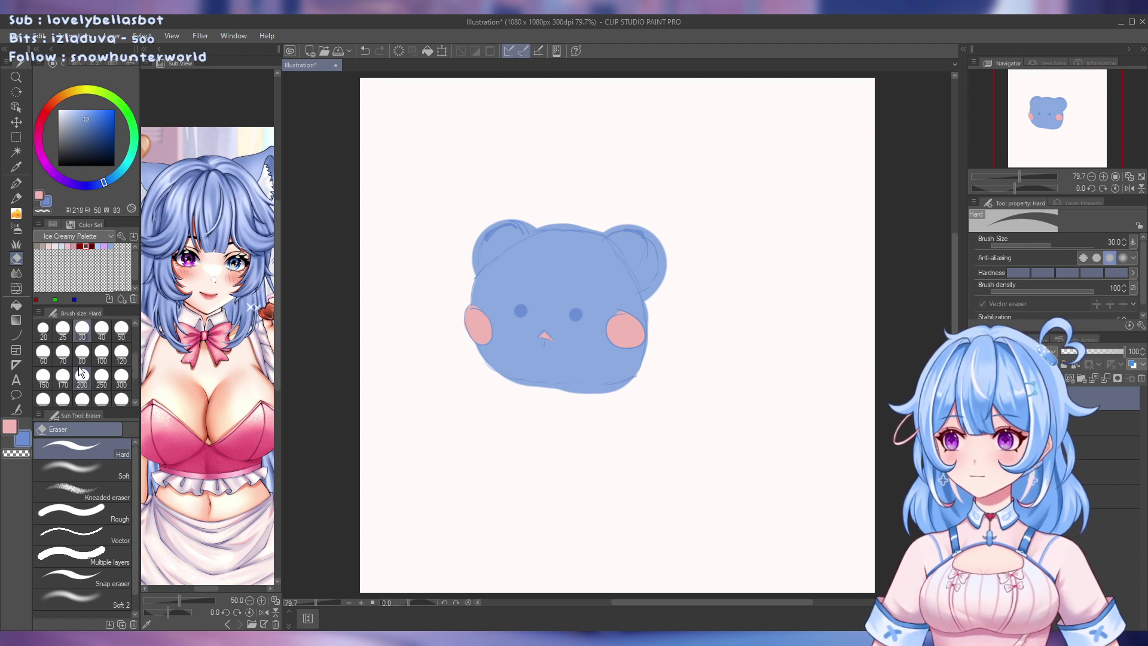
scroll(109, 373, "down", 1)
left_click(84, 376)
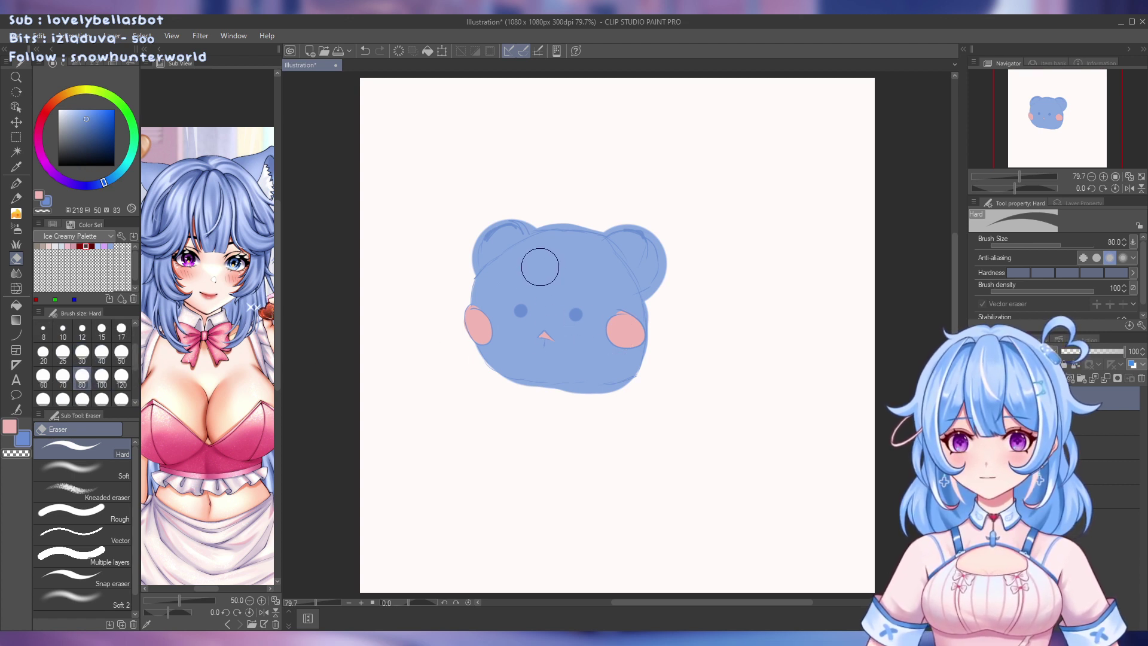
left_click(575, 314)
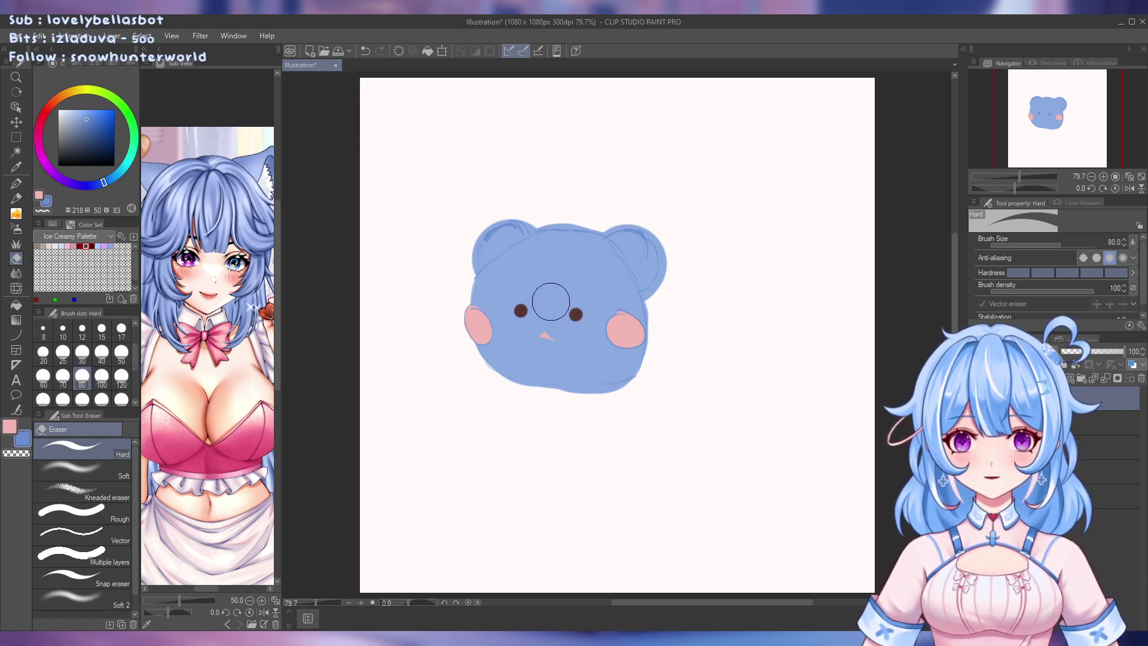
left_click(526, 304)
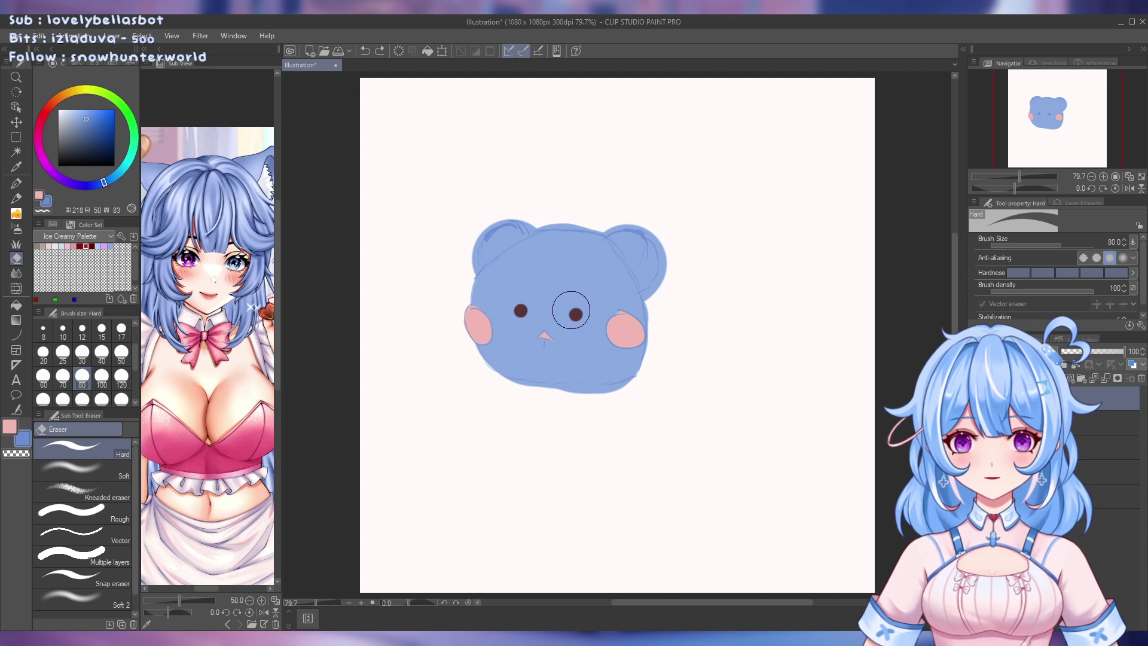
left_click(571, 310)
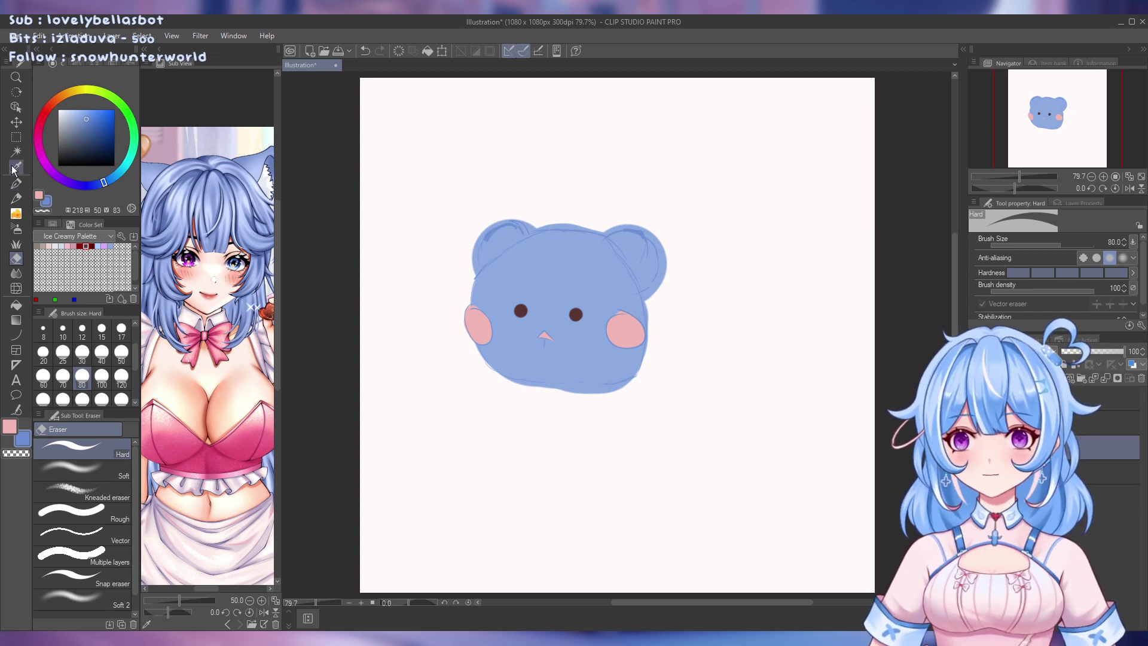
Set the pen size to 20 and pick a lighter pink from the palette as the drawing colour
key("i")
left_click(568, 252)
key("p")
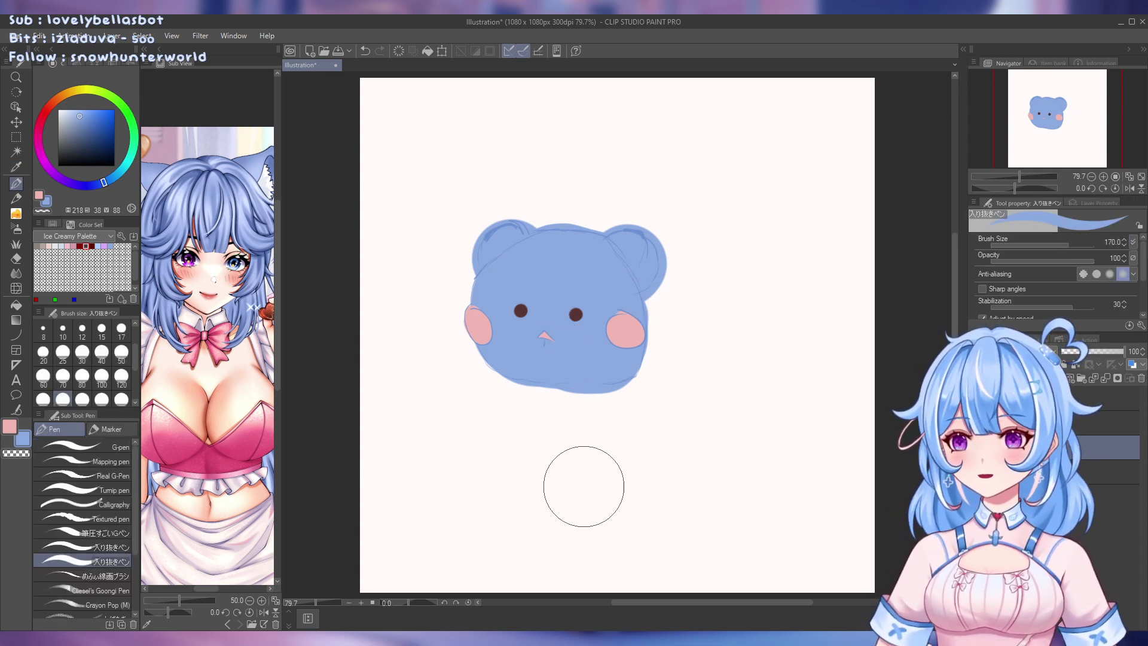
left_click(42, 354)
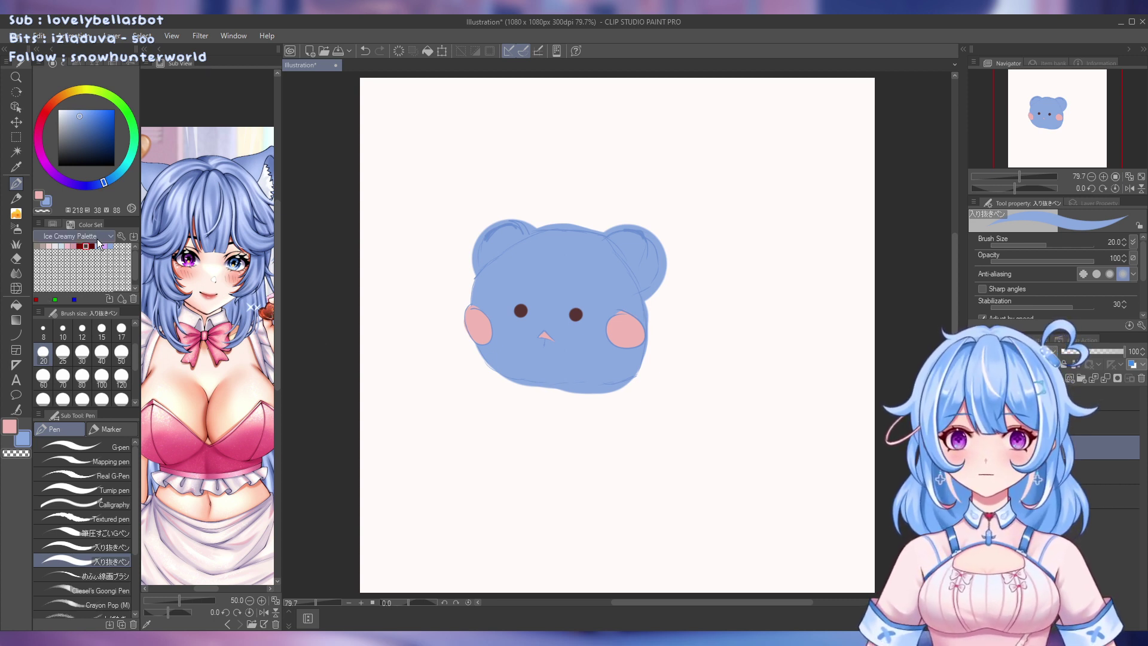
left_click(41, 196)
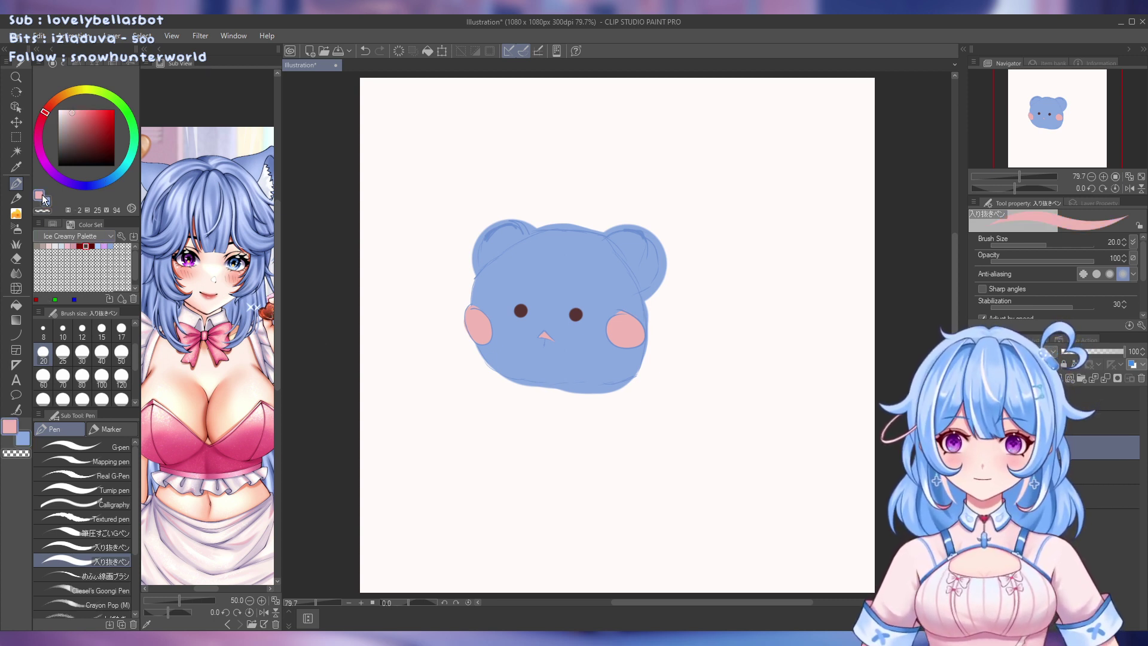
left_click(67, 245)
Try light pink strokes on the face beside the larger cheek, and undo them
mouse_move(593, 357)
left_mouse_down()
mouse_move(592, 327)
mouse_move(608, 316)
left_mouse_up()
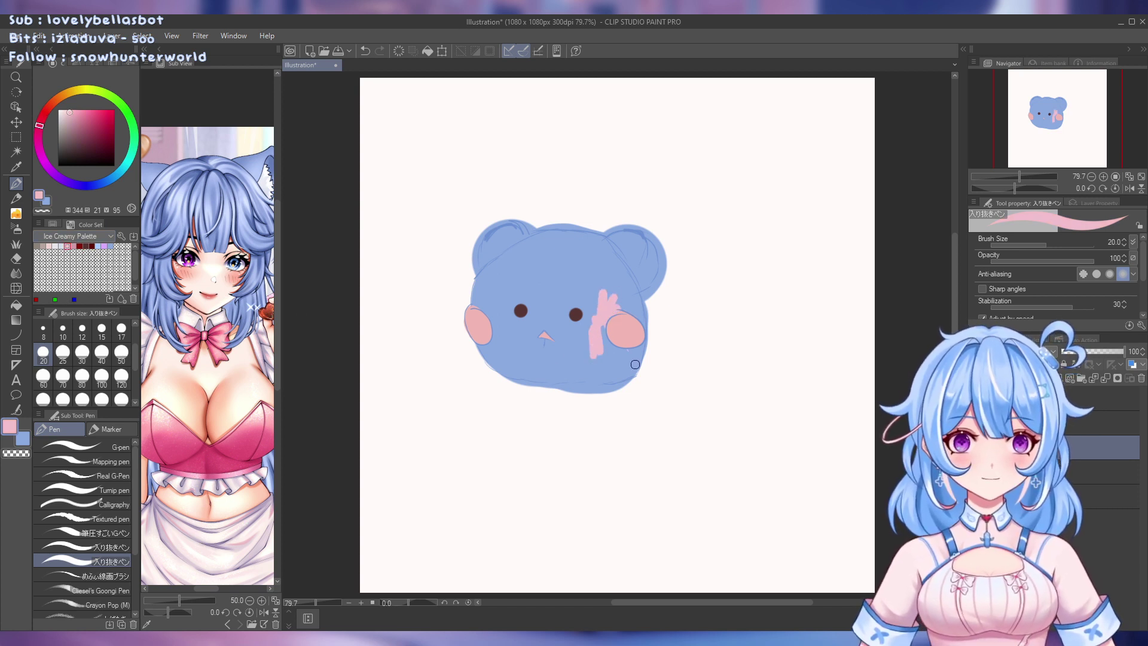
key("ctrl+z")
key("ctrl+z")
key("ctrl+z")
key("ctrl+z")
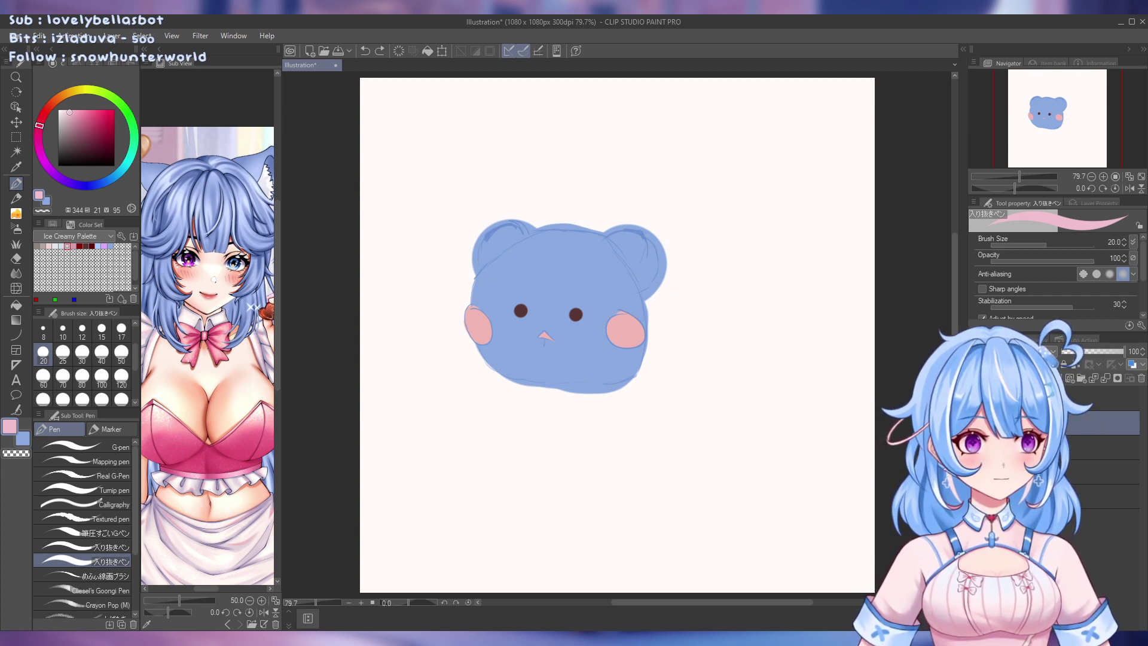
Check the cheek and nose colour layers, and dab light pink over the nose on the layer above
left_click(1106, 447)
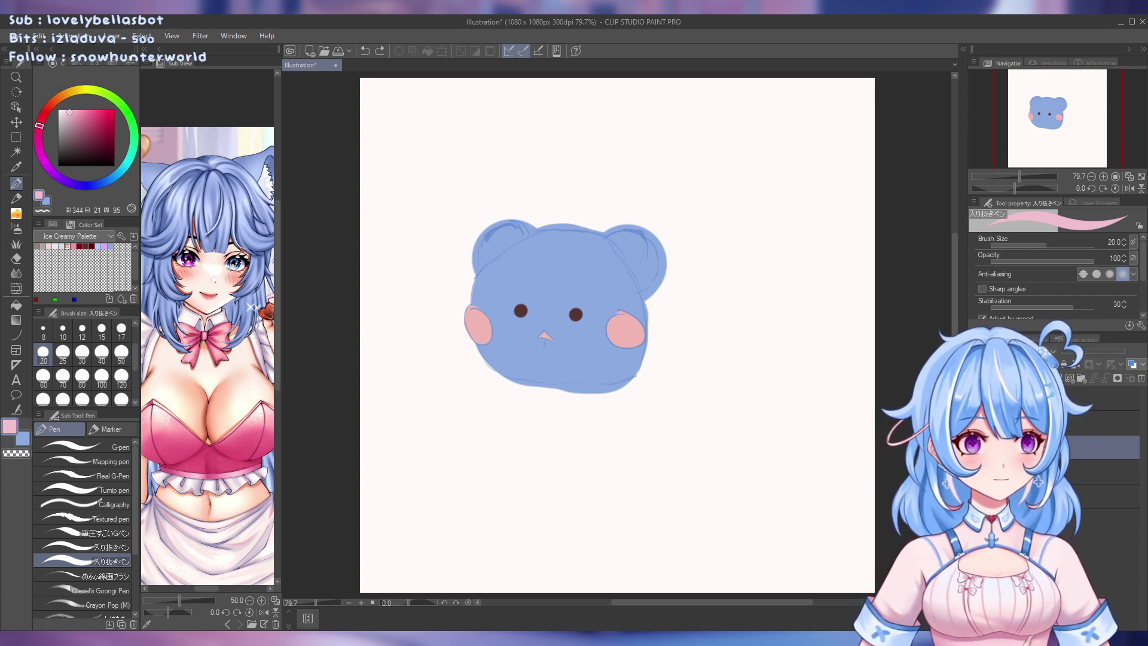
left_click(1105, 418)
left_click(1064, 418)
left_click(1063, 418)
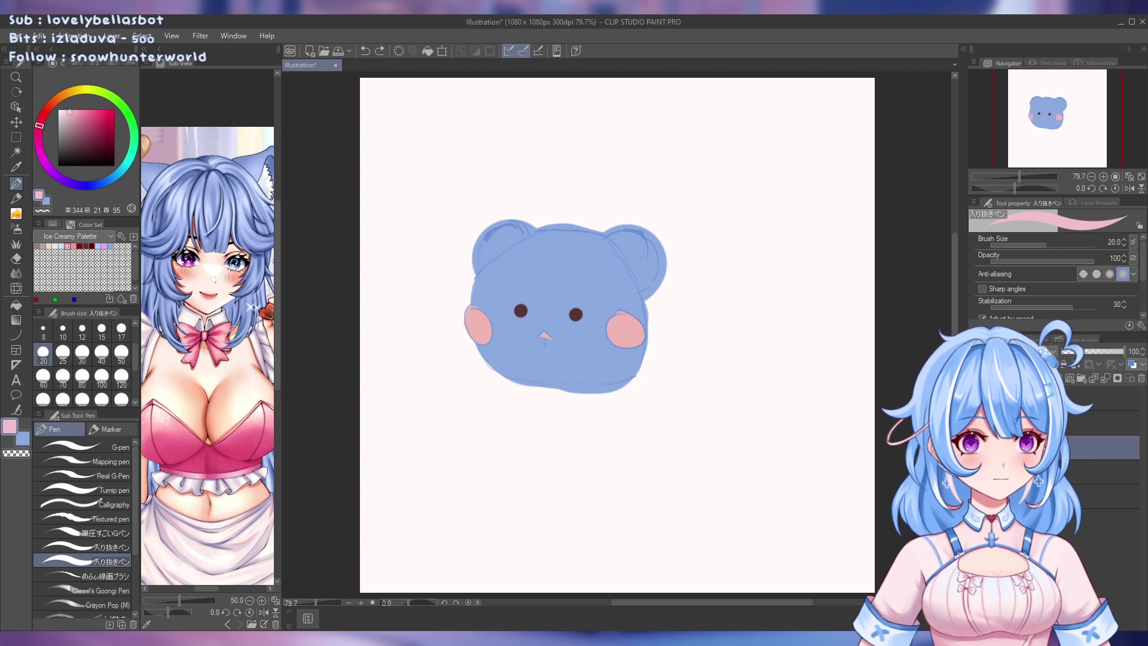
left_click_drag(1106, 447, 1106, 412)
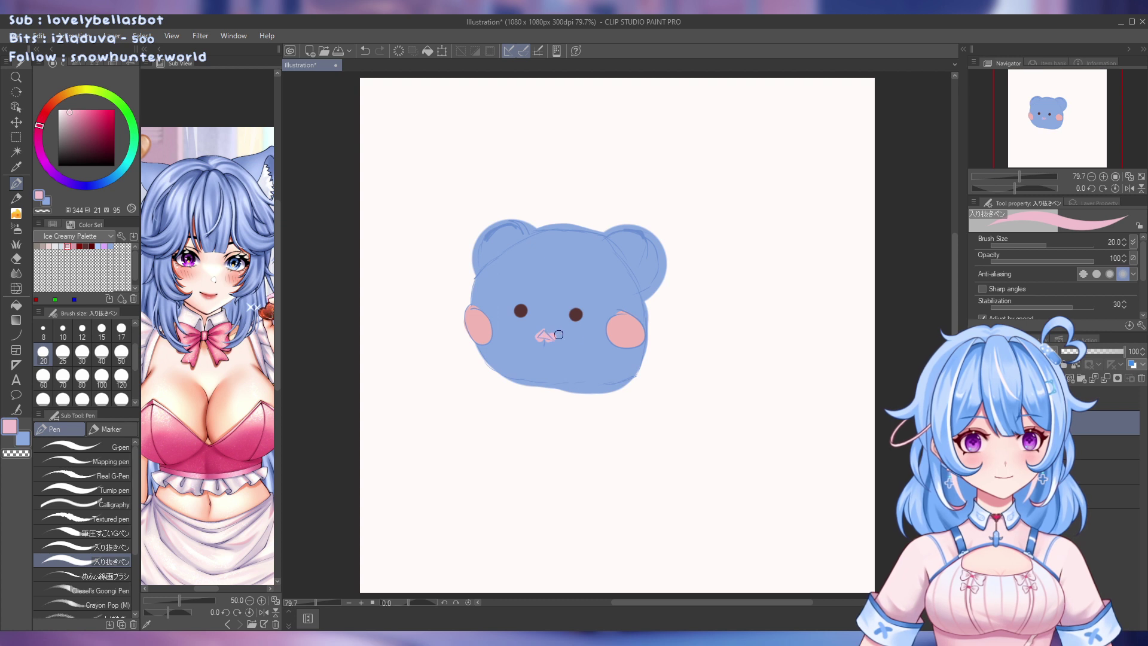
Cover both cheeks and the nose with light pink at pen size 250, and confine the colour to their existing shapes
left_click(102, 399)
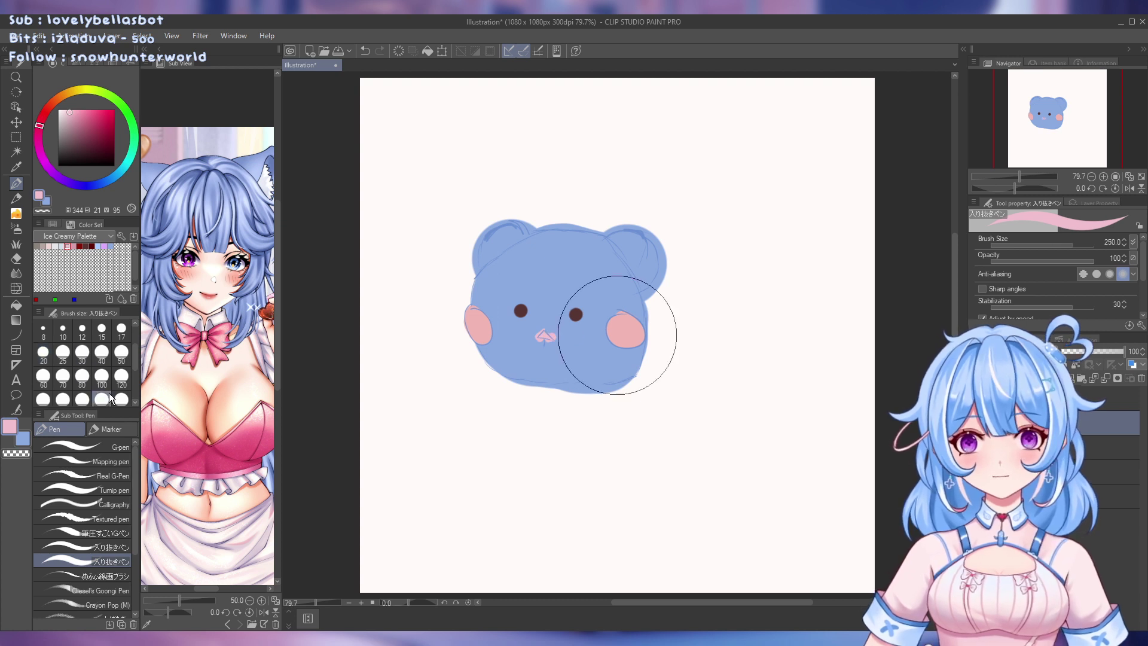
left_click(472, 328)
left_click(541, 331)
left_click(588, 333)
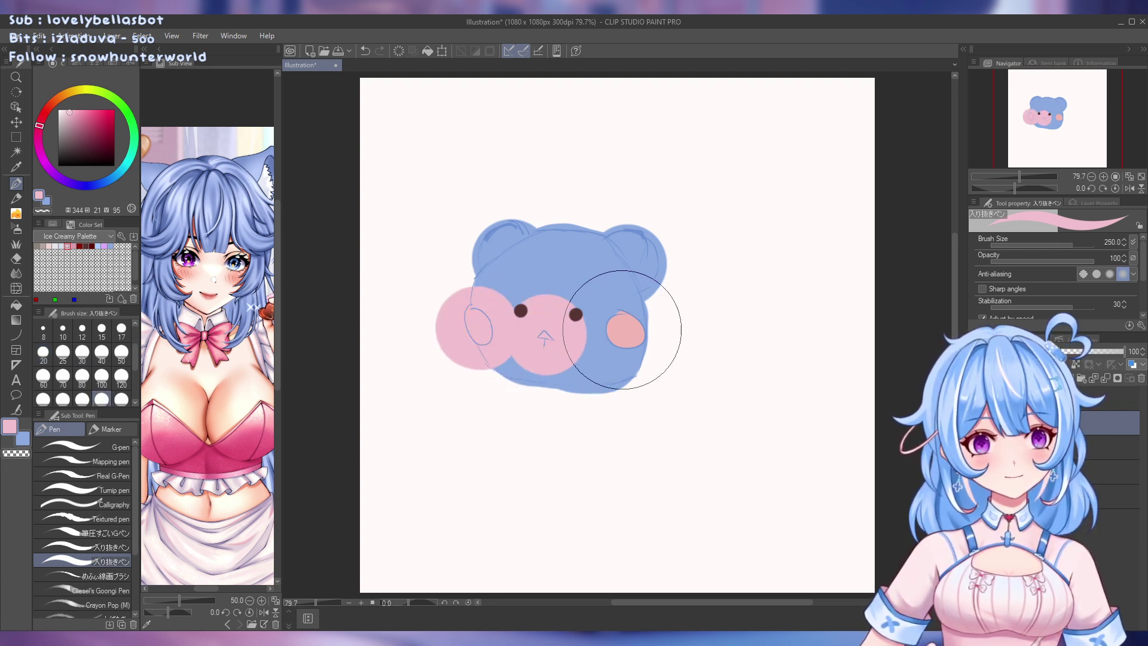
left_click(624, 332)
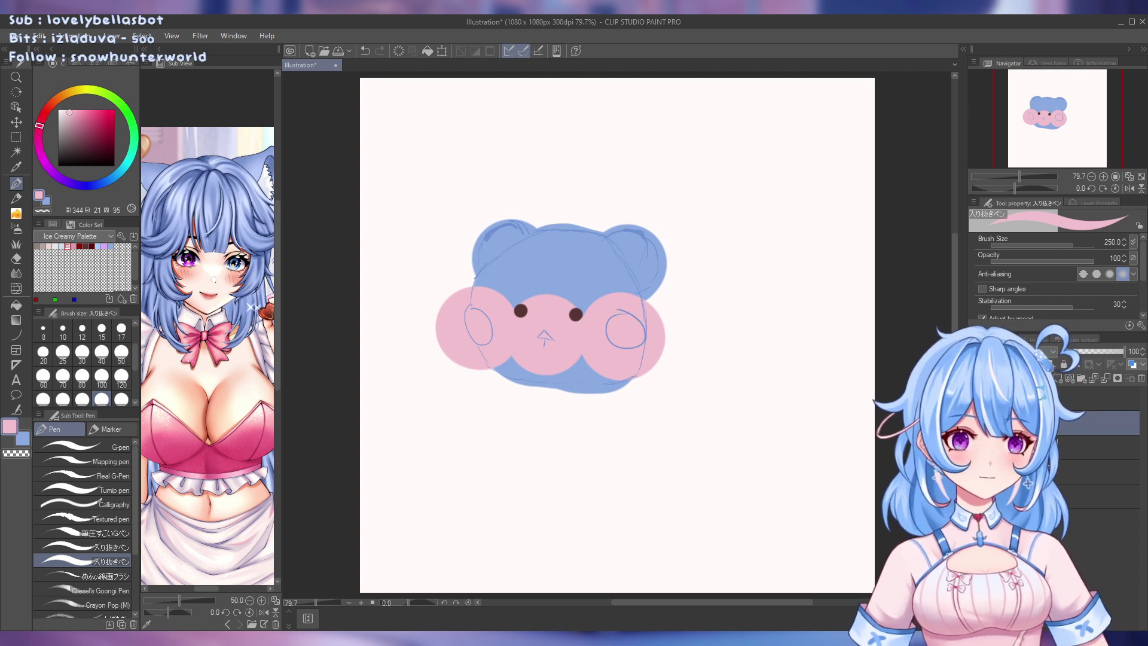
left_click(1064, 364)
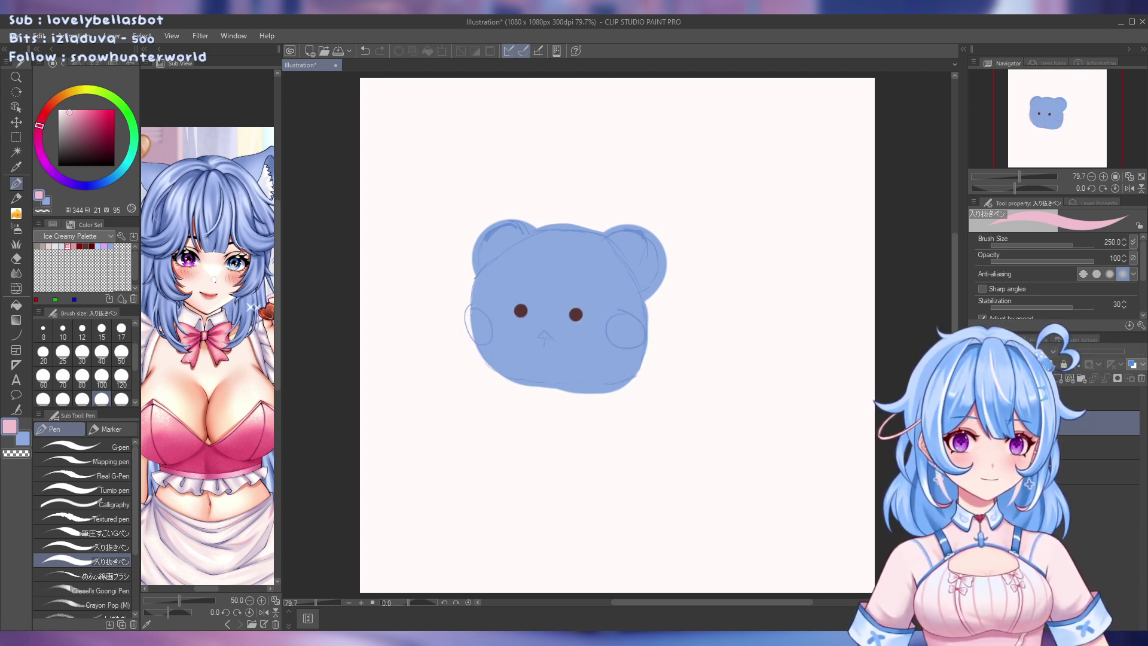
left_click(1070, 447)
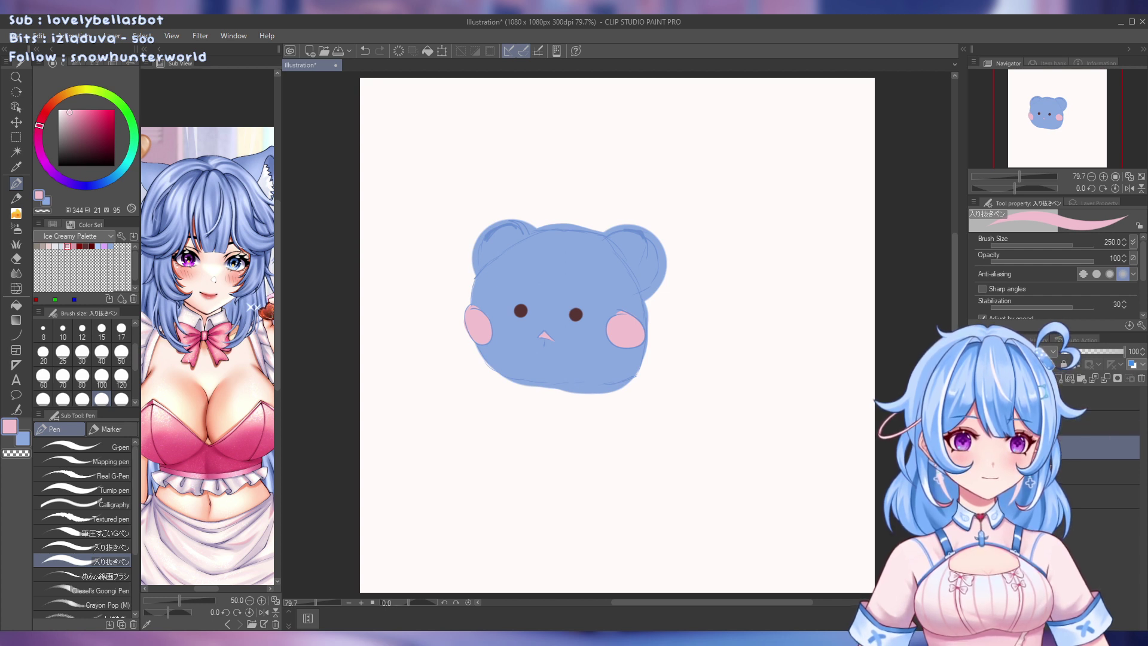
Choose the SU-Cream Pencil at size 8 as the drawing brush
left_click(16, 198)
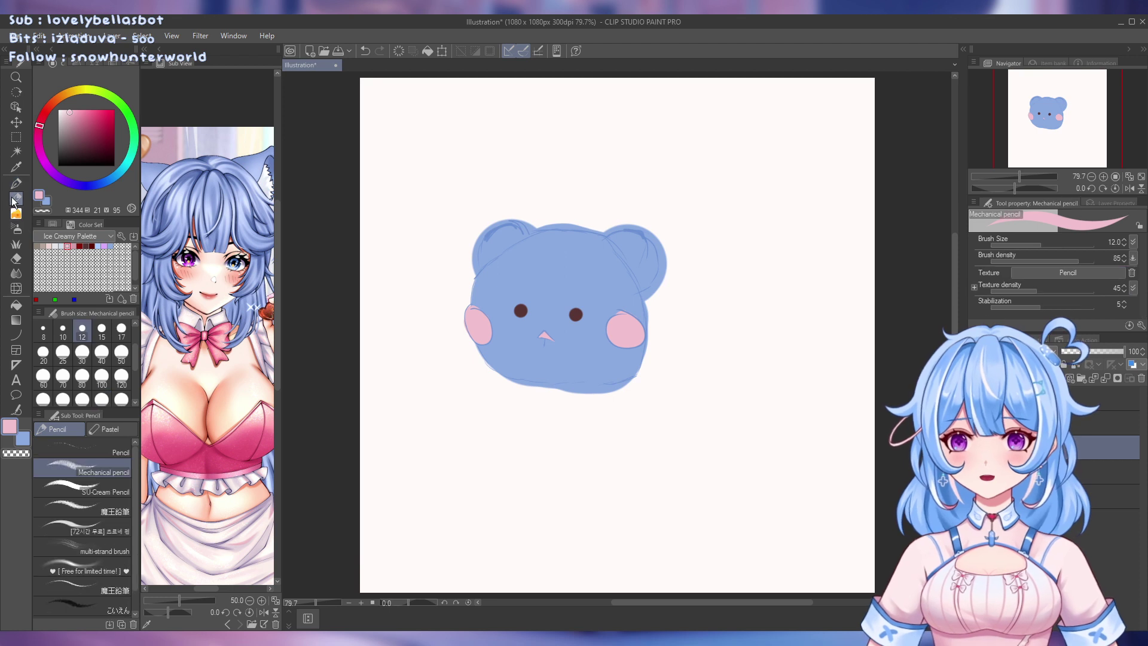
left_click(100, 485)
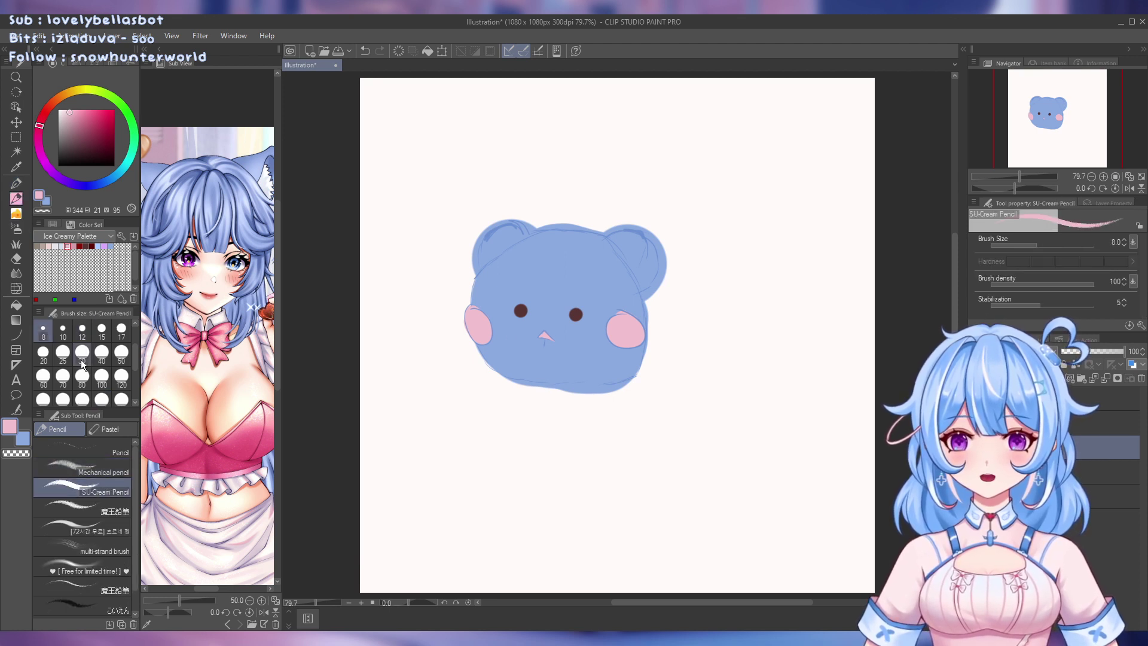
scroll(578, 269, "up", 1)
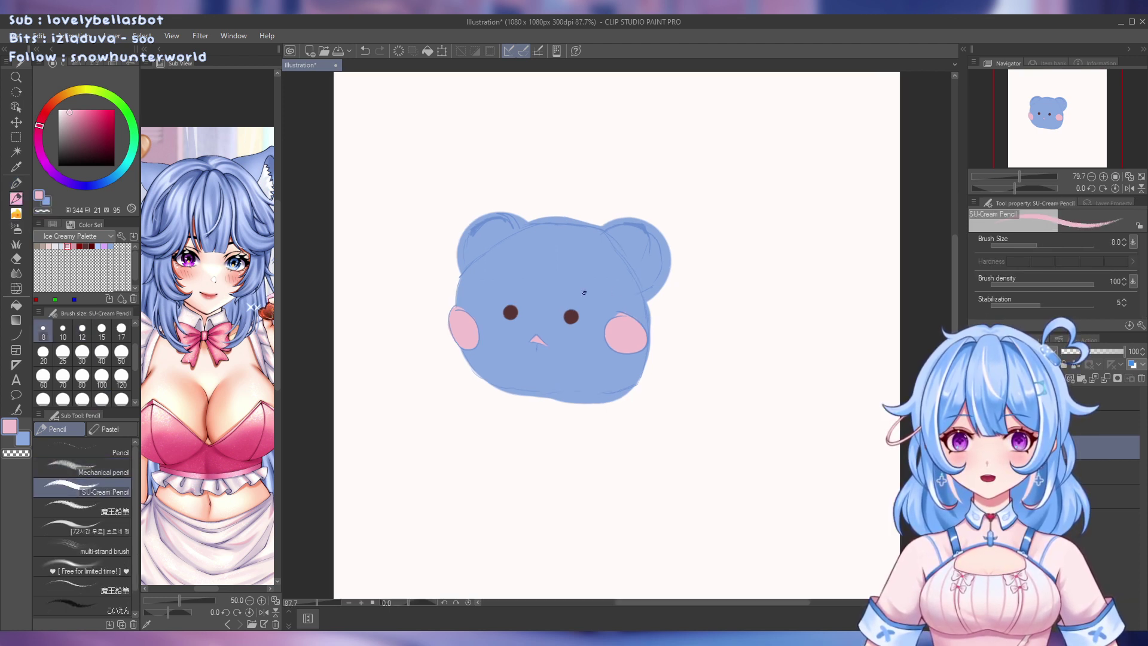
Try short pink pencil strokes and a tiny crying-face doodle just below the bear's head, and undo them
left_click_drag(517, 380, 510, 386)
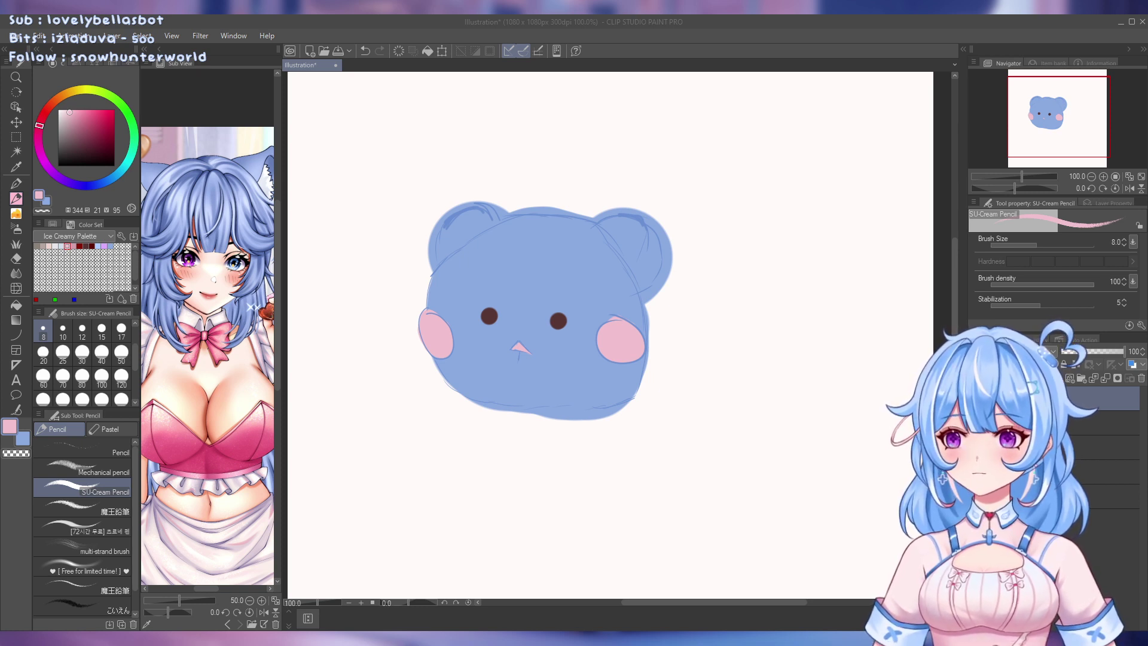
left_click(507, 432)
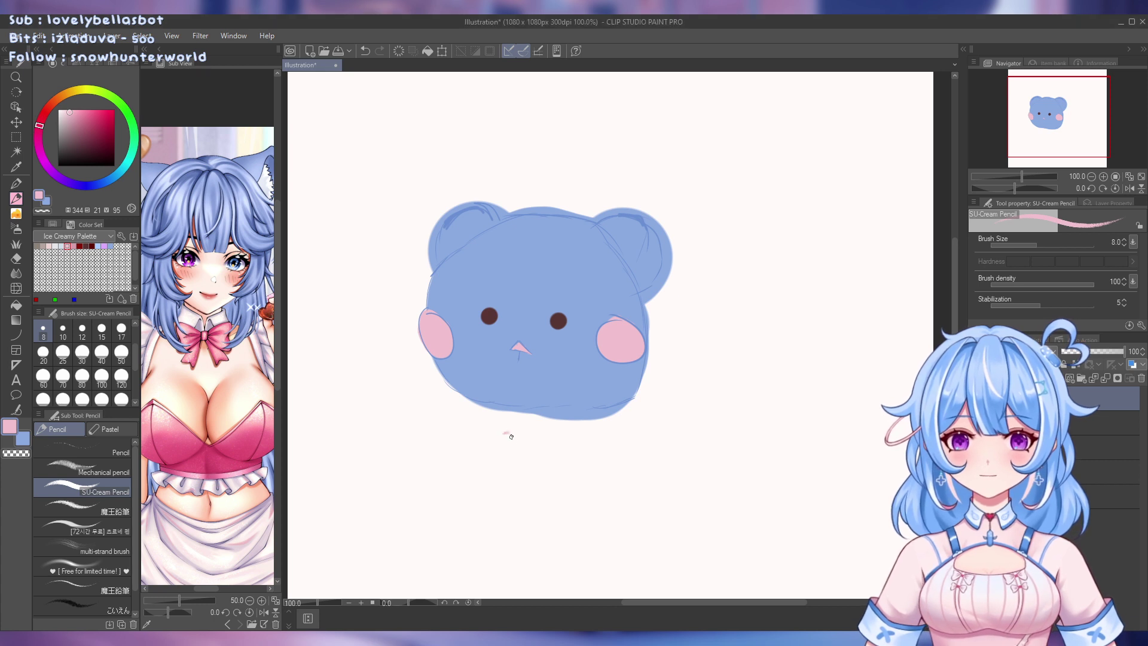
key("ctrl+z")
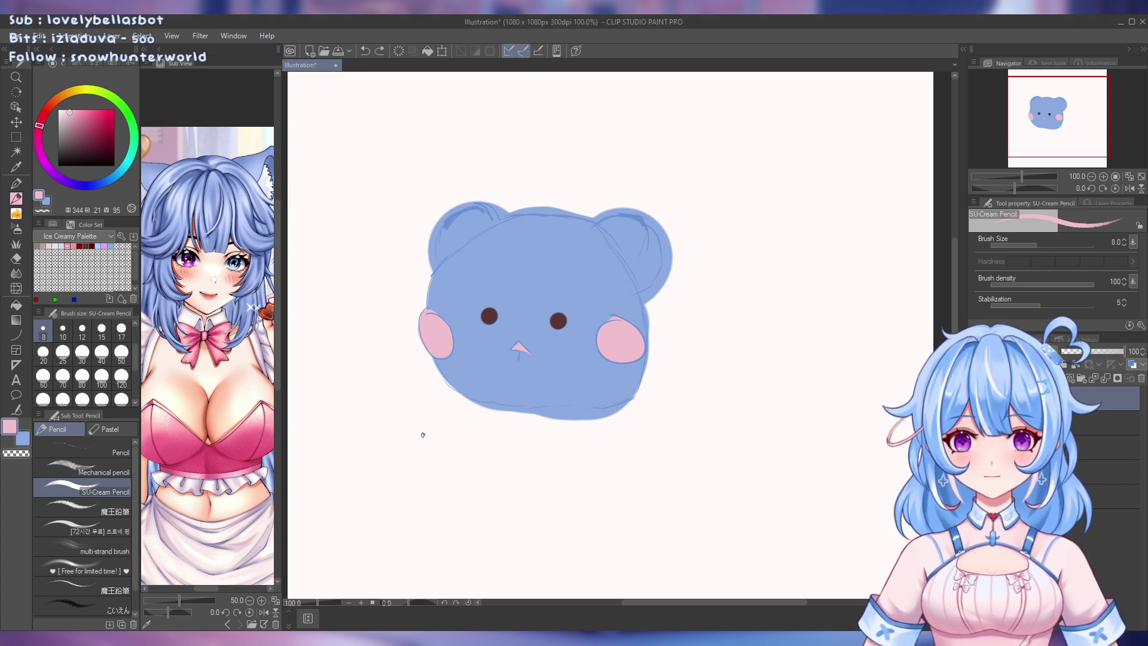
left_click(422, 435)
mouse_move(425, 446)
left_mouse_down()
mouse_move(426, 462)
mouse_move(431, 442)
left_mouse_up()
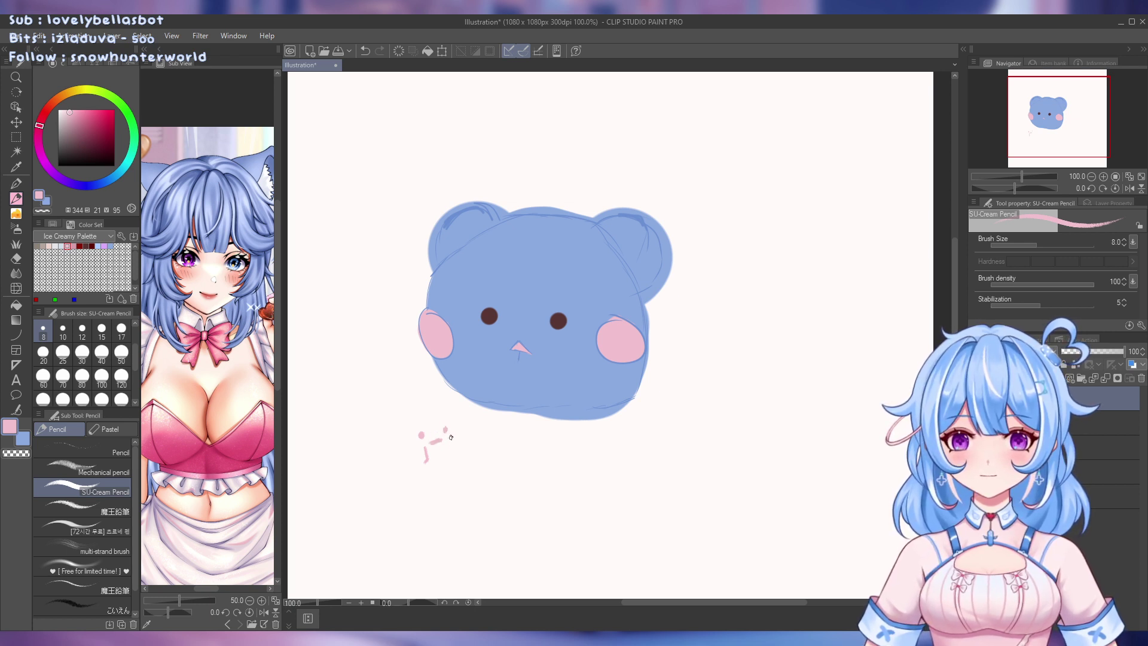
left_click_drag(449, 438, 452, 459)
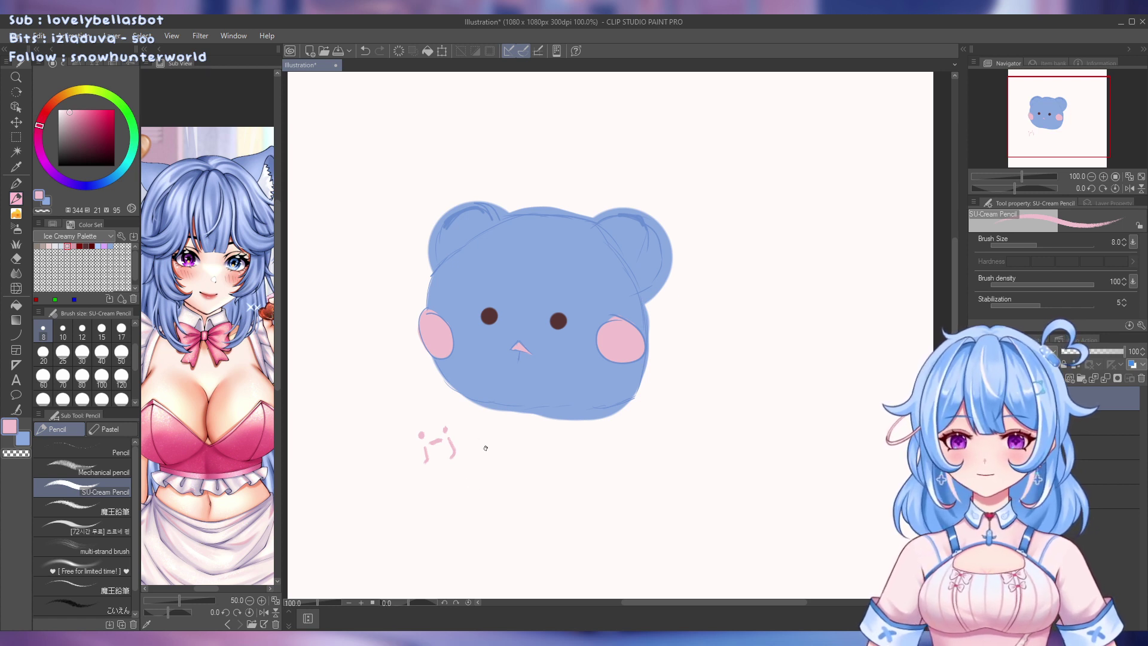
key("ctrl+z")
key("ctrl+z")
key("ctrl+z")
key("ctrl+z")
key("ctrl+z")
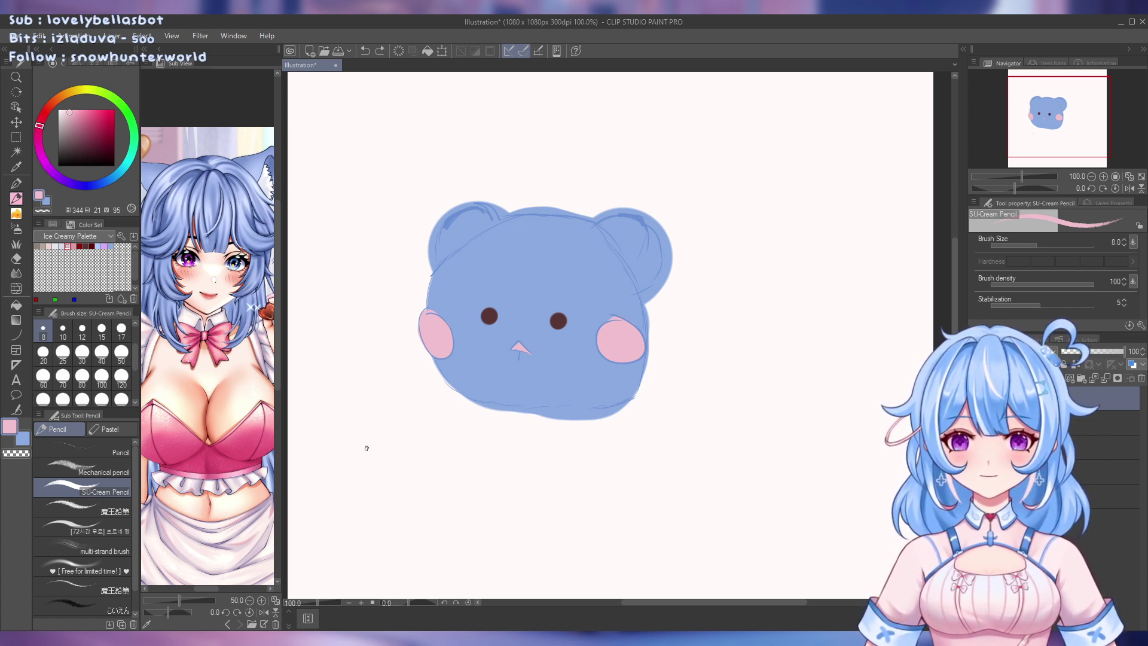
Try handwriting a few pink letters on the blank canvas below the bear's smaller cheek, and undo them
mouse_move(366, 446)
left_mouse_down()
mouse_move(370, 469)
mouse_move(379, 441)
mouse_move(373, 468)
mouse_move(390, 455)
mouse_move(417, 467)
left_mouse_up()
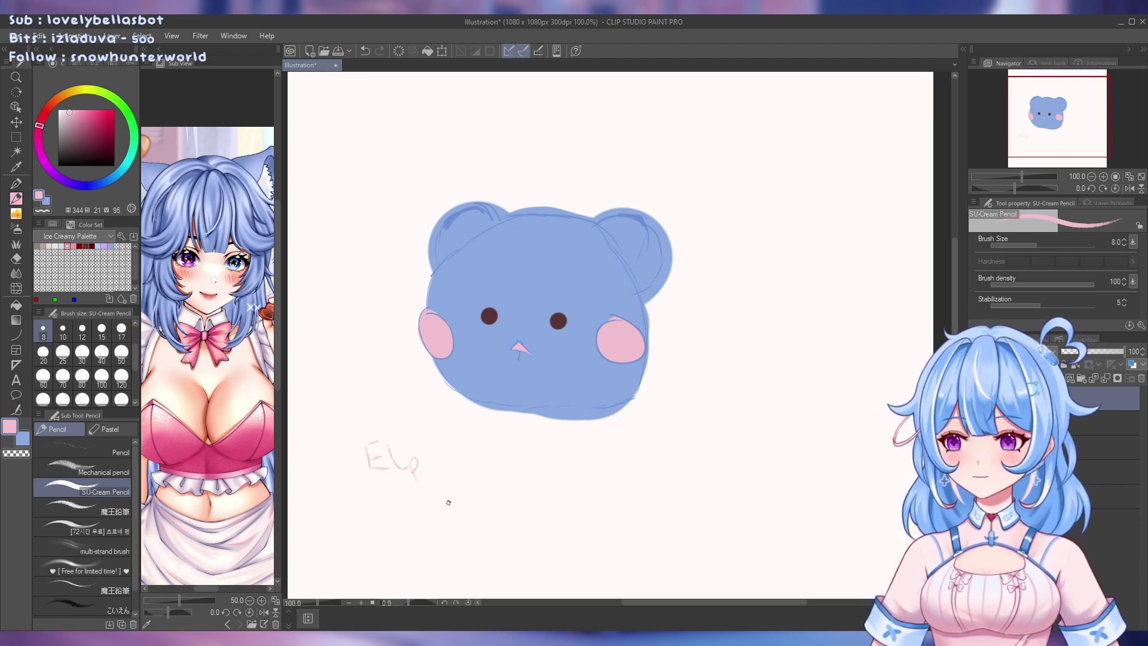
key("ctrl+z")
key("ctrl+z")
key("ctrl+z")
key("ctrl+z")
key("ctrl+z")
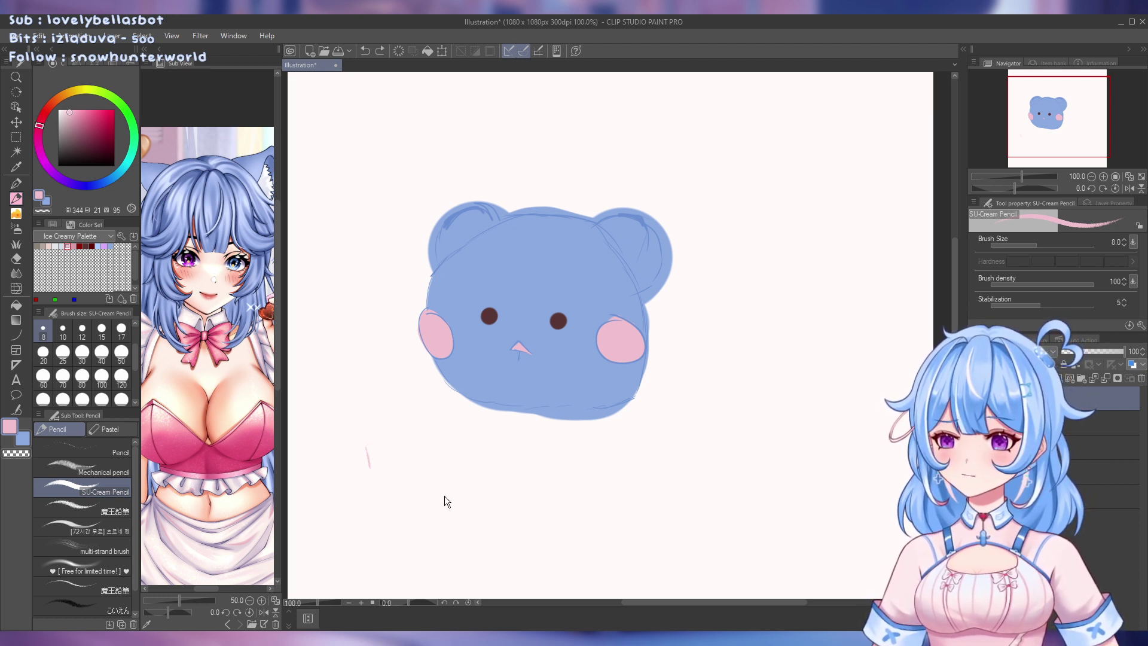
key("ctrl+z")
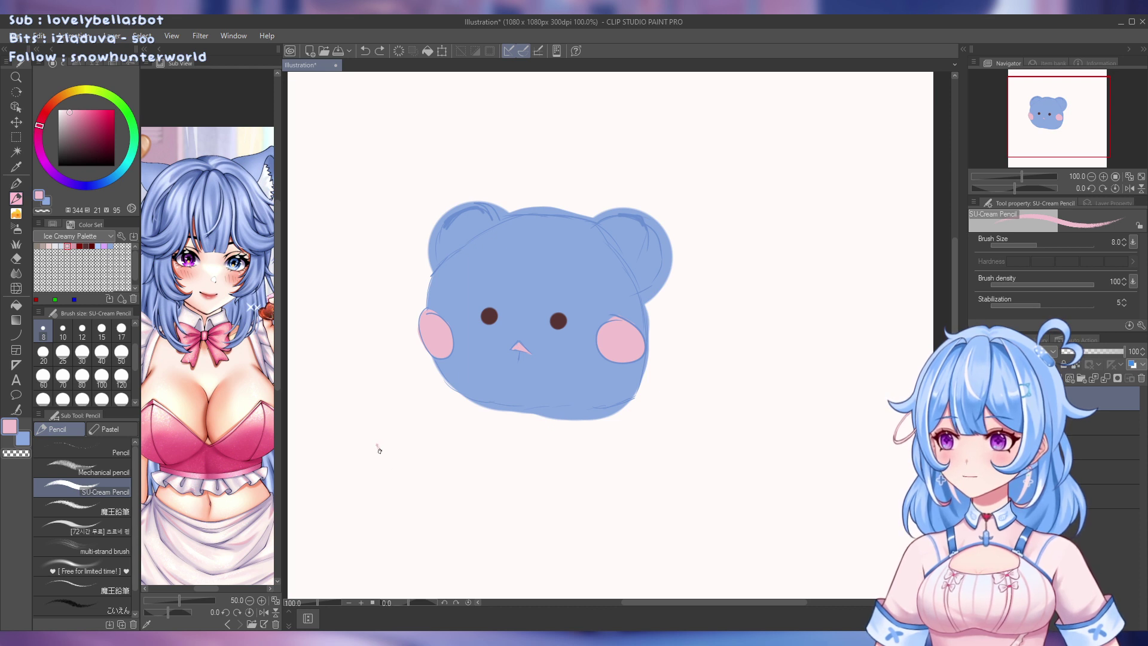
Try a slanted pink stroke and a loose oval on the blank canvas below the bear, and undo them
left_click_drag(378, 448, 397, 491)
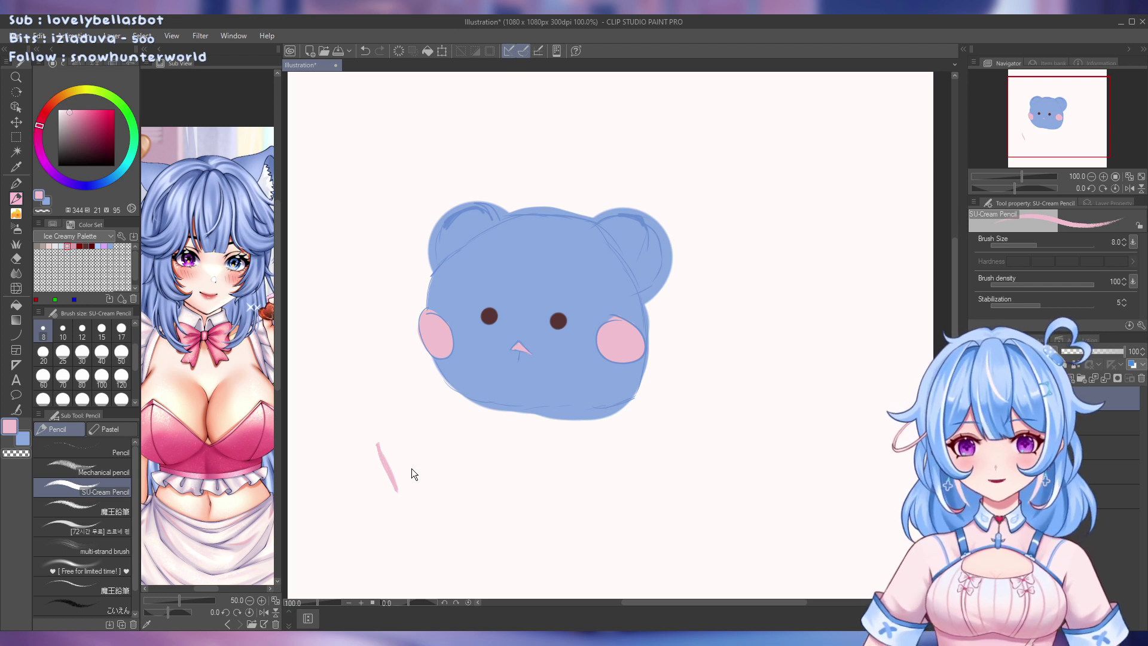
key("ctrl+z")
left_click_drag(357, 442, 394, 472)
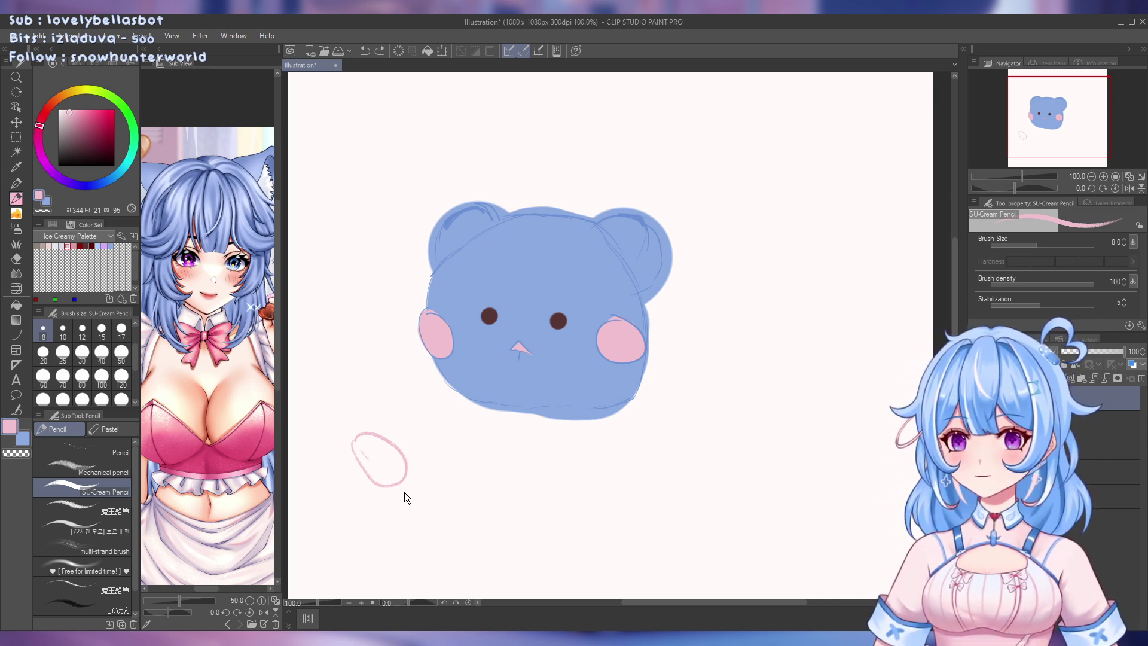
key("ctrl+z")
key("ctrl+z")
key("ctrl+z")
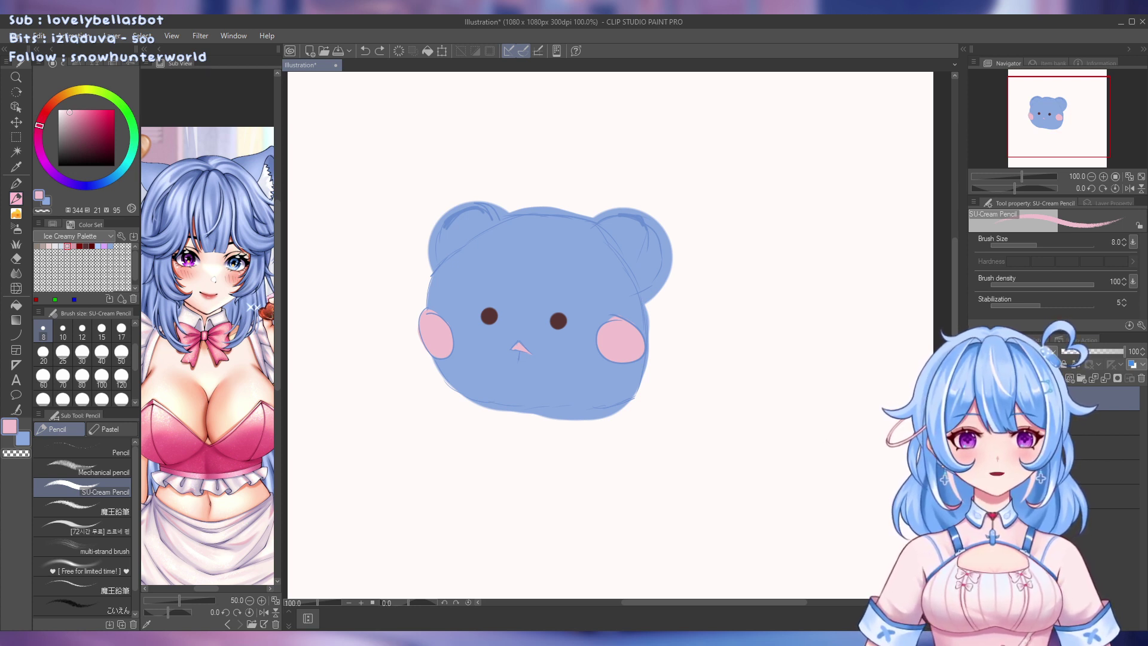
Try the Hard eraser at size 80 along the upper edge of the bear's larger cheek
key("ctrl+z")
key("ctrl+y")
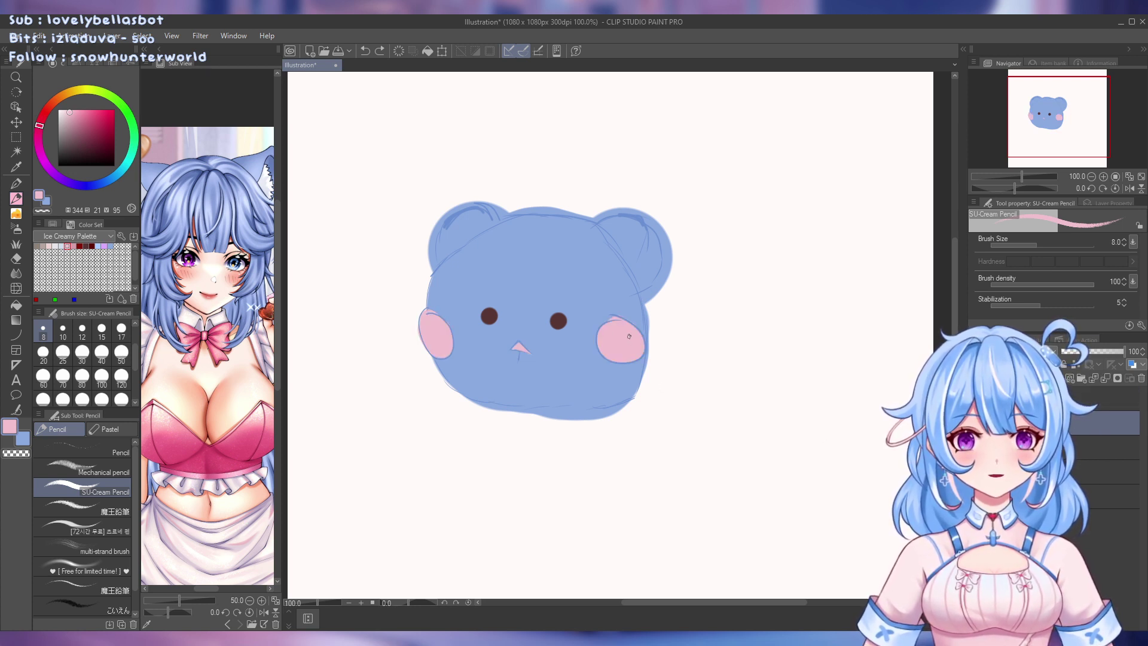
key("e")
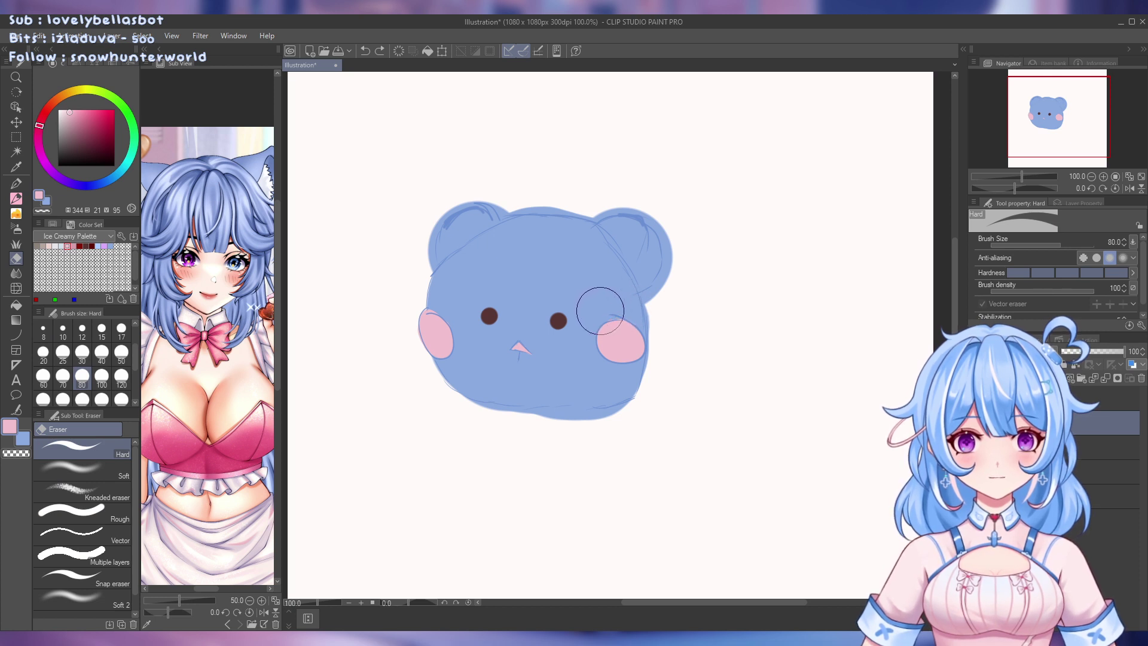
left_click_drag(602, 310, 636, 328)
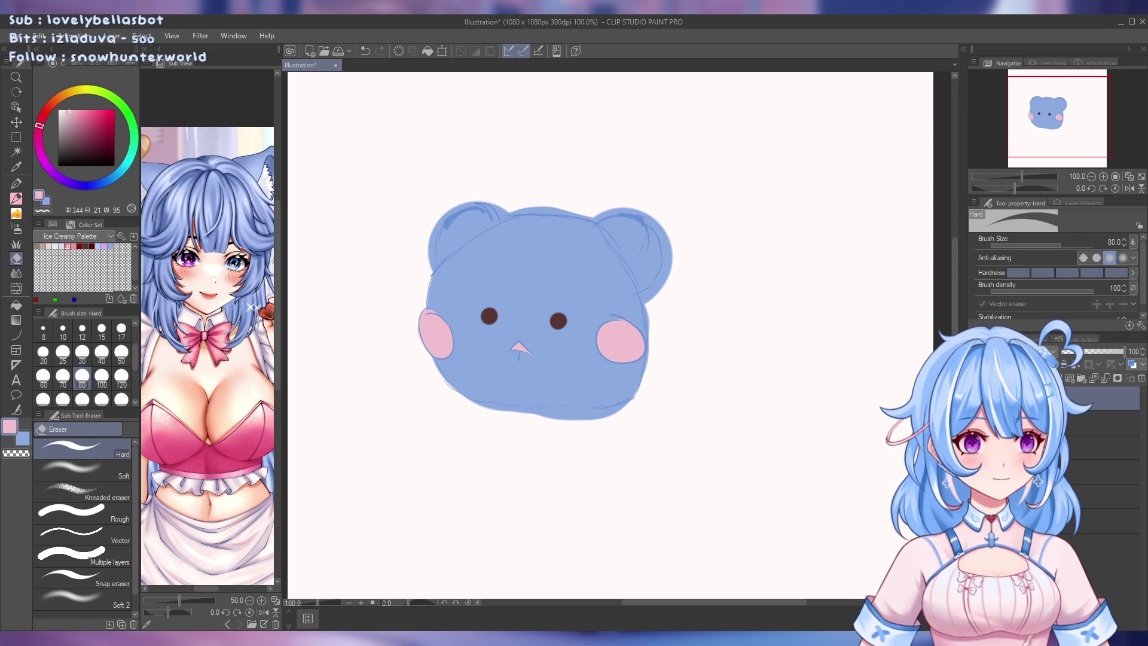
Add pink text below the bear reading "it says im unmuted and audio is going through but its not working"
left_click(16, 364)
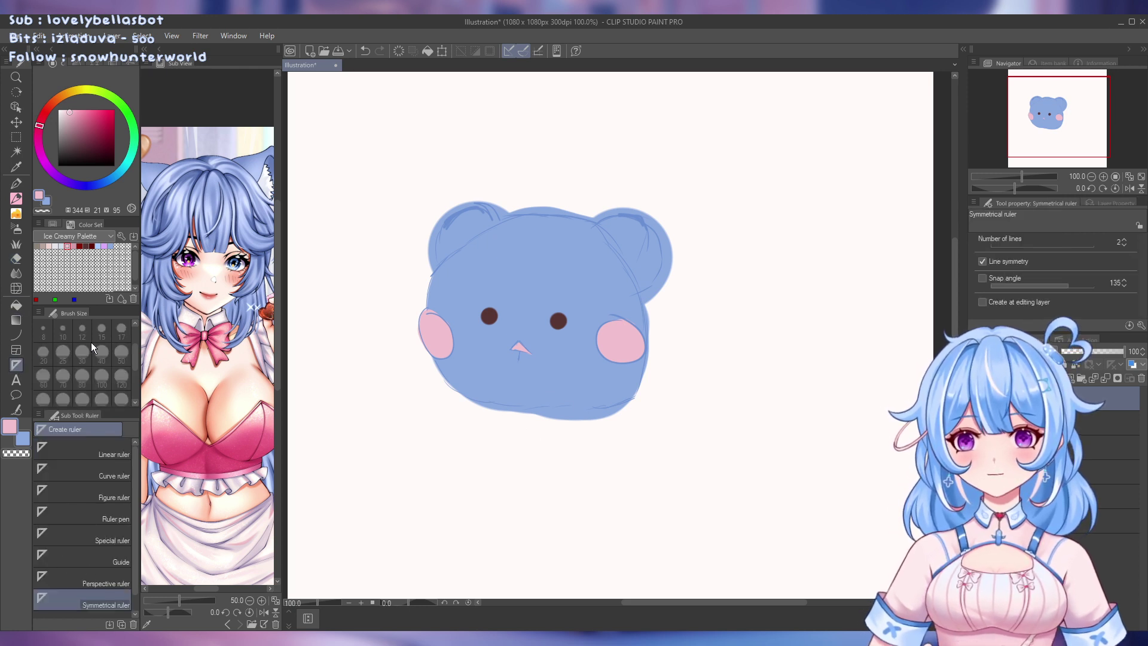
left_click(16, 380)
left_click(338, 443)
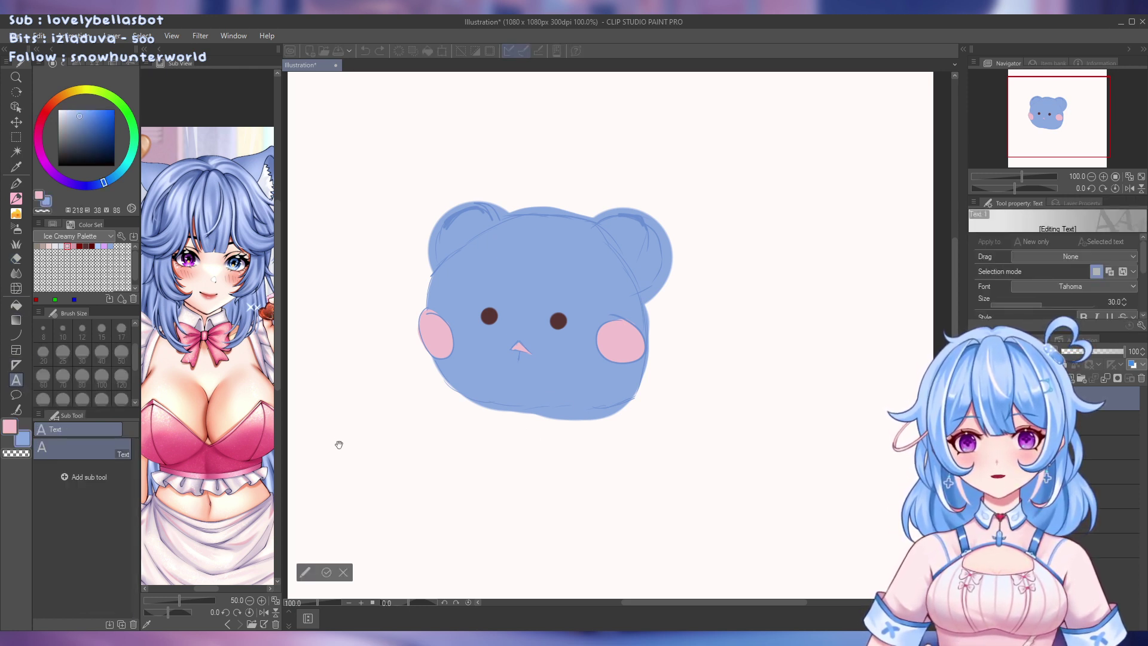
type("it says")
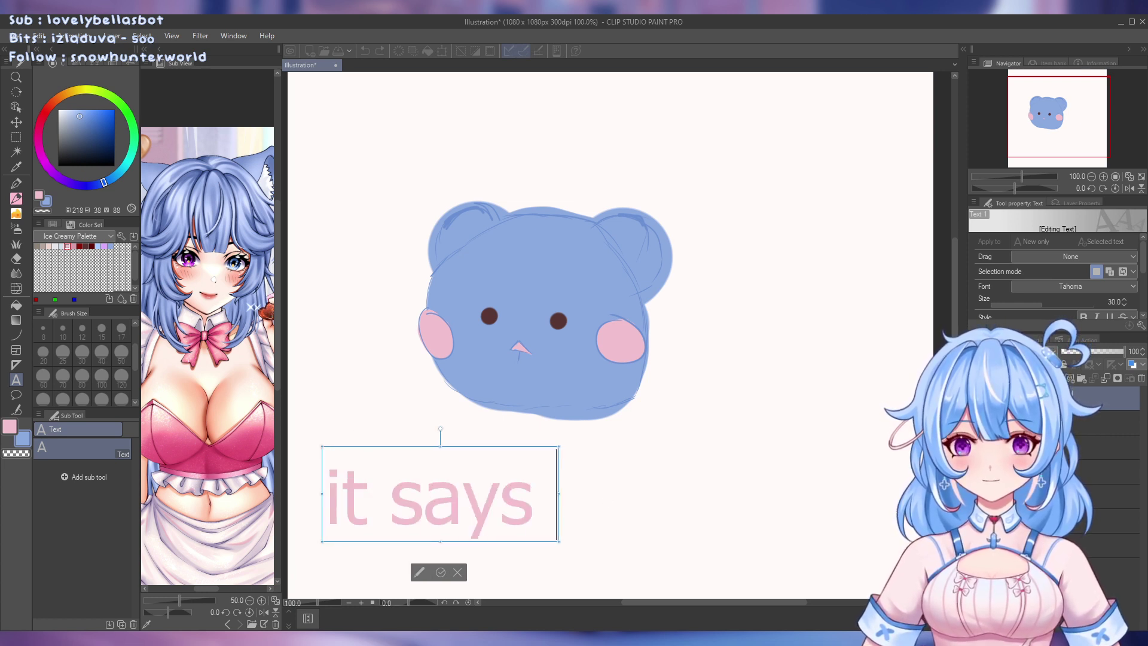
type(" im unmuted")
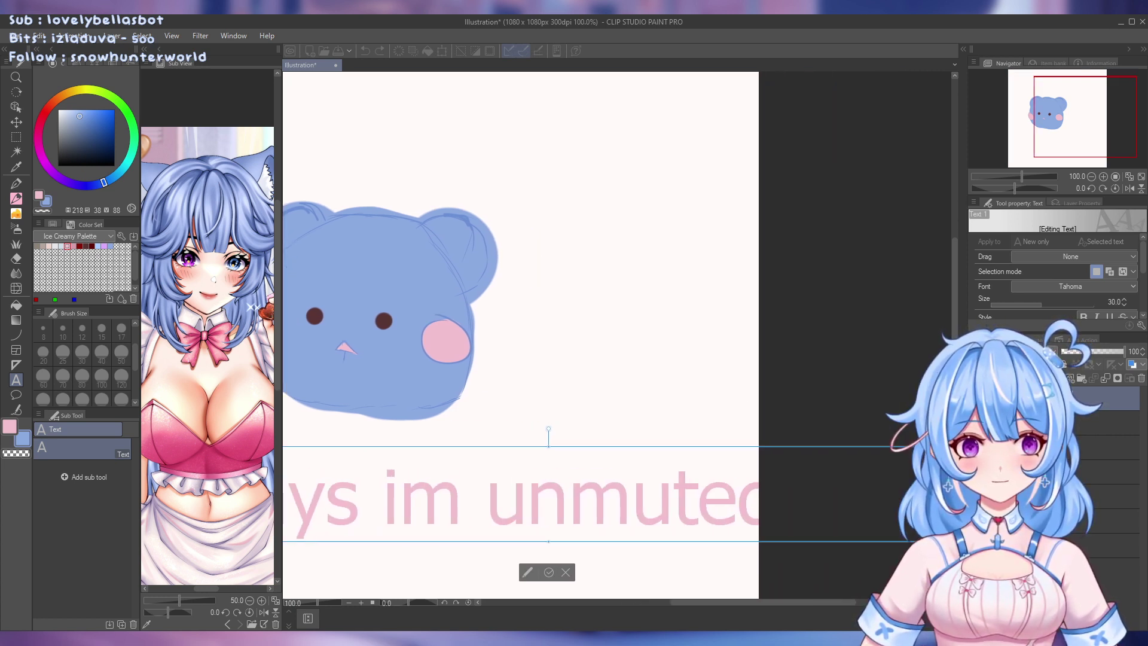
type(" but its not working")
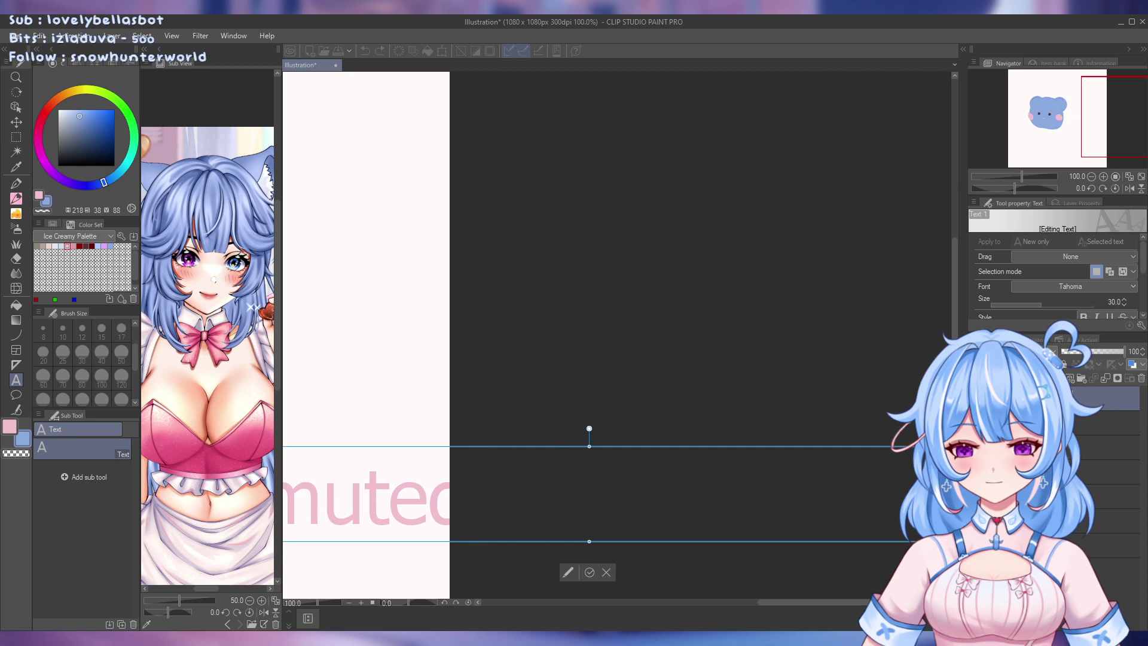
type(" on stream lol")
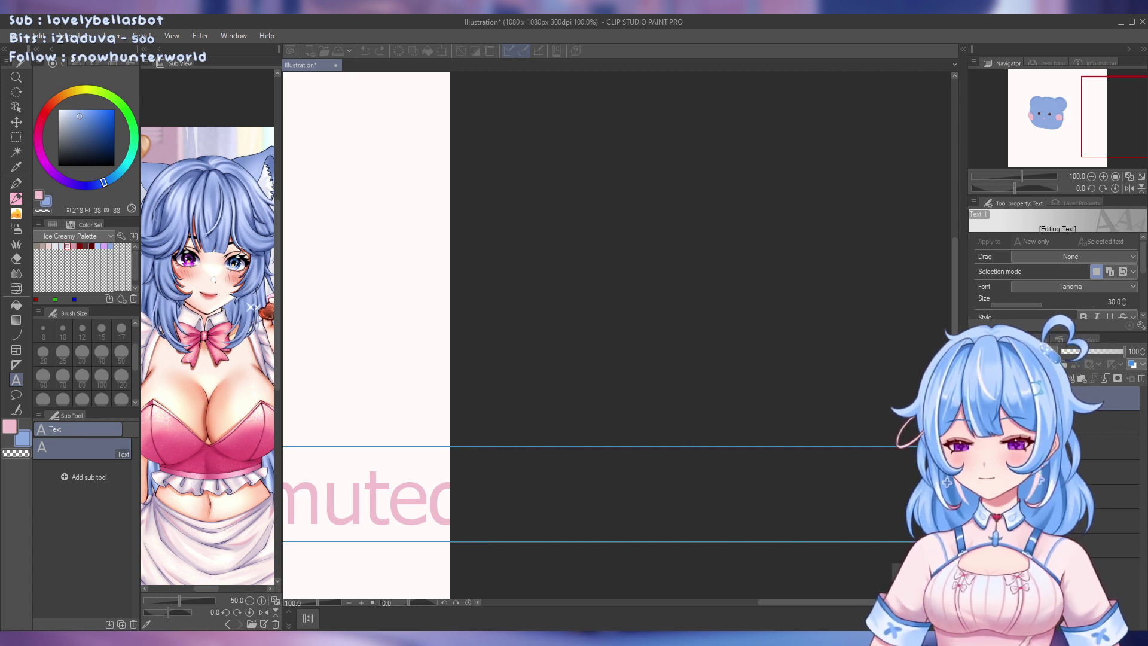
Resize the text frame to fit within the canvas width below the bear, wrapping the sentence onto two lines
key("Home")
scroll(687, 496, "down", 5)
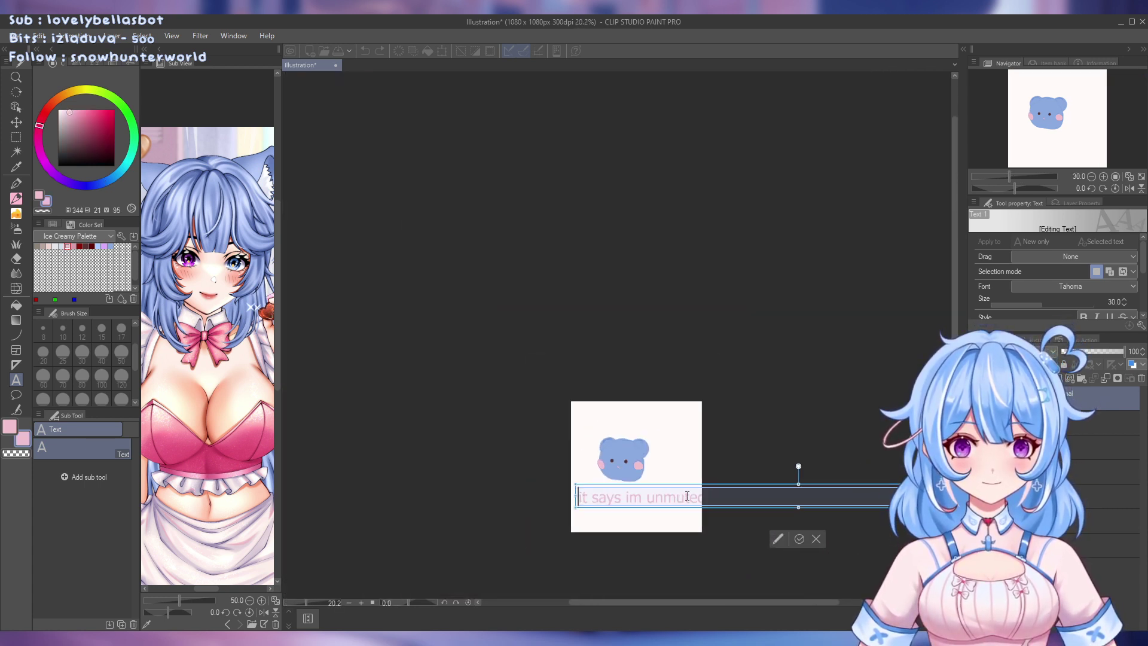
scroll(699, 502, "down", 3)
left_click_drag(884, 495, 732, 505)
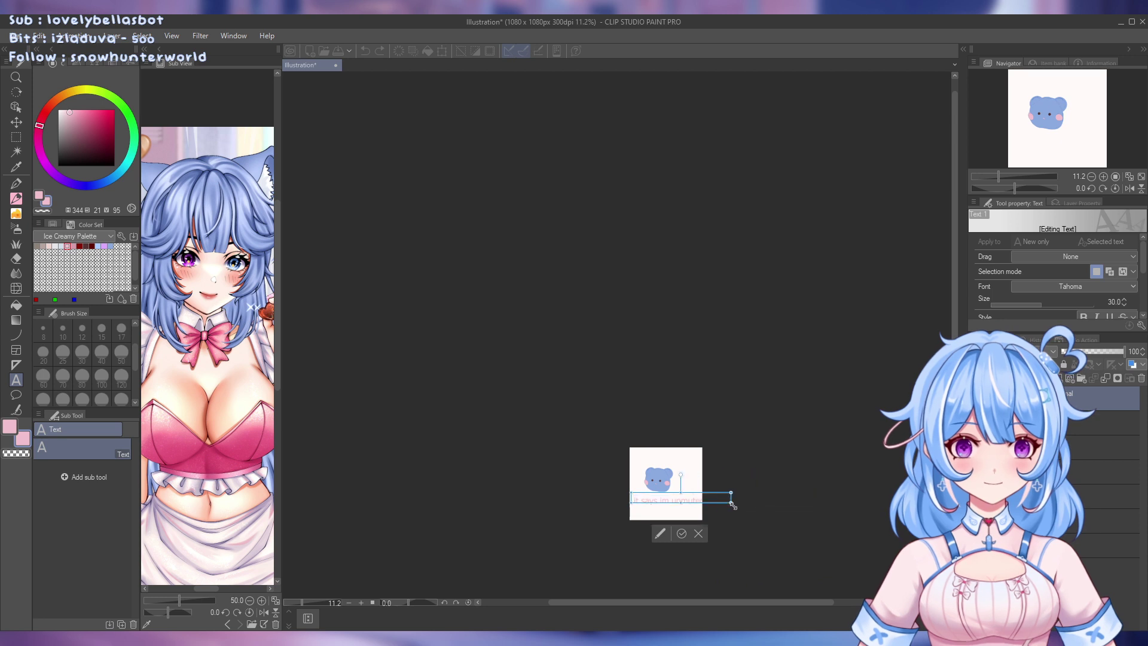
scroll(732, 505, "up", 7)
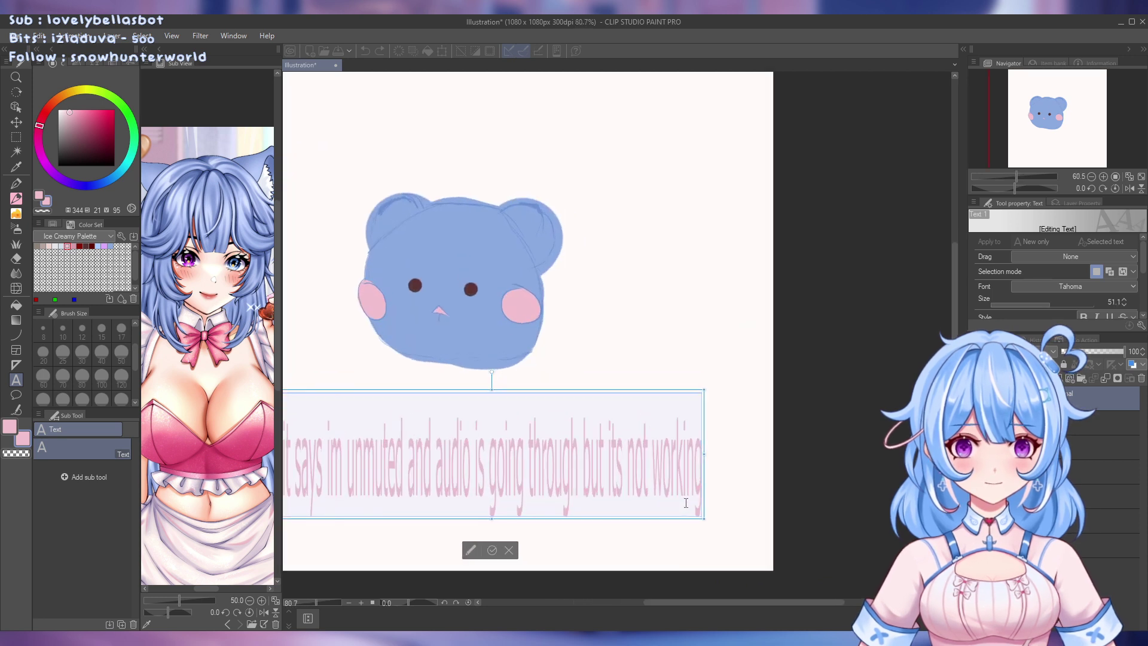
scroll(685, 502, "up", 1)
left_click_drag(705, 453, 781, 452)
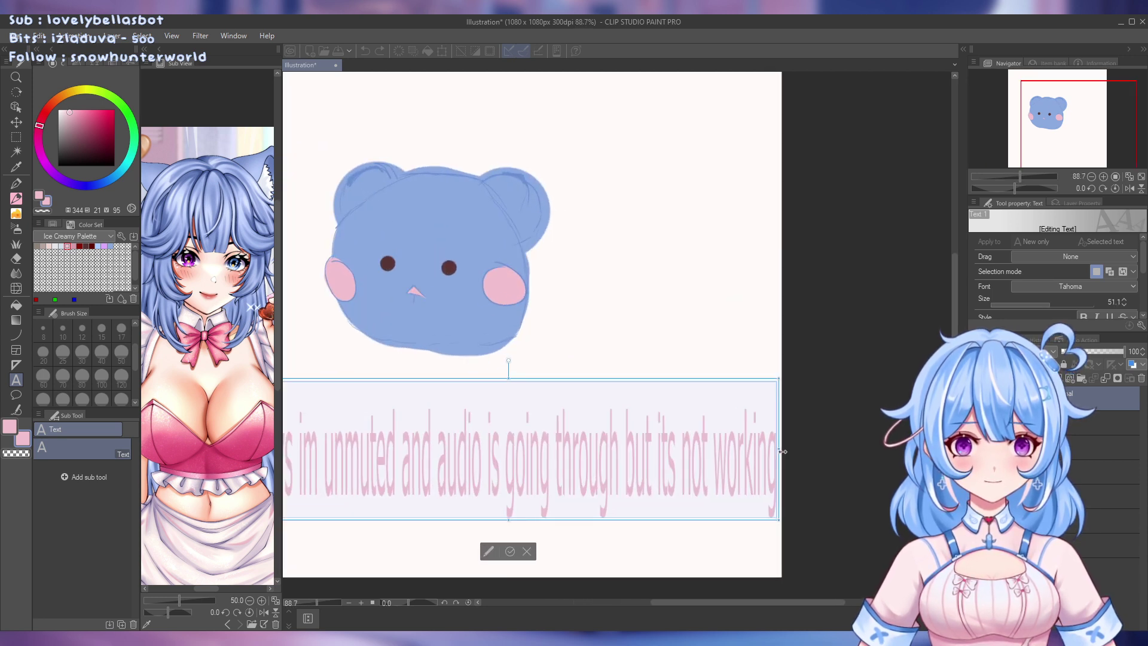
scroll(654, 462, "down", 3)
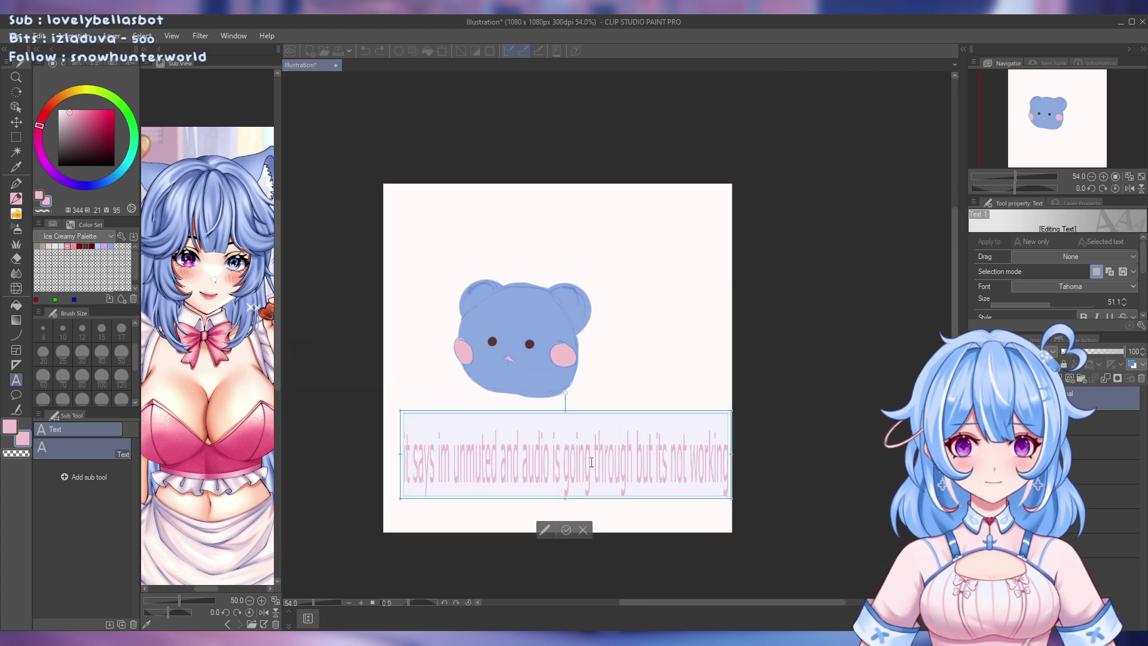
mouse_move(731, 497)
left_mouse_down()
mouse_move(636, 496)
mouse_move(727, 497)
left_mouse_up()
Centre-align the whole text, set its size to 9.4, and widen its frame beneath the bear
key("ctrl+a")
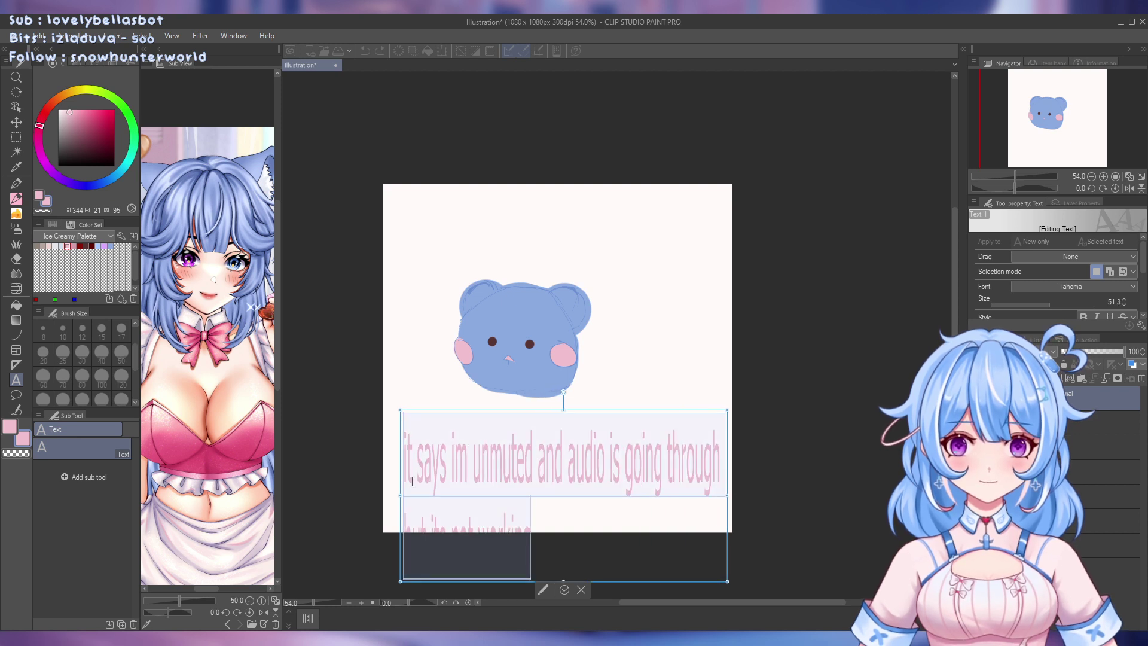
scroll(1144, 275, "down", 1)
scroll(1144, 278, "down", 1)
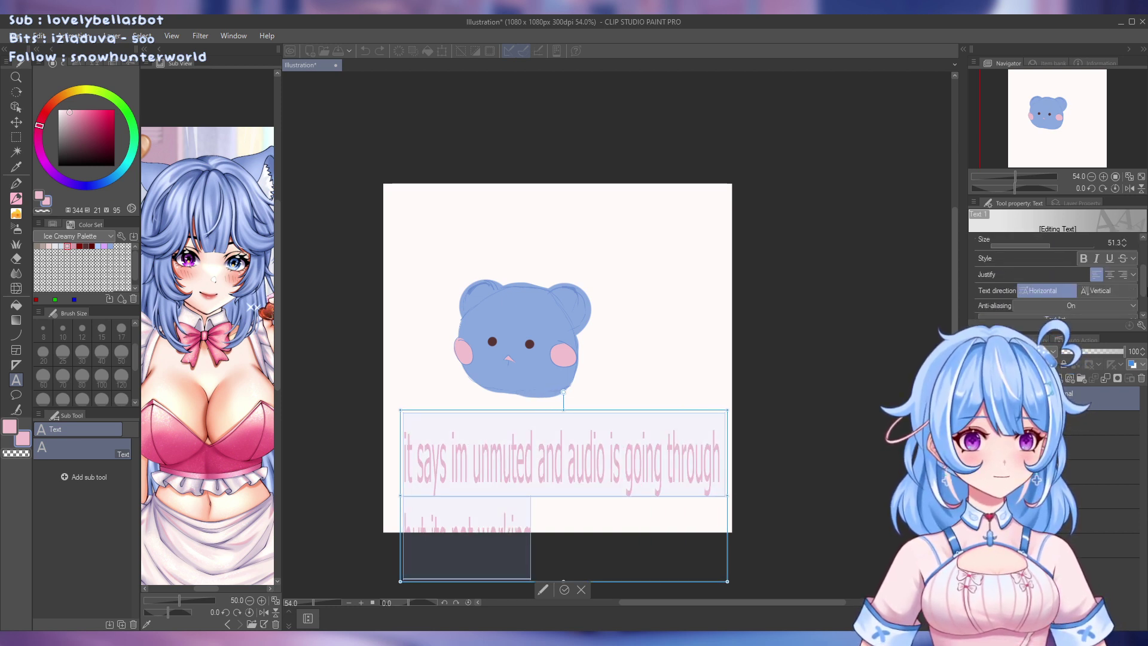
left_click(1109, 275)
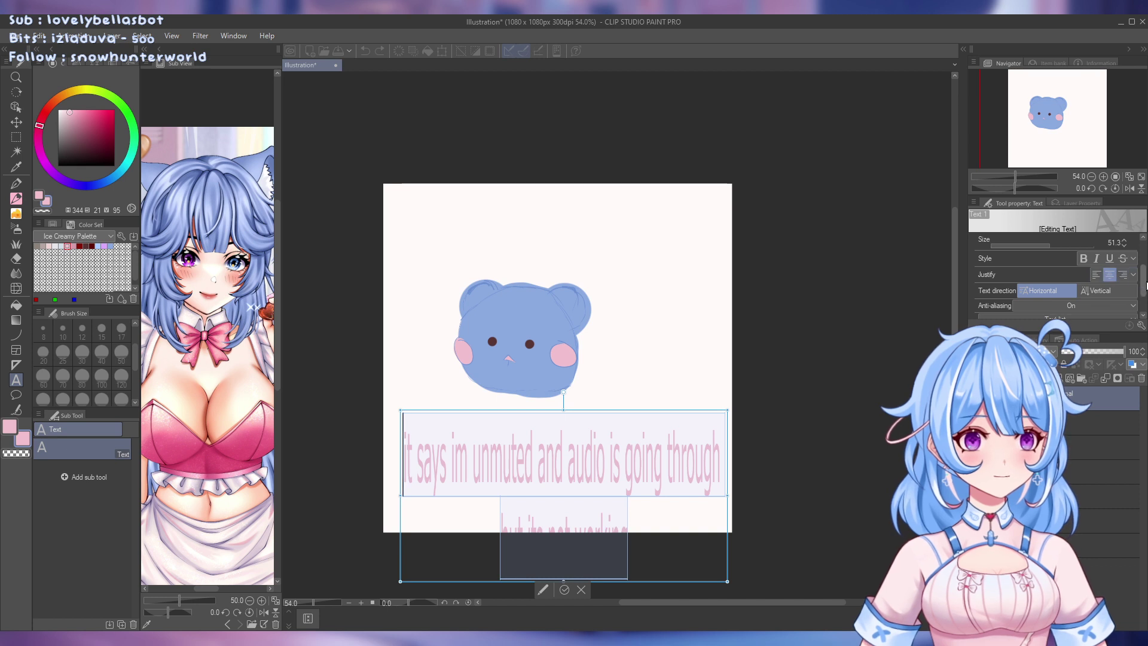
left_click(1024, 240)
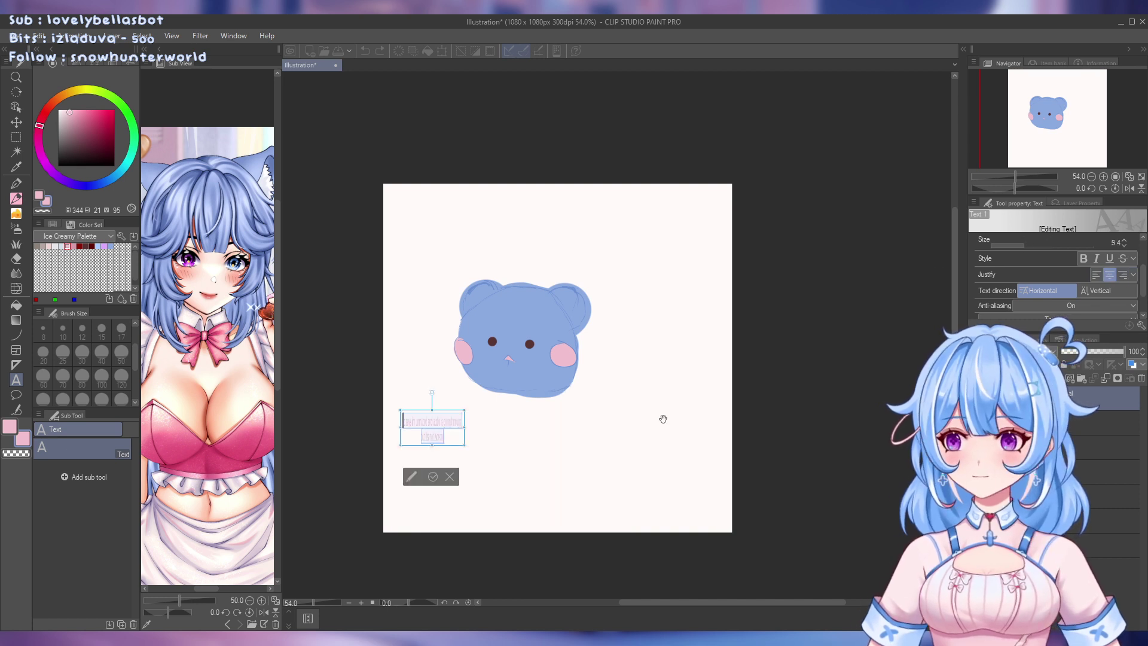
scroll(610, 482, "up", 2)
left_click_drag(410, 408, 631, 408)
Replace the whole pink note beneath the bear with "lemme replug mic" and discard the text edit
left_click(535, 420)
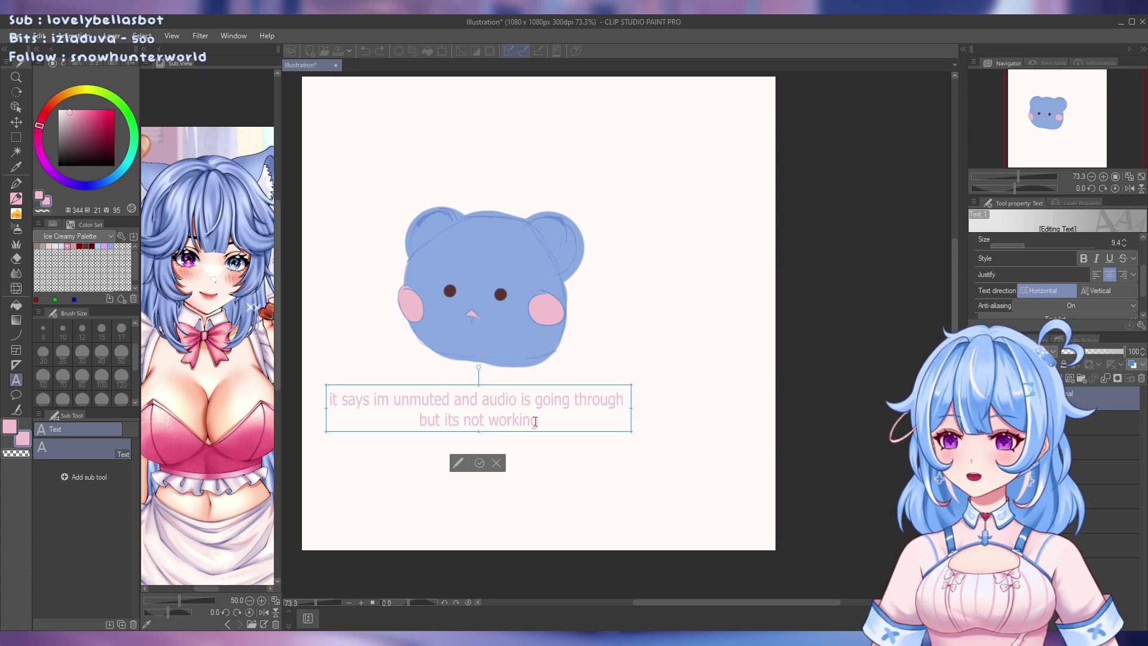
key("ctrl+a")
key("BackSpace")
type("idk")
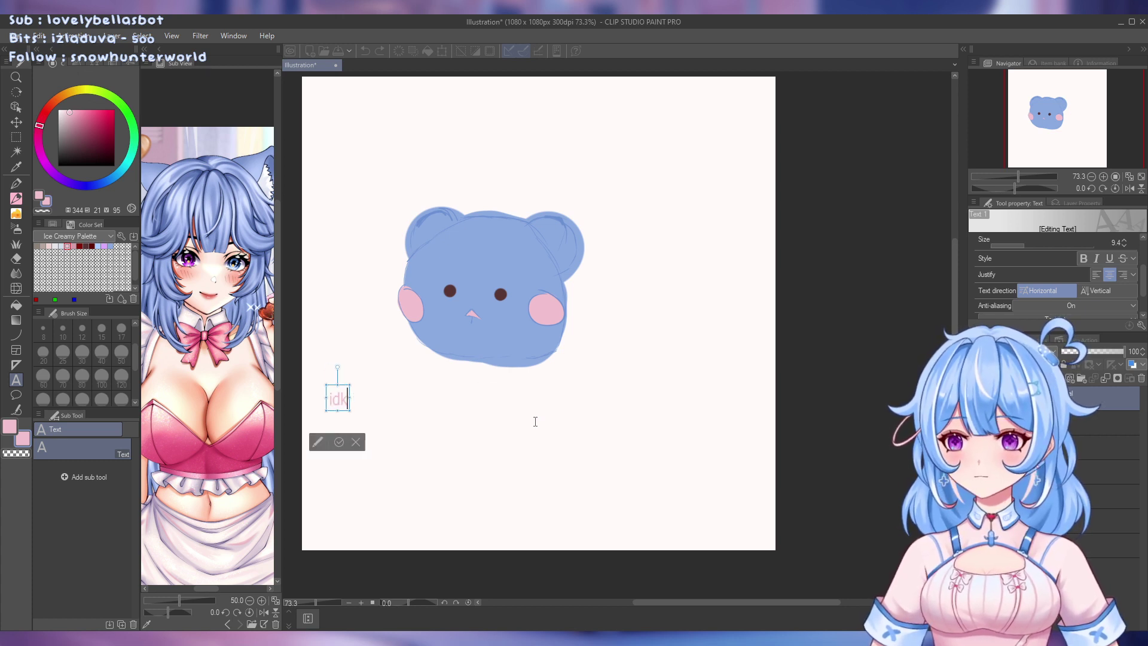
key("BackSpace")
key("BackSpace")
key("BackSpace")
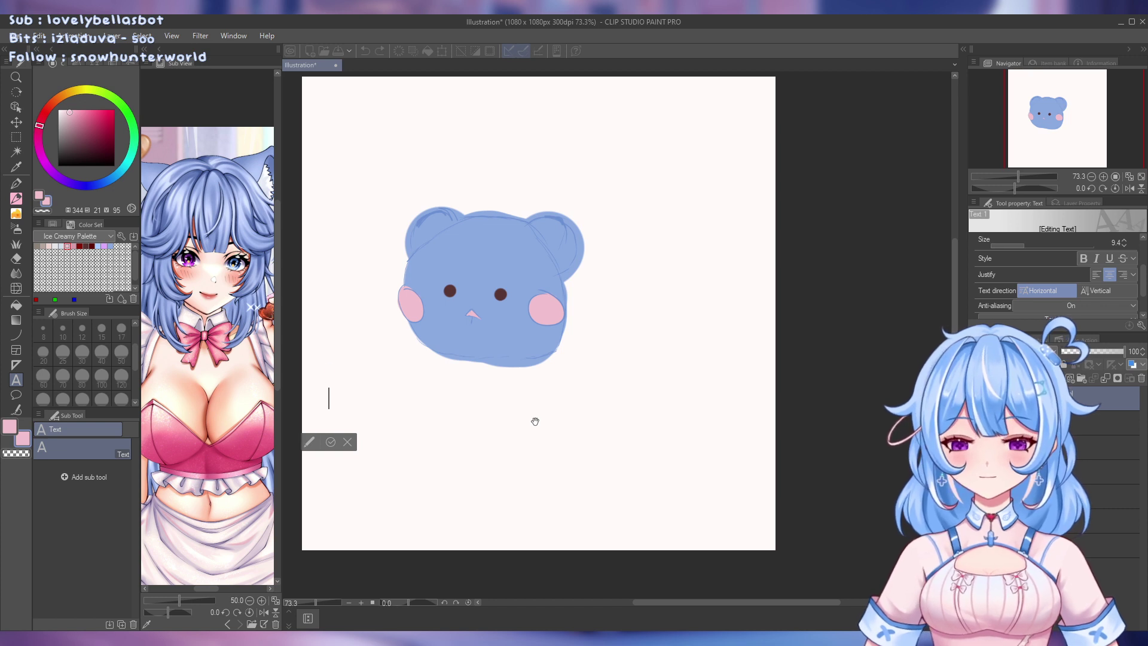
type("lemme replug mic")
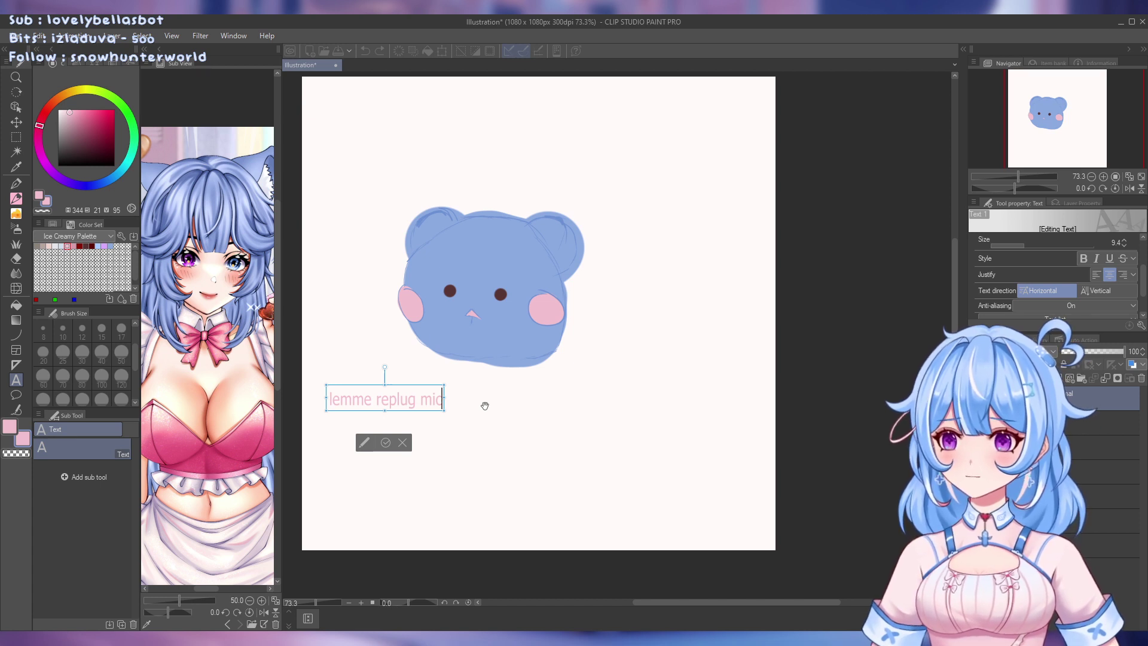
left_click(403, 442)
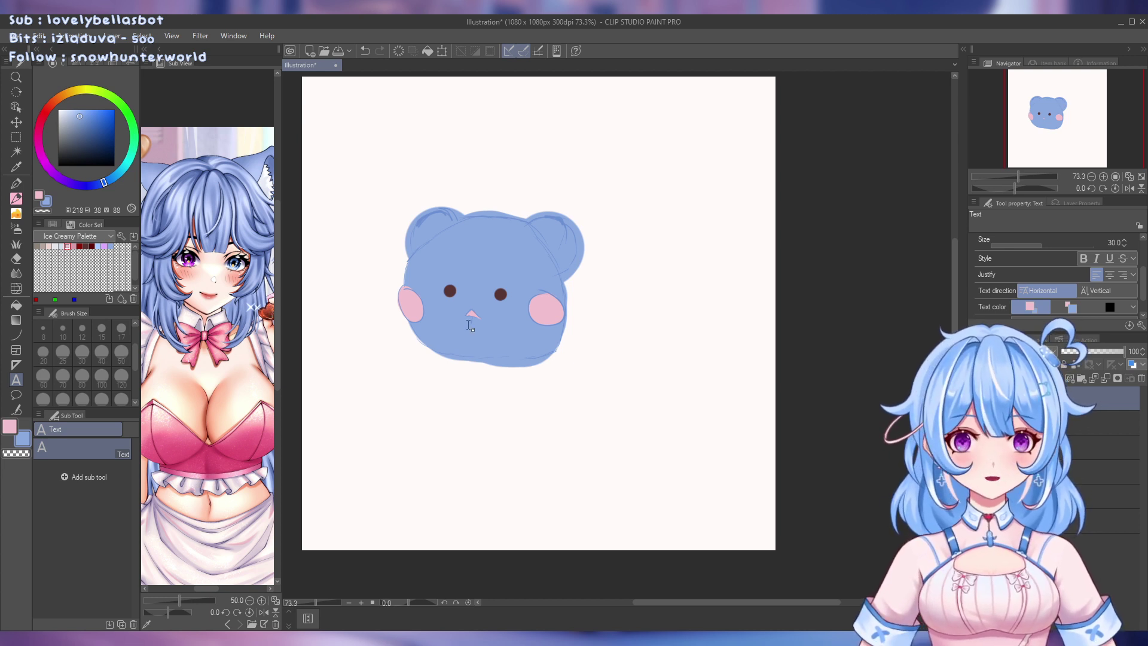
scroll(469, 326, "up", 3)
key("p")
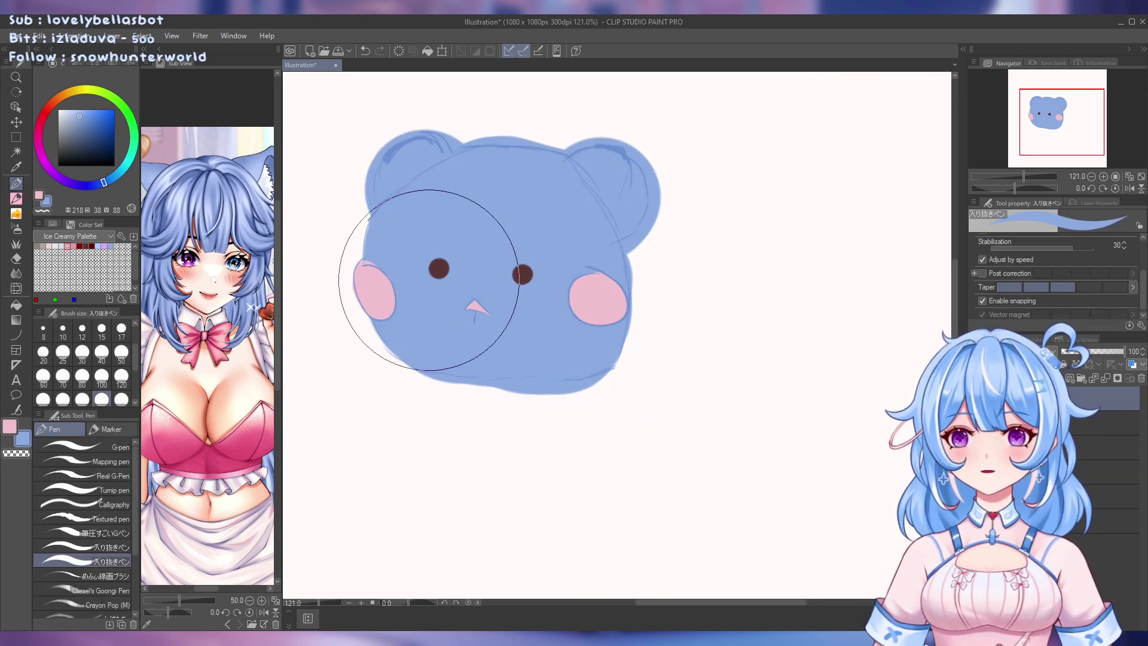
left_click_drag(428, 280, 480, 325)
scroll(536, 372, "down", 3)
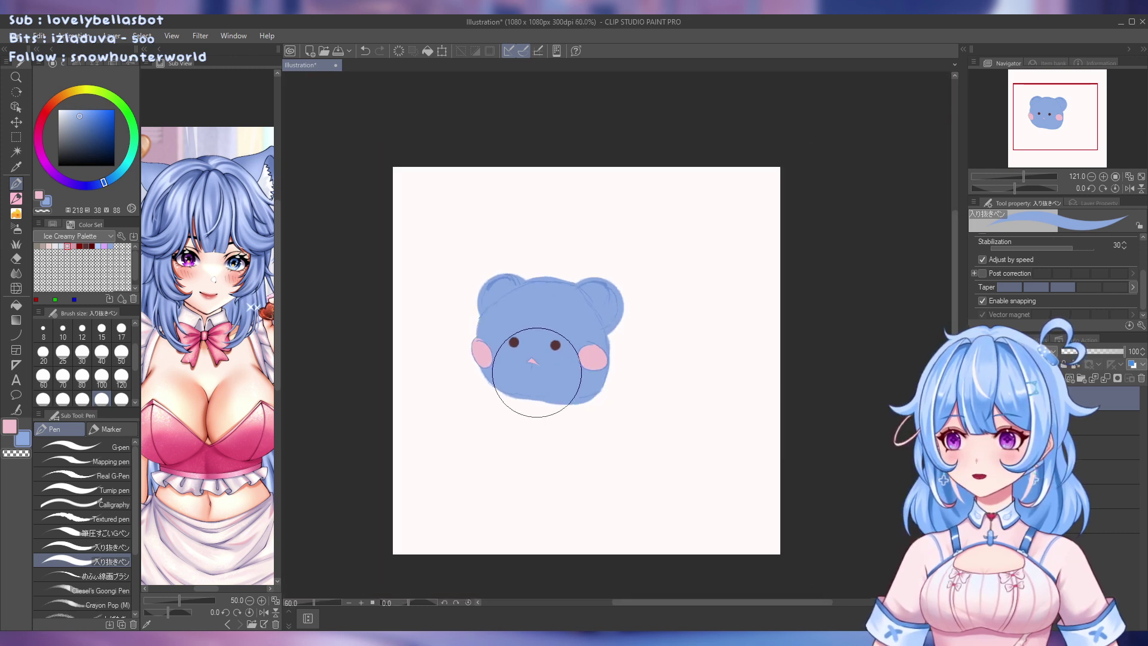
scroll(536, 371, "down", 2)
scroll(504, 385, "up", 1)
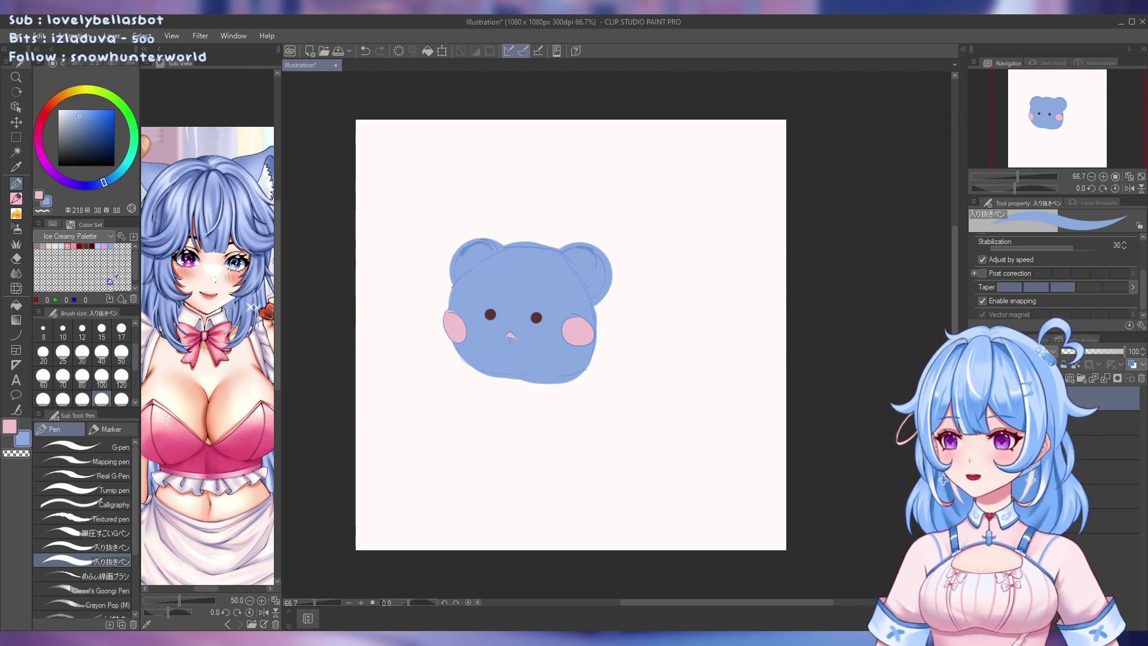
Scribble a small dark brown spot beside the bear using the SU-Cream Pencil at size 30, and undo it
left_click(86, 246)
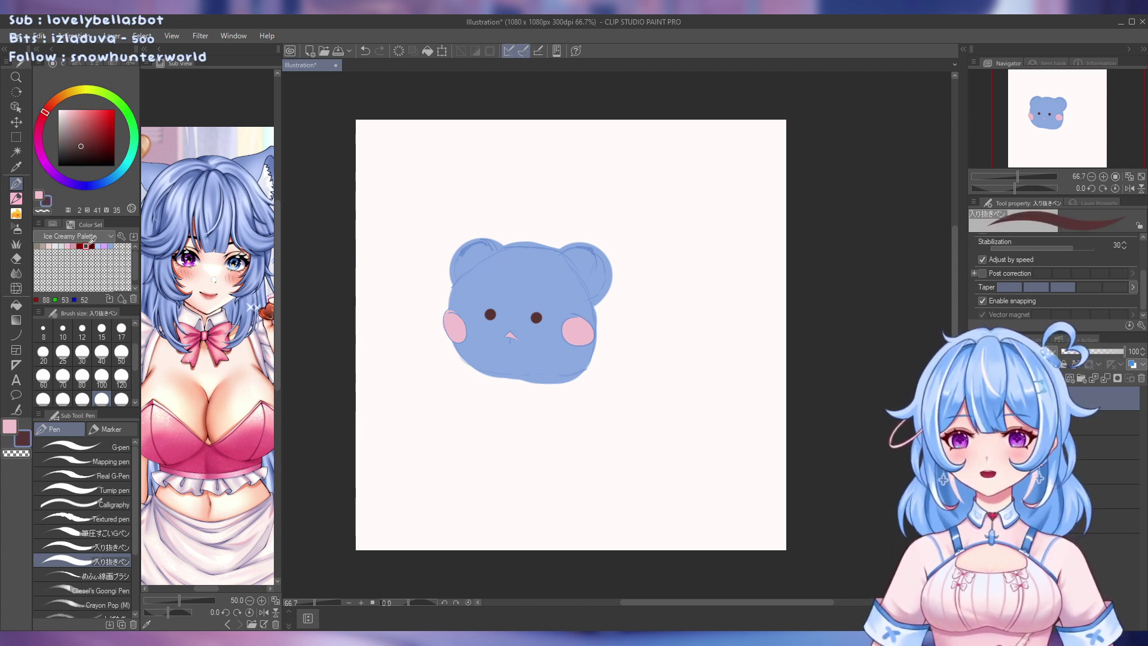
left_click(16, 198)
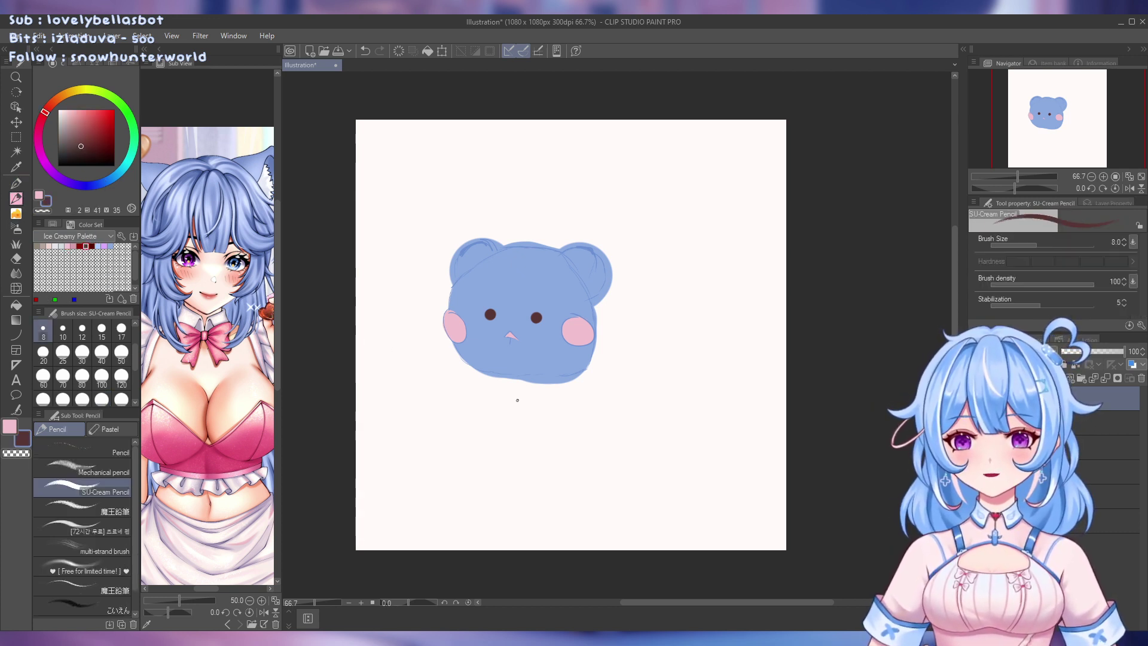
left_click(82, 352)
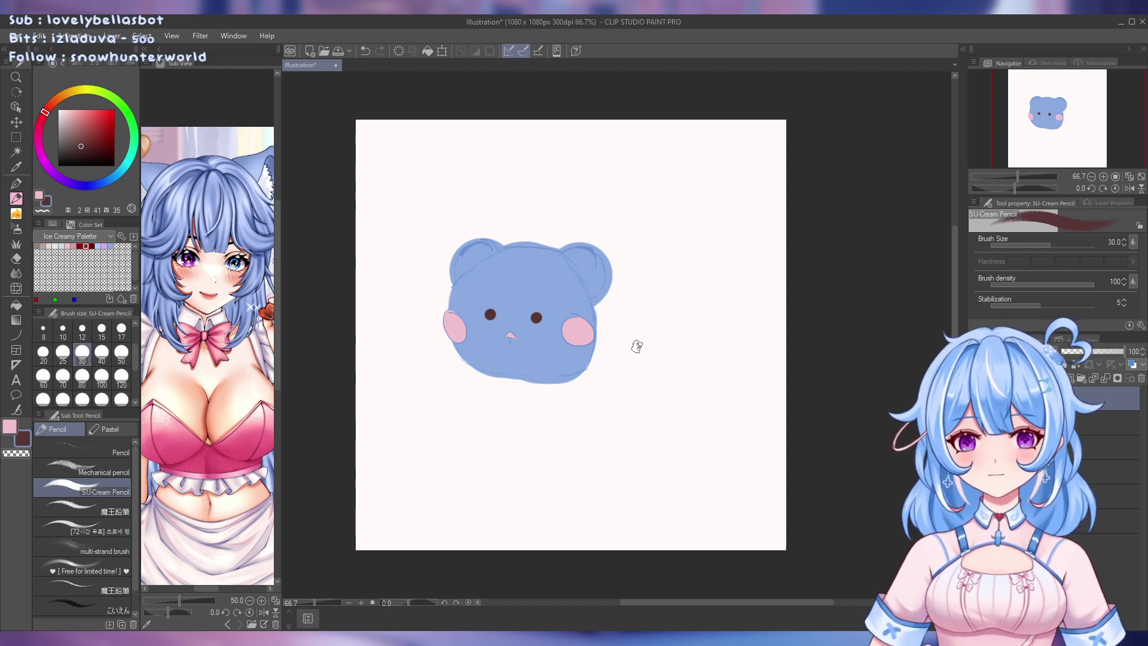
mouse_move(635, 340)
left_mouse_down()
mouse_move(622, 363)
mouse_move(620, 349)
mouse_move(631, 354)
left_mouse_up()
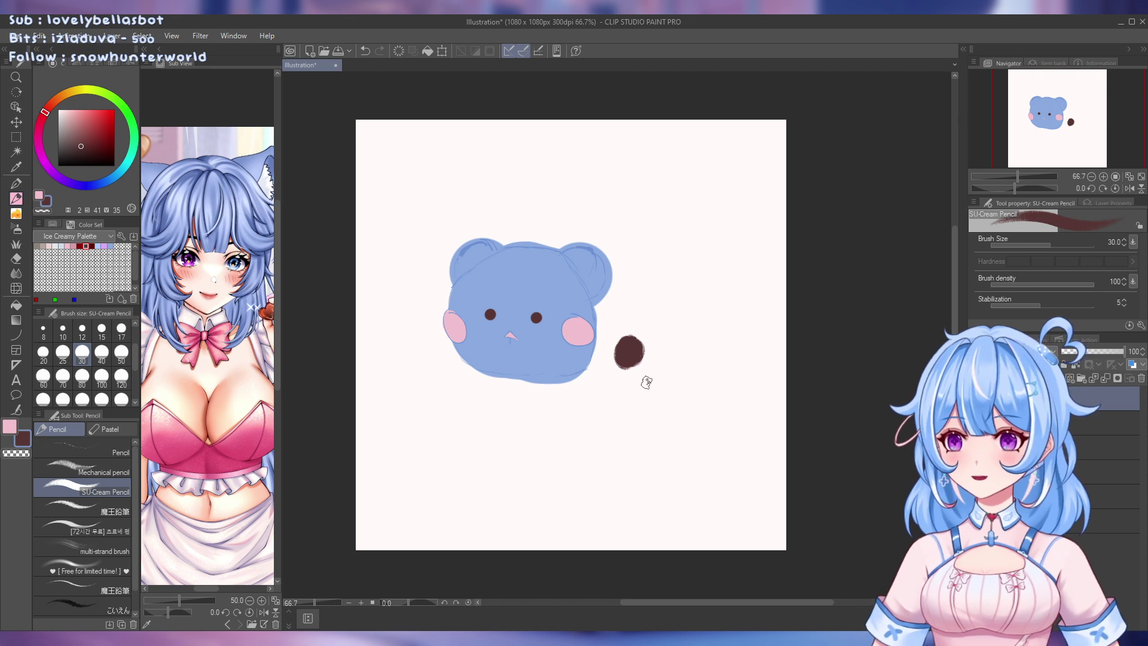
key("ctrl+z")
key("ctrl+z")
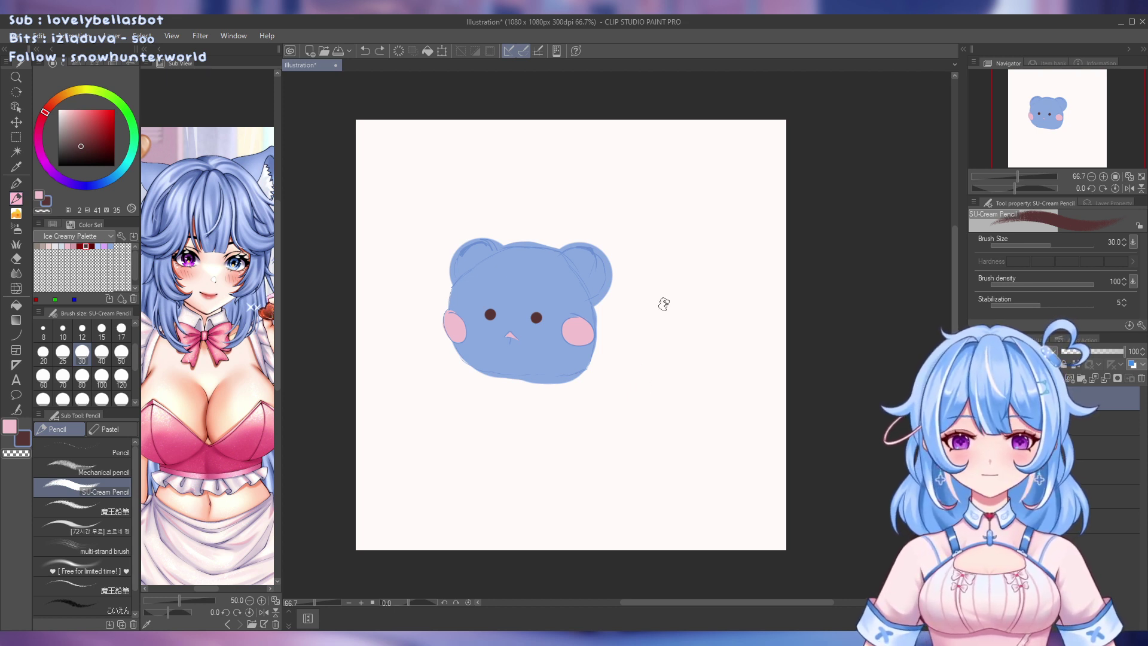
Sketch a slightly tilted cylinder beside the bear in dark brown, with side lines, a base and a rounded top ellipse
mouse_move(648, 316)
left_mouse_down()
mouse_move(685, 286)
mouse_move(731, 281)
left_mouse_up()
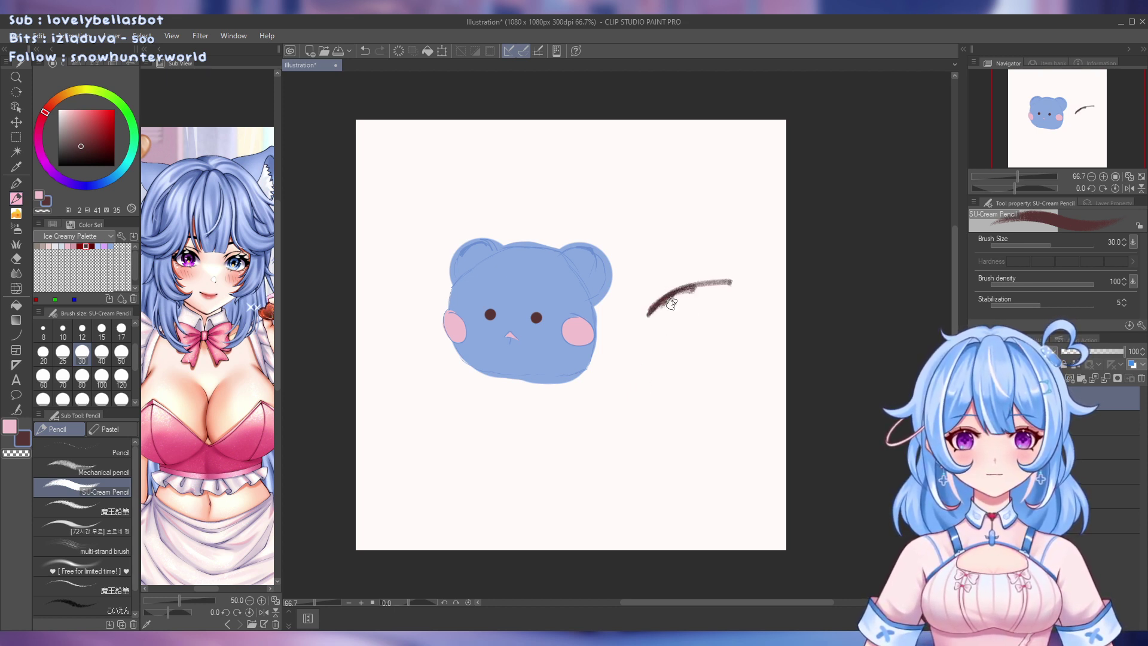
mouse_move(654, 308)
left_mouse_down()
mouse_move(647, 340)
mouse_move(649, 322)
mouse_move(674, 440)
mouse_move(780, 421)
left_mouse_up()
mouse_move(686, 289)
left_mouse_down()
mouse_move(729, 277)
mouse_move(749, 292)
mouse_move(769, 352)
left_mouse_up()
left_click_drag(752, 307, 775, 391)
left_click_drag(762, 342, 786, 429)
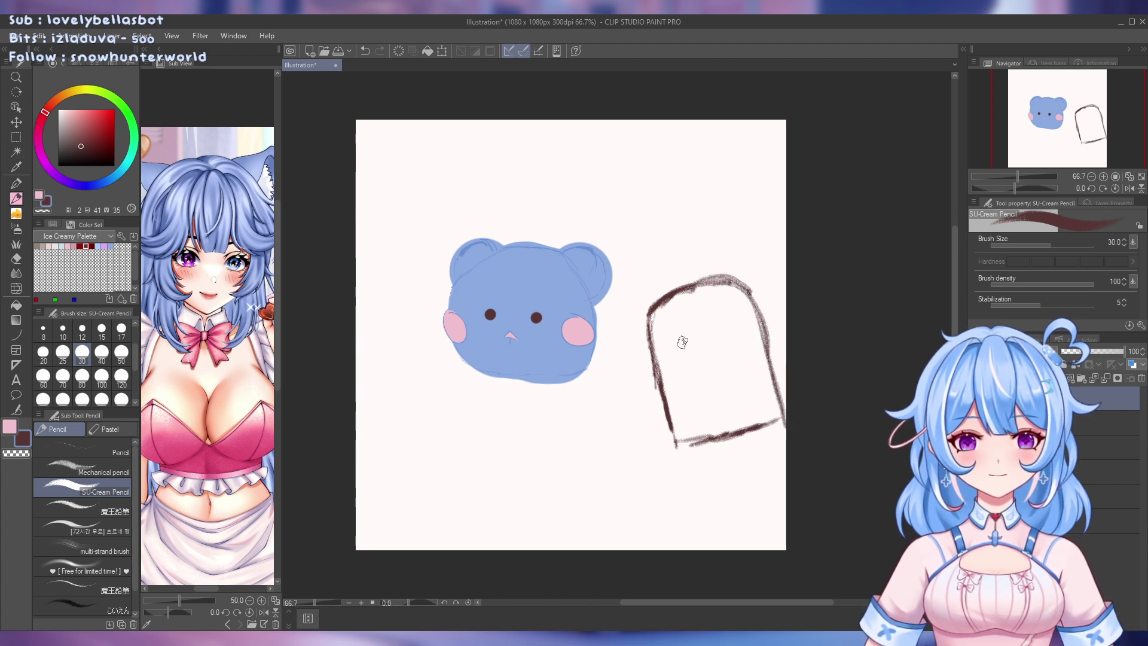
mouse_move(649, 342)
left_mouse_down()
mouse_move(712, 348)
mouse_move(754, 319)
mouse_move(724, 341)
mouse_move(650, 343)
mouse_move(683, 351)
mouse_move(758, 317)
left_mouse_up()
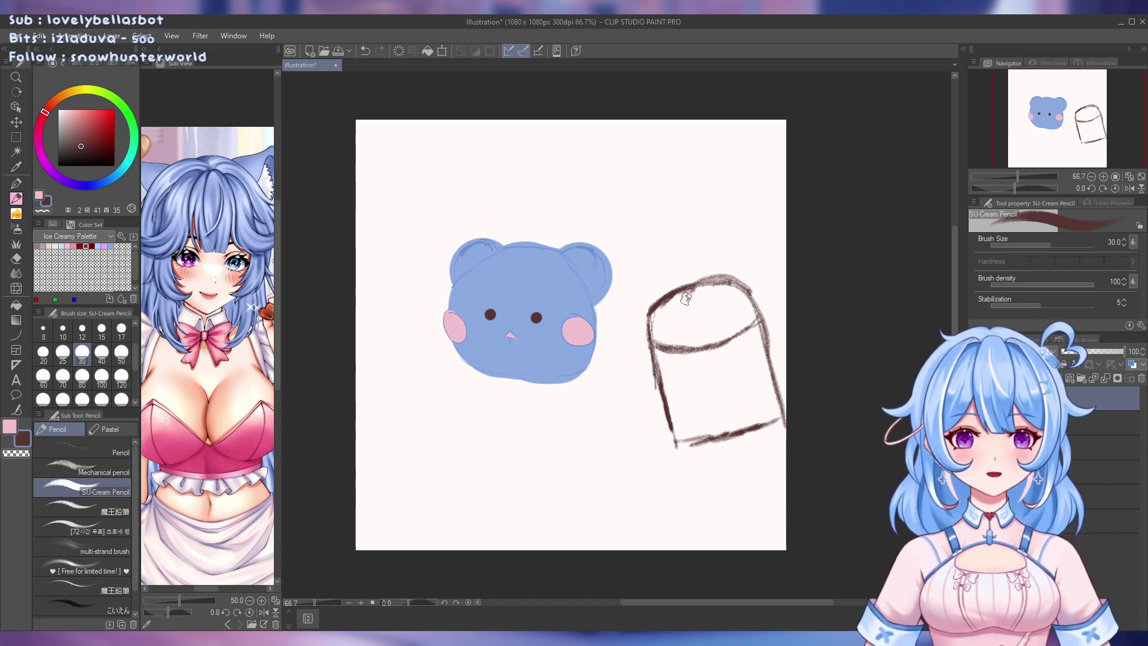
Thin the cylinder's rough top, side and base lines using the Hard eraser at size 80
key("e")
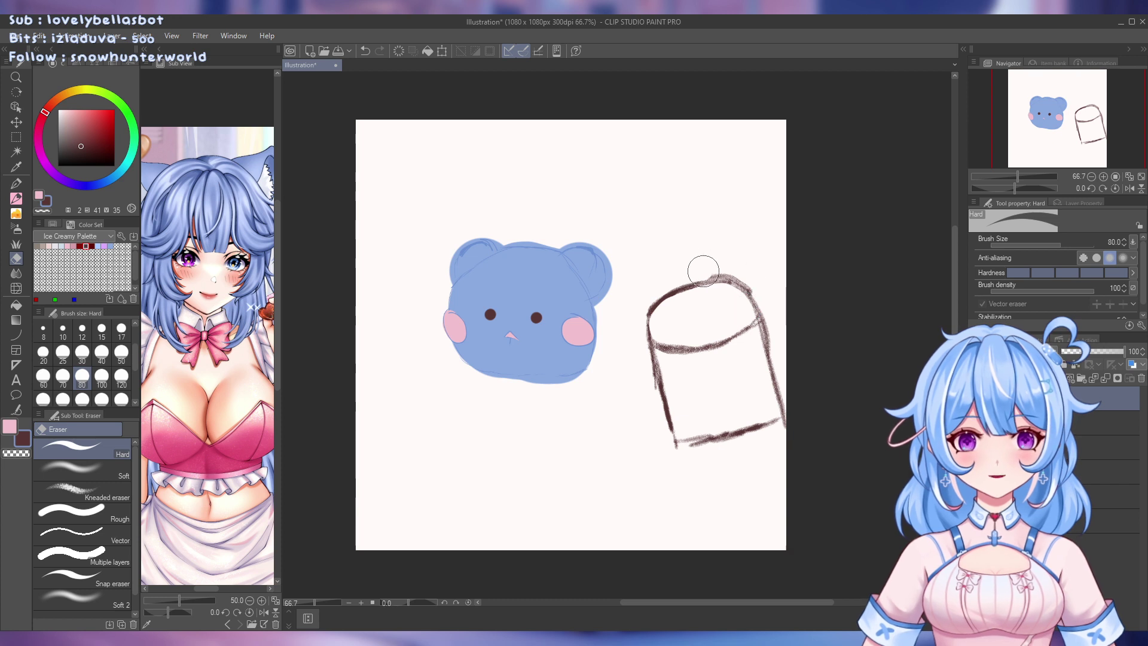
key("ctrl+z")
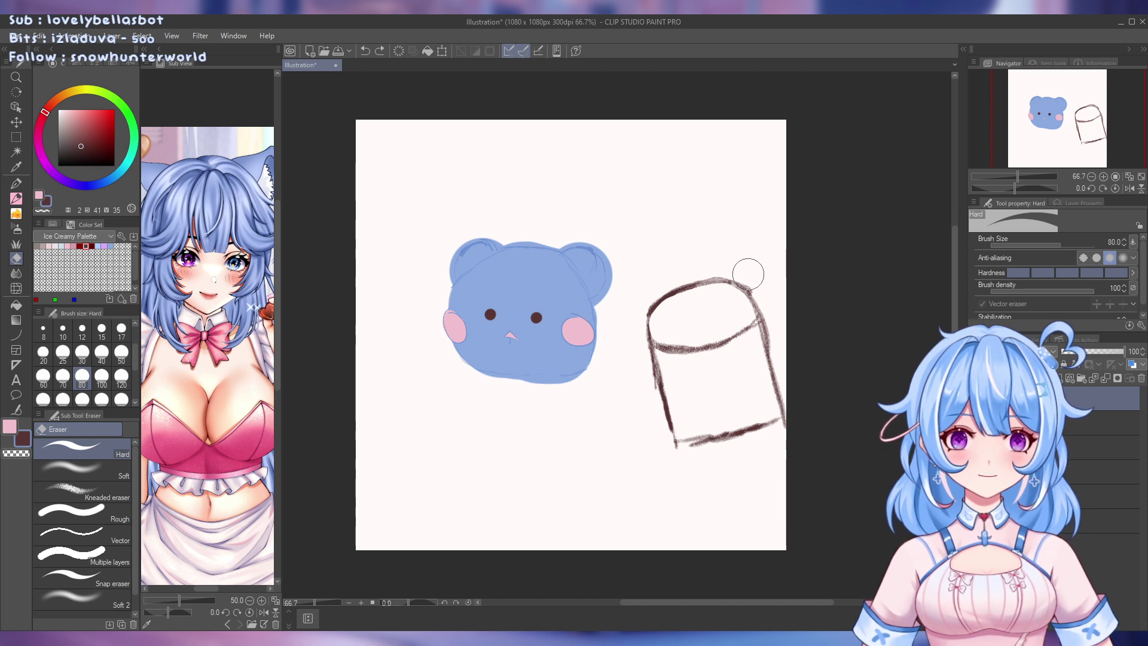
mouse_move(748, 274)
left_mouse_down()
mouse_move(779, 334)
mouse_move(781, 356)
mouse_move(762, 303)
mouse_move(794, 423)
mouse_move(749, 316)
mouse_move(772, 328)
mouse_move(768, 305)
mouse_move(794, 410)
left_mouse_up()
key("ctrl+z")
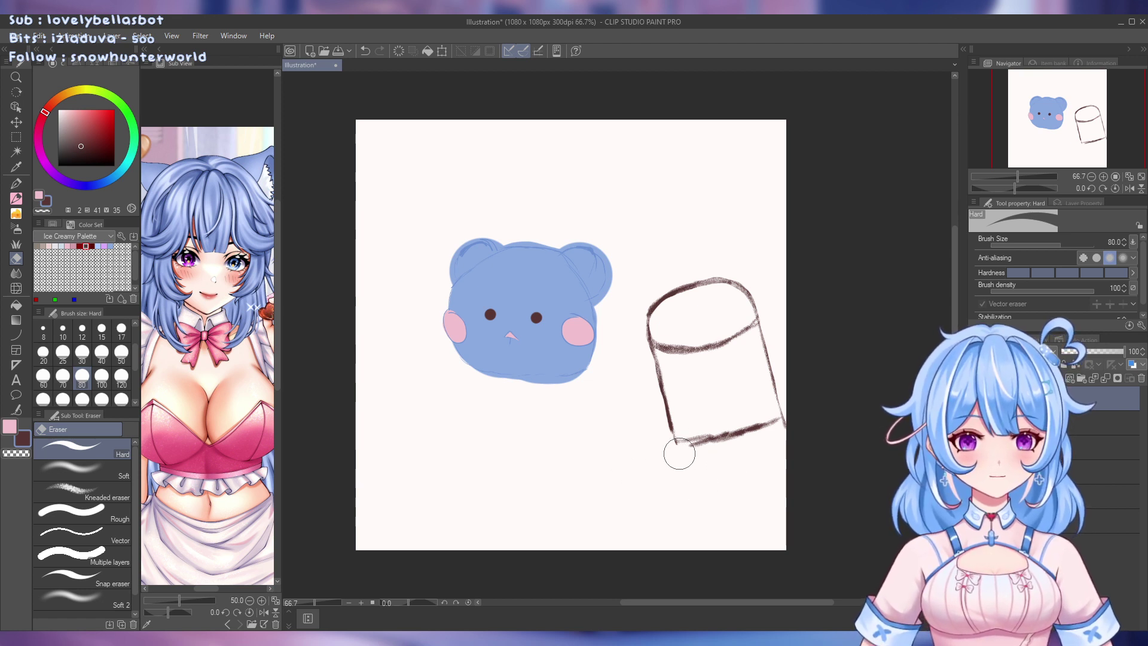
left_click_drag(674, 454, 818, 425)
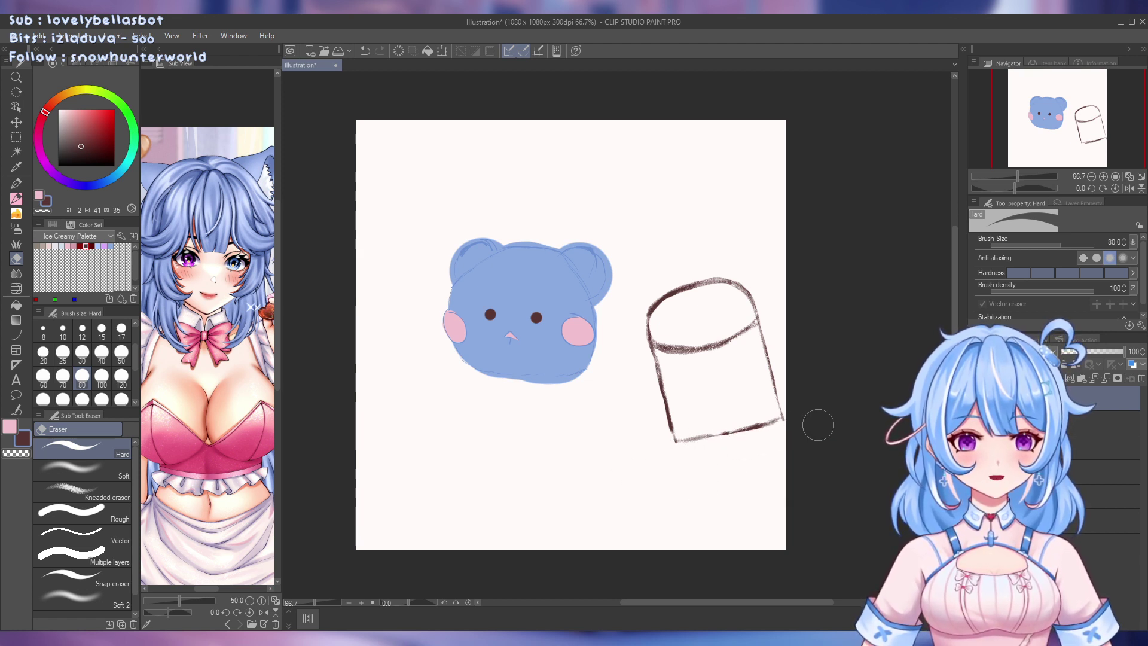
left_click_drag(686, 453, 814, 411)
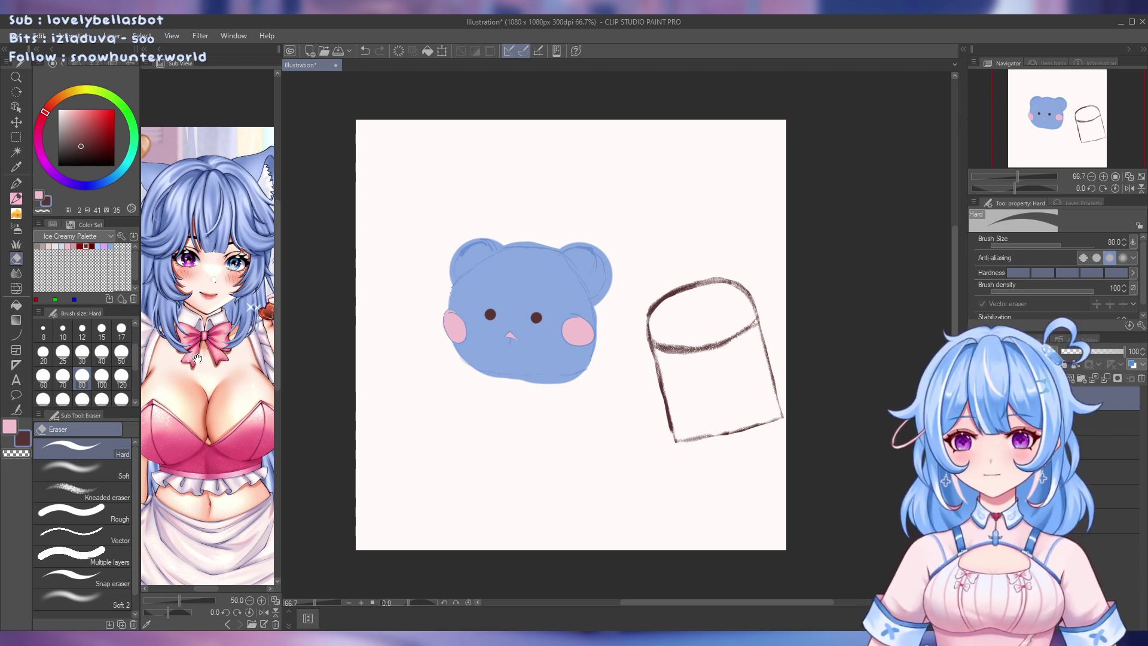
Erase the entire cylinder sketch using the Hard eraser at size 300
scroll(135, 361, "down", 2)
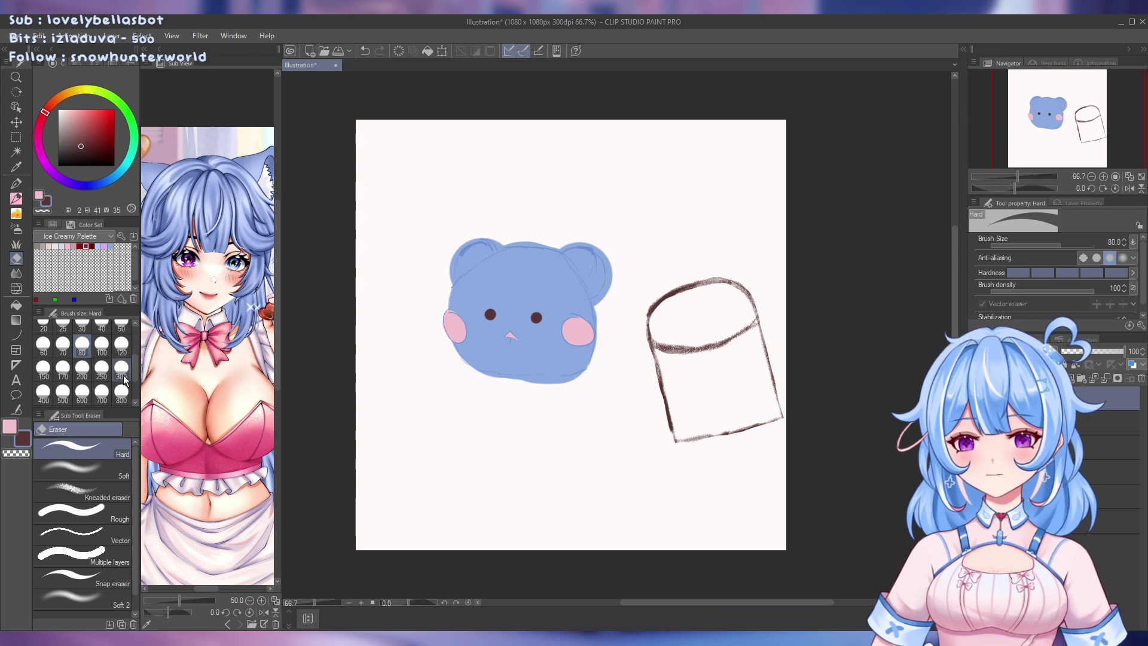
left_click(121, 371)
mouse_move(712, 263)
left_mouse_down()
mouse_move(761, 410)
mouse_move(691, 448)
left_mouse_up()
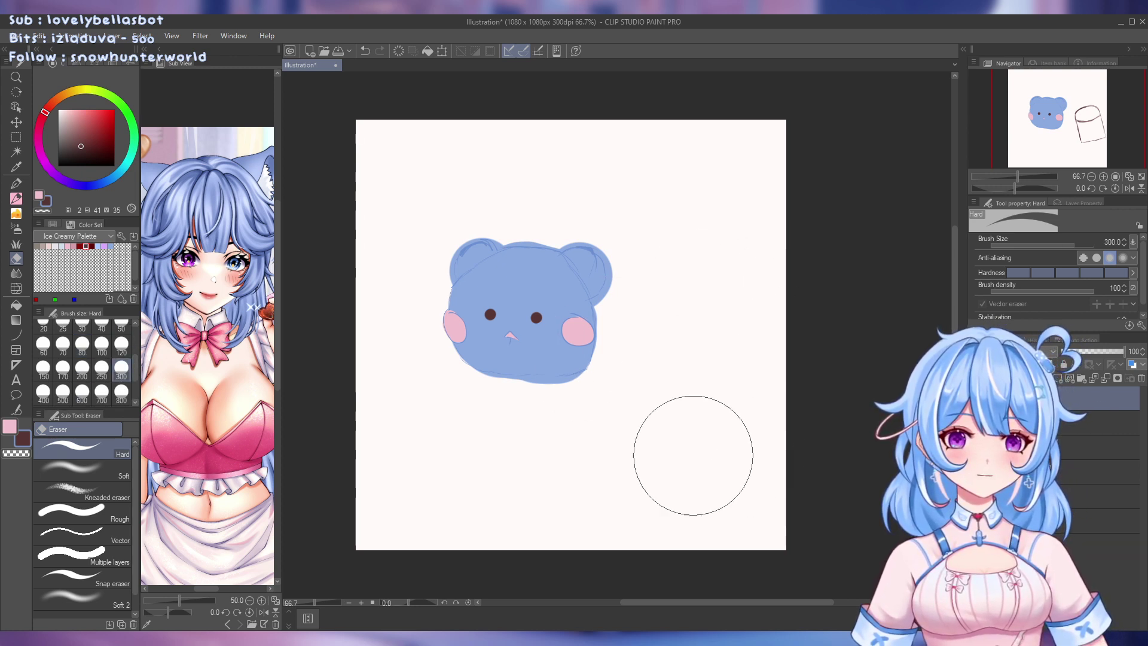
Handwrite "Thing" in dark brown beneath the bear with the pen at size 20, and undo the lettering
left_click(16, 183)
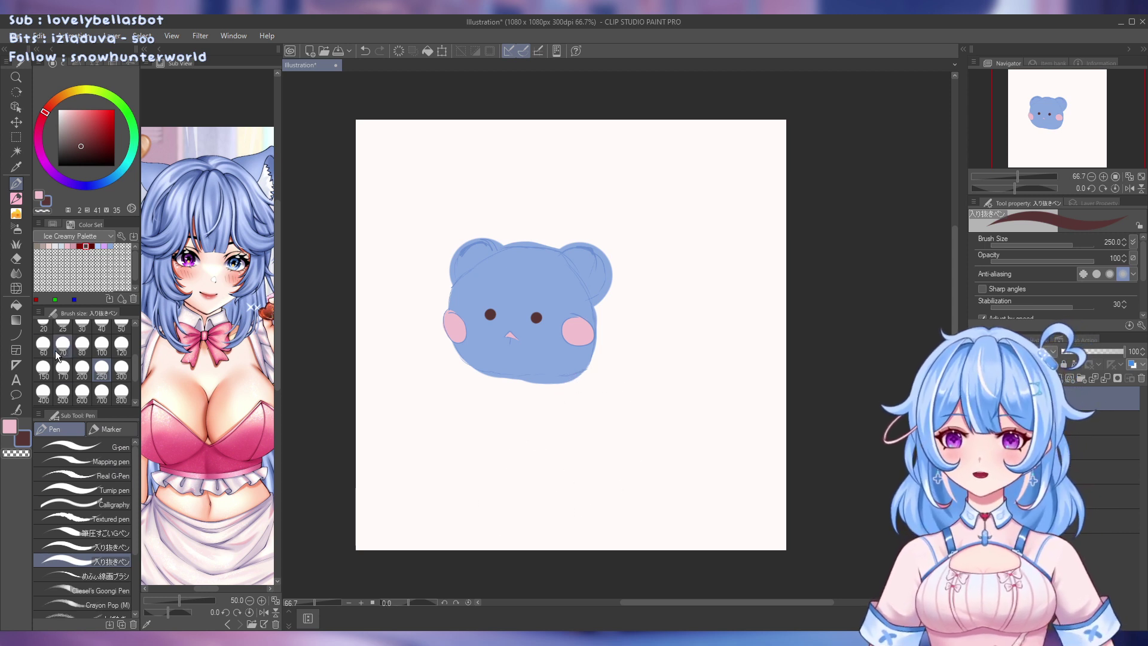
left_click(44, 326)
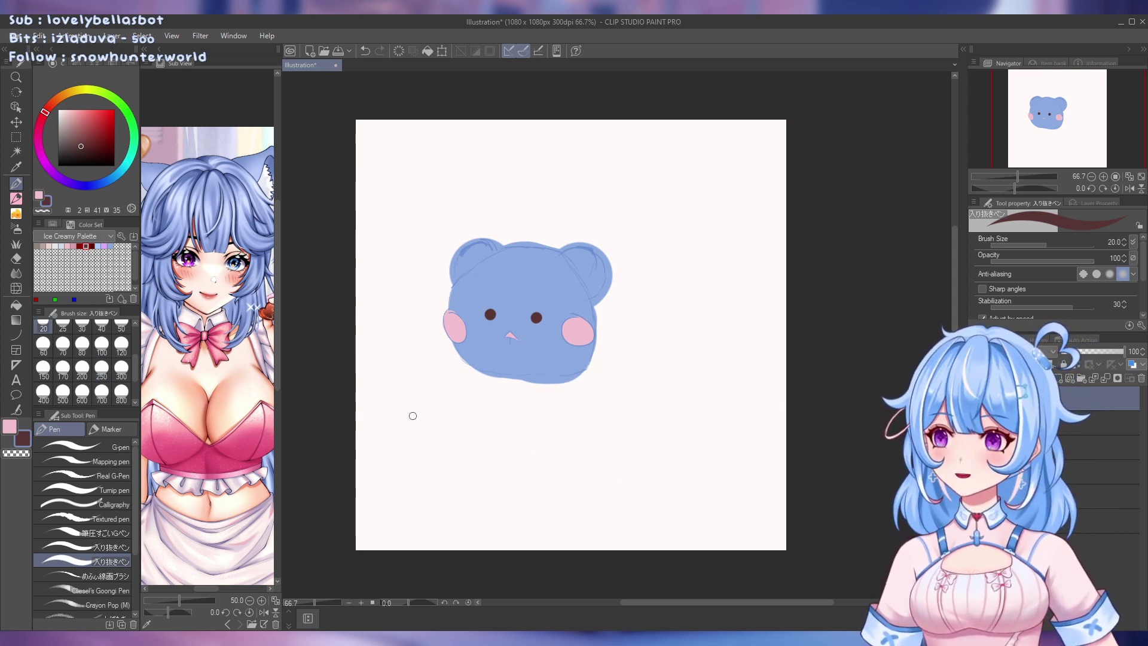
mouse_move(412, 416)
left_mouse_down()
mouse_move(438, 476)
mouse_move(481, 448)
mouse_move(543, 445)
mouse_move(528, 468)
left_mouse_up()
left_click(489, 431)
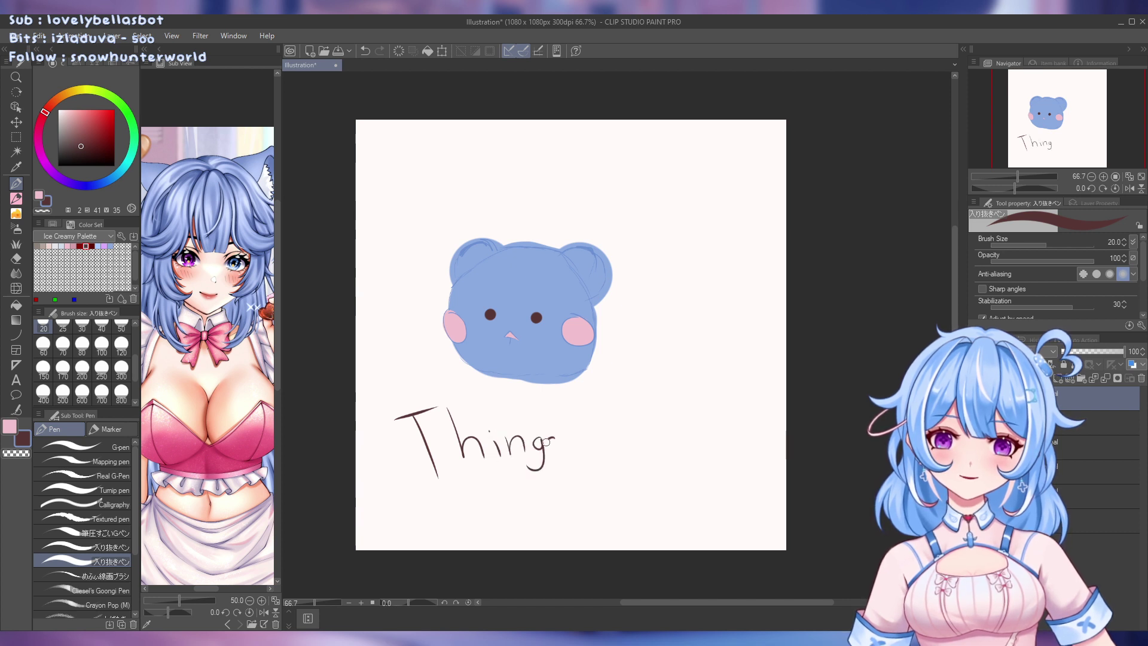
key("ctrl+z")
key("ctrl+z")
key("ctrl+z")
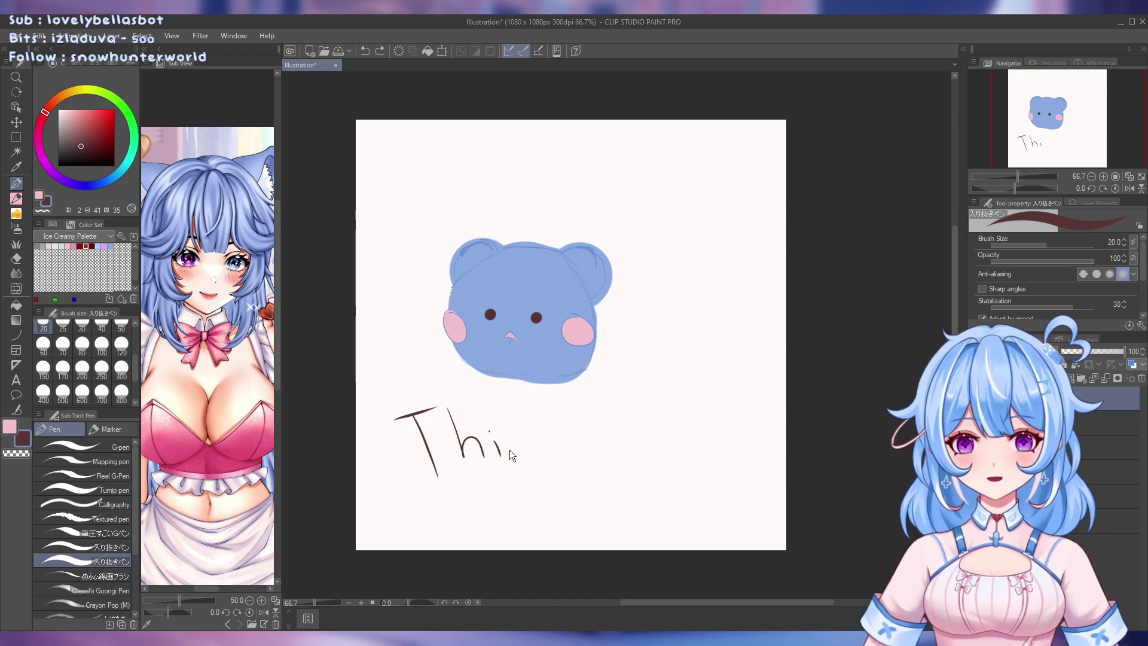
key("ctrl+z")
key("ctrl+z")
key("ctrl+z")
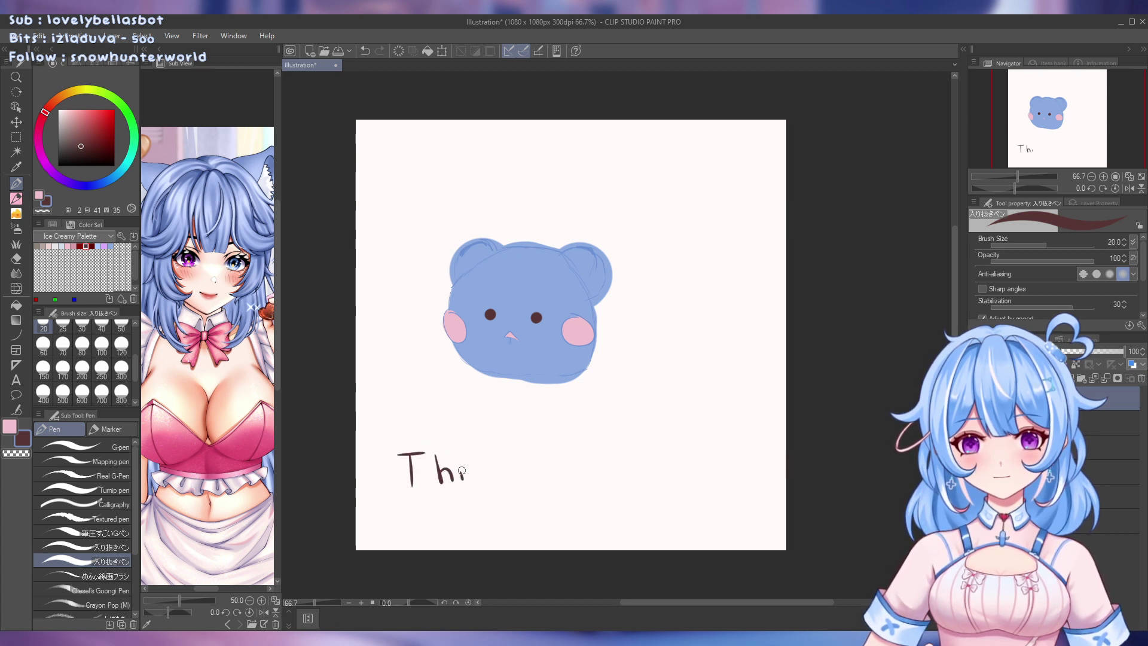
Handwrite a smaller "Things" near the canvas's lower edge and undo the lettering
left_click_drag(474, 468, 483, 478)
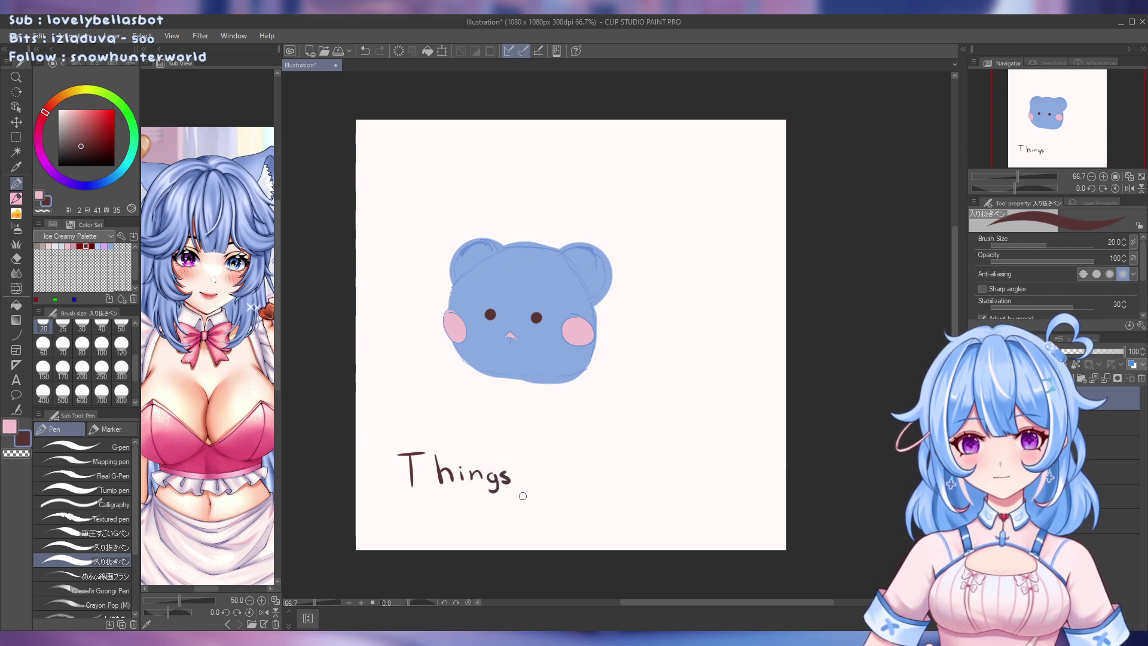
key("ctrl+z")
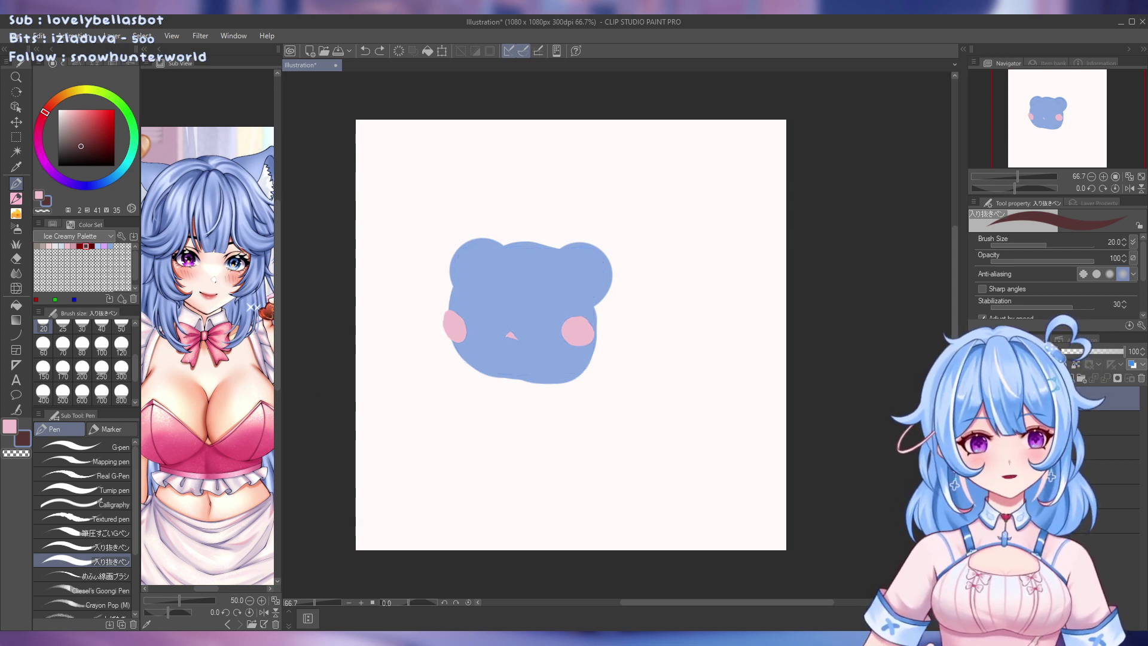
Thin the rough sketch lines inside both of the bear's ears with the Hard eraser at size 20
key("e")
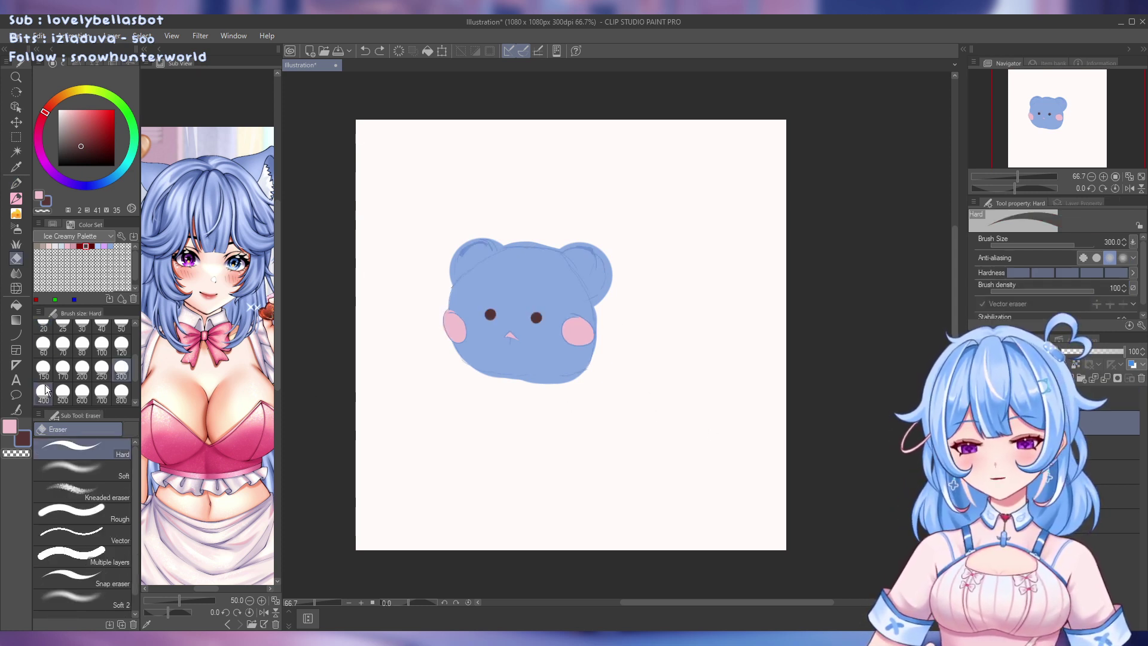
left_click(45, 328)
scroll(622, 263, "up", 5)
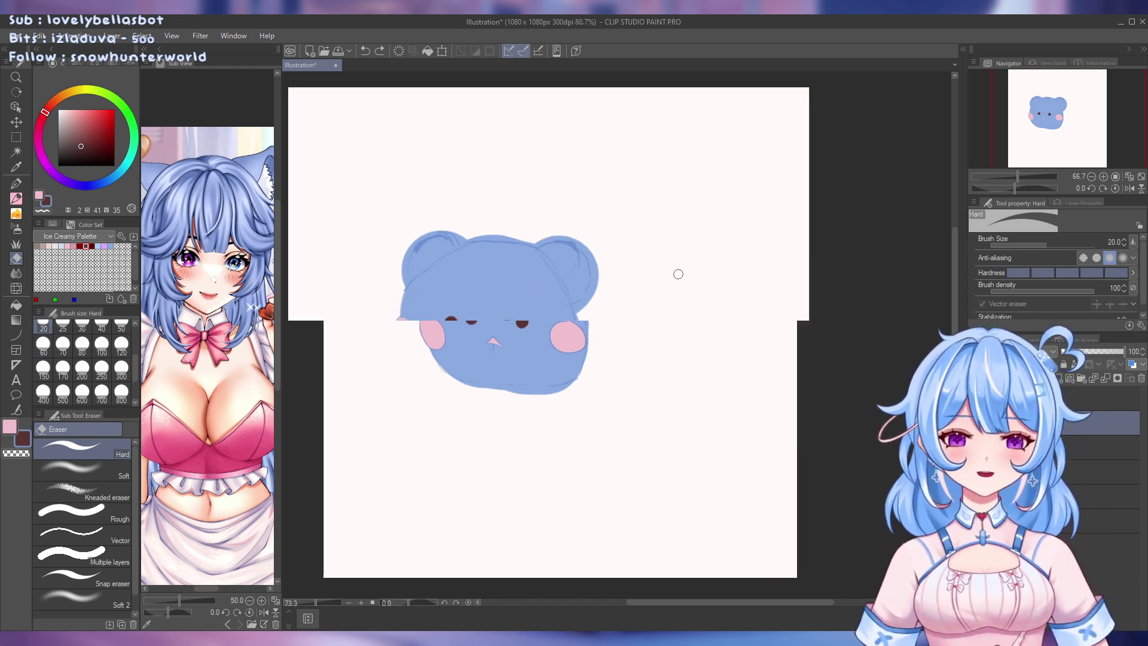
scroll(480, 207, "up", 1)
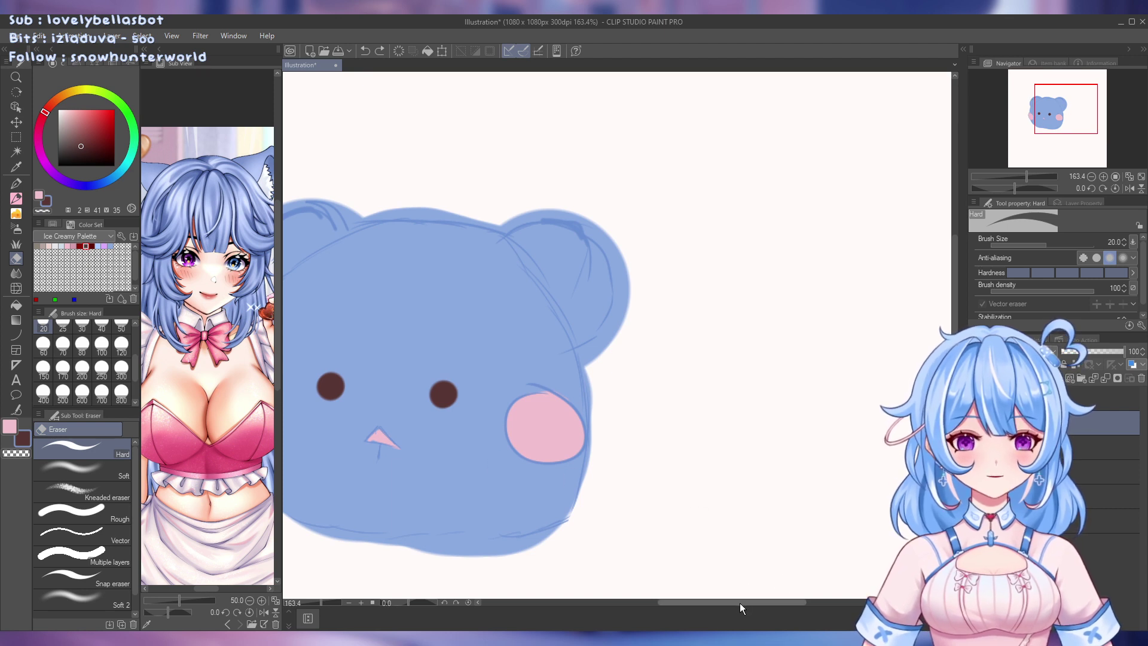
left_click_drag(740, 602, 703, 603)
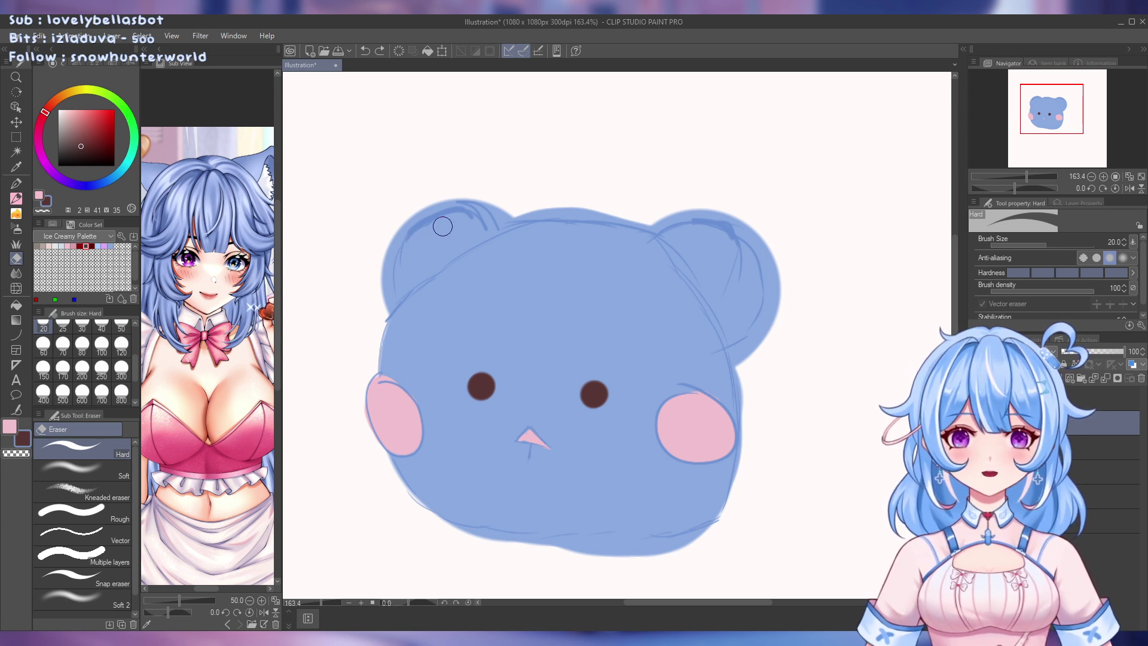
left_click(409, 247)
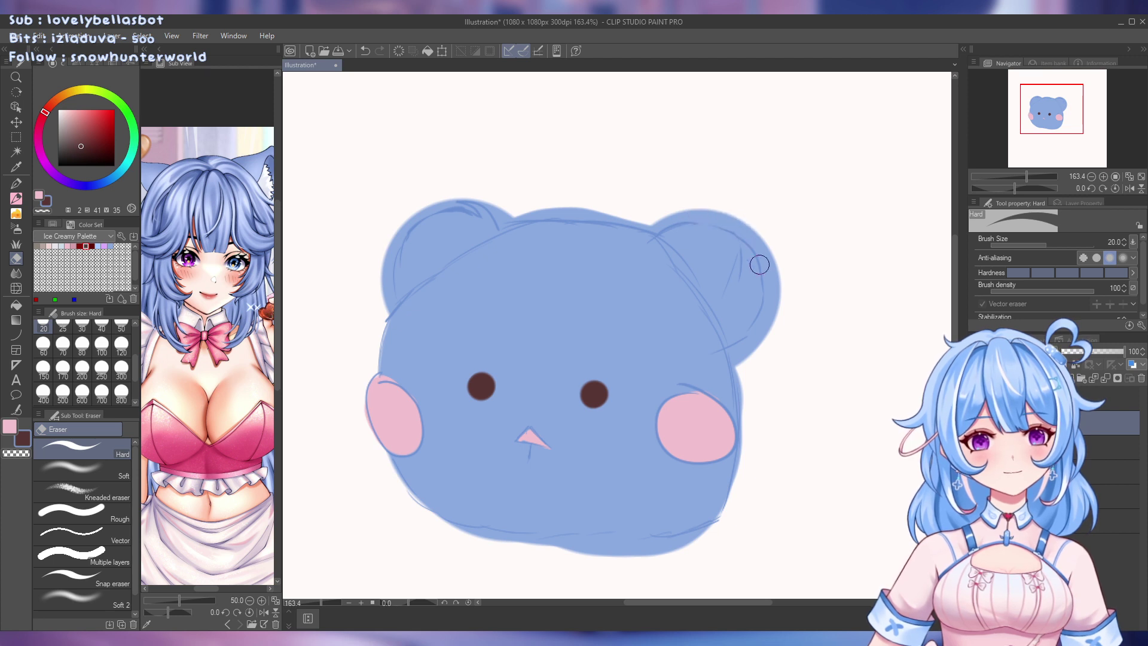
key("ctrl+z")
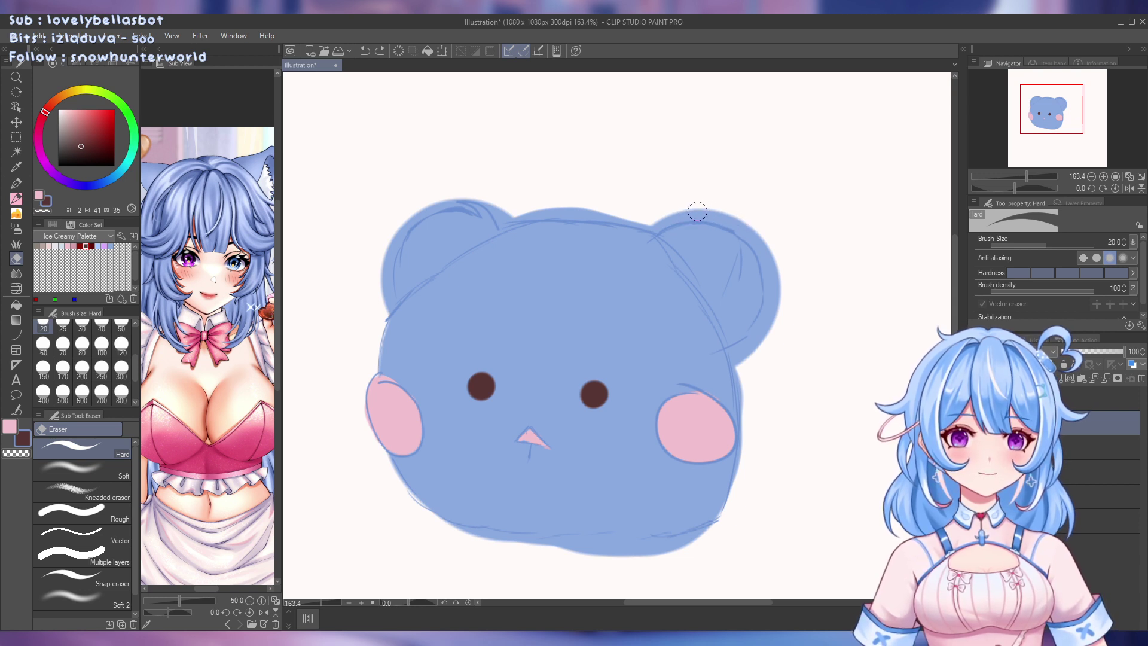
mouse_move(694, 213)
left_mouse_down()
mouse_move(738, 223)
mouse_move(691, 209)
left_mouse_up()
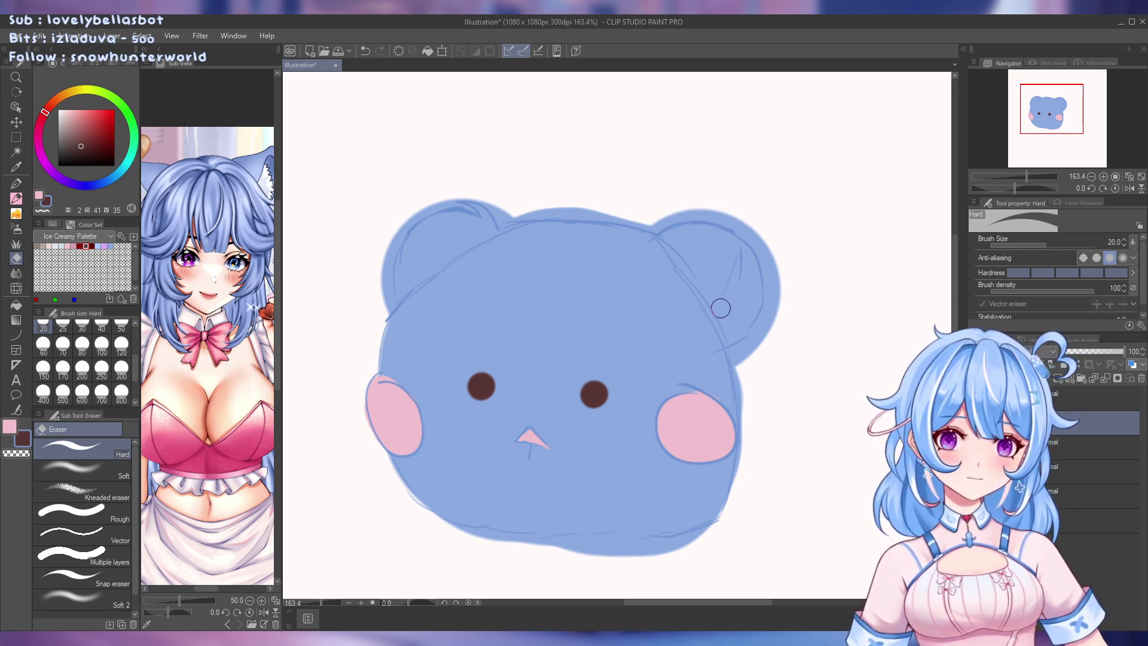
key("ctrl+alt+0")
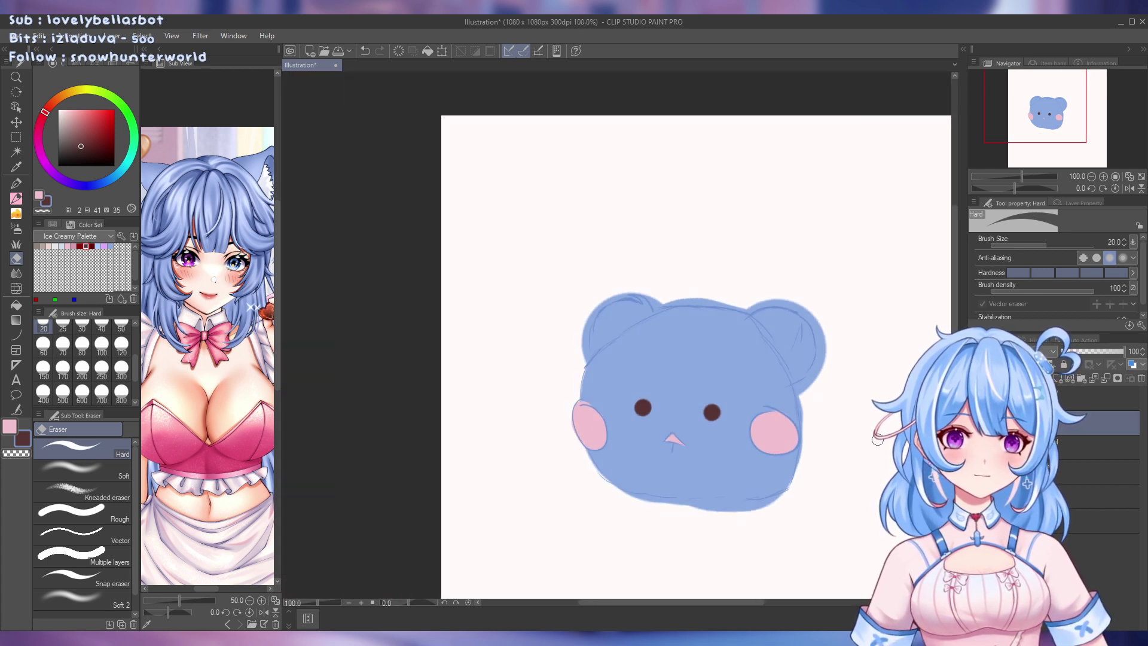
left_click_drag(618, 601, 657, 607)
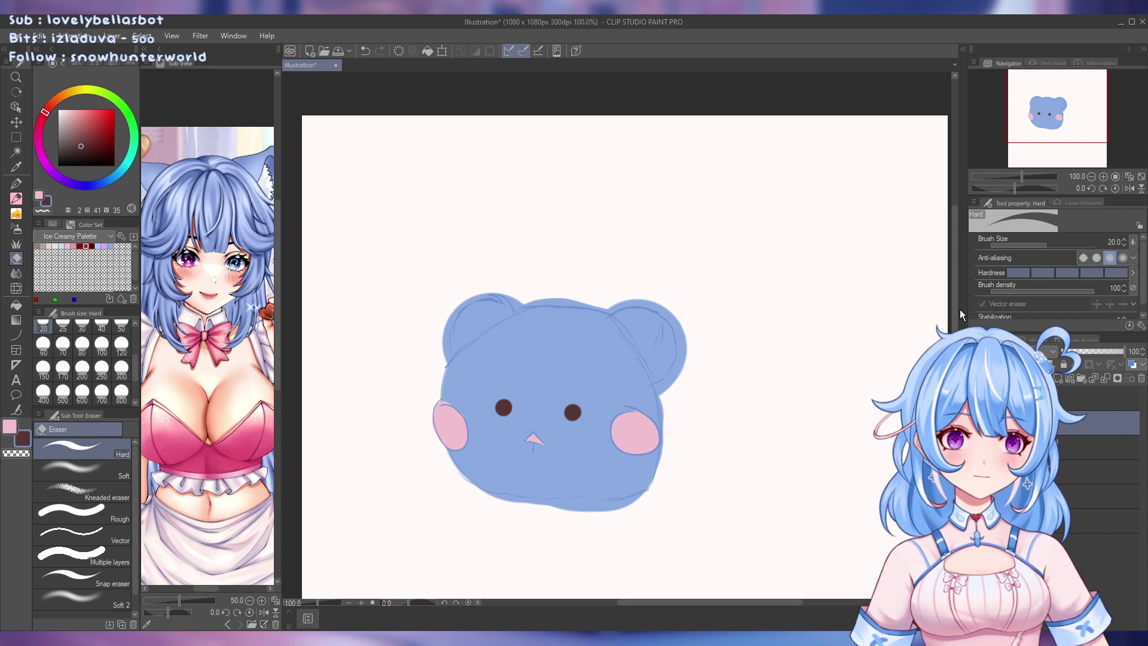
left_click_drag(953, 310, 951, 330)
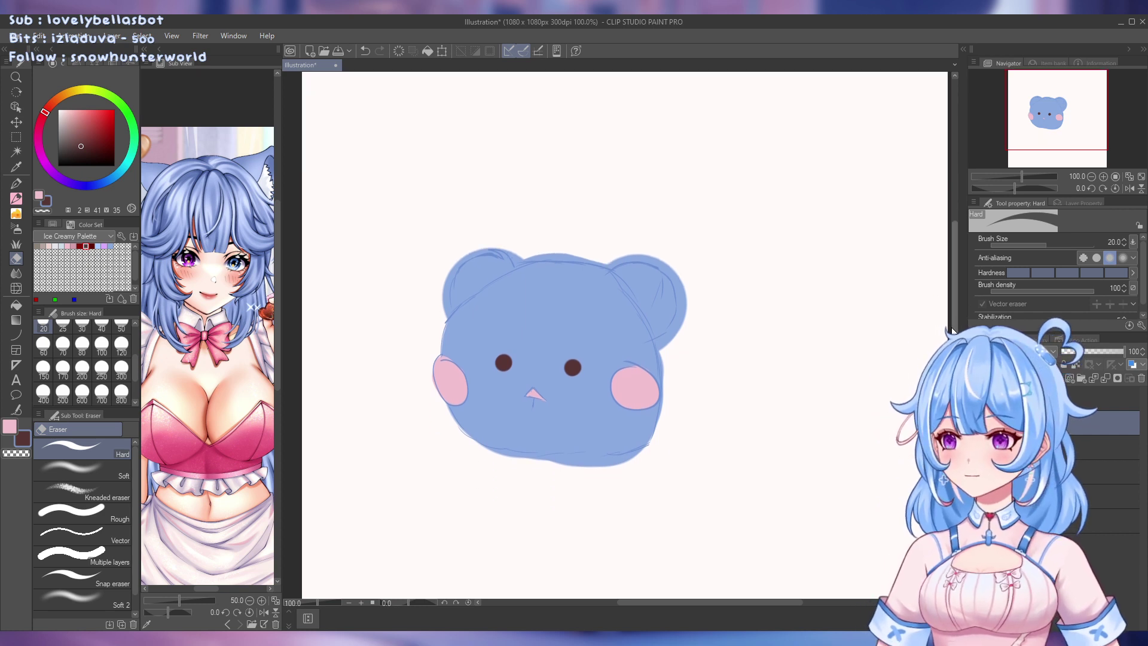
scroll(676, 493, "up", 1)
scroll(484, 466, "up", 2)
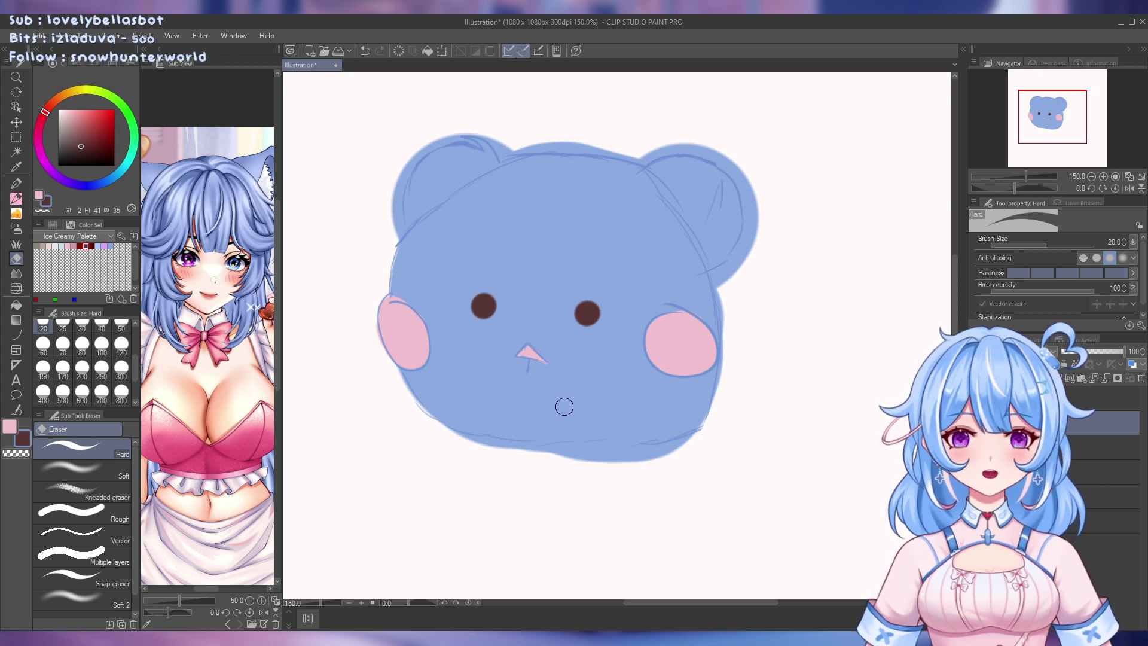
scroll(636, 430, "down", 3)
scroll(747, 466, "up", 1)
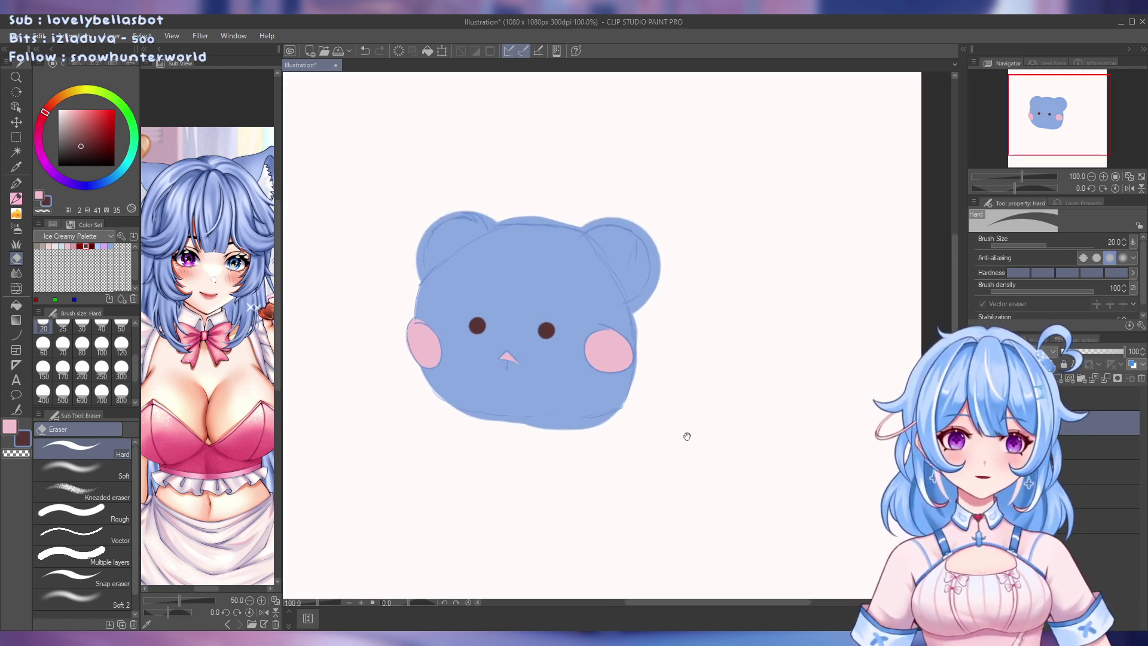
left_click_drag(684, 436, 632, 410)
left_click_drag(762, 169, 712, 277)
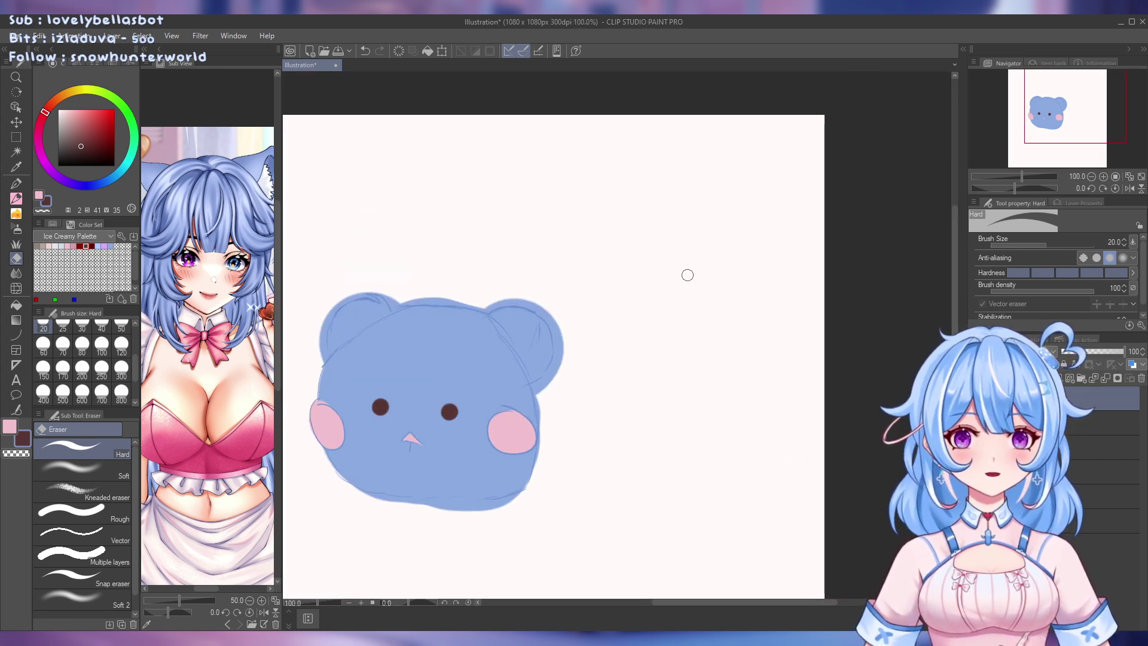
Sketch a box with a frowning bear face on its front in the canvas's upper-right corner, using the dark brown pen at size 20
key("p")
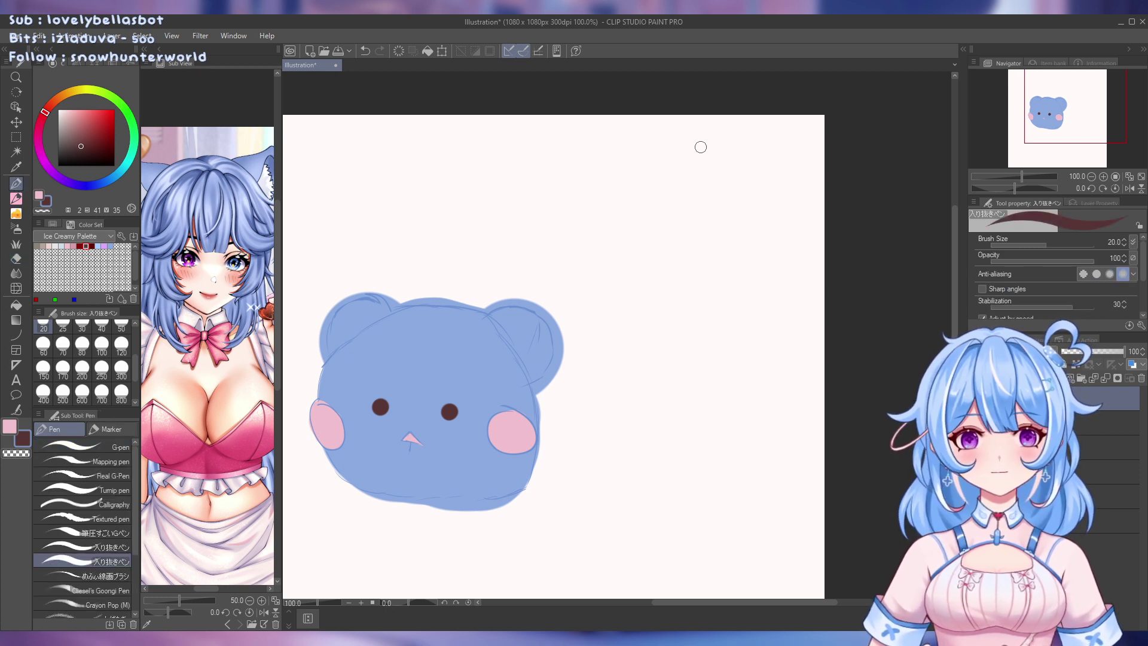
mouse_move(678, 149)
left_mouse_down()
mouse_move(682, 244)
mouse_move(690, 144)
mouse_move(765, 109)
left_mouse_up()
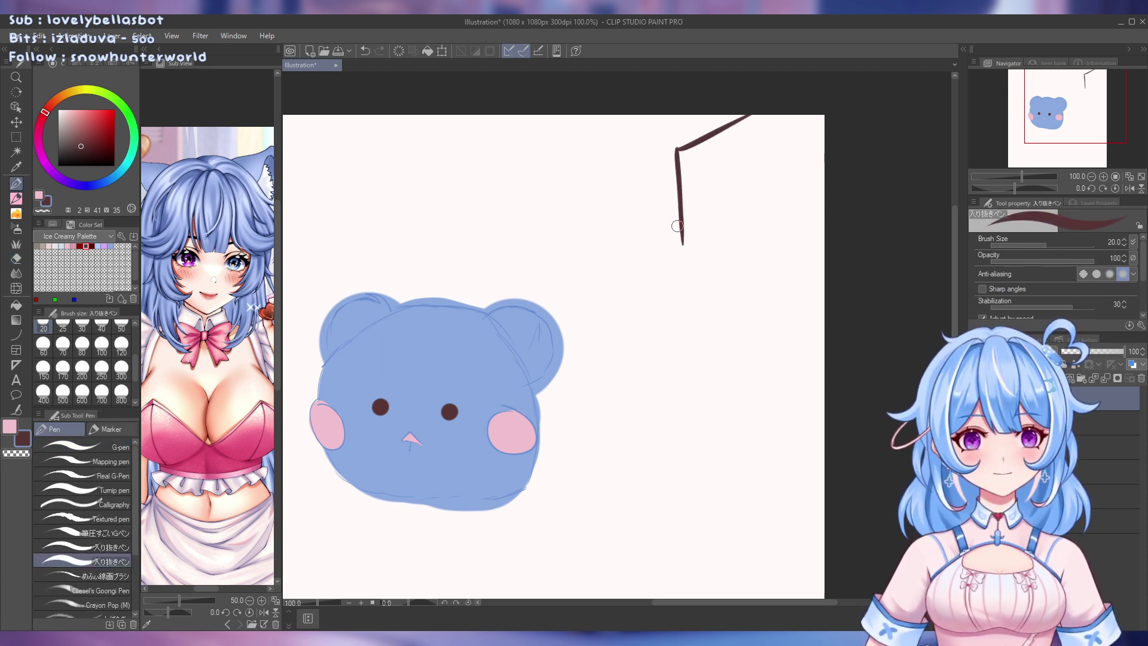
left_click_drag(681, 245, 800, 200)
left_click_drag(767, 108, 800, 202)
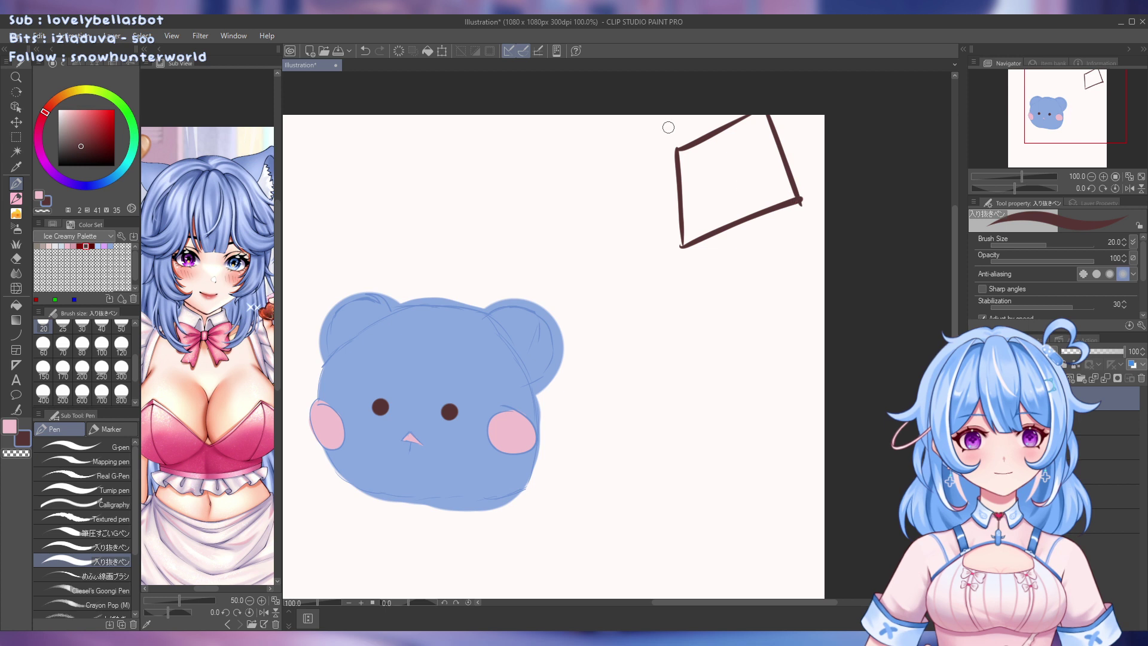
left_click_drag(674, 147, 703, 114)
left_click_drag(800, 205, 831, 187)
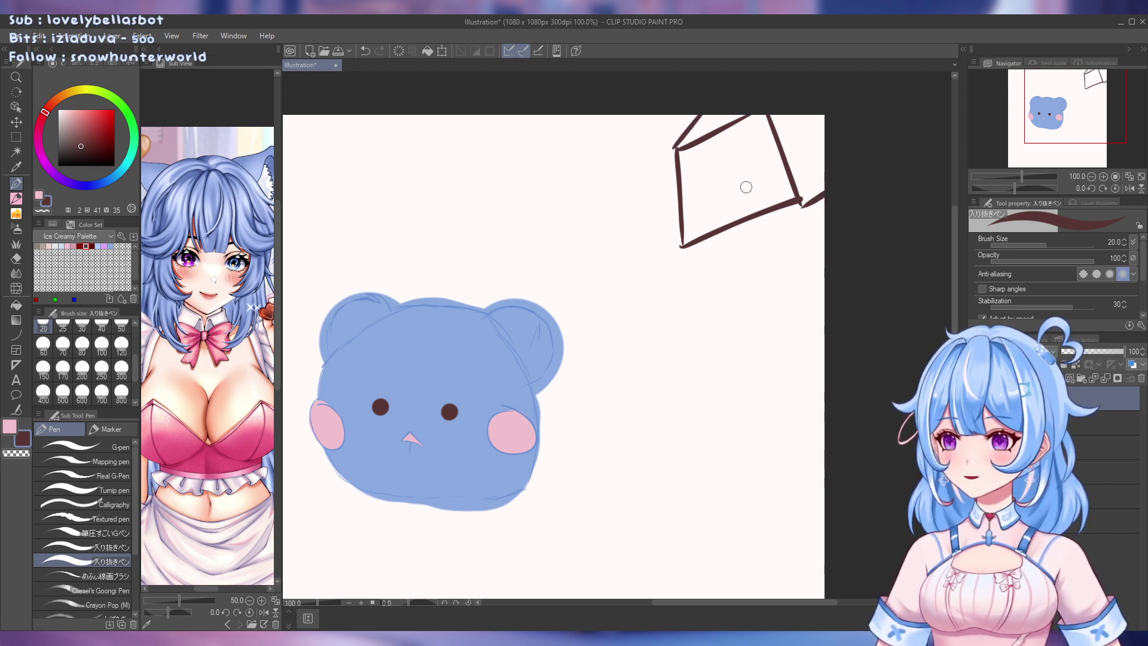
mouse_move(737, 154)
left_mouse_down()
mouse_move(738, 202)
mouse_move(733, 158)
mouse_move(755, 144)
mouse_move(758, 160)
mouse_move(703, 171)
mouse_move(740, 188)
left_mouse_up()
left_click(724, 171)
left_click(736, 172)
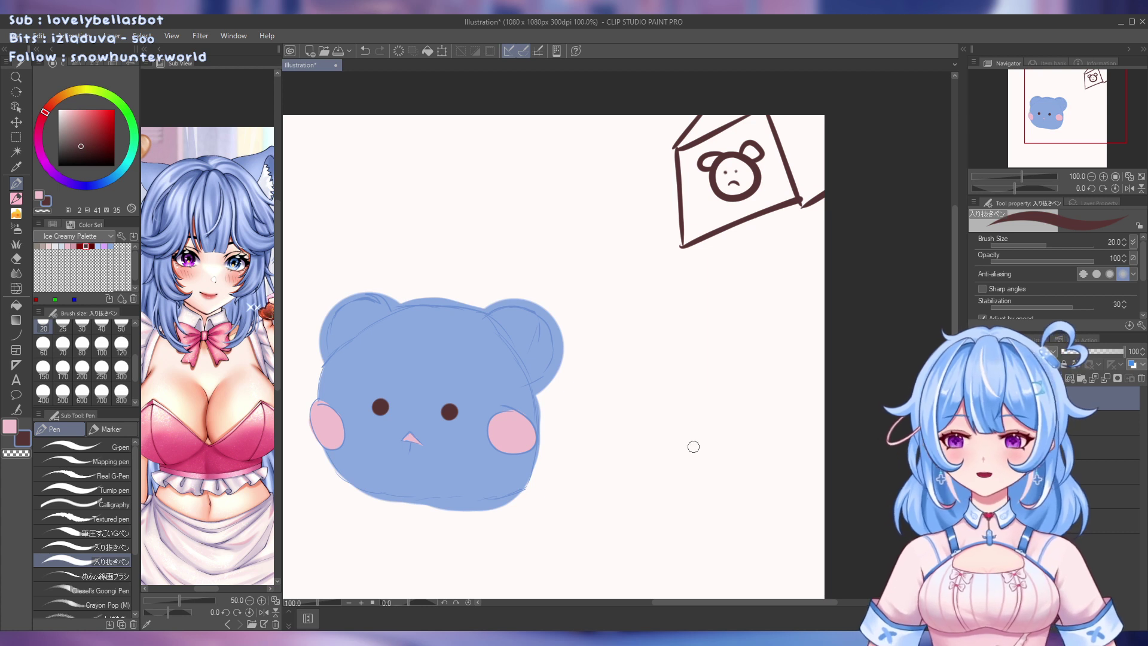
Undo the entire box sketch, including the frowning bear face
mouse_move(578, 401)
left_mouse_down()
mouse_move(699, 402)
mouse_move(742, 358)
mouse_move(687, 356)
left_mouse_up()
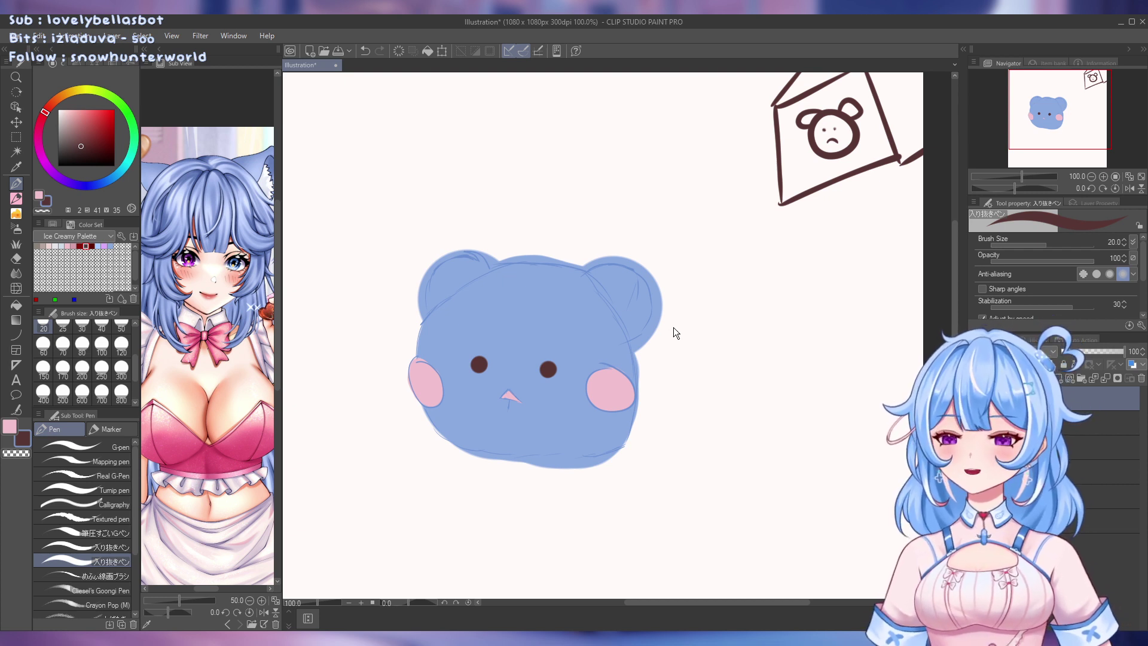
key("ctrl+z")
key("ctrl+z")
key("ctrl+z")
key("ctrl+z")
key("ctrl+z")
key("ctrl+z")
key("ctrl+z")
key("ctrl+z")
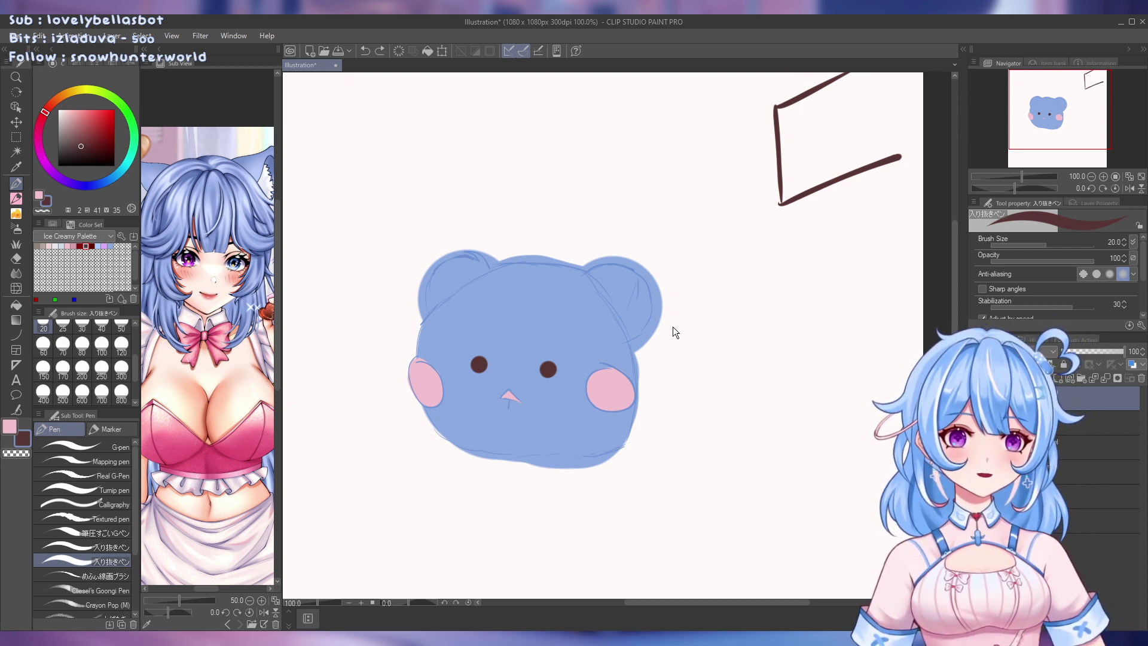
key("ctrl+z")
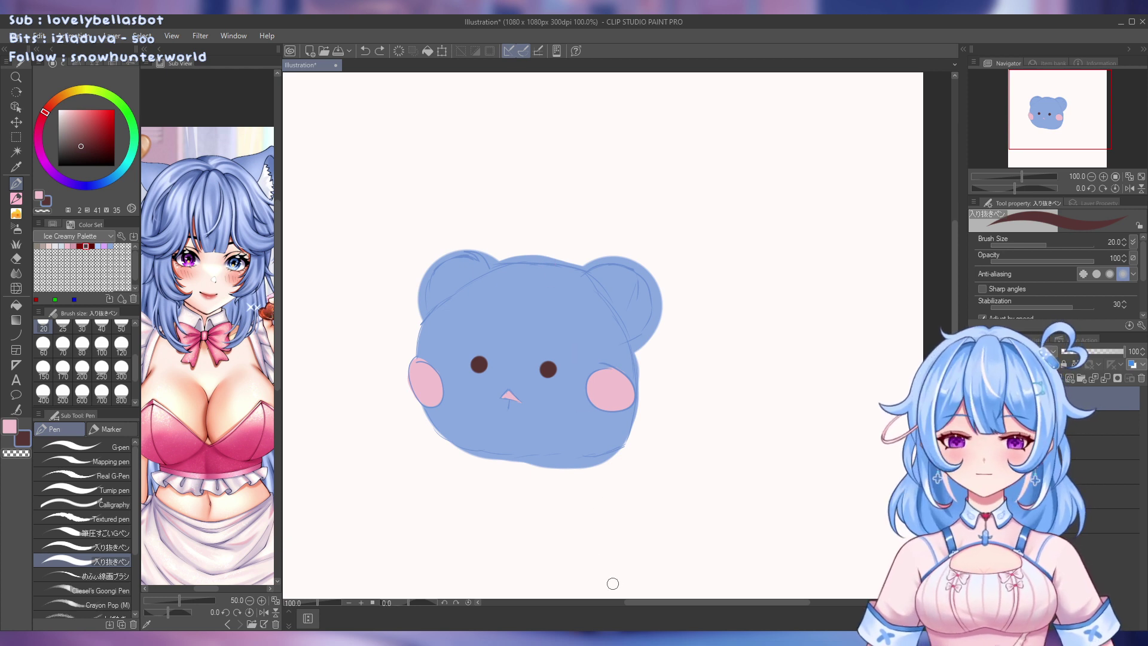
Switch the pen to the pink cheek colour and try a spot beside the bear's right-hand ear, then undo the spot
scroll(764, 376, "down", 2)
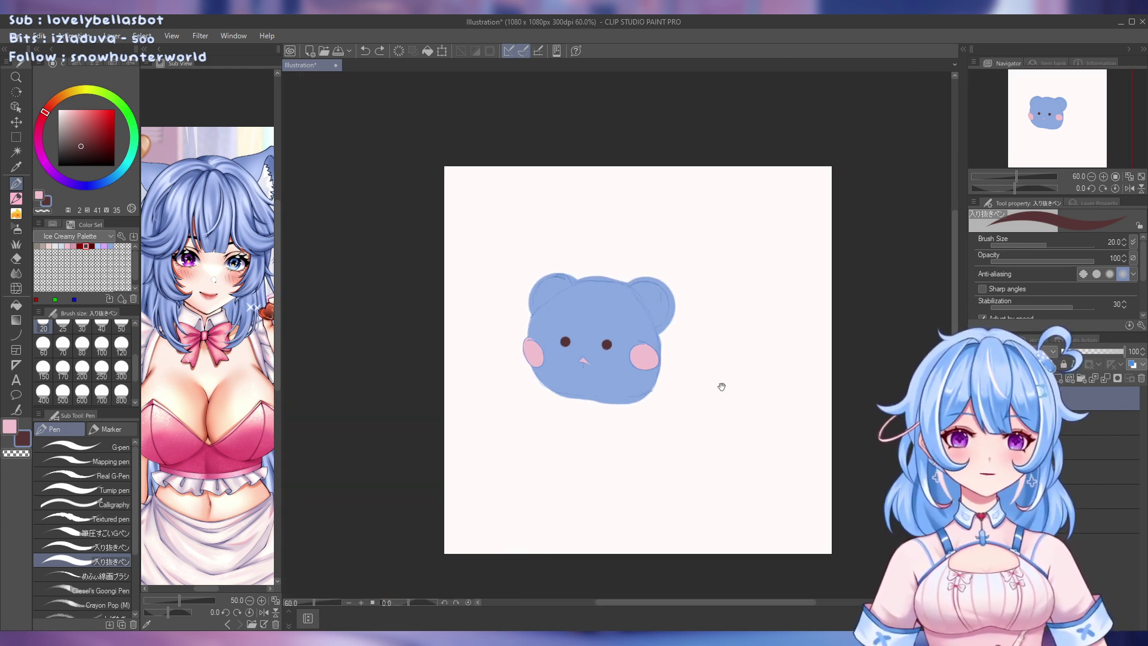
scroll(722, 386, "up", 1)
left_click_drag(653, 307, 630, 336)
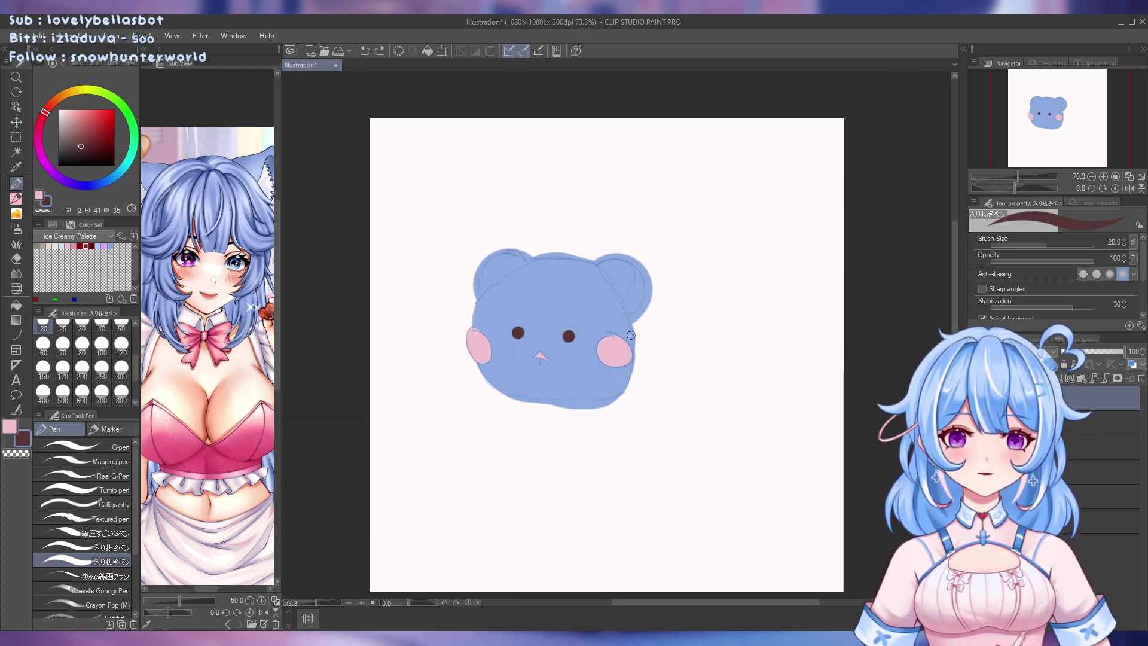
left_click(37, 195)
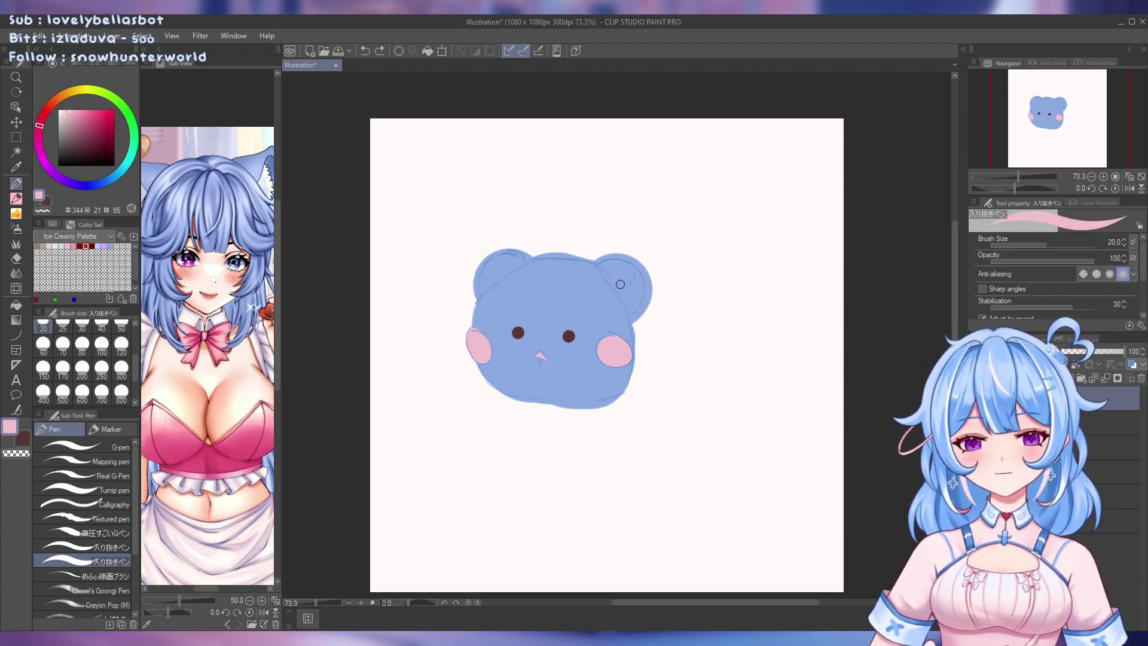
mouse_move(614, 284)
left_mouse_down()
mouse_move(625, 294)
mouse_move(615, 283)
mouse_move(601, 294)
mouse_move(609, 288)
left_mouse_up()
key("ctrl+z")
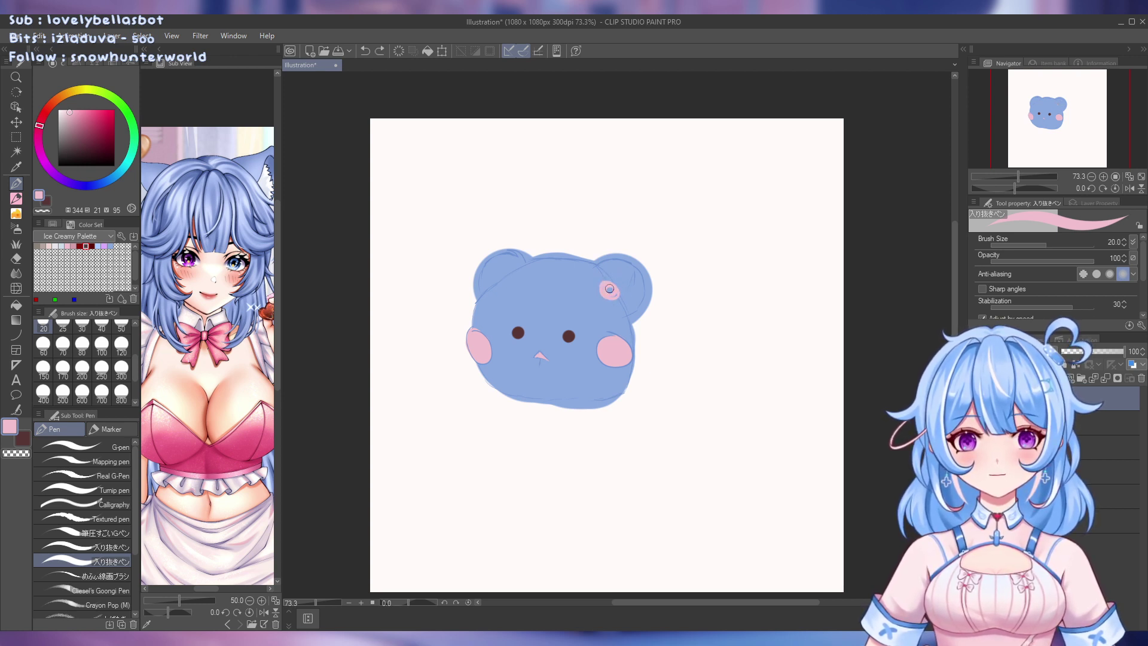
key("ctrl+z")
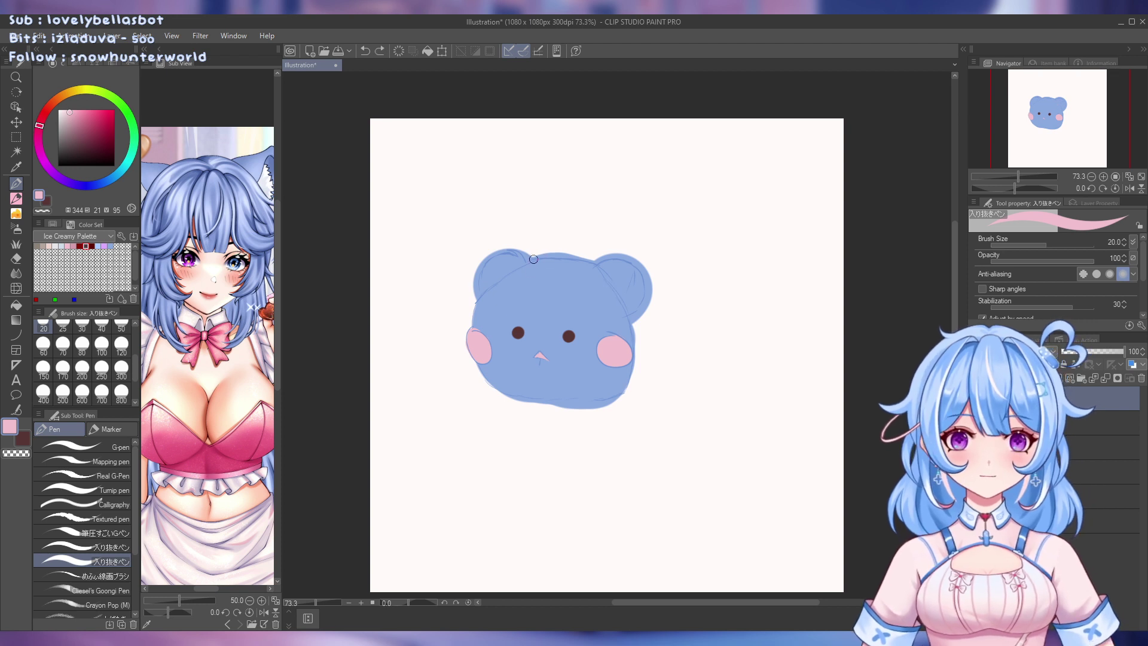
Paint a thin pink cap with a round bobble along the top of the bear's head, undoing the unsatisfactory strokes
left_click_drag(533, 259, 601, 268)
key("ctrl+z")
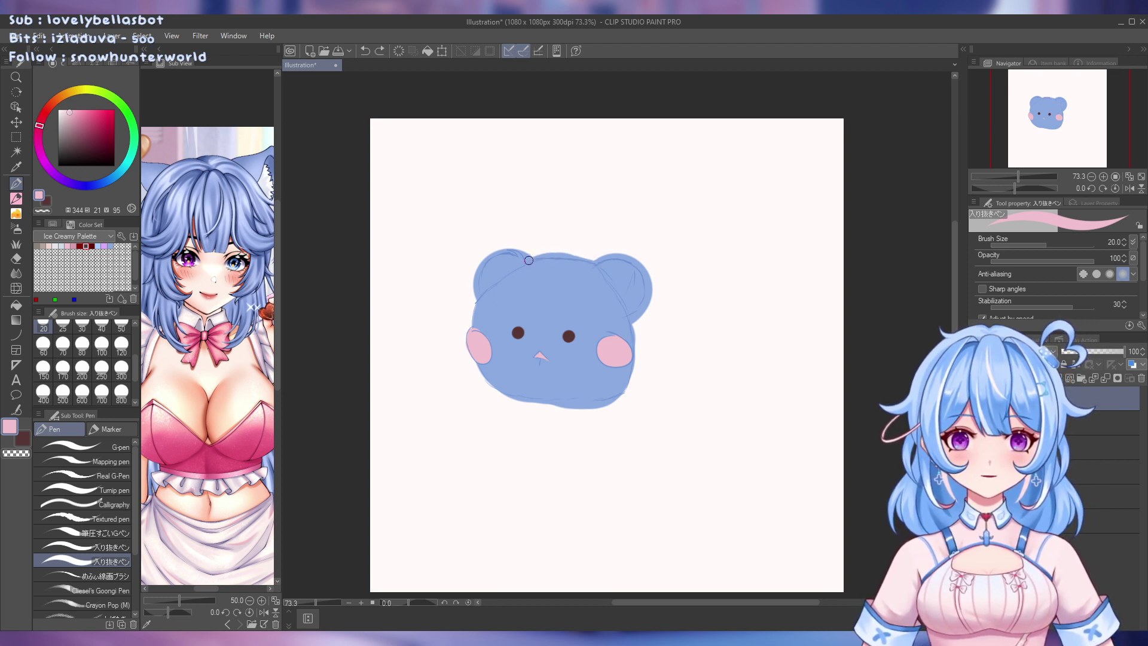
left_click_drag(528, 260, 610, 267)
key("ctrl+z")
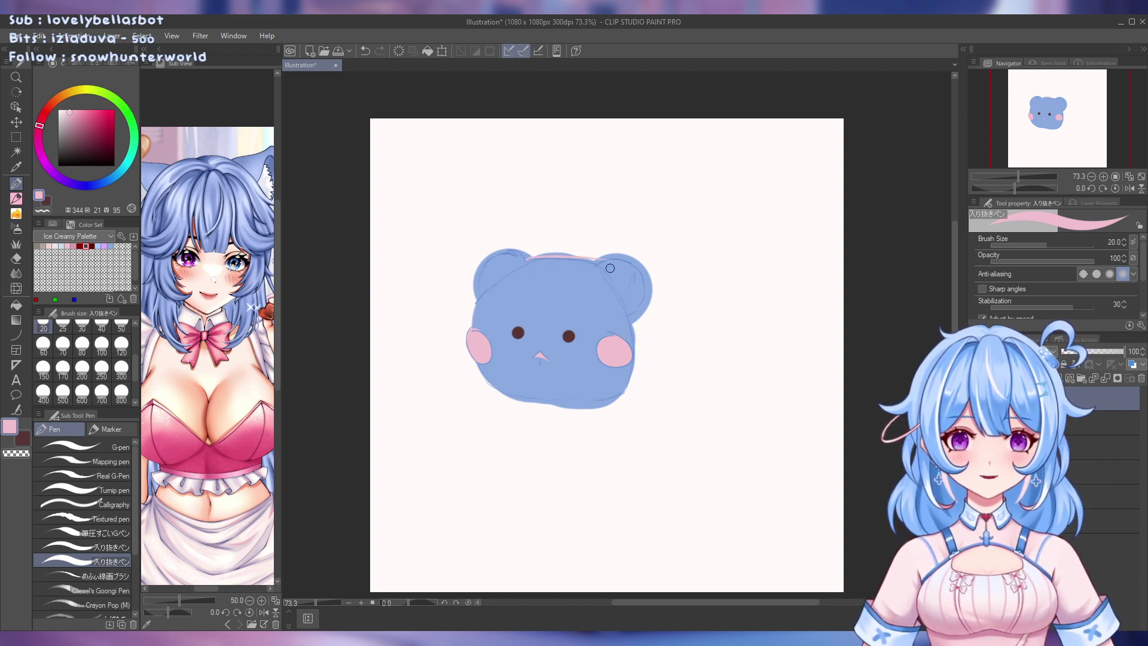
key("ctrl+z")
left_click_drag(522, 260, 596, 271)
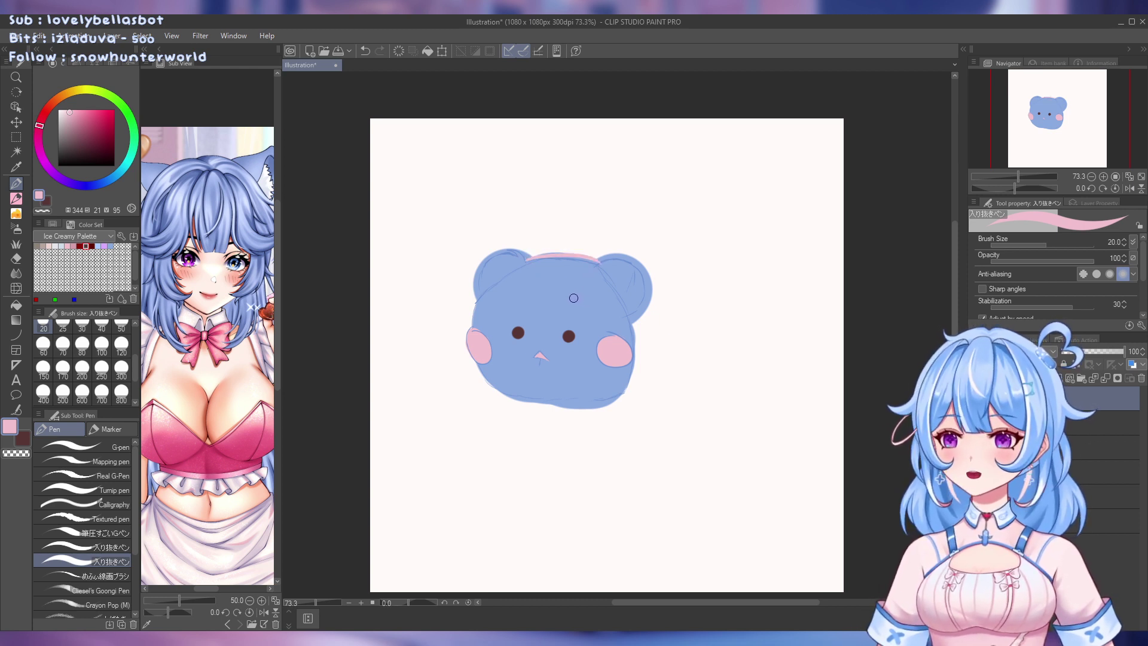
left_click_drag(554, 254, 551, 245)
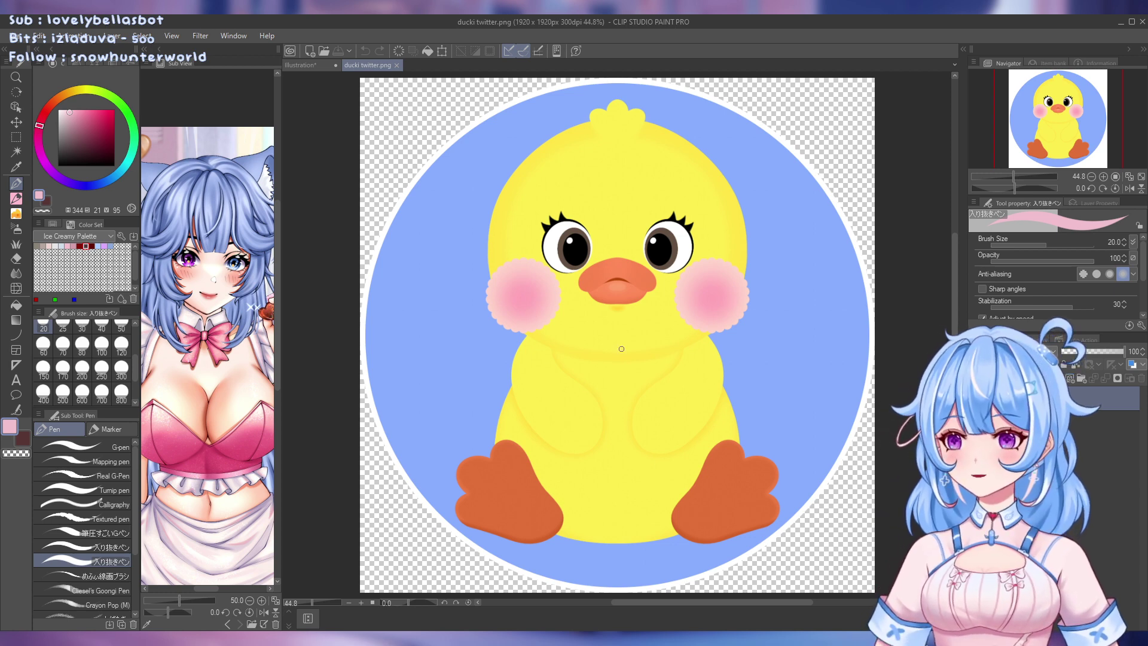
Look over the duck images ducki twitter.png, Ducki Mouth Open.png and Duckies Bigger.png, closing each one
left_click(396, 65)
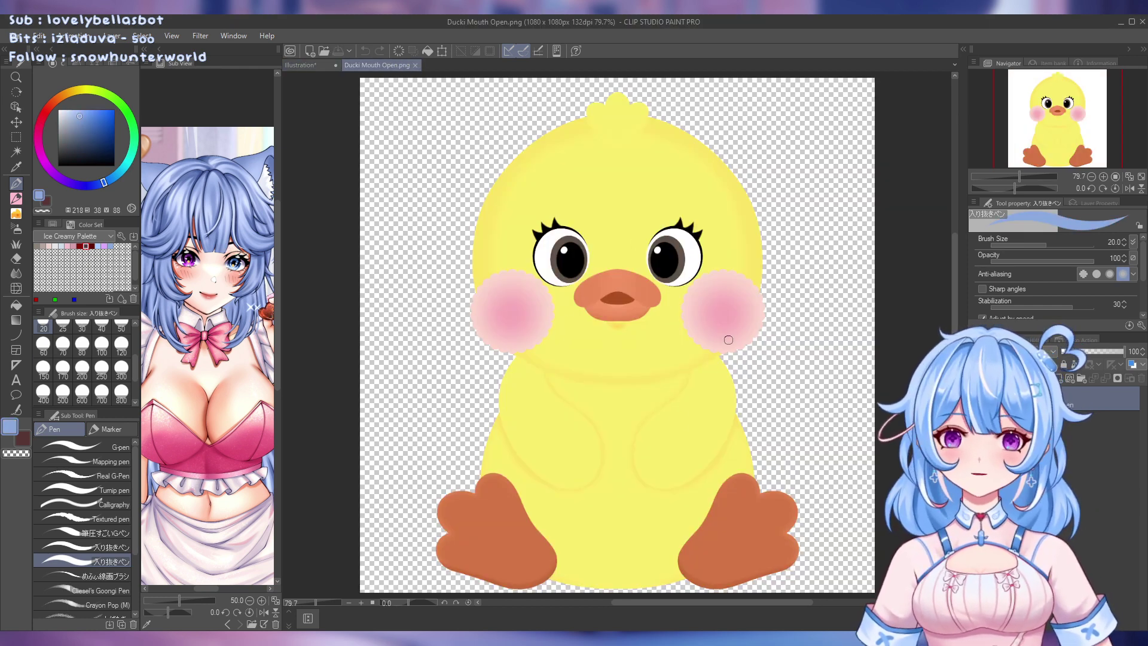
left_click(414, 66)
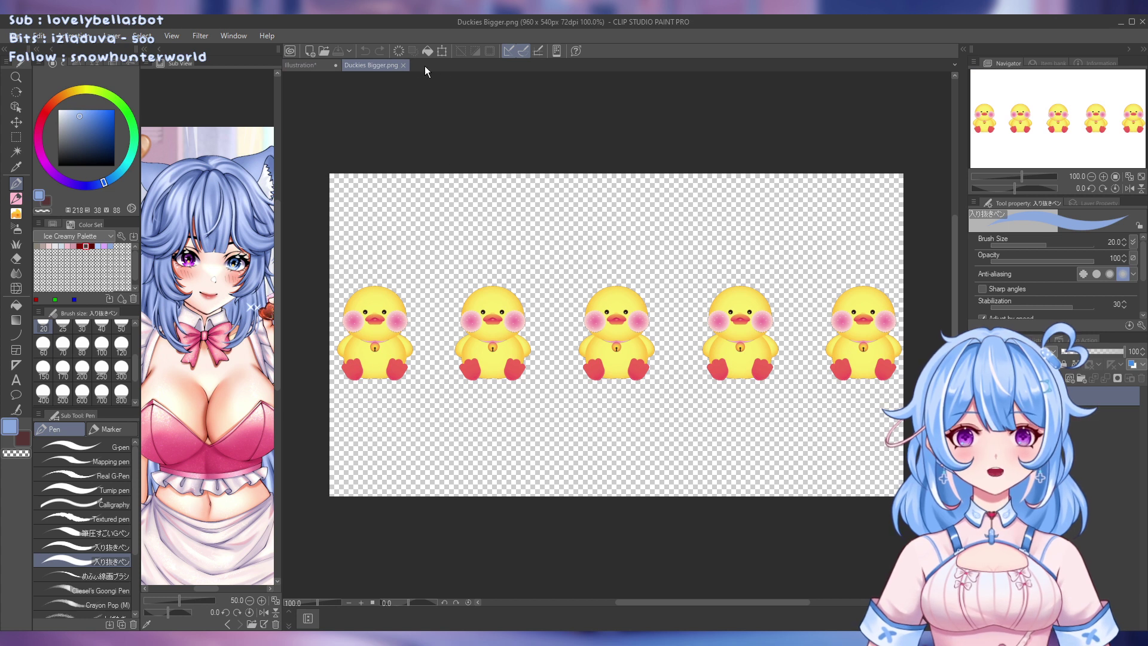
left_click(402, 66)
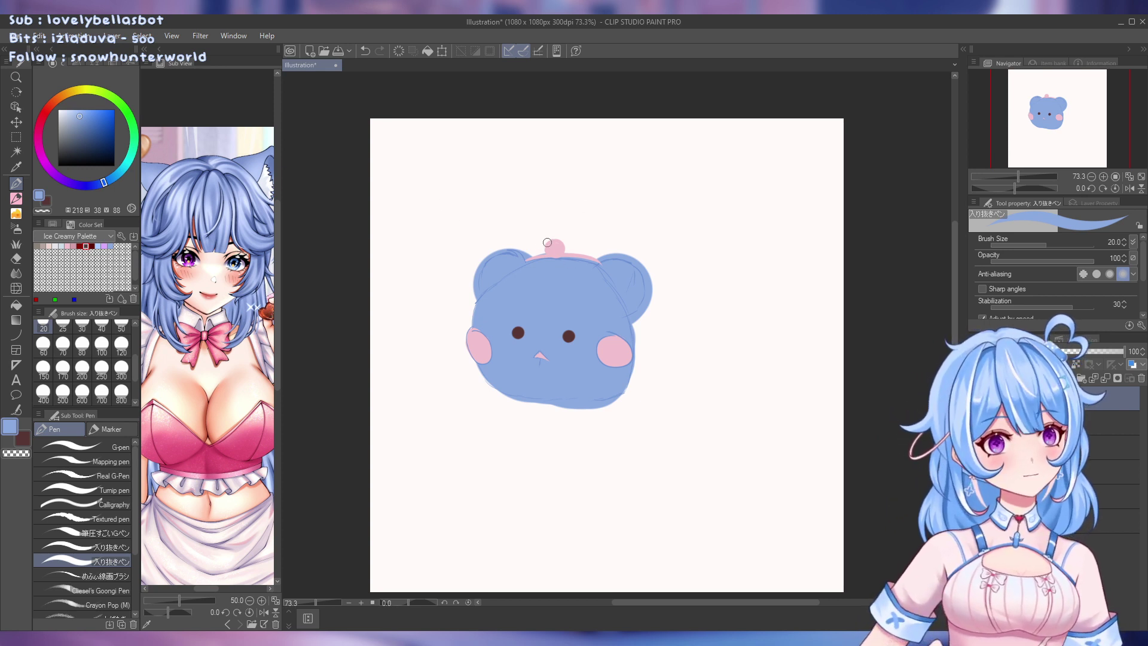
Draw and undo a short blue stroke beside the pink bobble, and make dark brown the pen colour
left_click_drag(565, 240, 583, 239)
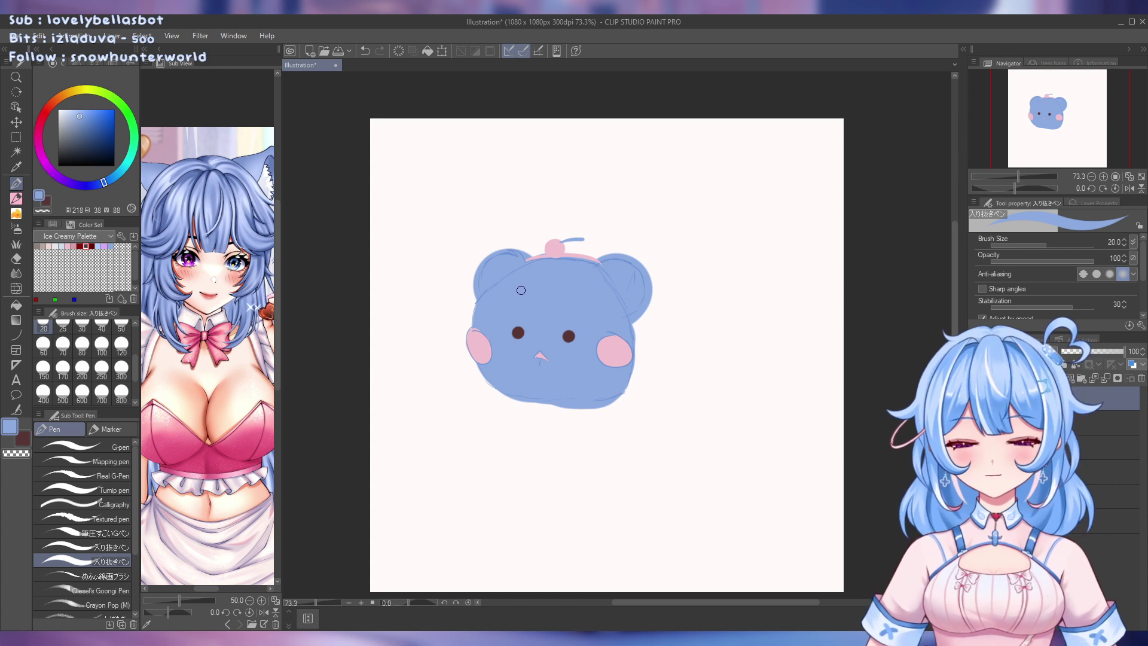
key("ctrl+z")
left_click(48, 202)
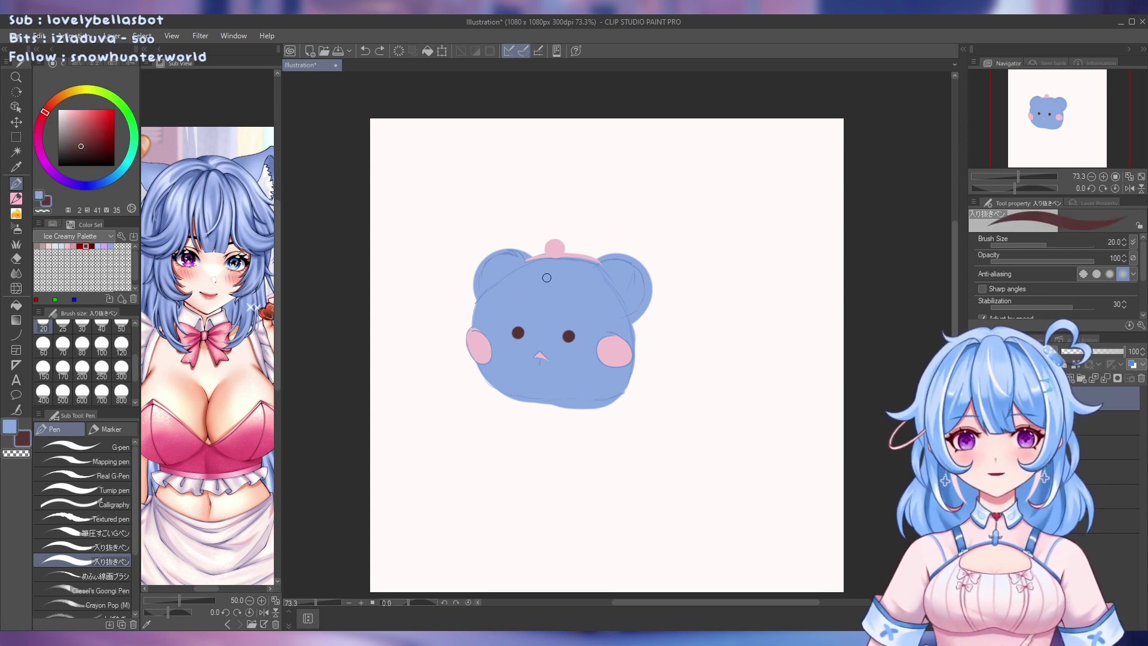
Try a dark brown spiral outline over the pink bobble on the bear's cap, then undo it
scroll(542, 220, "up", 6)
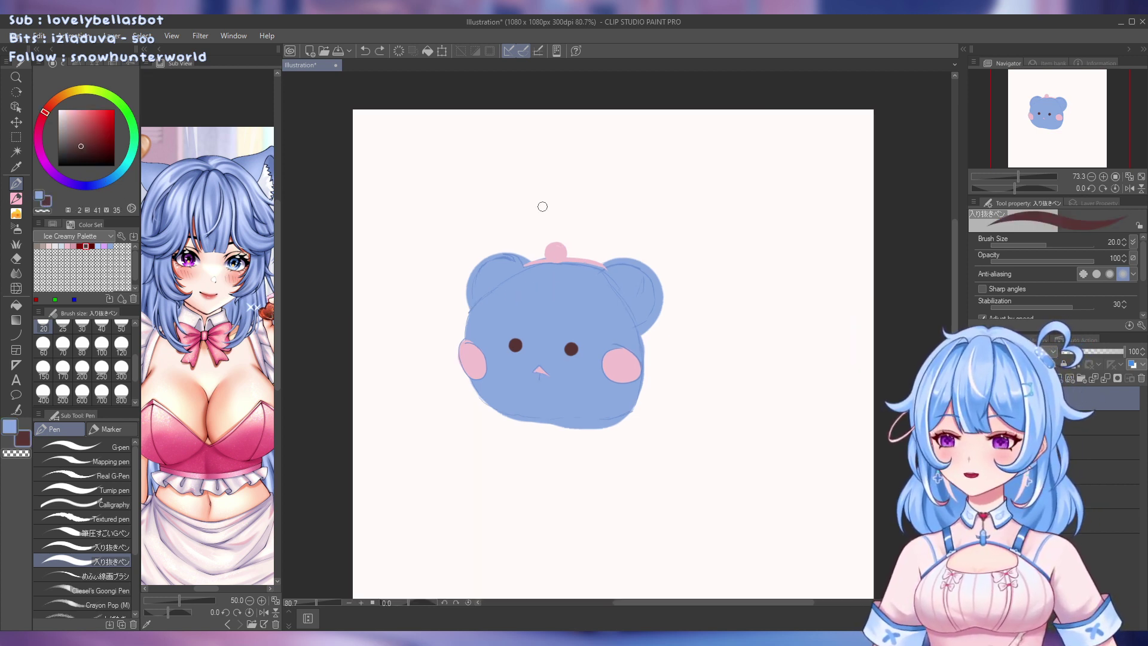
left_click_drag(546, 212, 515, 258)
scroll(511, 225, "up", 2)
left_click_drag(507, 189, 567, 291)
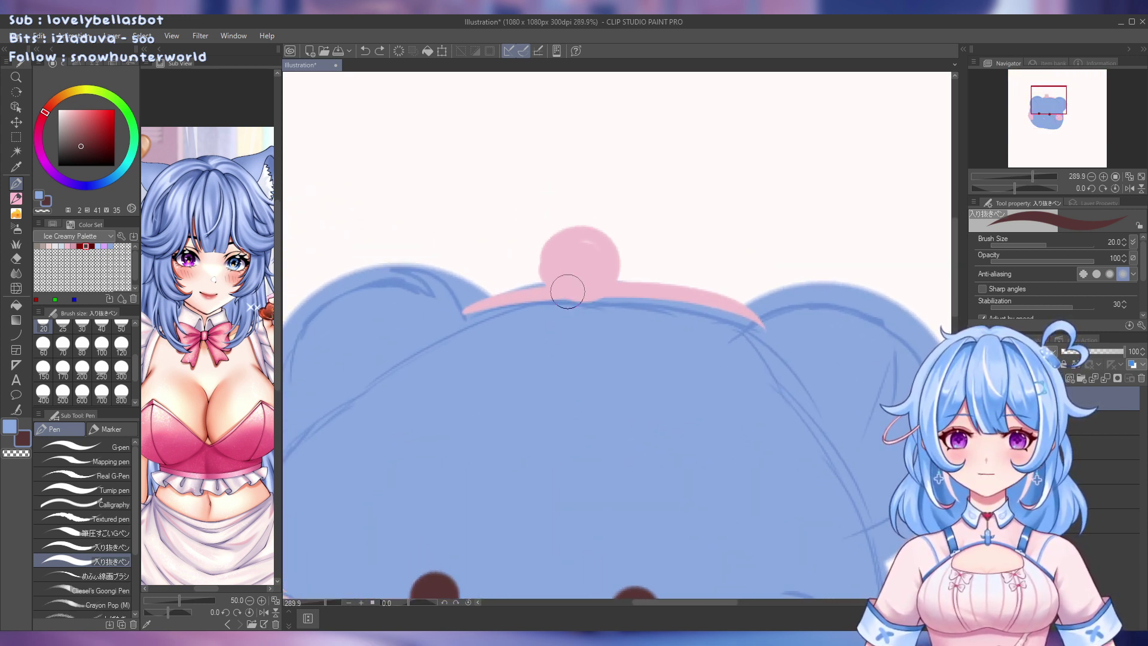
left_click(565, 235)
mouse_move(560, 236)
left_mouse_down()
mouse_move(544, 270)
mouse_move(555, 291)
mouse_move(590, 302)
mouse_move(616, 284)
mouse_move(595, 236)
mouse_move(559, 235)
mouse_move(576, 250)
mouse_move(611, 244)
mouse_move(602, 289)
mouse_move(557, 273)
mouse_move(610, 239)
mouse_move(576, 256)
mouse_move(606, 264)
mouse_move(566, 297)
mouse_move(613, 236)
mouse_move(581, 257)
mouse_move(605, 269)
mouse_move(581, 296)
mouse_move(544, 254)
mouse_move(615, 243)
left_mouse_up()
key("ctrl+z")
key("ctrl+z")
key("ctrl+z")
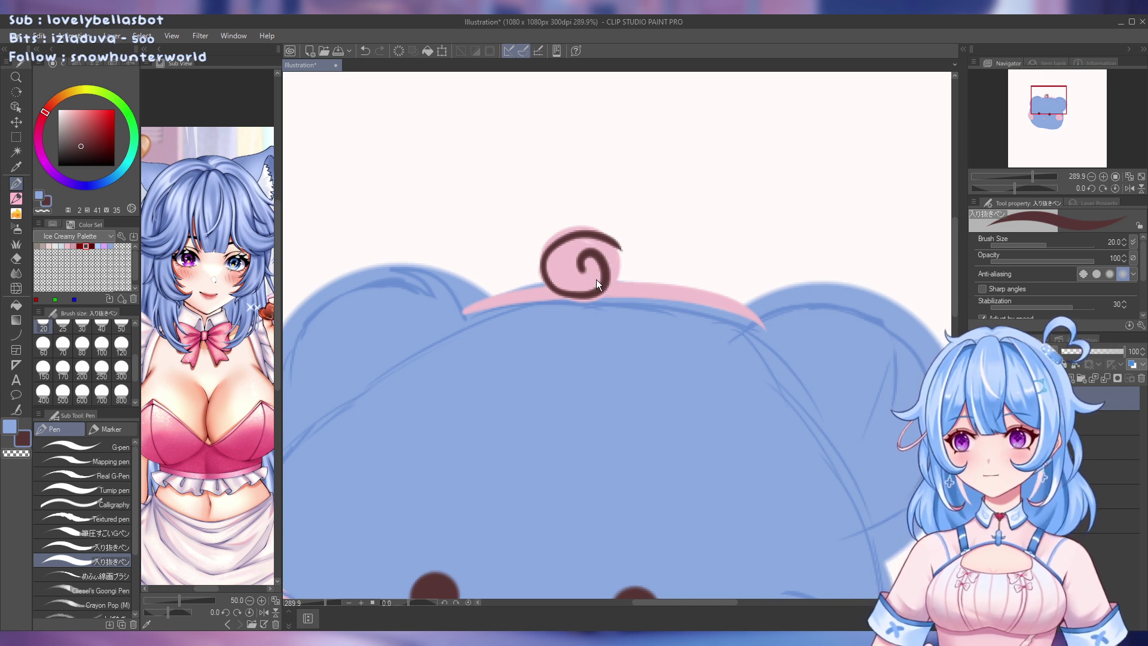
key("ctrl+z")
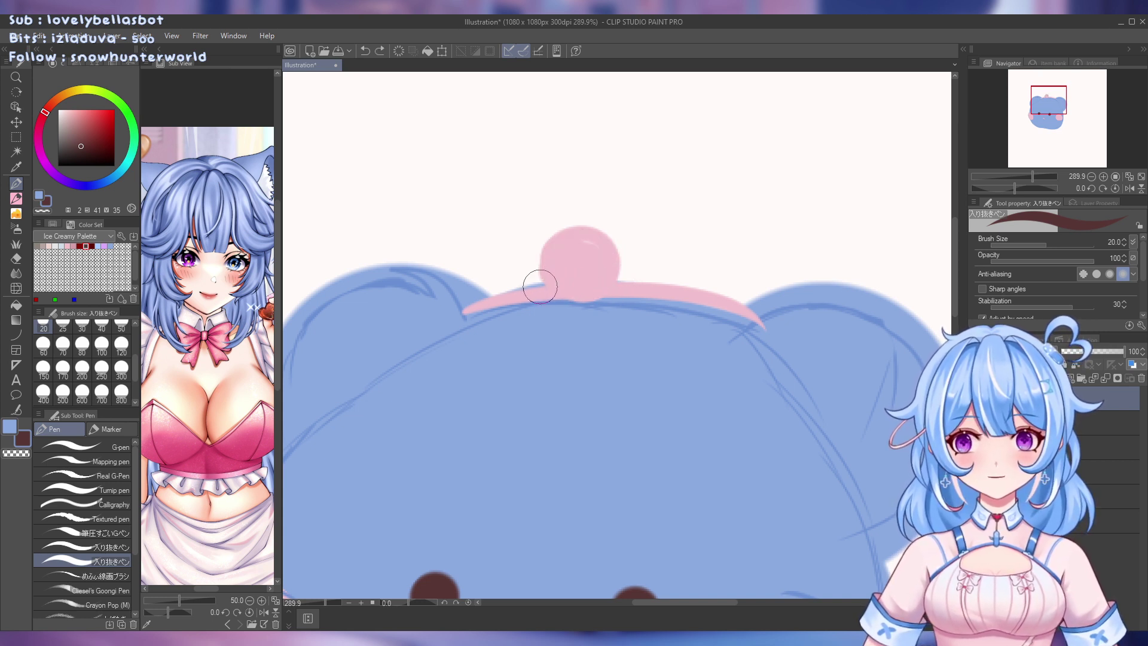
Try a short dark brown curve along the lower edge of the bobble, redrawing it once
left_click_drag(543, 287, 558, 297)
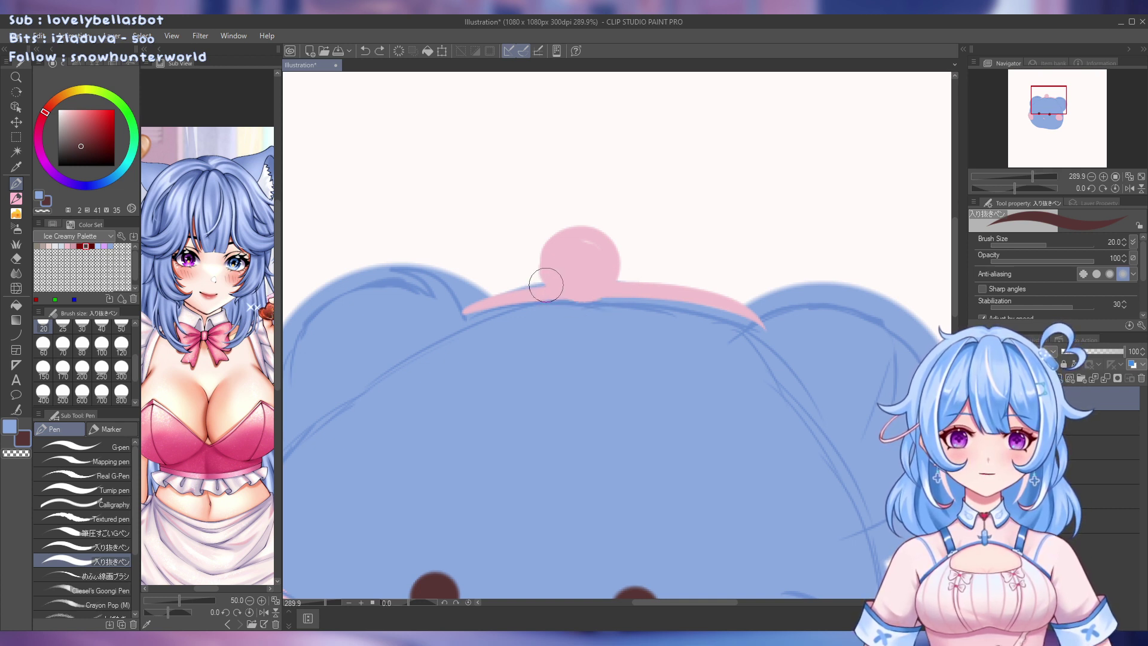
left_click_drag(546, 287, 587, 304)
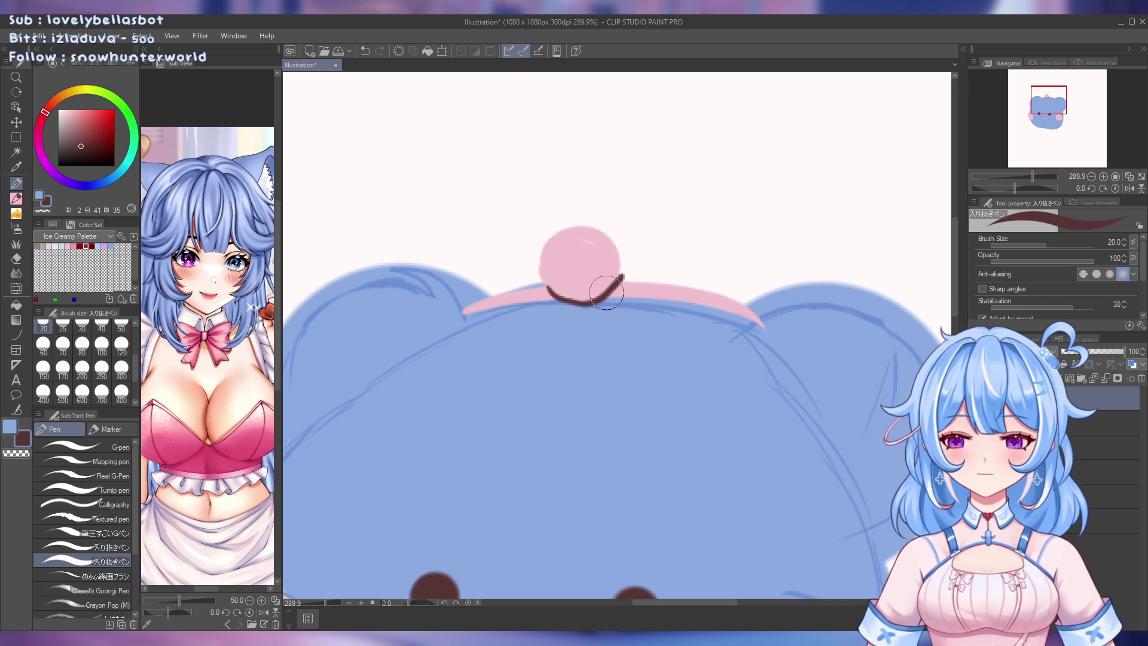
key("ctrl+z")
mouse_move(547, 287)
left_mouse_down()
mouse_move(589, 302)
mouse_move(617, 282)
left_mouse_up()
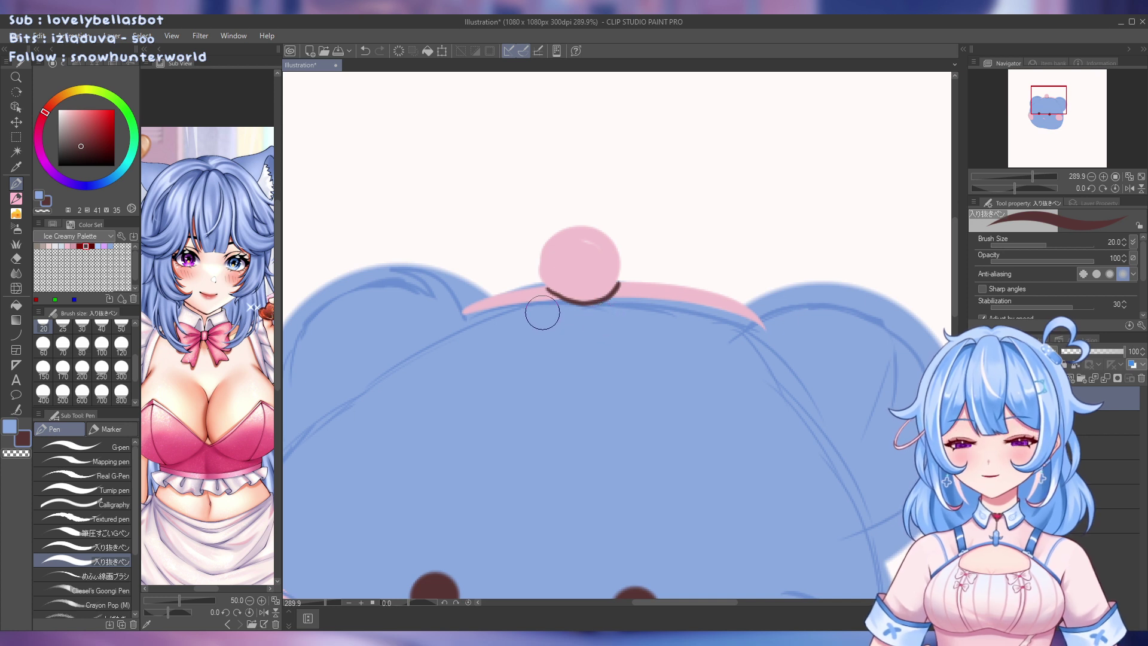
Undo the brown curve together with the pink cap and its bobble
key("ctrl+z")
key("ctrl+z")
key("ctrl+z")
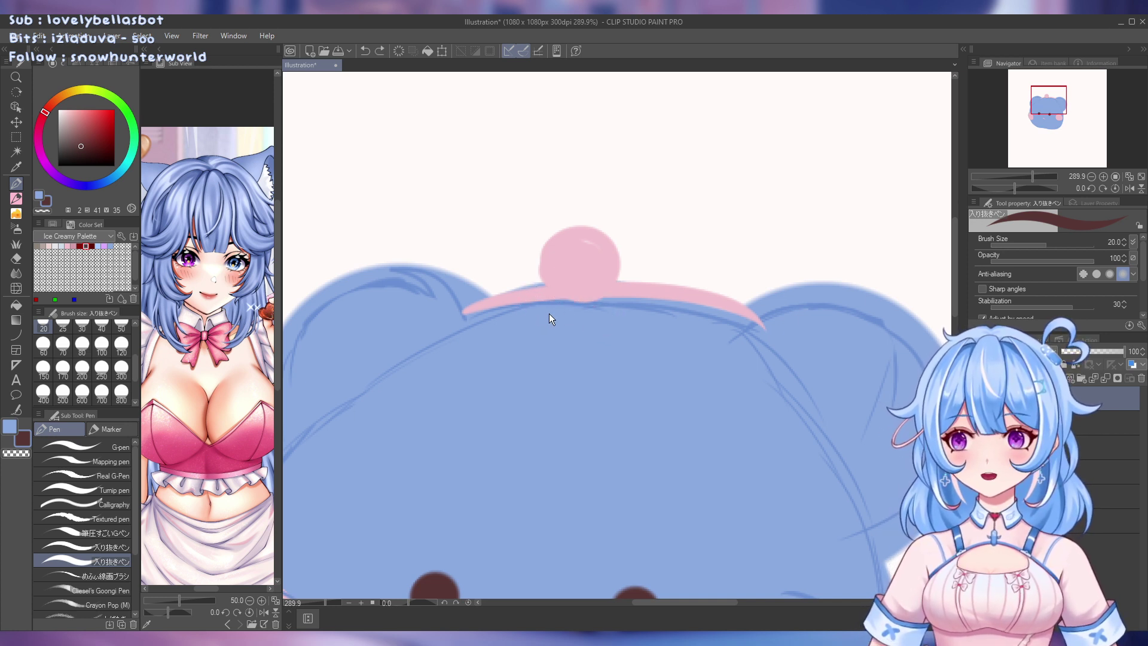
key("ctrl+z")
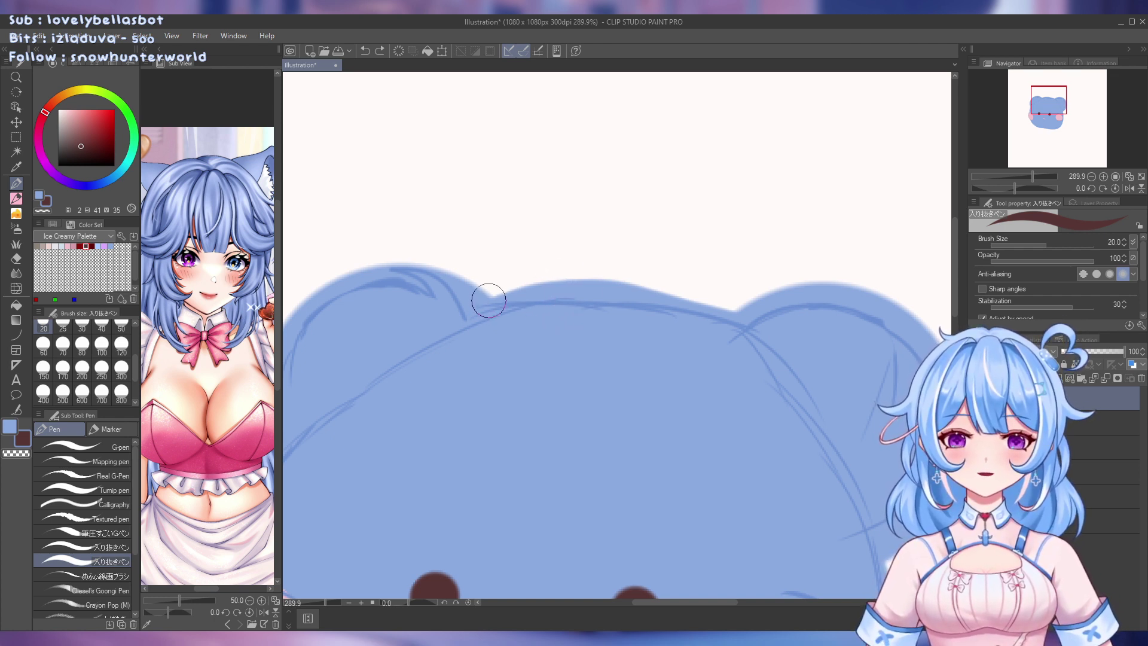
Try a dark brown band along the top of the bear's head between the ears, then undo its strokes
mouse_move(491, 295)
left_mouse_down()
mouse_move(514, 315)
mouse_move(495, 305)
mouse_move(524, 311)
mouse_move(494, 302)
mouse_move(605, 286)
mouse_move(738, 332)
left_mouse_up()
key("ctrl+z")
key("ctrl+z")
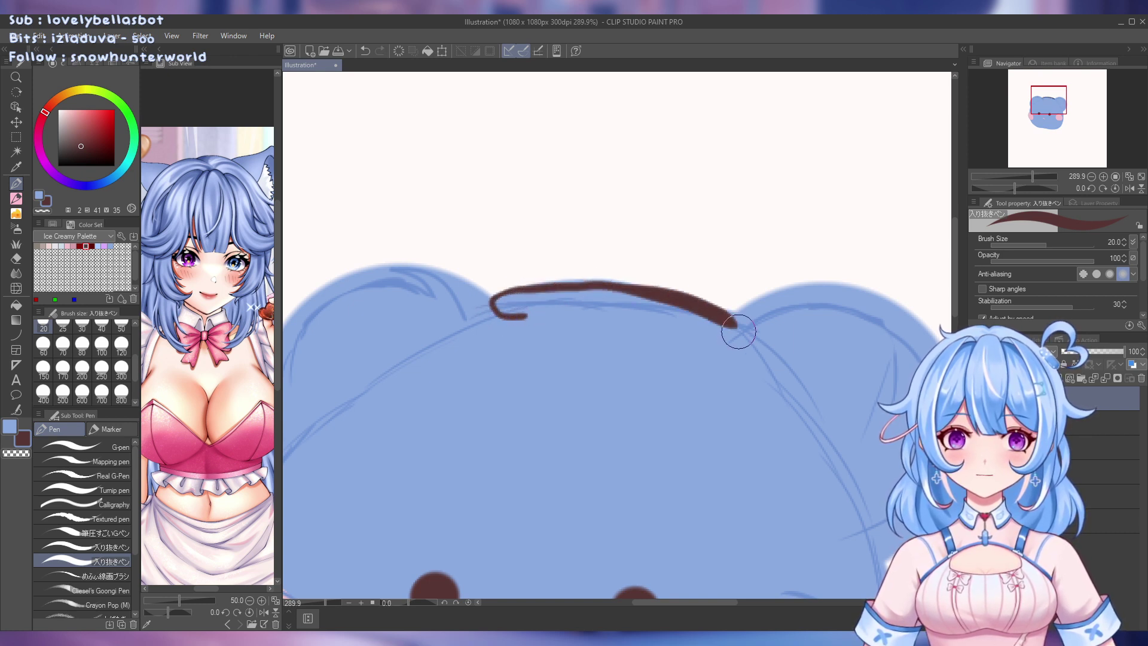
key("ctrl+z")
mouse_move(490, 297)
left_mouse_down()
mouse_move(581, 280)
mouse_move(661, 289)
mouse_move(740, 326)
left_mouse_up()
key("ctrl+z")
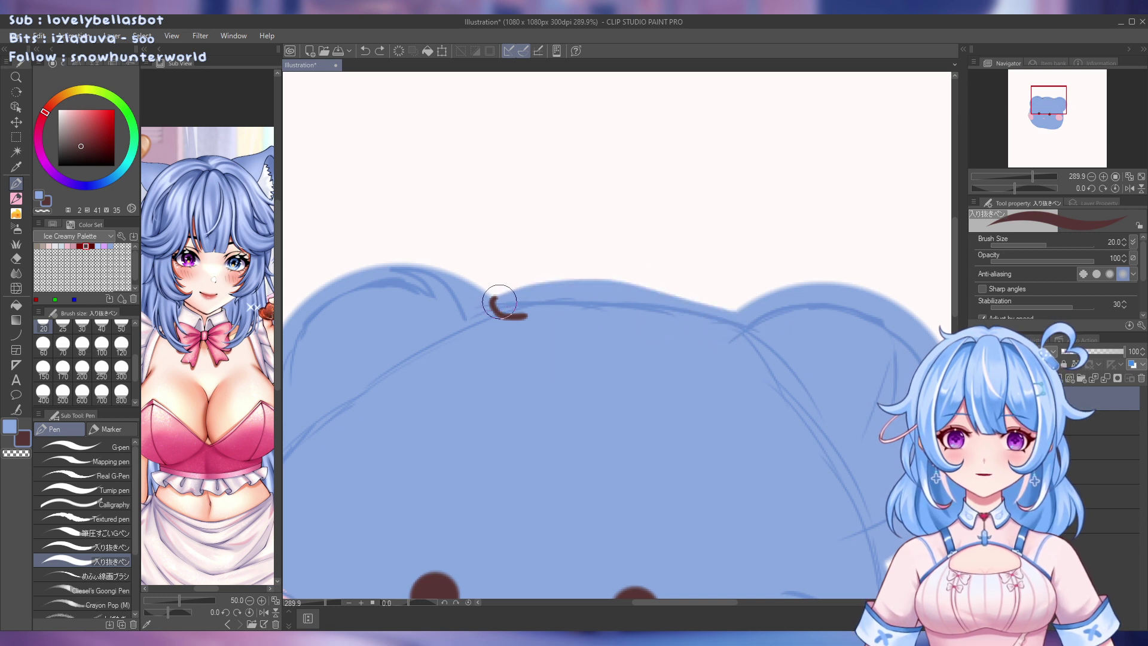
key("ctrl+z")
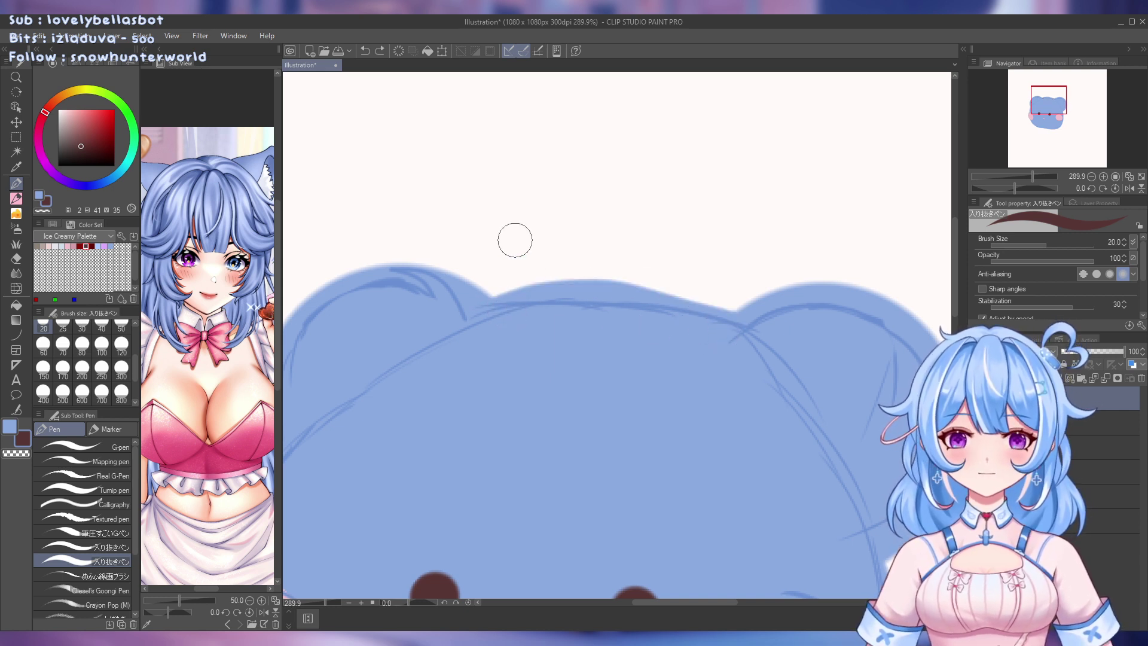
Create a new blank illustration of 1080 x 1080 px at 300 dpi
scroll(514, 239, "down", 5)
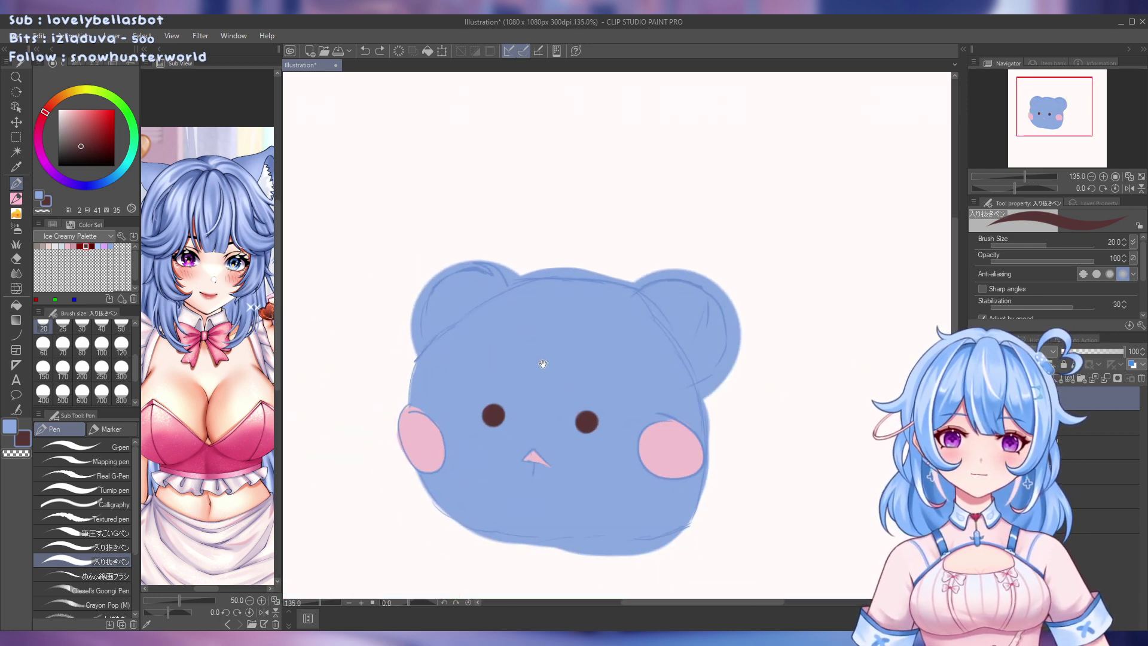
left_click_drag(542, 363, 537, 128)
scroll(536, 273, "down", 3)
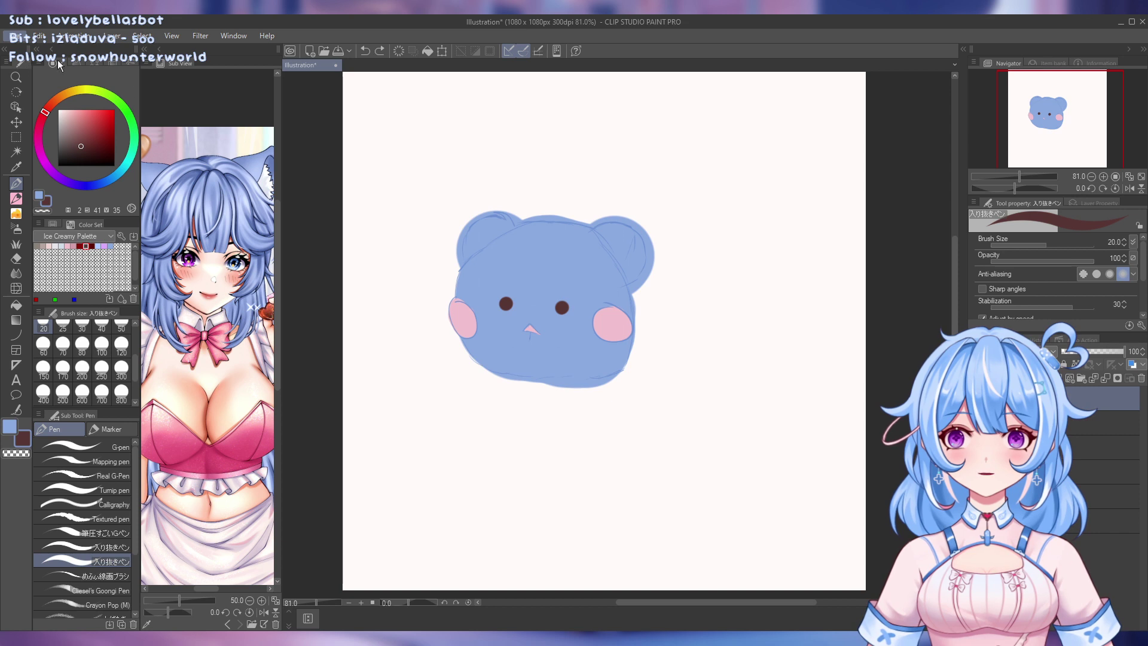
key("Return")
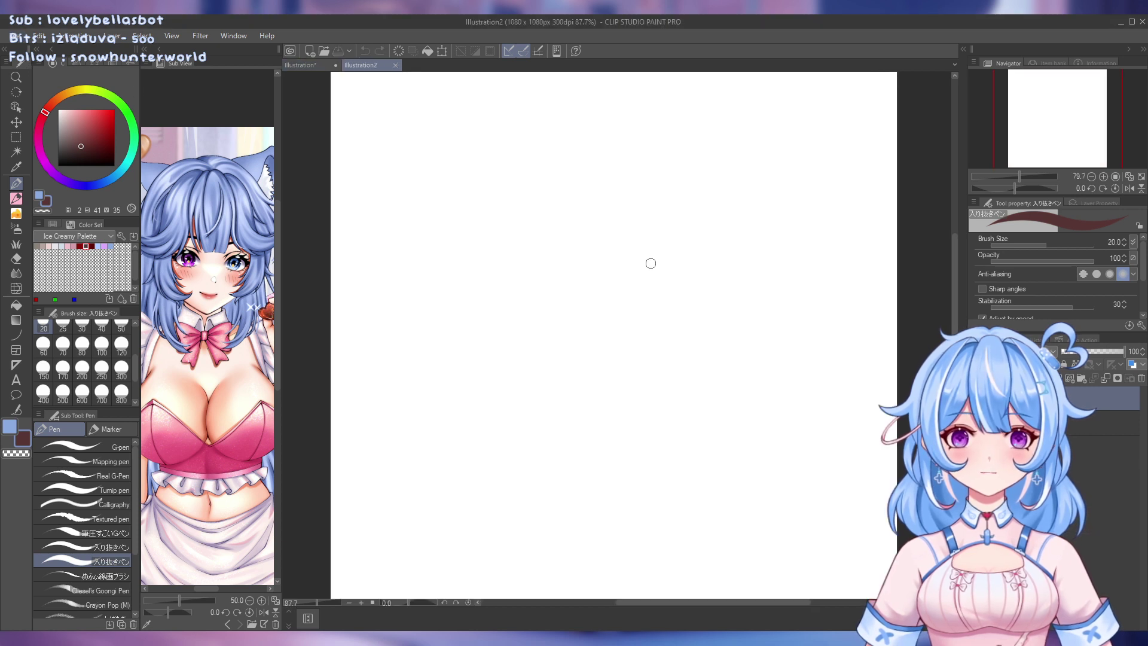
left_click_drag(609, 291, 633, 283)
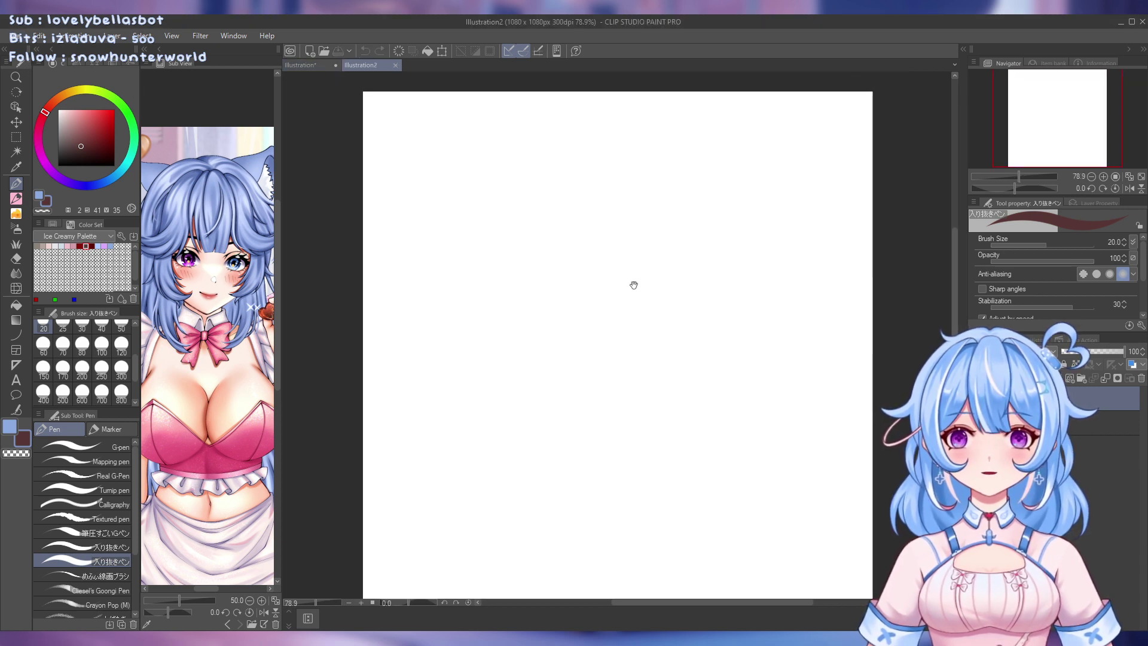
scroll(634, 284, "up", 1)
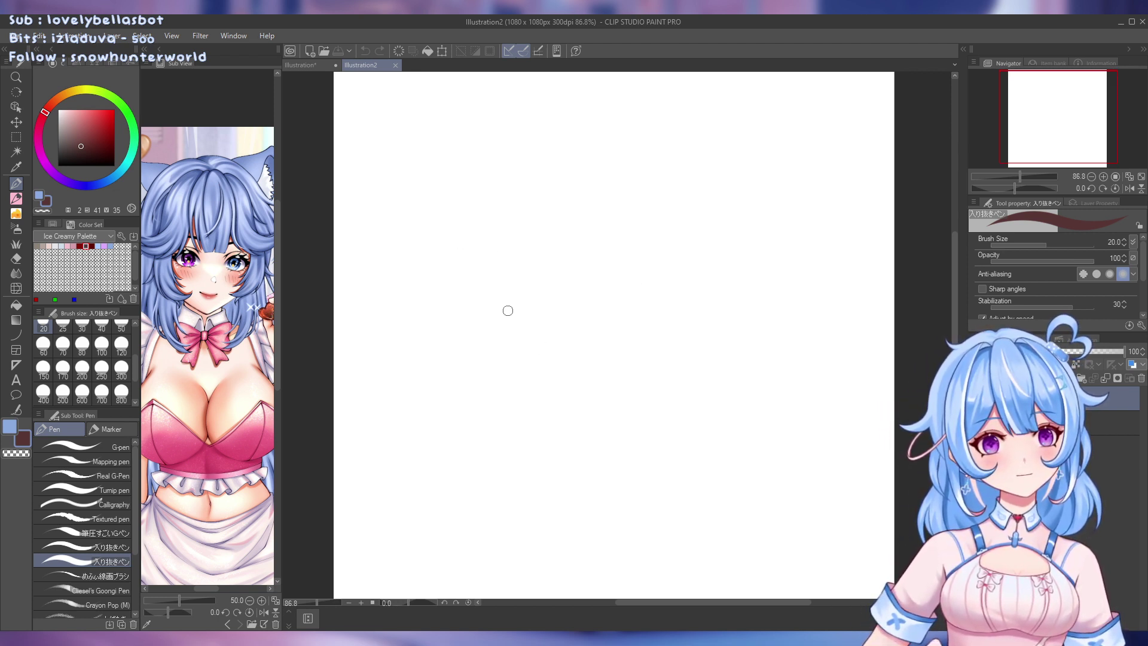
Draw test doodles in dark brown on the blank canvas, a wavy curve, overlapping loops and a small oval, undoing each
mouse_move(508, 310)
left_mouse_down()
mouse_move(595, 275)
mouse_move(639, 167)
left_mouse_up()
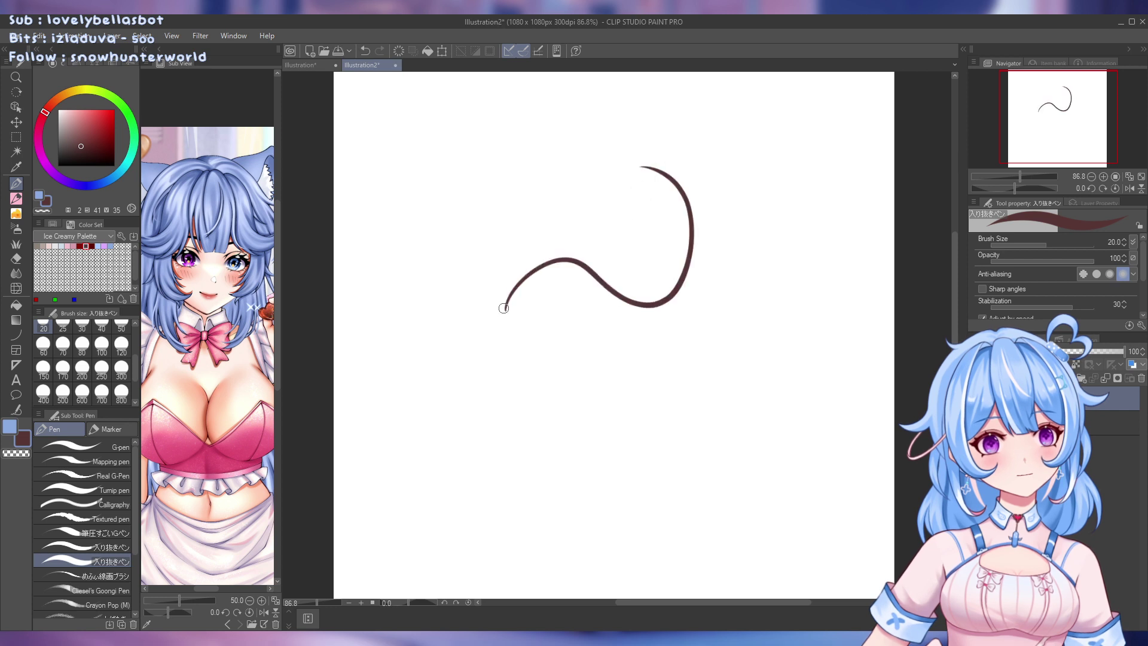
key("ctrl+z")
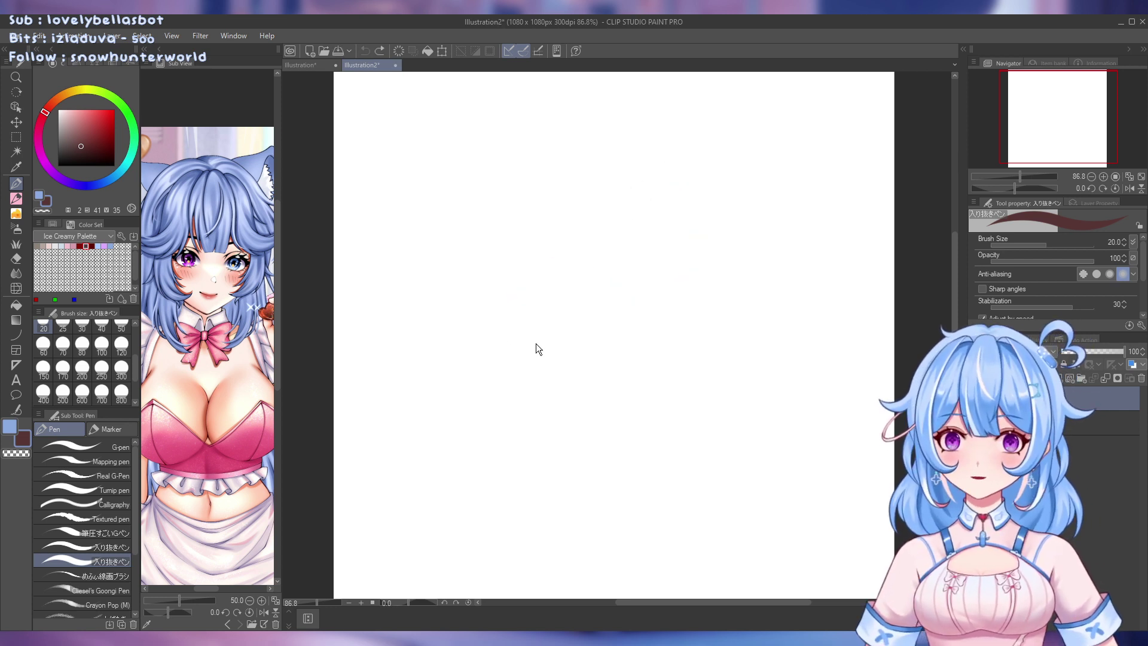
mouse_move(484, 326)
left_mouse_down()
mouse_move(506, 290)
mouse_move(596, 295)
mouse_move(658, 244)
mouse_move(630, 195)
mouse_move(599, 212)
mouse_move(574, 271)
mouse_move(534, 296)
mouse_move(536, 328)
mouse_move(569, 346)
mouse_move(607, 344)
mouse_move(658, 295)
mouse_move(685, 320)
mouse_move(687, 358)
mouse_move(634, 370)
mouse_move(614, 343)
mouse_move(573, 384)
mouse_move(504, 376)
mouse_move(484, 323)
mouse_move(485, 258)
mouse_move(624, 169)
mouse_move(686, 218)
mouse_move(689, 320)
left_mouse_up()
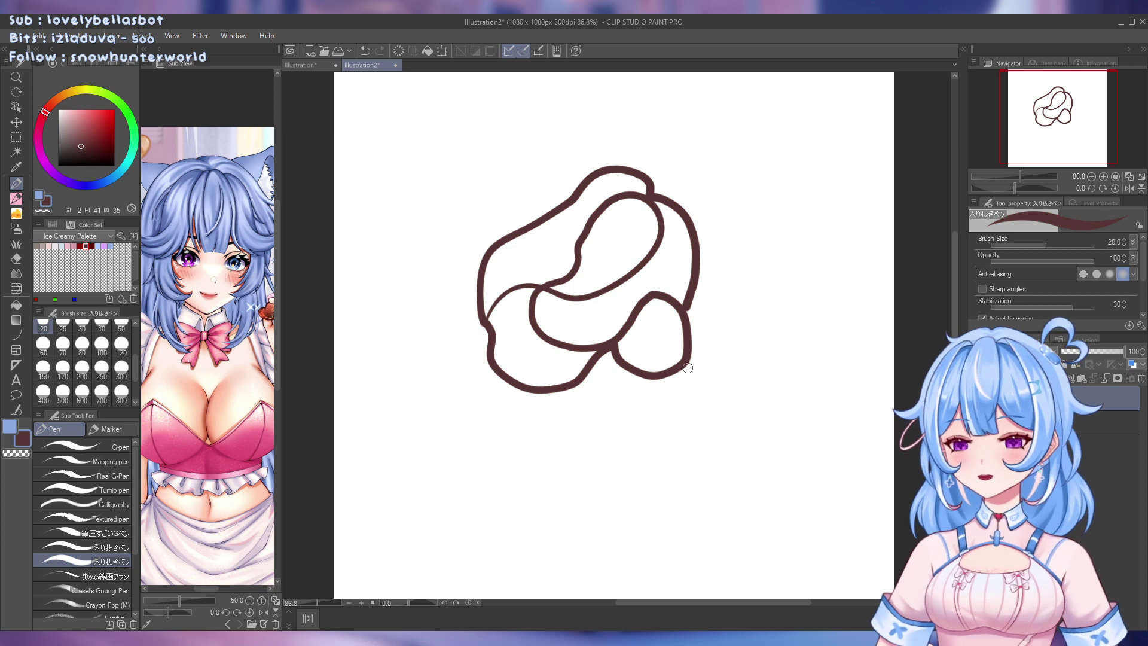
key("ctrl+z")
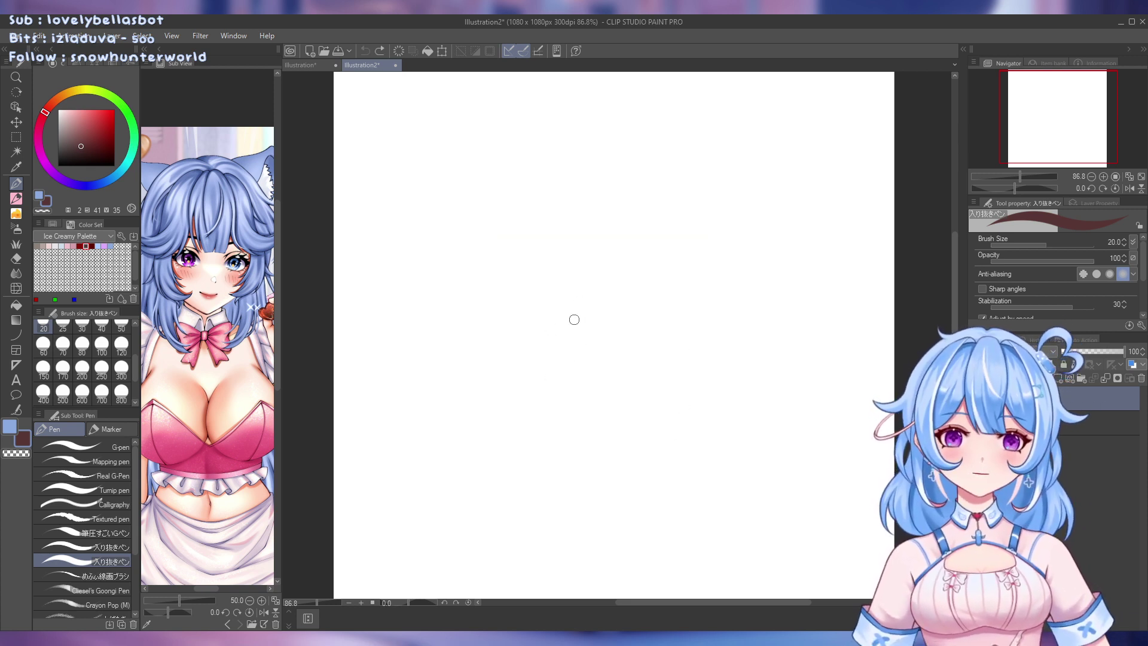
mouse_move(573, 319)
left_mouse_down()
mouse_move(589, 283)
mouse_move(631, 295)
mouse_move(573, 319)
left_mouse_up()
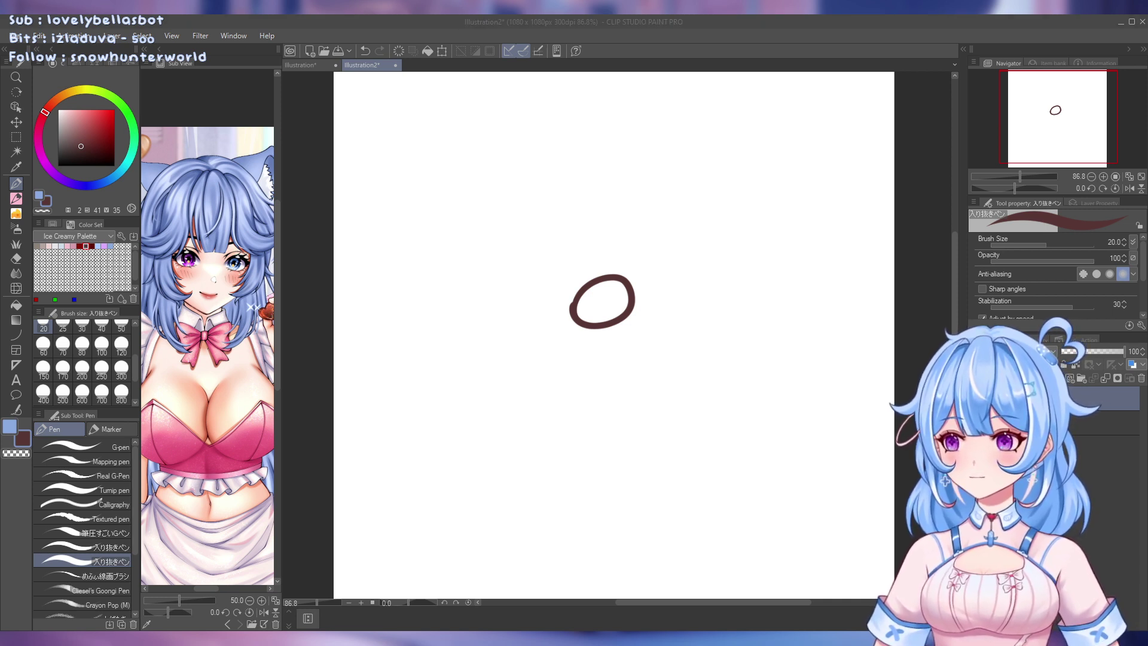
left_click(682, 313)
key("ctrl+z")
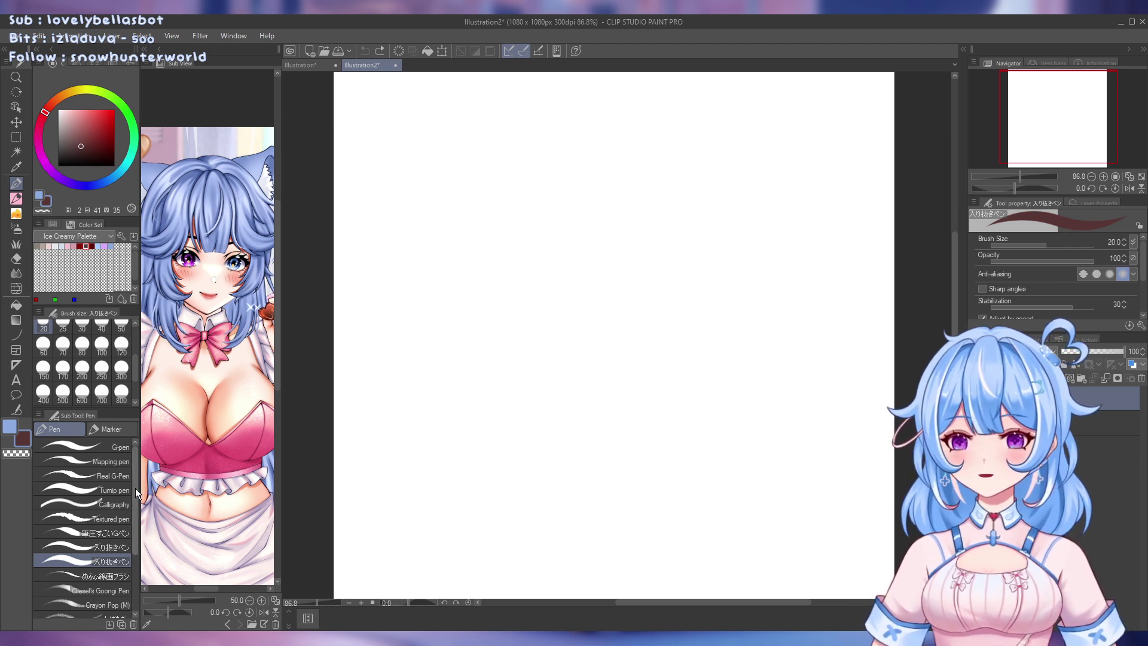
Try one stroke each with the Crayon Pop (M) and Lineart Thicc pens, undoing both
scroll(135, 490, "down", 3)
left_click(113, 544)
left_click(112, 518)
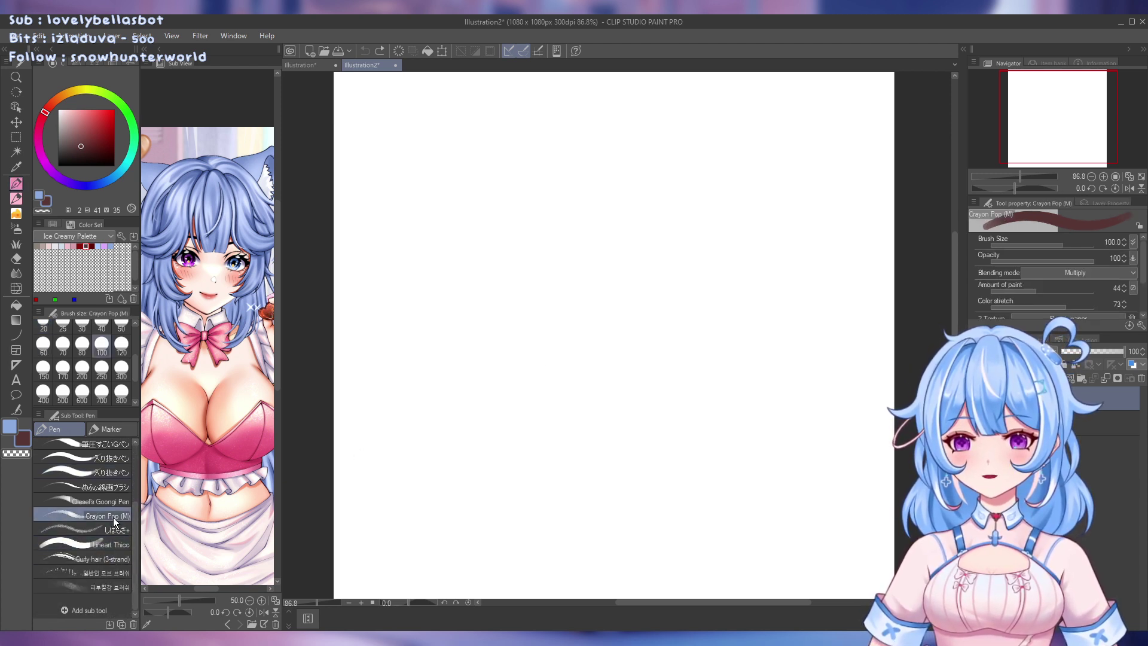
mouse_move(607, 358)
left_mouse_down()
mouse_move(603, 307)
mouse_move(695, 327)
mouse_move(589, 419)
left_mouse_up()
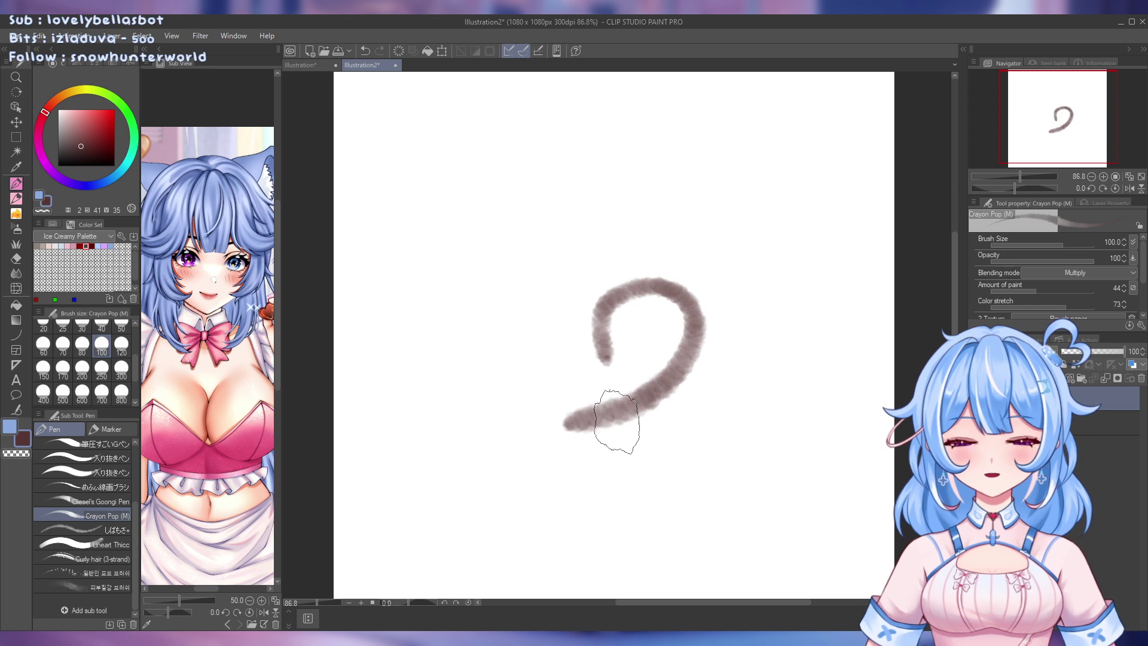
key("ctrl+z")
left_click(106, 543)
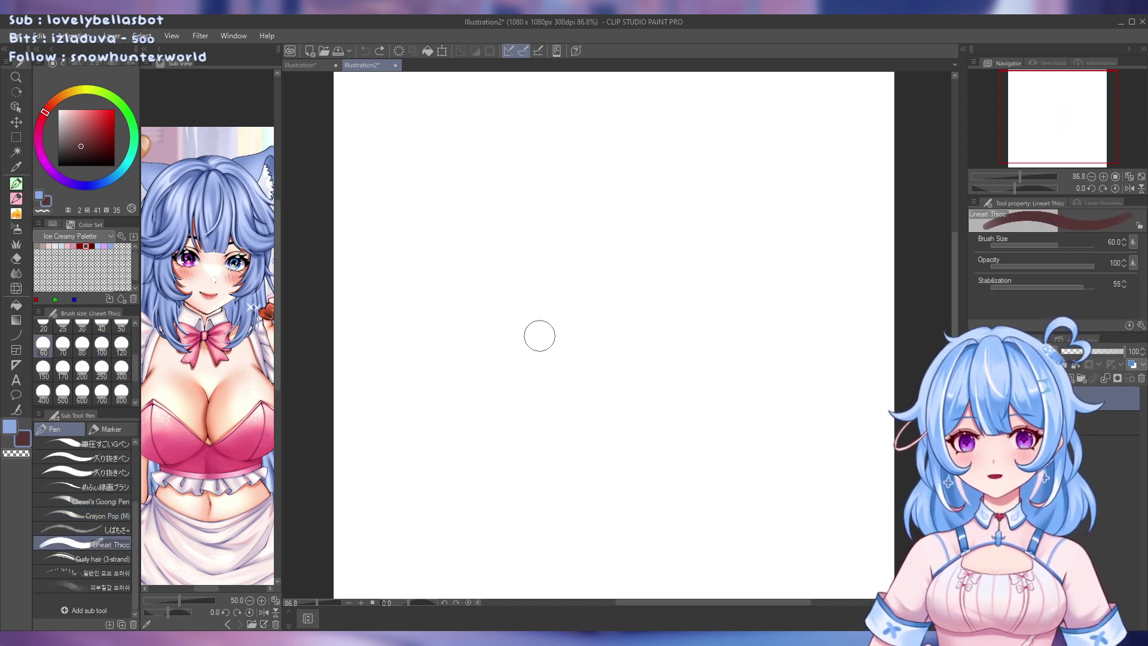
mouse_move(538, 334)
left_mouse_down()
mouse_move(595, 321)
mouse_move(561, 370)
mouse_move(501, 390)
left_mouse_up()
key("ctrl+z")
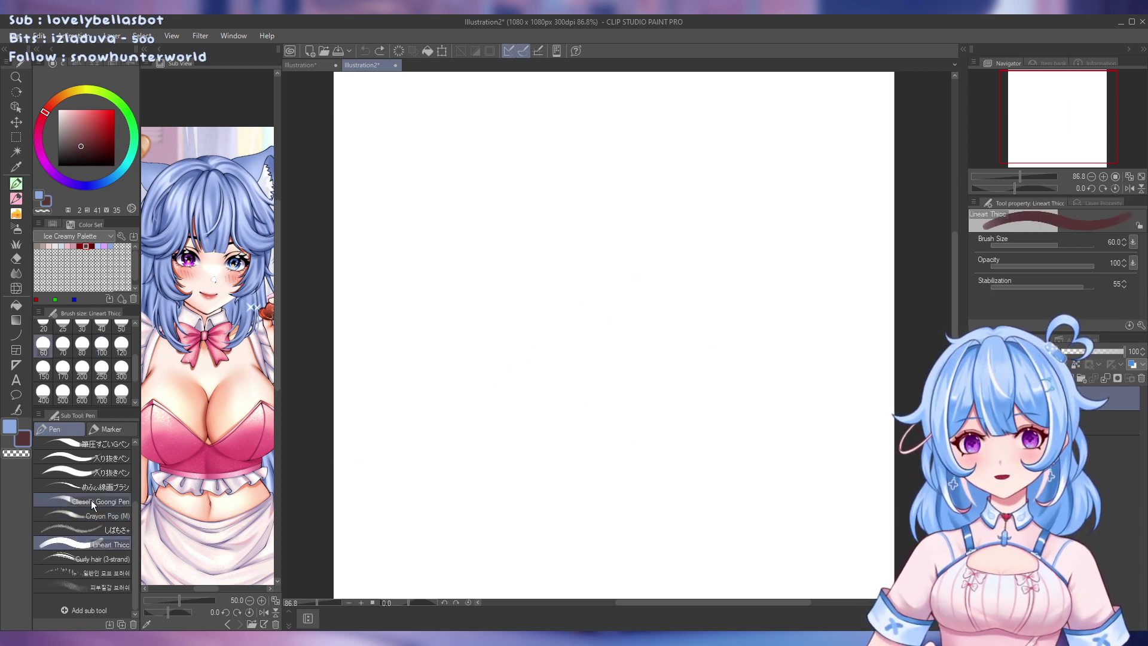
Switch to the G-pen in light blue at brush size 20, undoing the test strokes
scroll(126, 514, "up", 3)
left_click(122, 450)
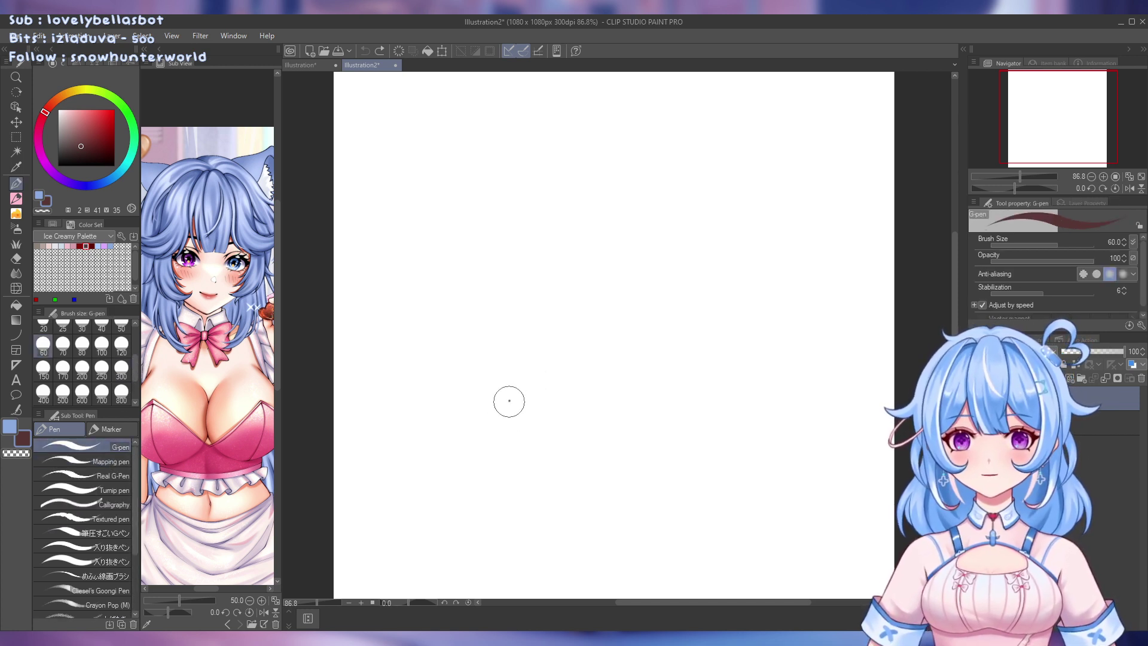
mouse_move(507, 399)
left_mouse_down()
mouse_move(532, 384)
mouse_move(570, 413)
mouse_move(600, 411)
left_mouse_up()
key("ctrl+z")
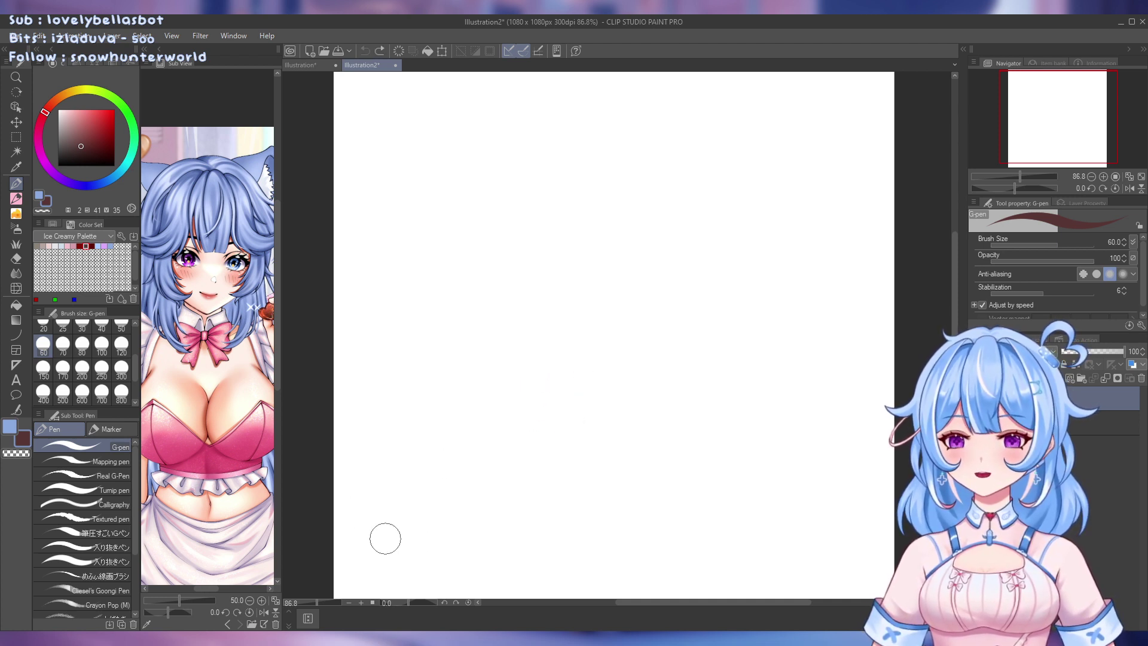
left_click(38, 196)
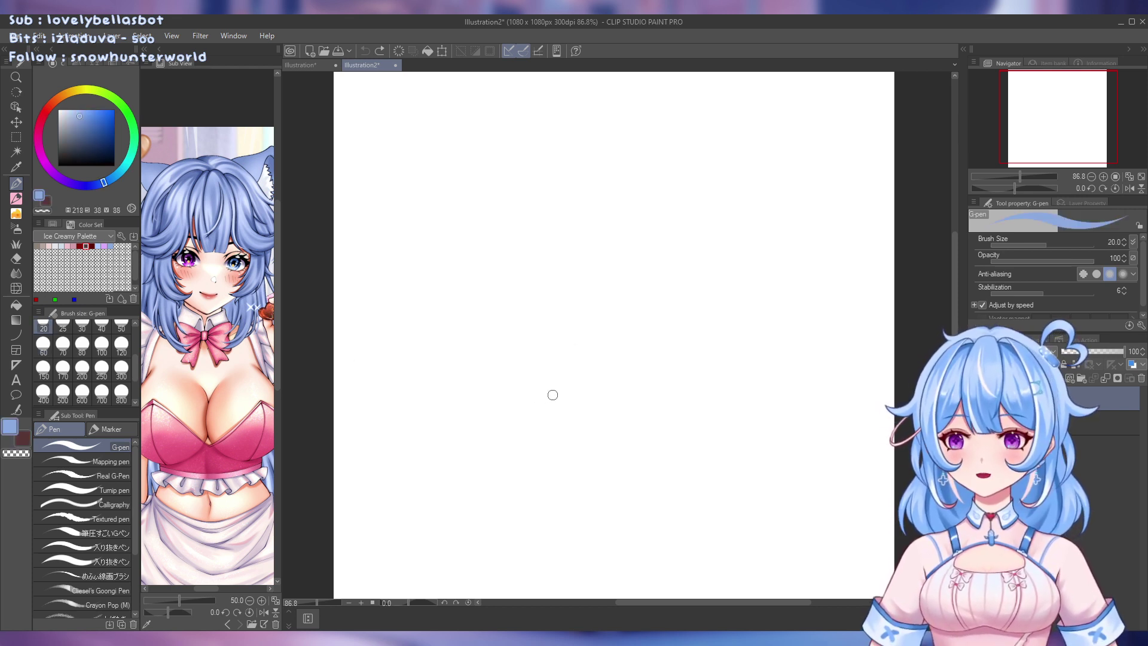
mouse_move(543, 391)
left_mouse_down()
mouse_move(561, 368)
mouse_move(578, 427)
mouse_move(635, 417)
mouse_move(621, 386)
mouse_move(619, 429)
left_mouse_up()
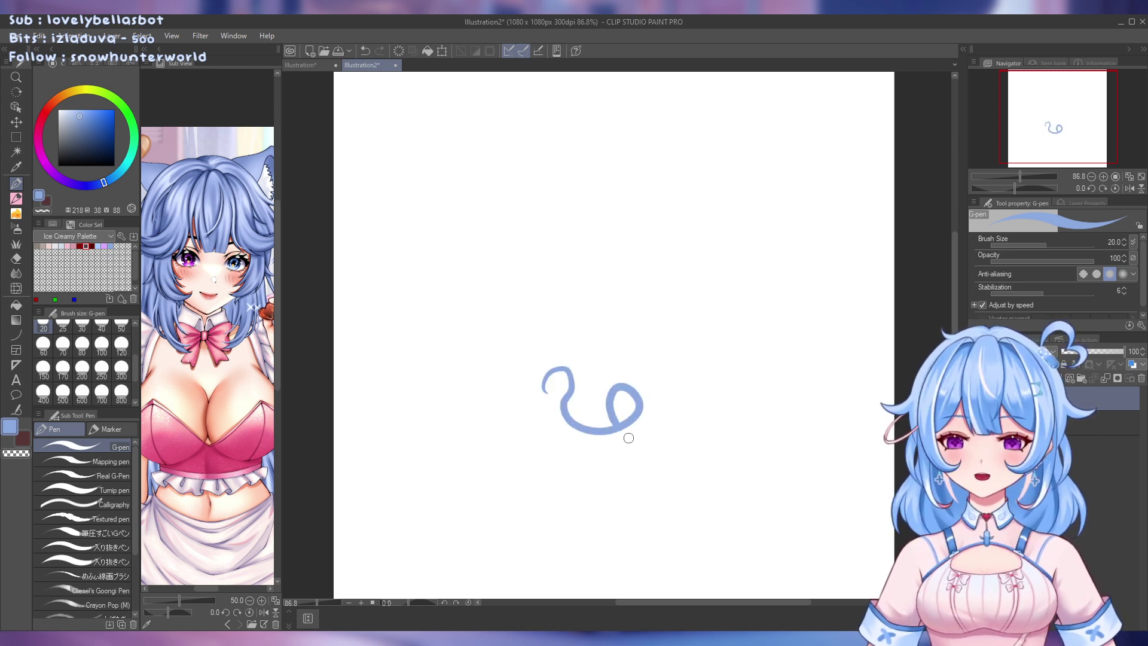
key("ctrl+z")
Draw a light blue creature with a small round head, one eye, a knobbed antenna, a curved neck and a large round body
mouse_move(512, 348)
left_mouse_down()
mouse_move(531, 365)
mouse_move(542, 357)
mouse_move(532, 343)
mouse_move(513, 345)
mouse_move(581, 329)
mouse_move(639, 359)
left_mouse_up()
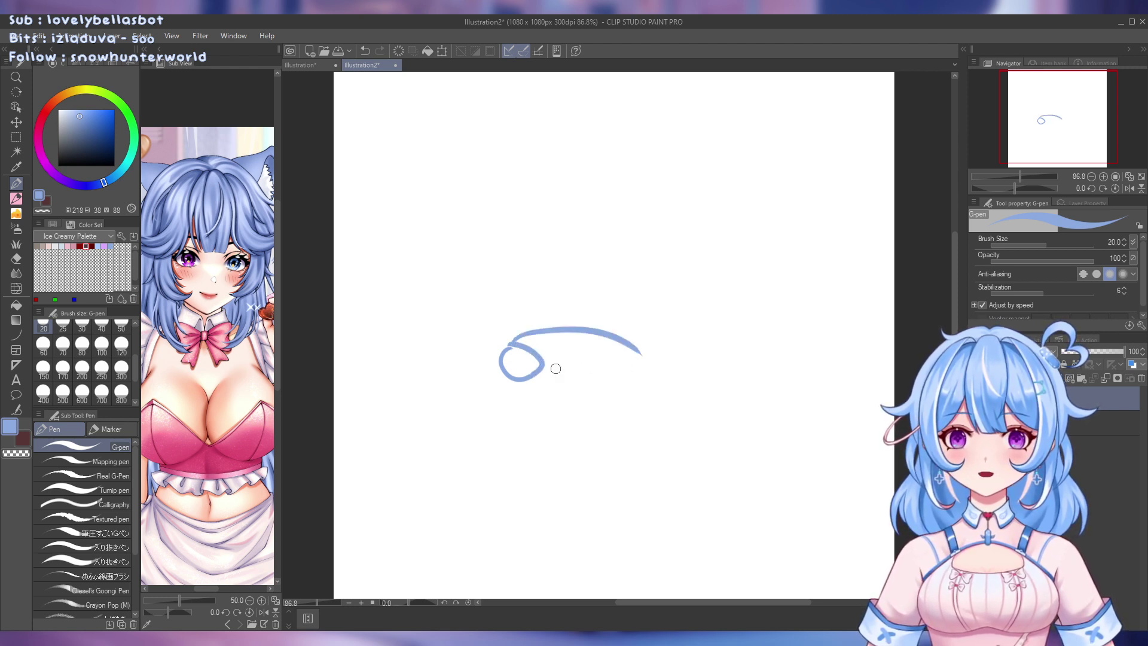
left_click_drag(543, 366, 646, 443)
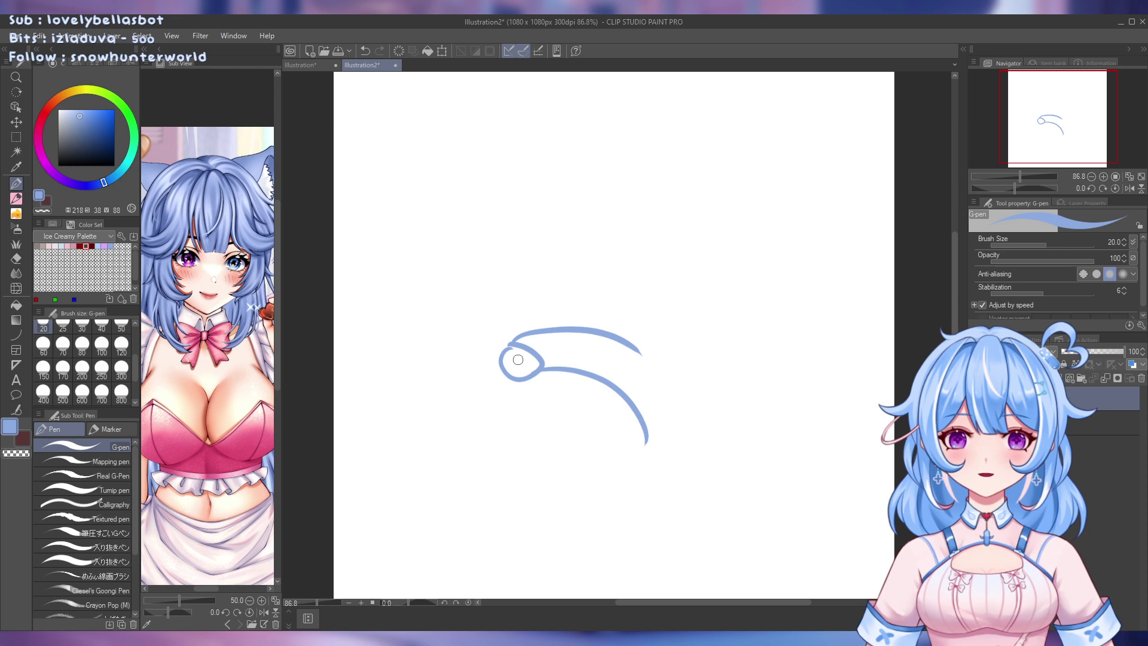
left_click_drag(508, 346, 478, 340)
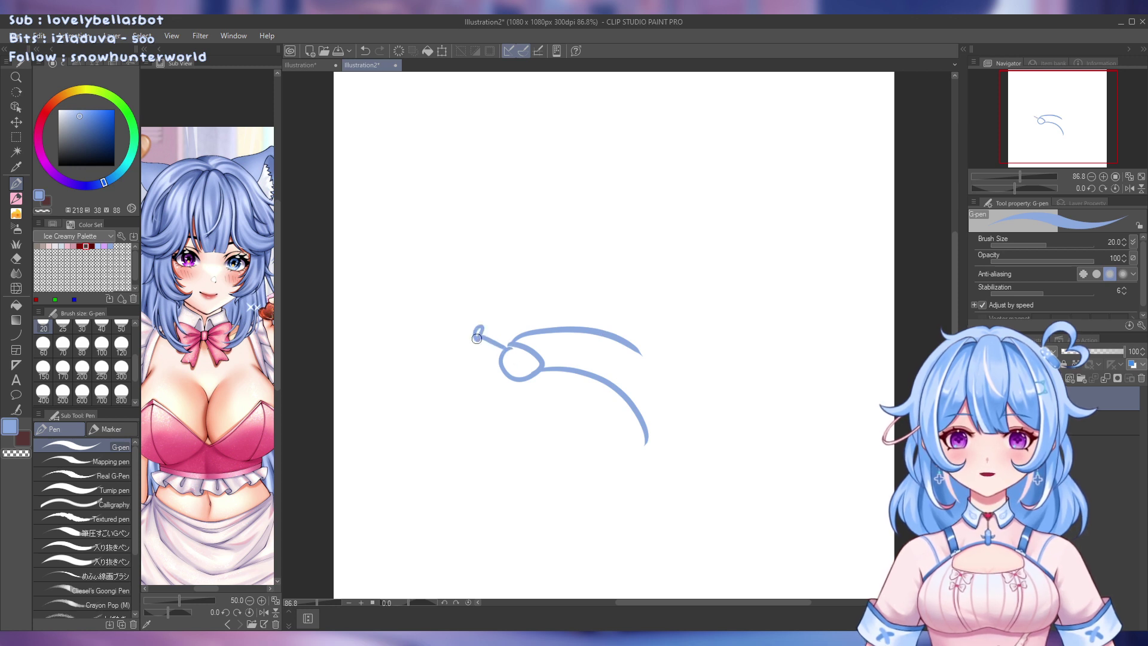
left_click(512, 360)
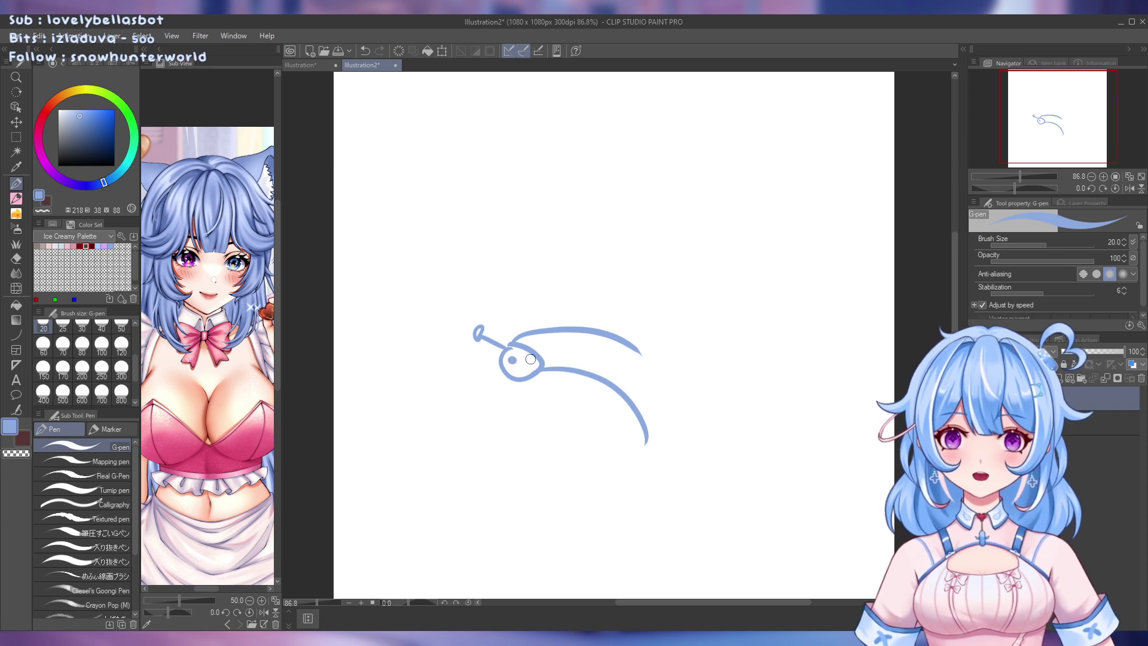
mouse_move(641, 353)
left_mouse_down()
mouse_move(645, 326)
mouse_move(805, 335)
mouse_move(724, 459)
mouse_move(658, 439)
left_mouse_up()
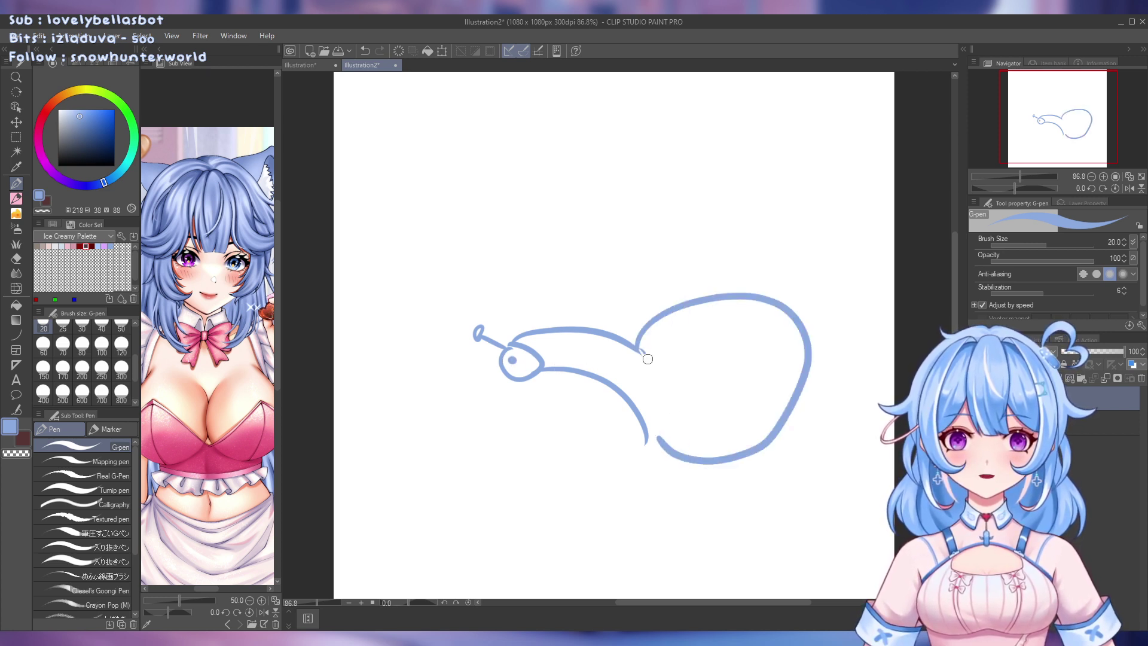
left_click_drag(646, 355, 651, 429)
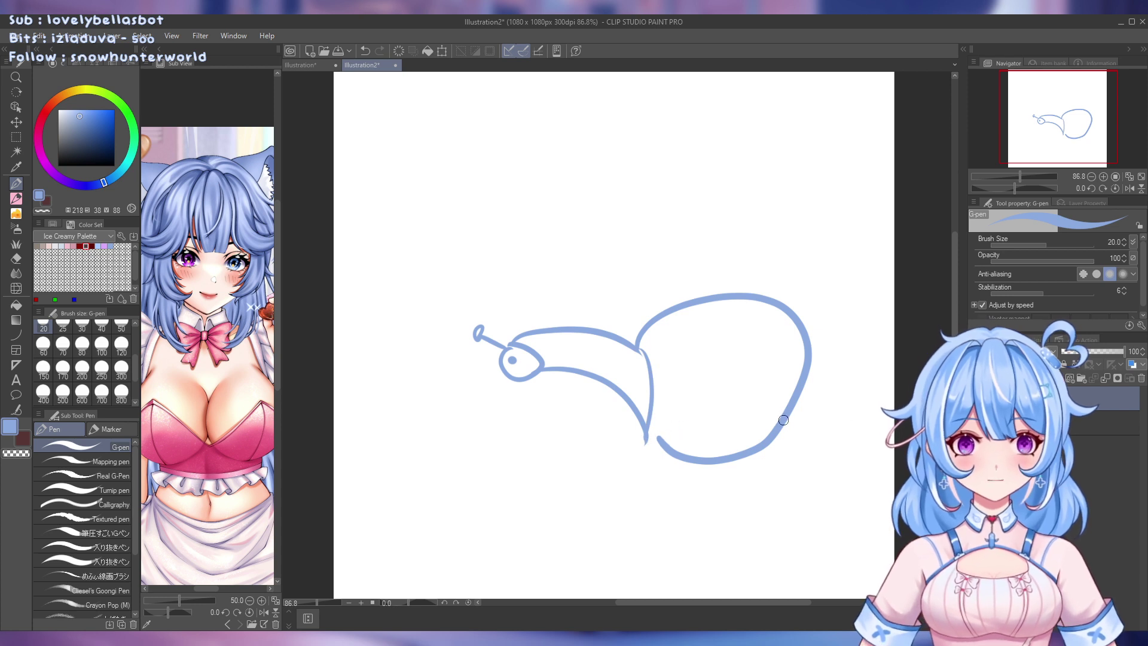
Draw a small pointed tail at the body's lower right edge, undoing the first rounded version
left_click_drag(783, 420, 857, 415)
left_click_drag(770, 447, 858, 425)
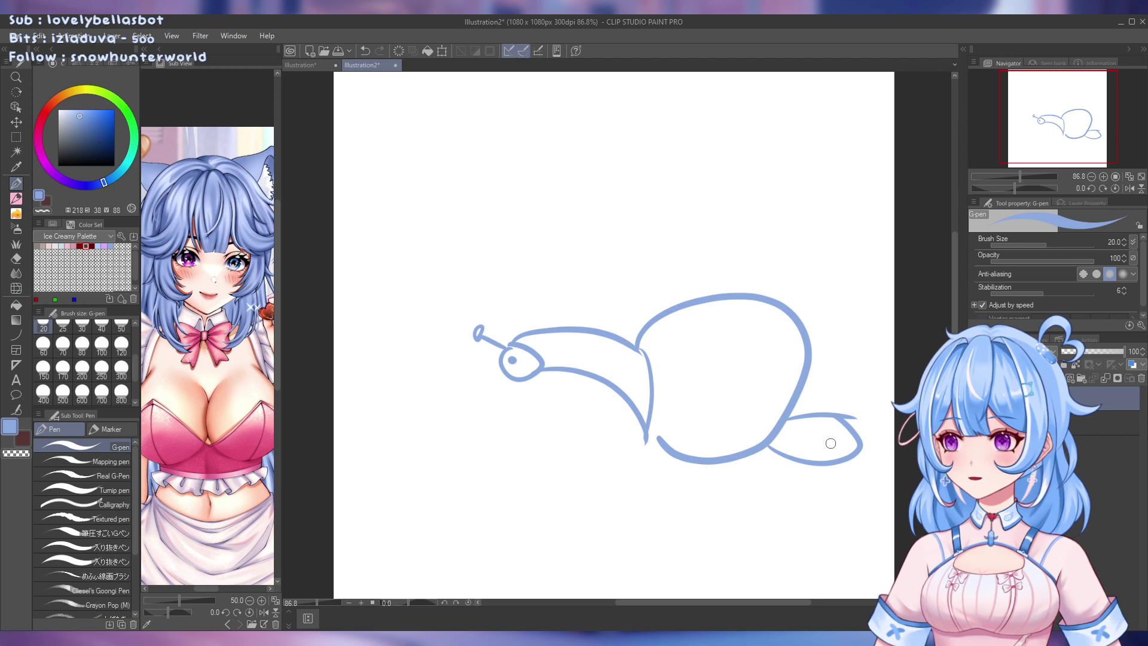
key("ctrl+z")
key("ctrl+z")
left_click_drag(771, 445, 855, 439)
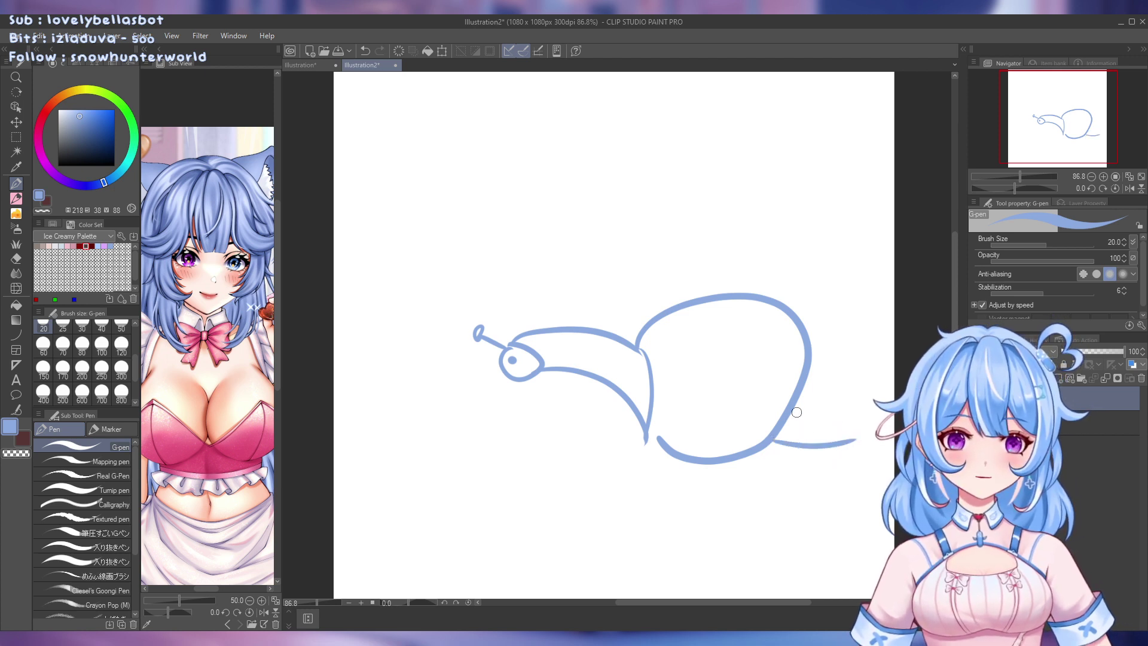
left_click_drag(796, 412, 850, 434)
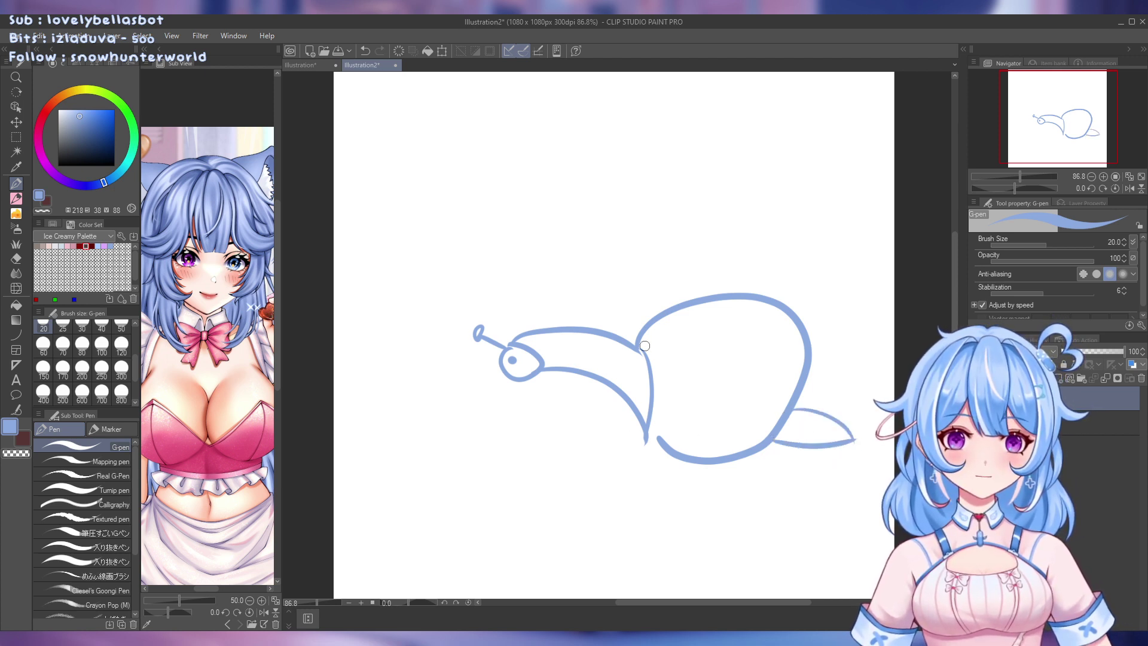
Redraw the body's front edge below the neck and erase the overlapping inner lines with the Hard eraser
mouse_move(640, 348)
left_mouse_down()
mouse_move(636, 425)
mouse_move(689, 454)
left_mouse_up()
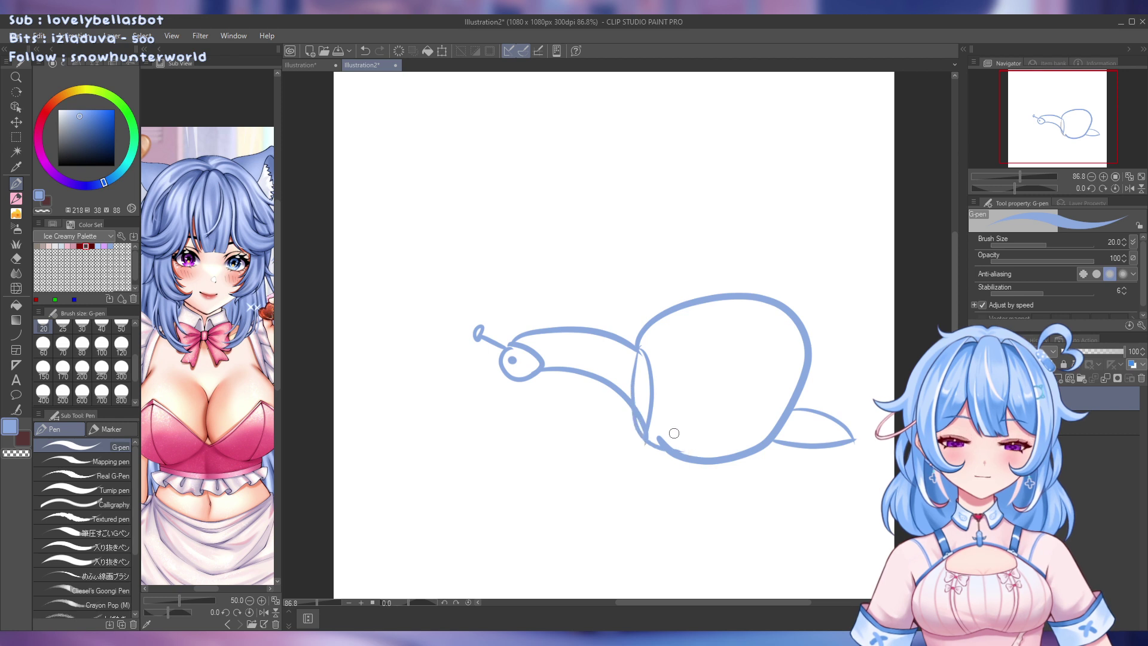
key("e")
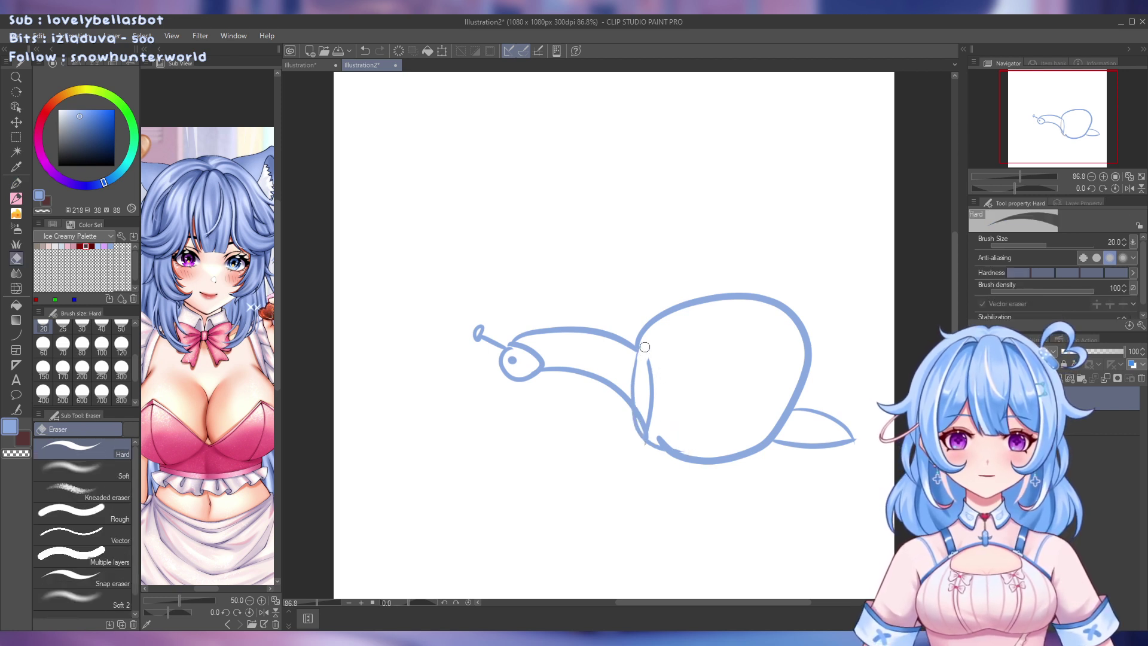
mouse_move(645, 347)
left_mouse_down()
mouse_move(652, 408)
mouse_move(642, 396)
mouse_move(638, 406)
mouse_move(668, 441)
left_mouse_up()
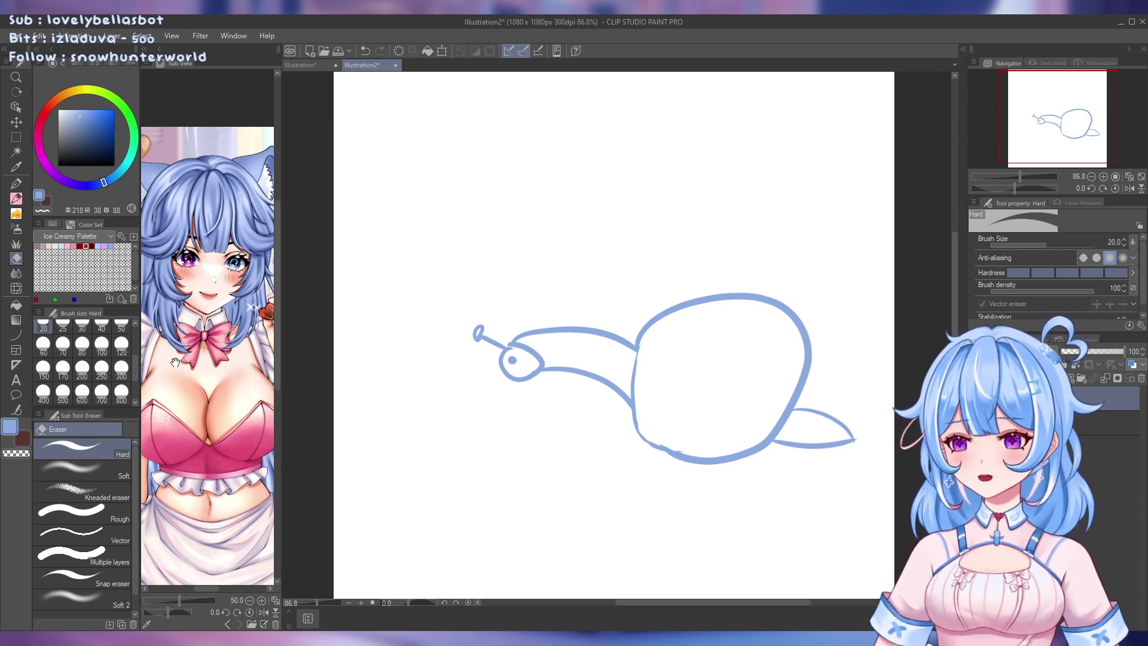
Erase the whole drawing with the Hard eraser at size 1700, and set the eraser size to 150
scroll(134, 375, "down", 3)
left_click(121, 374)
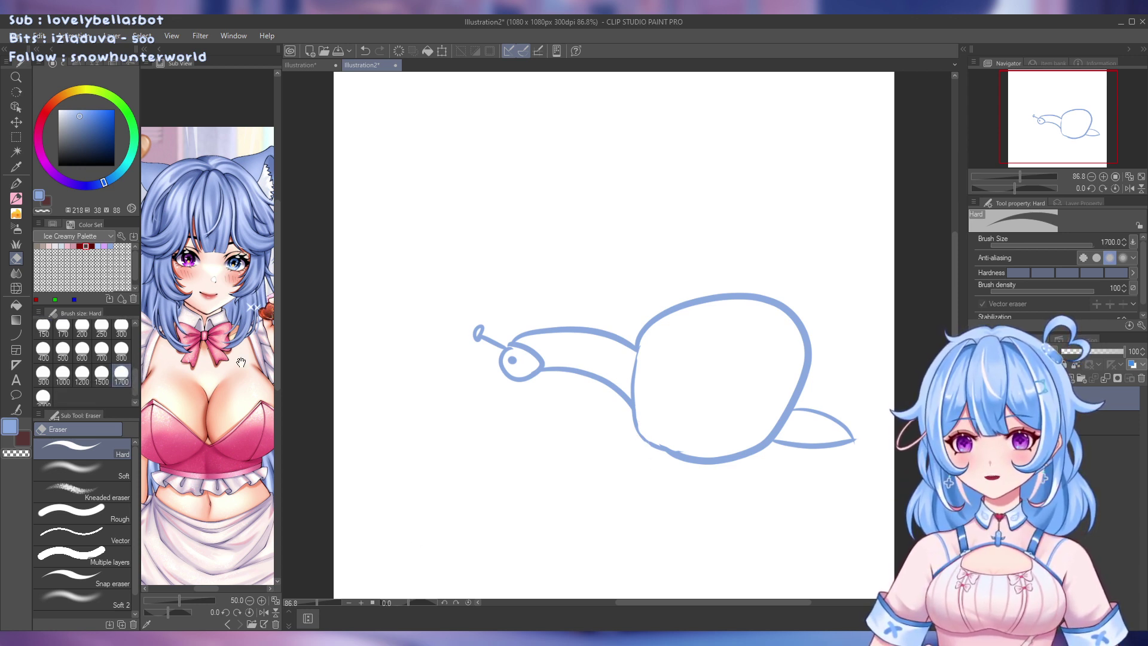
mouse_move(618, 455)
left_mouse_down()
mouse_move(586, 478)
mouse_move(478, 406)
left_mouse_up()
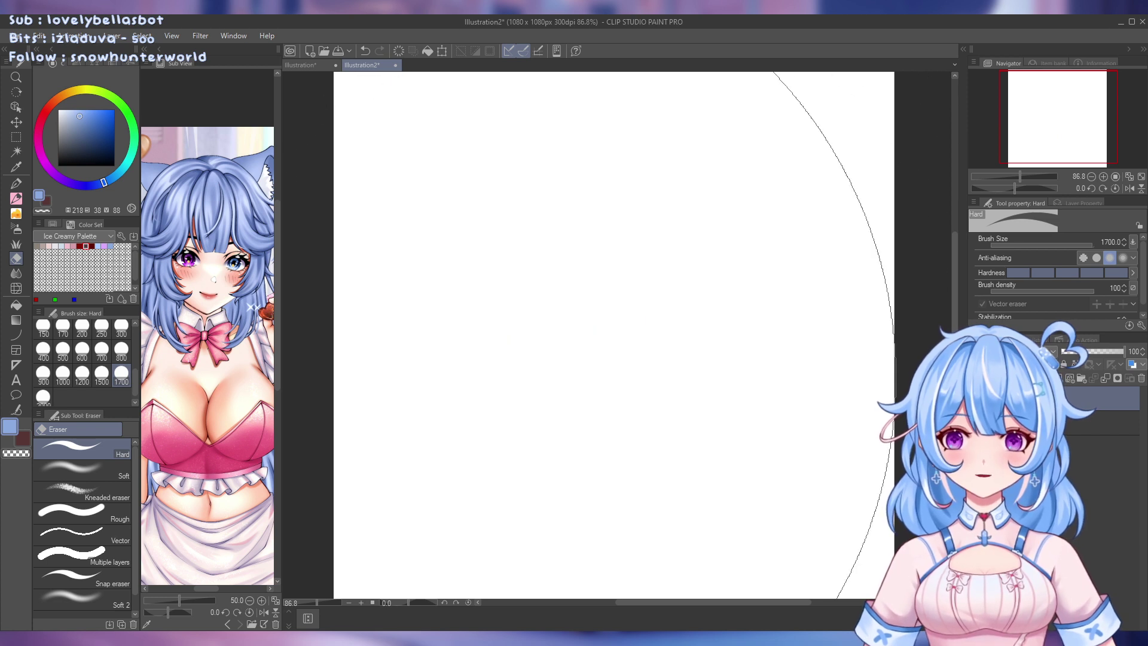
left_click(43, 326)
scroll(136, 377, "up", 2)
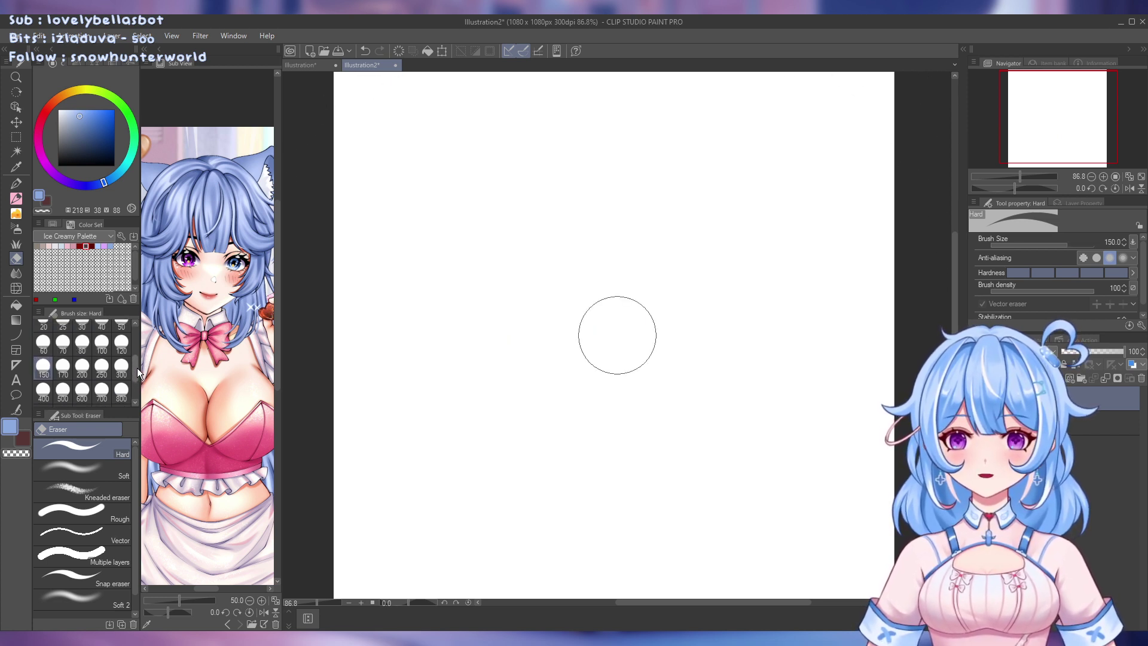
Draw a horizontal oval body in light blue with the G-pen near the middle of the canvas
left_click(19, 186)
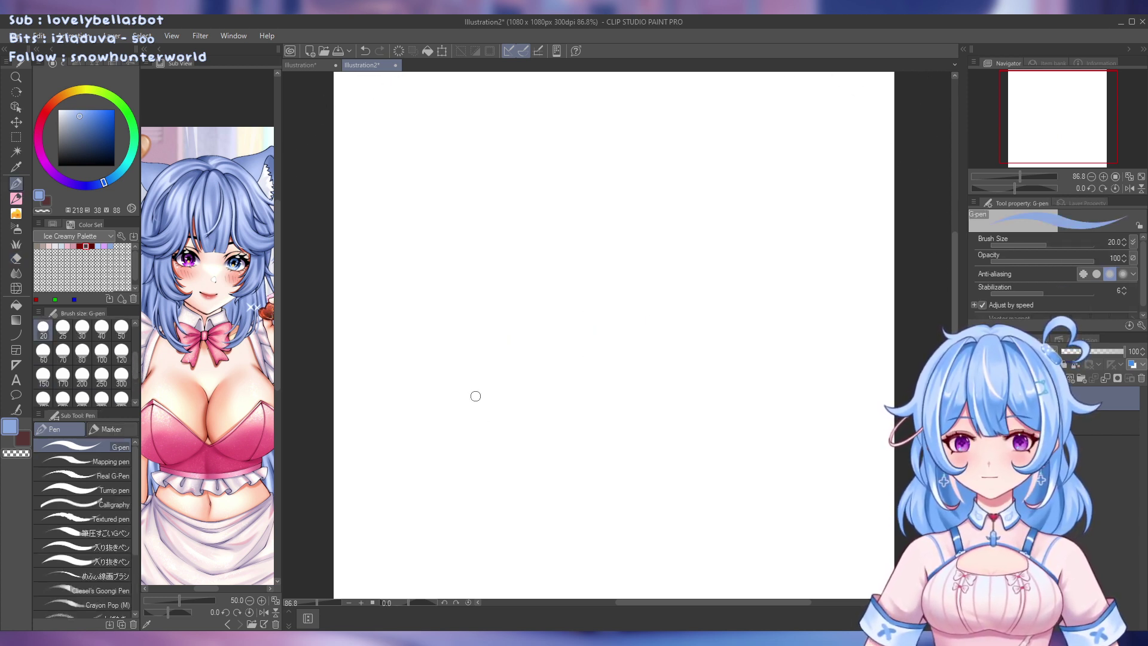
mouse_move(640, 347)
left_mouse_down()
mouse_move(572, 351)
mouse_move(705, 391)
mouse_move(570, 359)
mouse_move(638, 325)
mouse_move(608, 329)
left_mouse_up()
key("ctrl+z")
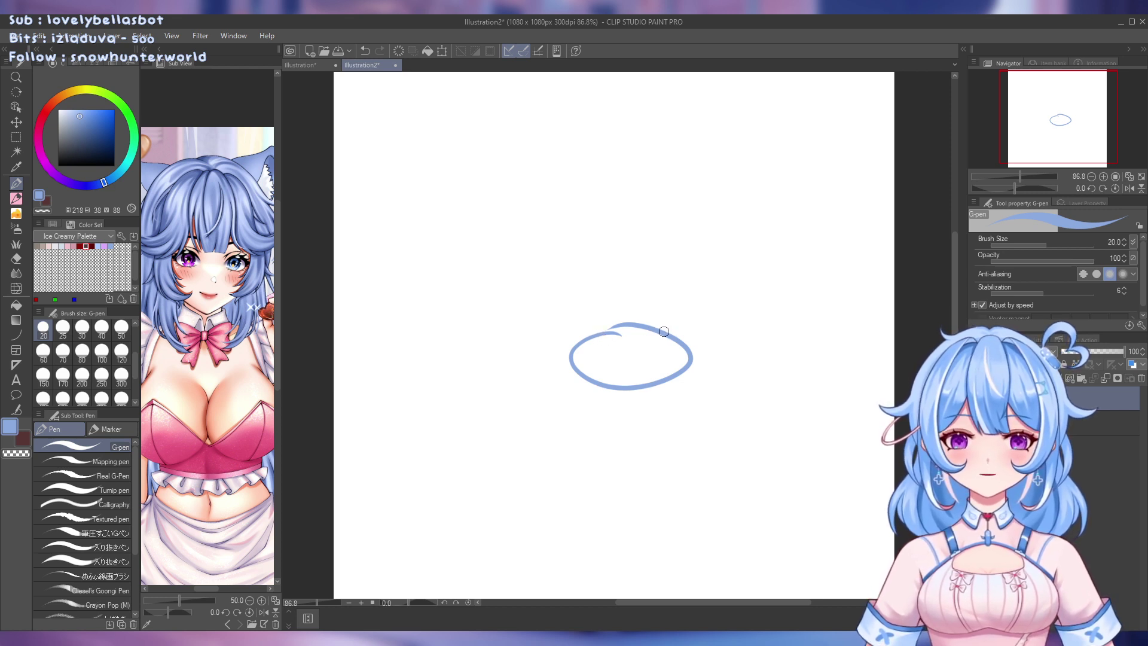
Draw a short stalk of two parallel lines rising from the oval's upper right edge, removing the knobbed end
left_click_drag(665, 331, 704, 322)
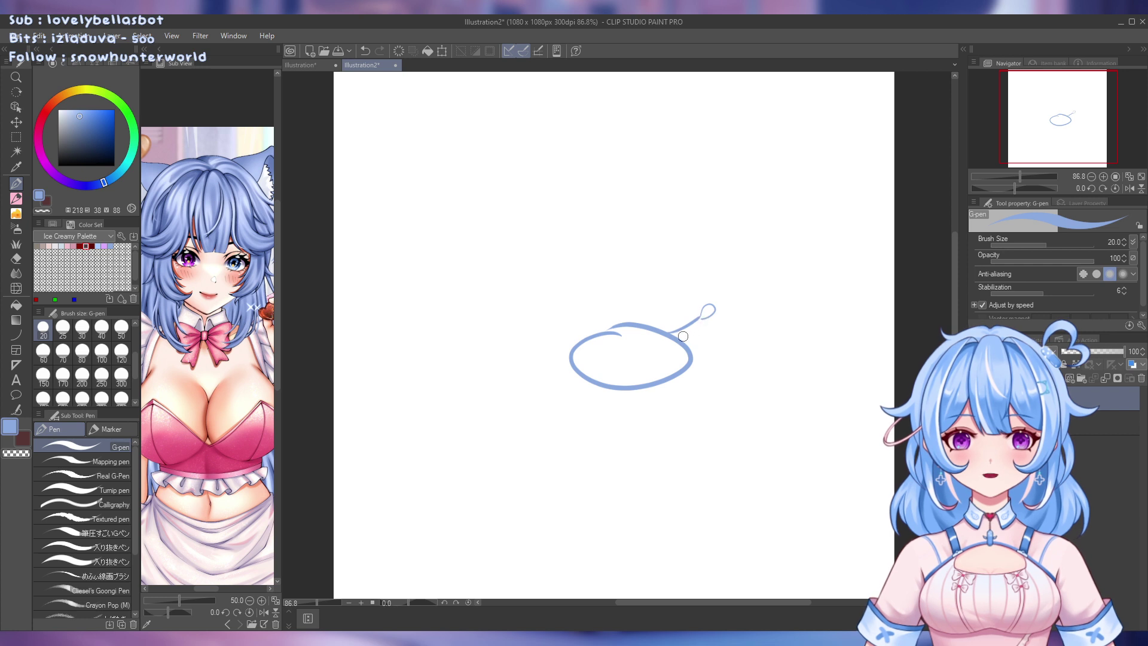
left_click_drag(689, 333, 705, 317)
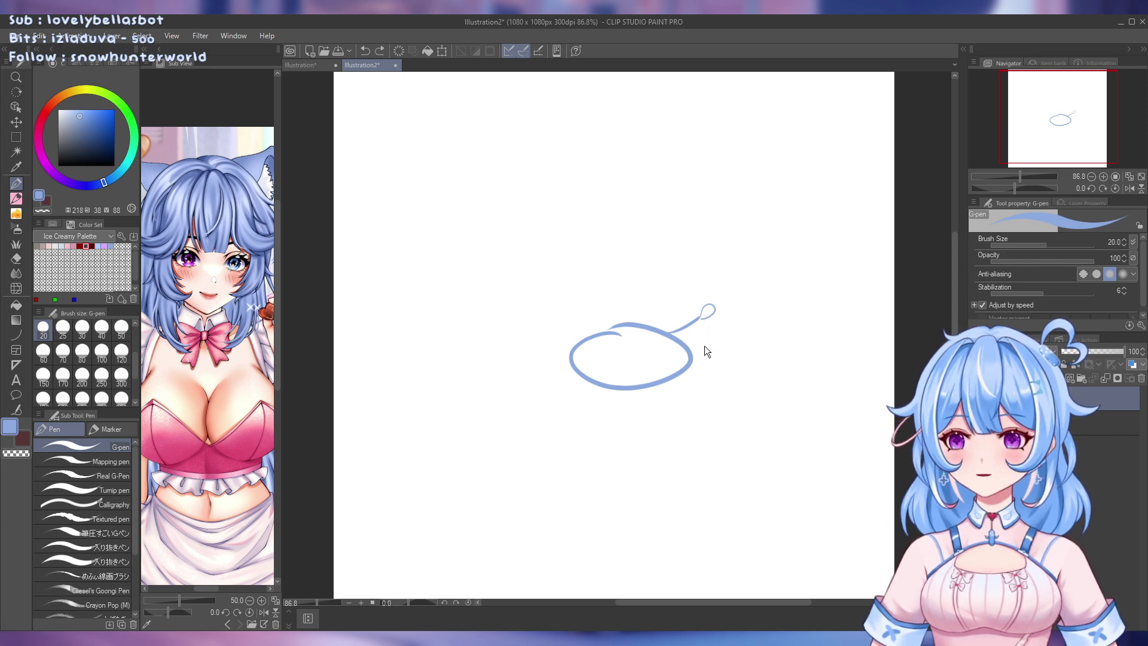
mouse_move(668, 333)
left_mouse_down()
mouse_move(727, 322)
mouse_move(697, 316)
mouse_move(743, 313)
left_mouse_up()
key("e")
left_click(16, 183)
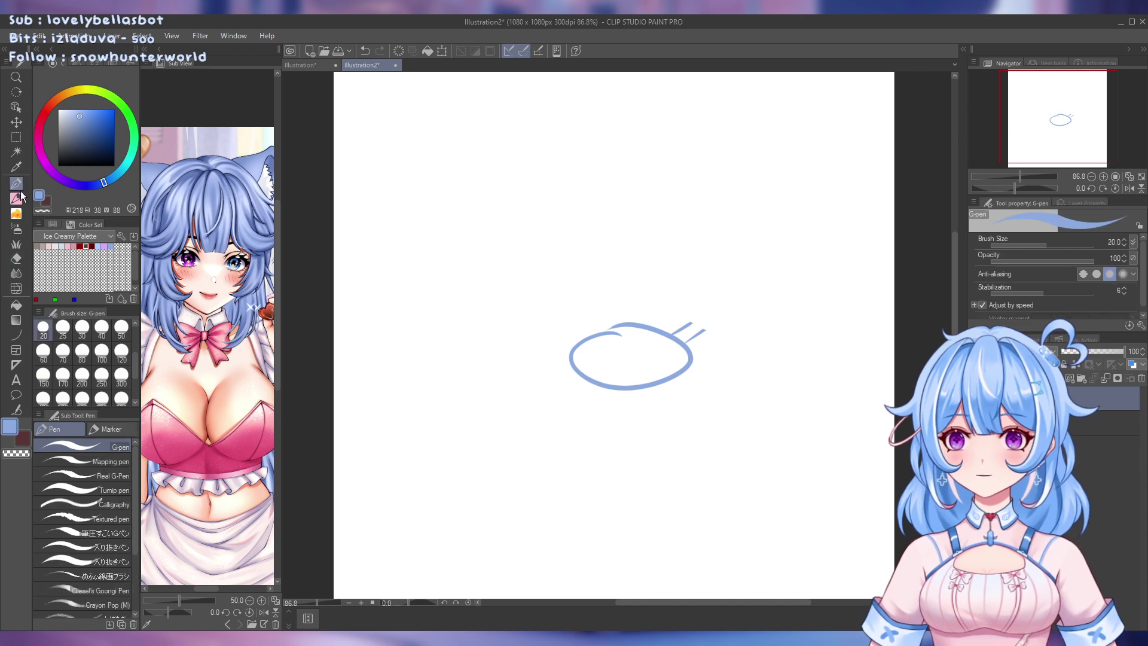
Draw a tapering stack of rounded loops at the end of the stalk as the creature's tail
mouse_move(690, 322)
left_mouse_down()
mouse_move(712, 334)
mouse_move(688, 319)
mouse_move(711, 329)
mouse_move(709, 302)
left_mouse_up()
mouse_move(711, 302)
left_mouse_down()
mouse_move(712, 329)
mouse_move(718, 310)
mouse_move(715, 329)
mouse_move(703, 298)
mouse_move(729, 306)
left_mouse_up()
key("ctrl+z")
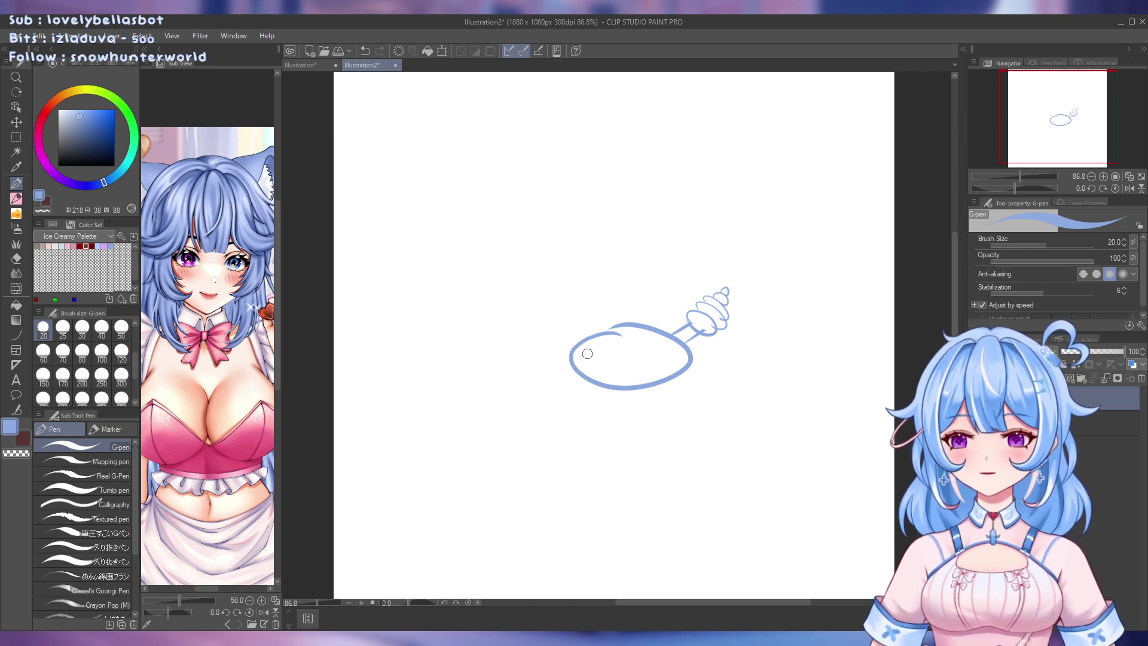
Erase a gap in the oval's upper left outline with the Hard eraser at size 150
key("e")
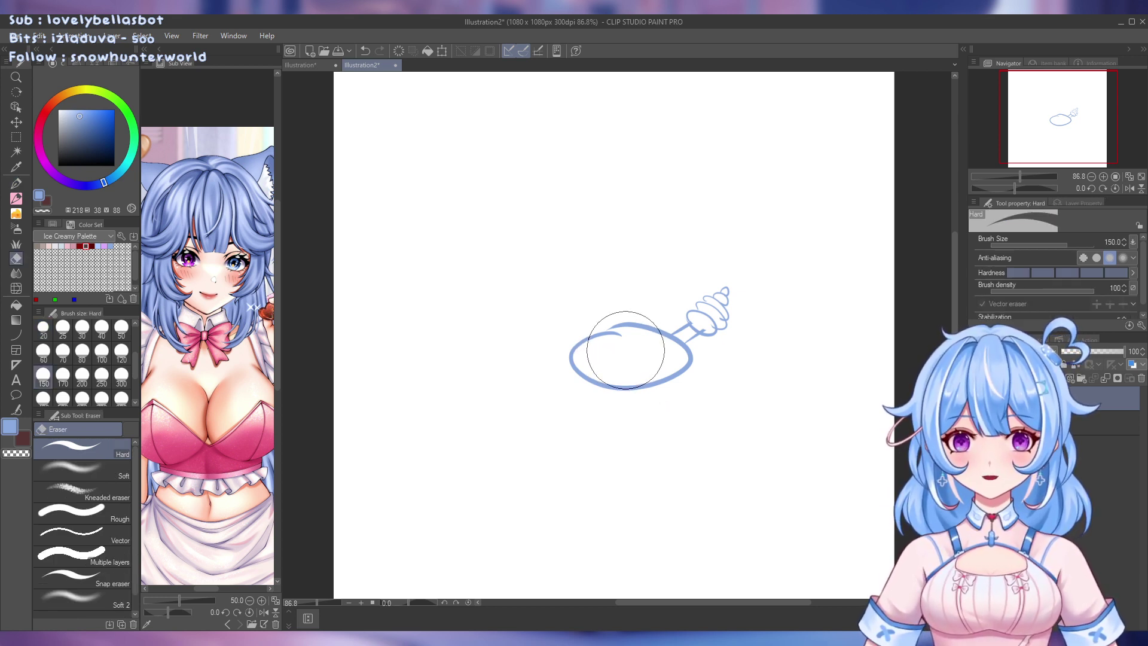
left_click(619, 353)
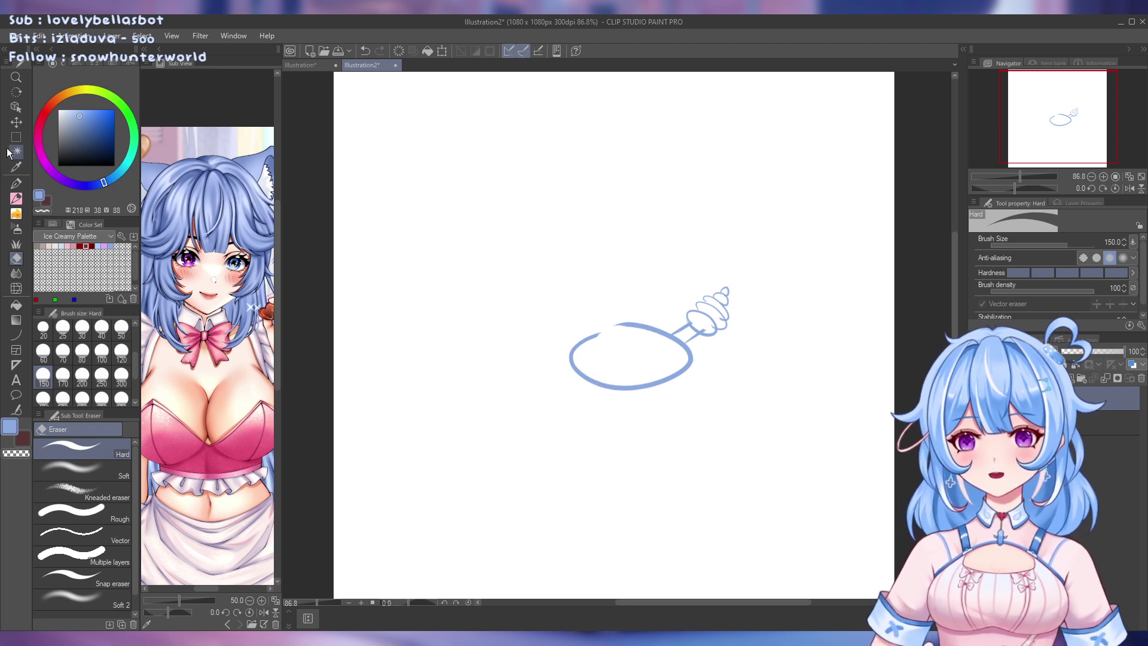
left_click(594, 333)
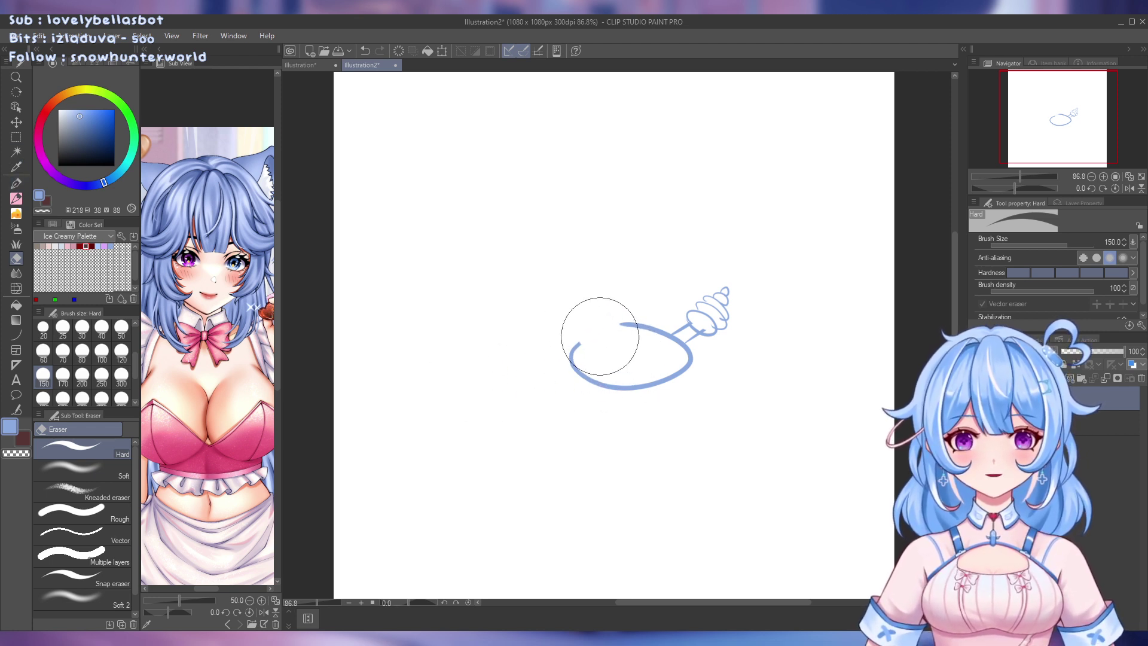
Draw a neck rising from the oval's gap with the G-pen and top it with a curved, beak-like head, redoing the head's upper curve
left_click(16, 182)
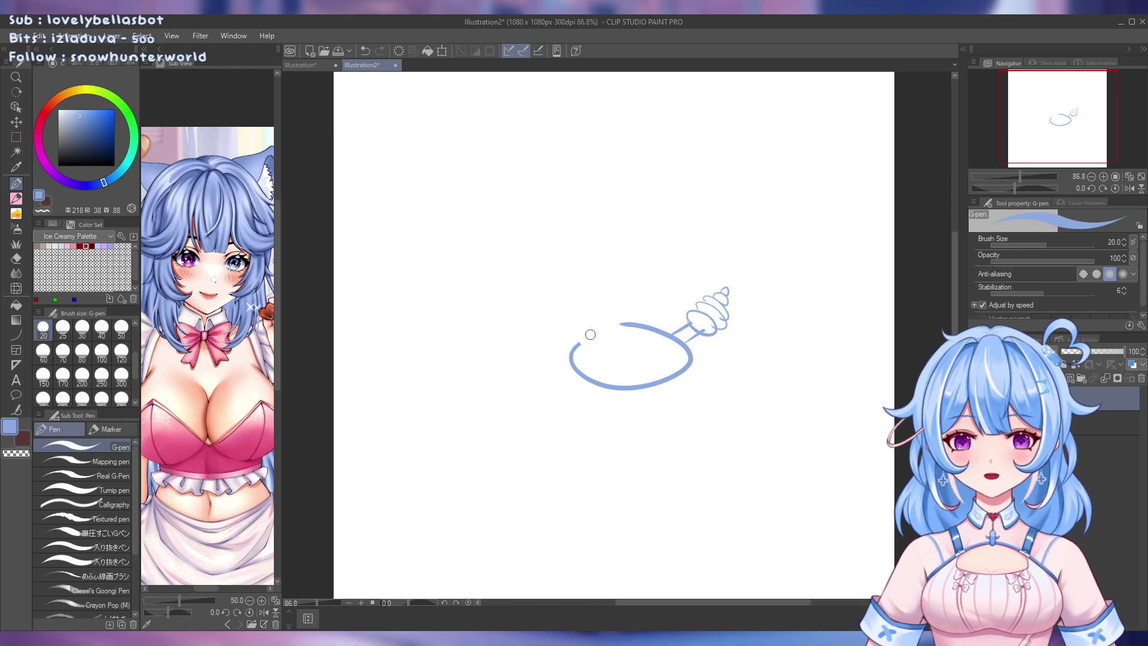
mouse_move(580, 344)
left_mouse_down()
mouse_move(569, 304)
mouse_move(593, 276)
left_mouse_up()
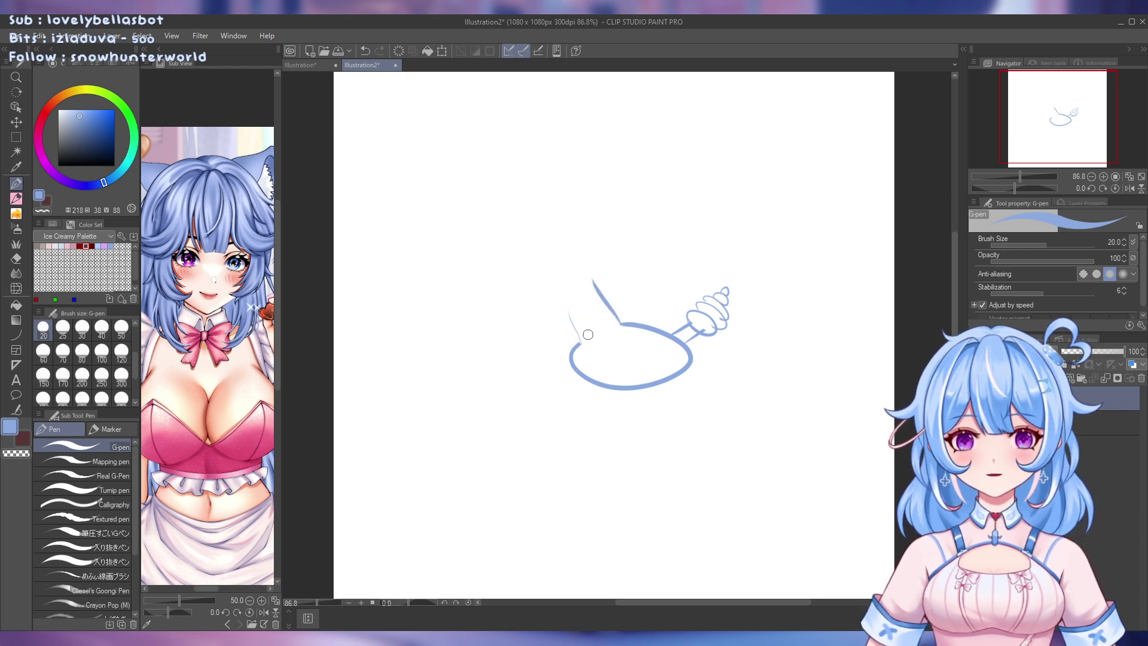
left_click_drag(577, 340, 563, 292)
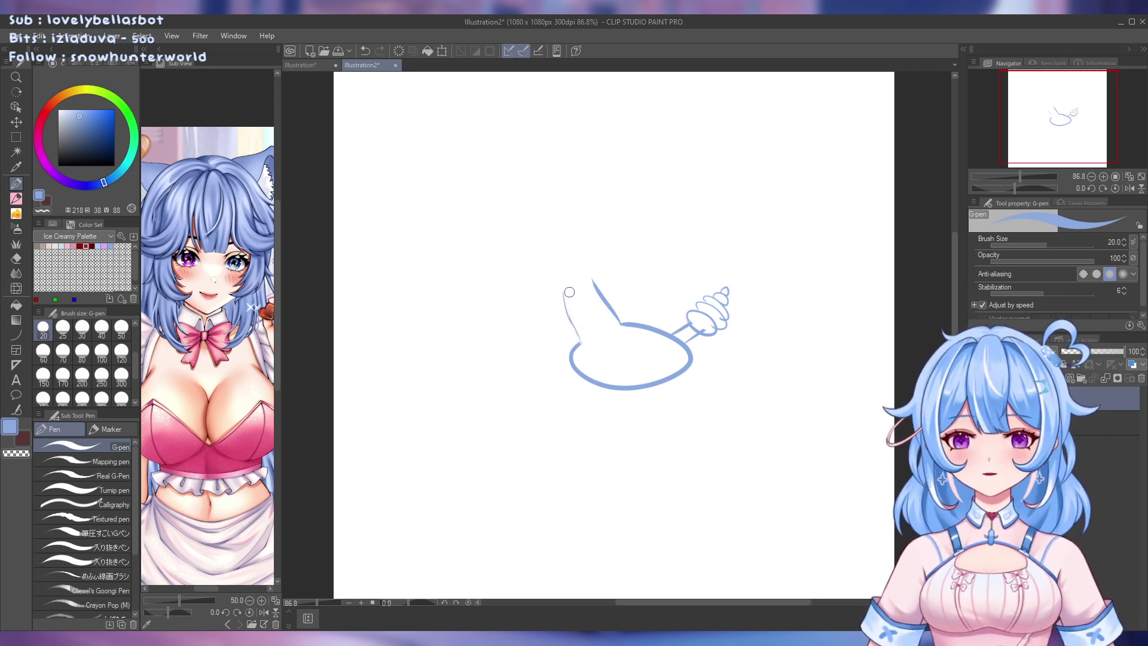
mouse_move(562, 292)
left_mouse_down()
mouse_move(528, 296)
mouse_move(529, 277)
mouse_move(606, 279)
left_mouse_up()
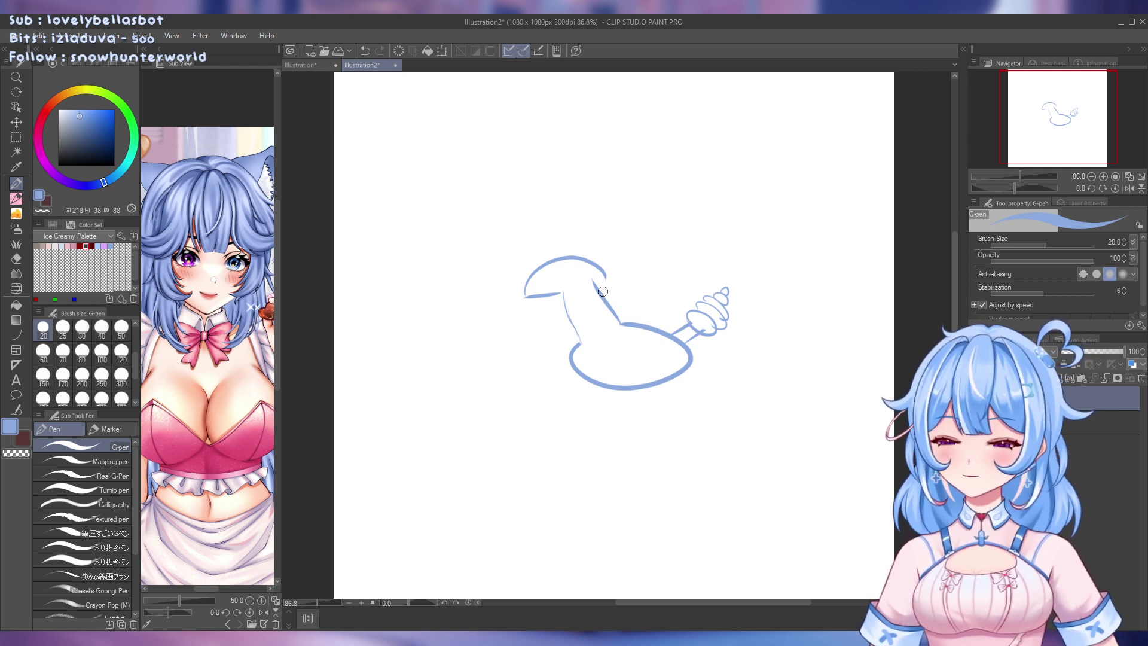
key("ctrl+z")
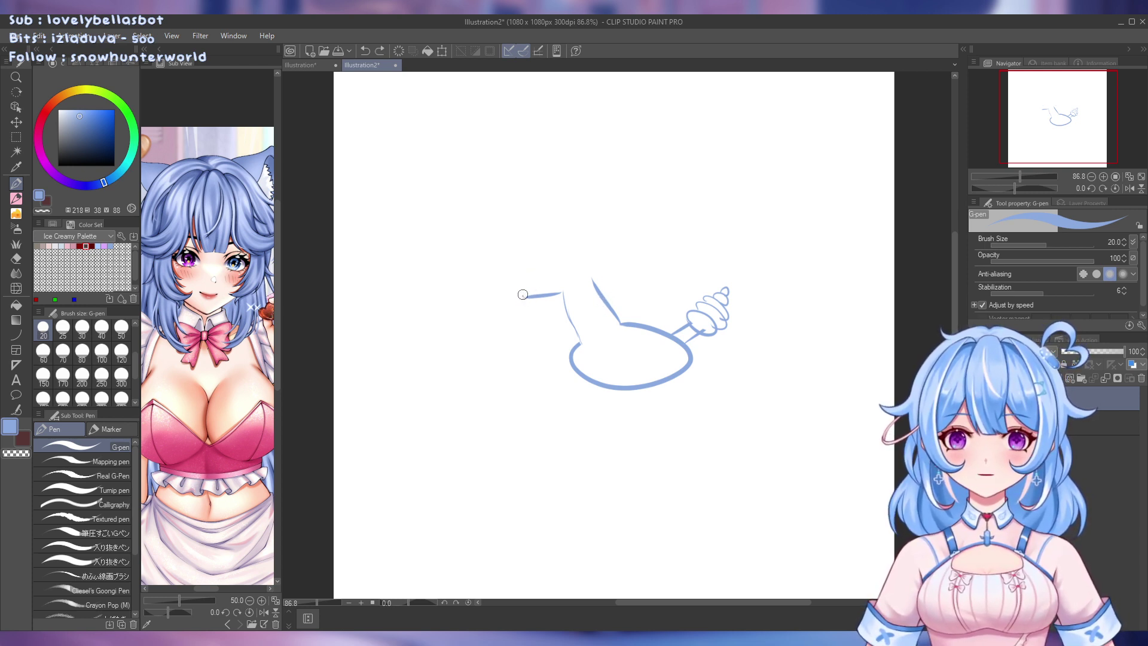
mouse_move(518, 293)
left_mouse_down()
mouse_move(571, 267)
mouse_move(596, 283)
left_mouse_up()
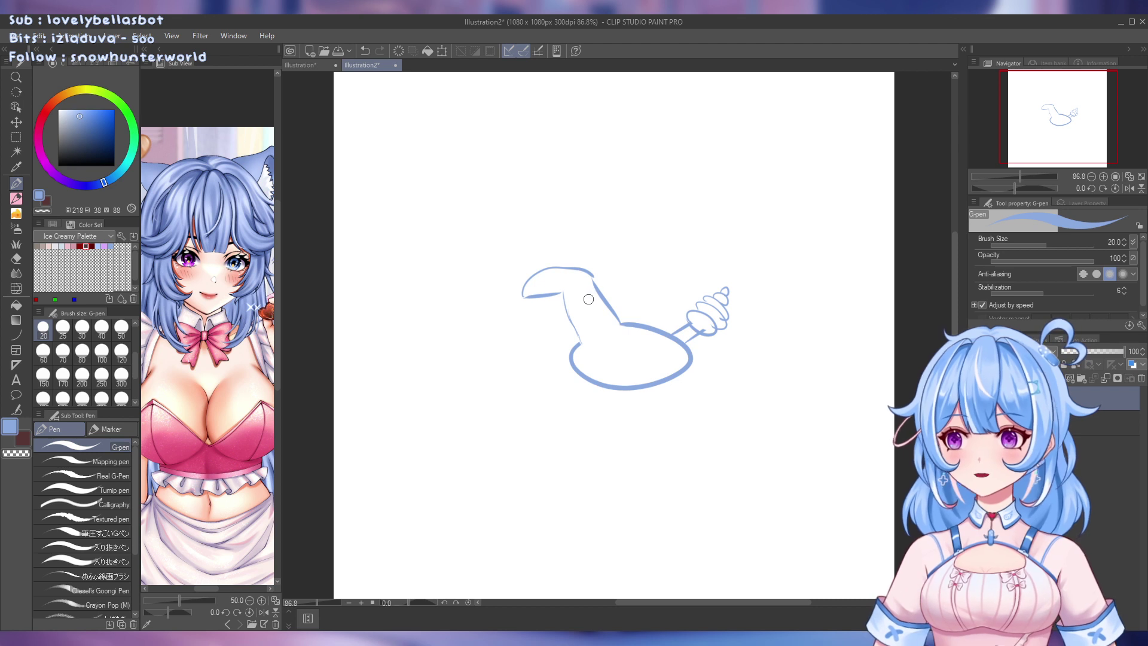
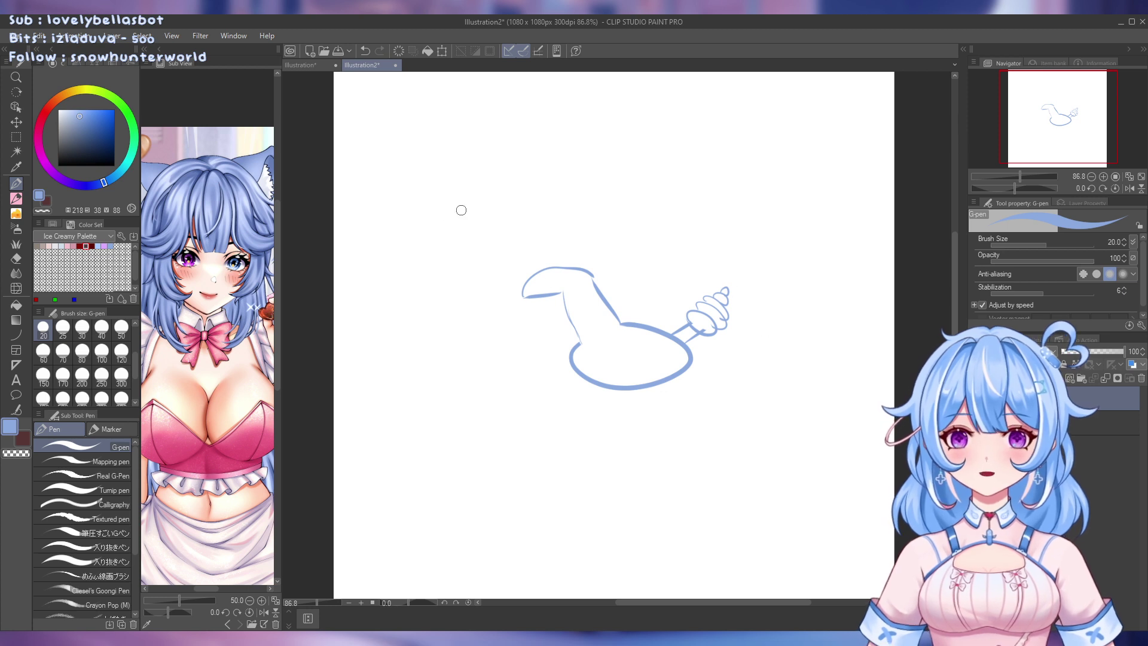
Doodle a round frowning face with glasses and wavy hair beside the creature's head, and undo all of its strokes
mouse_move(478, 169)
left_mouse_down()
mouse_move(437, 195)
mouse_move(525, 176)
mouse_move(429, 173)
mouse_move(405, 242)
mouse_move(437, 251)
mouse_move(458, 162)
mouse_move(524, 169)
mouse_move(539, 220)
mouse_move(527, 292)
left_mouse_up()
mouse_move(463, 196)
left_mouse_down()
mouse_move(443, 206)
mouse_move(555, 201)
left_mouse_up()
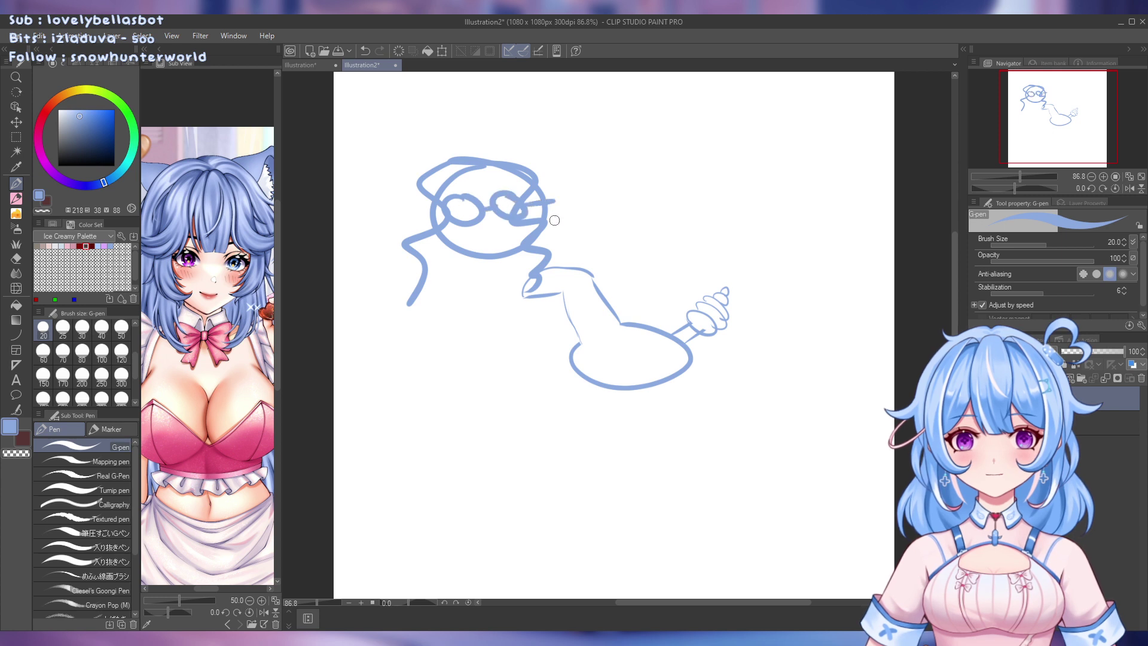
left_click_drag(478, 246, 500, 243)
left_click_drag(473, 179, 496, 178)
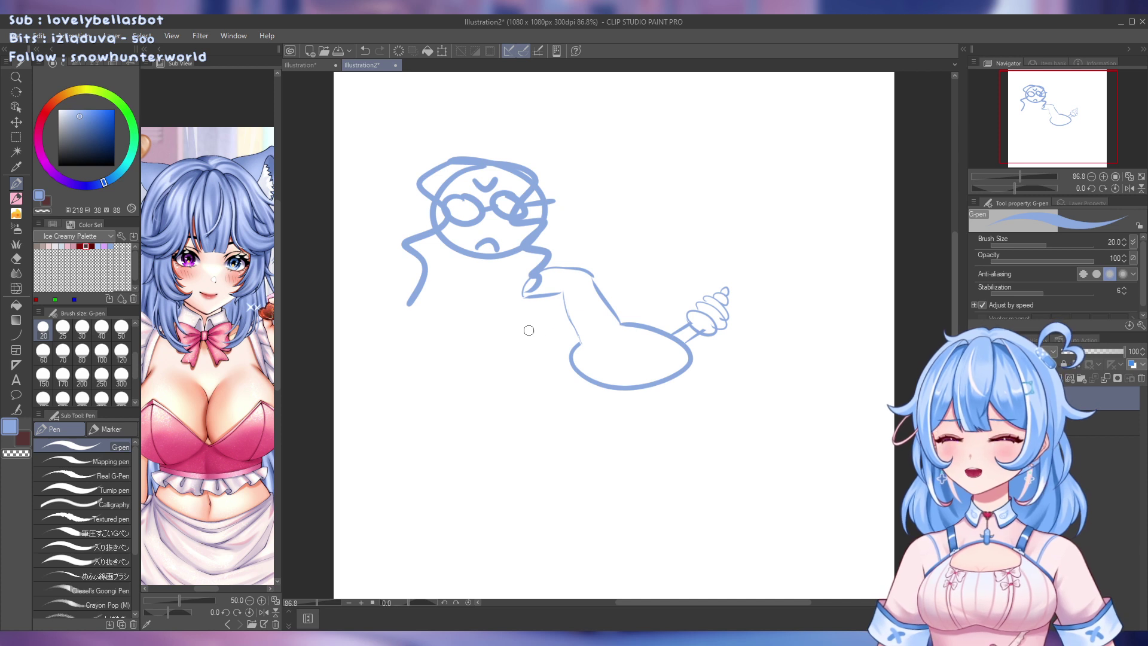
key("ctrl+z")
key("ctrl+z")
key("ctrl+z")
key("ctrl+z")
key("ctrl+z")
key("ctrl+z")
key("ctrl+z")
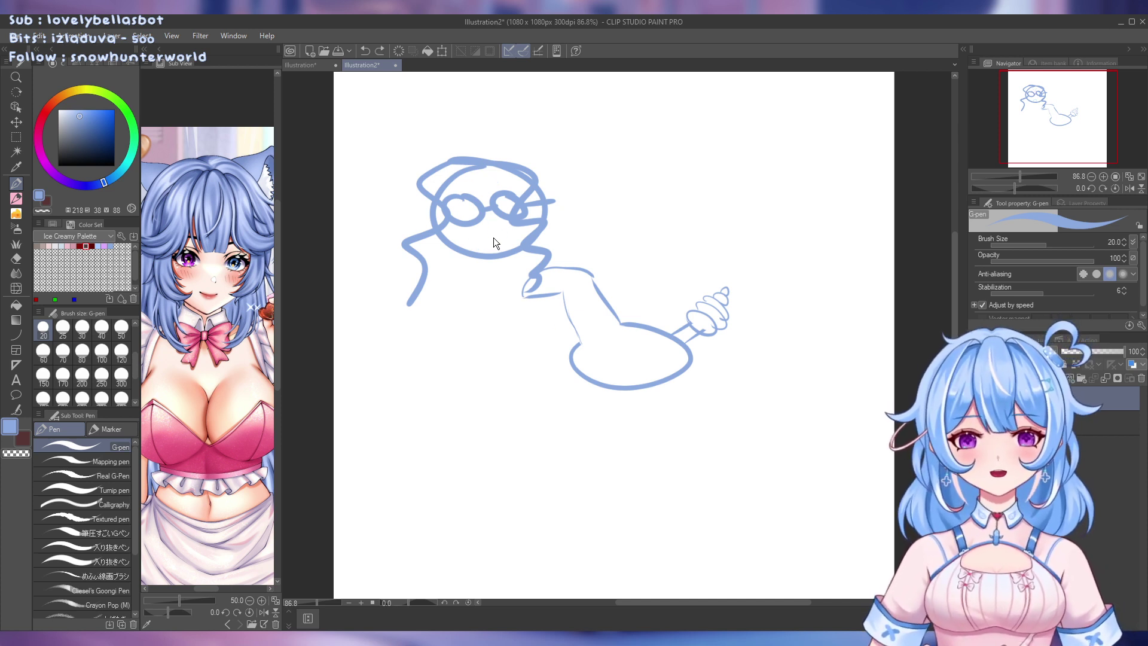
key("ctrl+z")
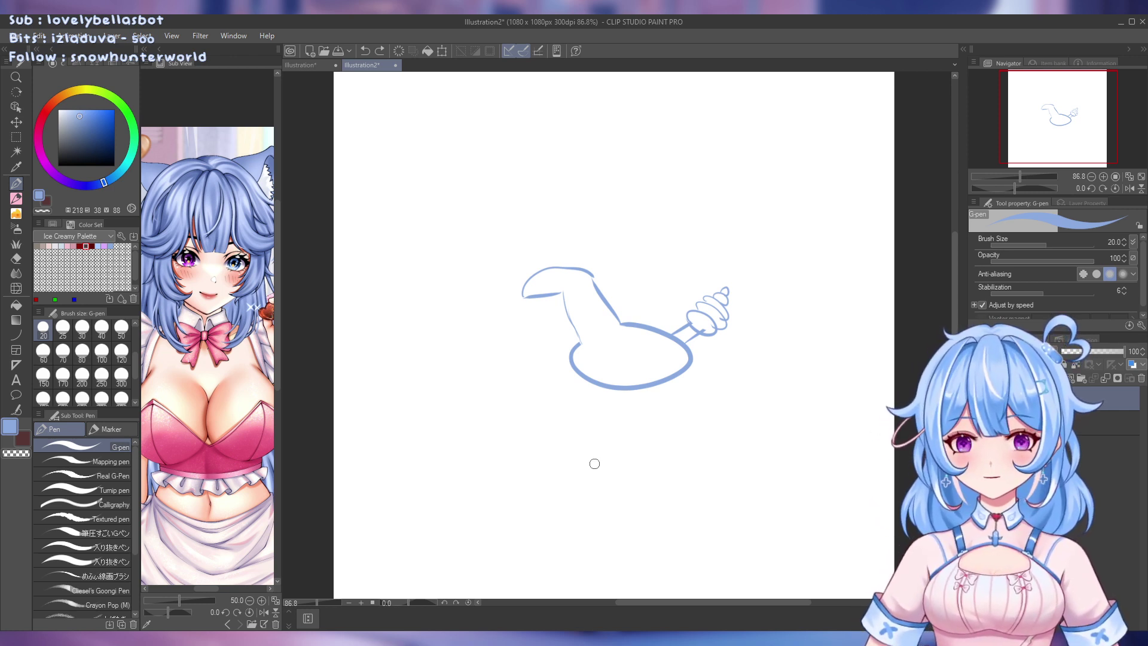
Erase the whole creature sketch from the canvas with the Hard eraser at size 150
key("e")
mouse_move(546, 284)
left_mouse_down()
mouse_move(538, 342)
mouse_move(576, 367)
mouse_move(668, 359)
mouse_move(694, 422)
left_mouse_up()
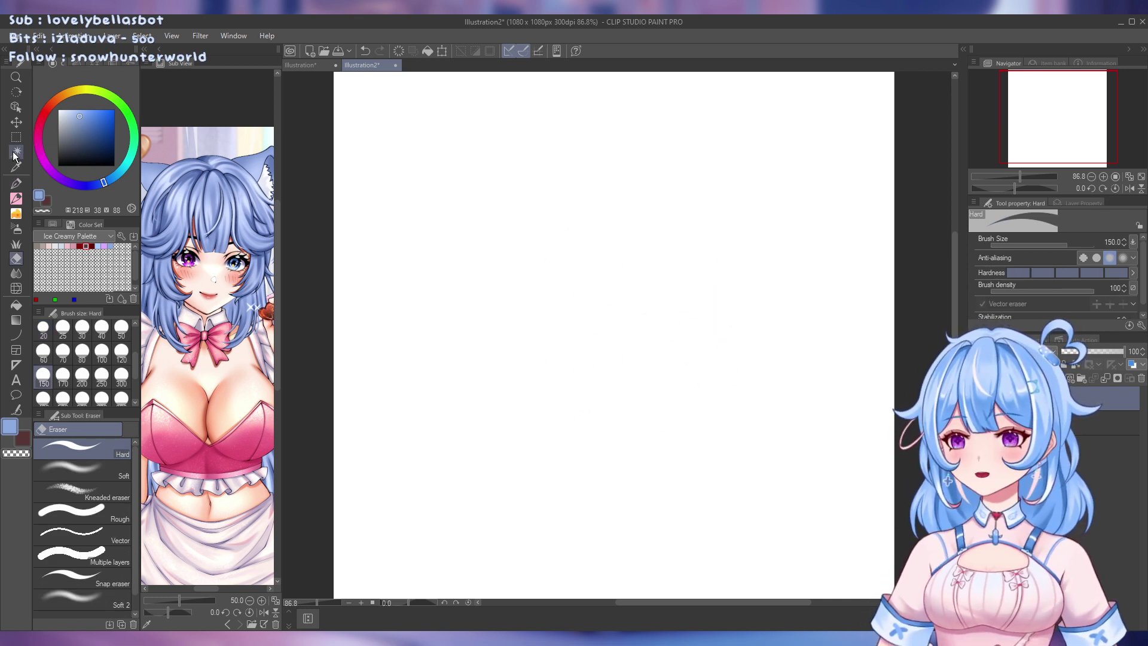
Try to sketch a small flat oval with the G-pen on the empty canvas, redoing its lower curve, and undo its strokes
left_click(16, 183)
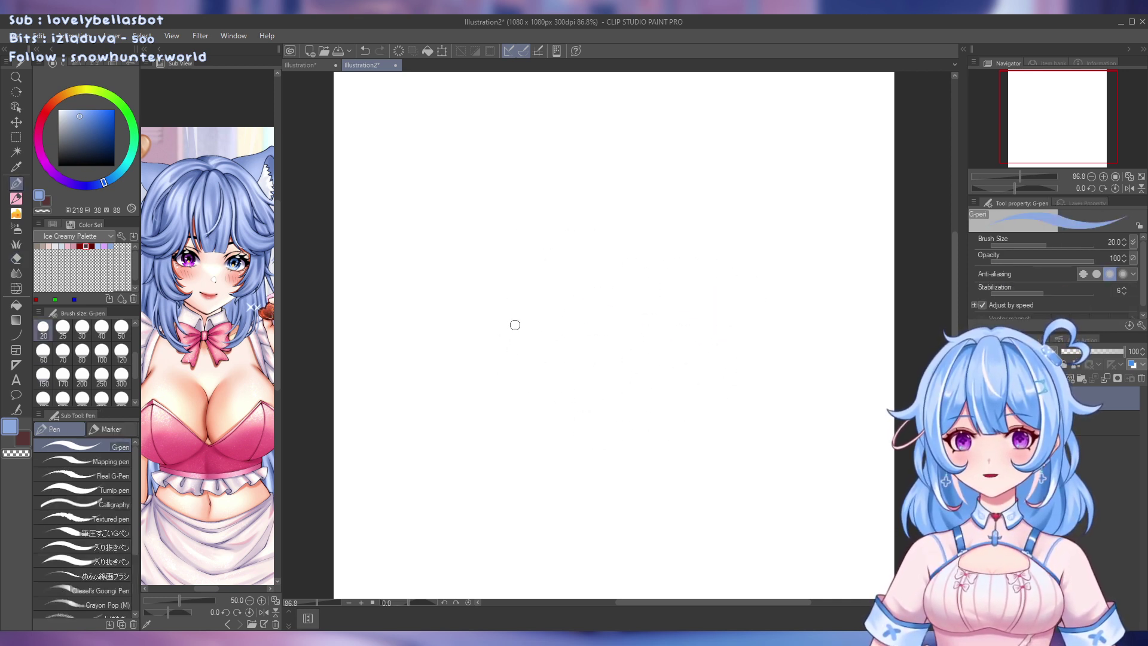
mouse_move(513, 337)
left_mouse_down()
mouse_move(554, 314)
mouse_move(575, 329)
mouse_move(518, 344)
mouse_move(565, 353)
left_mouse_up()
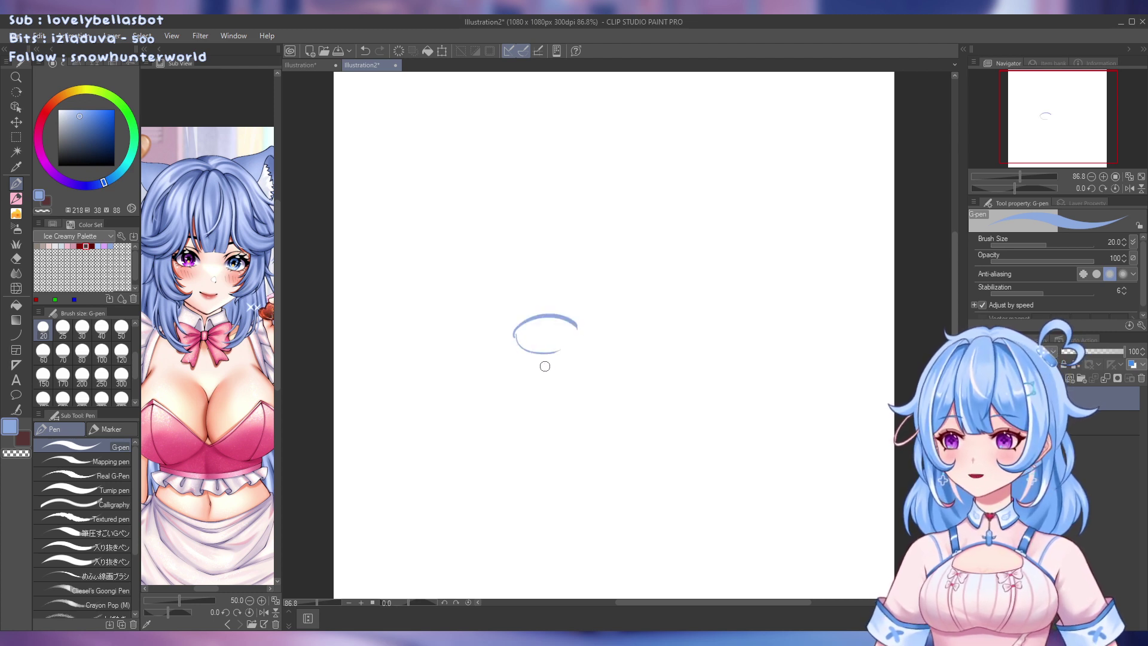
key("ctrl+z")
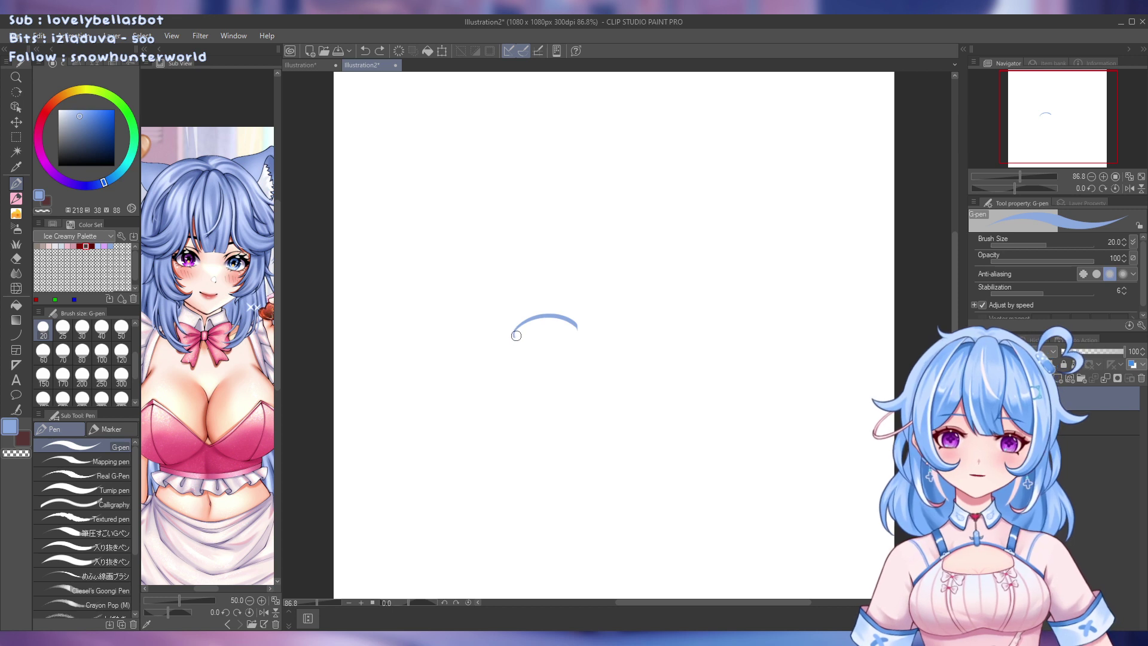
mouse_move(515, 335)
left_mouse_down()
mouse_move(540, 349)
mouse_move(532, 343)
mouse_move(579, 342)
left_mouse_up()
key("ctrl+z")
key("ctrl+z")
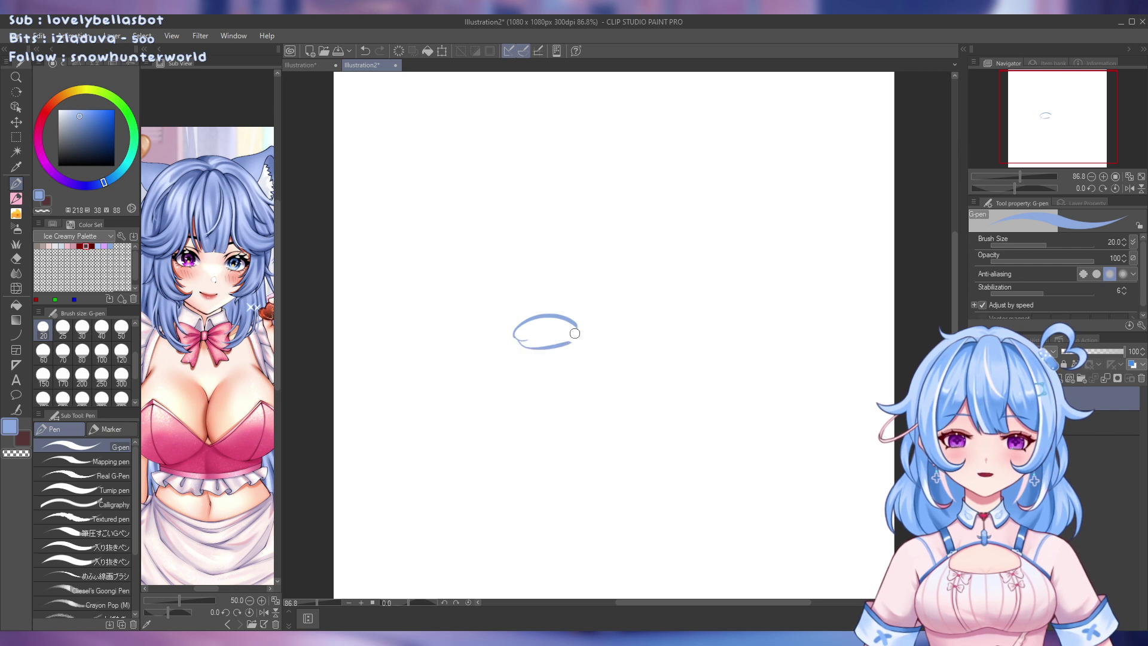
key("ctrl+z")
key("ctrl+z")
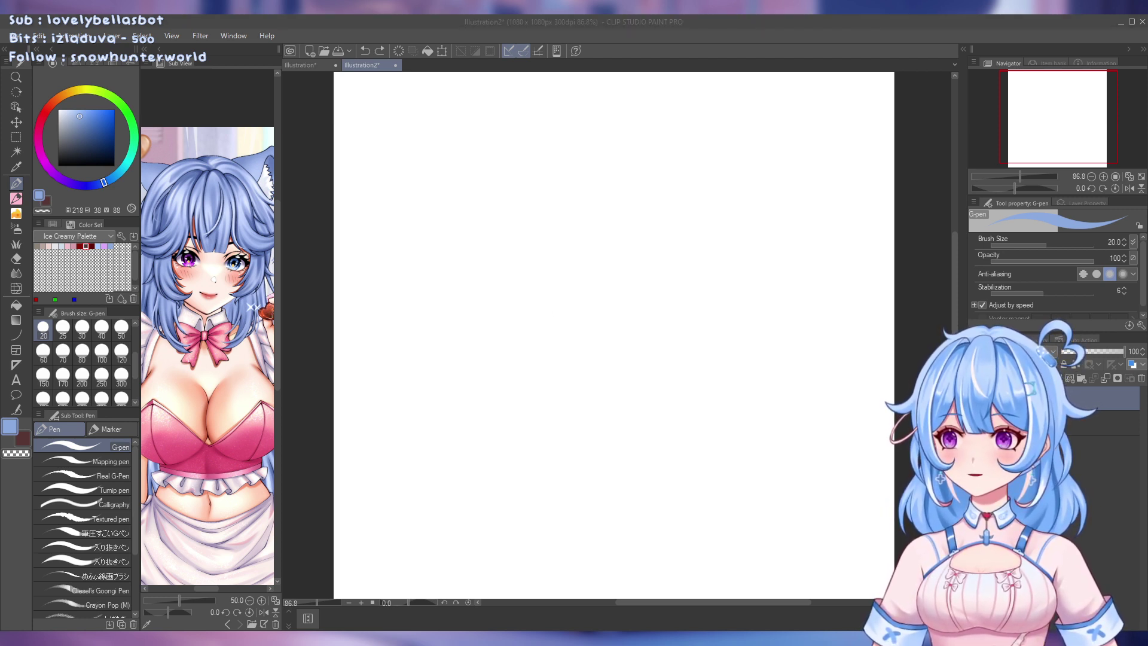
Reframe the Sub View reference on the character's upper body, and open the patrick illustration and the knitted doll image 693bdad02d2574ca66991b853c1de506.jpg
left_click_drag(206, 375, 207, 288)
scroll(207, 288, "up", 2)
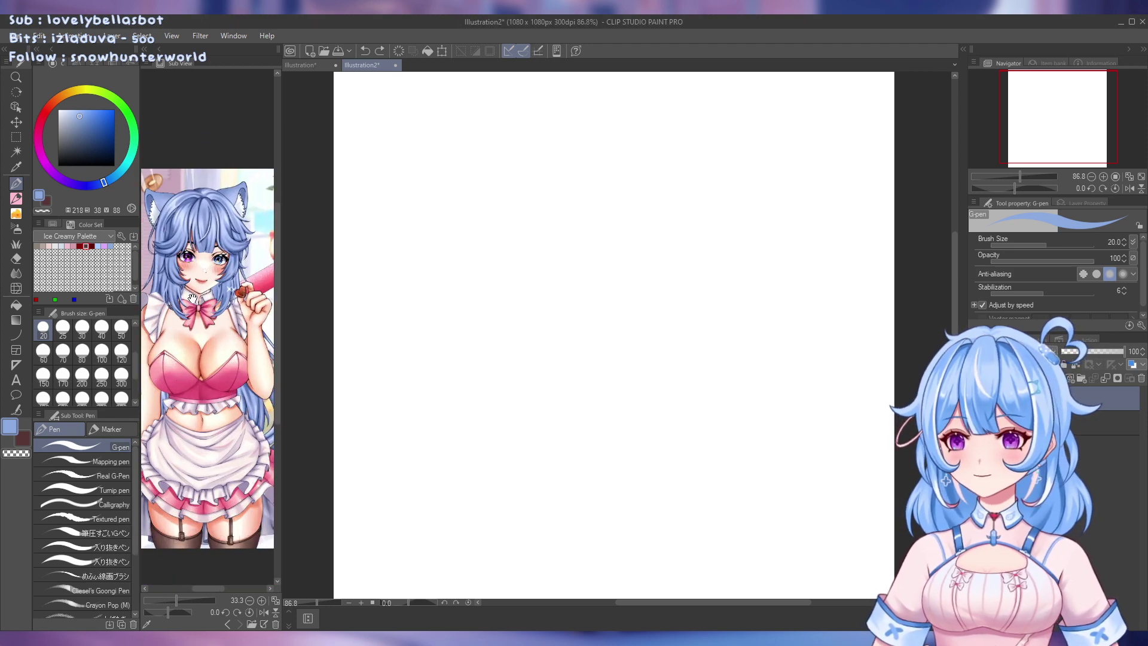
left_click_drag(223, 362, 222, 348)
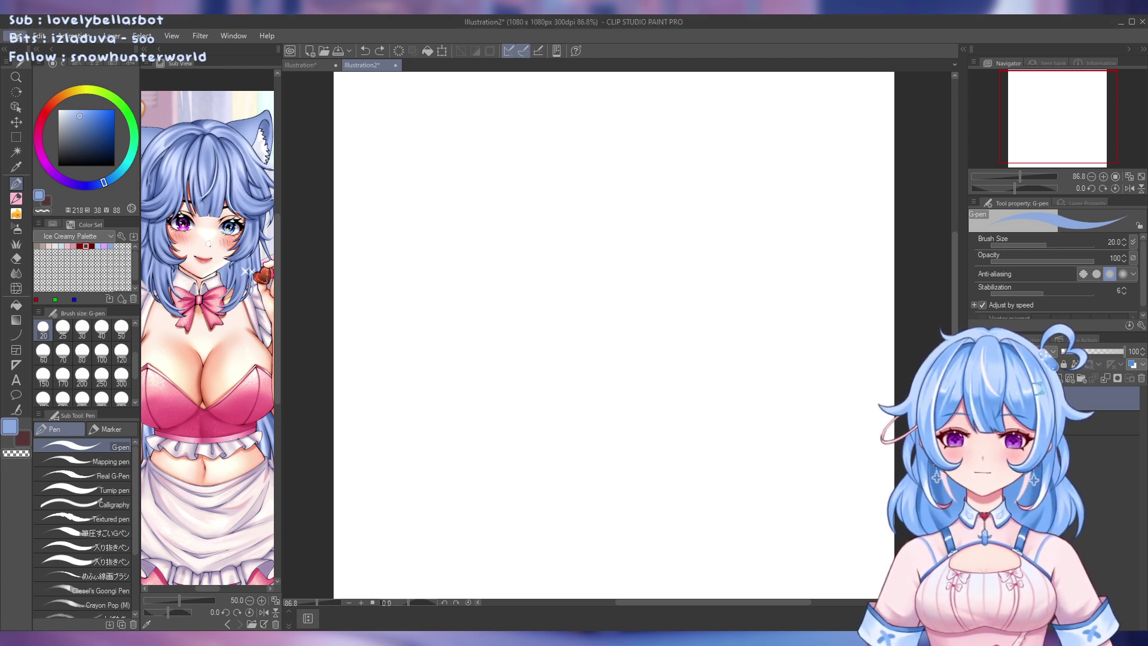
key("Return")
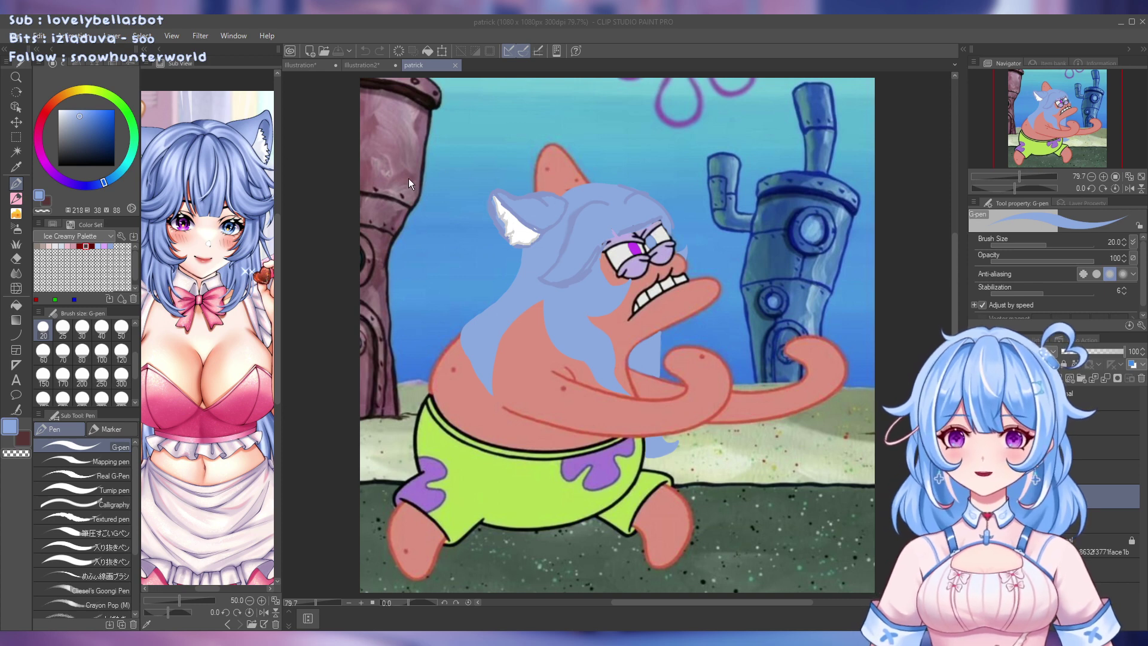
scroll(710, 377, "up", 4)
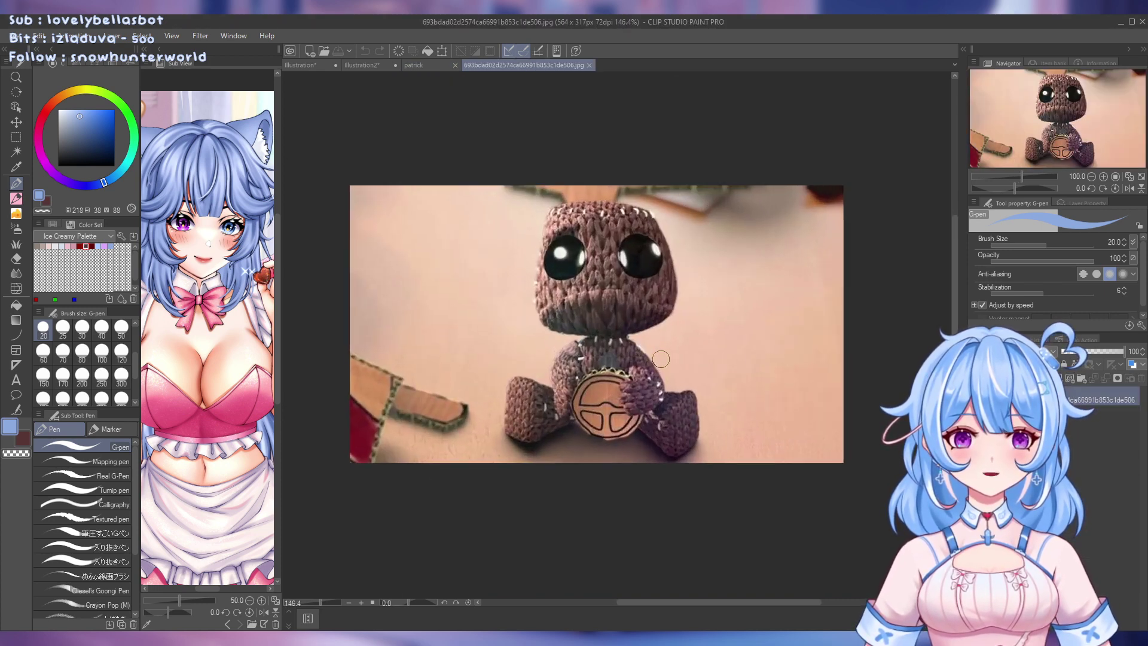
scroll(500, 231, "up", 1)
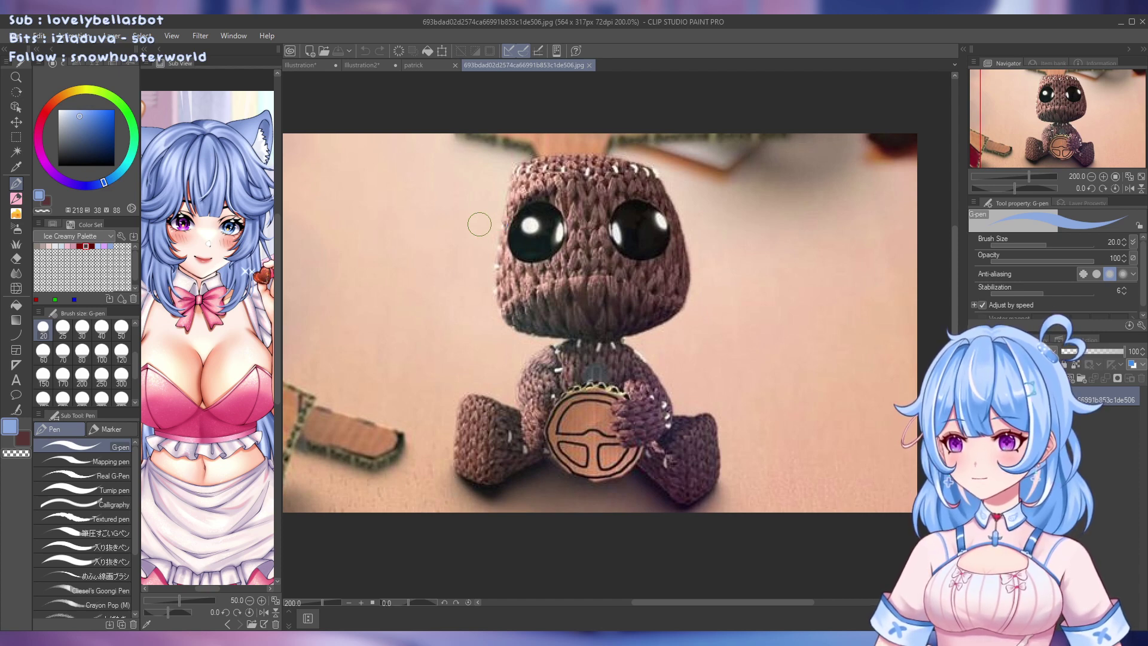
Add a new layer above the doll photo and place a vertical symmetrical ruler through the middle of the doll's face
left_click(1056, 380)
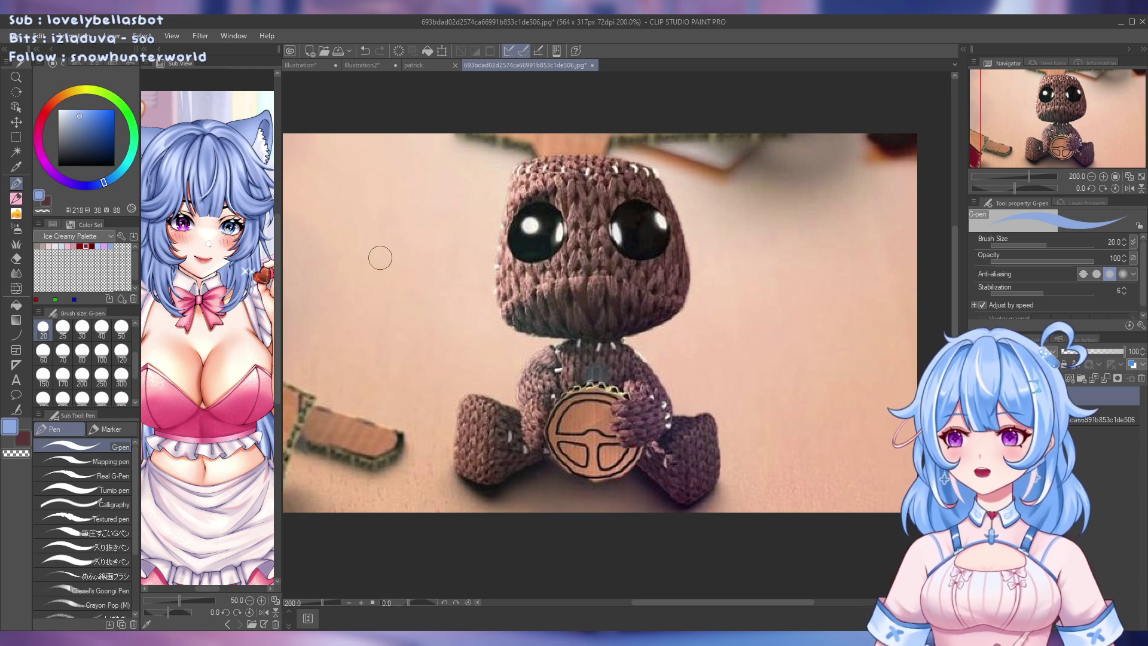
left_click(16, 363)
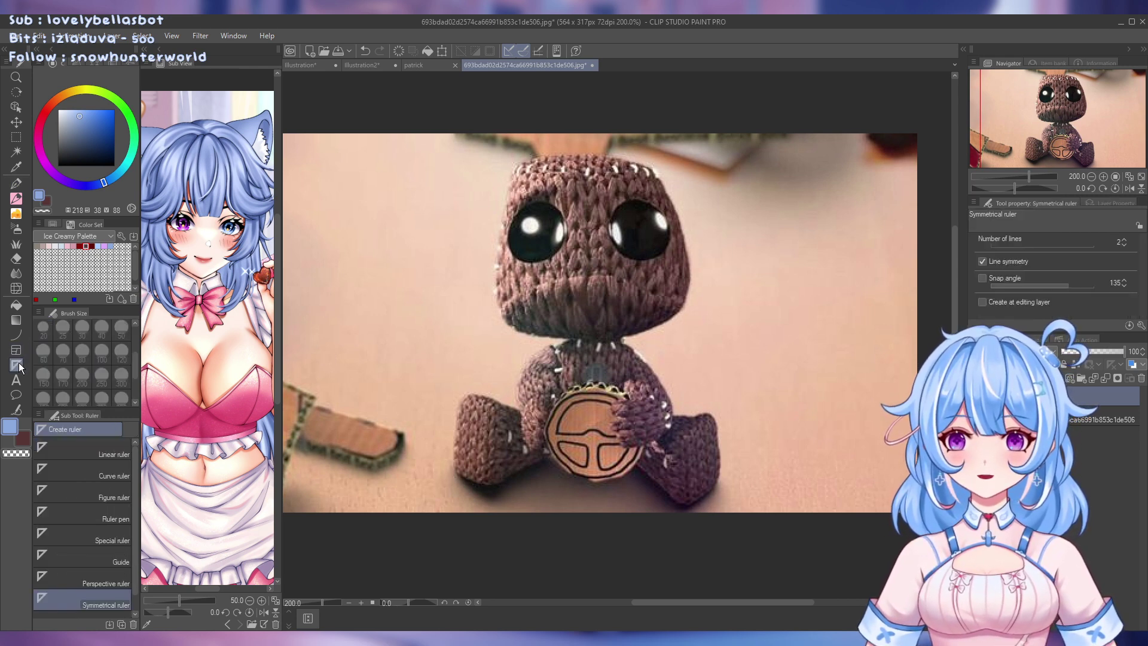
scroll(112, 541, "up", 1)
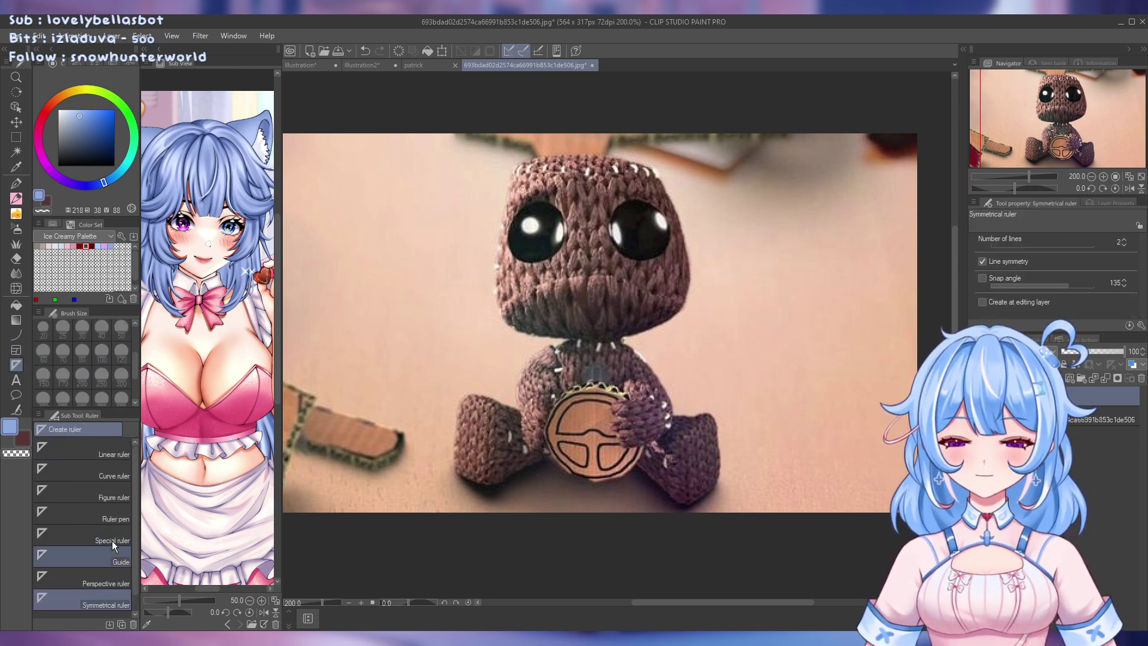
left_click(16, 184)
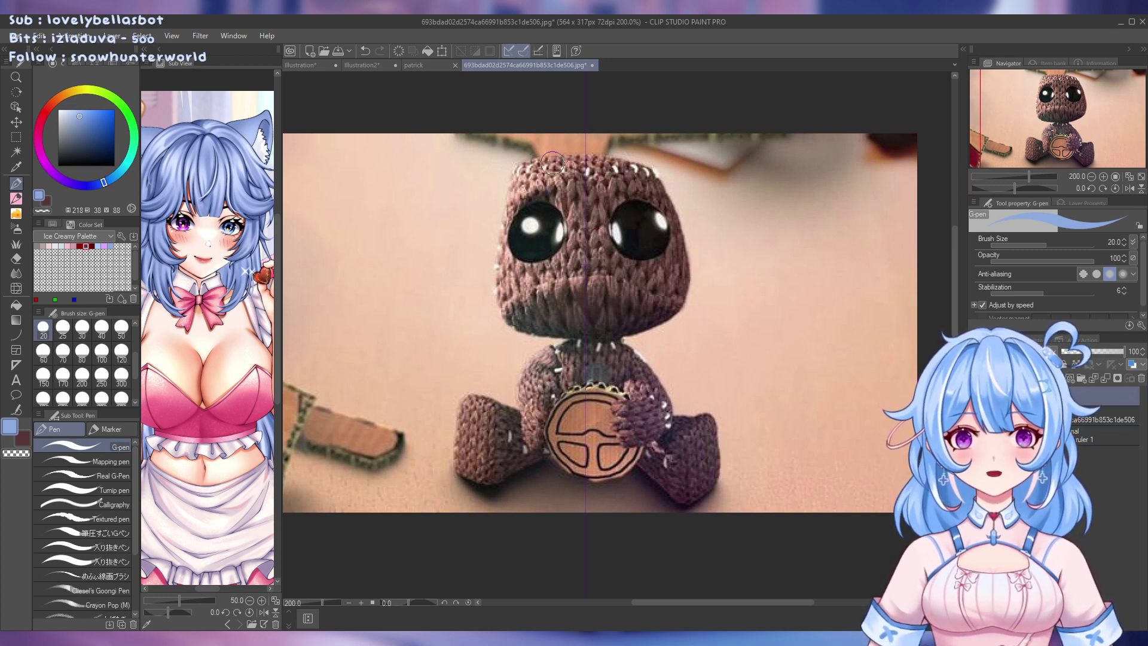
Paint mirrored light blue hair on the doll with the G-pen at size 20, with a pointed fringe, filled crown and straight side locks
mouse_move(554, 163)
left_mouse_down()
mouse_move(585, 235)
mouse_move(532, 205)
mouse_move(496, 226)
left_mouse_up()
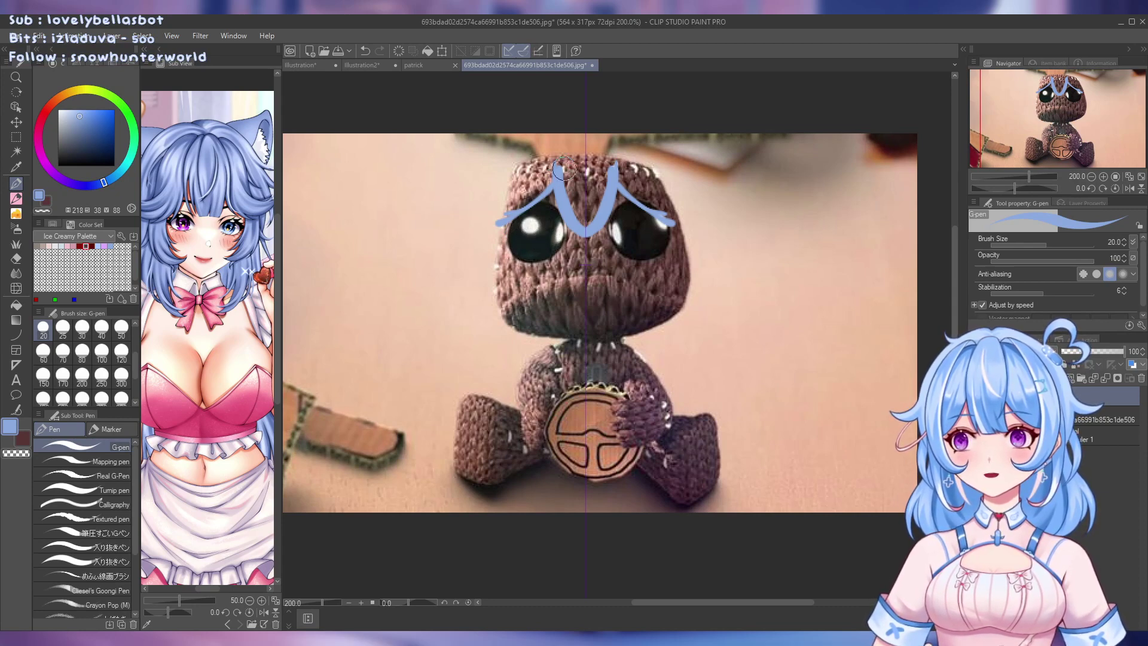
mouse_move(573, 148)
left_mouse_down()
mouse_move(517, 161)
mouse_move(598, 160)
left_mouse_up()
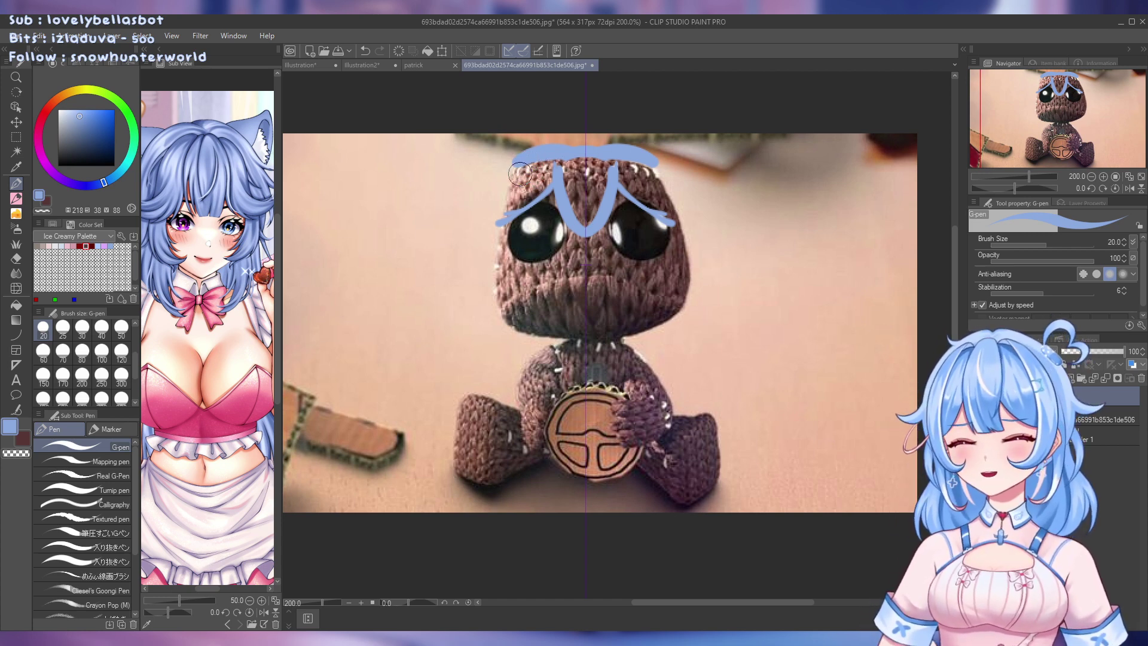
mouse_move(519, 162)
left_mouse_down()
mouse_move(481, 206)
mouse_move(487, 197)
mouse_move(484, 226)
mouse_move(544, 164)
mouse_move(487, 215)
mouse_move(559, 163)
mouse_move(487, 227)
mouse_move(572, 163)
mouse_move(583, 179)
mouse_move(565, 206)
mouse_move(585, 226)
mouse_move(558, 187)
mouse_move(562, 212)
mouse_move(572, 227)
mouse_move(592, 226)
left_mouse_up()
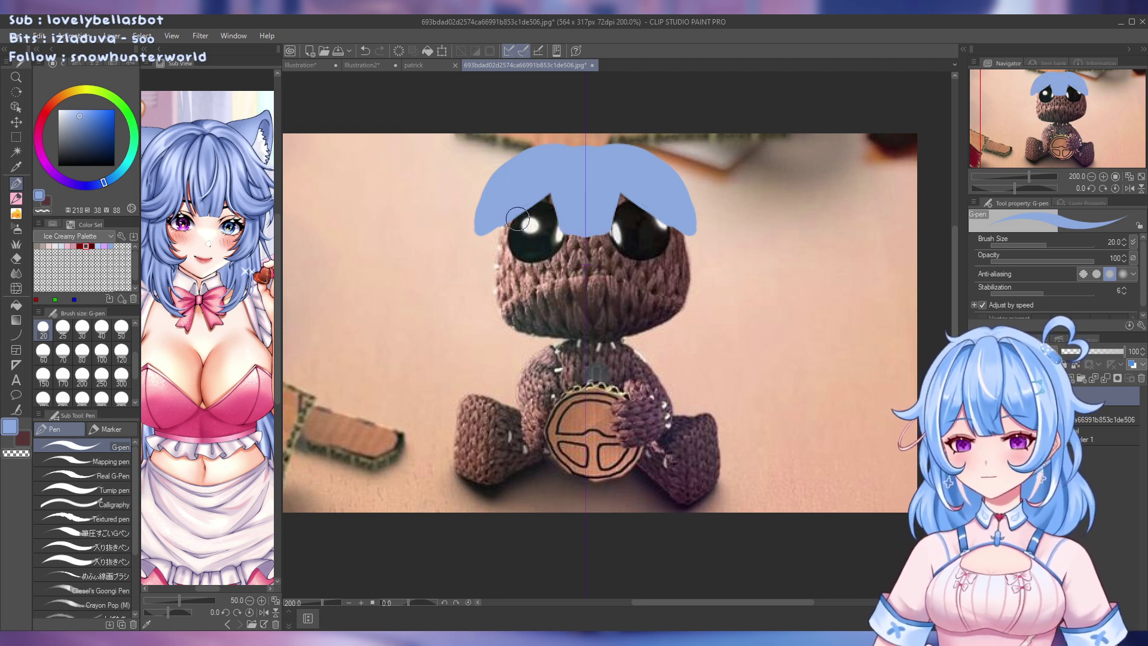
mouse_move(494, 226)
left_mouse_down()
mouse_move(495, 322)
mouse_move(500, 212)
mouse_move(498, 326)
mouse_move(508, 322)
mouse_move(500, 294)
mouse_move(512, 317)
mouse_move(496, 302)
mouse_move(510, 326)
mouse_move(498, 309)
mouse_move(493, 226)
mouse_move(511, 338)
left_mouse_up()
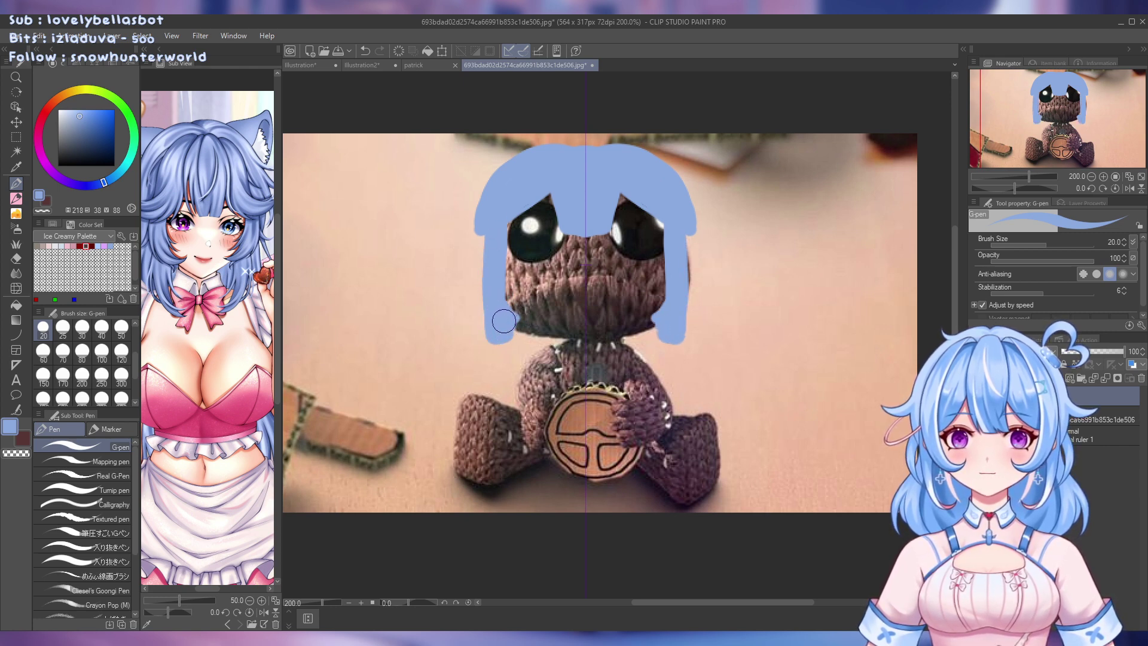
Try to trim the lower ends of the doll's side locks with the Hard eraser at size 20
key("e")
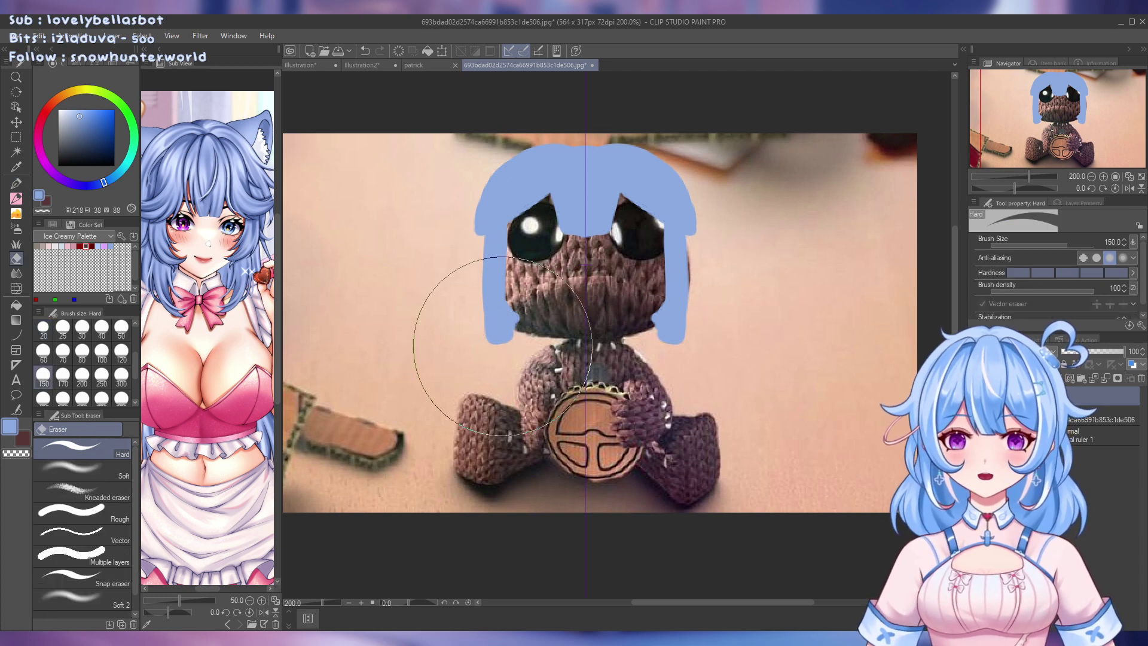
left_click(44, 328)
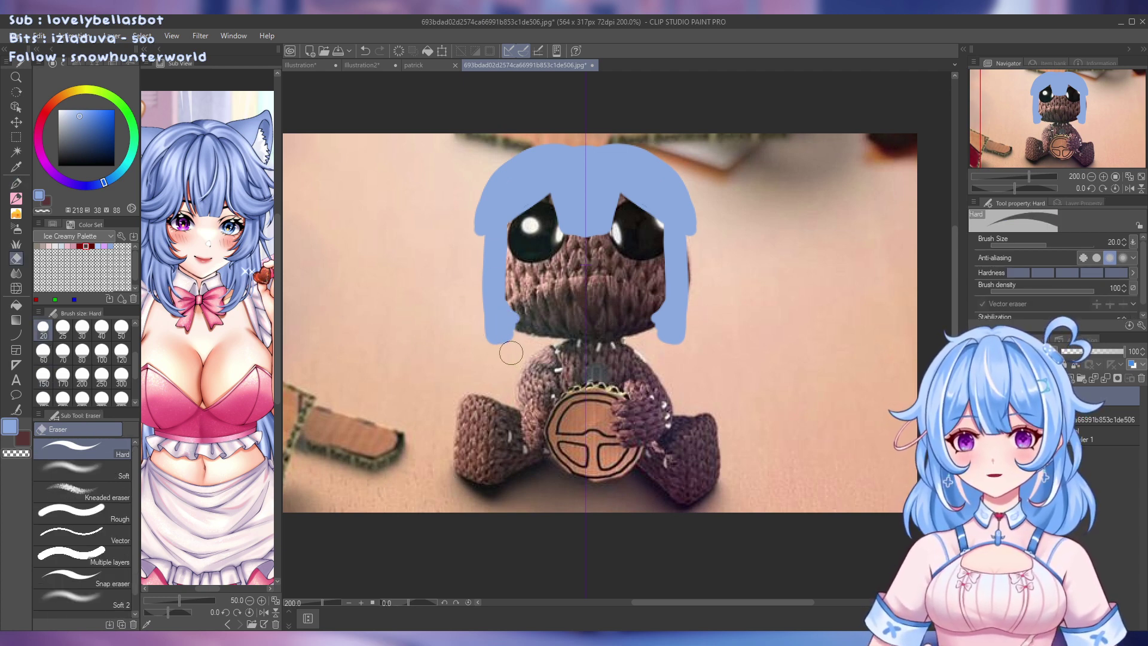
mouse_move(511, 352)
left_mouse_down()
mouse_move(499, 342)
mouse_move(506, 353)
left_mouse_up()
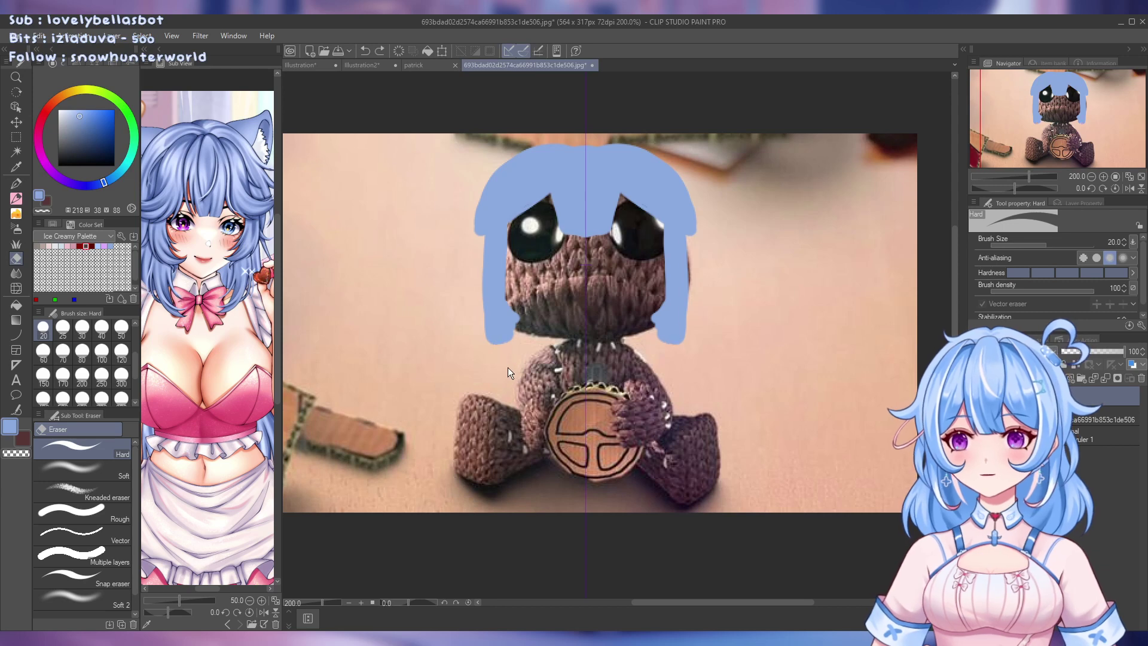
key("ctrl+z")
key("ctrl+z")
key("ctrl+y")
key("ctrl+y")
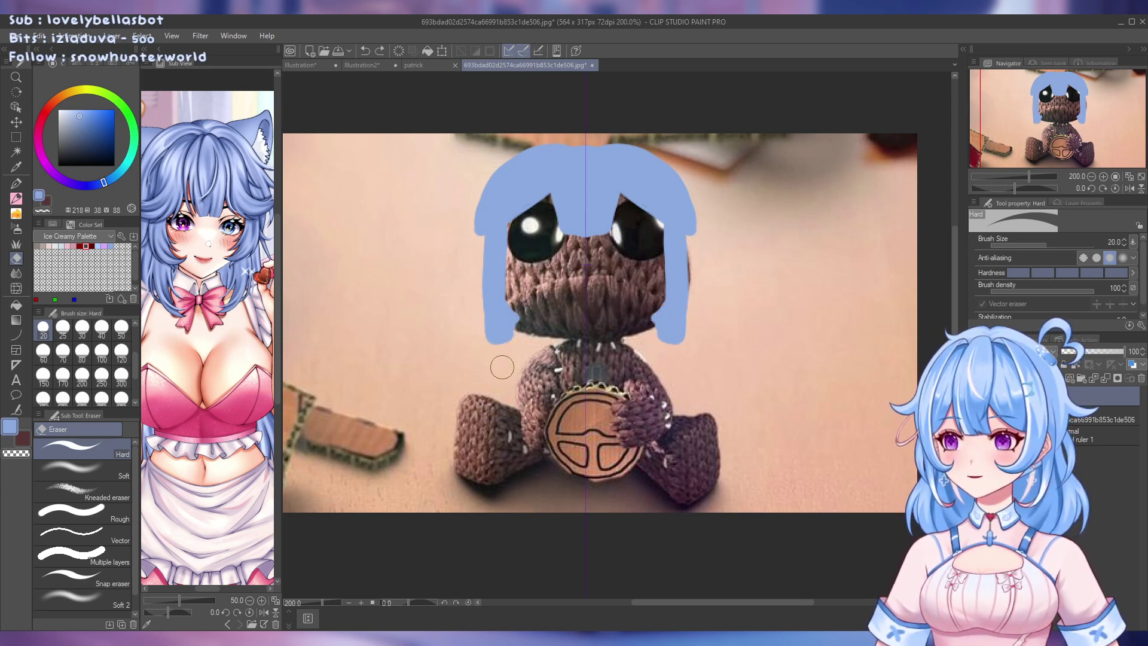
Try to narrow the tips of the doll's side locks with the Hard eraser at size 8, and undo the cut
scroll(135, 359, "up", 2)
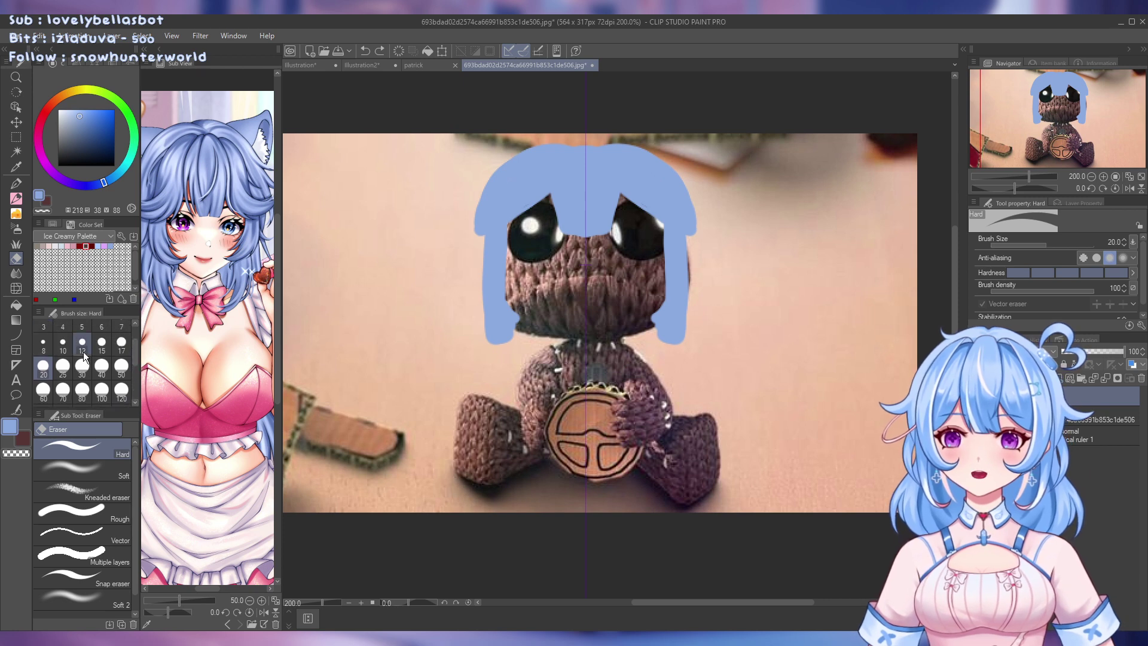
left_click(43, 352)
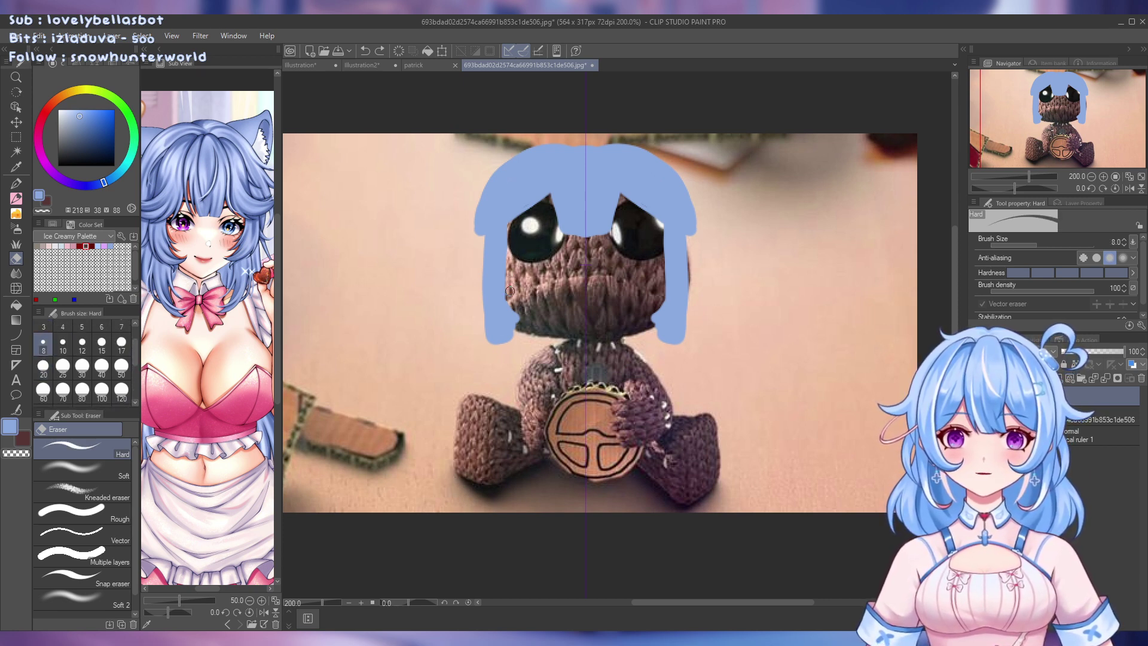
left_click_drag(511, 309, 535, 320)
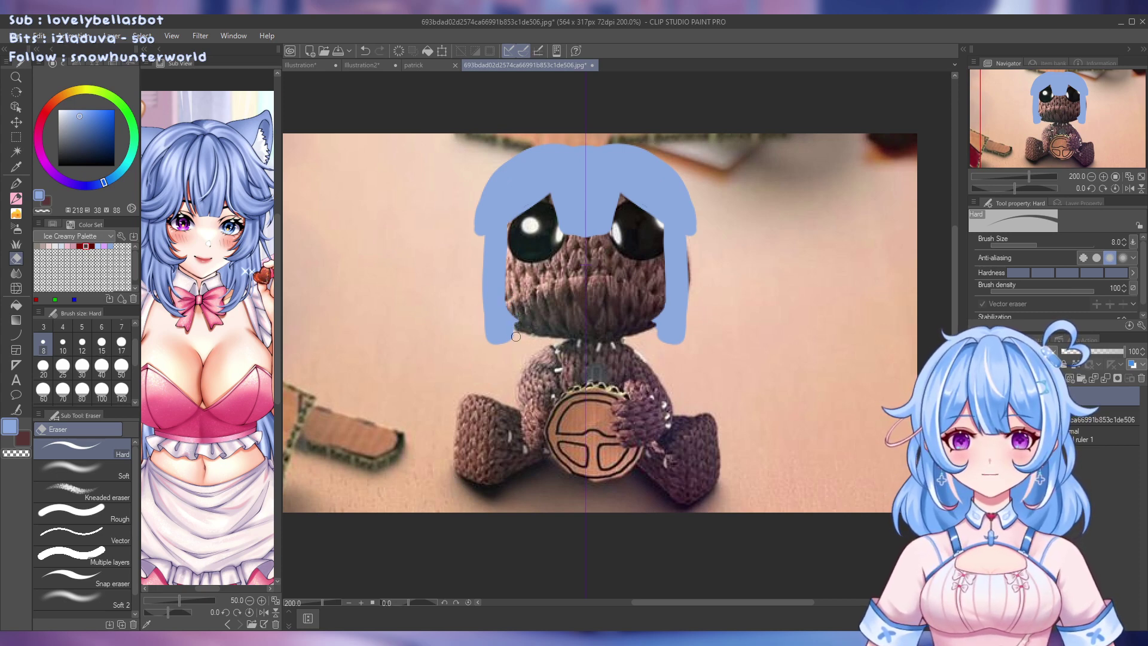
left_click_drag(480, 290, 486, 350)
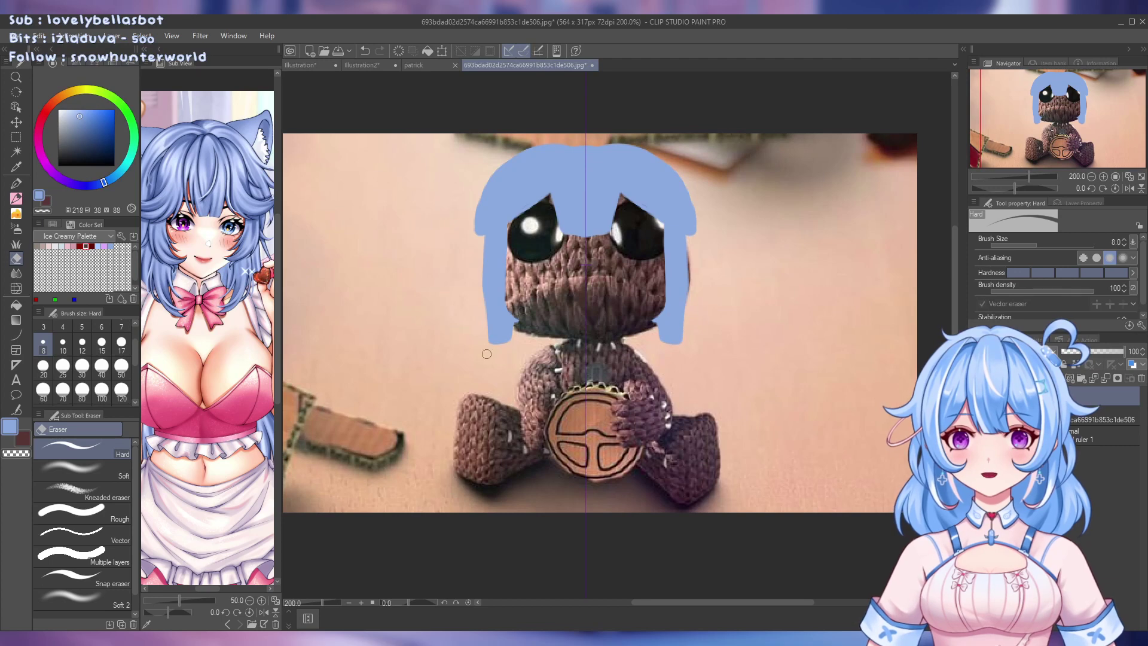
key("ctrl+z")
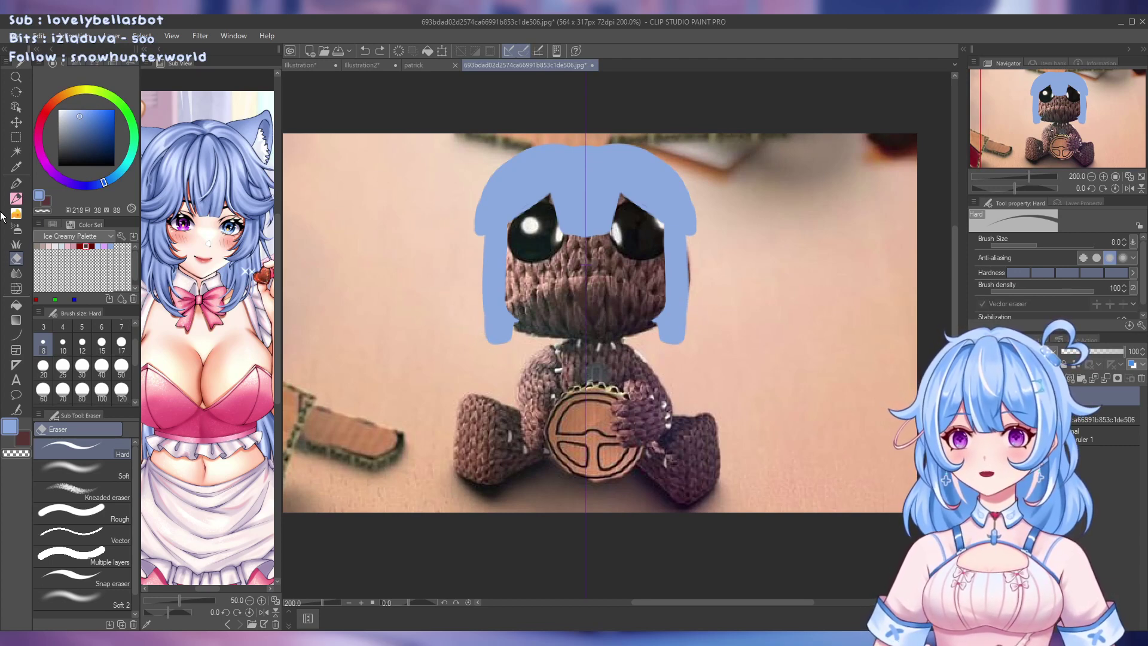
Raise the crown of the doll's hair with the G-pen and outline long mirrored pigtails with outward-flicking ends, redoing their inner curves
left_click(16, 183)
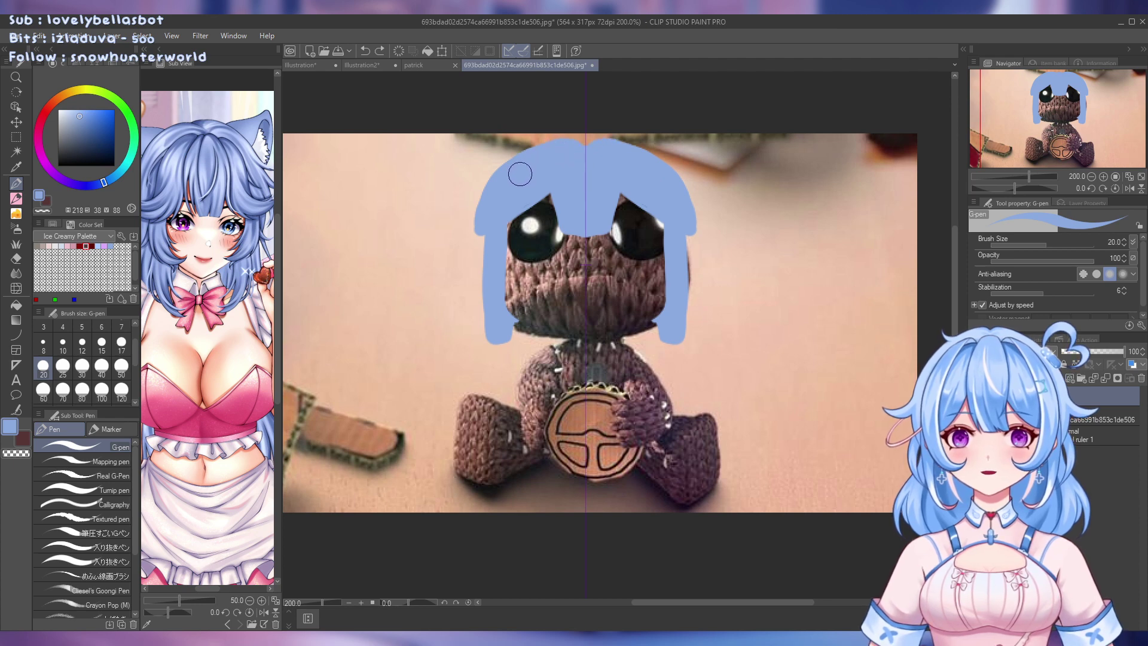
left_click_drag(532, 163, 547, 185)
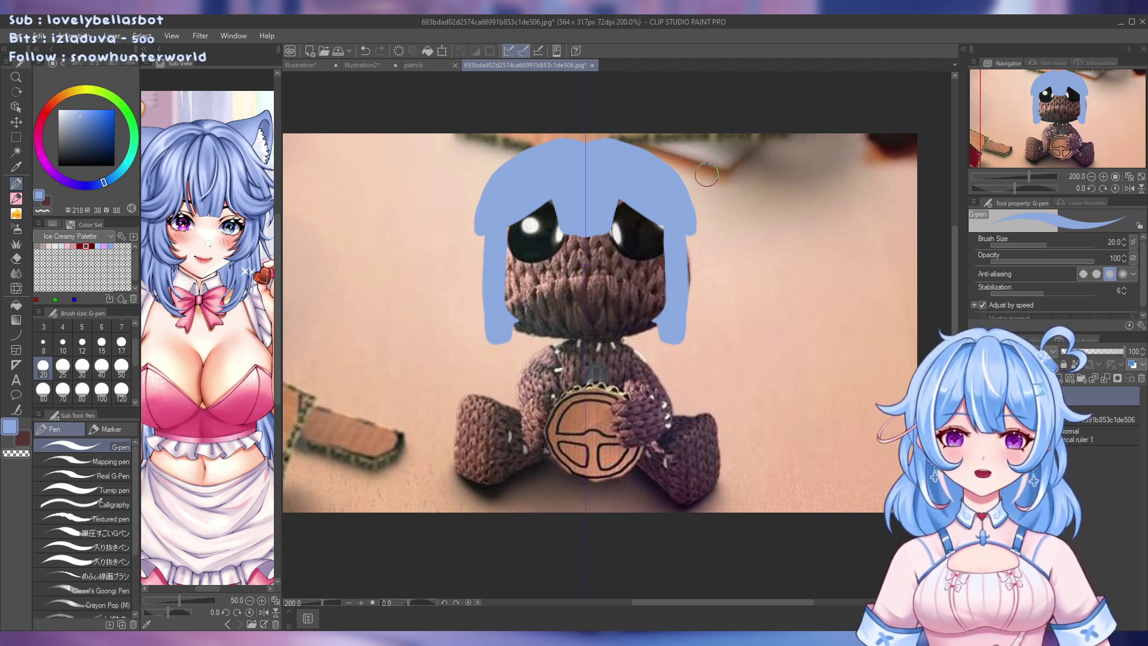
left_click_drag(655, 149, 731, 318)
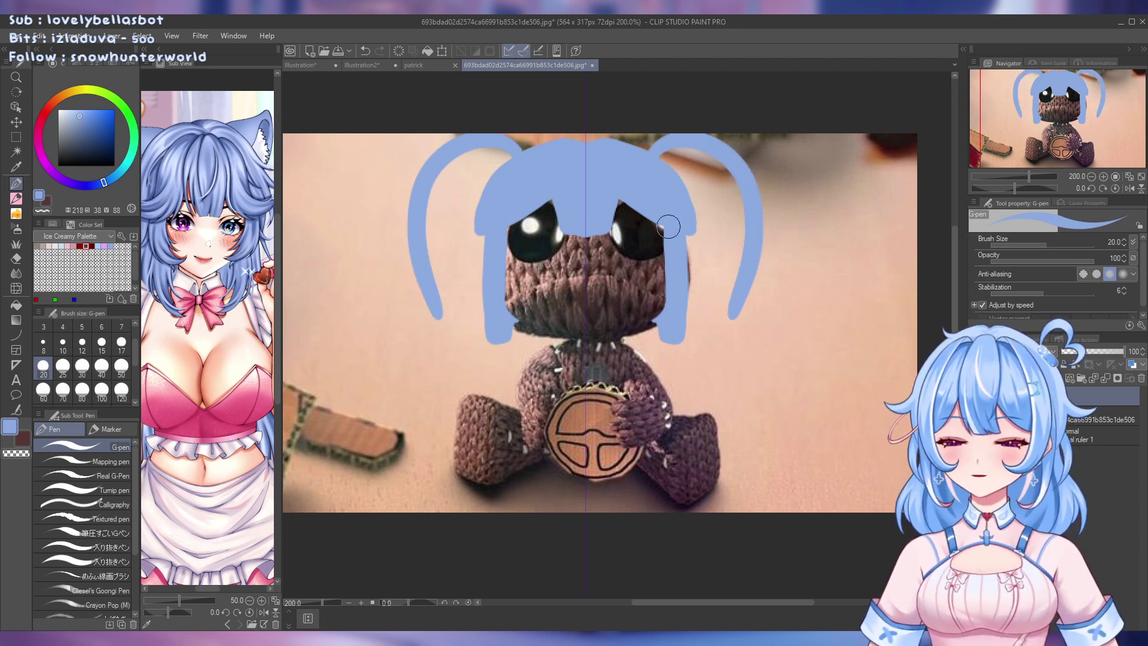
mouse_move(423, 299)
left_mouse_down()
mouse_move(444, 354)
mouse_move(414, 395)
mouse_move(495, 296)
left_mouse_up()
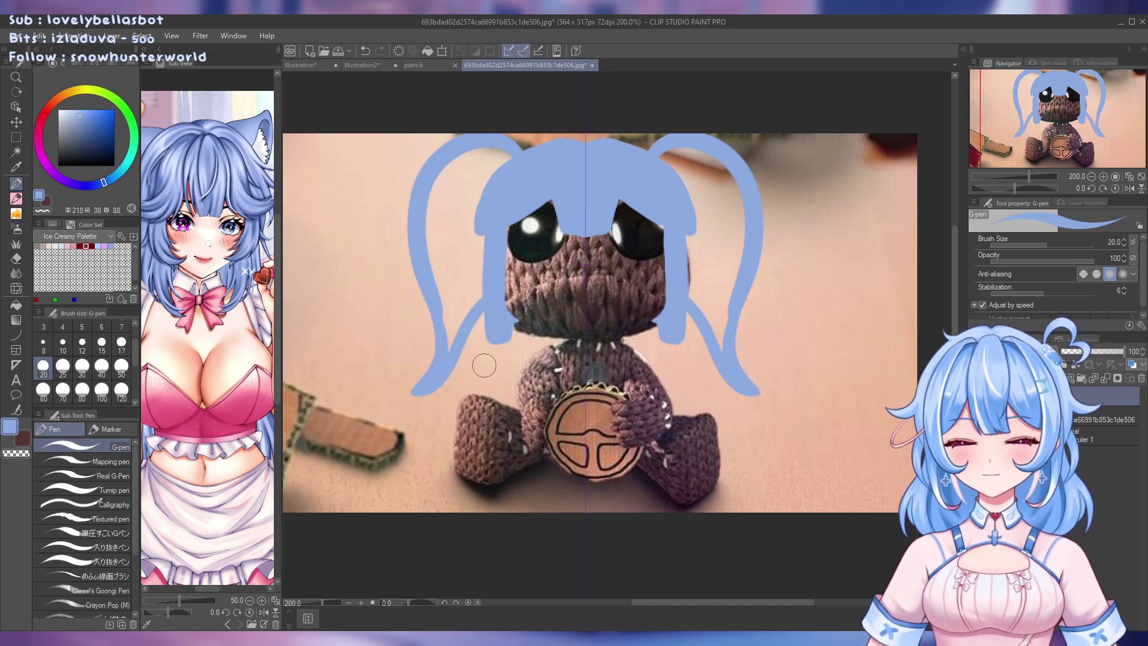
key("ctrl+z")
mouse_move(414, 393)
left_mouse_down()
mouse_move(451, 376)
mouse_move(486, 293)
left_mouse_up()
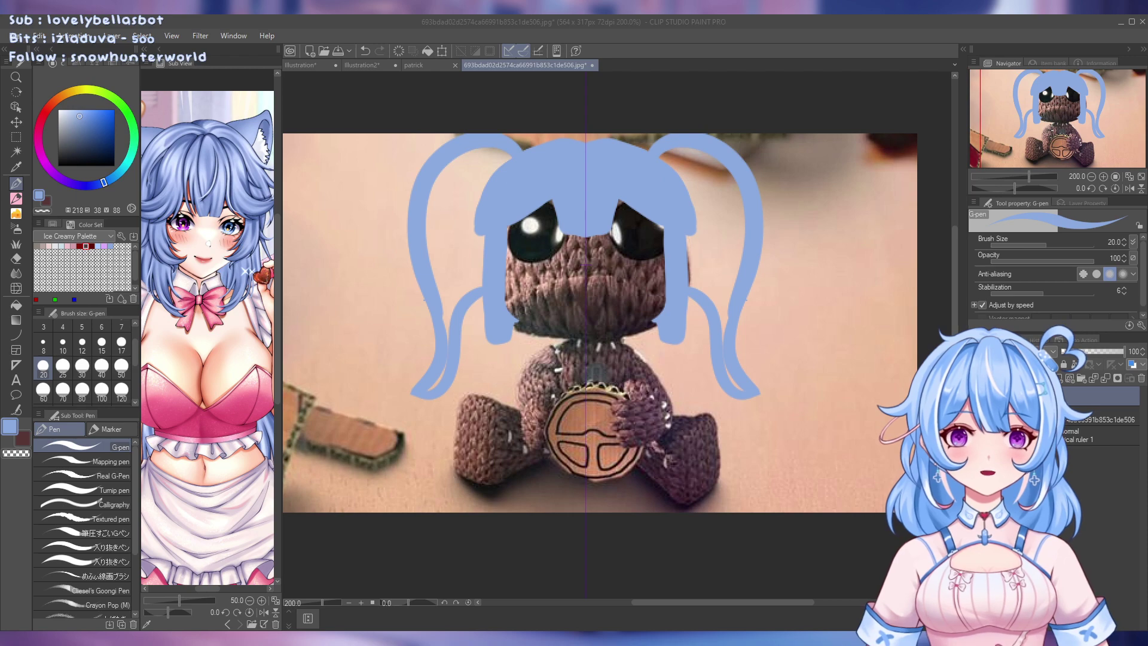
Open the LB Maid Clean Lines + Color Start illustration and examine the character's hair and outfit
scroll(581, 195, "up", 8)
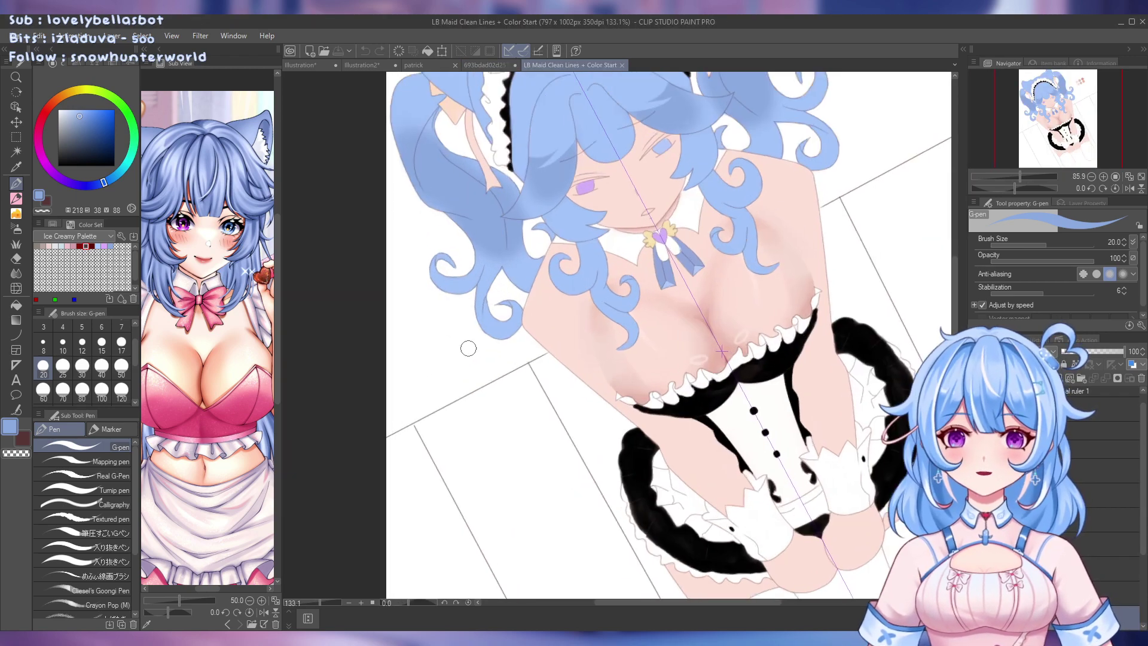
scroll(404, 320, "down", 10)
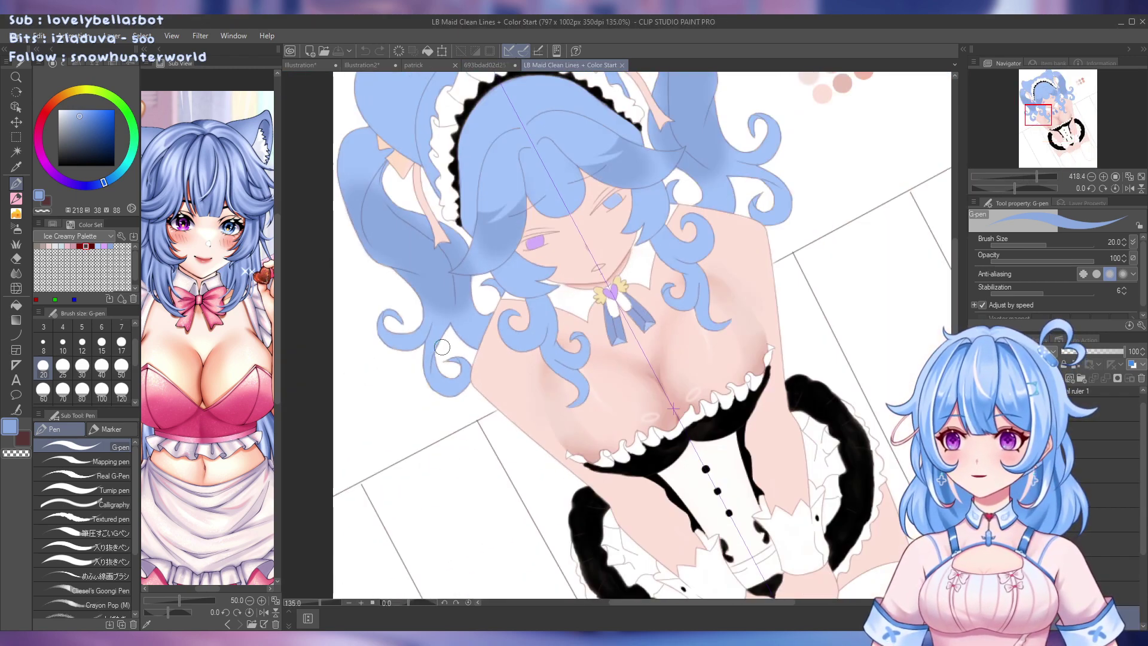
Return to the doll photo and compare the full-body character reference with the blue-haired character portrait
scroll(444, 364, "up", 3)
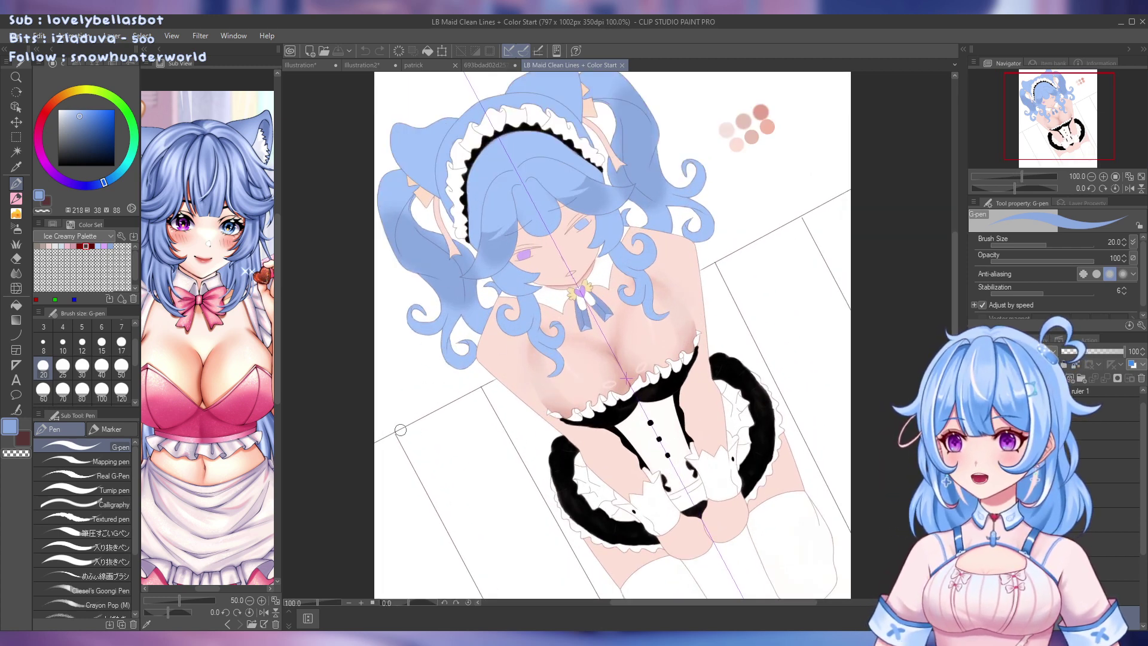
left_click(620, 66)
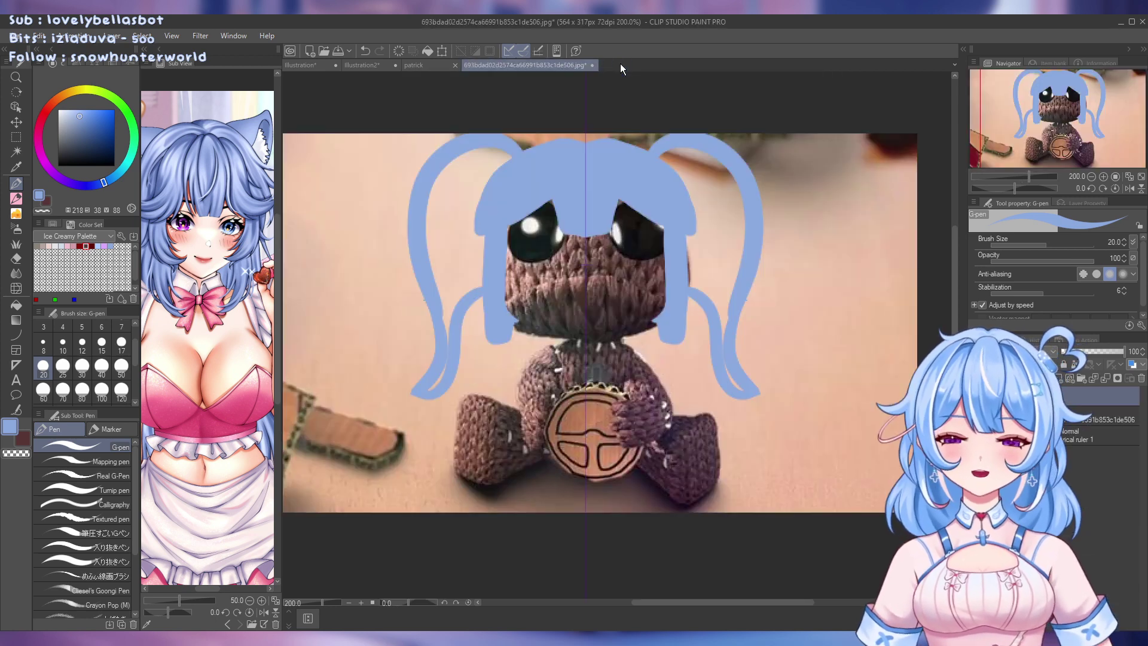
left_click(224, 625)
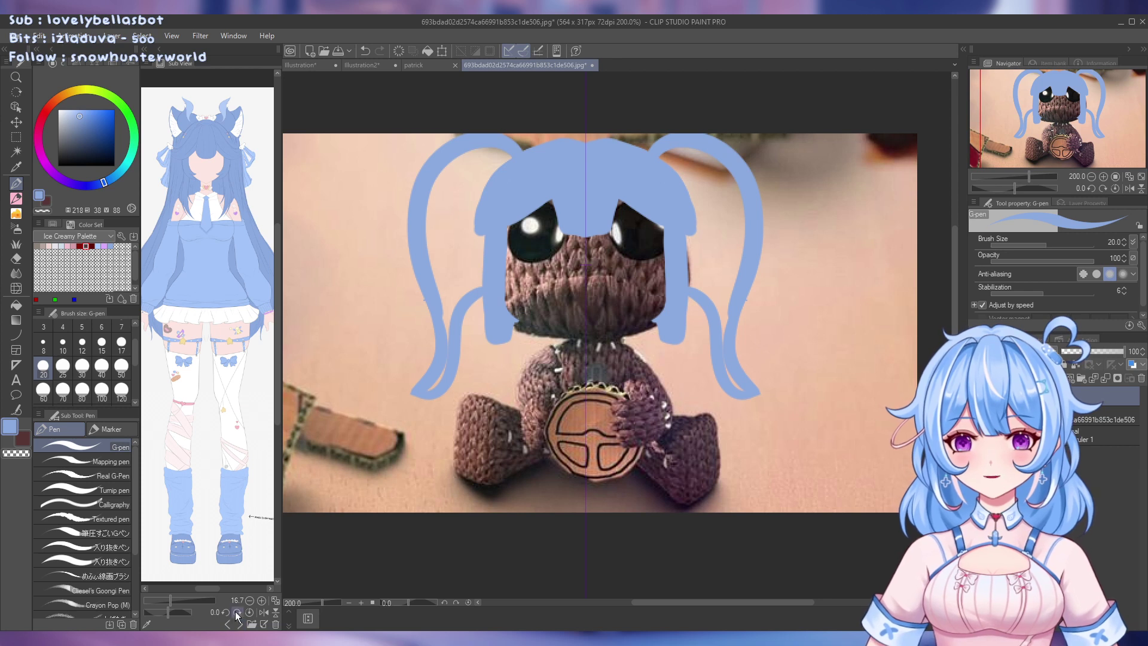
left_click_drag(193, 233, 198, 251)
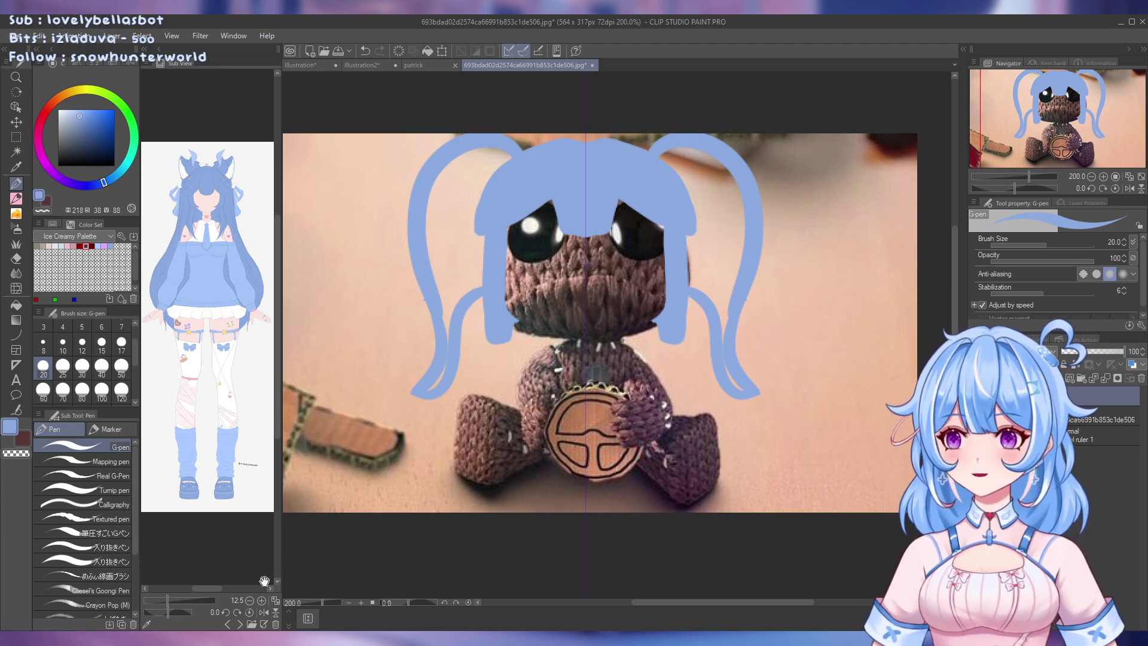
left_click(240, 624)
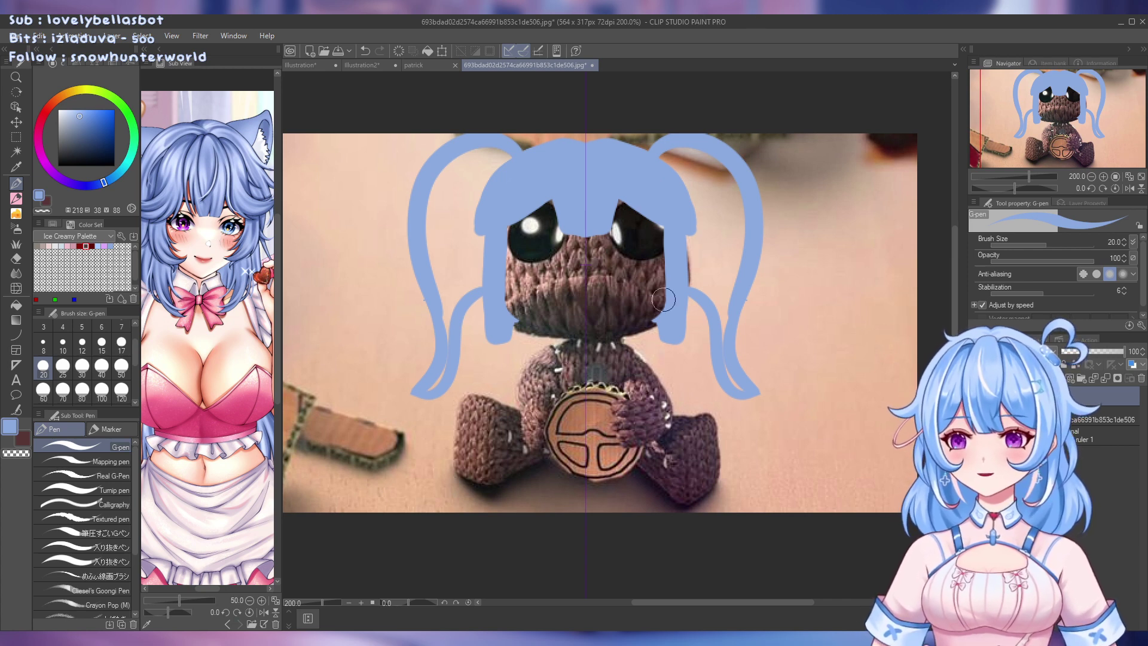
Undo the long mirrored pigtail outlines and redraw them with the G-pen as shorter loops closer to the doll's head
key("ctrl+z")
key("ctrl+z")
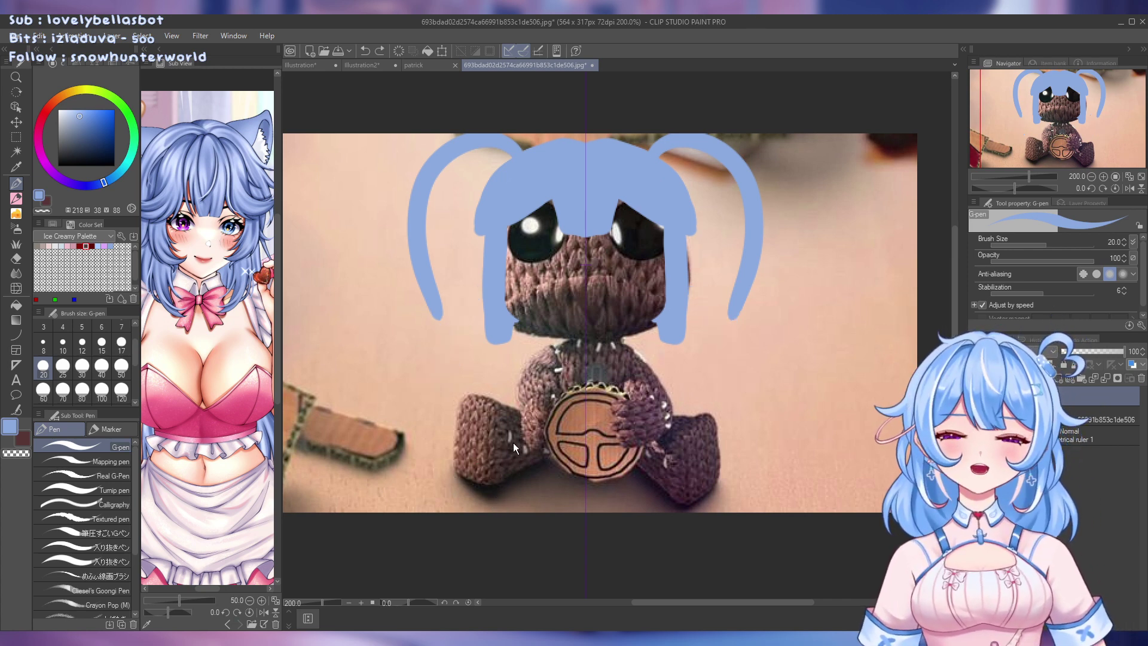
key("ctrl+z")
key("ctrl+z")
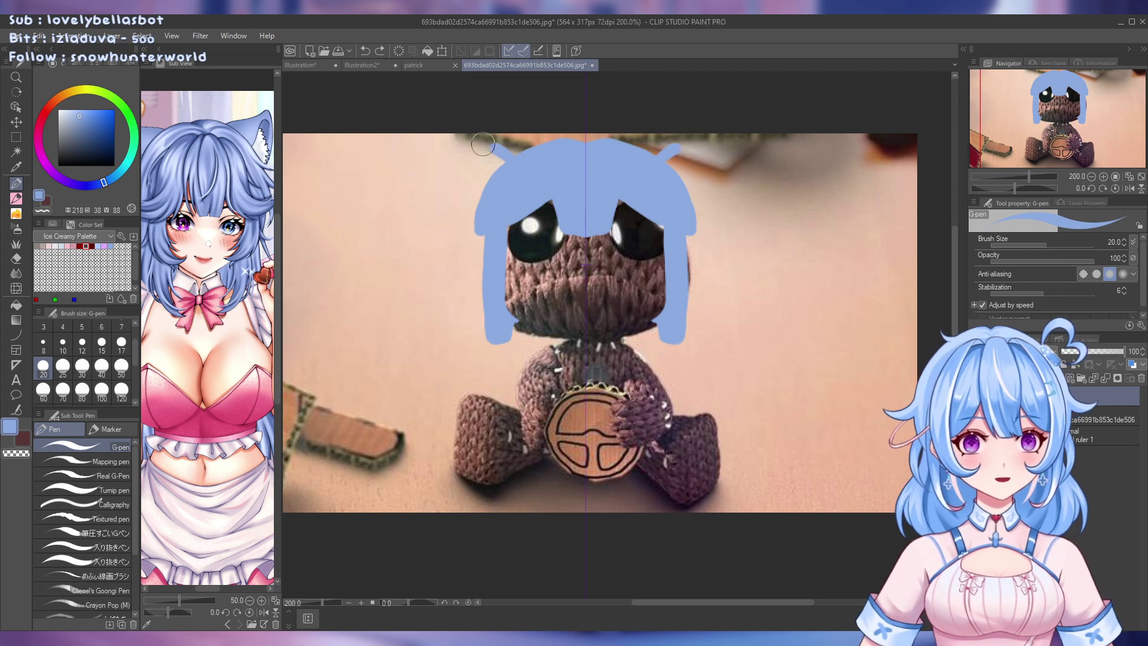
mouse_move(483, 143)
left_mouse_down()
mouse_move(455, 246)
mouse_move(489, 236)
left_mouse_up()
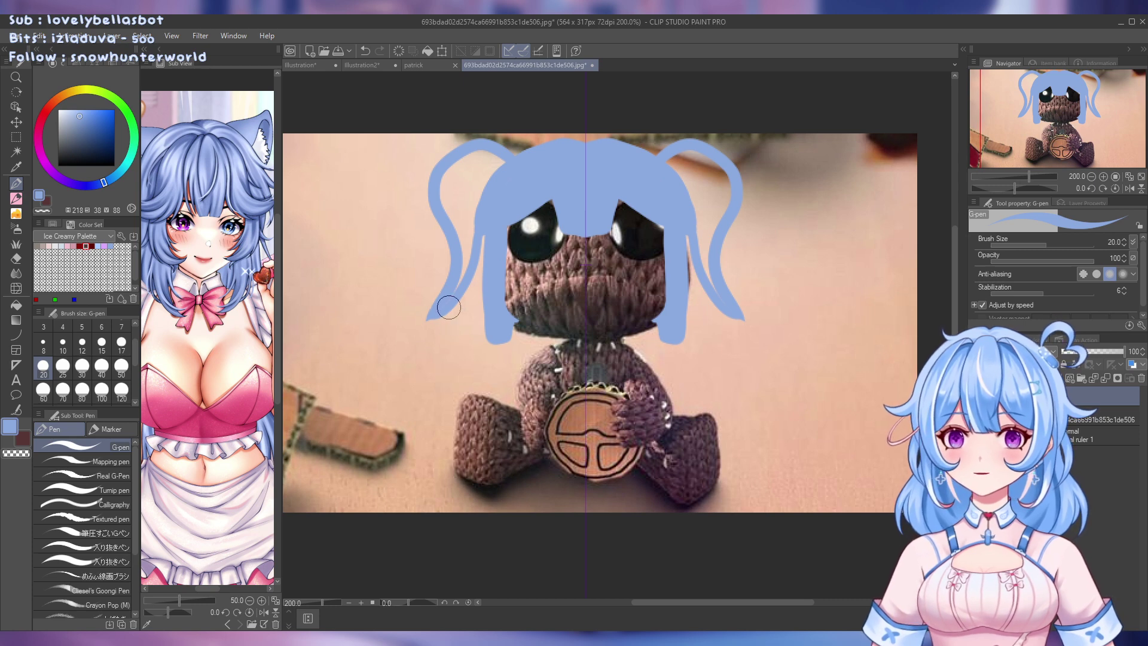
Try extending the pigtail ends downward and outward with the G-pen, undoing each stroke
left_click_drag(448, 307, 426, 376)
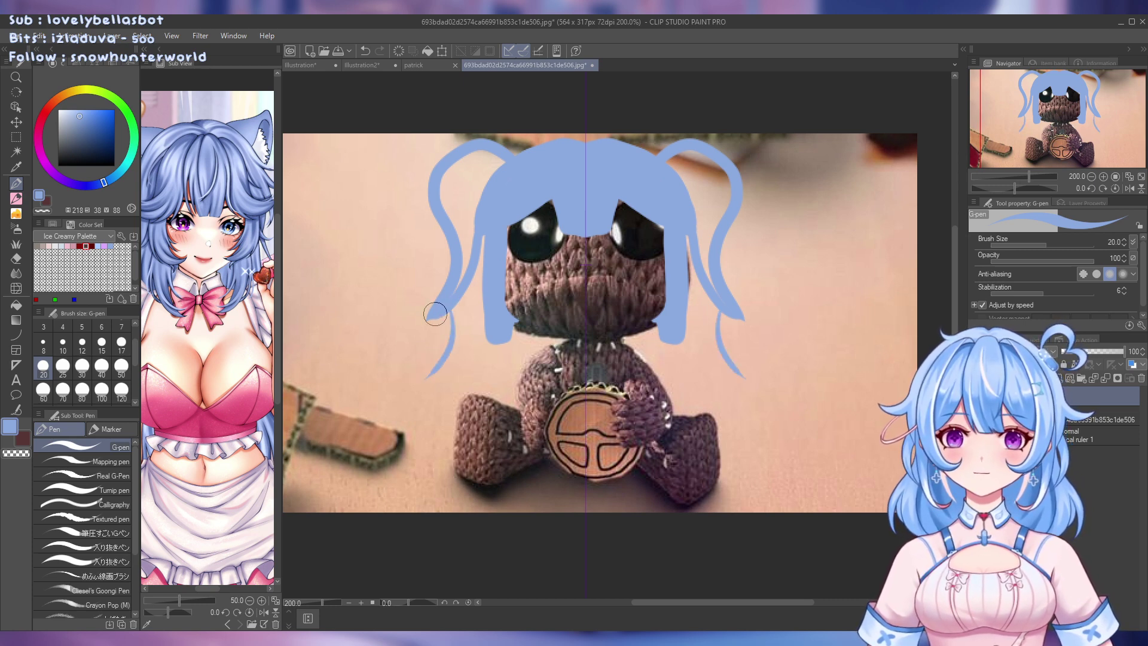
key("ctrl+z")
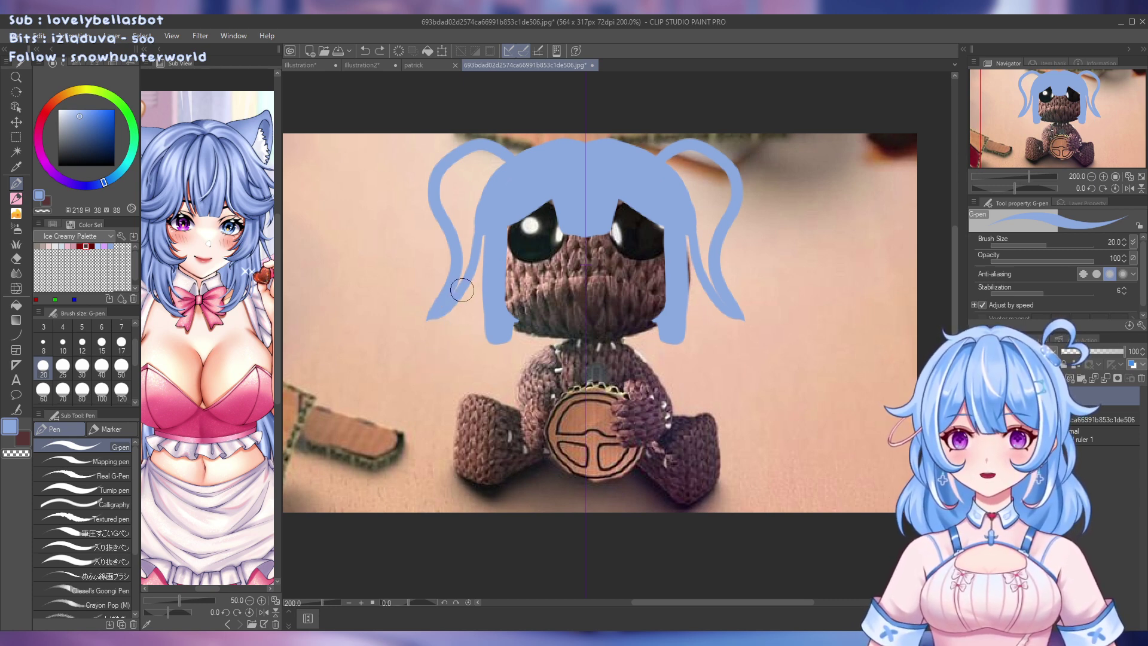
left_click_drag(462, 290, 416, 383)
key("ctrl+z")
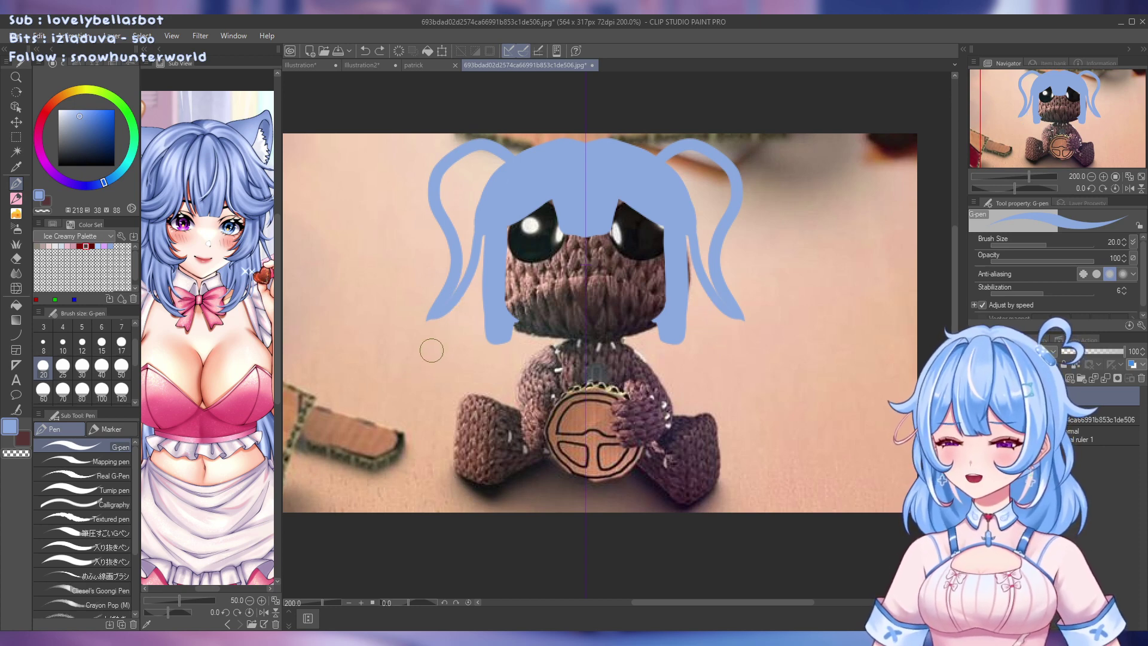
left_click_drag(429, 311, 386, 328)
key("ctrl+z")
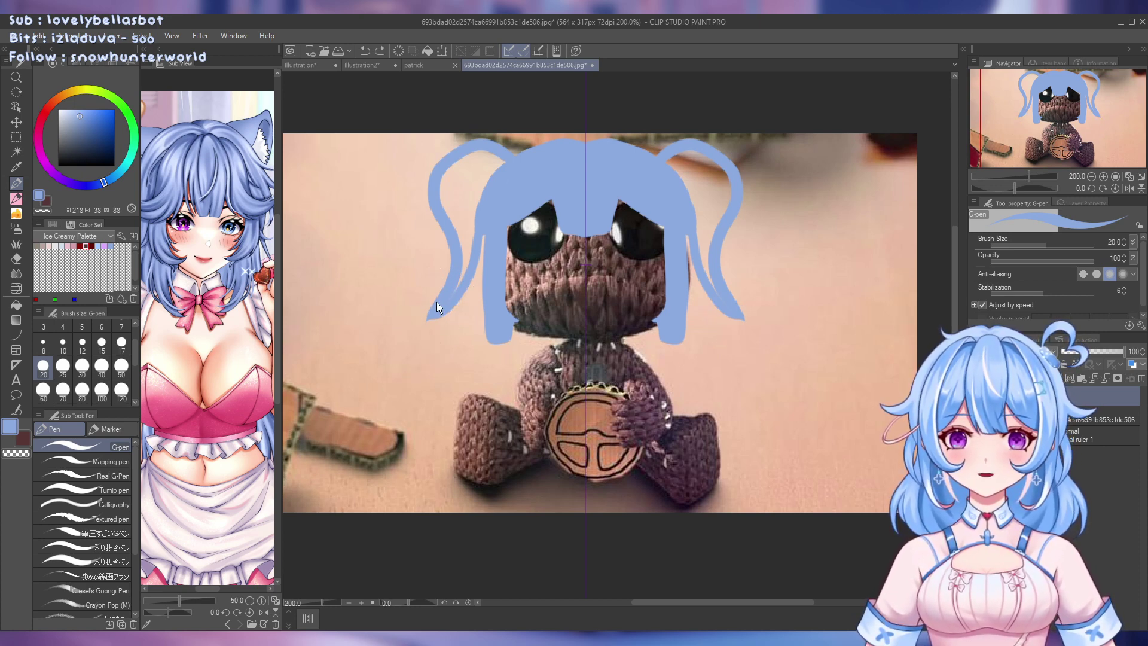
Outline the lower pigtails sweeping outward and curling up to pointed tips, redoing the curves that do not fit
mouse_move(449, 281)
left_mouse_down()
mouse_move(430, 333)
mouse_move(410, 332)
mouse_move(481, 287)
left_mouse_up()
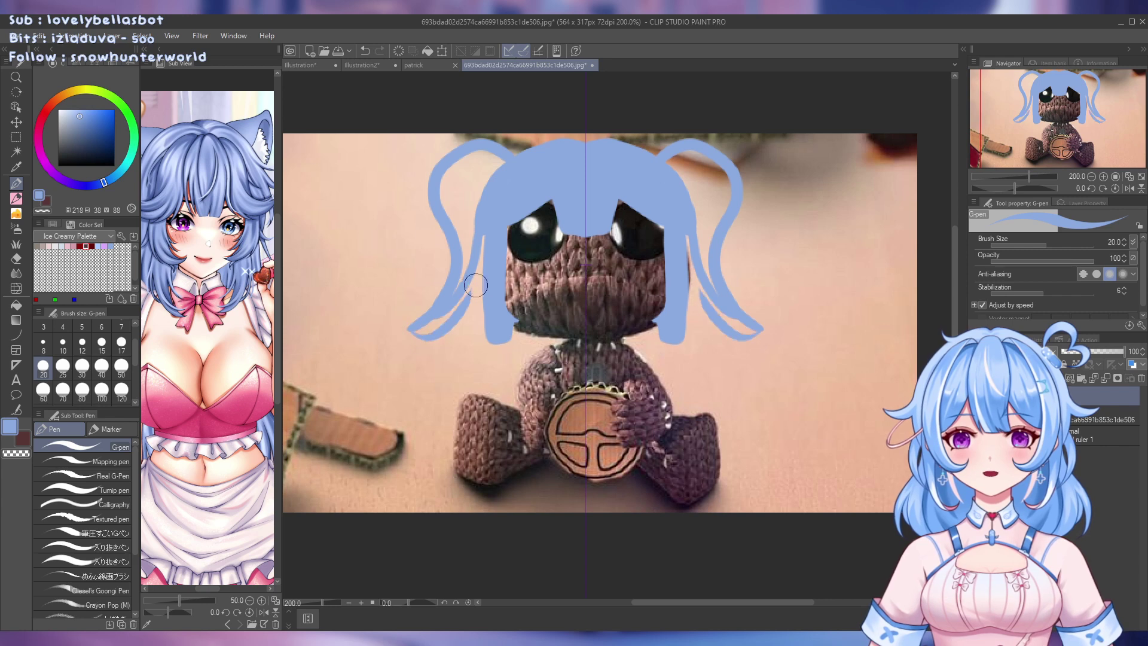
mouse_move(478, 245)
left_mouse_down()
mouse_move(458, 323)
mouse_move(419, 352)
left_mouse_up()
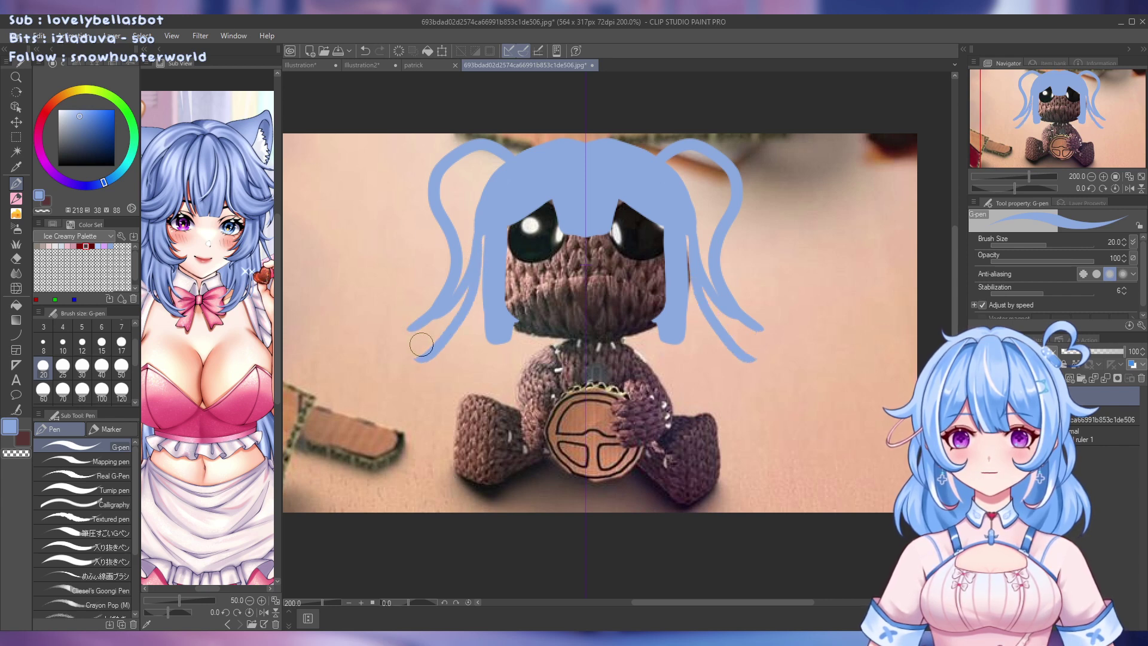
key("ctrl+z")
mouse_move(482, 236)
left_mouse_down()
mouse_move(477, 263)
mouse_move(423, 335)
mouse_move(366, 323)
mouse_move(404, 327)
left_mouse_up()
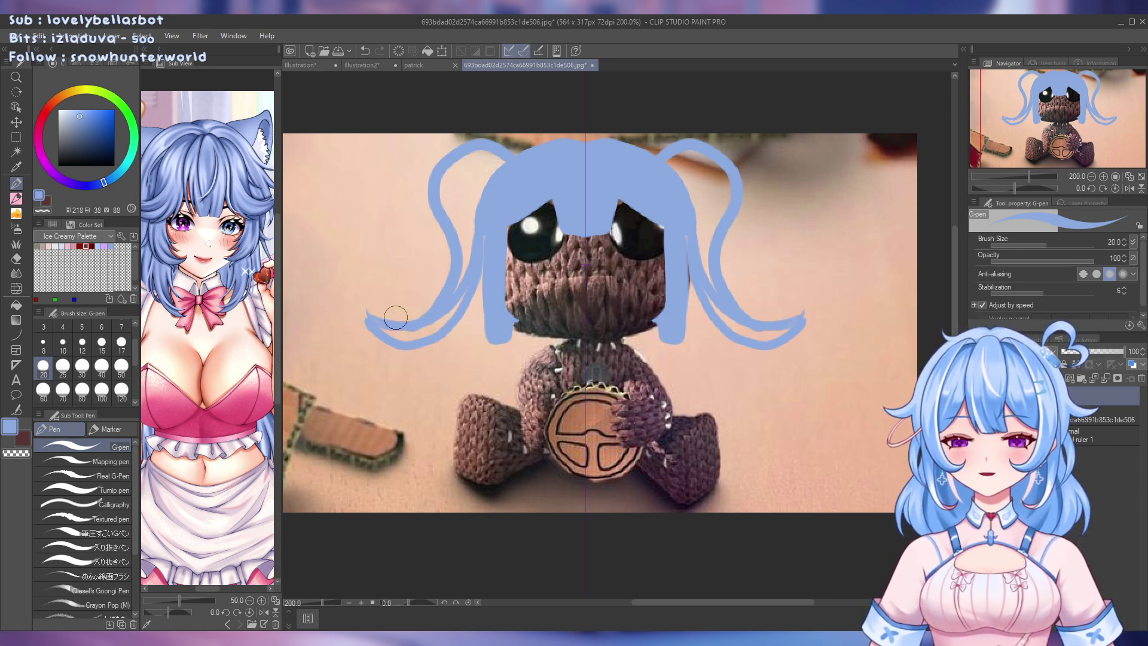
mouse_move(425, 310)
left_mouse_down()
mouse_move(371, 285)
mouse_move(378, 318)
left_mouse_up()
key("ctrl+z")
key("ctrl+z")
left_click_drag(360, 276, 374, 316)
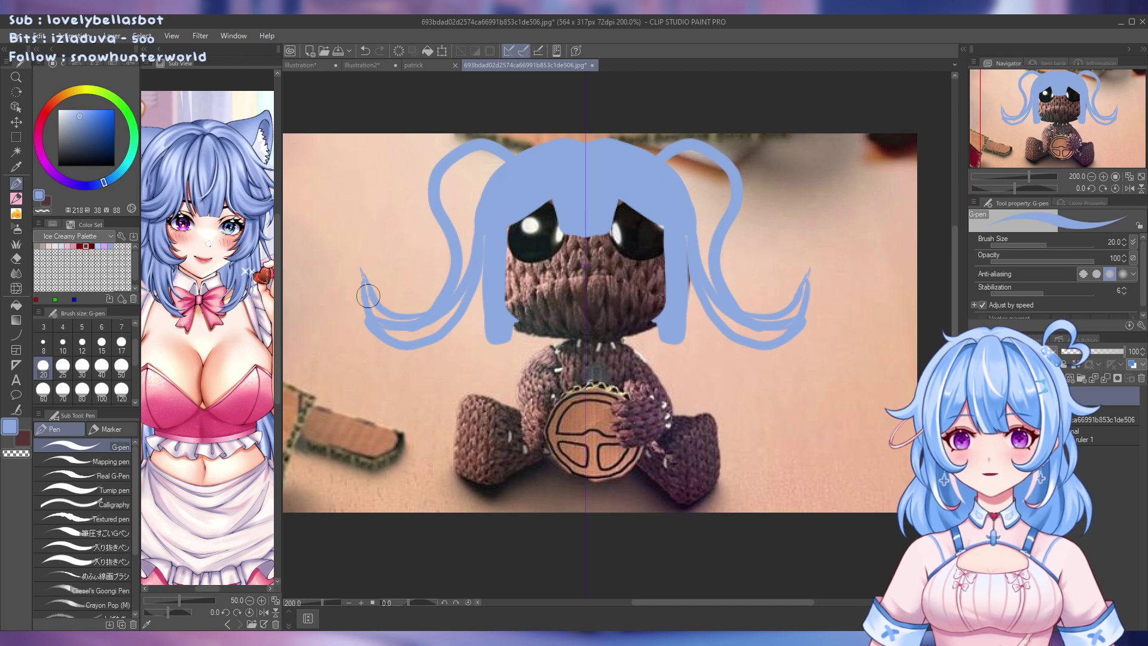
left_click_drag(360, 267, 378, 321)
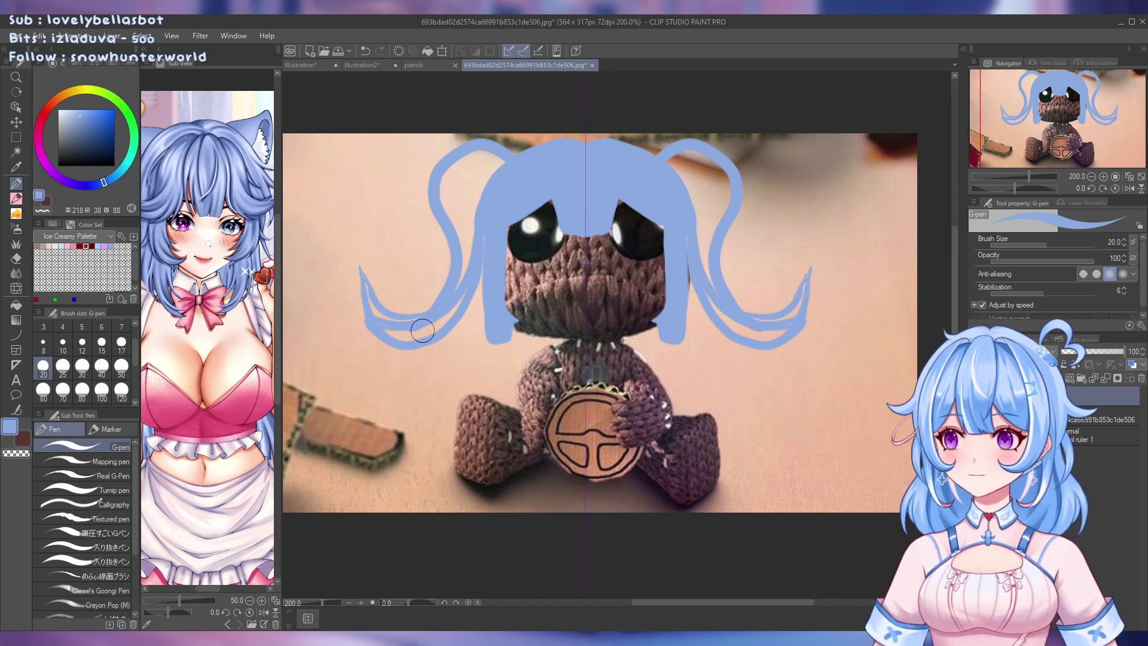
Set the Hard eraser's brush size to 80 and switch back to the G-pen
key("e")
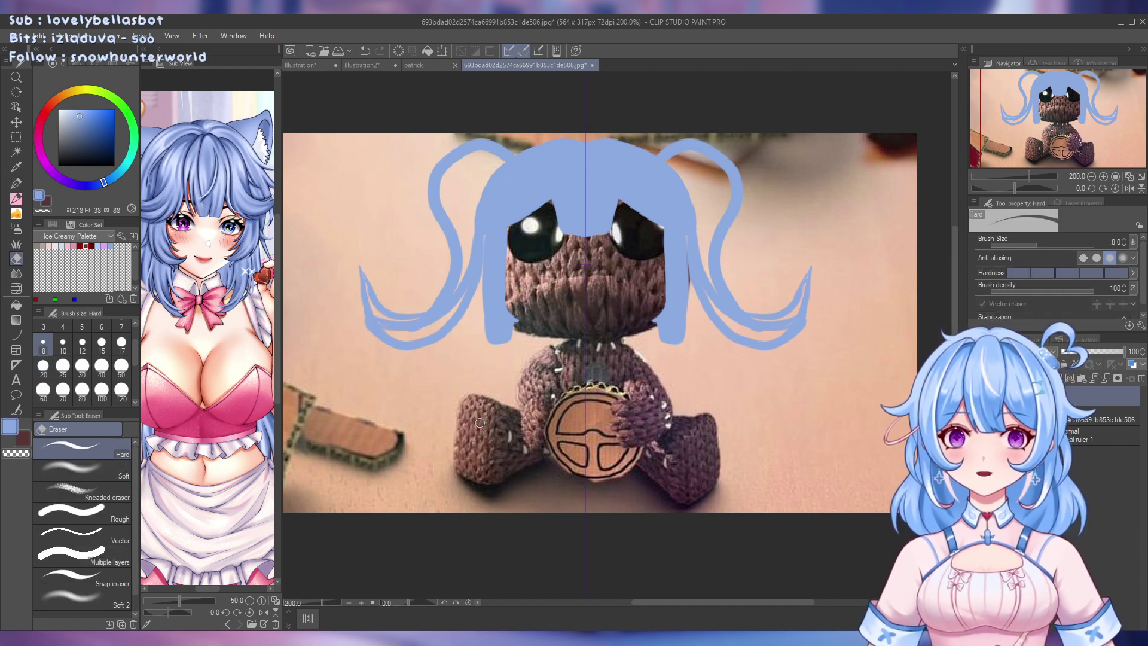
left_click(83, 389)
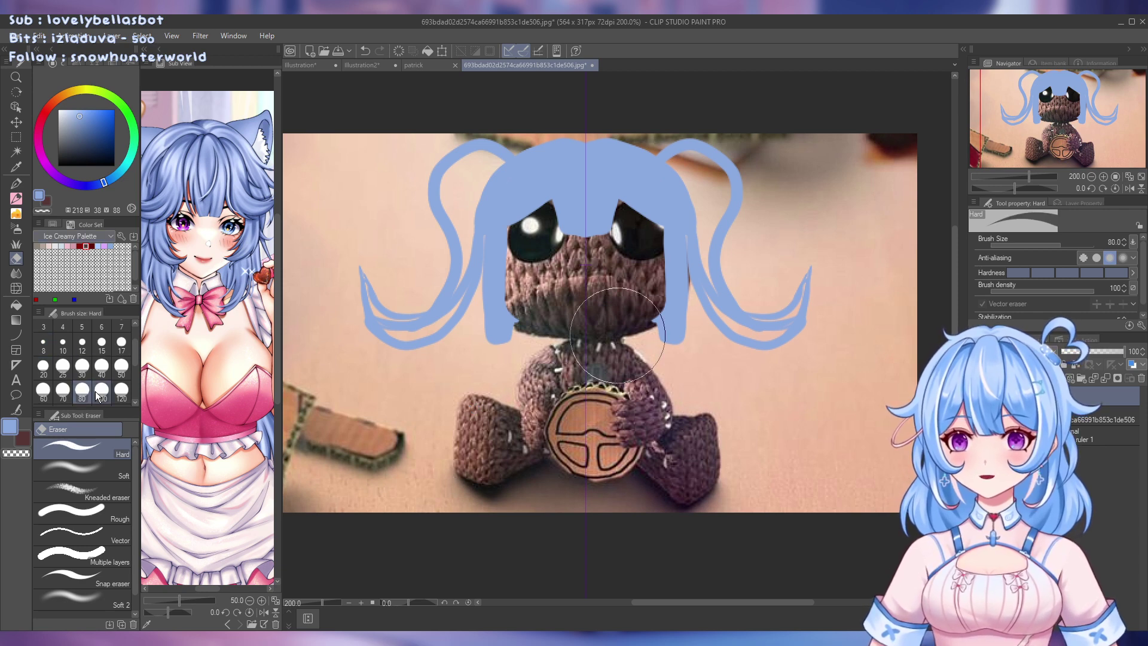
left_click(16, 184)
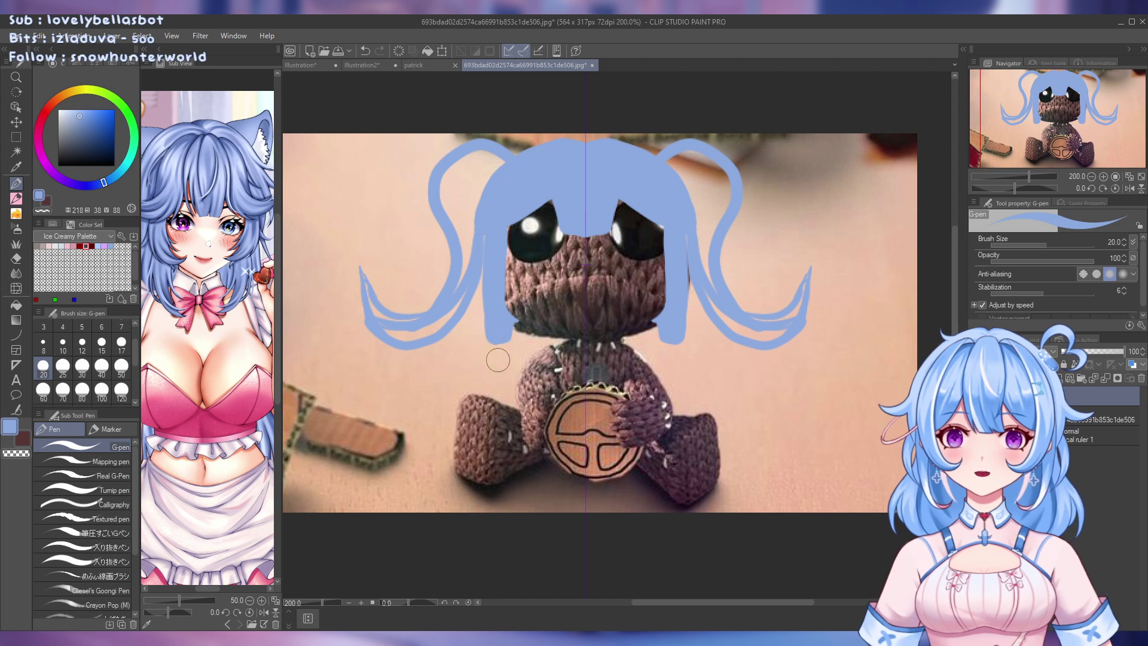
Lengthen the mirrored side locks down over the doll's arms with the G-pen at size 20, filling them to jagged, tapered ends
mouse_move(495, 342)
left_mouse_down()
mouse_move(496, 365)
mouse_move(488, 321)
mouse_move(502, 398)
left_mouse_up()
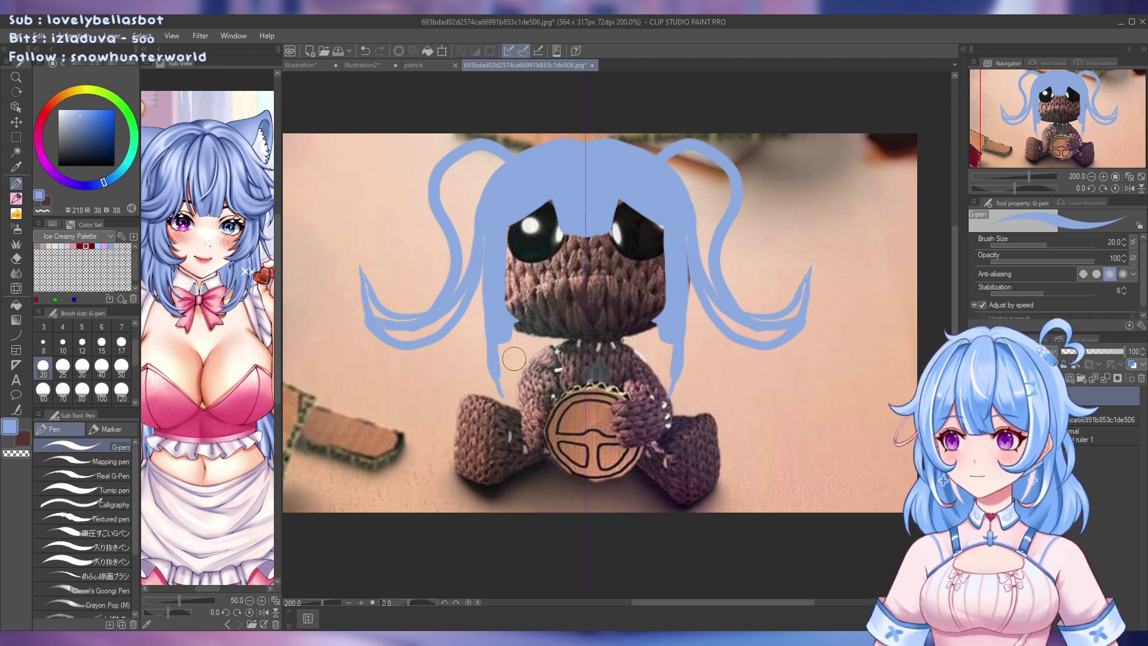
mouse_move(507, 327)
left_mouse_down()
mouse_move(528, 377)
mouse_move(519, 377)
left_mouse_up()
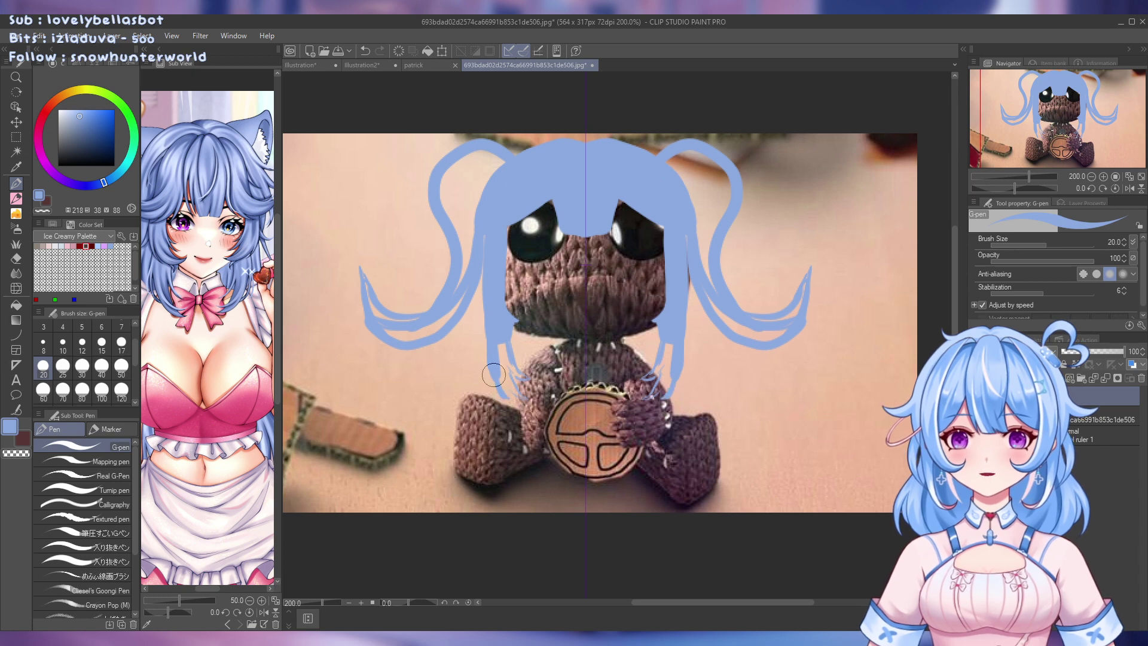
mouse_move(511, 411)
left_mouse_down()
mouse_move(502, 335)
mouse_move(501, 345)
left_mouse_up()
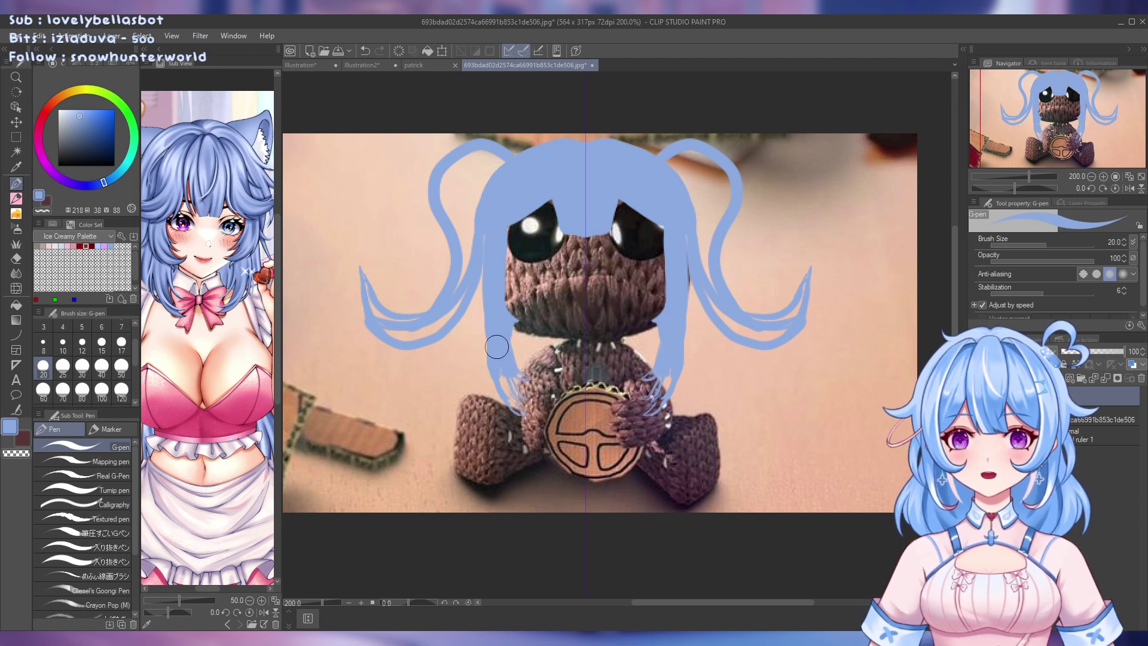
left_click_drag(505, 392, 514, 410)
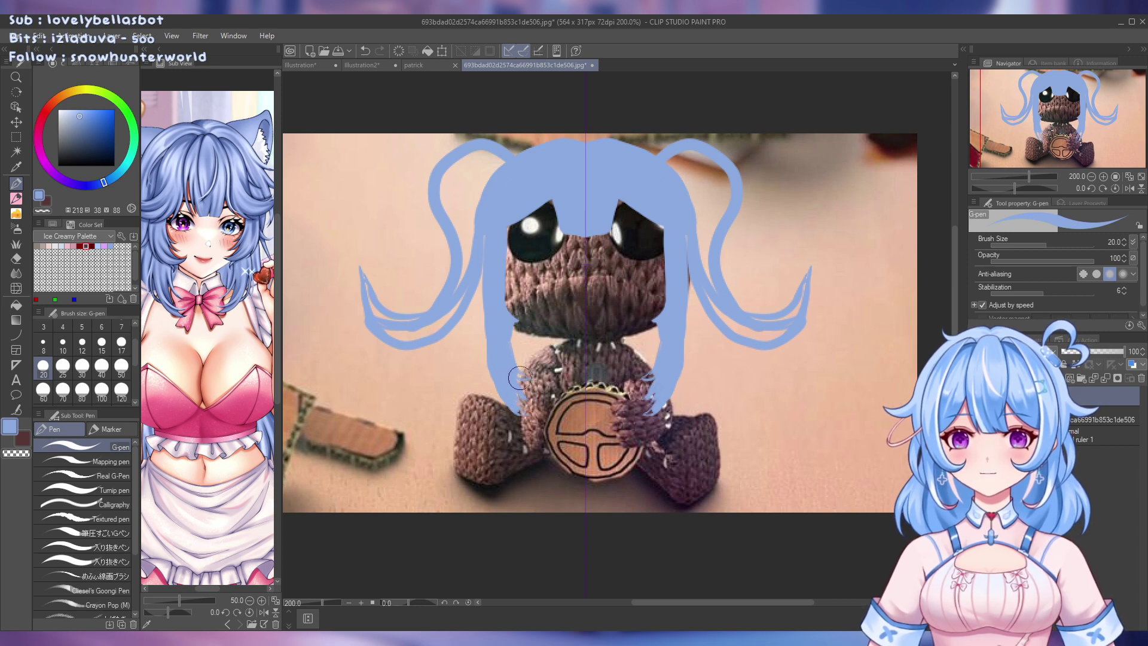
left_click_drag(531, 378, 511, 369)
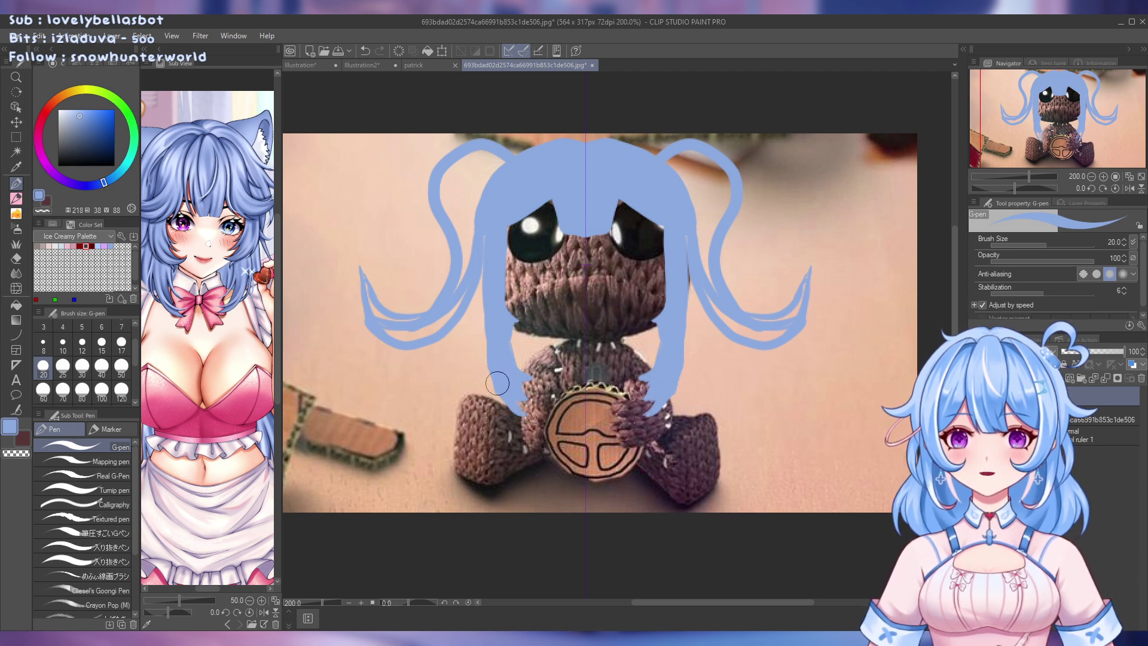
left_click_drag(494, 373, 513, 411)
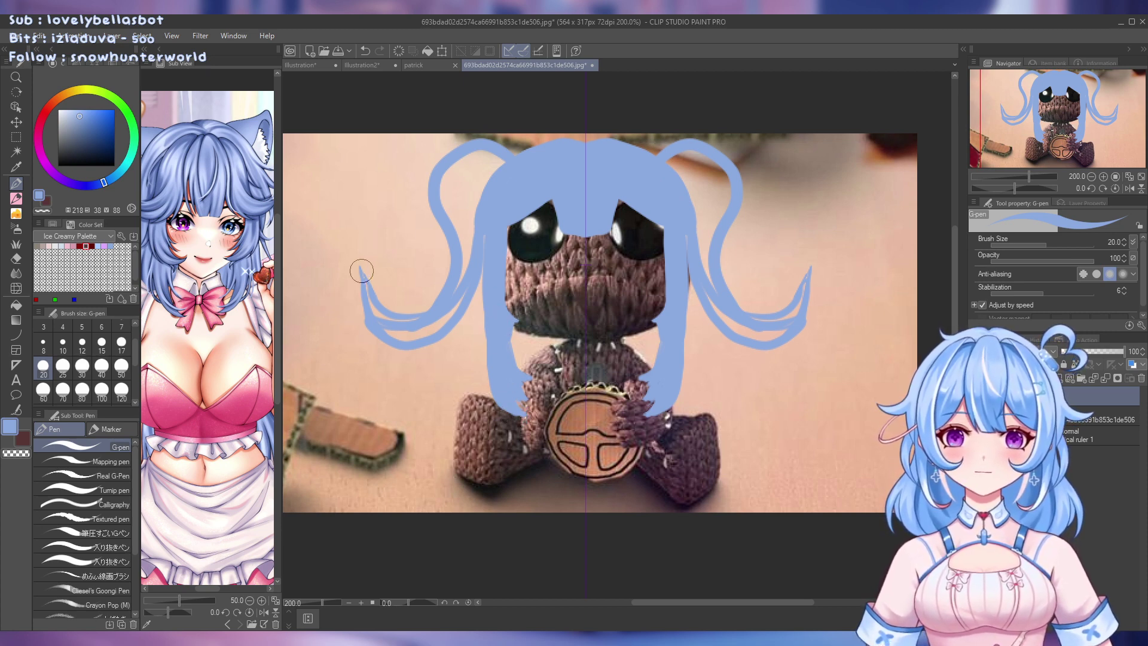
Fill both pigtails with solid blue and thicken their outward-curling lower ends with the G-pen
mouse_move(358, 269)
left_mouse_down()
mouse_move(375, 326)
mouse_move(404, 345)
mouse_move(463, 331)
mouse_move(493, 272)
mouse_move(473, 300)
mouse_move(465, 271)
mouse_move(474, 242)
mouse_move(482, 260)
mouse_move(479, 238)
mouse_move(478, 304)
mouse_move(398, 335)
mouse_move(380, 306)
left_mouse_up()
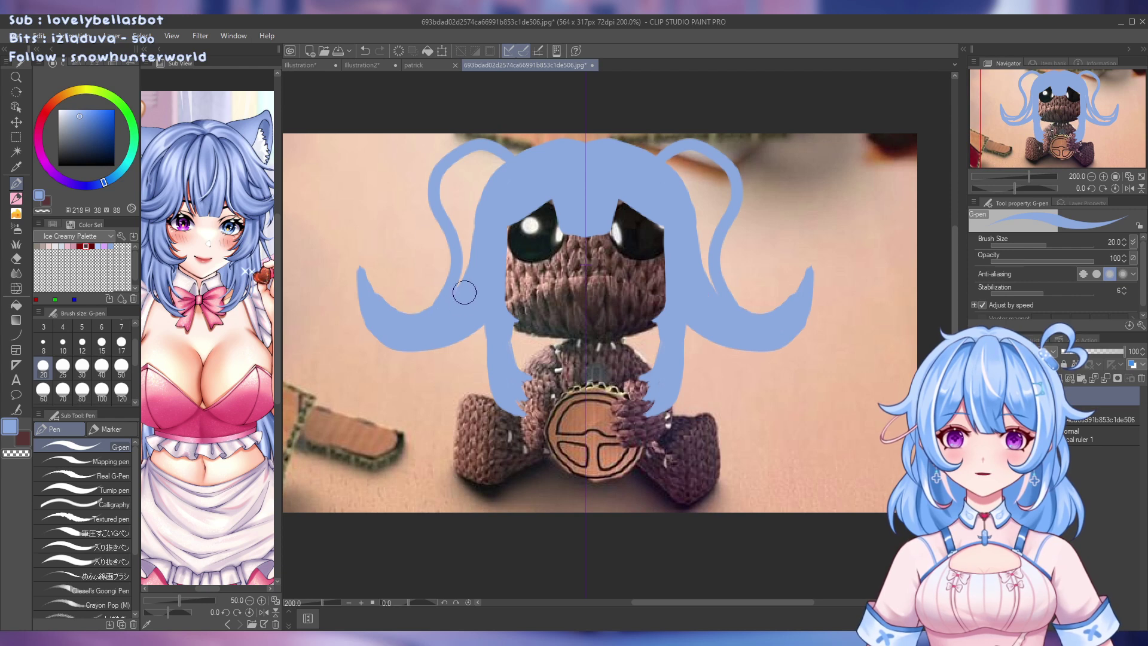
mouse_move(461, 288)
left_mouse_down()
mouse_move(467, 239)
mouse_move(444, 202)
mouse_move(474, 228)
mouse_move(508, 166)
mouse_move(448, 173)
mouse_move(497, 161)
mouse_move(474, 154)
mouse_move(455, 195)
mouse_move(485, 165)
mouse_move(468, 218)
left_mouse_up()
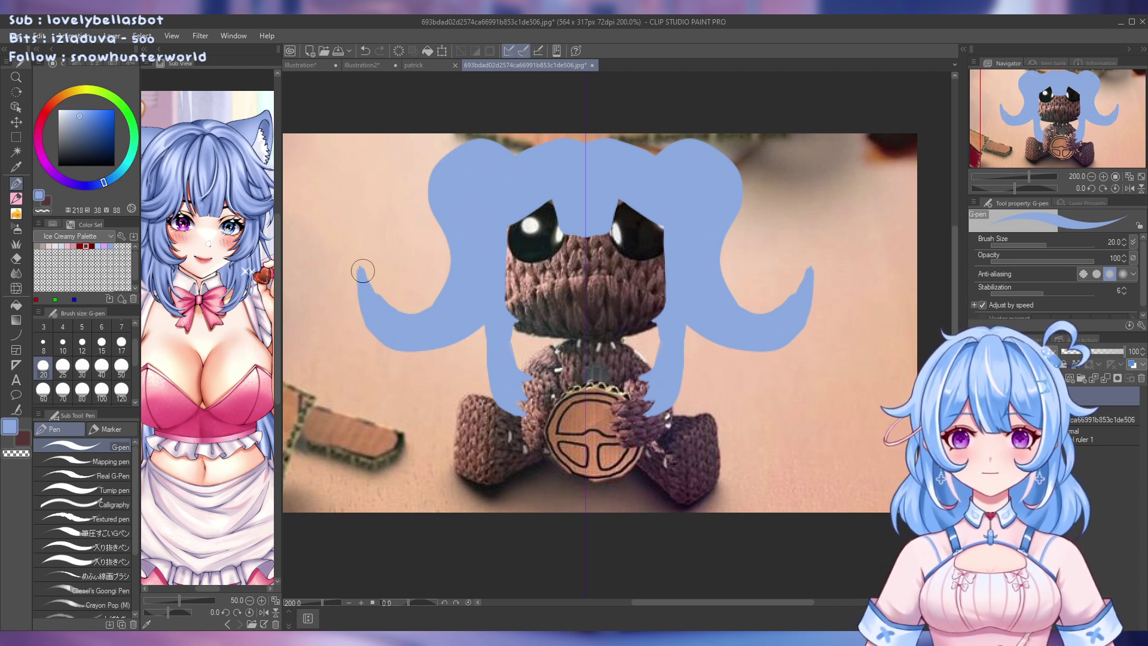
mouse_move(358, 268)
left_mouse_down()
mouse_move(367, 313)
mouse_move(398, 350)
mouse_move(456, 352)
mouse_move(479, 338)
mouse_move(464, 310)
left_mouse_up()
Smooth the inner curves of the curled pigtail tips with the Hard eraser at size 80, and set the eraser size to 20
key("e")
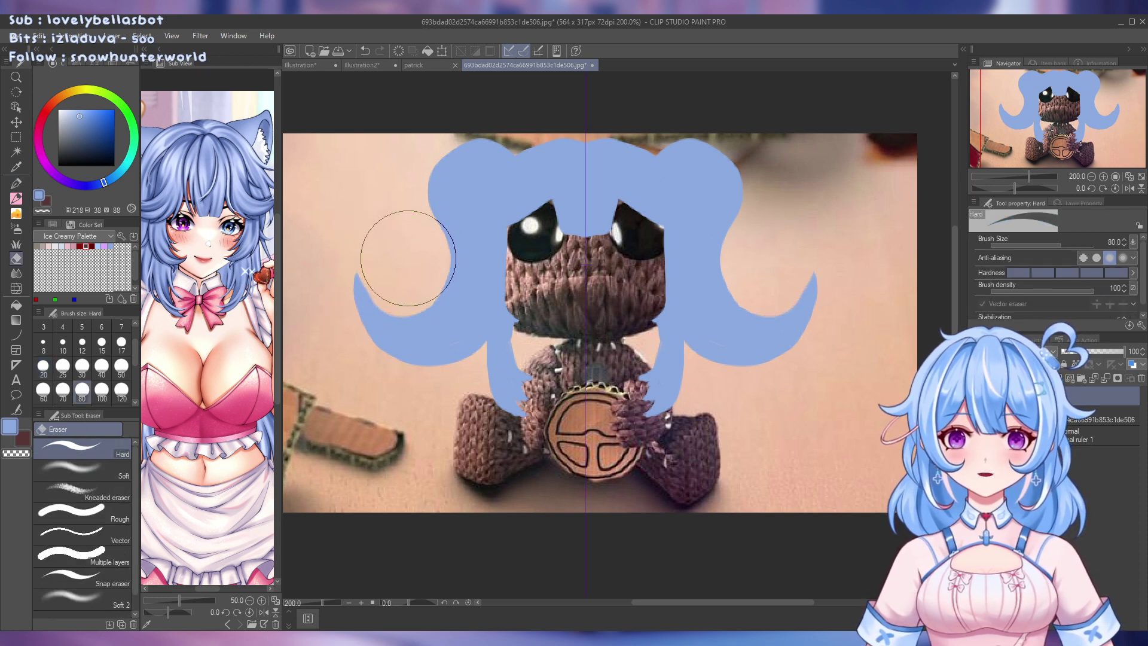
left_click_drag(401, 263, 396, 273)
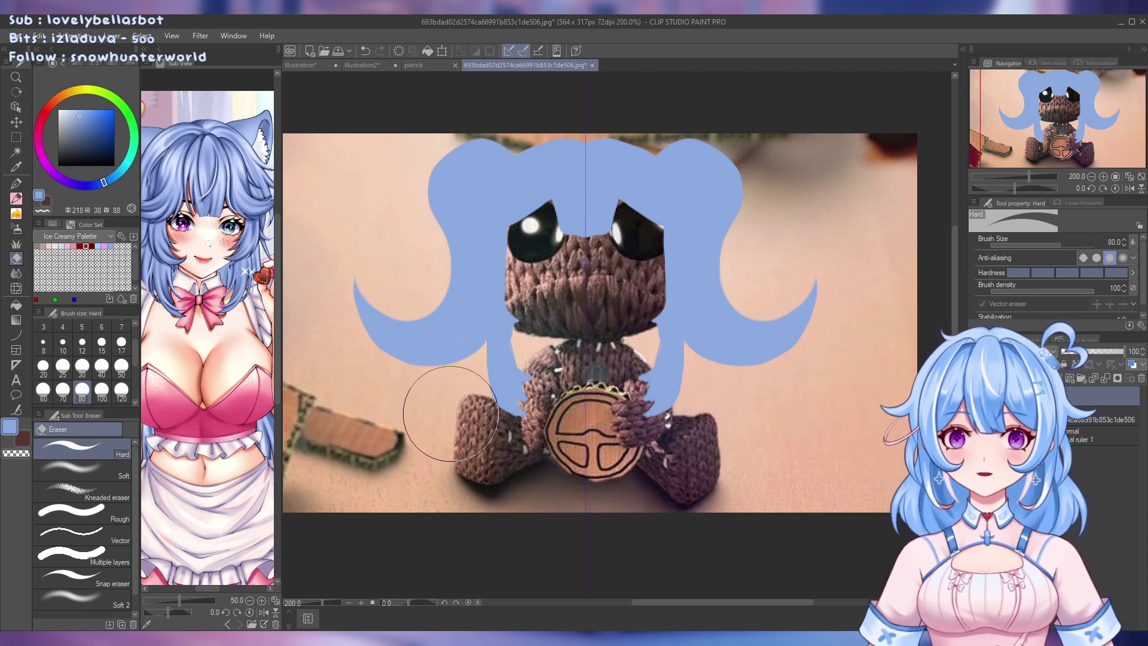
left_click(43, 366)
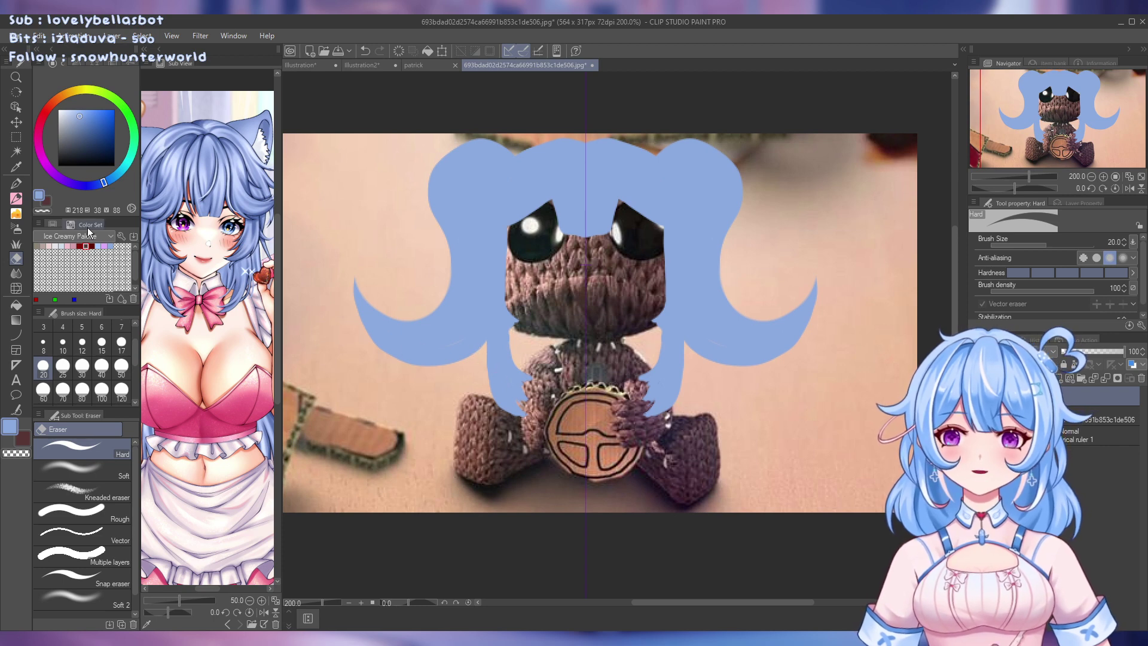
Add thin mirrored arcs bridging the crown and the pigtail tops with the G-pen at size 10
left_click(16, 183)
left_click(44, 342)
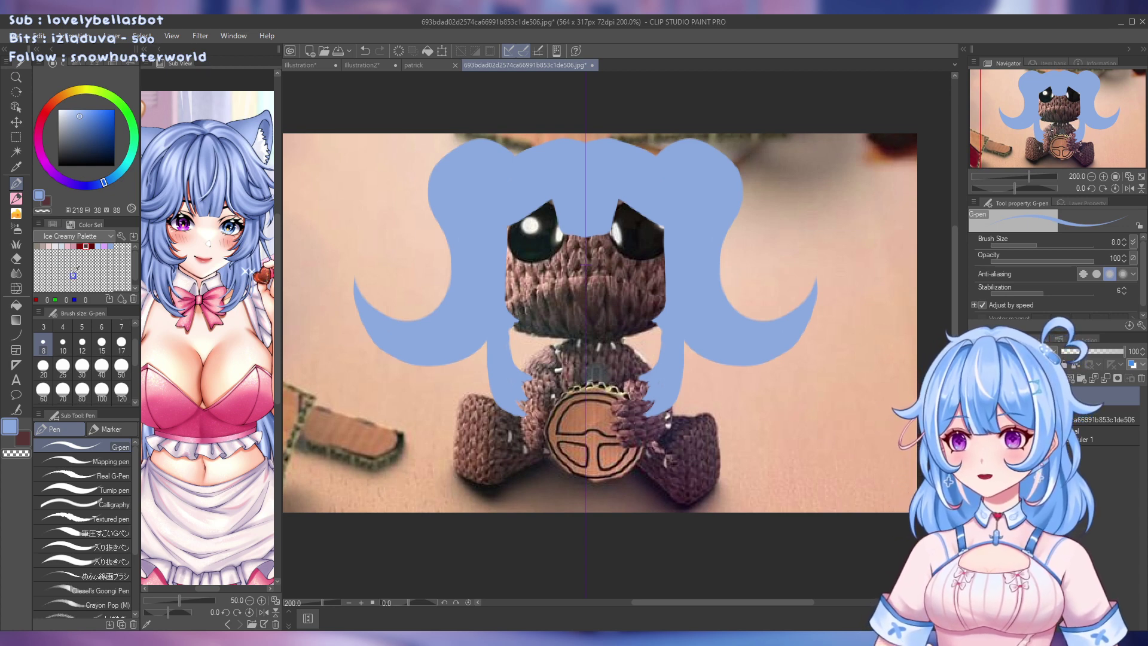
left_click(64, 346)
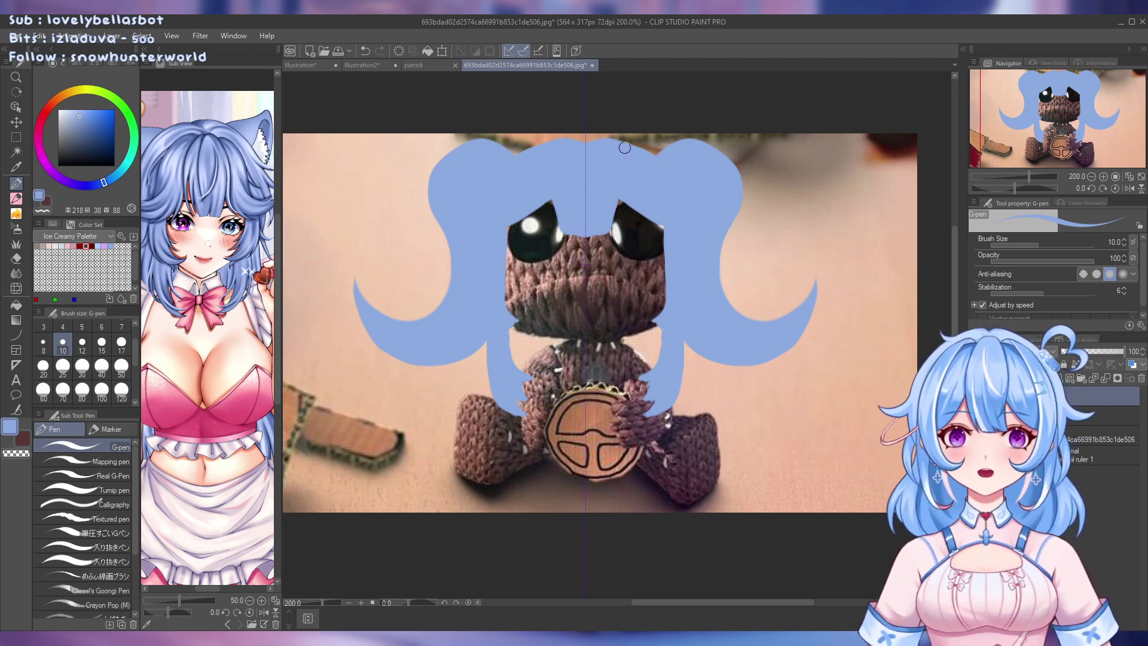
mouse_move(631, 141)
left_mouse_down()
mouse_move(656, 135)
mouse_move(628, 145)
mouse_move(662, 136)
mouse_move(675, 149)
left_mouse_up()
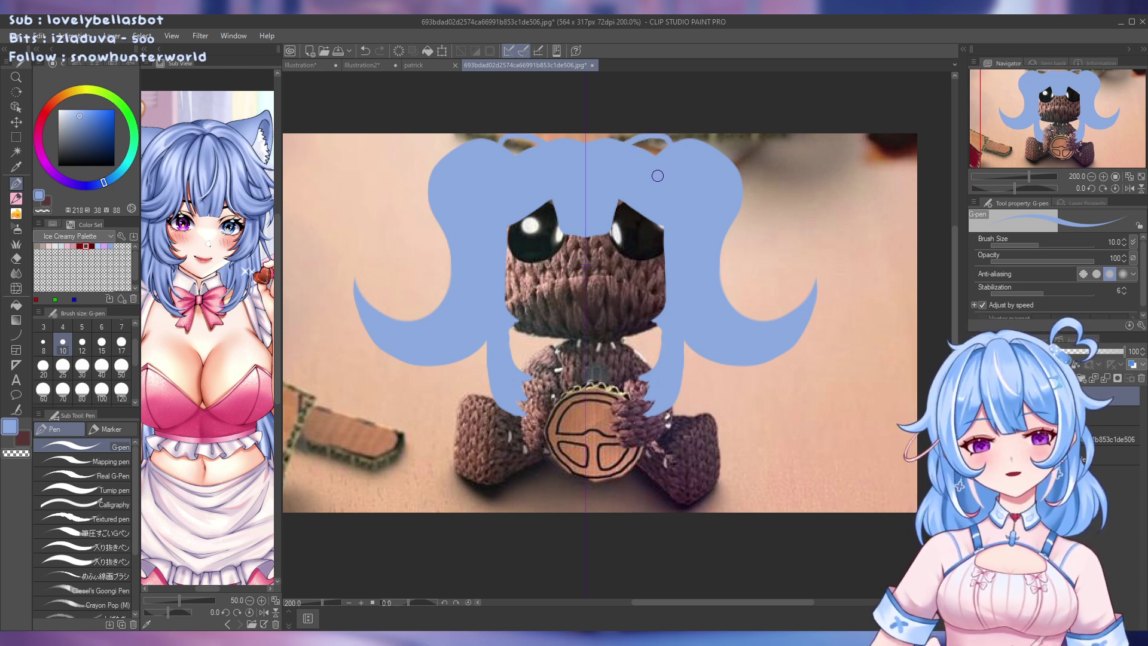
mouse_move(626, 142)
left_mouse_down()
mouse_move(668, 138)
mouse_move(683, 171)
left_mouse_up()
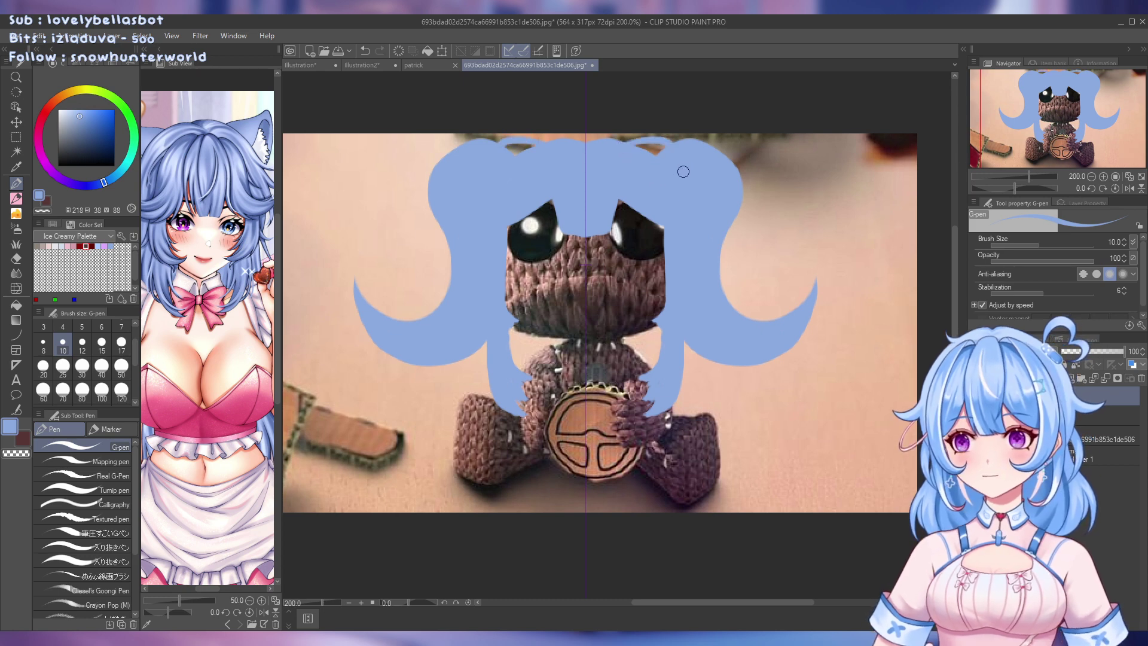
Undo the thin mirrored arcs bridging the crown and pigtail tops, and discard one retried arc stroke
key("ctrl+z")
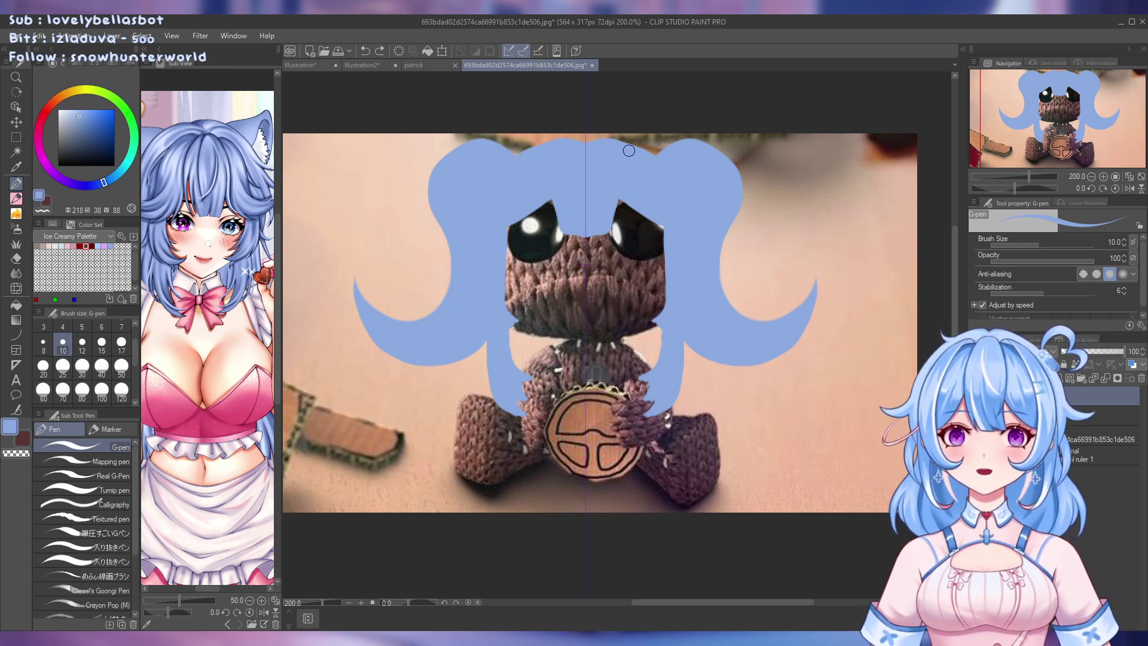
left_click_drag(626, 148, 674, 136)
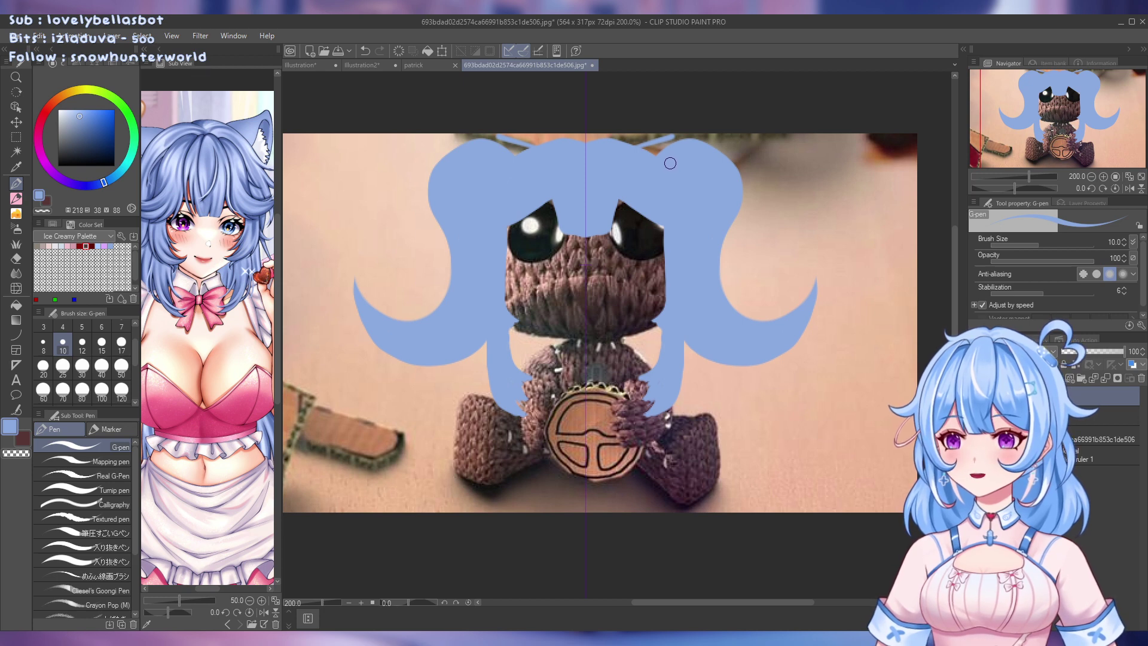
key("ctrl+z")
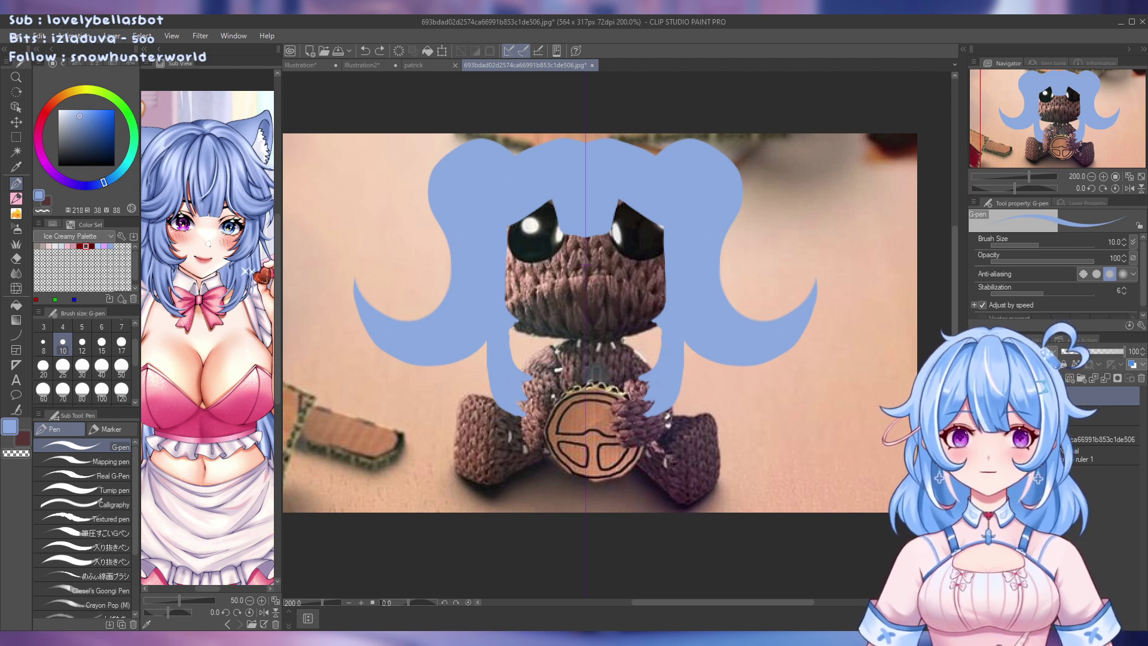
Hide the hair, then outline and fill mirrored blue cat ears on the doll's head with the G-pen at size 10
key("ctrl+z")
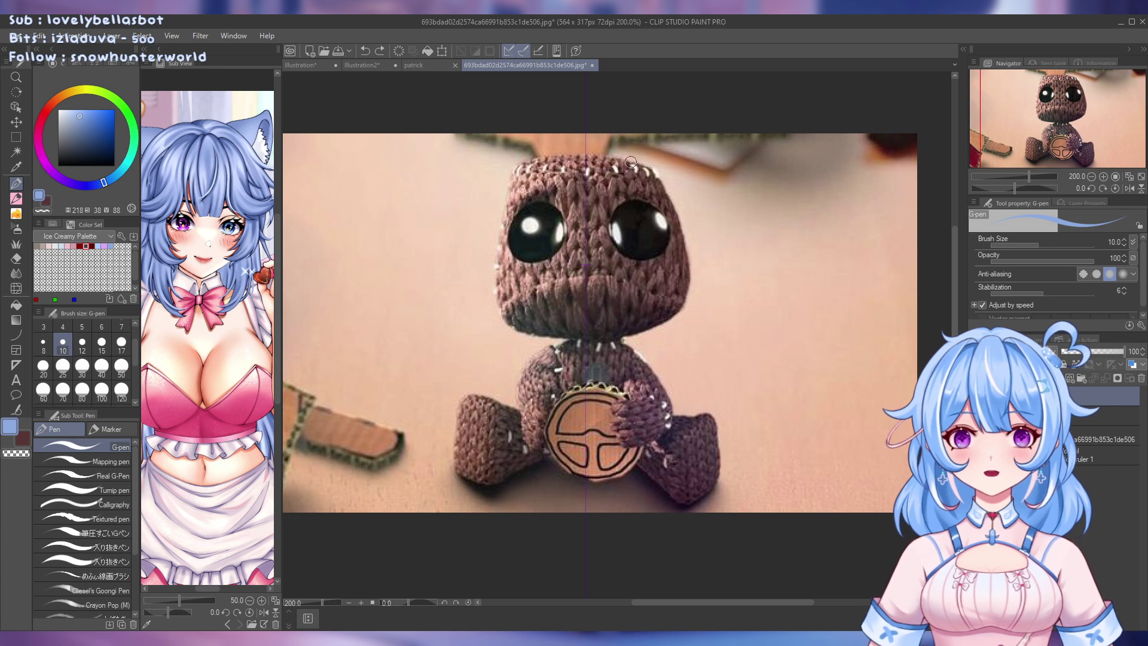
mouse_move(630, 162)
left_mouse_down()
mouse_move(654, 154)
mouse_move(686, 171)
left_mouse_up()
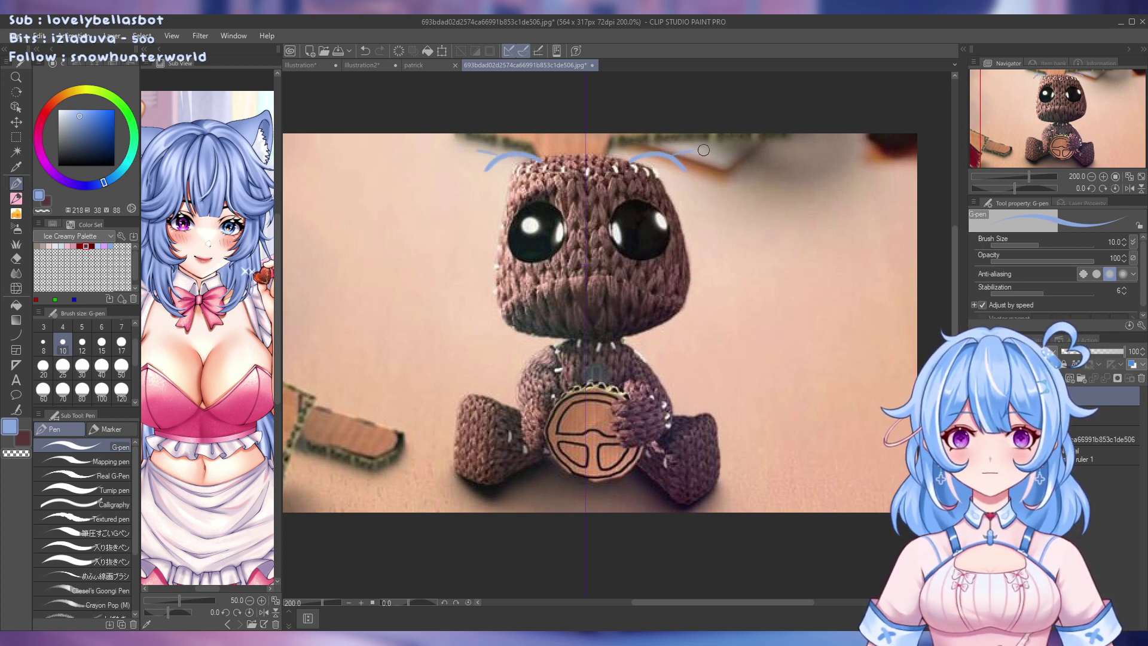
mouse_move(696, 150)
left_mouse_down()
mouse_move(700, 198)
mouse_move(699, 159)
mouse_move(679, 206)
mouse_move(707, 189)
mouse_move(686, 211)
mouse_move(706, 174)
mouse_move(699, 152)
mouse_move(700, 208)
left_mouse_up()
key("ctrl+z")
key("ctrl+z")
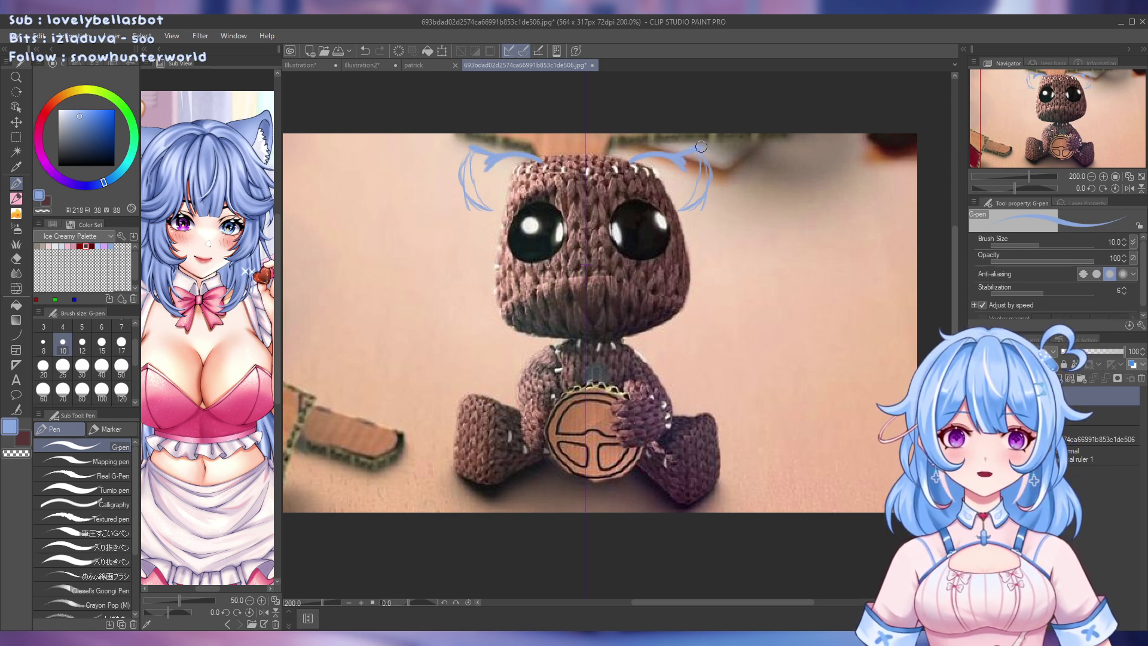
mouse_move(702, 146)
left_mouse_down()
mouse_move(710, 171)
mouse_move(687, 212)
mouse_move(704, 195)
mouse_move(708, 149)
left_mouse_up()
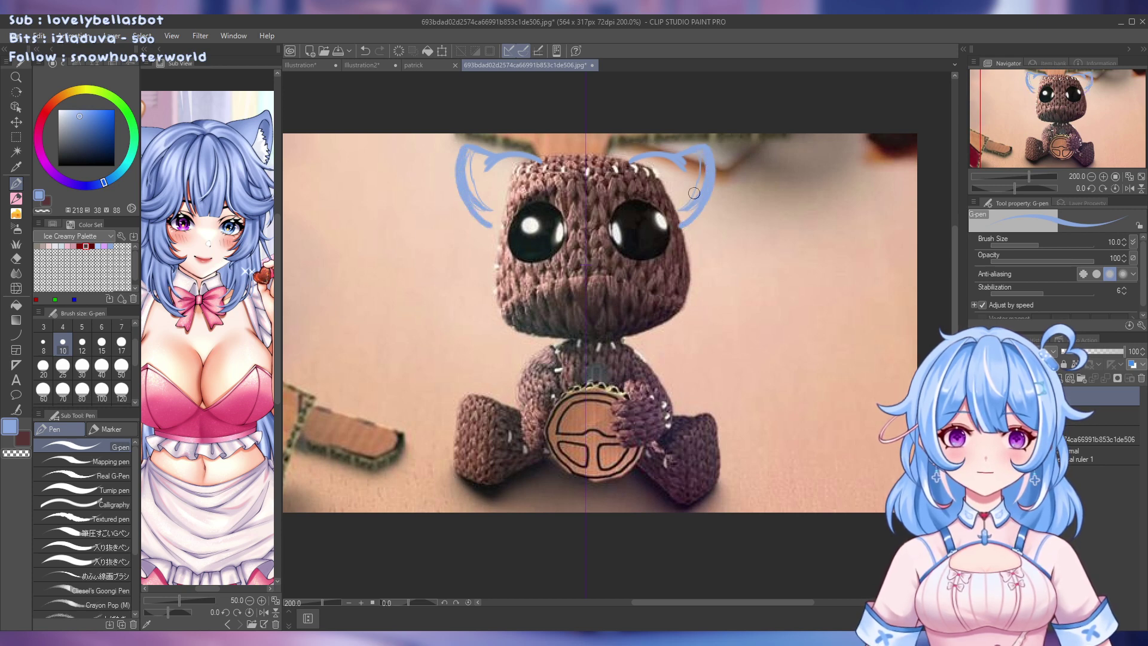
left_click_drag(649, 173, 683, 226)
mouse_move(635, 156)
left_mouse_down()
mouse_move(665, 168)
mouse_move(653, 162)
mouse_move(671, 158)
mouse_move(660, 170)
mouse_move(705, 150)
mouse_move(688, 223)
mouse_move(640, 163)
mouse_move(672, 179)
mouse_move(683, 215)
mouse_move(692, 202)
mouse_move(694, 212)
mouse_move(701, 179)
mouse_move(688, 201)
mouse_move(675, 178)
left_mouse_up()
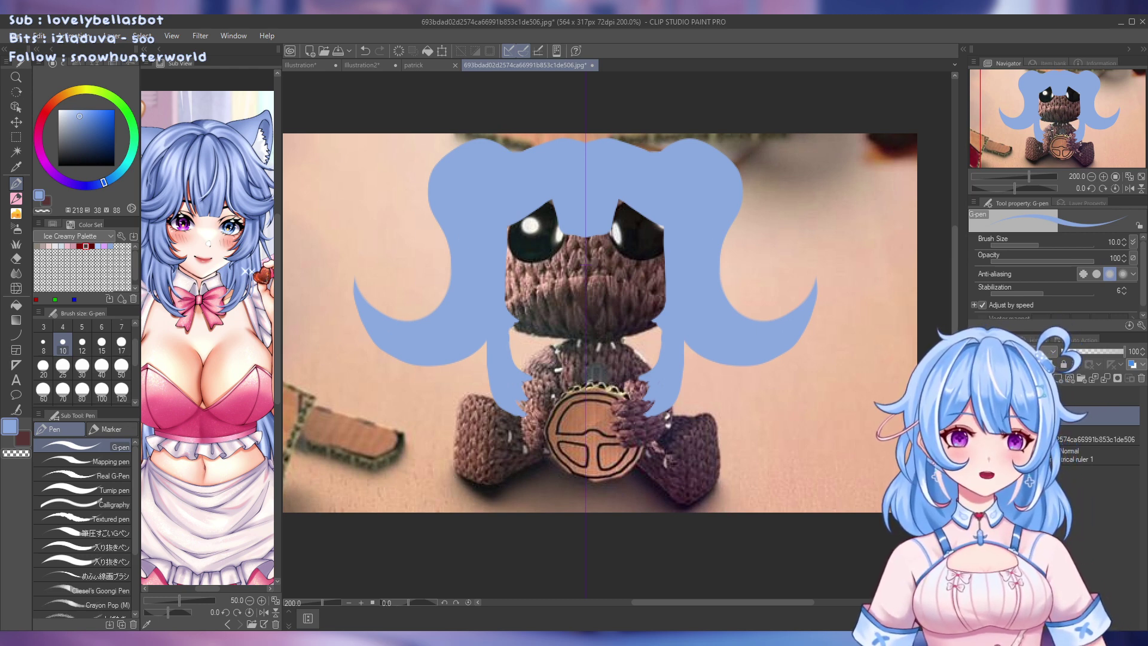
Add a new layer beneath the ears, and mix a slightly darker blue for the pen from the sampled ear colour
left_click(1141, 378)
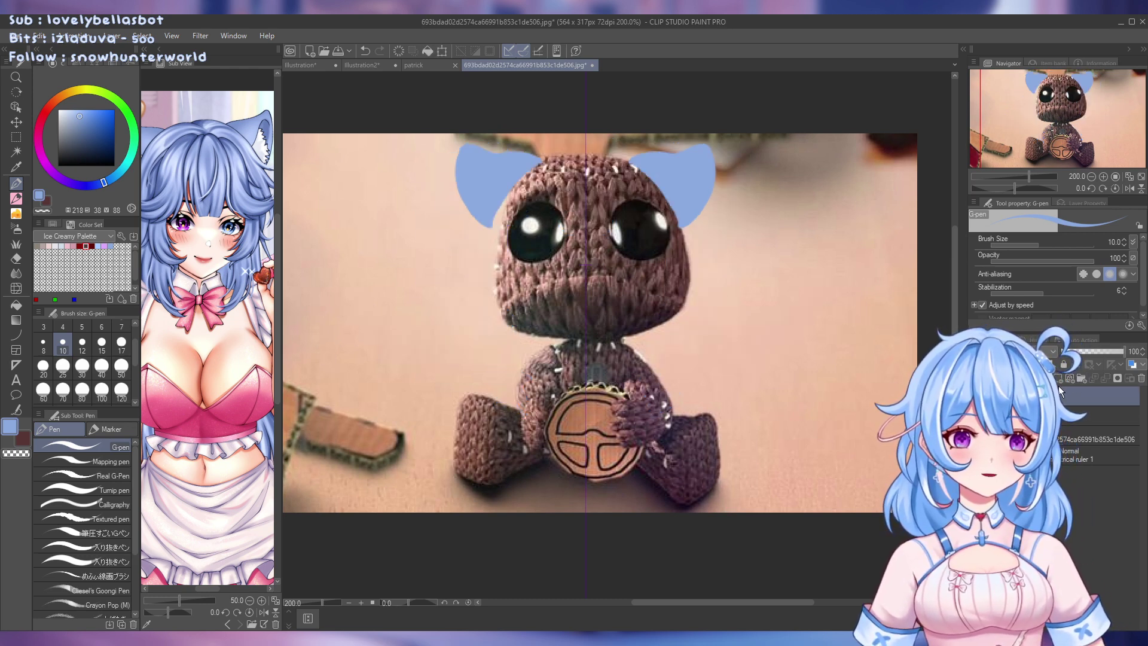
left_click(1058, 386)
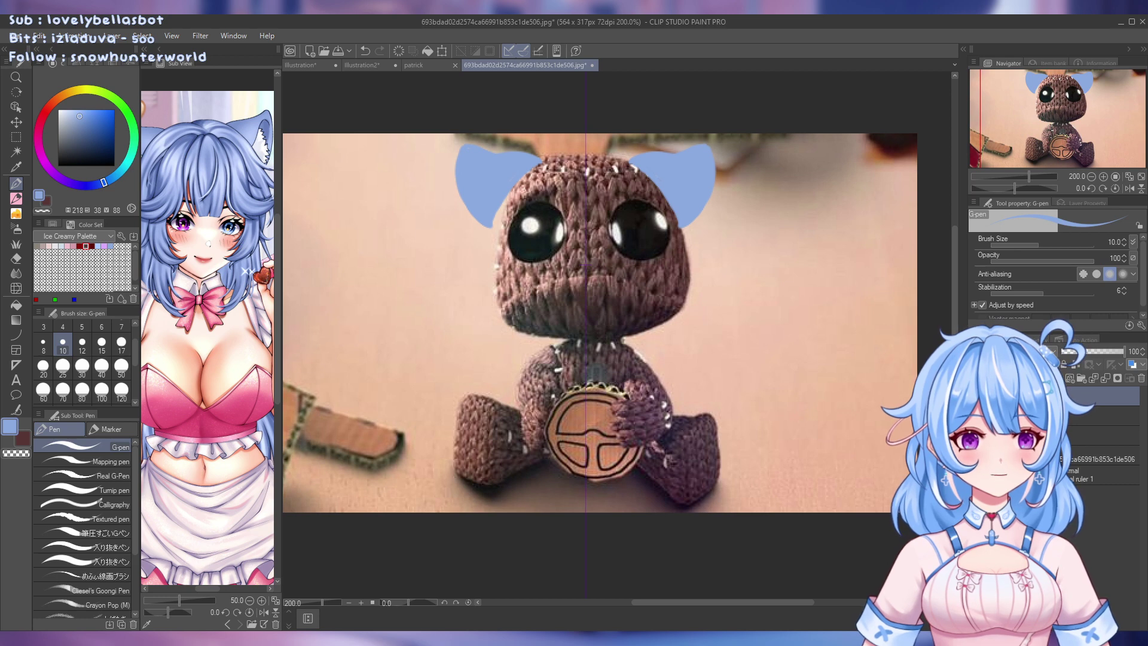
left_click(47, 201)
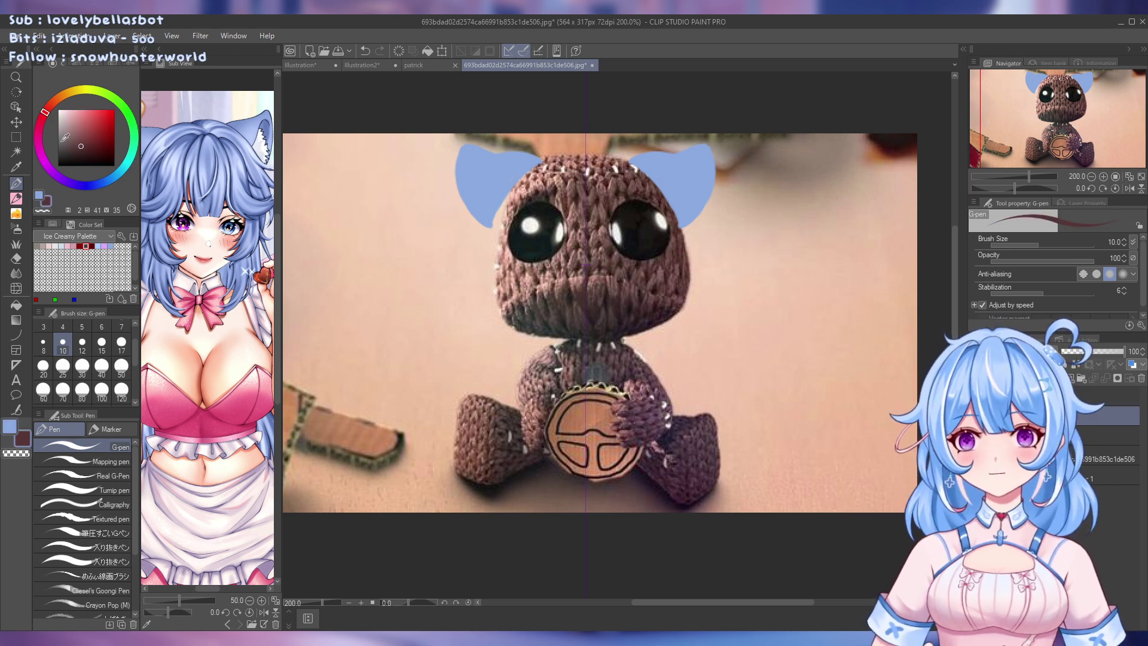
key("i")
left_click(470, 176)
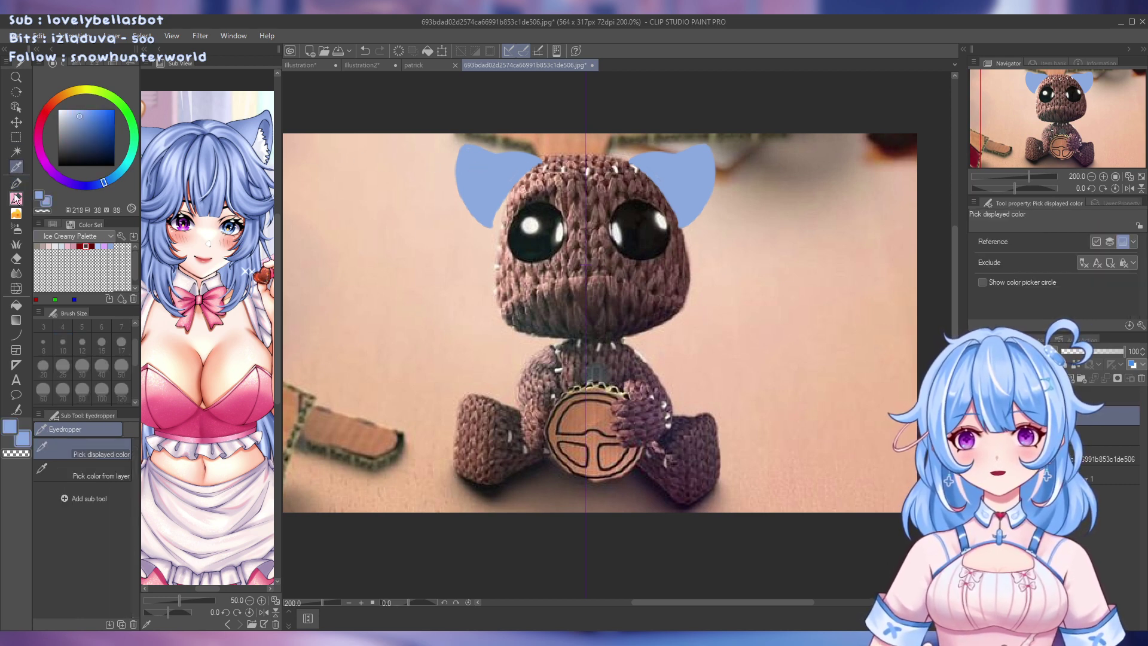
key("p")
left_click(91, 122)
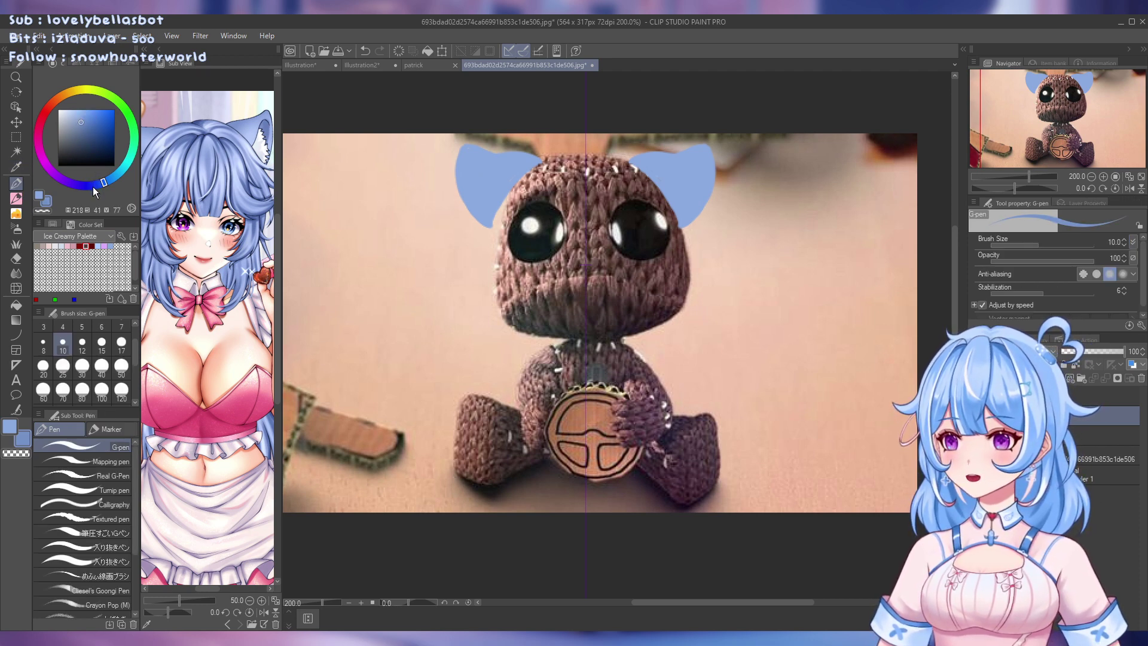
Paint a darker blue border around both ears with the G-pen at size 30, and show the hair again
left_click(82, 368)
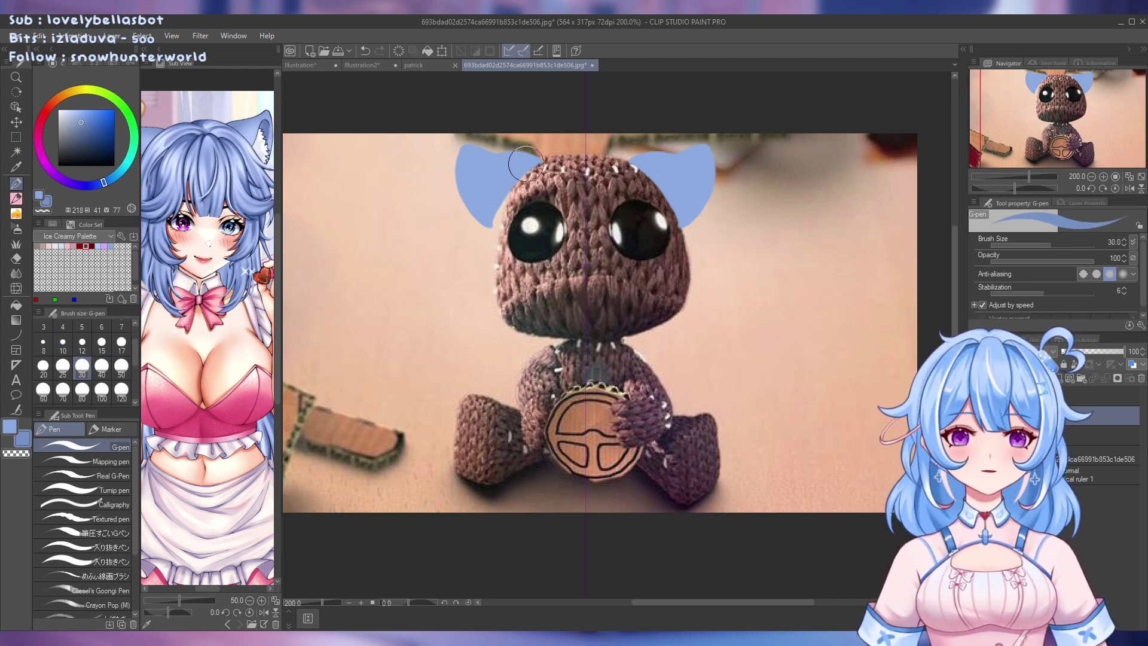
mouse_move(525, 163)
left_mouse_down()
mouse_move(485, 215)
mouse_move(464, 175)
left_mouse_up()
mouse_move(478, 161)
left_mouse_down()
mouse_move(463, 156)
mouse_move(541, 170)
mouse_move(546, 198)
left_mouse_up()
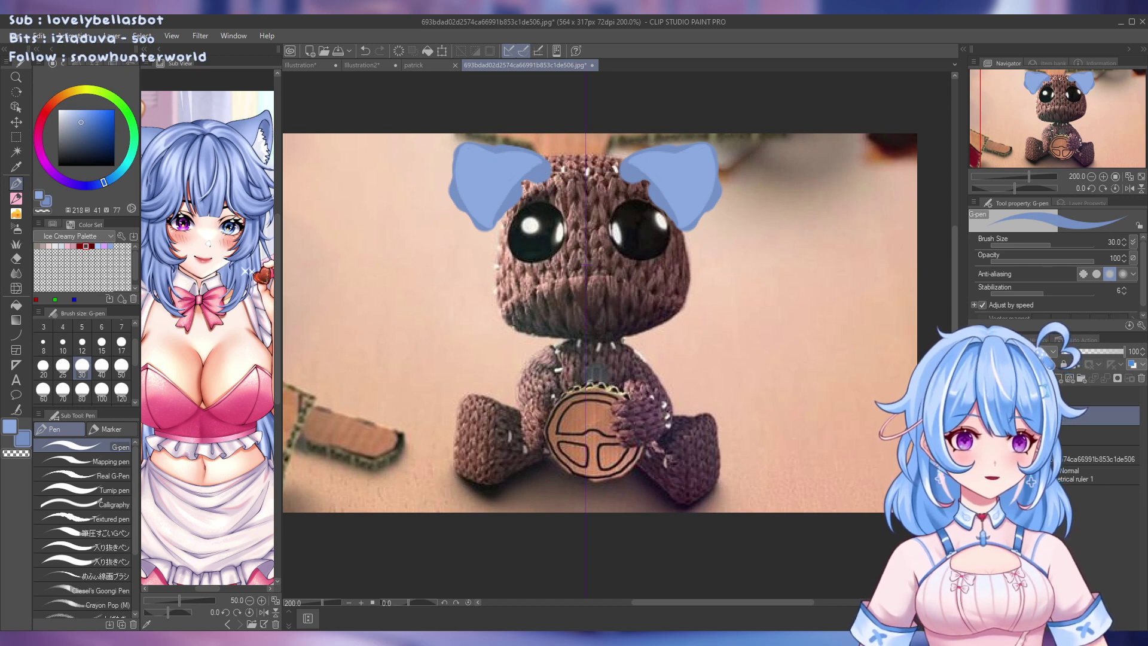
key("ctrl+v")
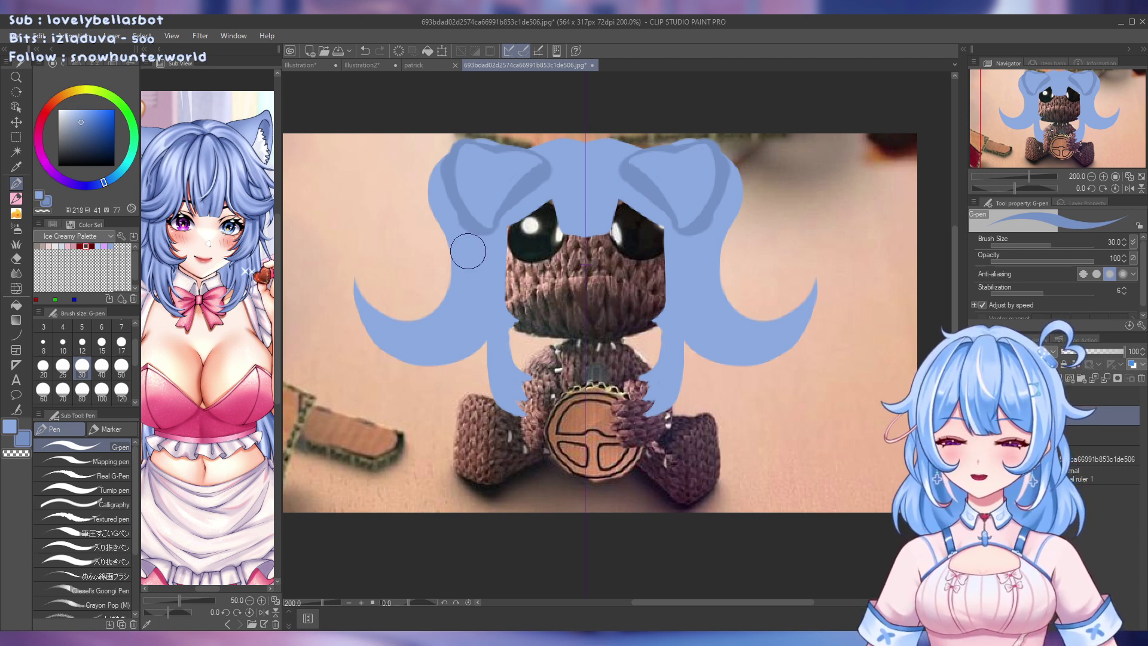
Trim the darker borders around the ears to a thin, even rim with the Hard eraser at size 20
key("e")
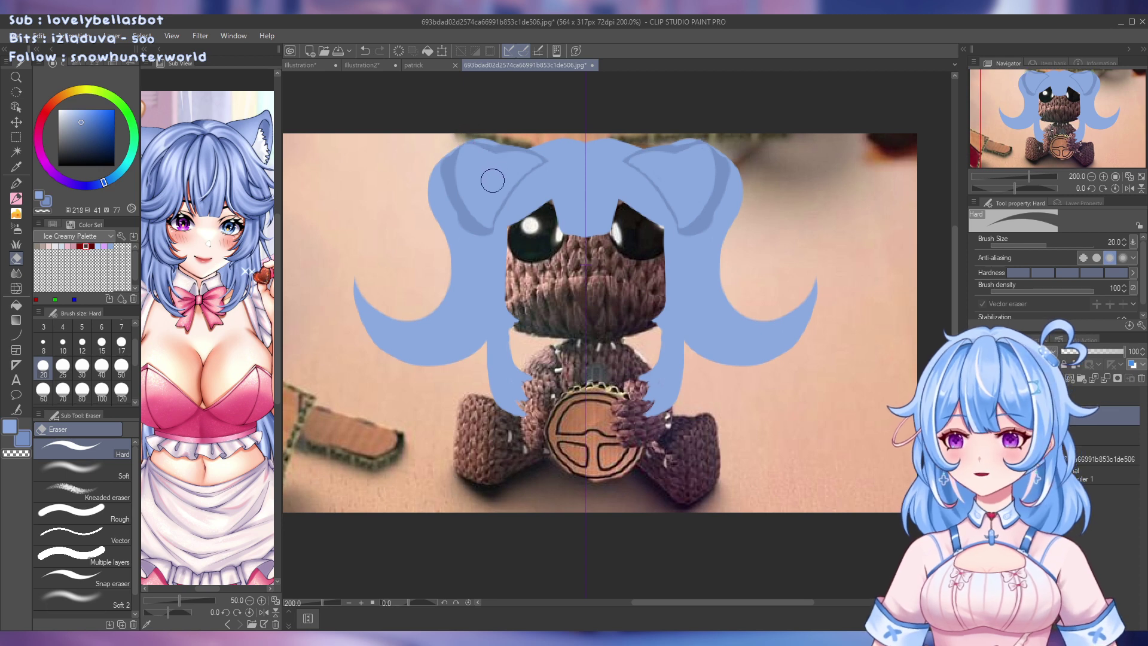
mouse_move(452, 139)
left_mouse_down()
mouse_move(440, 192)
mouse_move(473, 233)
left_mouse_up()
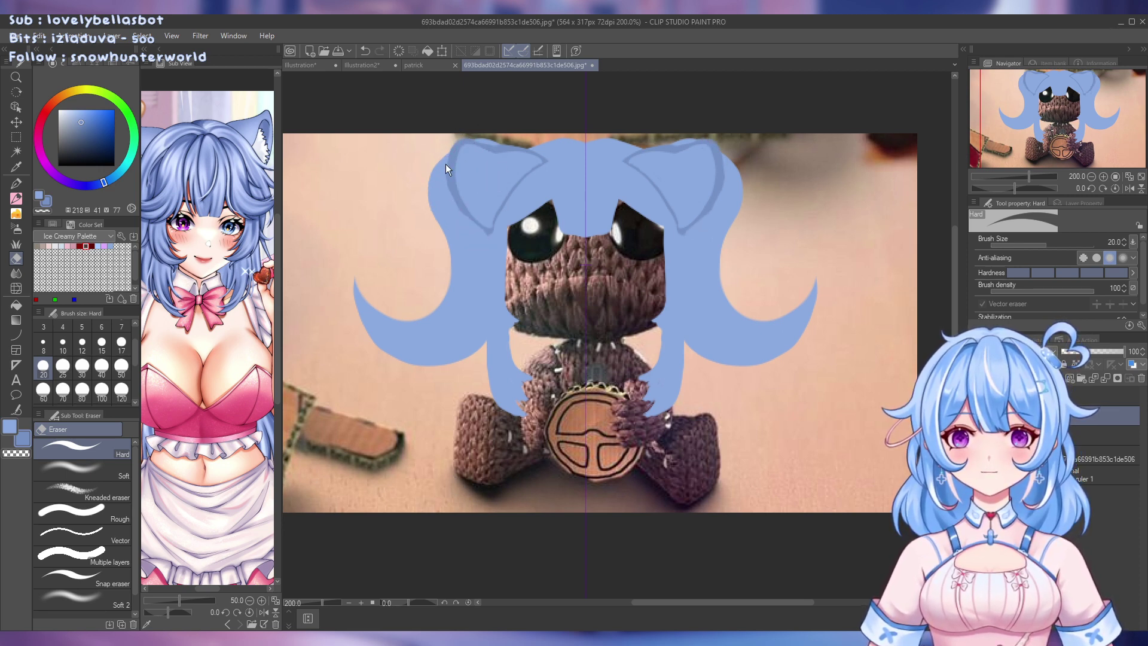
key("ctrl+z")
mouse_move(464, 126)
left_mouse_down()
mouse_move(440, 170)
mouse_move(445, 206)
mouse_move(472, 233)
left_mouse_up()
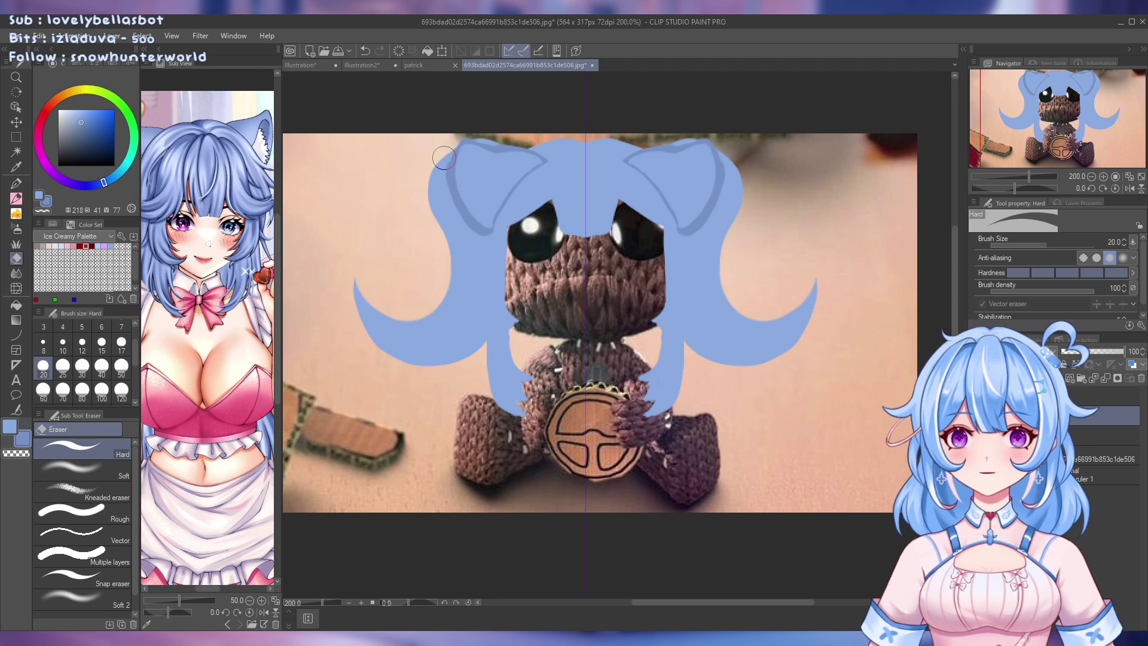
mouse_move(445, 154)
left_mouse_down()
mouse_move(453, 206)
mouse_move(456, 131)
mouse_move(449, 194)
left_mouse_up()
key("ctrl+z")
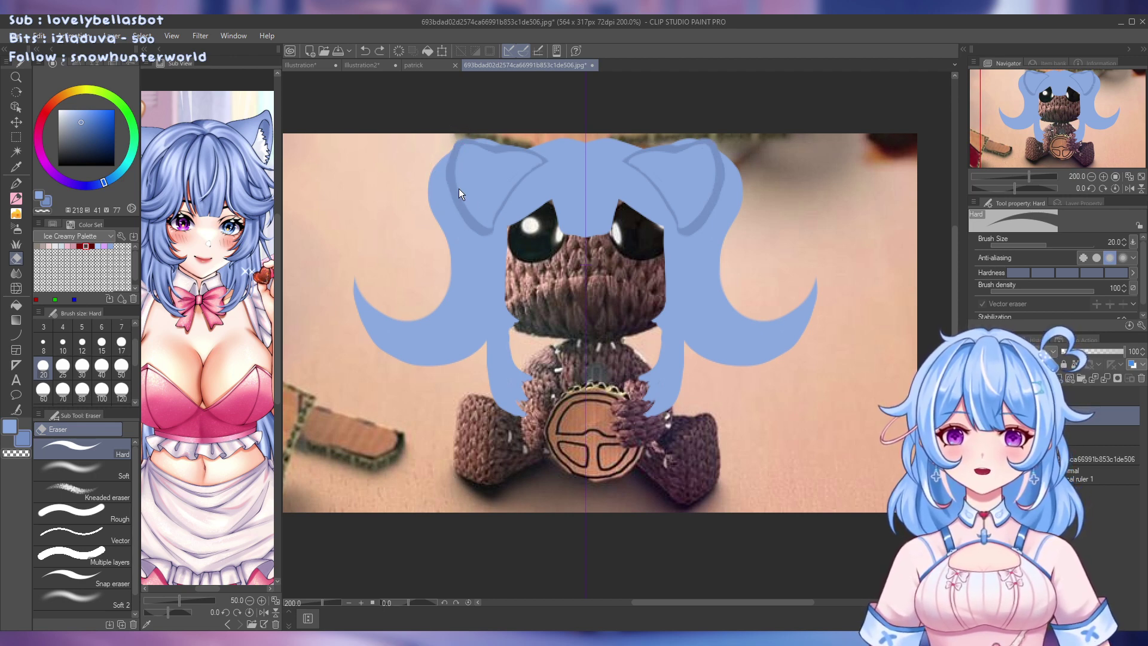
mouse_move(453, 132)
left_mouse_down()
mouse_move(442, 185)
mouse_move(452, 215)
left_mouse_up()
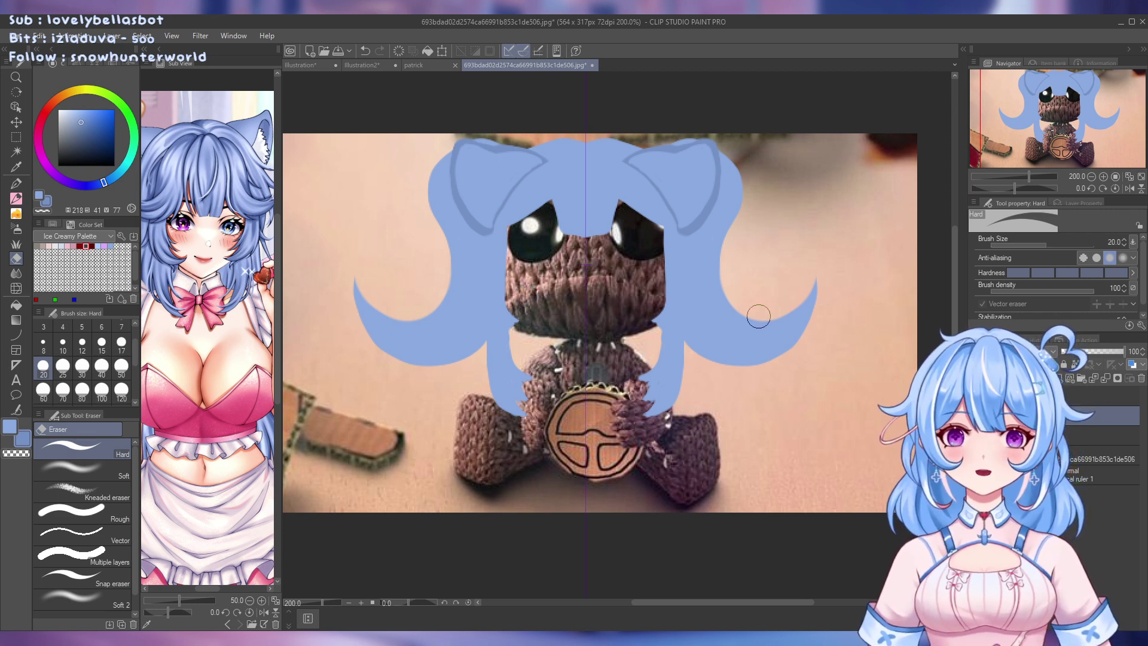
left_click(17, 184)
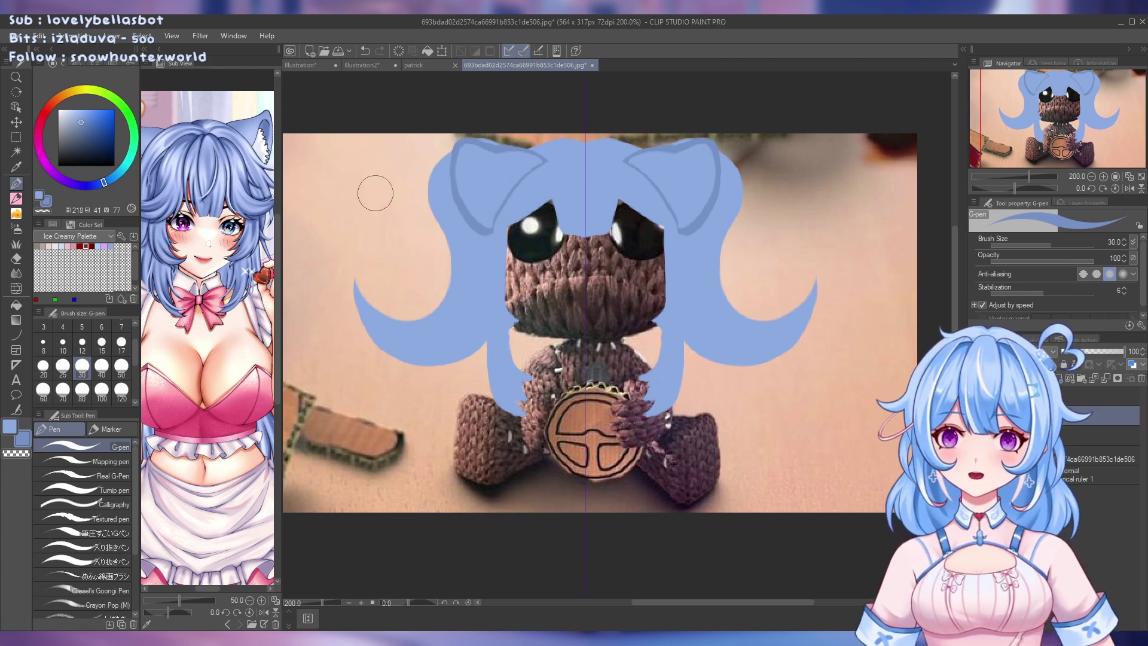
left_click_drag(374, 190, 361, 246)
left_click_drag(346, 176, 435, 272)
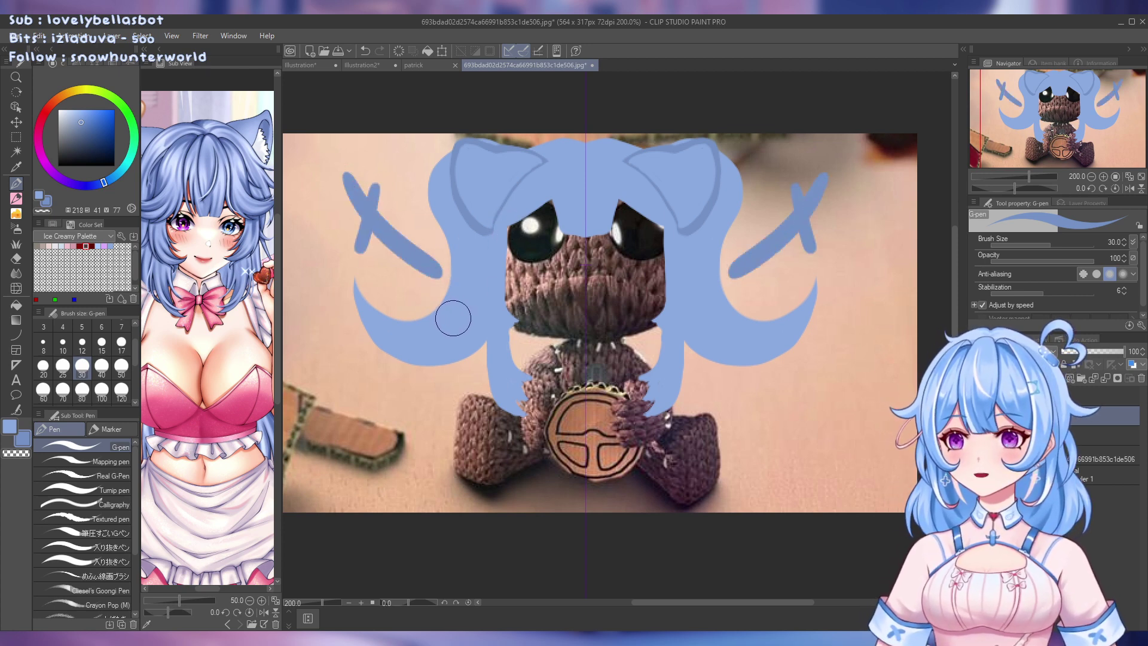
key("ctrl+z")
key("ctrl+z")
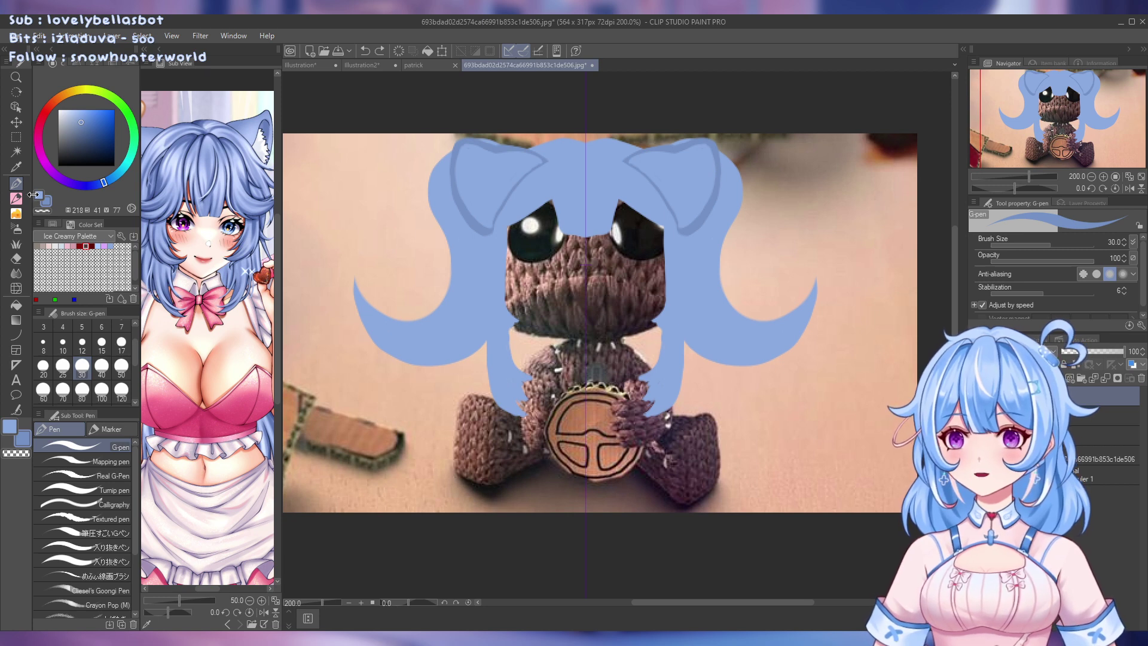
Edge the hair around the eyes, cheeks and side locks with thin mirrored white lines on a new layer, using the G-pen at size 8
left_click_drag(33, 195, 32, 199)
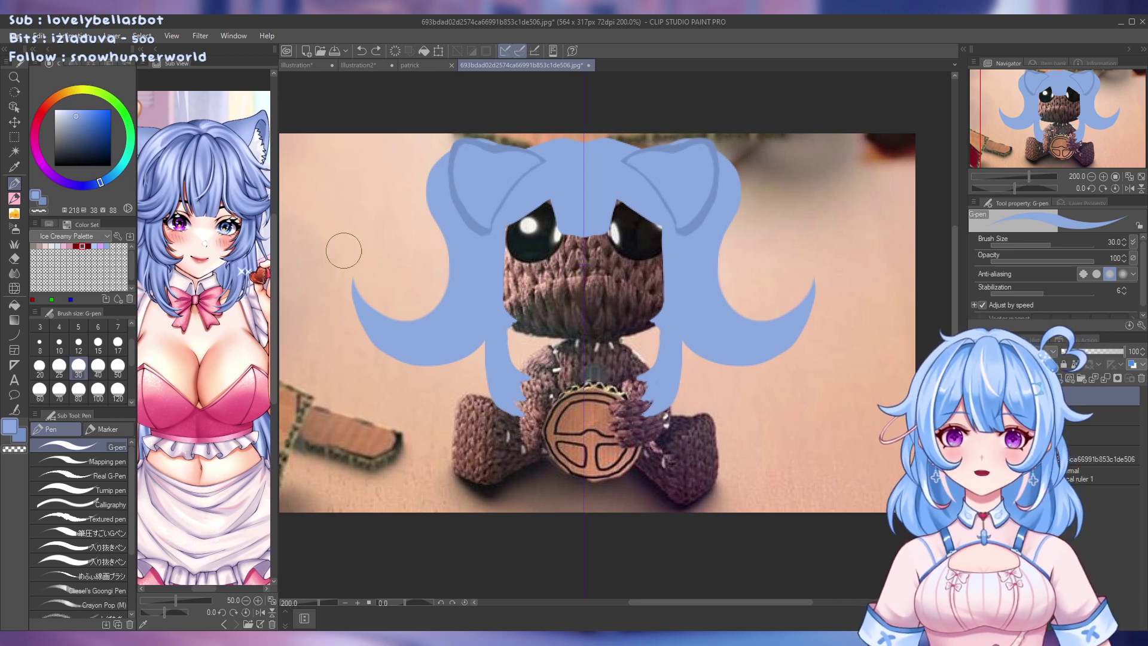
key("bracketleft")
key("bracketleft")
key("bracketleft")
key("bracketleft")
key("bracketleft")
key("bracketleft")
key("bracketleft")
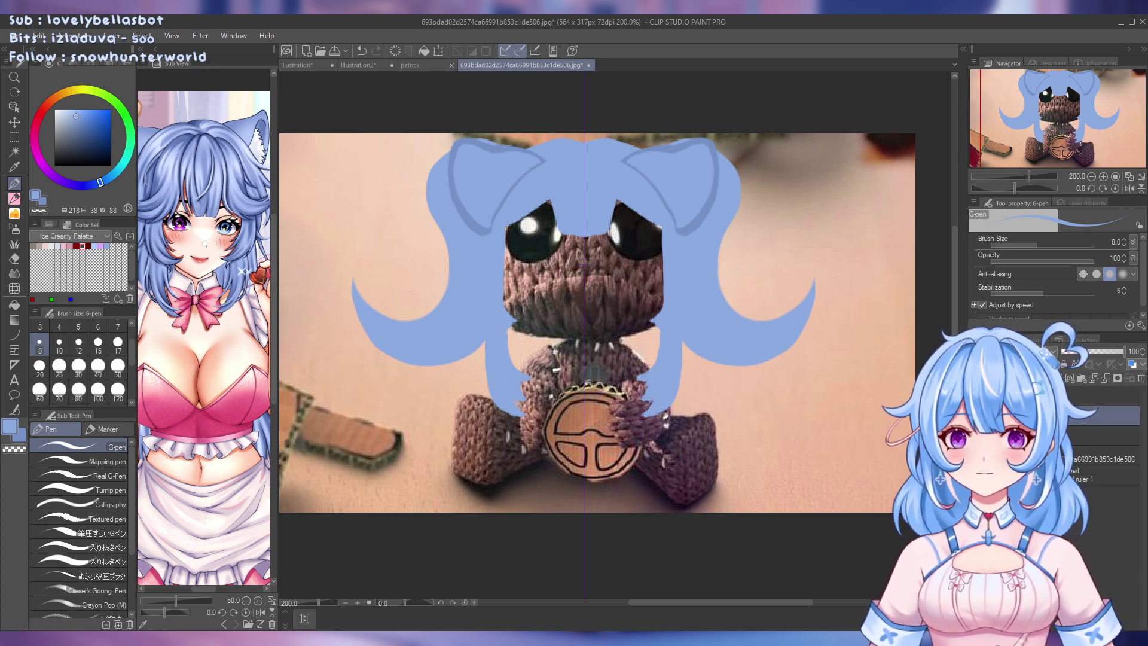
left_click(1070, 432)
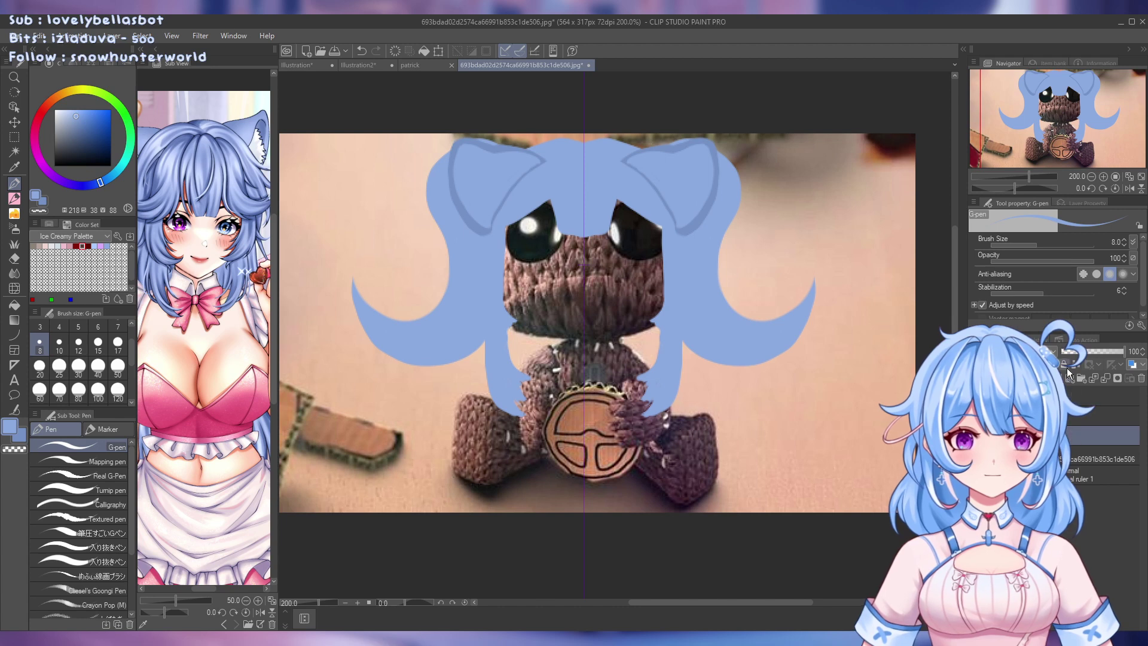
key("x")
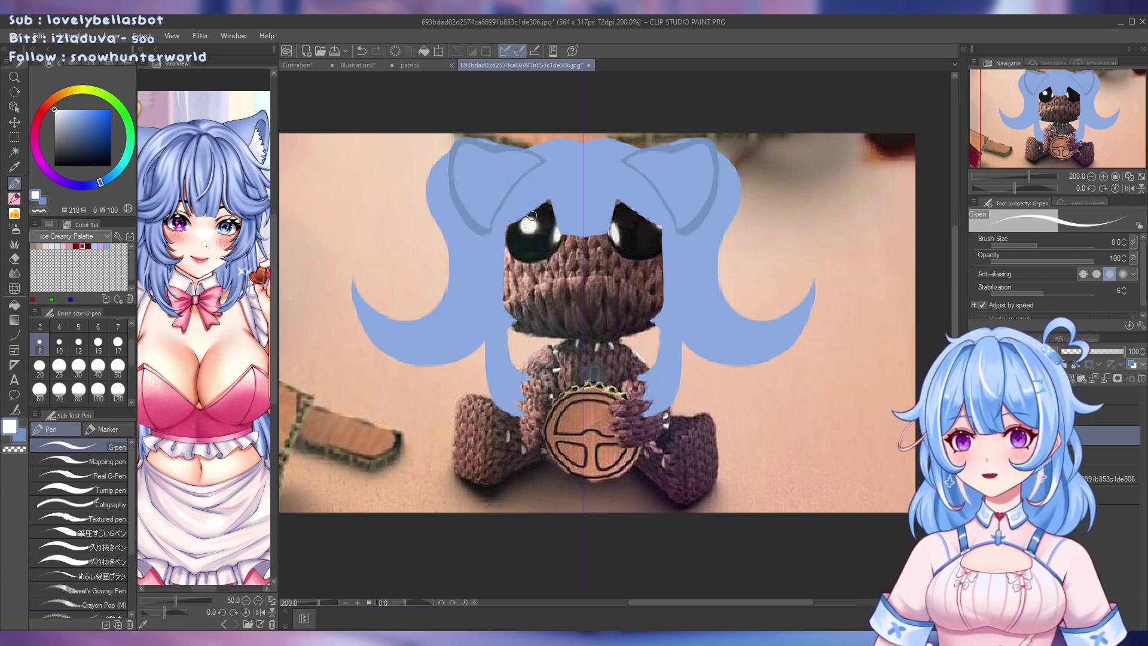
left_click_drag(552, 206, 507, 227)
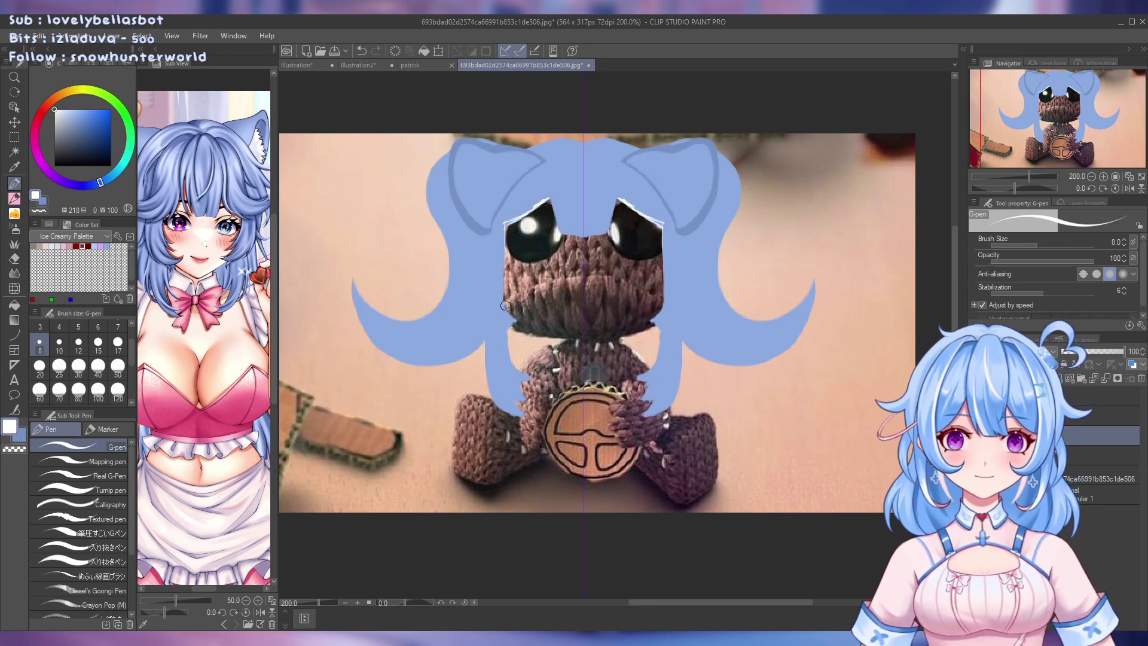
left_click_drag(500, 304, 507, 314)
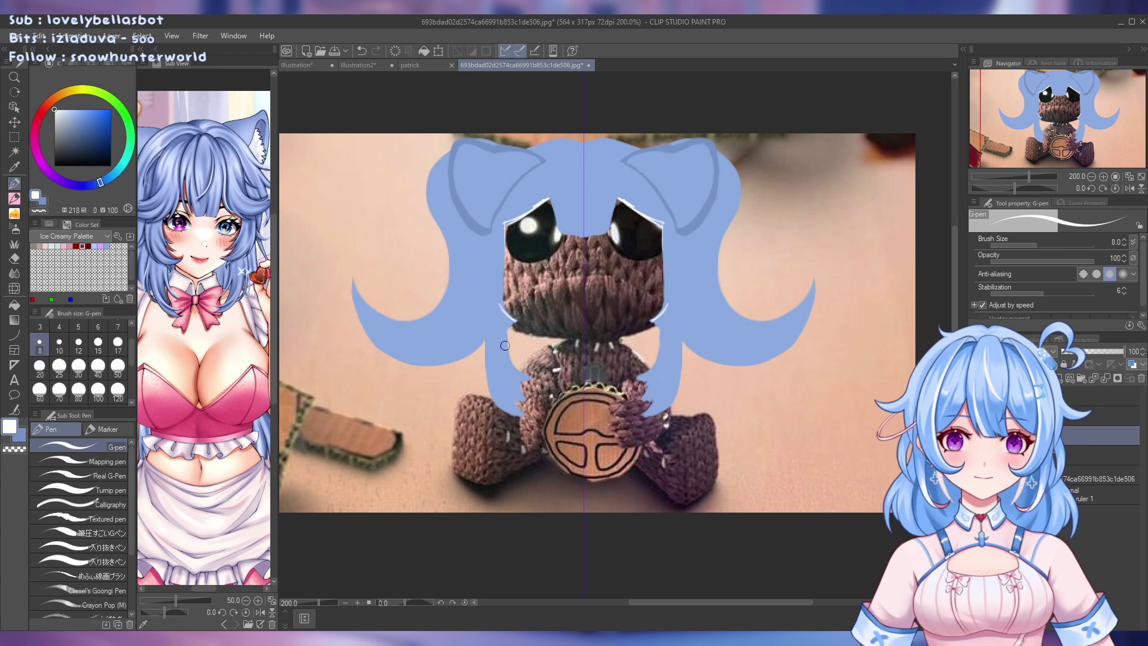
mouse_move(507, 332)
left_mouse_down()
mouse_move(514, 365)
mouse_move(532, 379)
left_mouse_up()
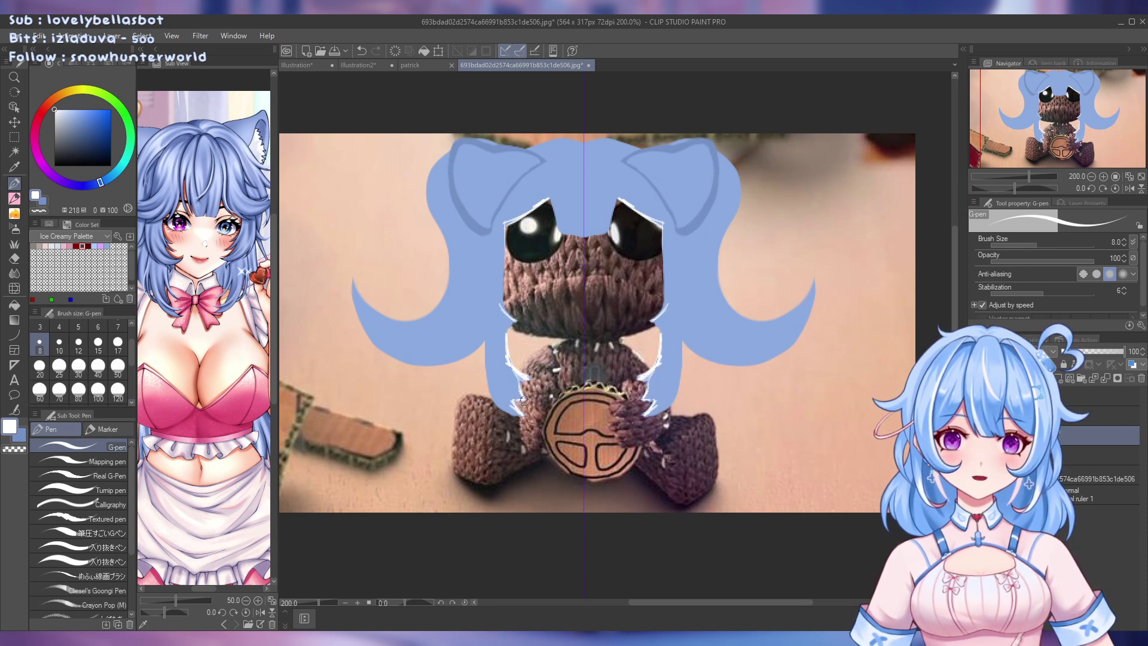
Go back through the reference images to the full-body back view of the character with bat wings
left_click(224, 624)
left_click(224, 624)
left_click(224, 624)
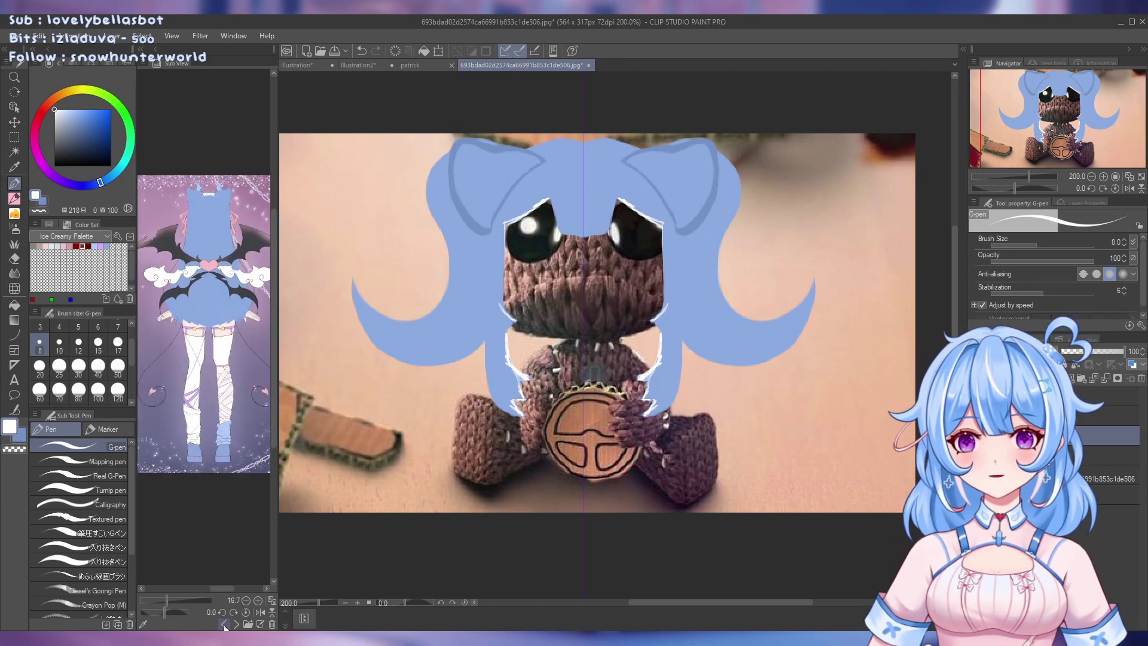
Browse the reference images to the one showing the blue-haired, cat-eared character
left_click(224, 624)
left_click(224, 624)
left_click(224, 624)
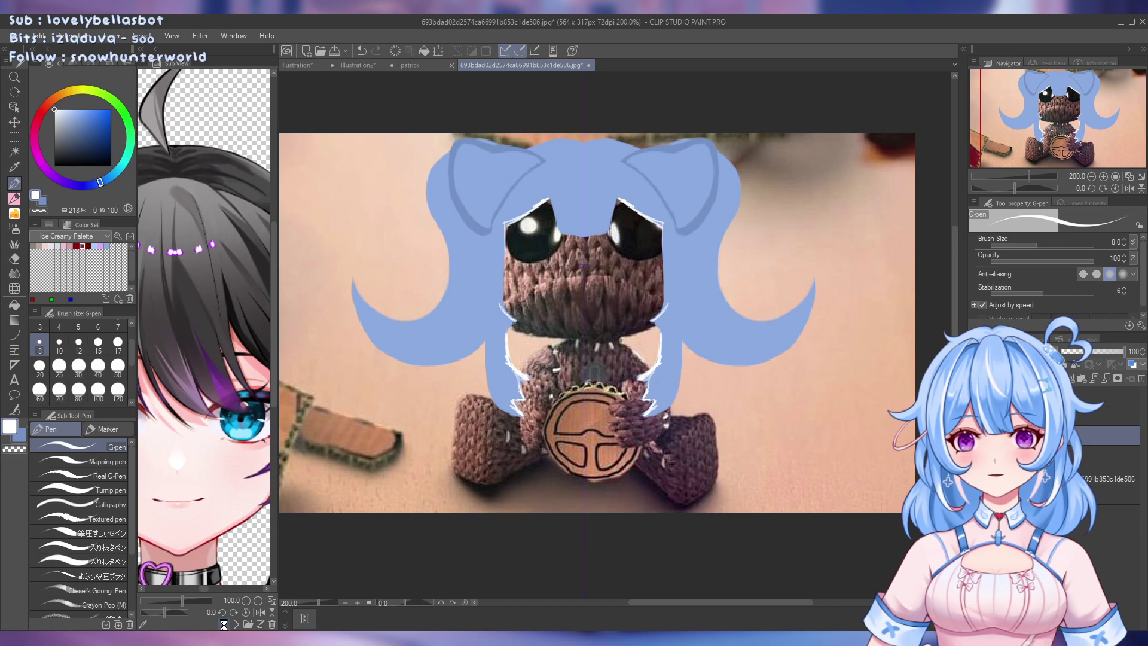
left_click(224, 624)
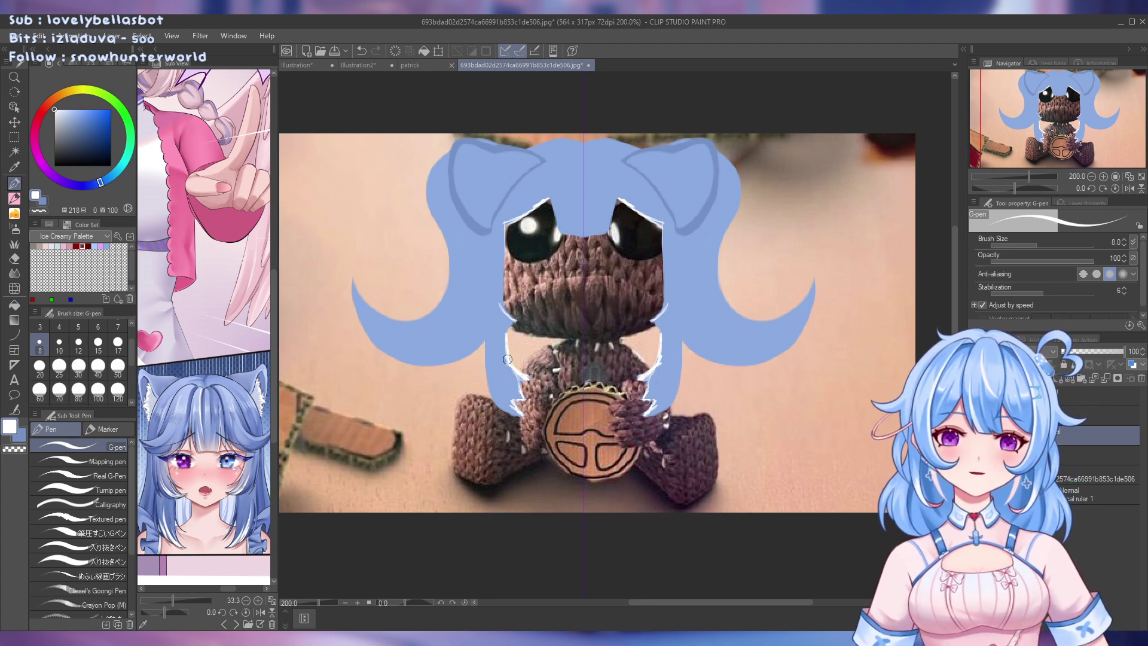
Clean up and thicken the mirrored white edges of the hair beside the doll's chin and neck with the G-pen at size 8
key("e")
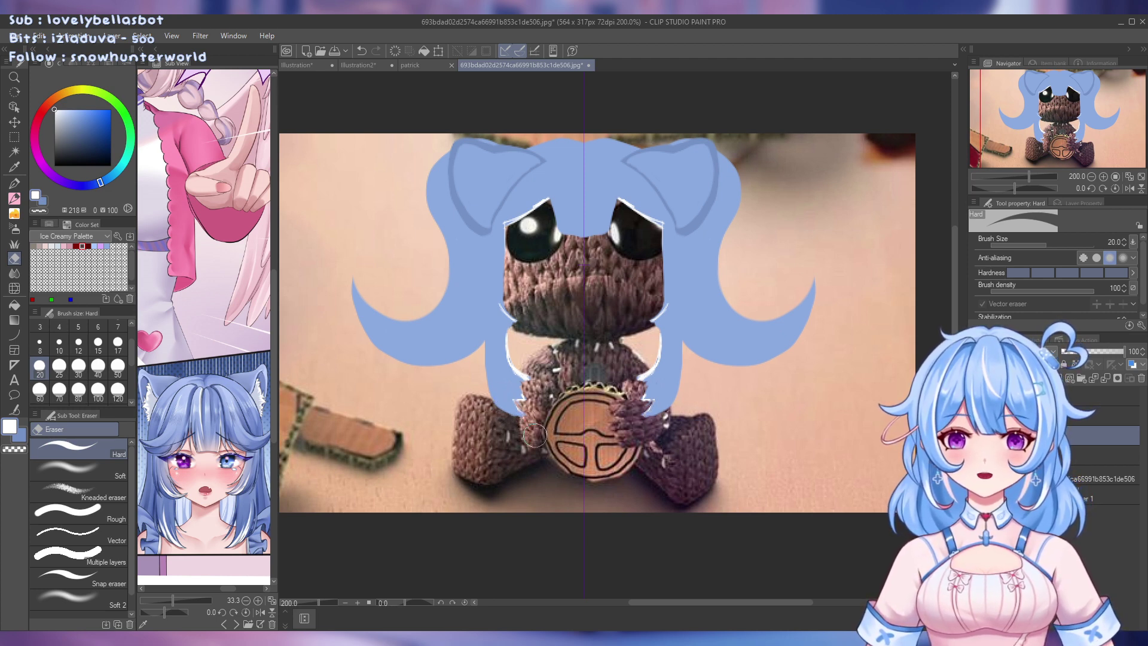
key("p")
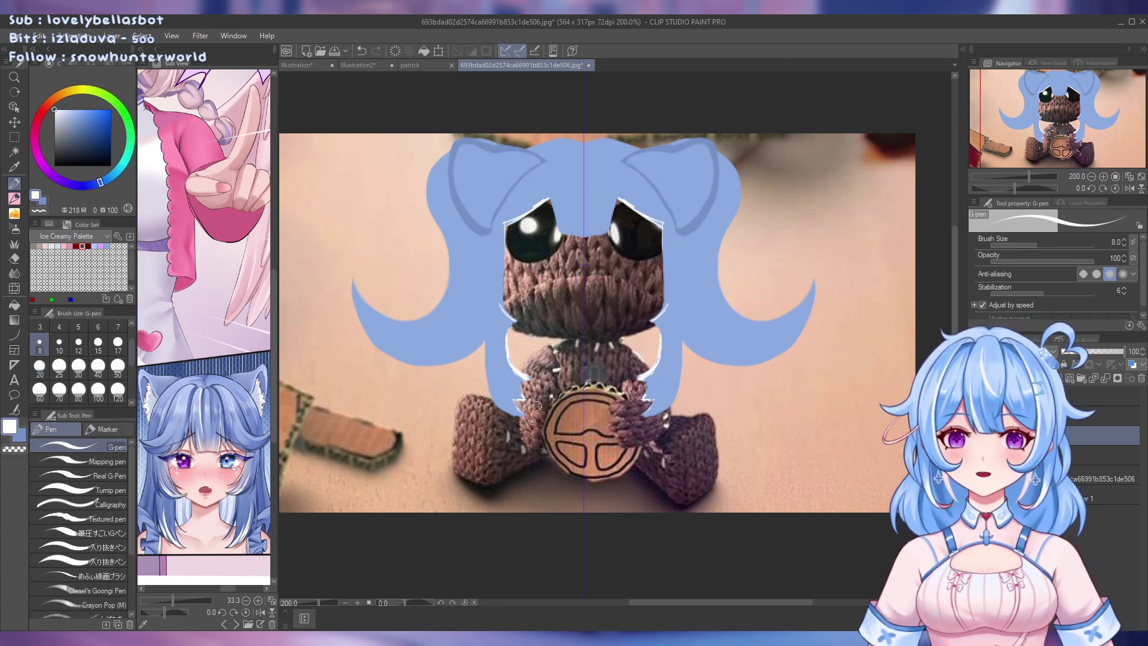
scroll(537, 406, "up", 3)
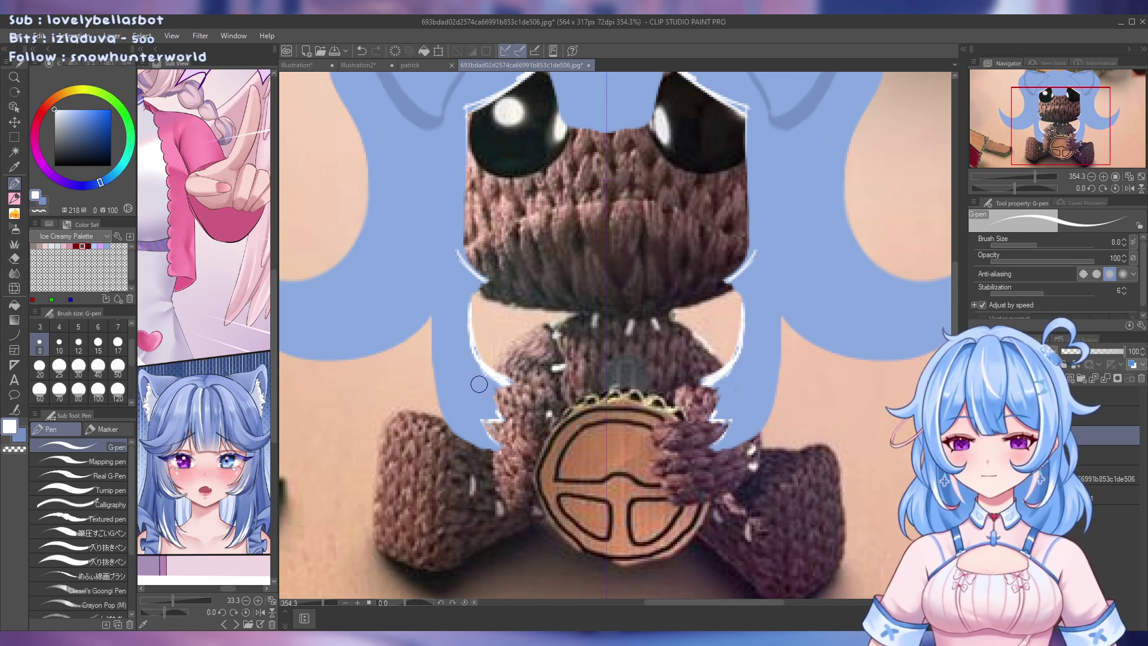
mouse_move(471, 316)
left_mouse_down()
mouse_move(476, 352)
mouse_move(501, 376)
mouse_move(522, 376)
mouse_move(480, 344)
mouse_move(471, 318)
mouse_move(478, 345)
mouse_move(532, 385)
mouse_move(491, 396)
mouse_move(497, 422)
mouse_move(519, 431)
mouse_move(480, 424)
mouse_move(516, 459)
mouse_move(477, 421)
mouse_move(502, 448)
left_mouse_up()
key("ctrl+z")
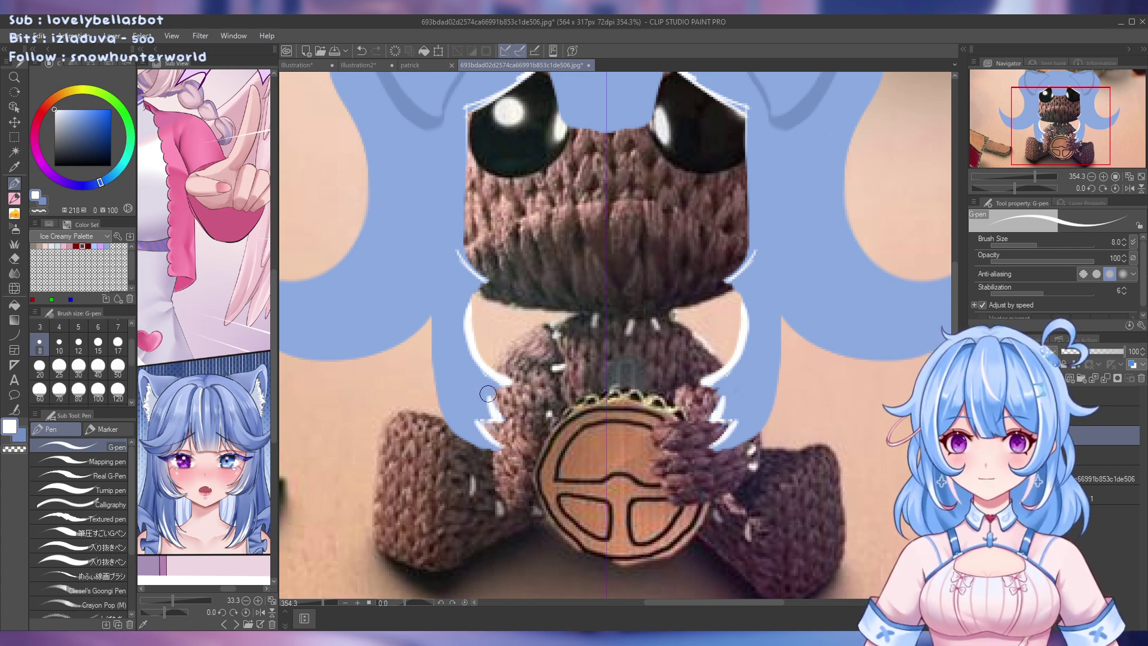
left_click_drag(504, 333, 517, 393)
left_click_drag(469, 305, 506, 353)
key("ctrl+z")
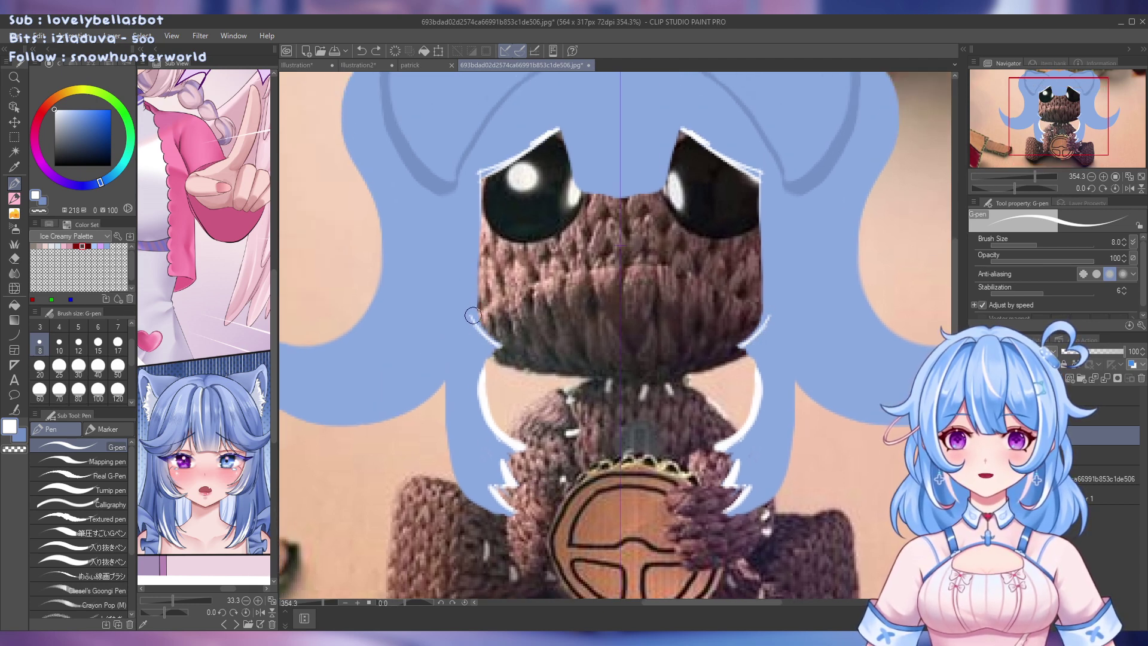
left_click_drag(473, 315, 512, 346)
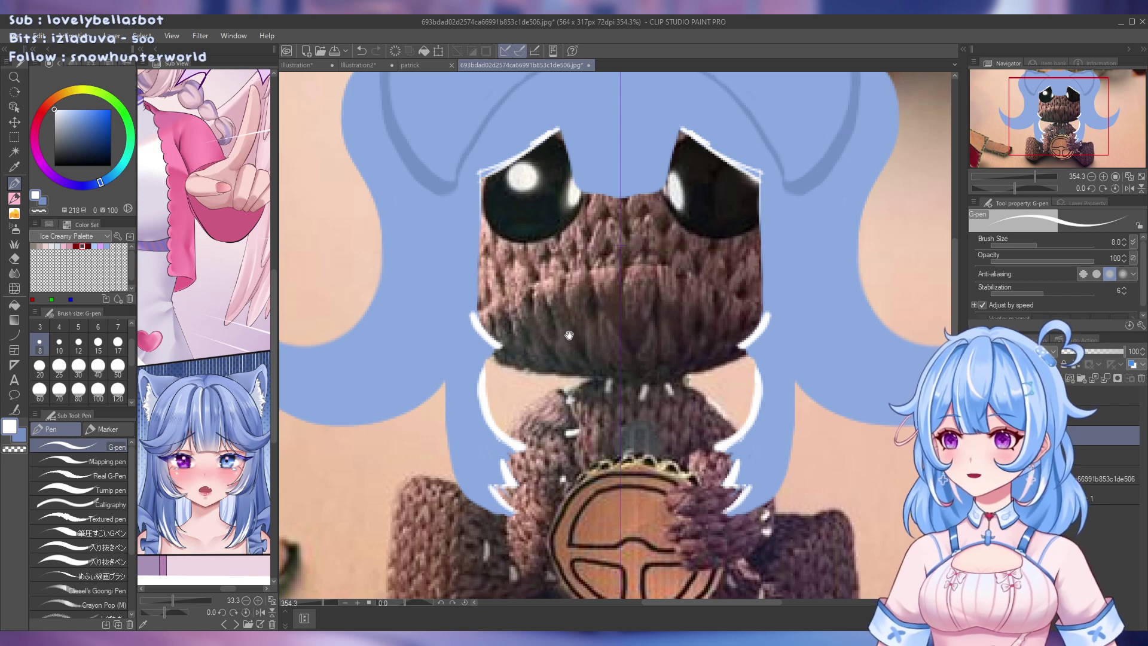
Thicken the white fringe edges above both eyes with the G-pen and erase the overhanging ends with the Hard eraser
left_click_drag(568, 336, 518, 382)
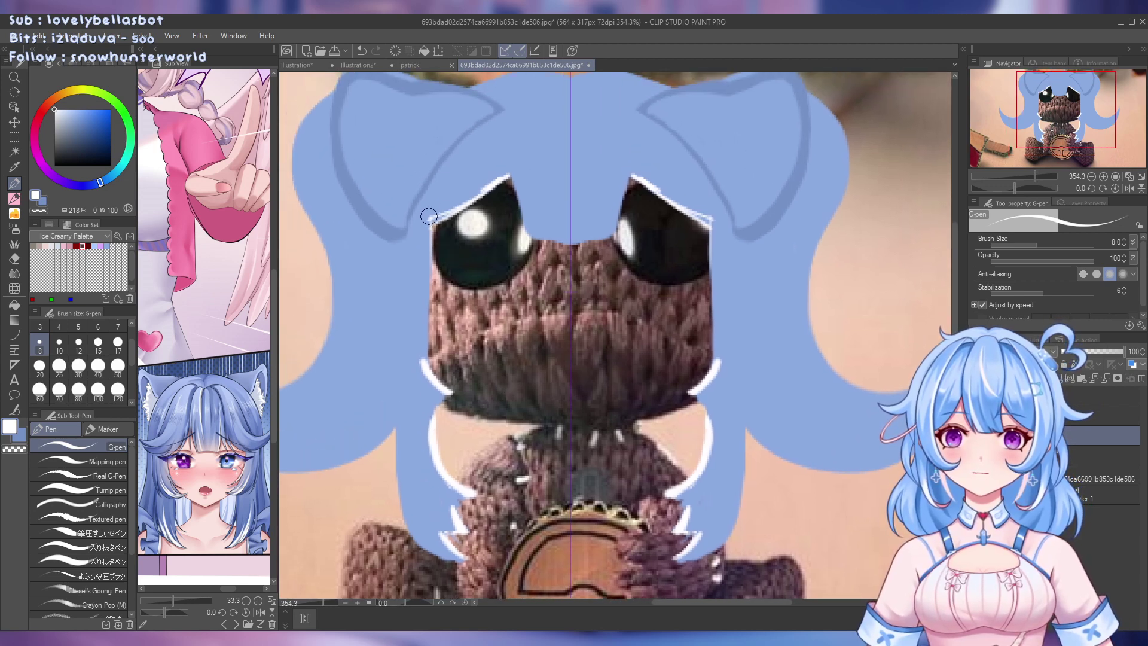
mouse_move(428, 220)
left_mouse_down()
mouse_move(514, 175)
mouse_move(420, 225)
left_mouse_up()
key("e")
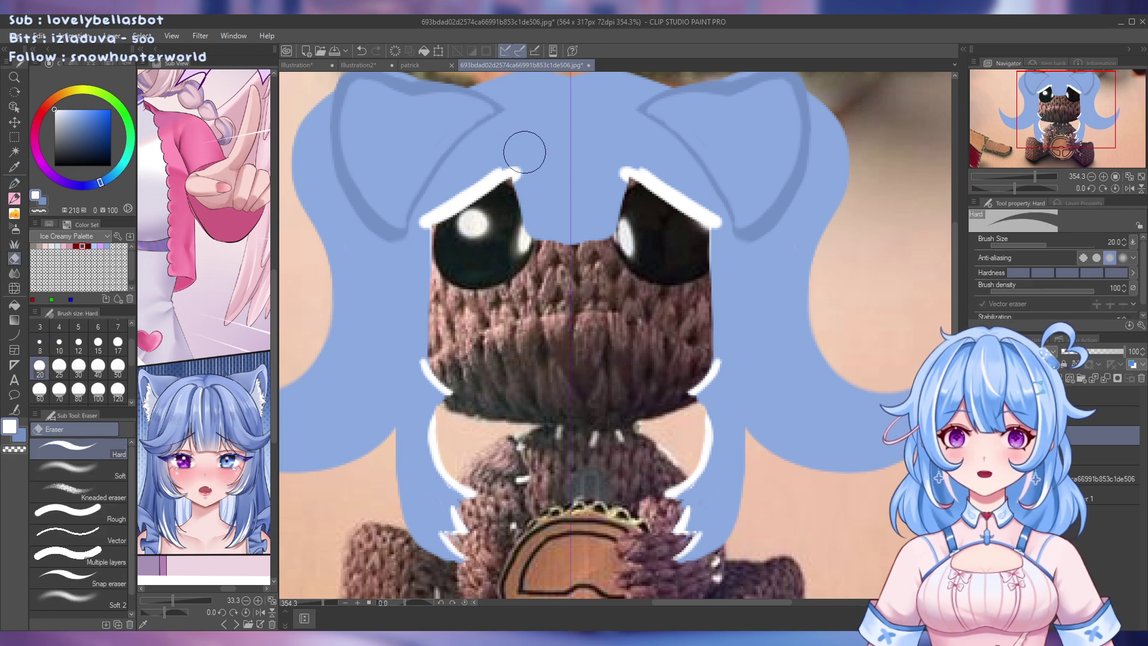
mouse_move(546, 185)
left_mouse_down()
mouse_move(539, 170)
mouse_move(514, 173)
mouse_move(525, 162)
mouse_move(431, 185)
mouse_move(487, 123)
left_mouse_up()
left_click_drag(457, 178, 412, 211)
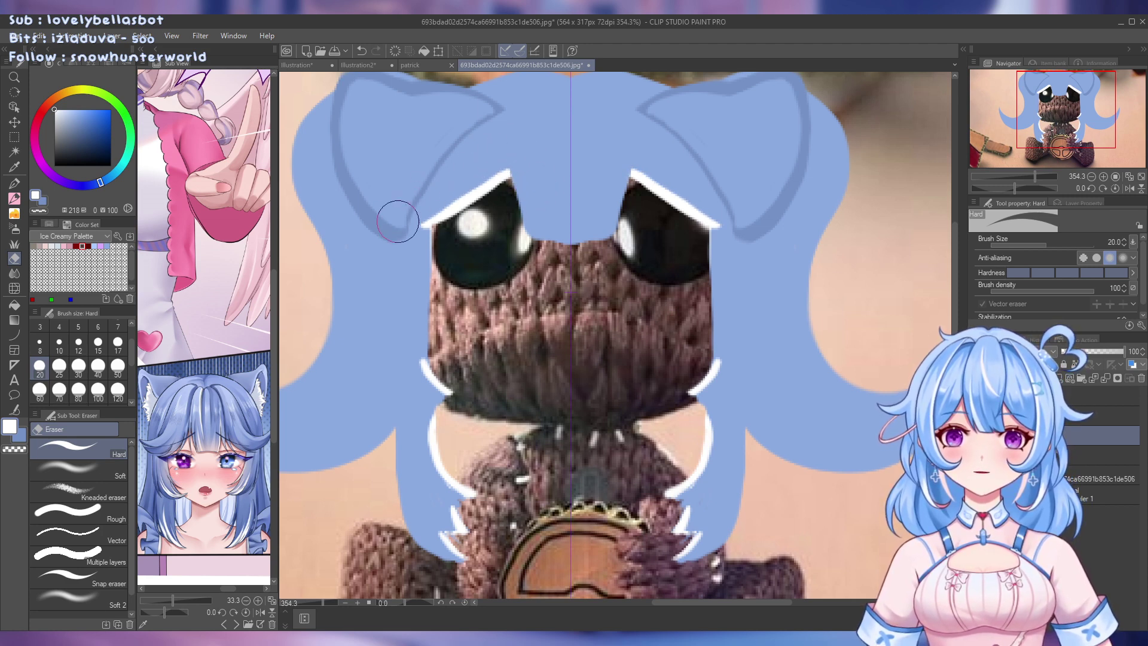
left_click(413, 208)
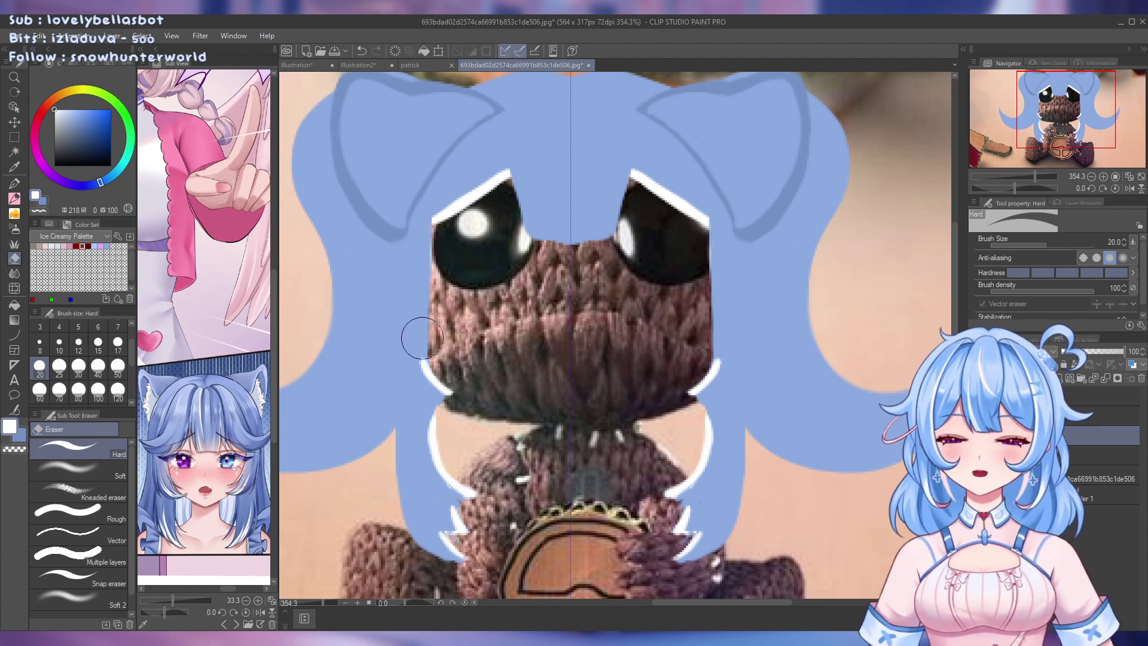
Trim the white edges at the tips of the lower hair locks by the arms using the Hard eraser at size 8
scroll(422, 337, "down", 3)
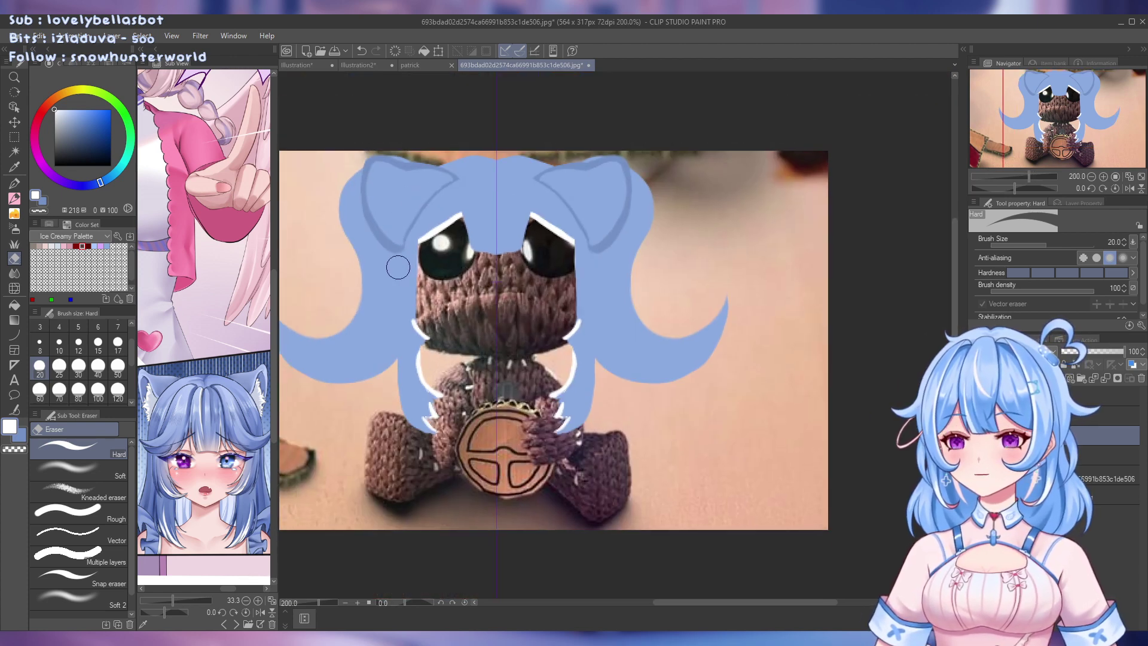
left_click_drag(475, 266, 493, 279)
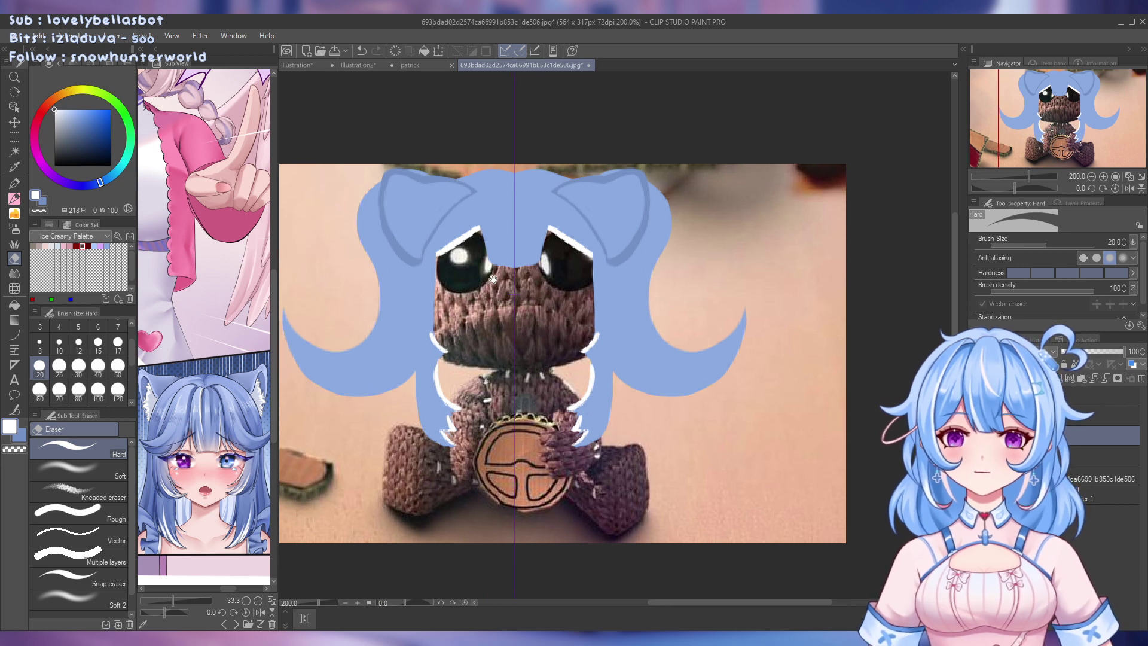
scroll(398, 366, "up", 6)
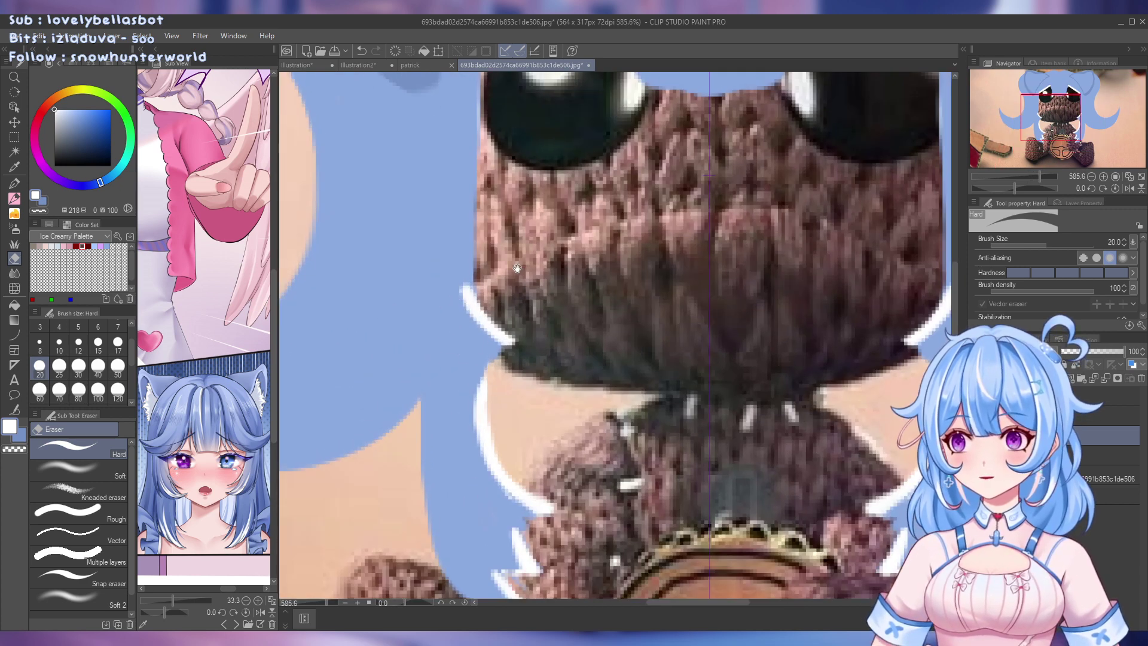
left_click_drag(517, 268, 517, 288)
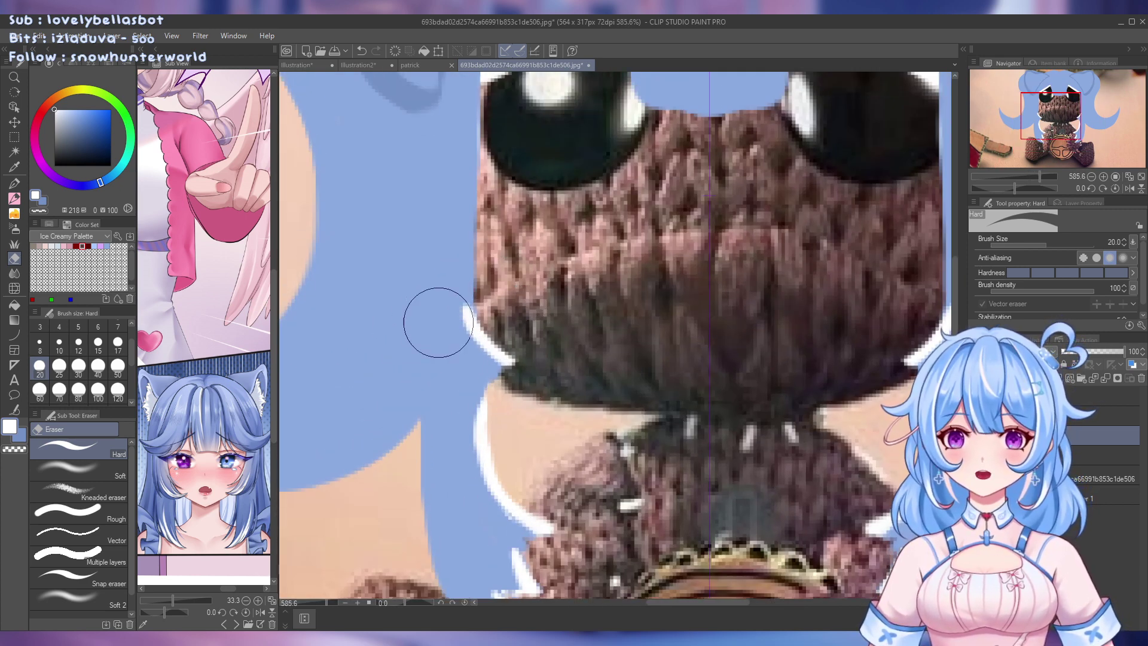
scroll(720, 433, "down", 4)
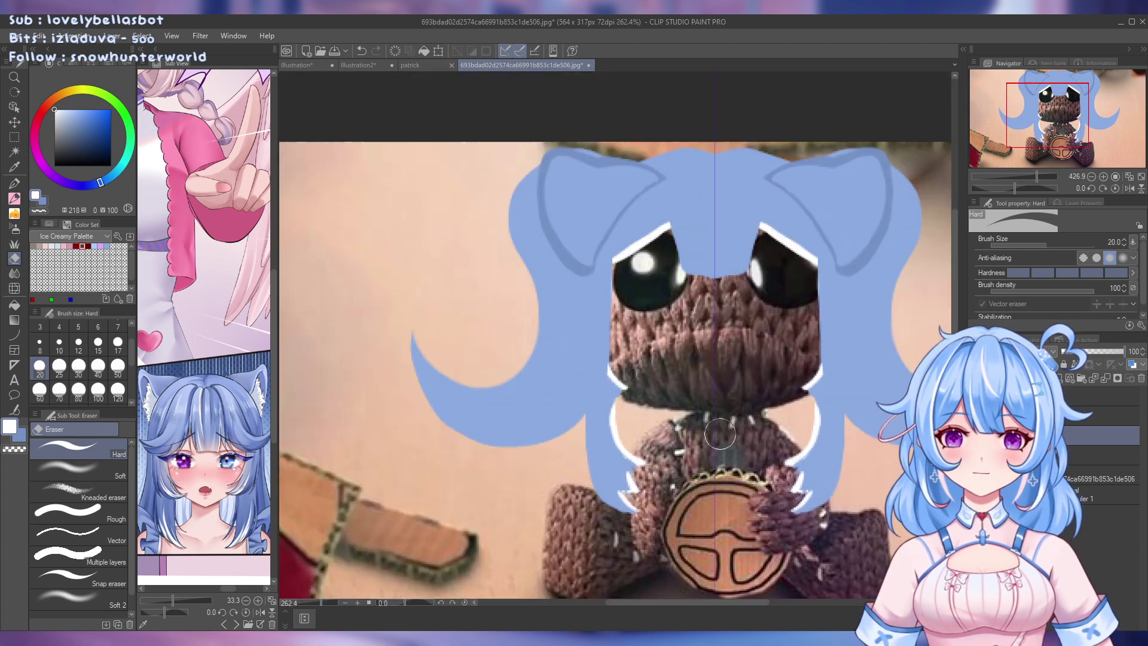
scroll(720, 432, "up", 5)
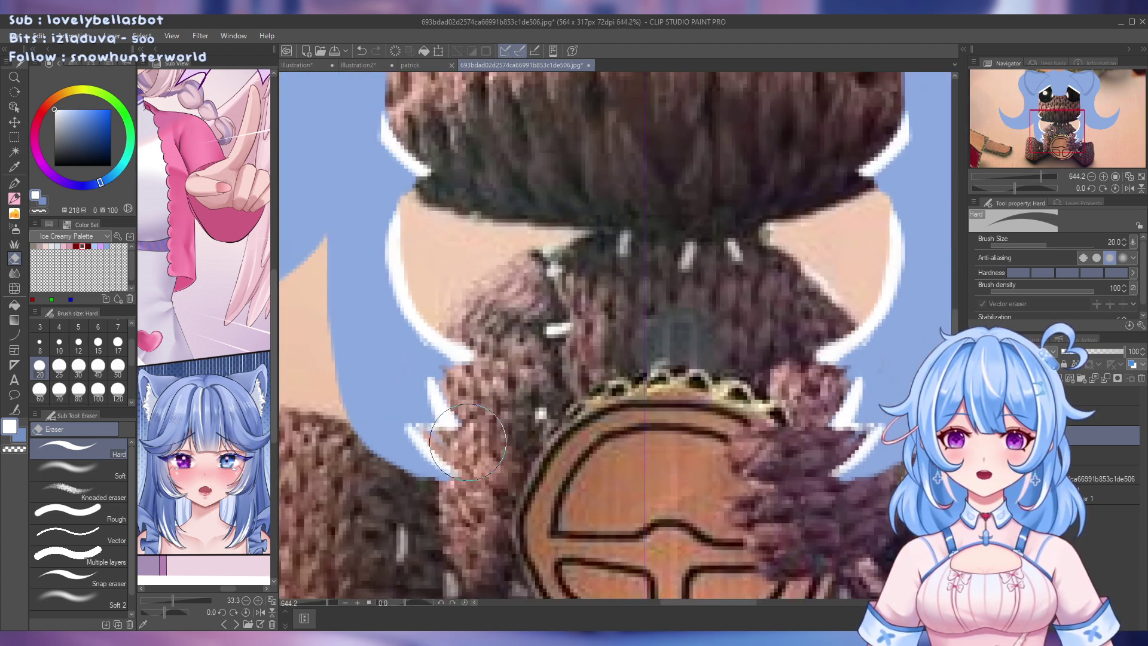
left_click(40, 342)
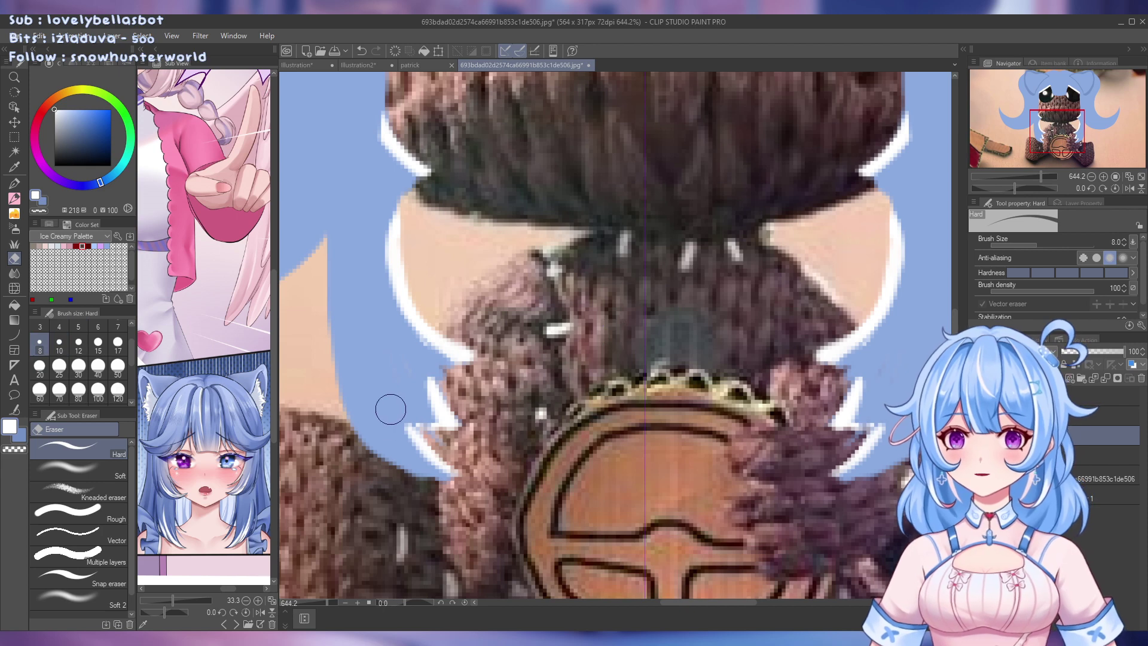
mouse_move(421, 382)
left_mouse_down()
mouse_move(443, 440)
mouse_move(411, 407)
mouse_move(434, 424)
mouse_move(410, 356)
mouse_move(423, 364)
mouse_move(422, 397)
left_mouse_up()
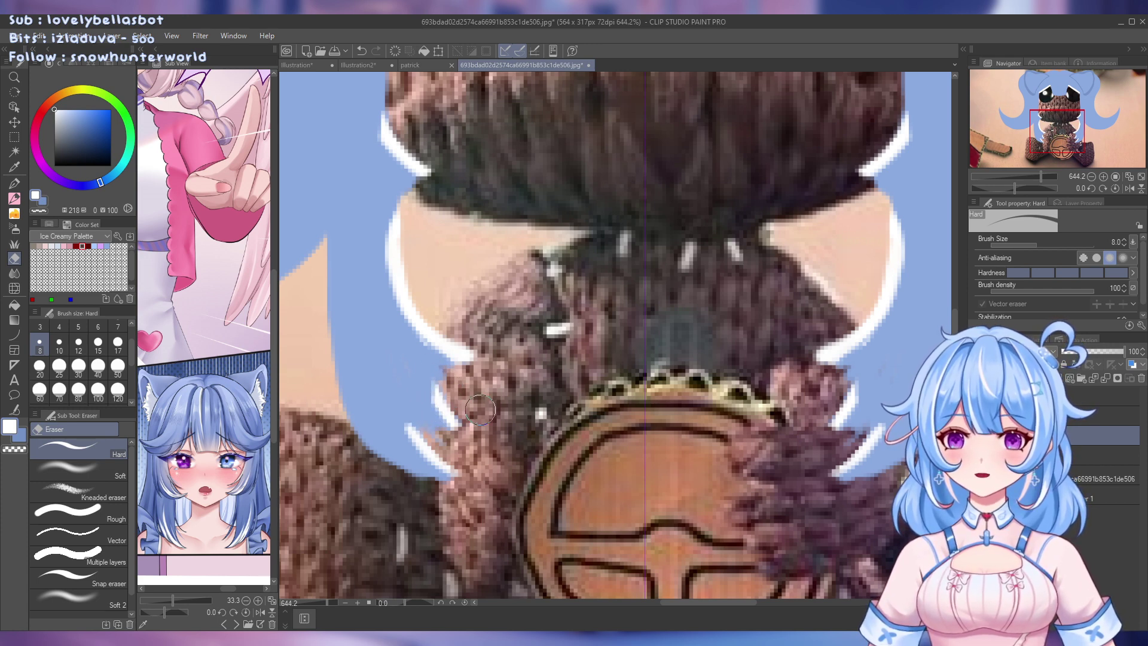
Draw white G-pen lines along the inside of both ears' outer edges, mirrored, discarding the trial strokes
scroll(487, 379, "down", 5)
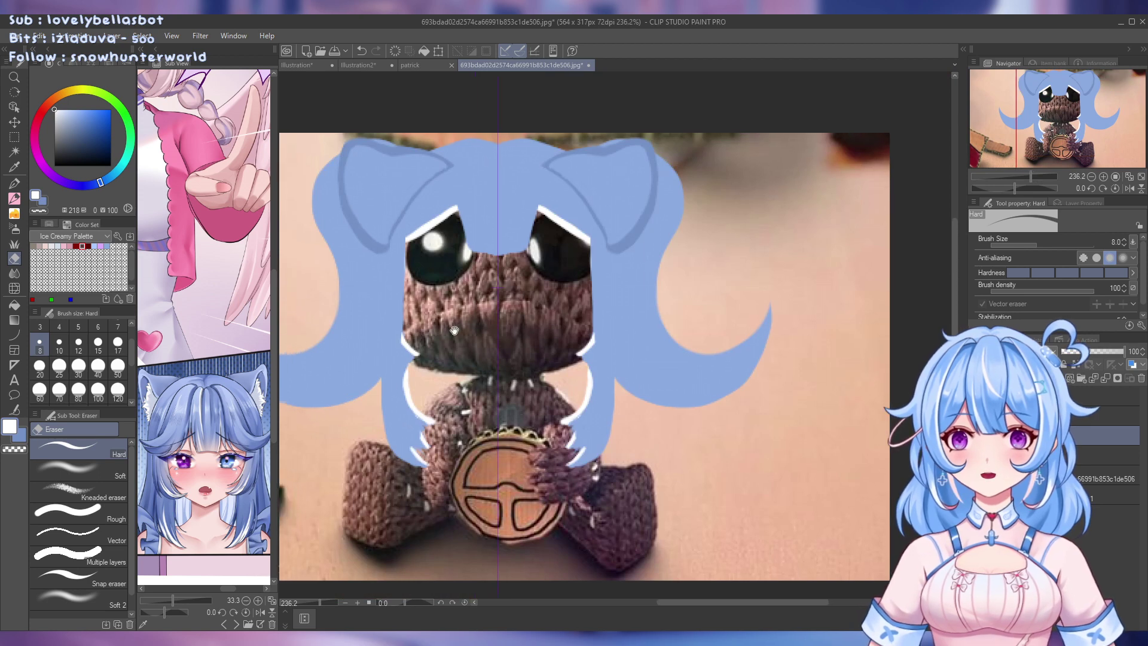
left_click_drag(454, 331, 475, 339)
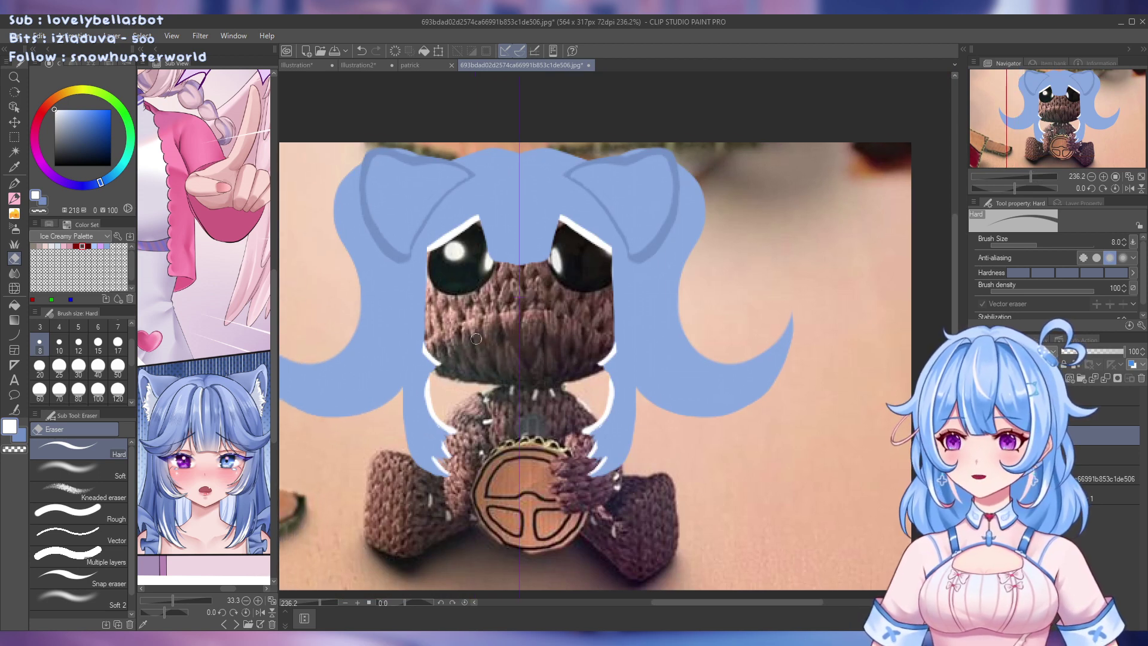
scroll(476, 339, "up", 1)
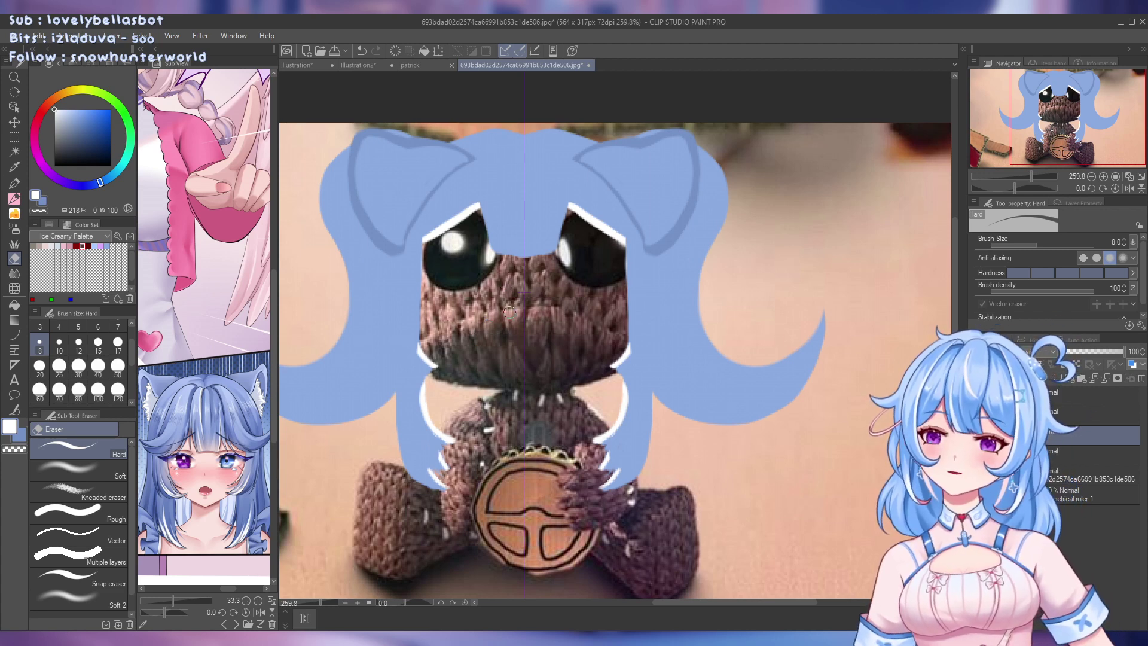
left_click_drag(509, 312, 623, 278)
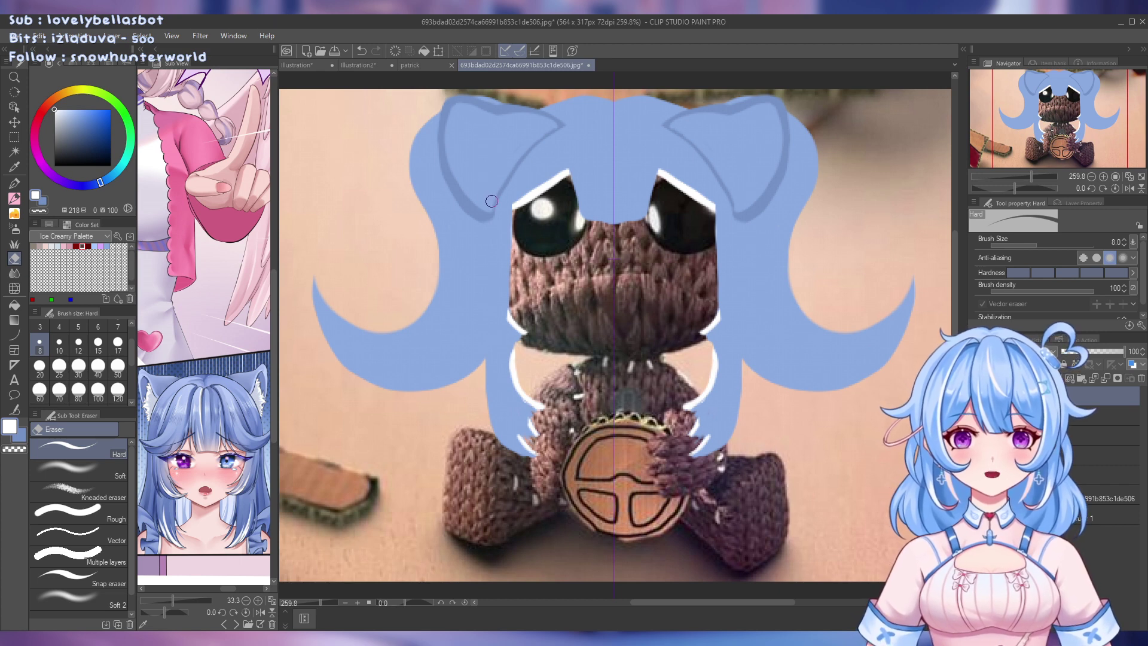
left_click(14, 183)
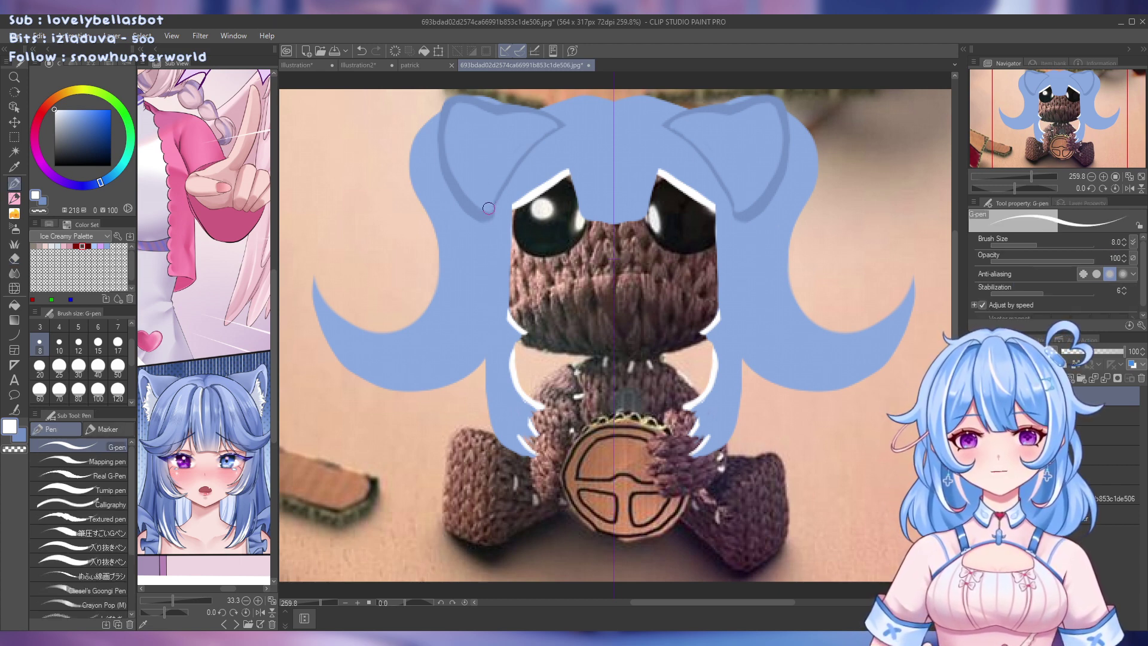
mouse_move(489, 208)
left_mouse_down()
mouse_move(495, 171)
mouse_move(493, 196)
mouse_move(532, 141)
left_mouse_up()
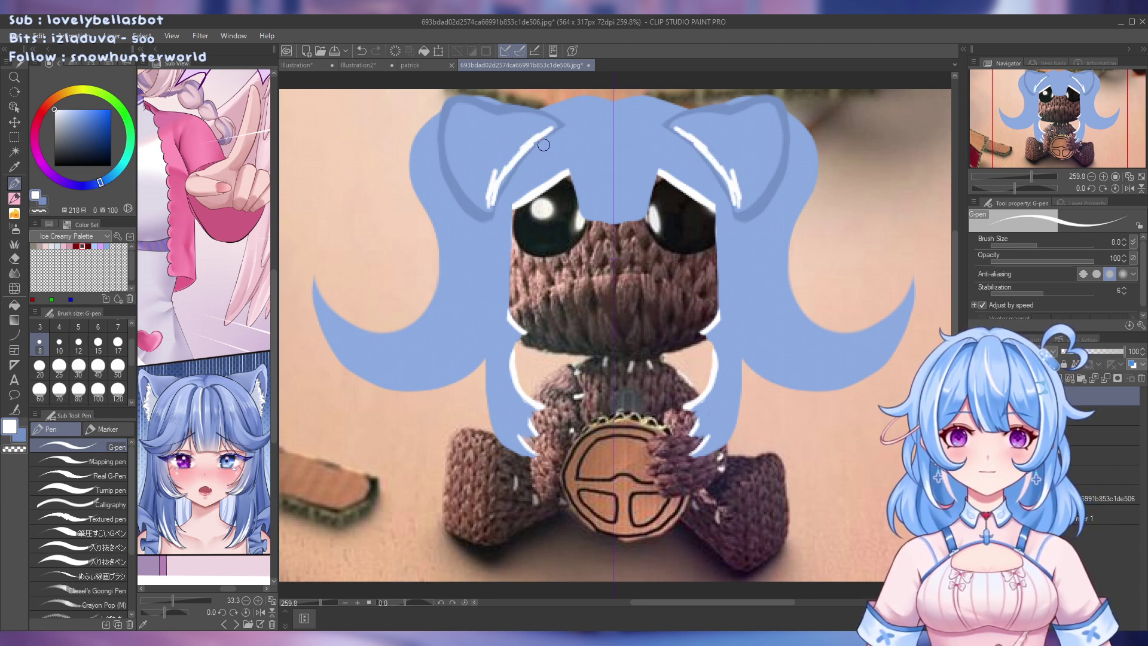
key("ctrl+z")
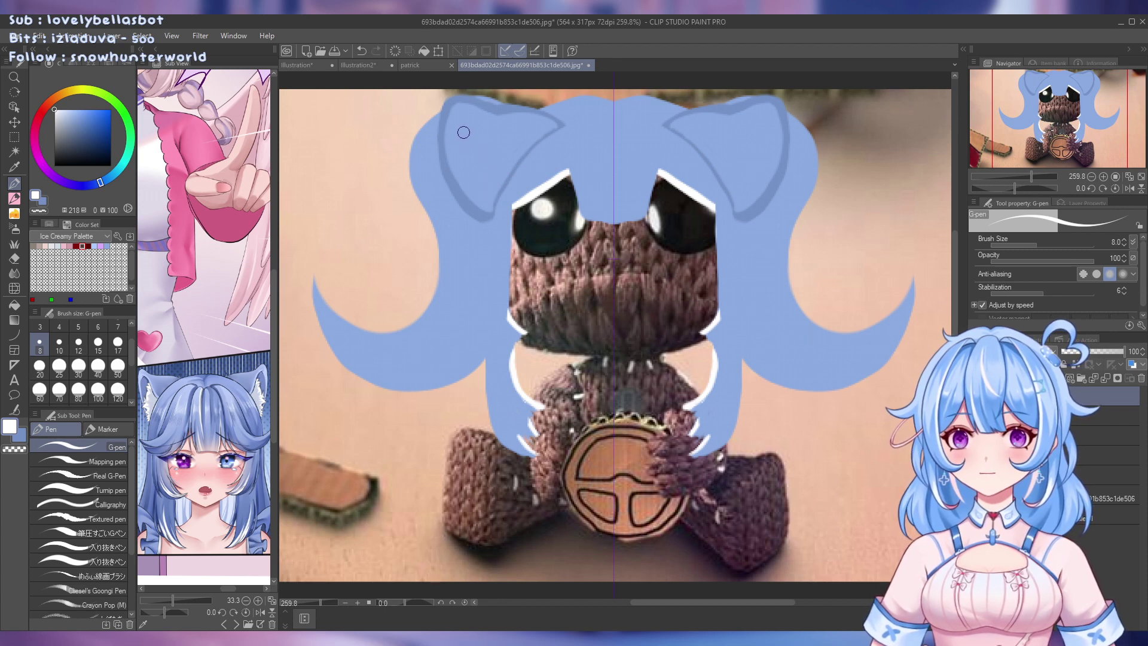
left_click_drag(459, 127, 468, 172)
mouse_move(459, 113)
left_mouse_down()
mouse_move(461, 152)
mouse_move(489, 205)
left_mouse_up()
key("ctrl+z")
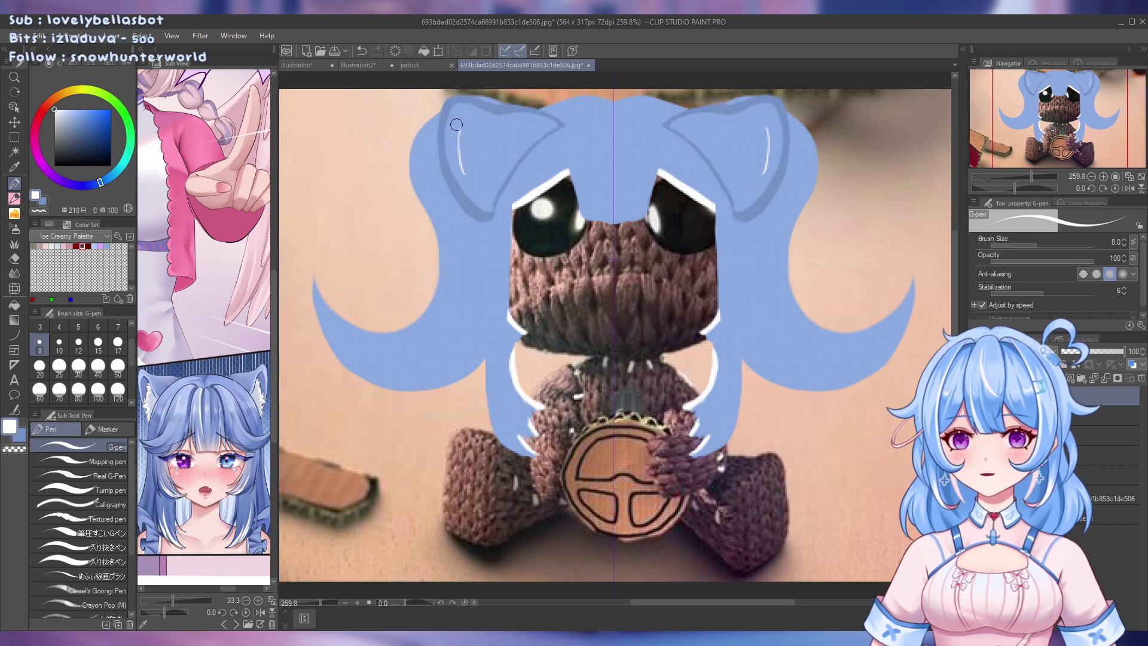
mouse_move(456, 118)
left_mouse_down()
mouse_move(466, 178)
mouse_move(462, 169)
mouse_move(493, 208)
left_mouse_up()
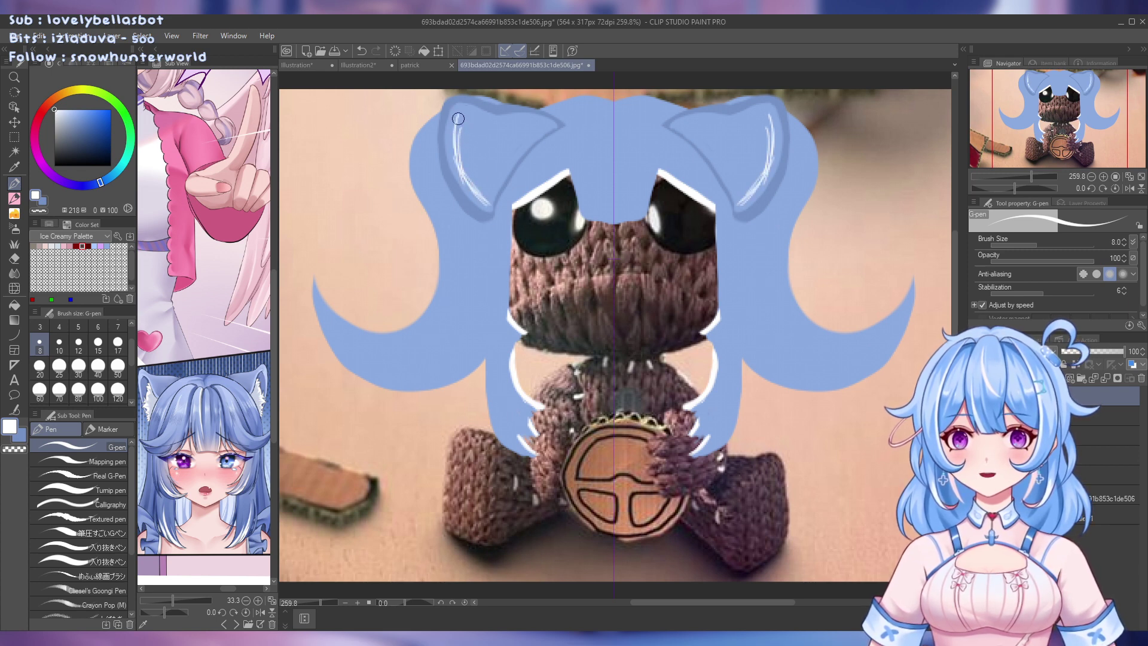
Shape and fill the inner areas of both ears in solid white with the G-pen, undoing the stray stroke across the face
mouse_move(458, 118)
left_mouse_down()
mouse_move(490, 196)
mouse_move(457, 119)
mouse_move(481, 188)
mouse_move(472, 176)
left_mouse_up()
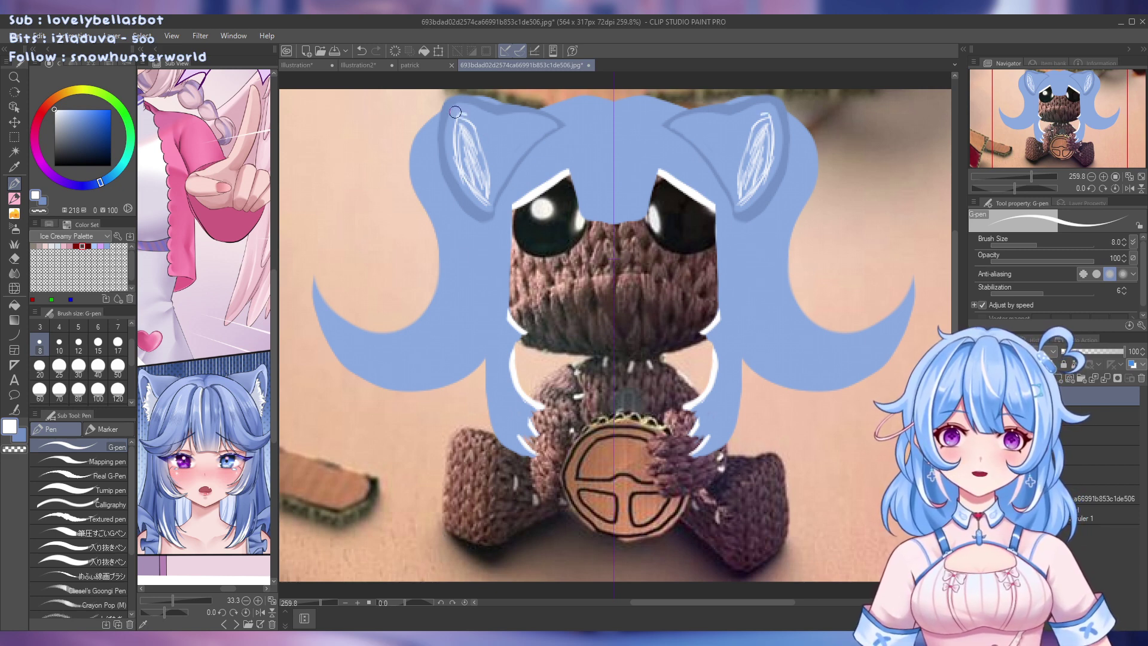
mouse_move(469, 127)
left_mouse_down()
mouse_move(476, 114)
mouse_move(458, 113)
mouse_move(459, 165)
mouse_move(460, 128)
left_mouse_up()
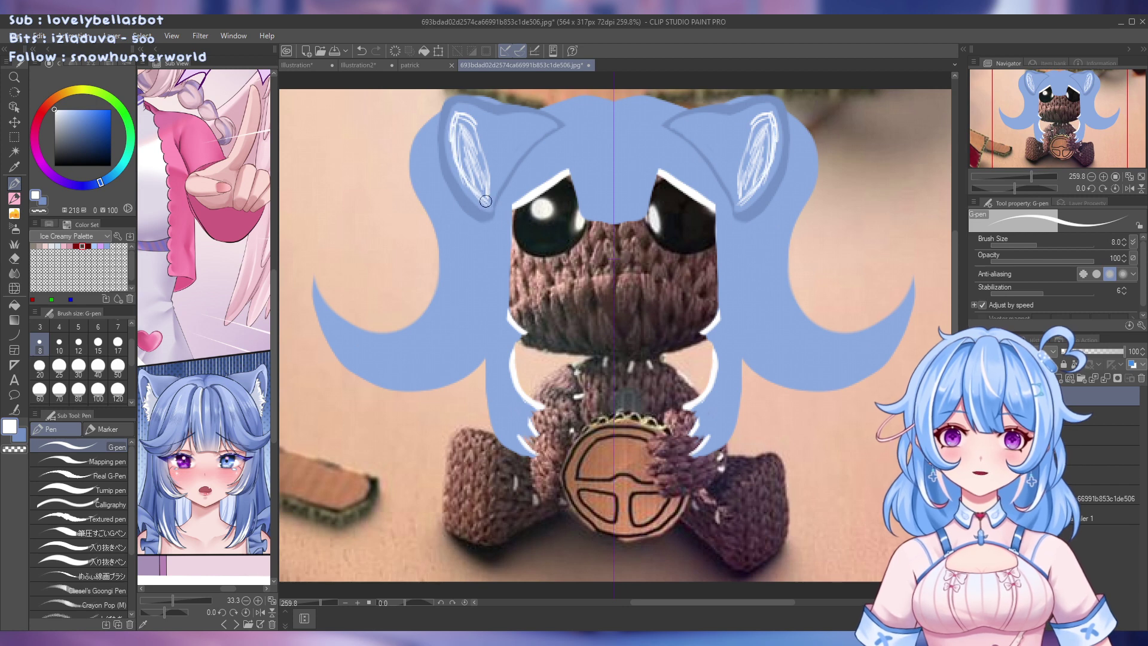
mouse_move(486, 179)
left_mouse_down()
mouse_move(481, 143)
mouse_move(485, 174)
mouse_move(462, 120)
left_mouse_up()
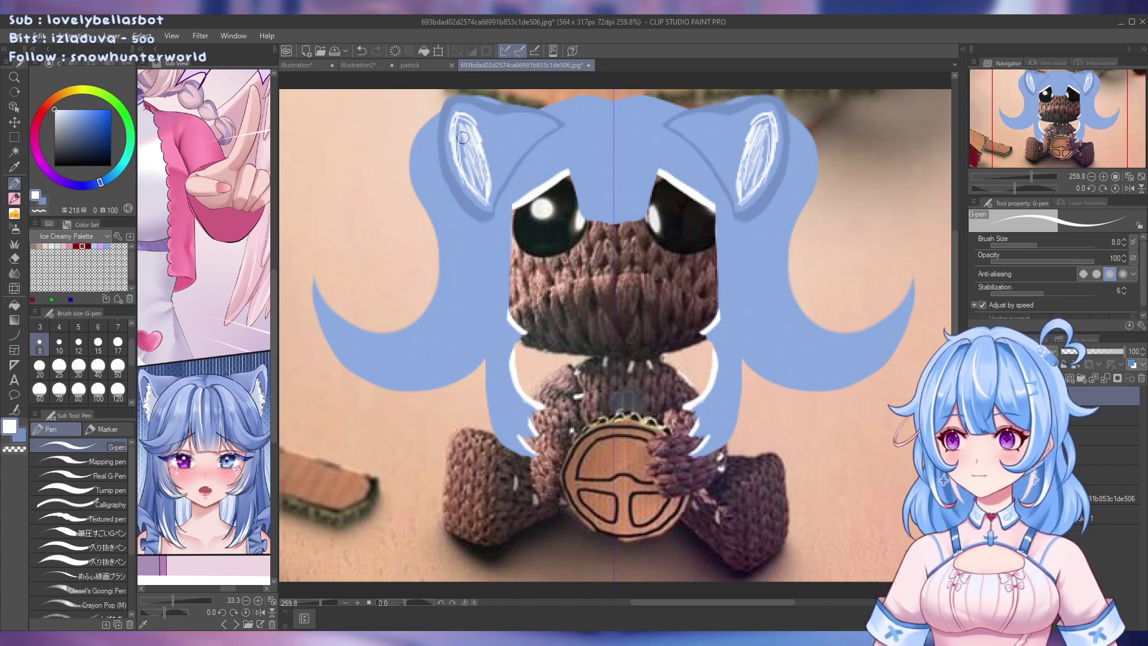
mouse_move(465, 126)
left_mouse_down()
mouse_move(465, 150)
mouse_move(456, 145)
mouse_move(463, 120)
mouse_move(459, 146)
mouse_move(464, 119)
mouse_move(484, 197)
mouse_move(483, 154)
mouse_move(462, 122)
mouse_move(481, 189)
mouse_move(460, 123)
mouse_move(453, 134)
mouse_move(462, 175)
mouse_move(464, 149)
mouse_move(475, 184)
mouse_move(463, 141)
mouse_move(476, 179)
left_mouse_up()
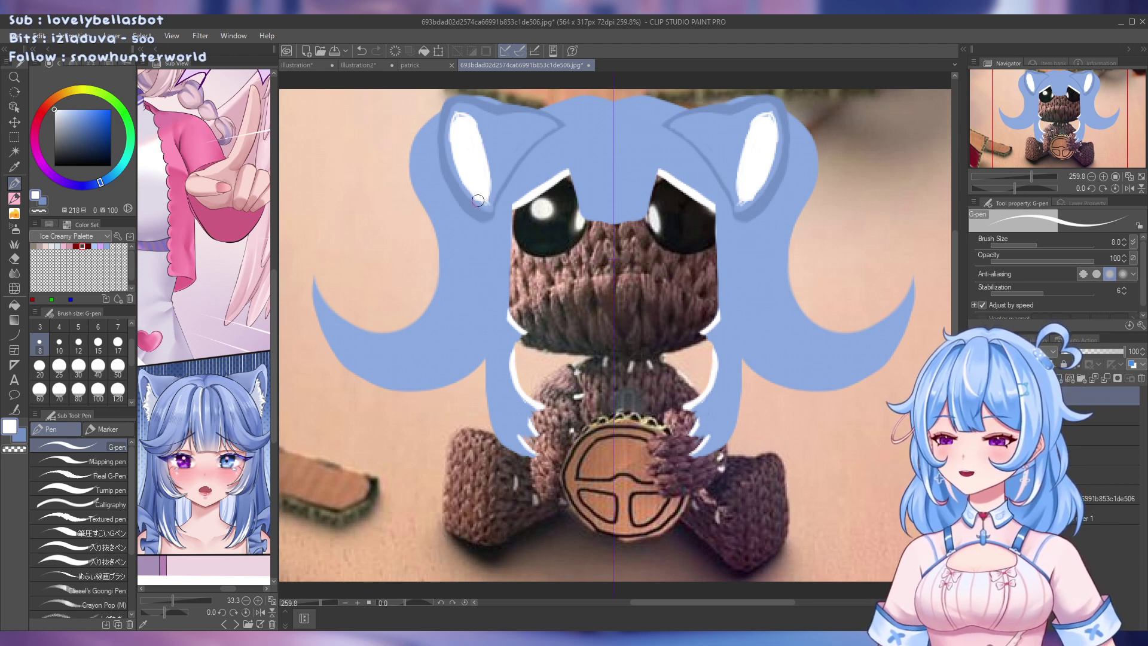
left_click_drag(556, 214, 605, 262)
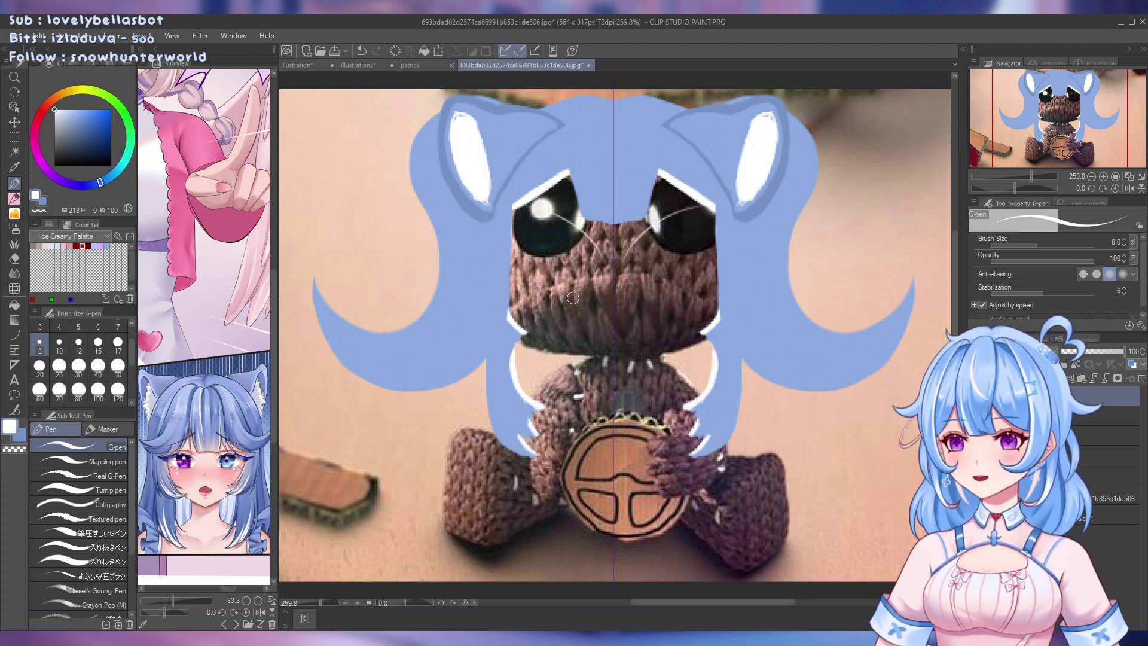
key("ctrl+z")
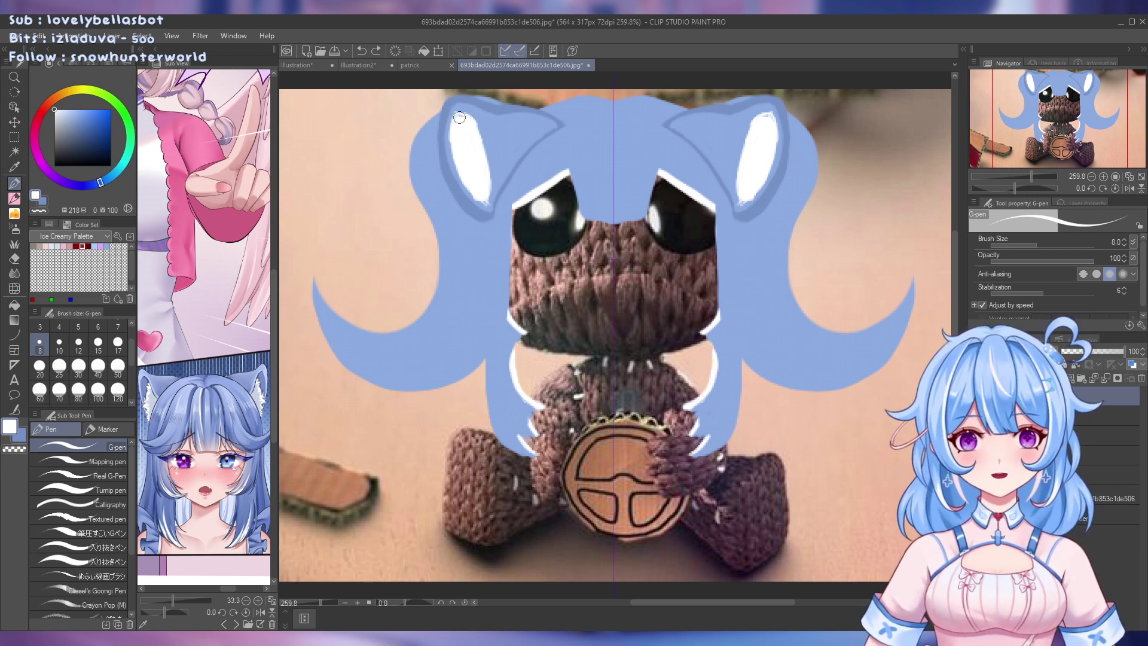
Smooth the white inner ears with G-pen strokes and trim their edges with the Hard eraser, undoing the last erasure
mouse_move(457, 117)
left_mouse_down()
mouse_move(470, 181)
mouse_move(456, 134)
mouse_move(457, 168)
mouse_move(487, 205)
mouse_move(485, 170)
left_mouse_up()
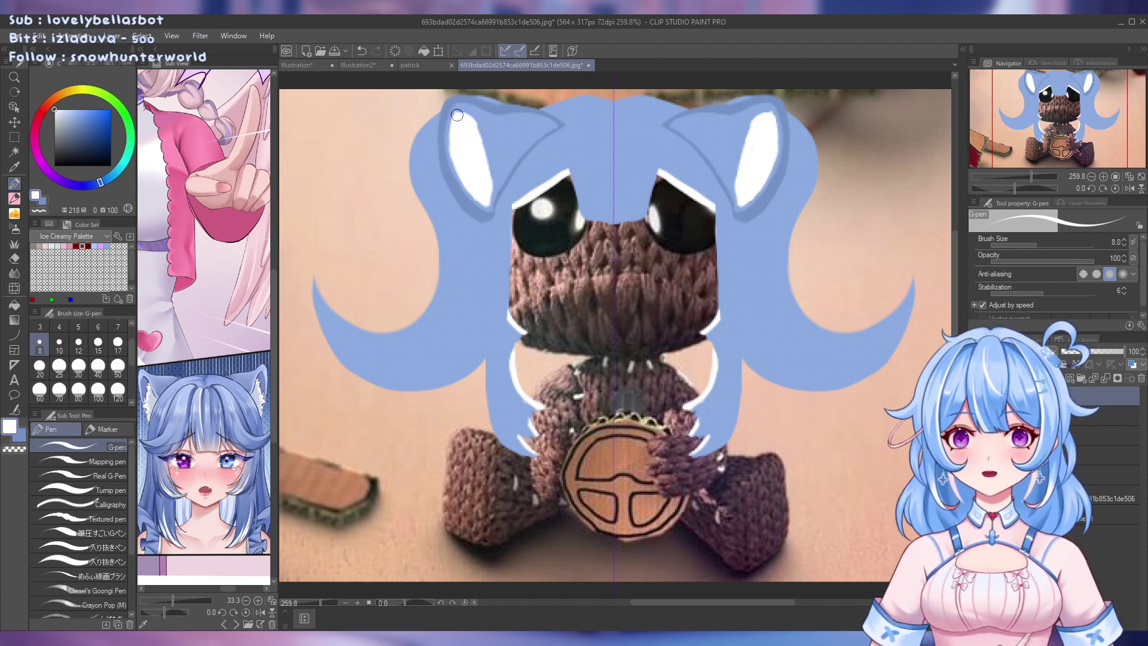
left_click_drag(472, 119, 480, 164)
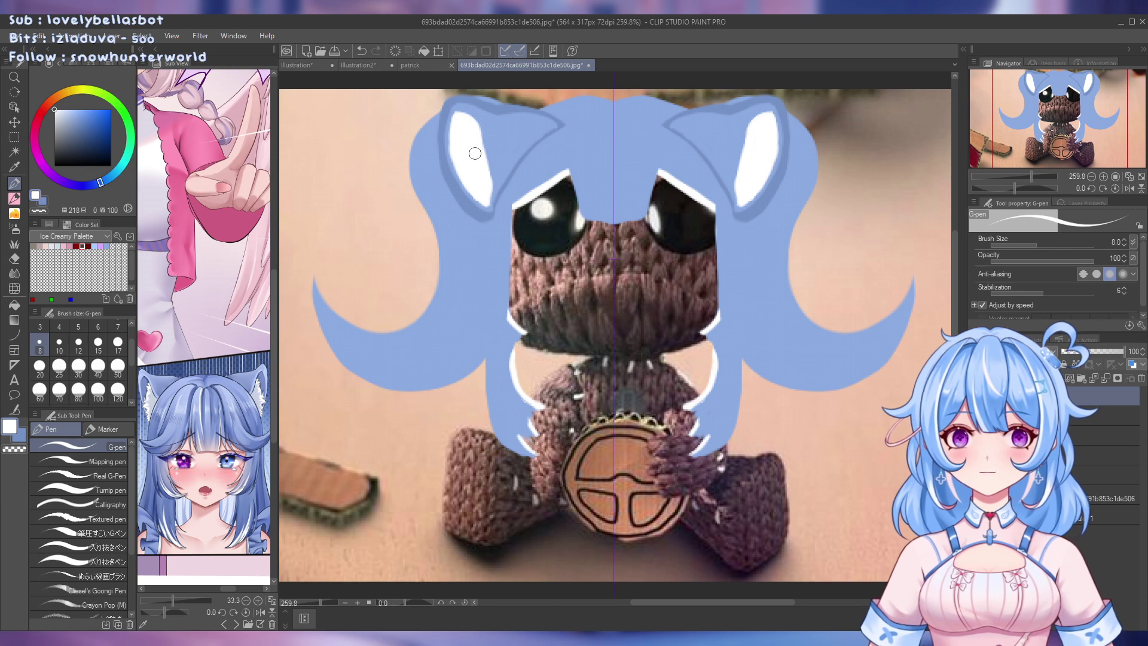
key("e")
mouse_move(457, 112)
left_mouse_down()
mouse_move(478, 128)
mouse_move(497, 205)
left_mouse_up()
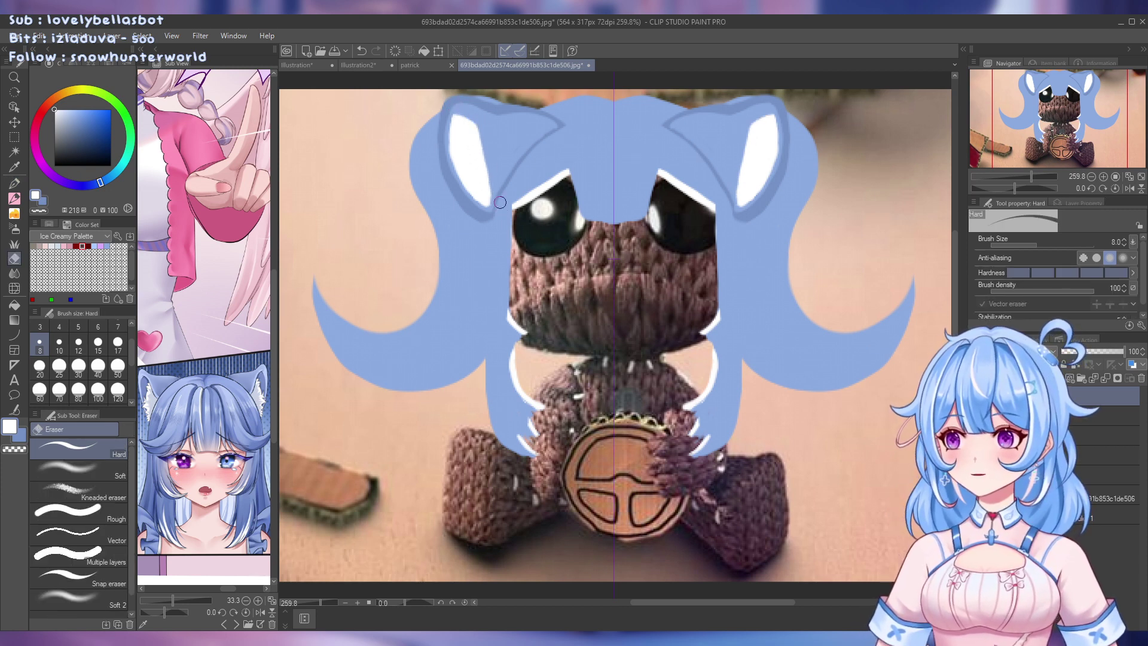
left_click_drag(448, 115, 478, 124)
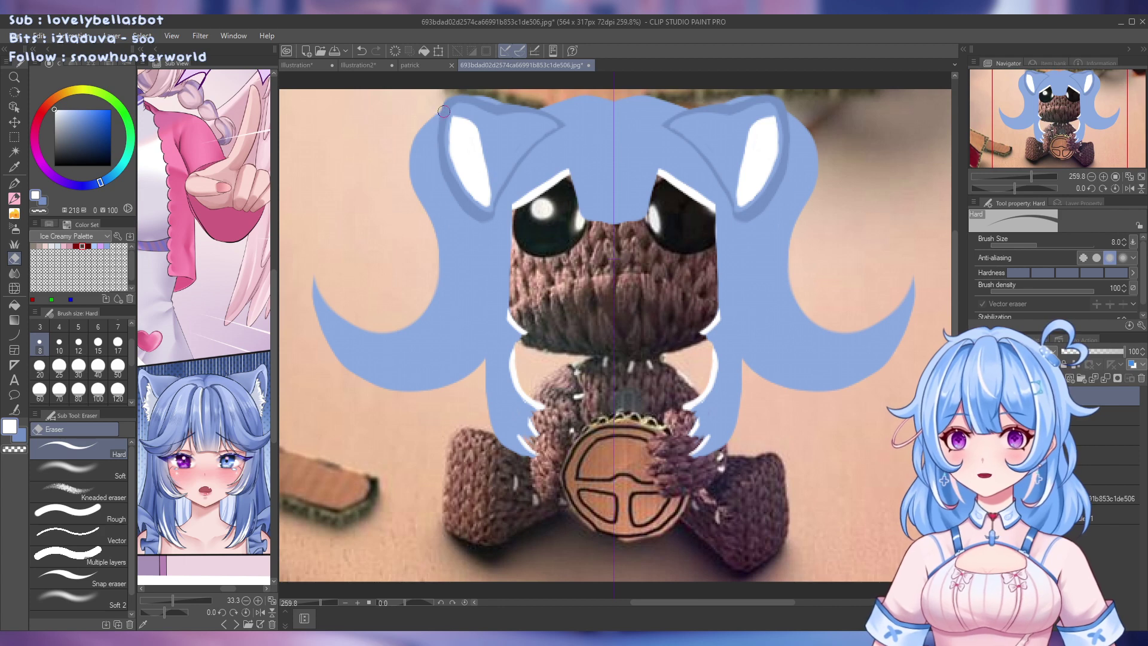
mouse_move(453, 110)
left_mouse_down()
mouse_move(450, 161)
mouse_move(478, 204)
left_mouse_up()
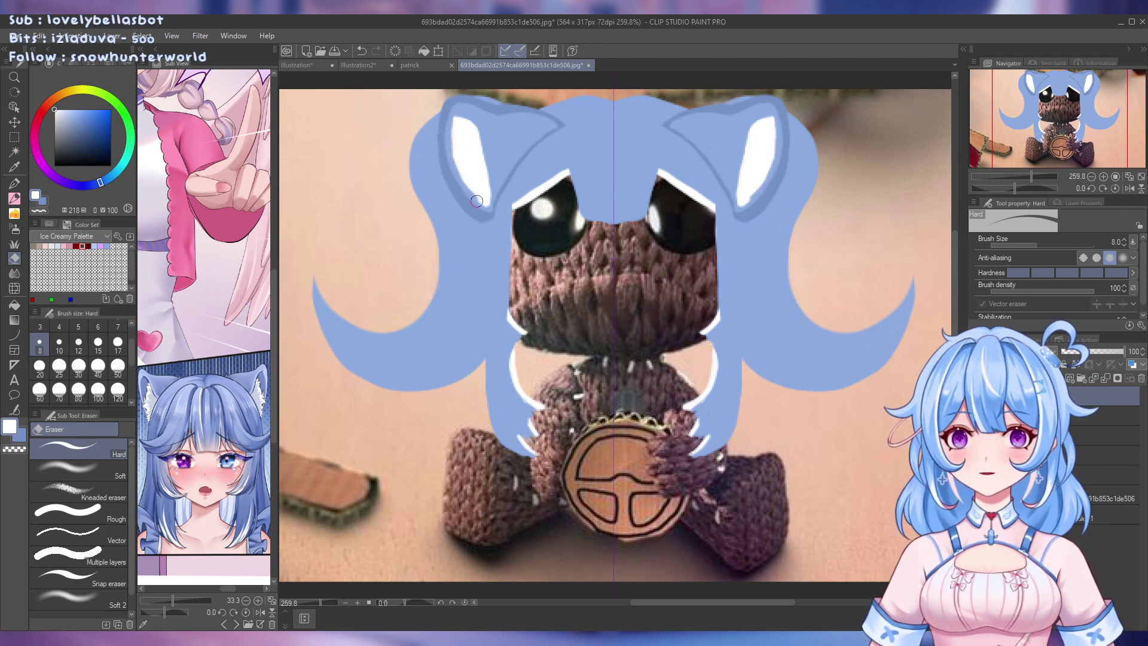
key("ctrl+z")
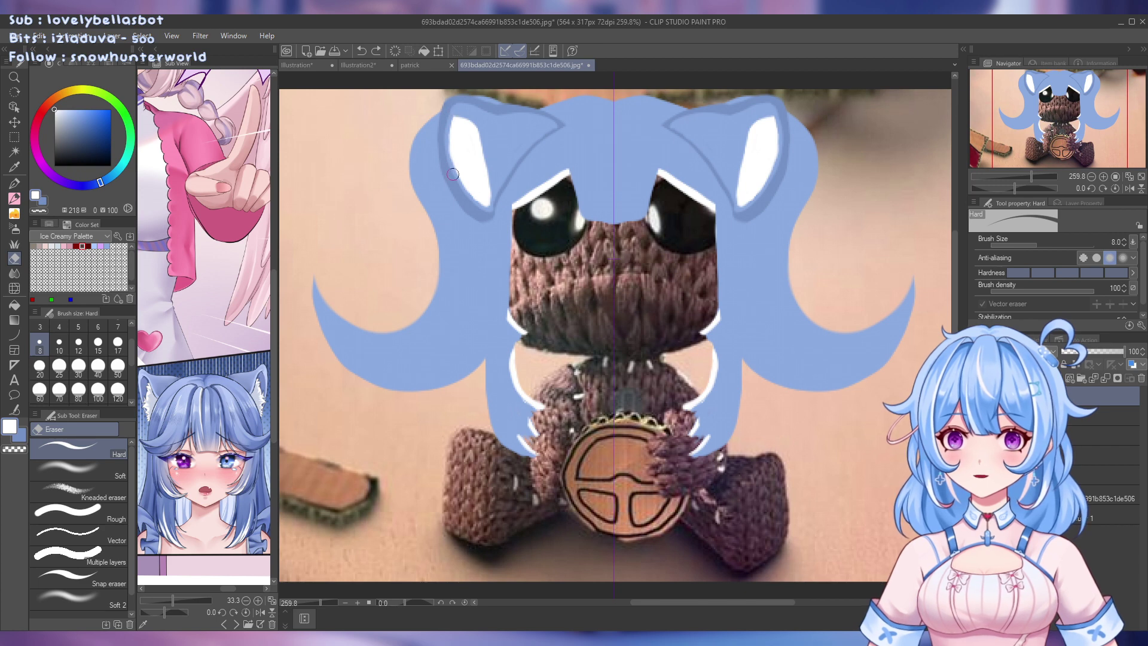
Taper the tips and sides of the white inner ears with the Hard eraser, mirrored, discarding the trial erasure
mouse_move(451, 107)
left_mouse_down()
mouse_move(451, 176)
mouse_move(479, 203)
left_mouse_up()
key("ctrl+z")
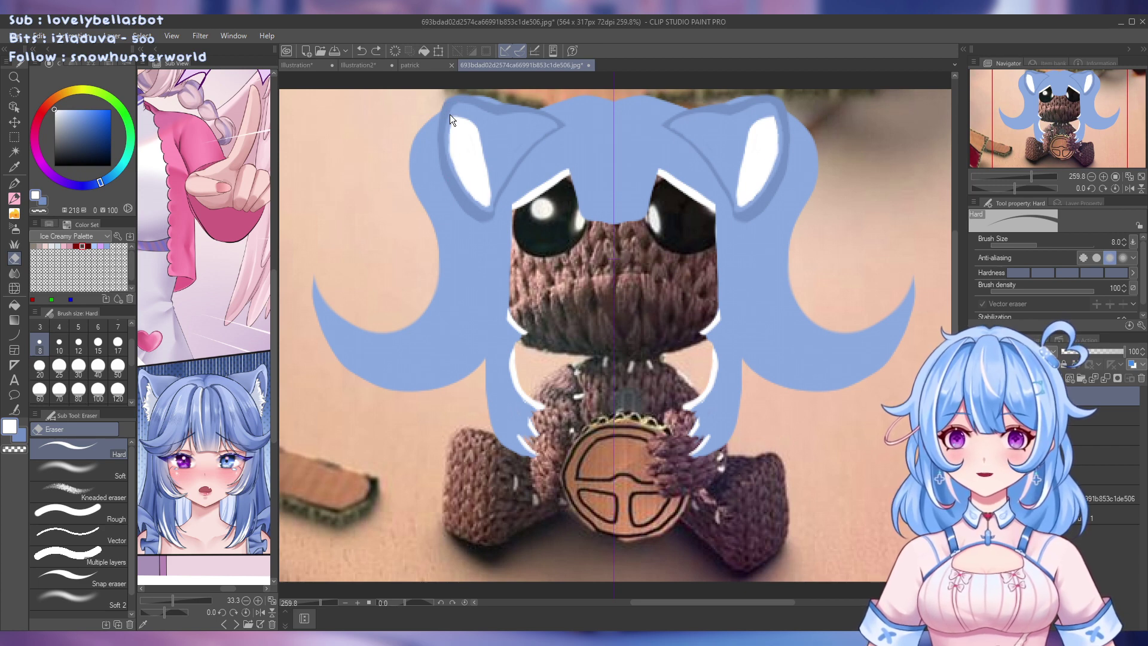
mouse_move(444, 130)
left_mouse_down()
mouse_move(460, 184)
mouse_move(494, 216)
left_mouse_up()
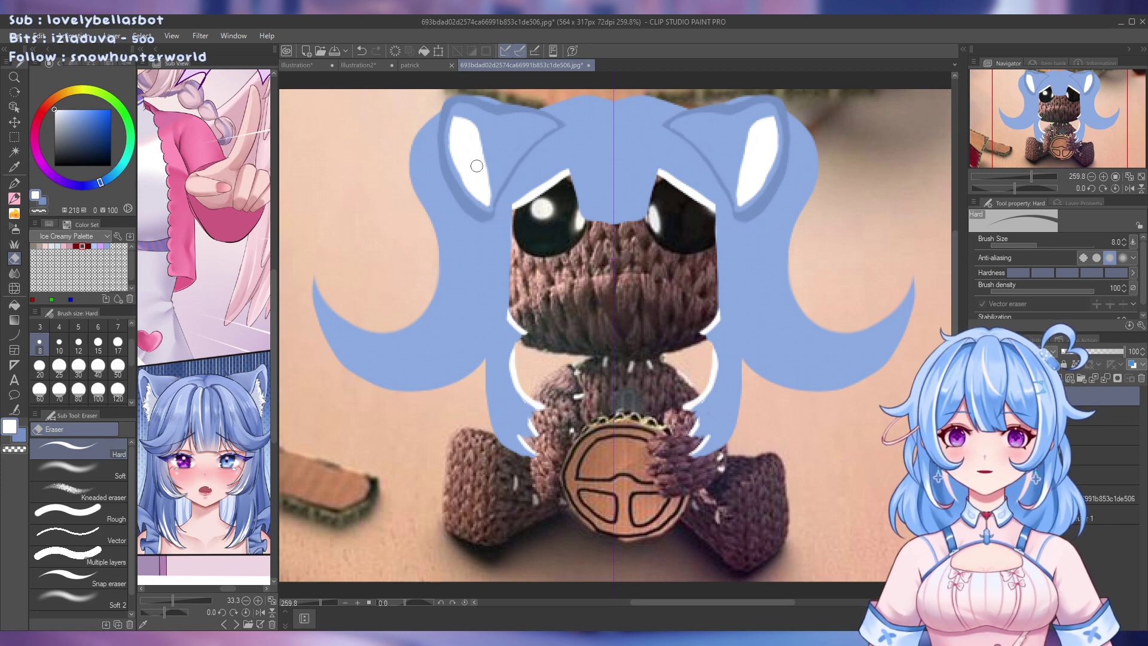
mouse_move(453, 111)
left_mouse_down()
mouse_move(480, 135)
mouse_move(498, 205)
left_mouse_up()
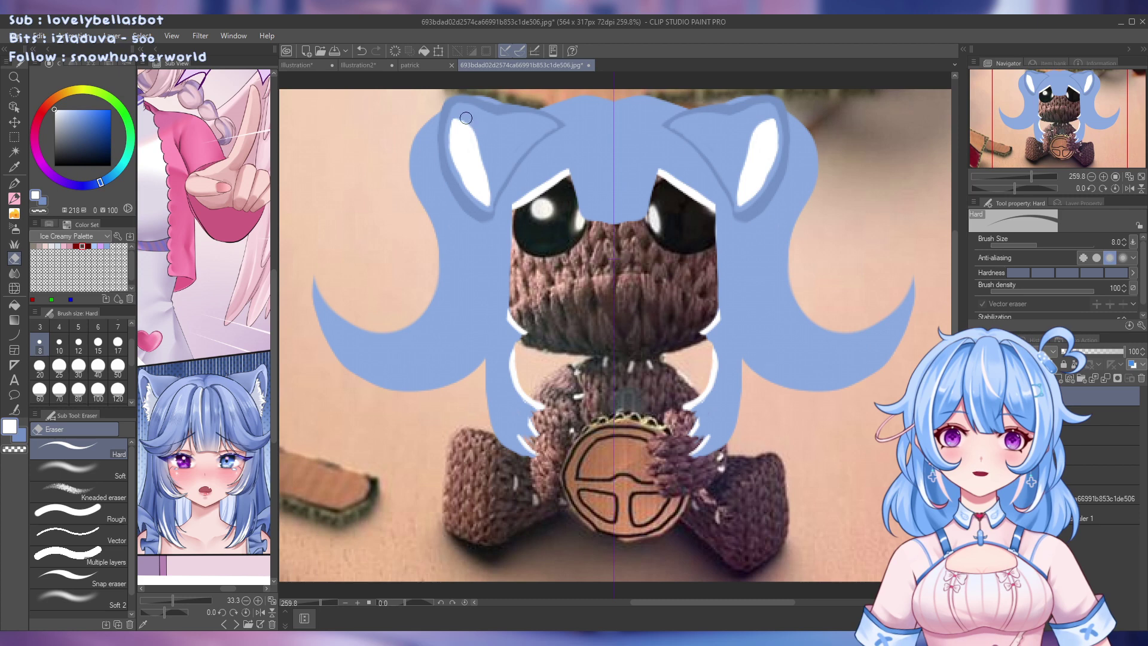
left_click_drag(456, 115, 487, 159)
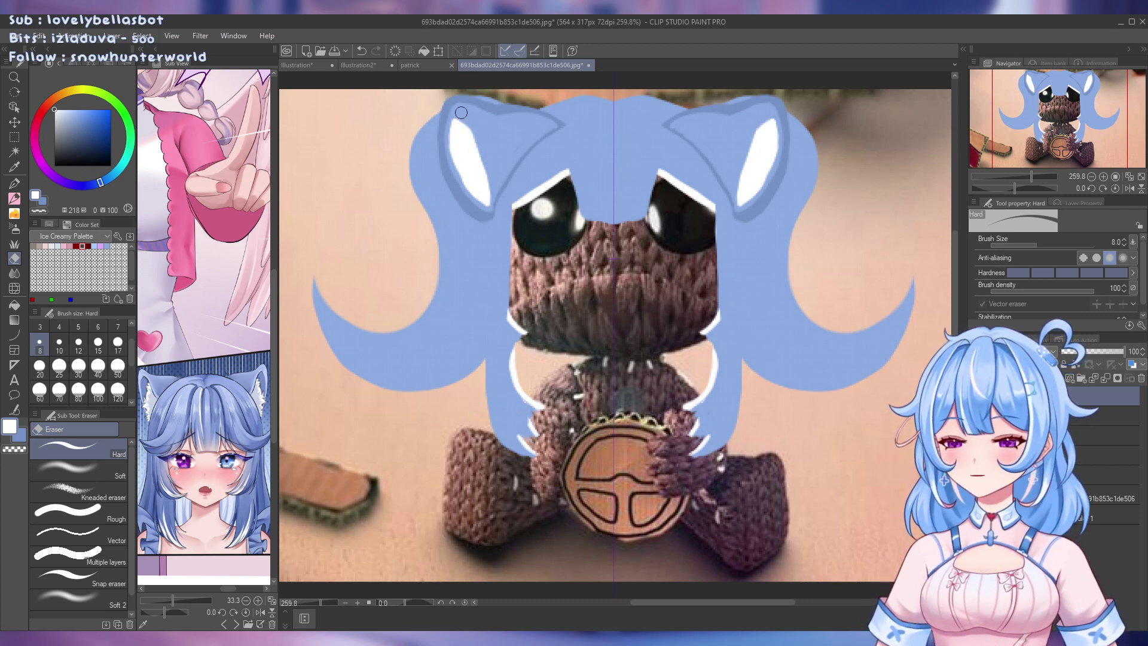
left_click_drag(460, 119, 473, 128)
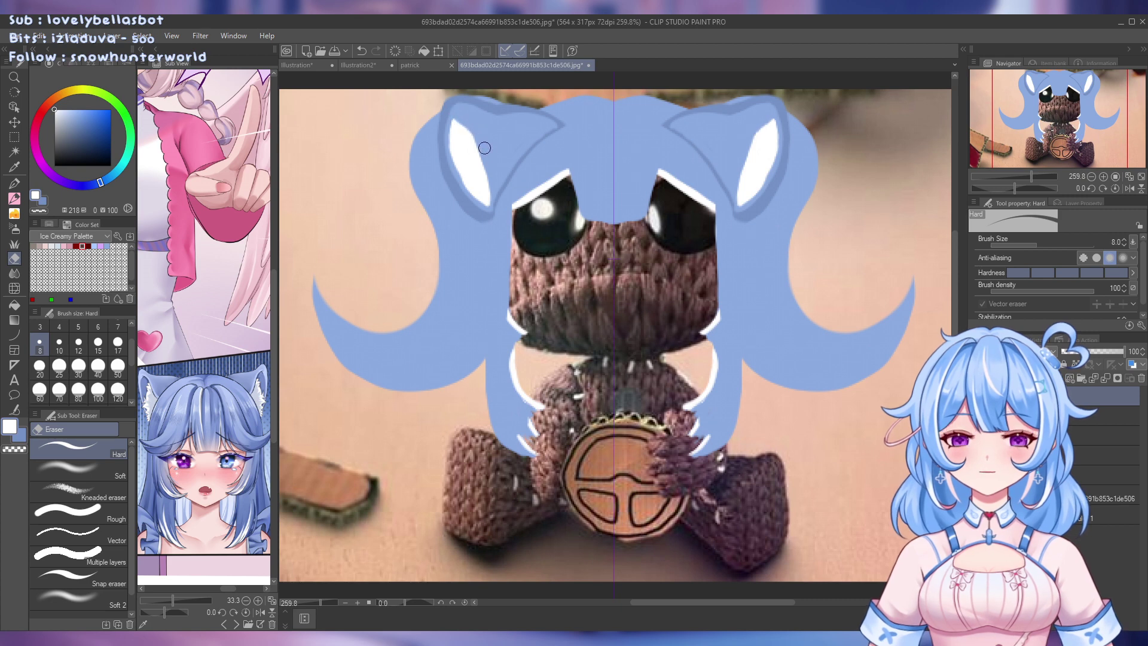
left_click(10, 181)
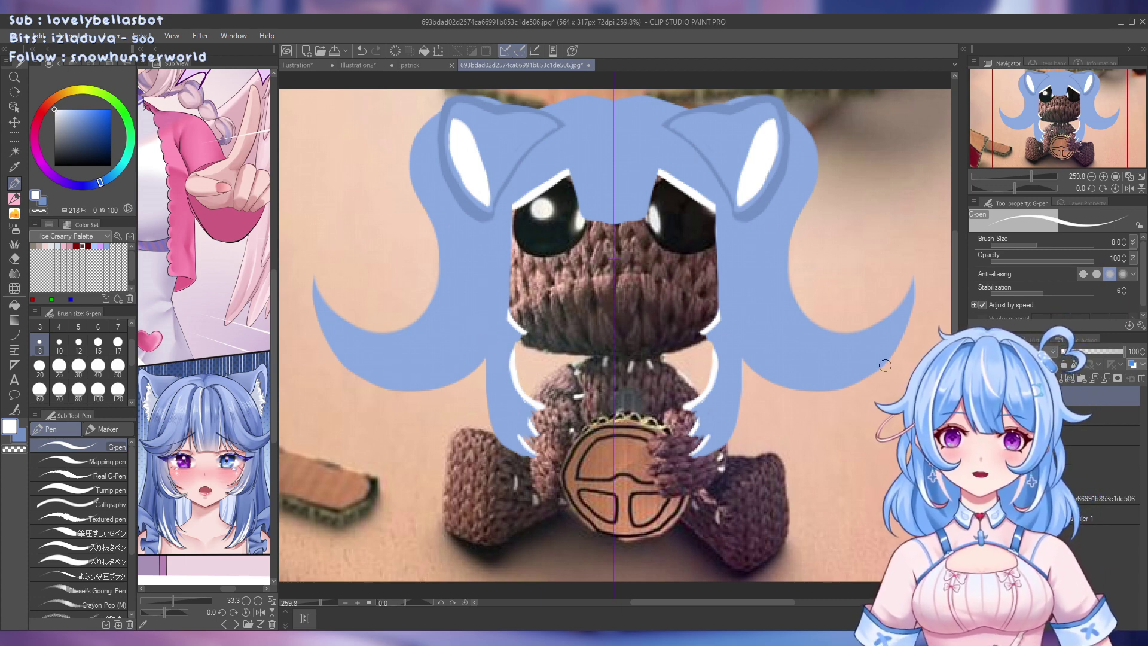
key("ctrl+z")
key("ctrl+y")
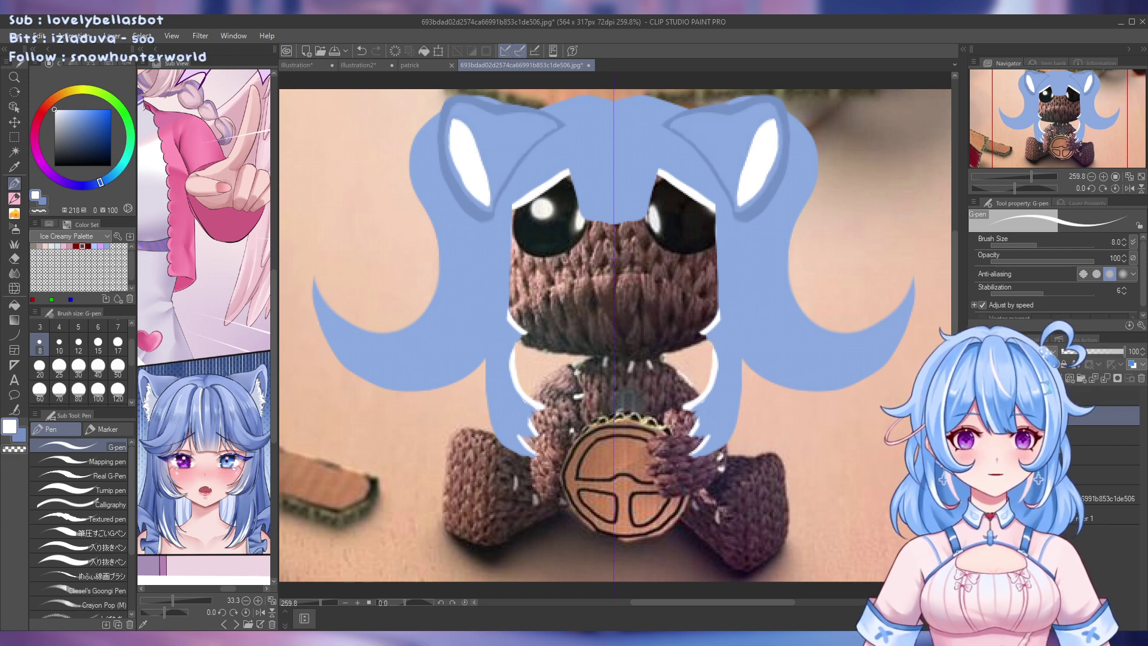
key("ctrl+z")
key("ctrl+y")
key("ctrl+z")
key("ctrl+y")
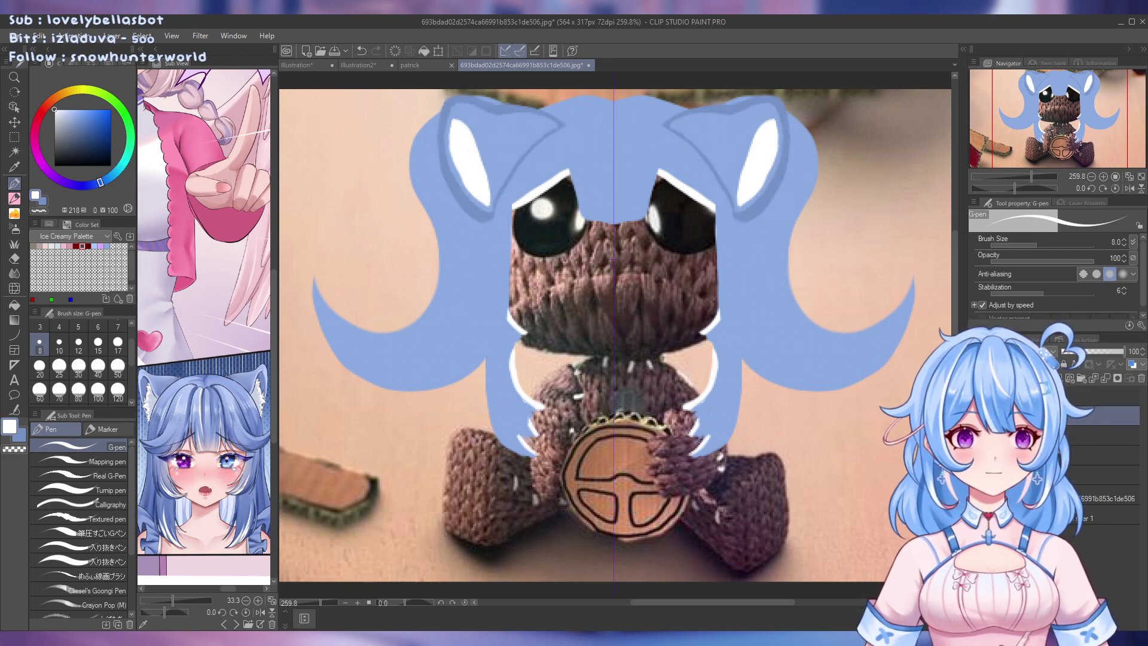
Pick the darker blue of the ear outline as the drawing colour for the G-pen
left_click(1106, 474)
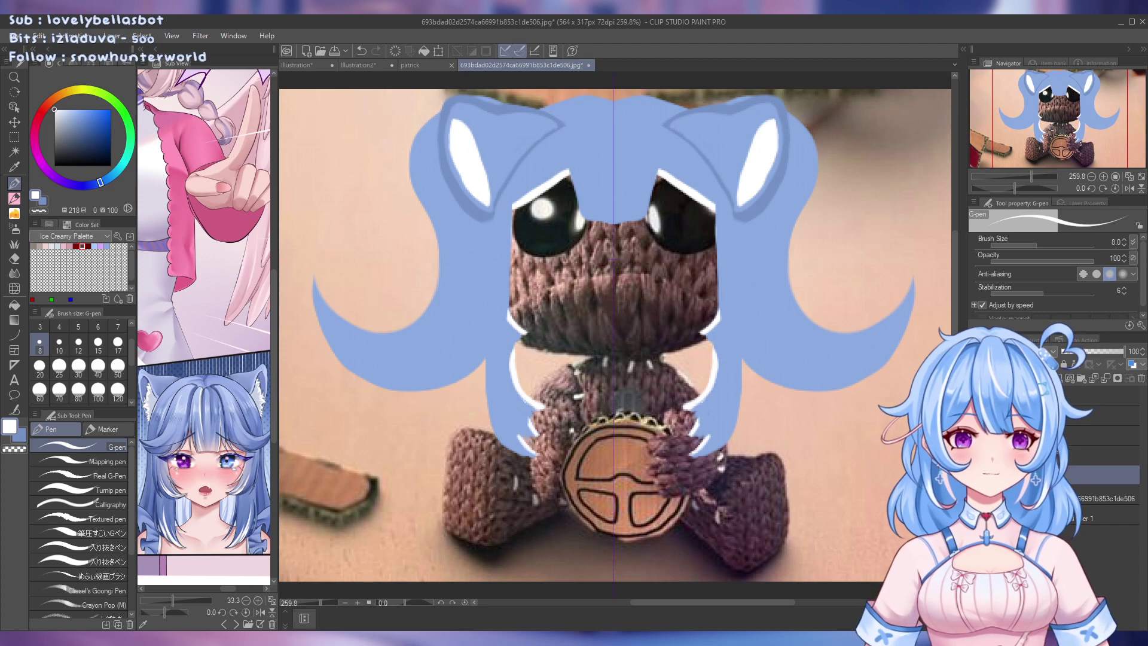
key("i")
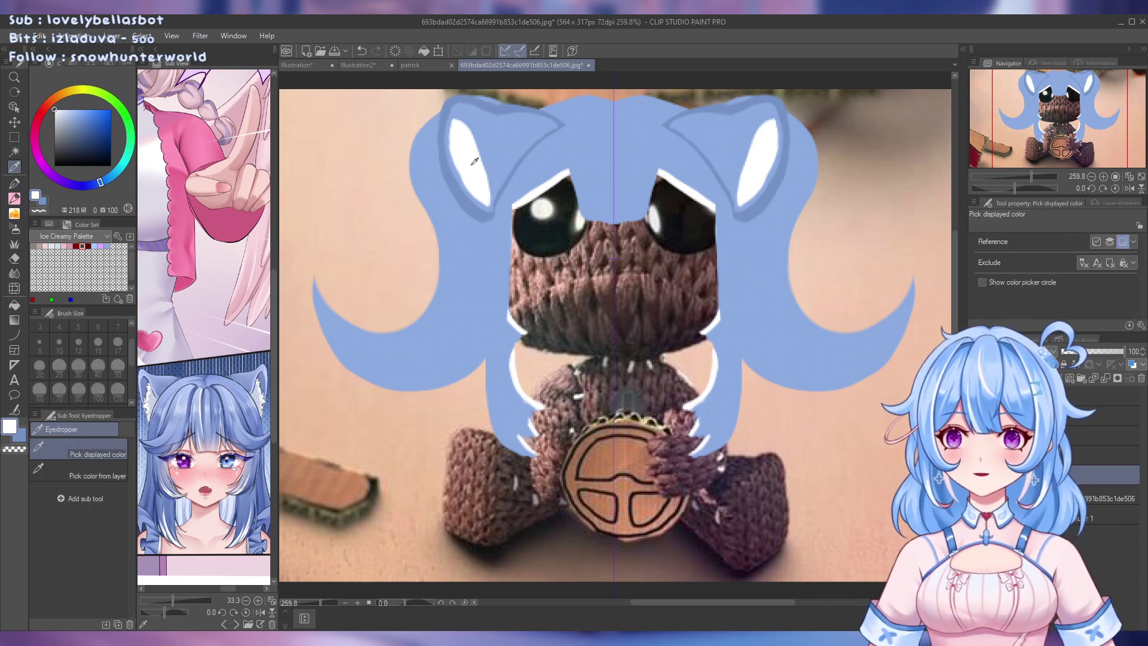
left_click(466, 198)
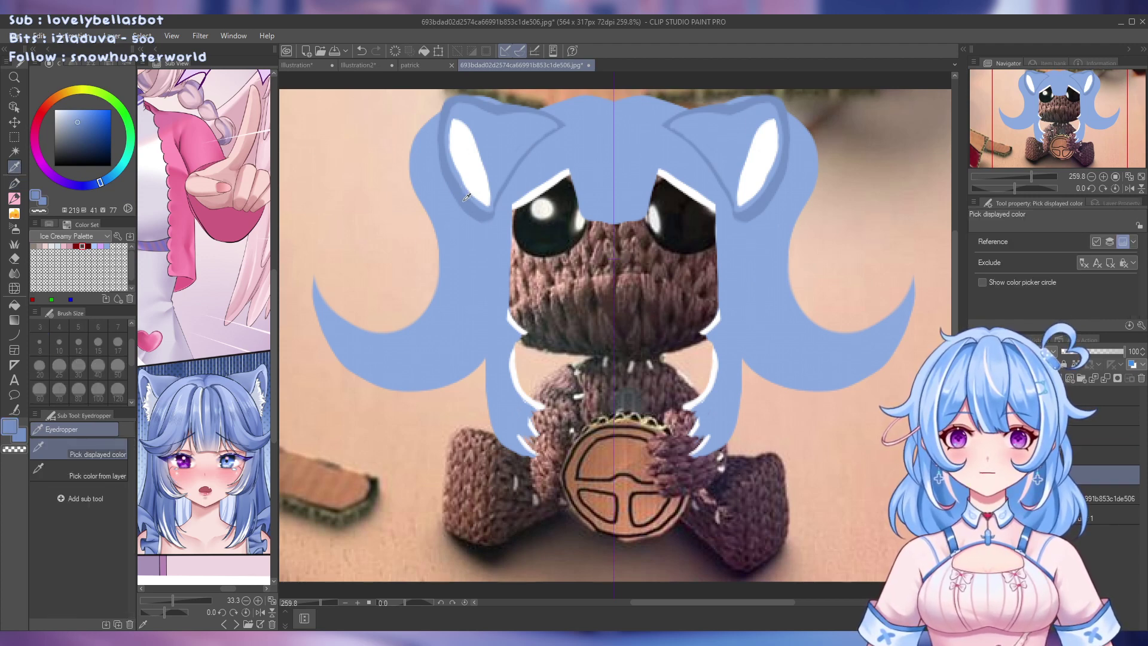
left_click(16, 184)
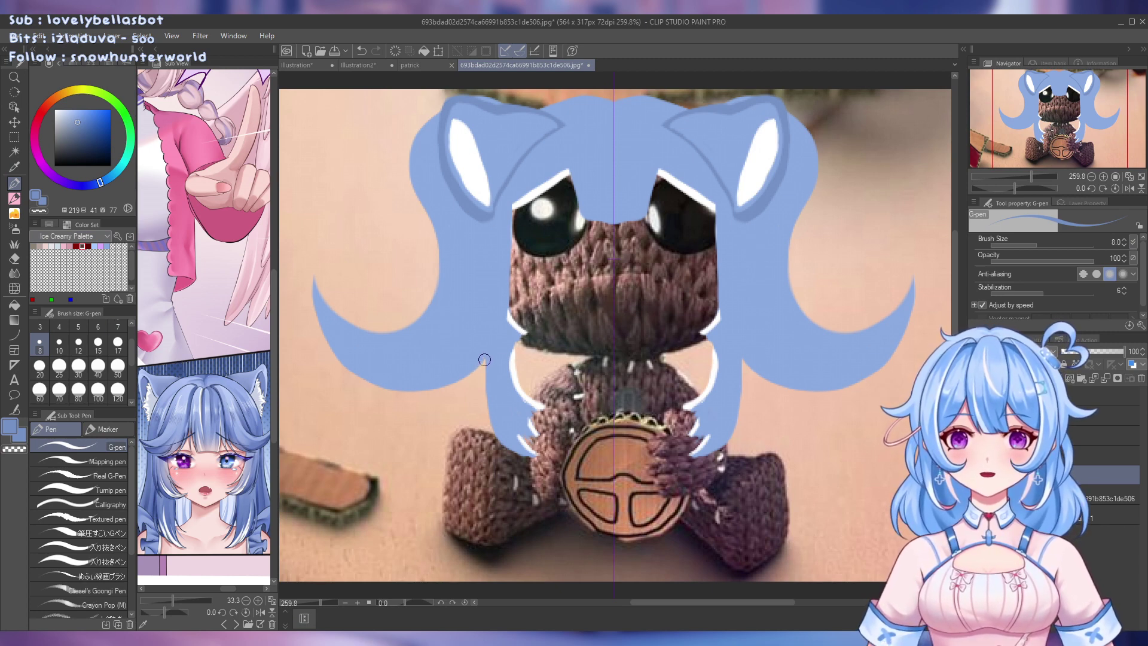
mouse_move(484, 359)
left_mouse_down()
mouse_move(487, 222)
mouse_move(489, 377)
mouse_move(487, 218)
mouse_move(485, 421)
mouse_move(489, 386)
left_mouse_up()
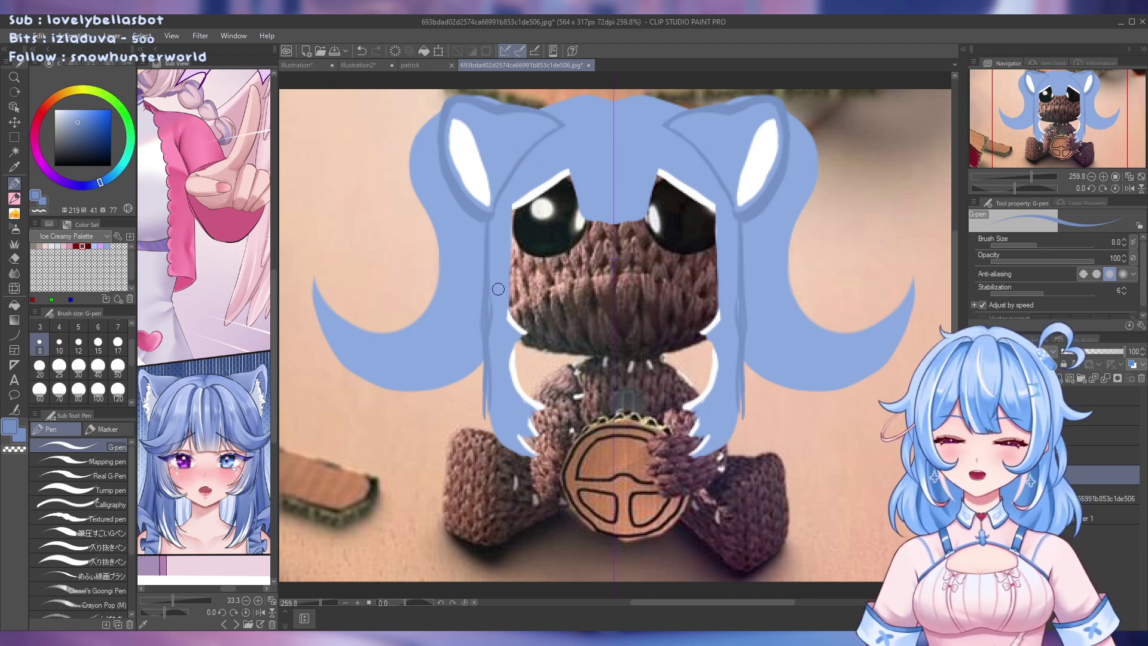
key("e")
left_click_drag(490, 233, 494, 317)
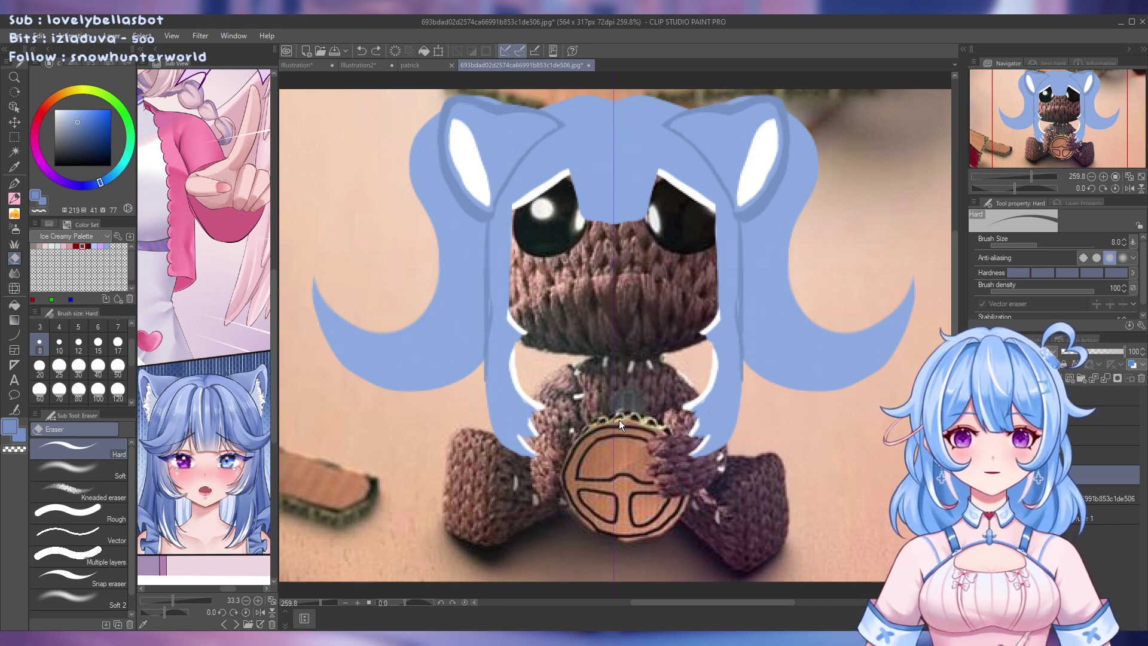
On the neighbouring upper layer, draw darker blue G-pen lines down both side locks below the ears and clean them with the Hard eraser
left_click(1084, 457)
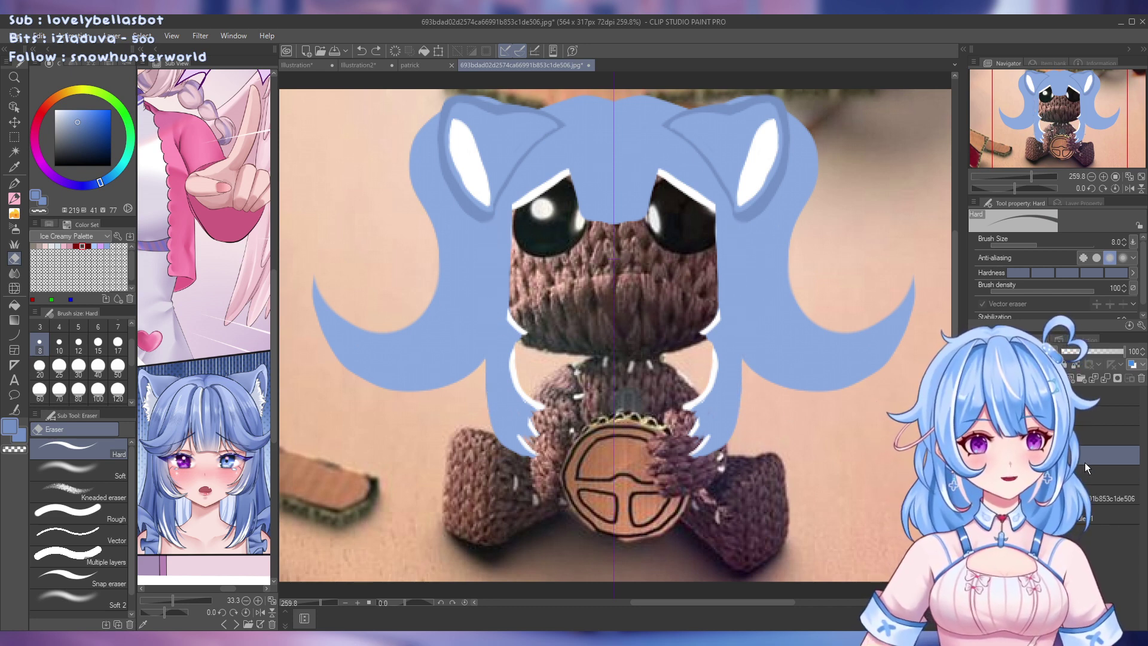
key("p")
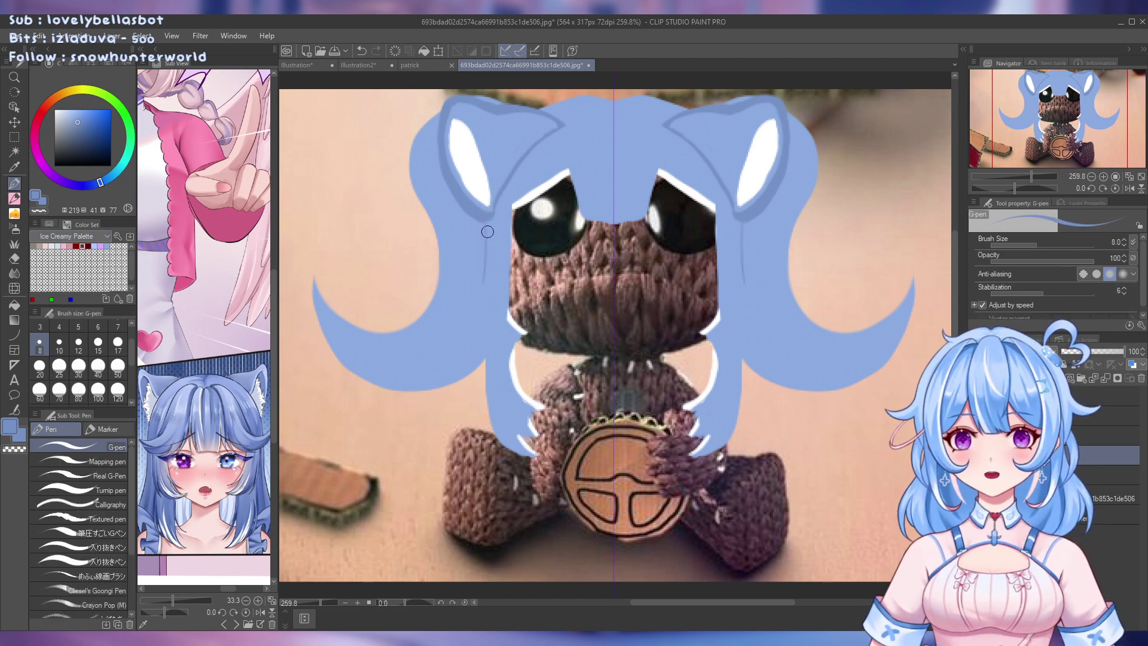
key("ctrl+z")
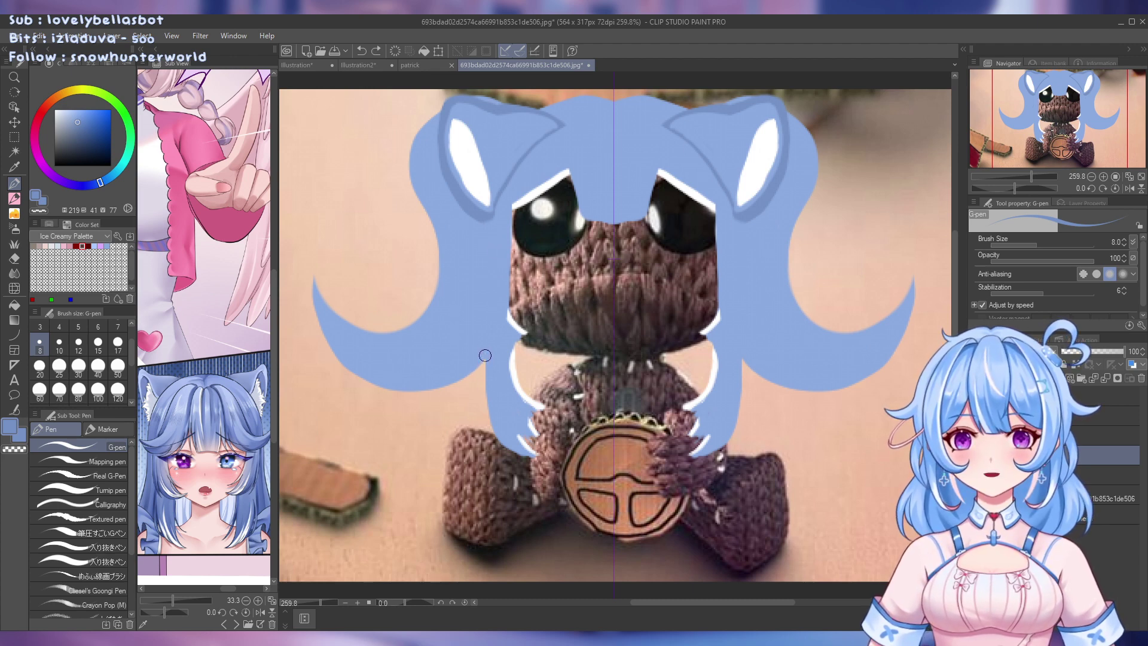
mouse_move(484, 355)
left_mouse_down()
mouse_move(493, 251)
mouse_move(517, 189)
mouse_move(519, 214)
left_mouse_up()
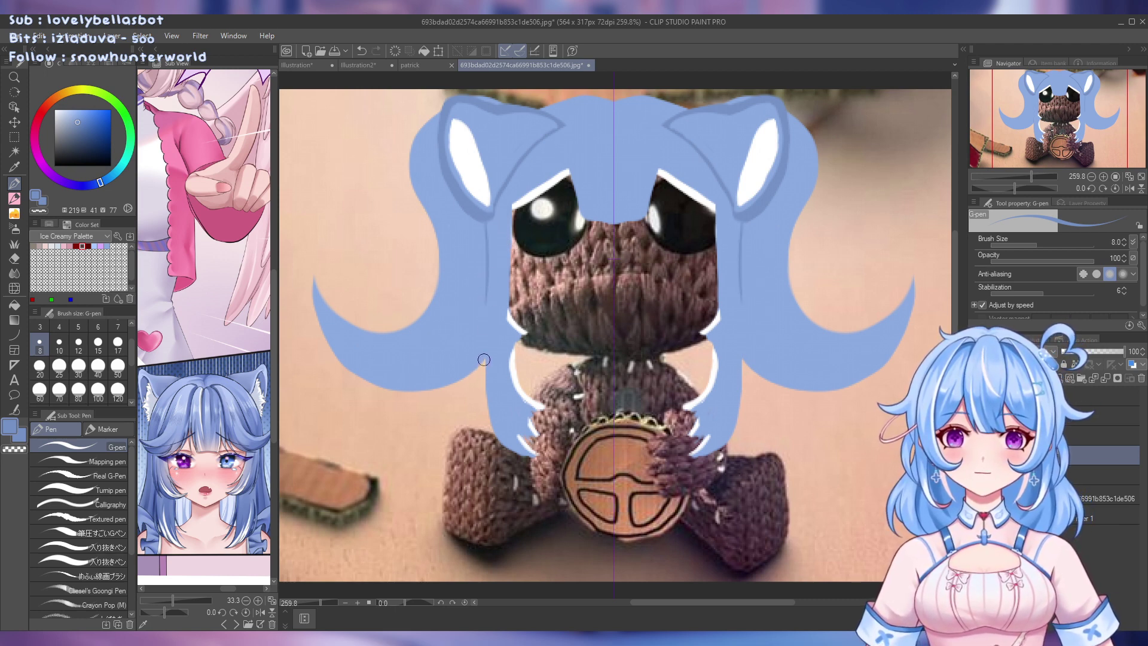
left_click_drag(484, 359, 487, 292)
left_click_drag(485, 239, 488, 320)
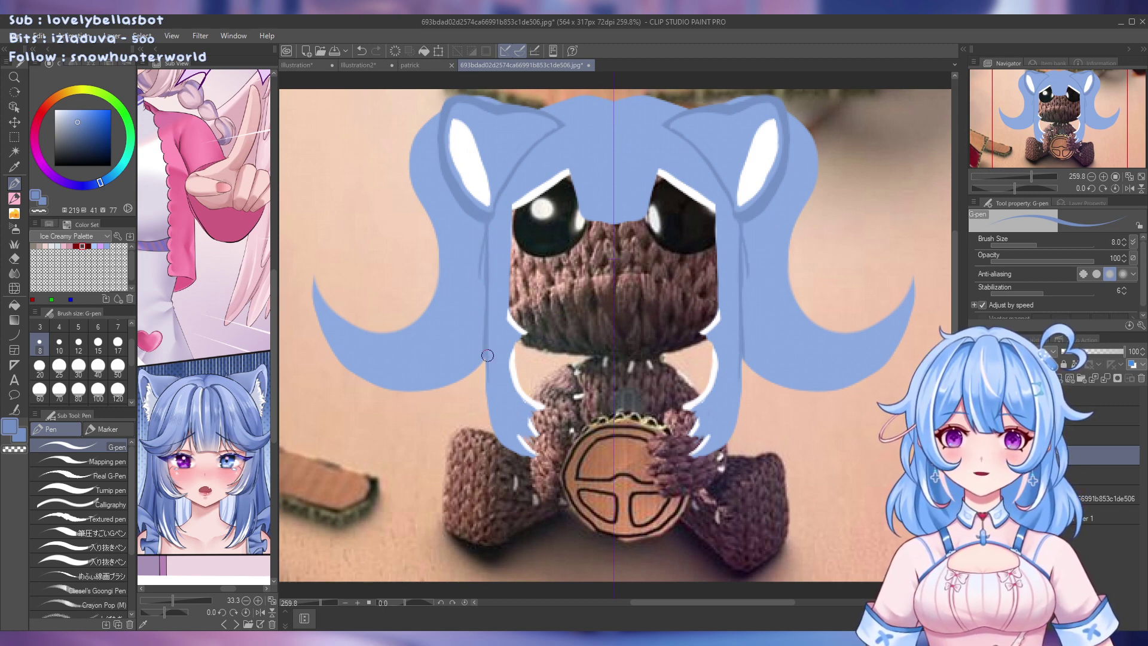
key("e")
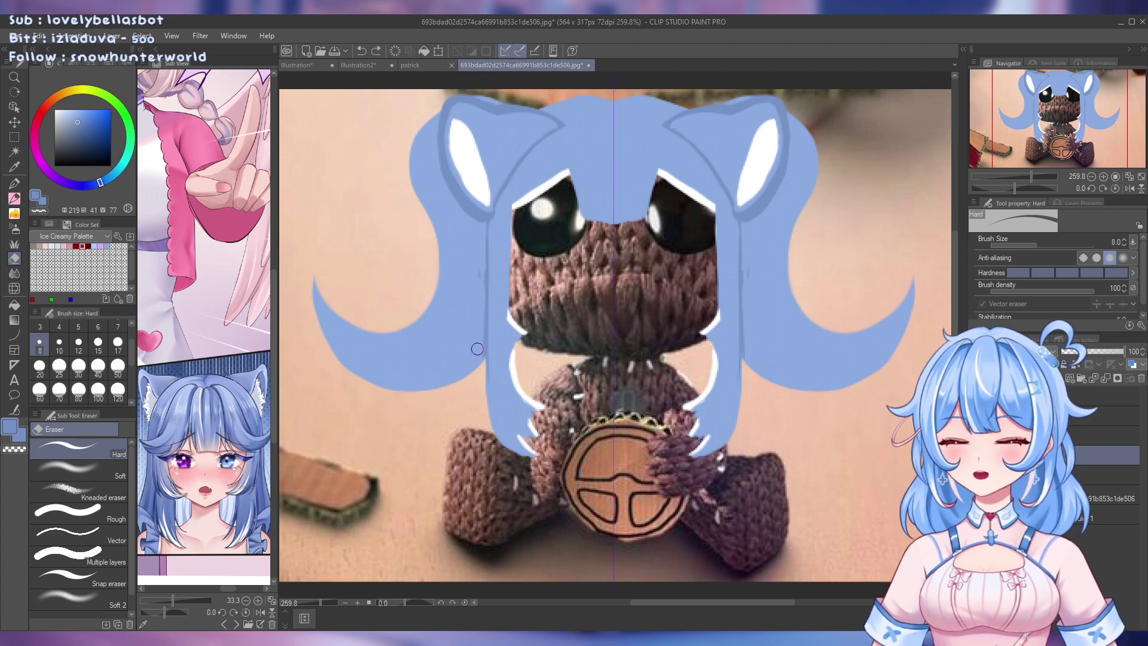
left_click_drag(472, 263, 481, 367)
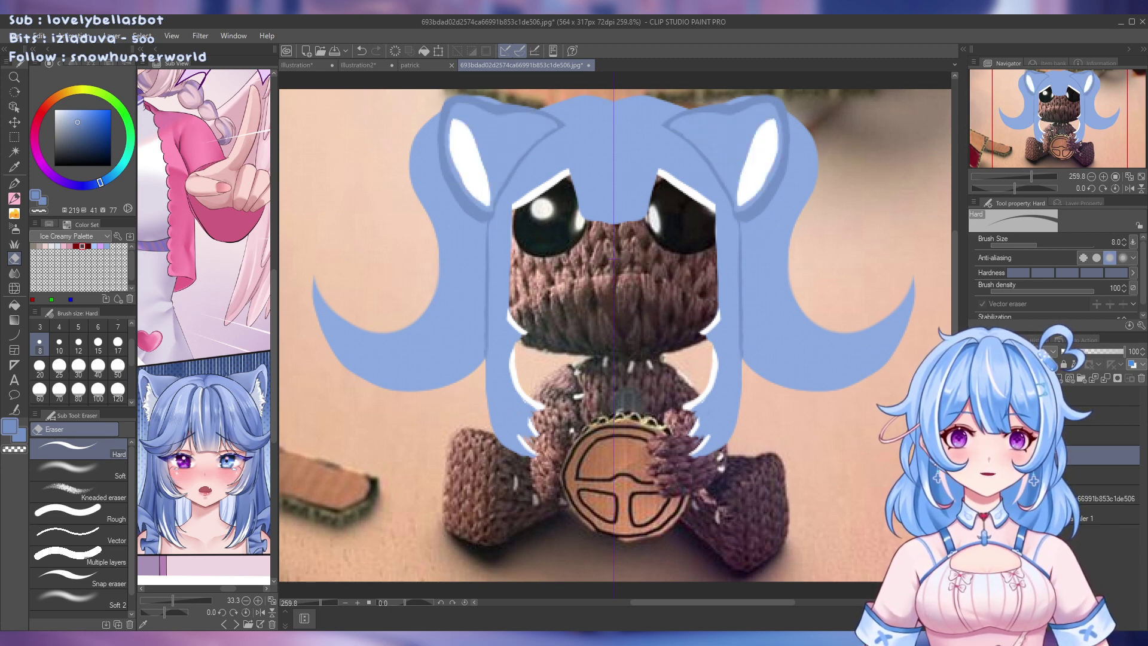
On the white details layer, draw thin light grey fur strokes (hue 219, saturation 0, value 86) inside both ears with the G-pen
left_click(1111, 395)
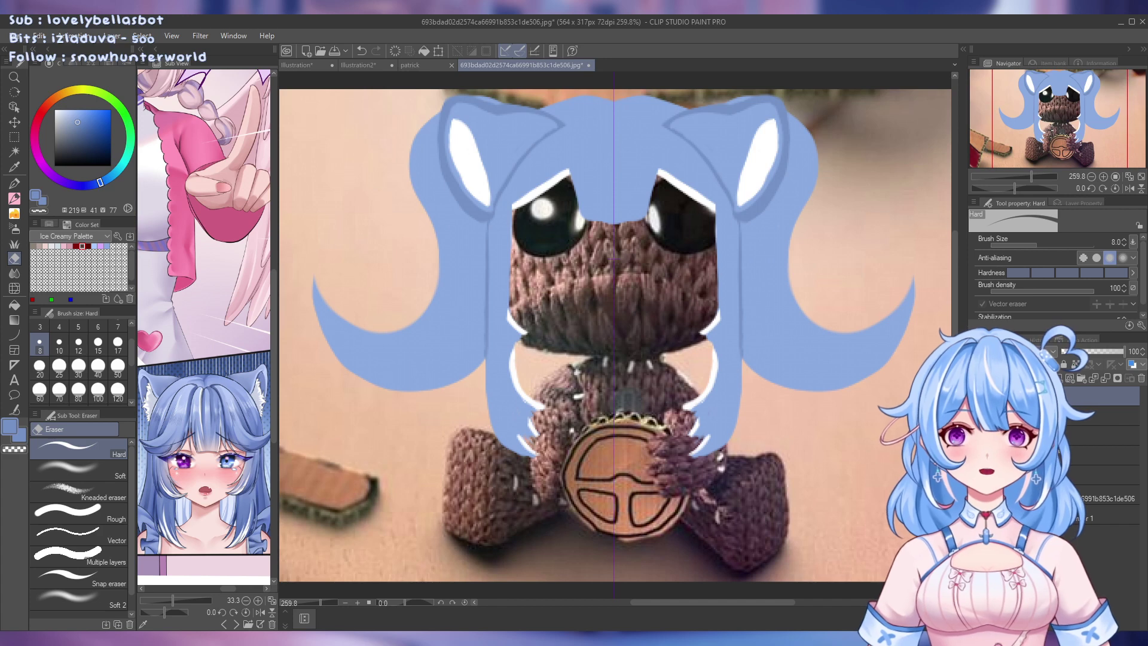
mouse_move(71, 119)
left_mouse_down()
mouse_move(41, 91)
mouse_move(54, 117)
left_mouse_up()
left_click(15, 183)
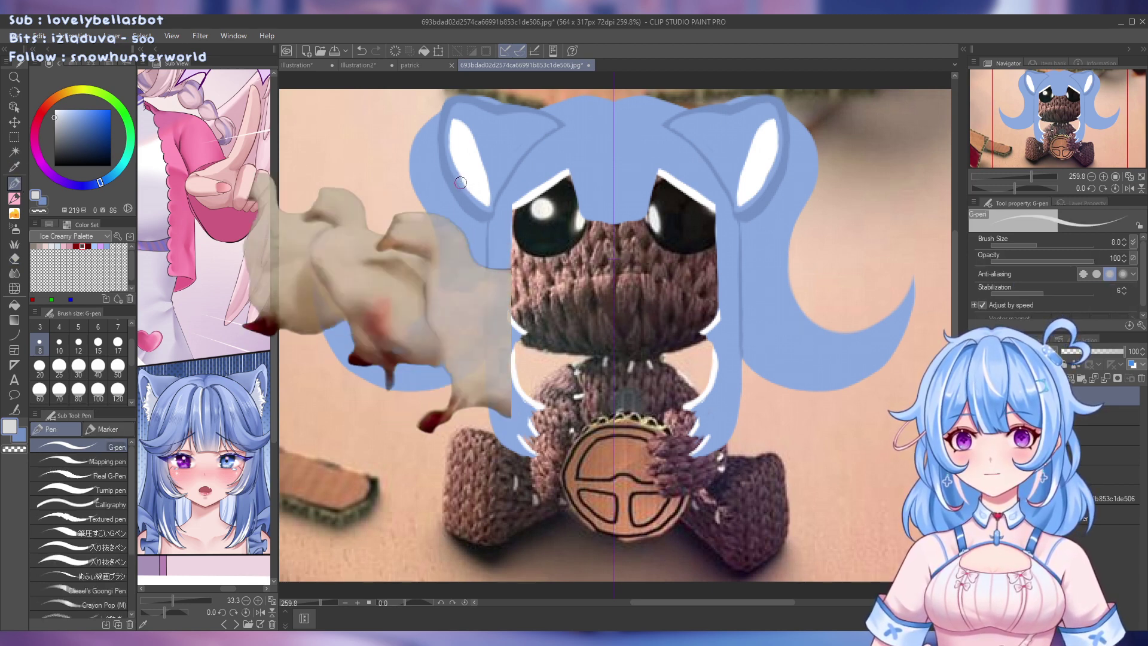
mouse_move(466, 182)
left_mouse_down()
mouse_move(489, 205)
mouse_move(464, 182)
mouse_move(477, 190)
left_mouse_up()
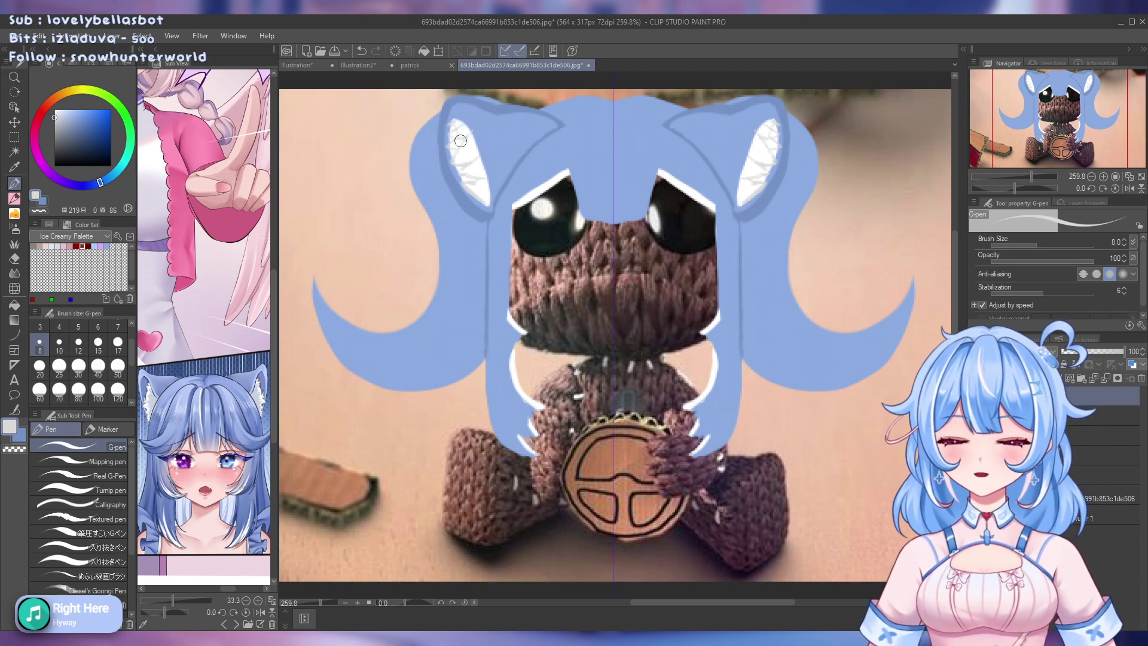
Try erasing the fur strokes near the tips of the inner ears, and touch them up with white G-pen strokes instead
key("e")
left_click_drag(460, 132, 456, 133)
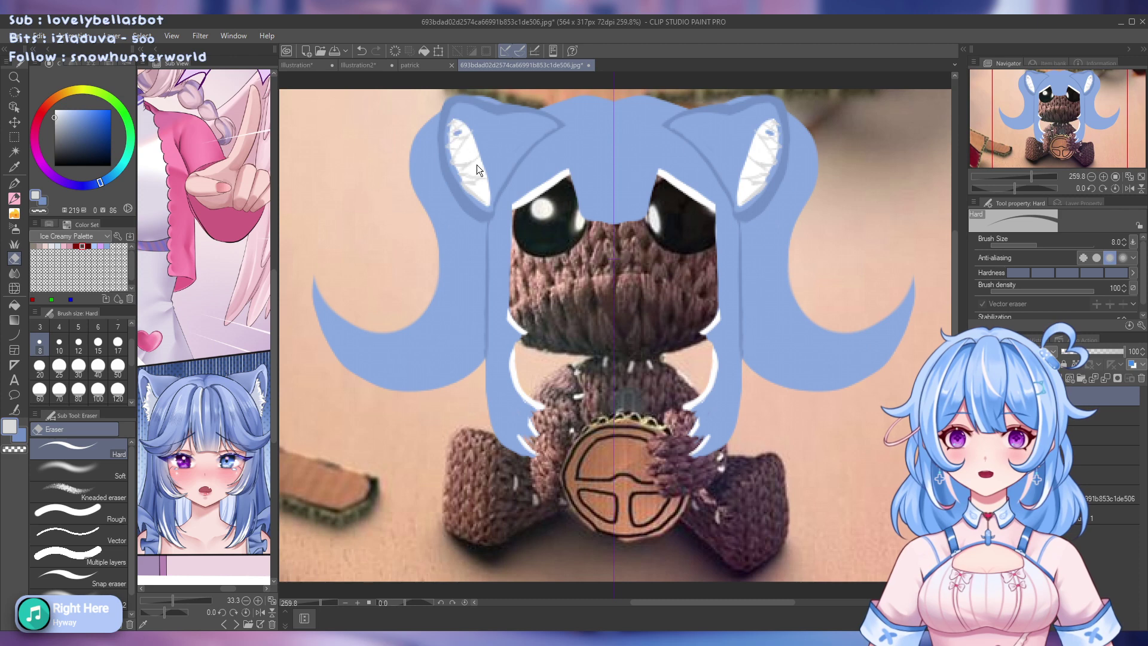
left_click(35, 193)
key("p")
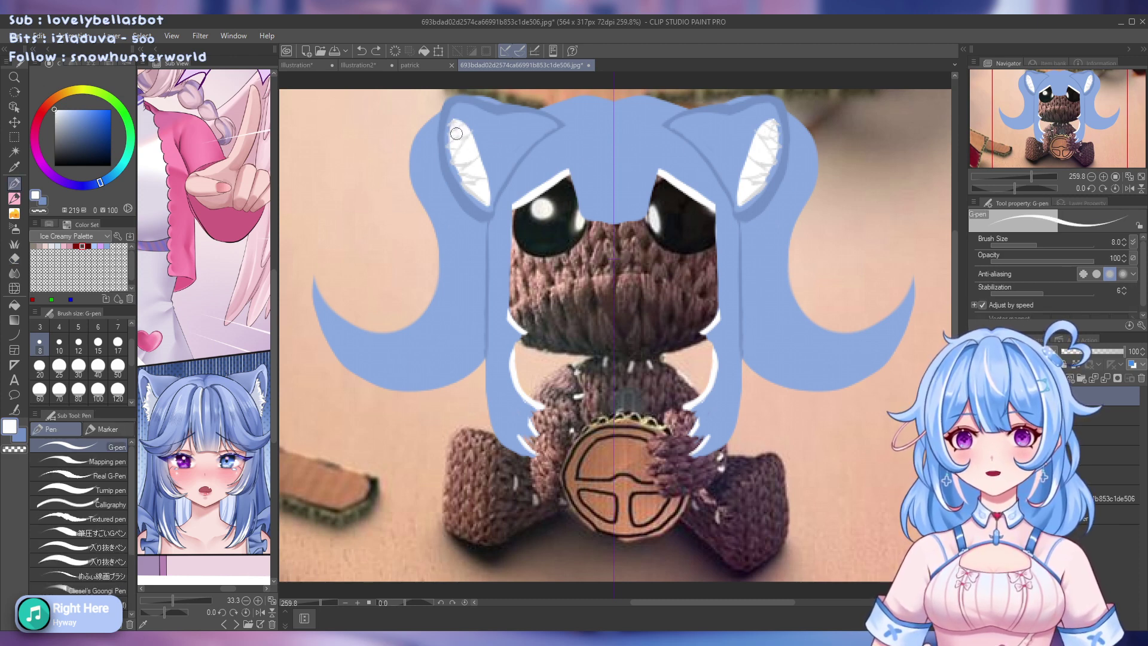
left_click_drag(457, 133, 454, 127)
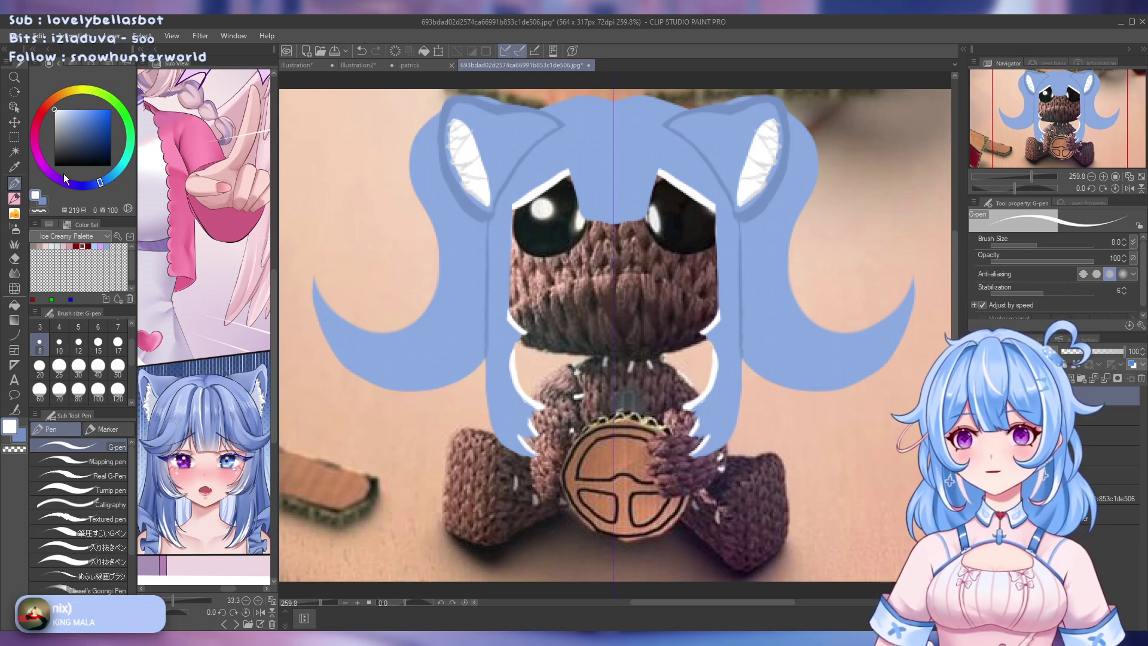
Pick the light grey of the inner-ear fur as the drawing colour for the G-pen
key("i")
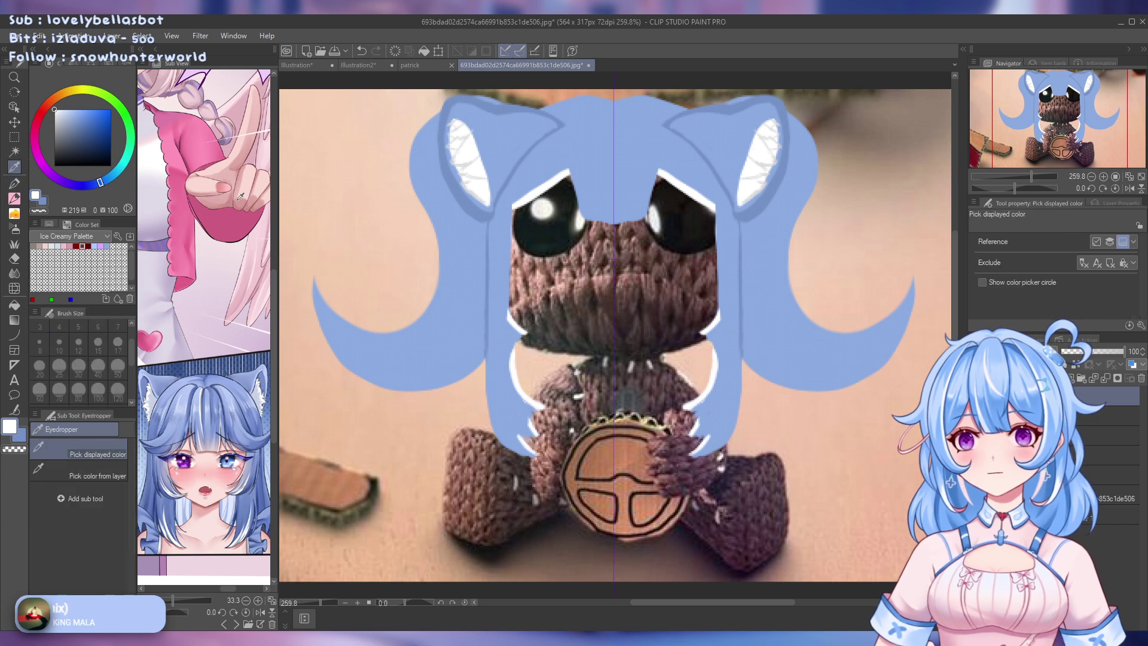
left_click(468, 161)
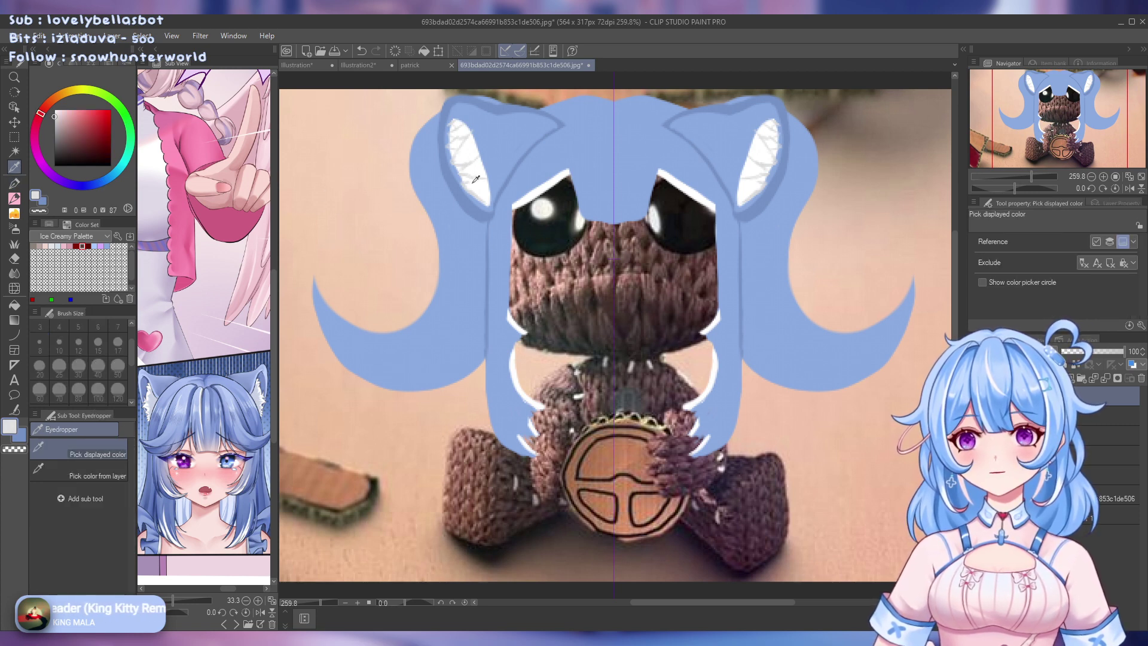
key("p")
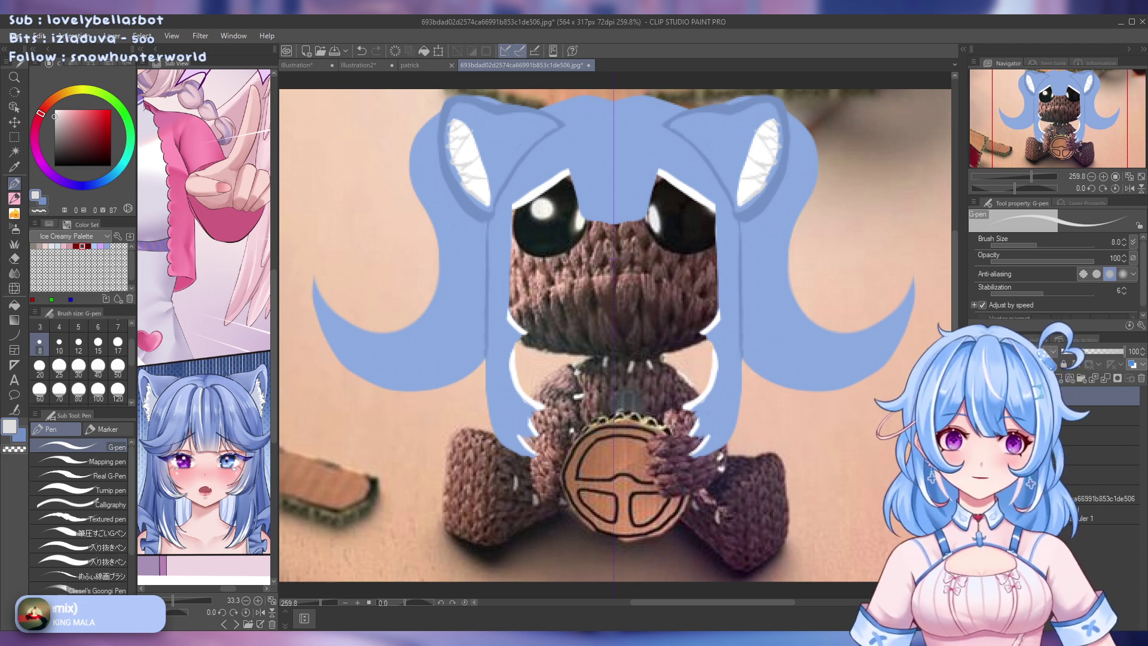
On the blue hair layer just above the photo, erase the swept-out curved ends of both pigtails with the Hard eraser at size 150
left_click(1106, 474)
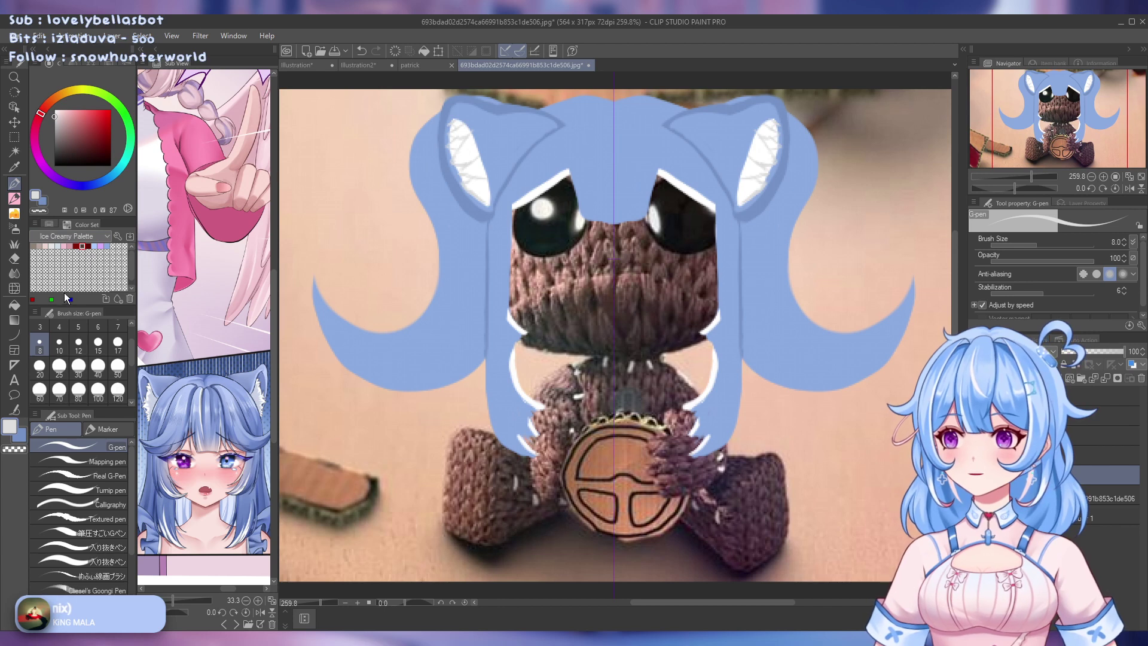
left_click(14, 258)
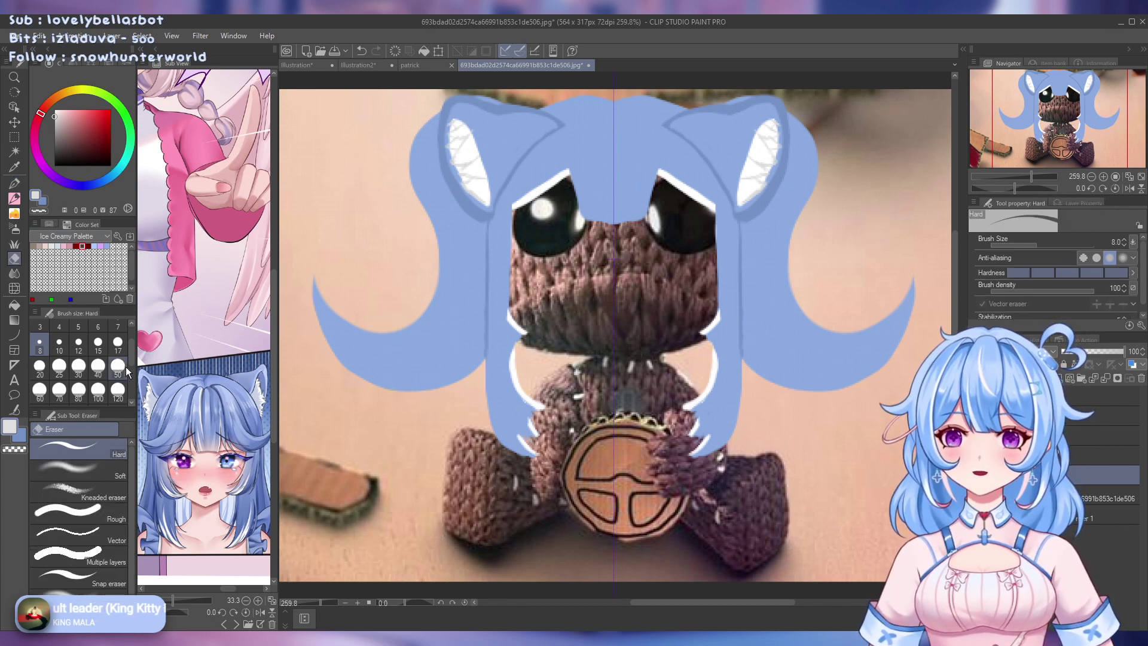
scroll(130, 359, "down", 3)
left_click(100, 376)
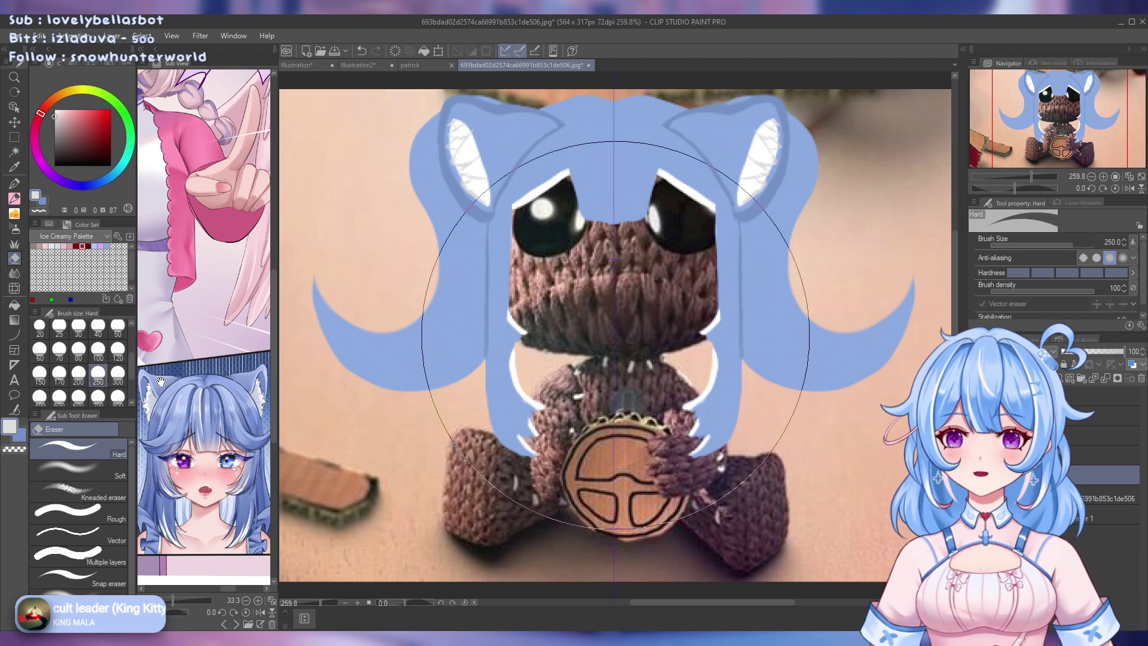
left_click(40, 373)
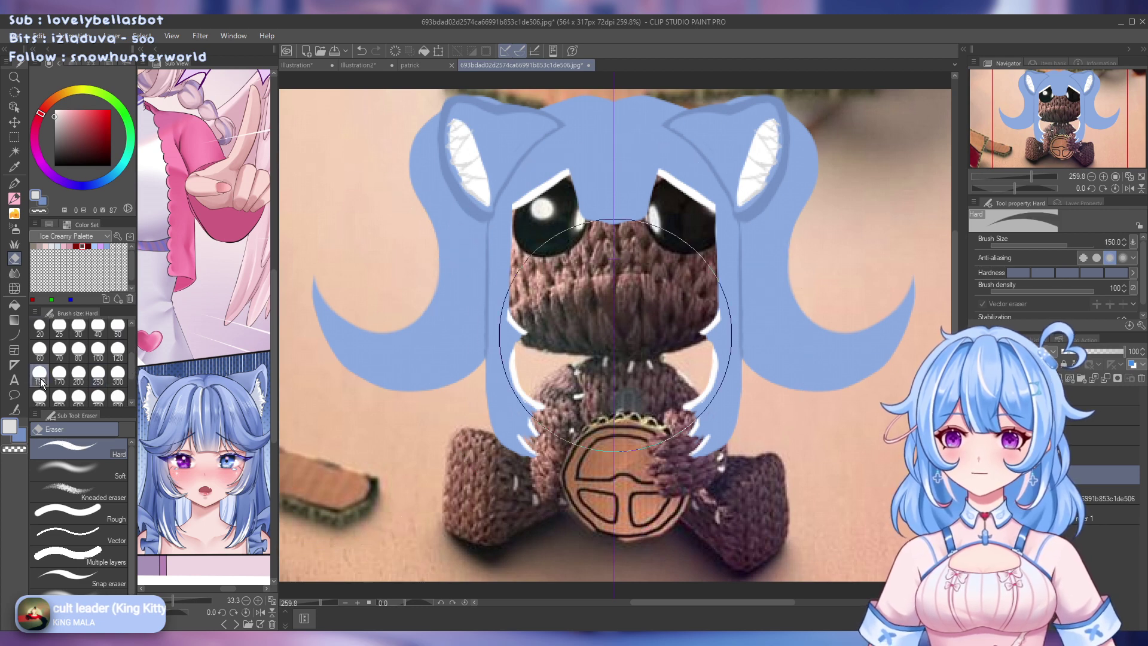
mouse_move(305, 331)
left_mouse_down()
mouse_move(317, 401)
mouse_move(322, 329)
mouse_move(347, 342)
mouse_move(363, 388)
mouse_move(359, 359)
left_mouse_up()
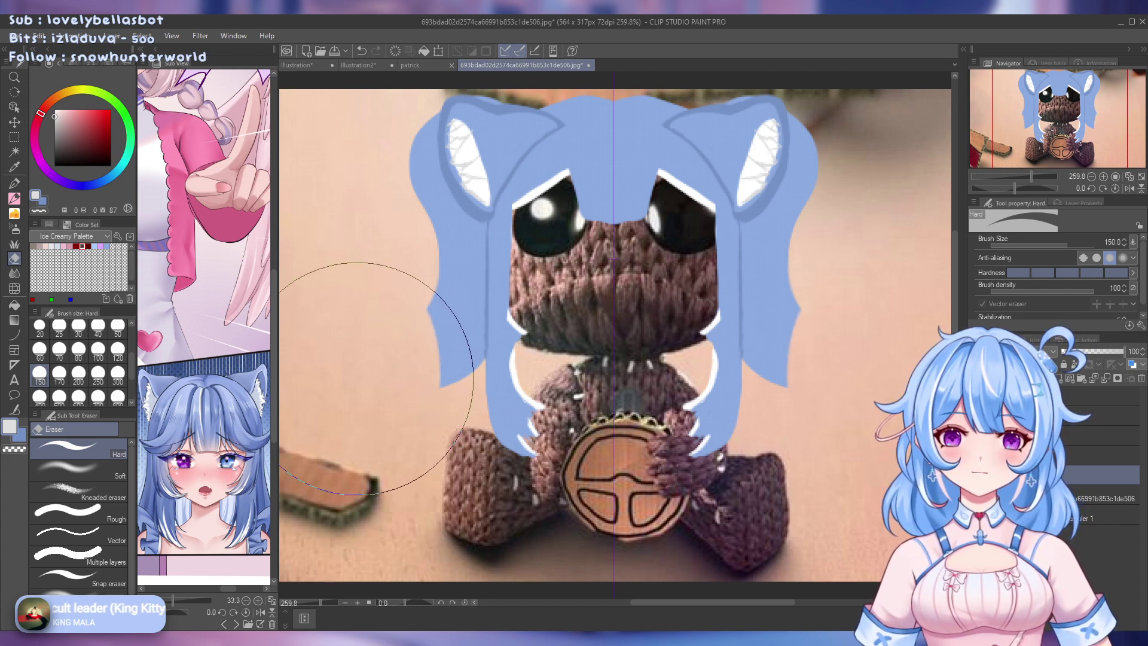
Pick the hair's light blue (hue 218, saturation 38, value 88) as the drawing colour for the G-pen
left_click(15, 183)
left_click(15, 168)
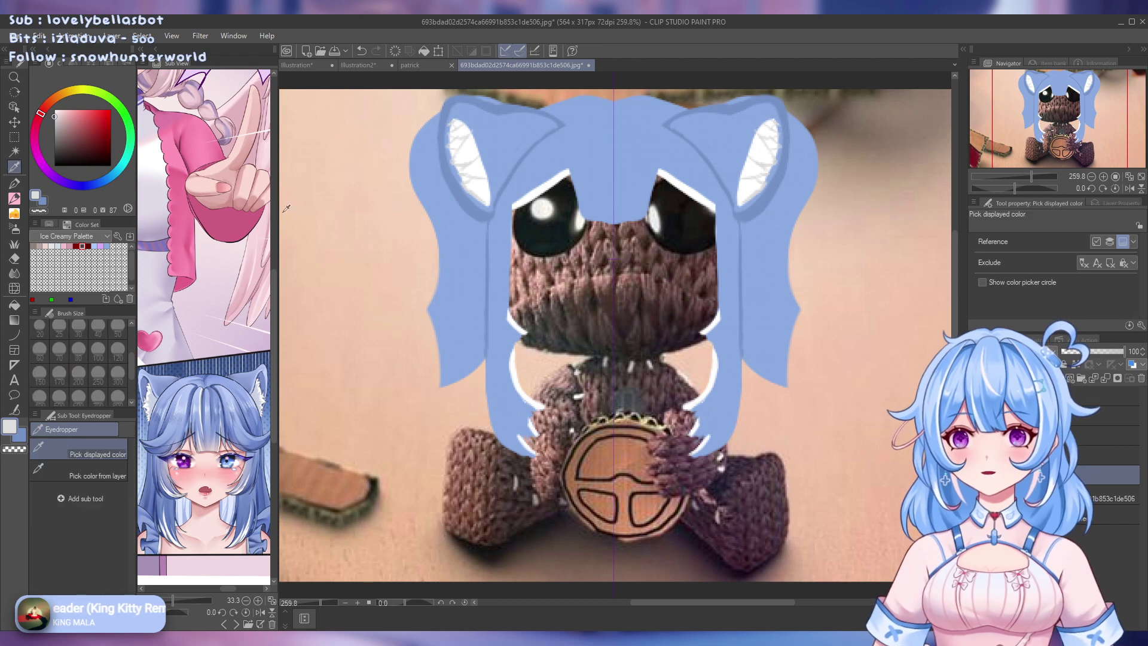
left_click(10, 185)
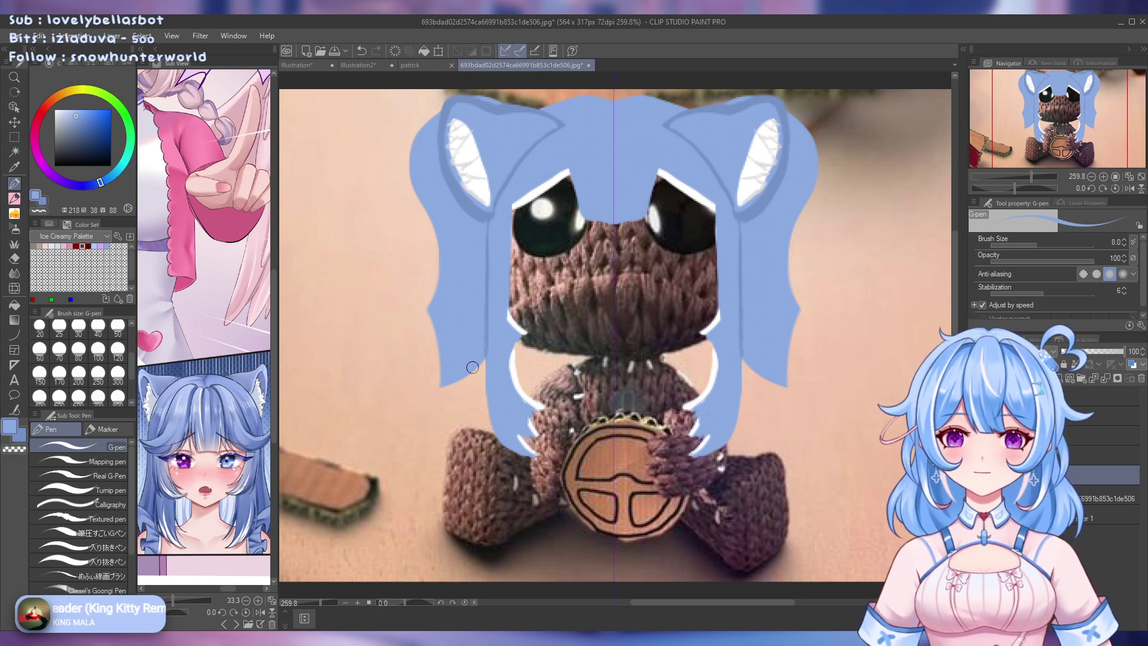
Try drawing tapered, outward-sweeping blue strands from the cut ends of both pigtails with the size 8 G-pen
left_click_drag(475, 363, 418, 429)
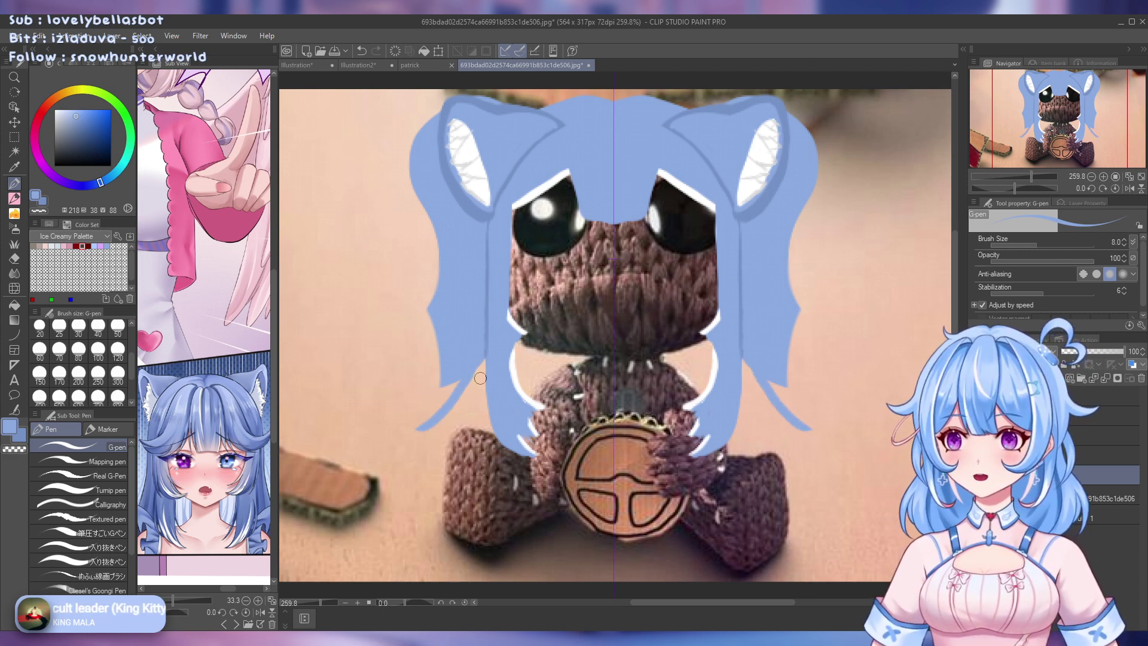
mouse_move(478, 361)
left_mouse_down()
mouse_move(460, 399)
mouse_move(412, 435)
left_mouse_up()
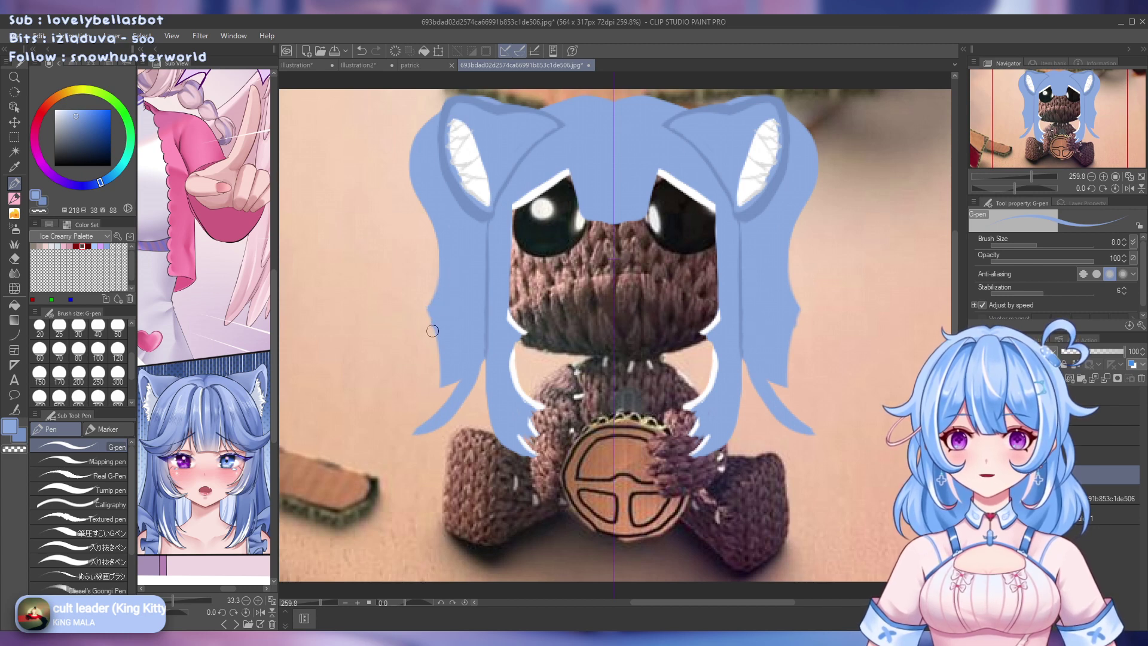
left_click_drag(432, 331, 354, 384)
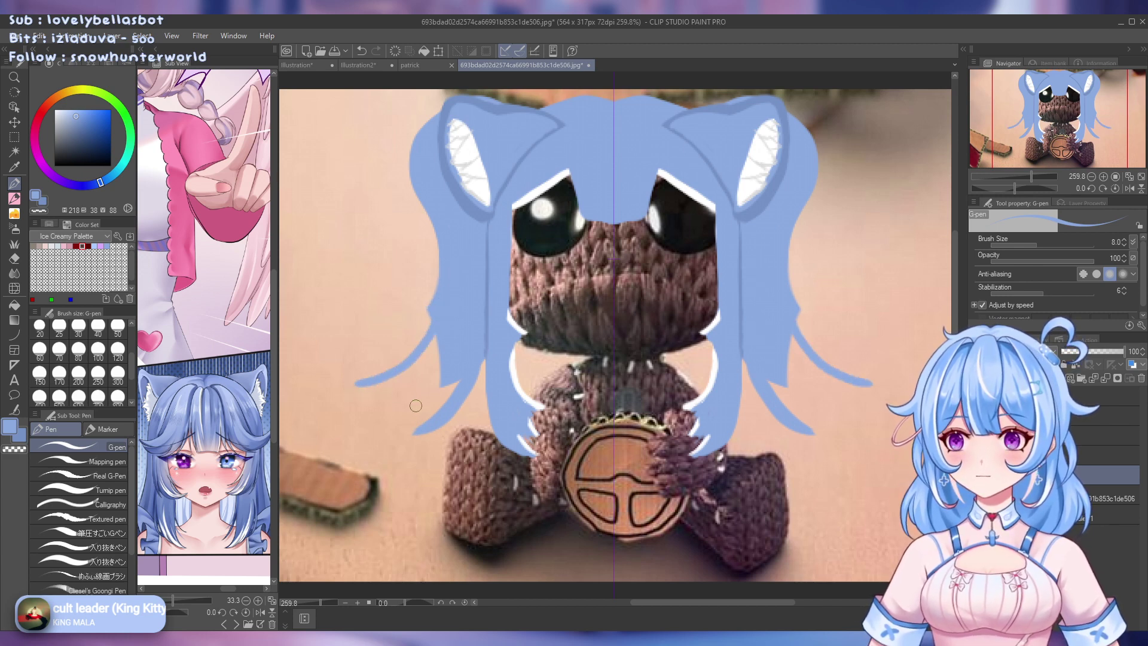
key("ctrl+z")
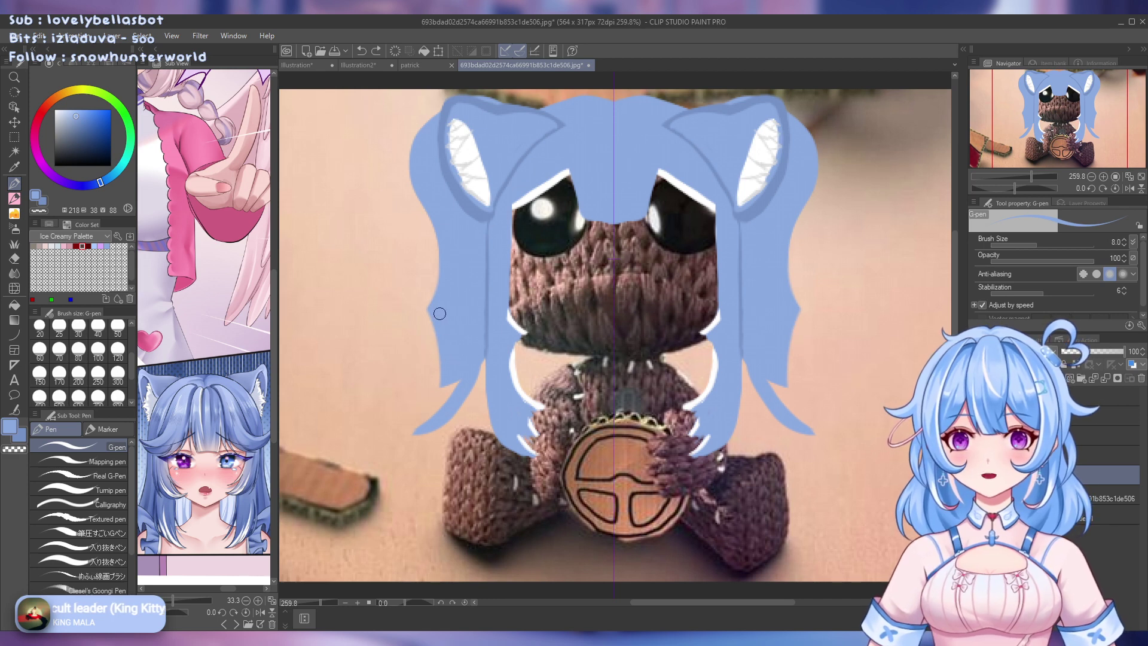
Trim the pointed outer corners and tapered strands off the lower ends of both pigtails with the Hard eraser at size 60
key("e")
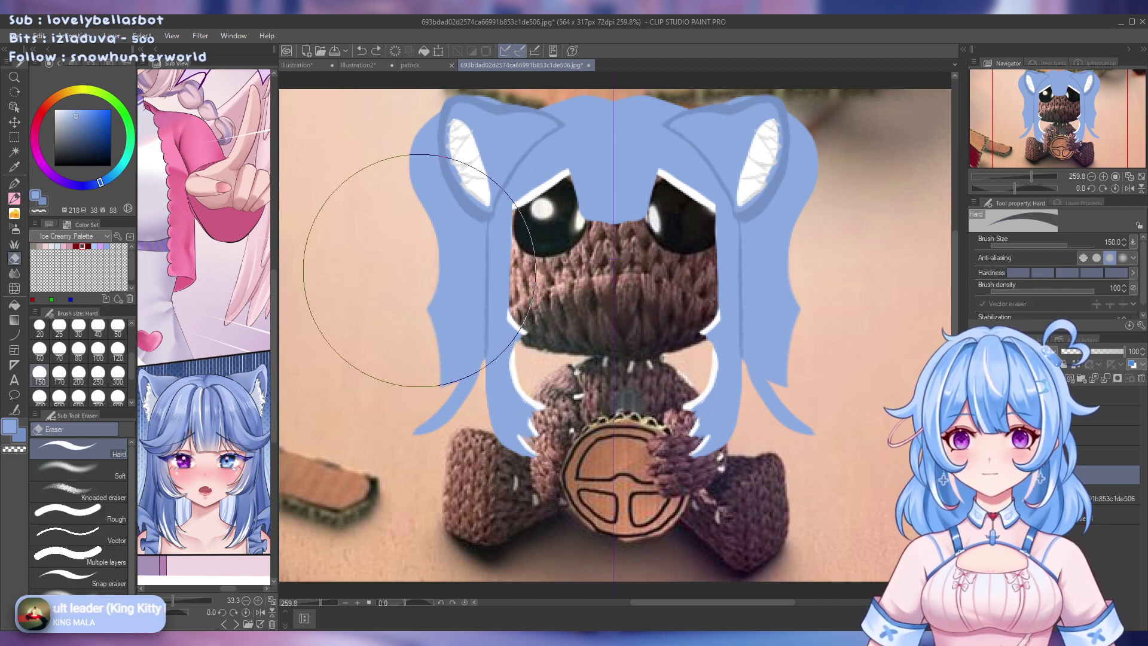
left_click(40, 349)
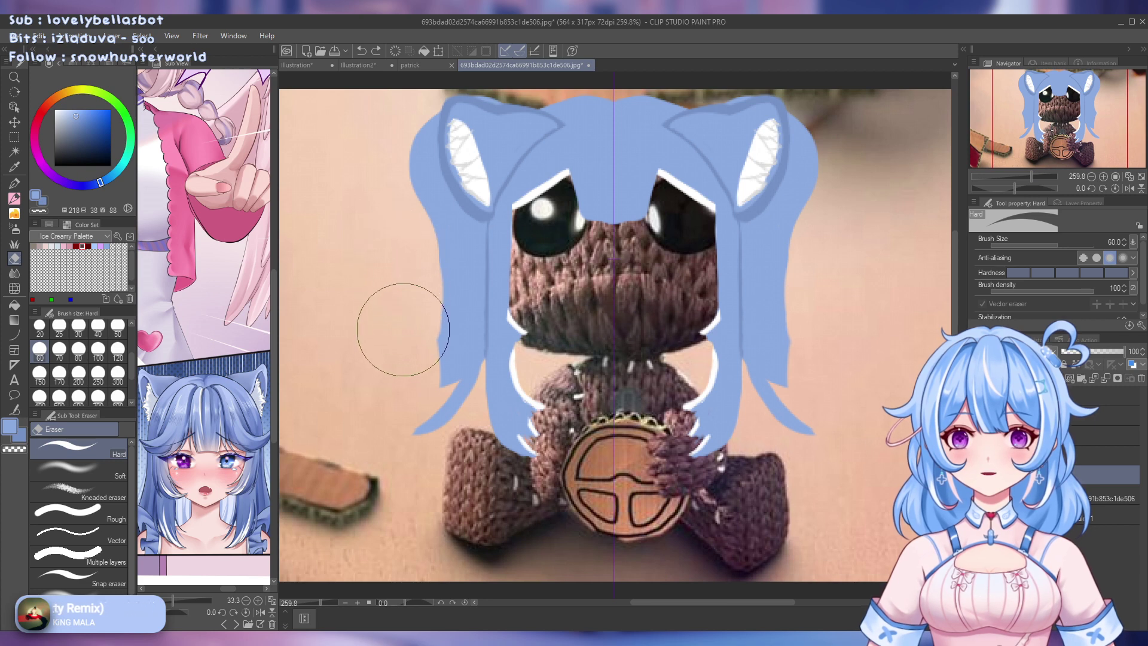
mouse_move(401, 414)
left_mouse_down()
mouse_move(397, 389)
mouse_move(410, 385)
mouse_move(313, 384)
left_mouse_up()
Draw a thin blue G-pen strand down from the inner end of each pigtail, and try a sweeping outer strand
left_click(15, 183)
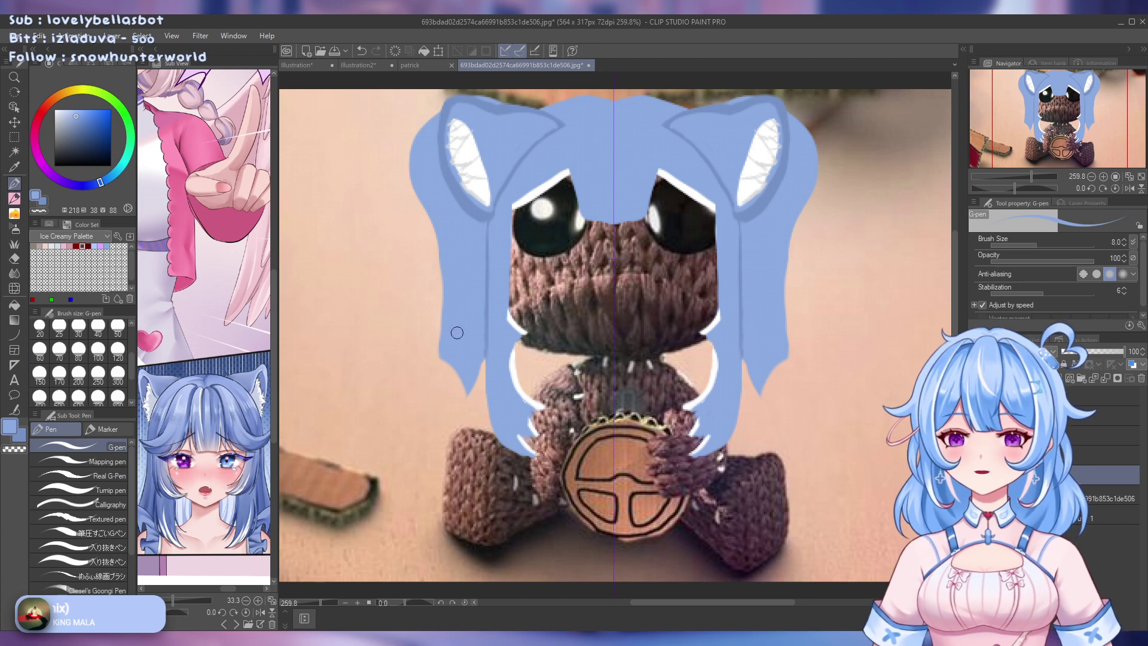
left_click_drag(479, 354, 454, 442)
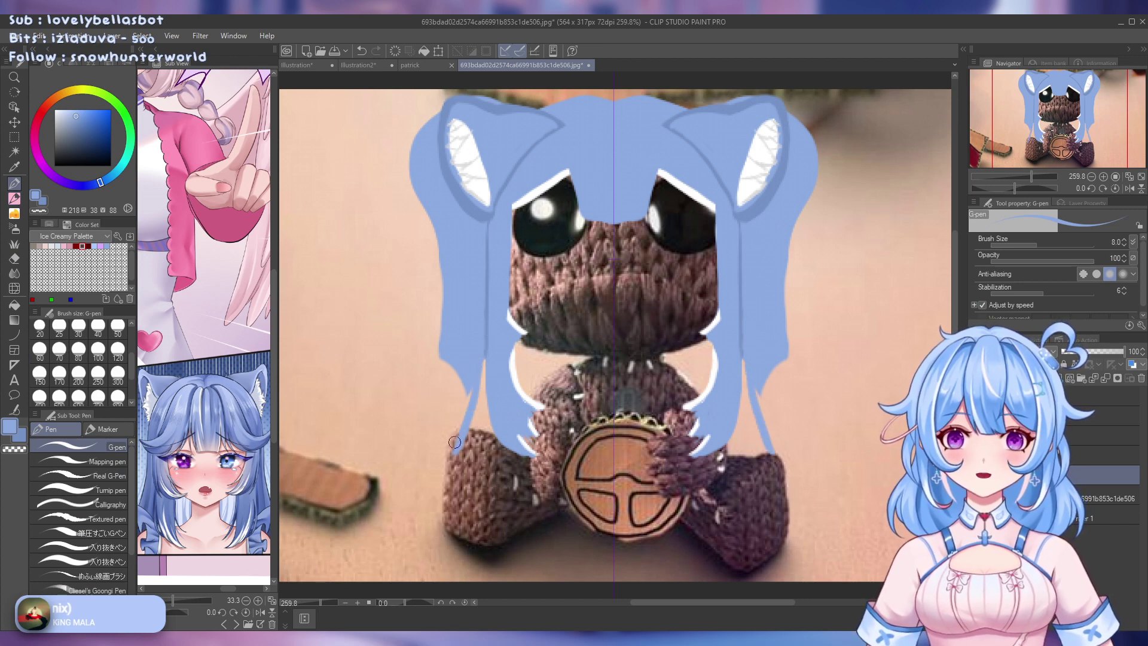
left_click_drag(440, 348, 410, 425)
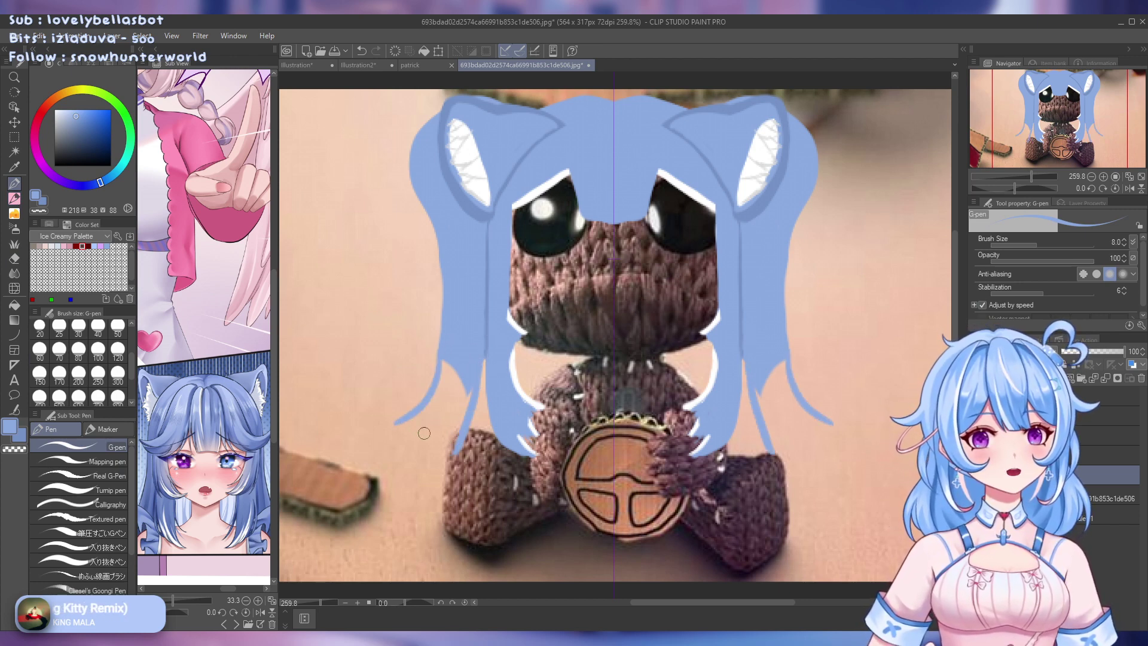
key("ctrl+z")
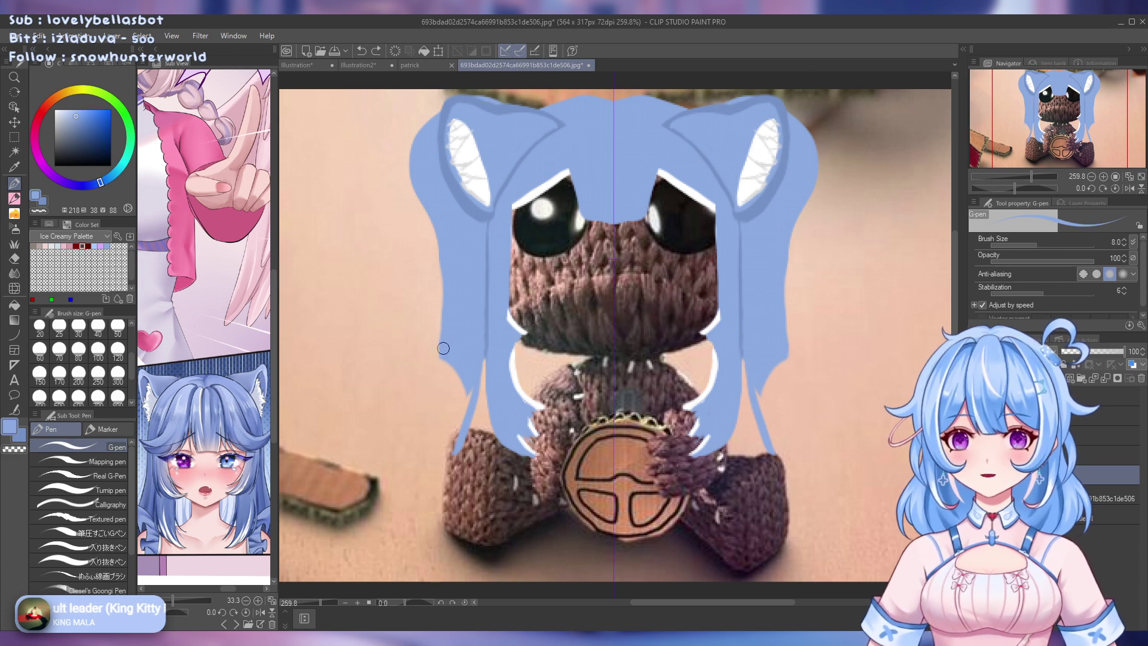
Rework the outer pigtail strands with repeated G-pen attempts into thin lines that hook outward and up beside the doll's legs
left_click_drag(445, 359, 431, 427)
key("ctrl+z")
mouse_move(449, 337)
left_mouse_down()
mouse_move(431, 420)
mouse_move(442, 428)
mouse_move(412, 434)
mouse_move(436, 425)
mouse_move(430, 433)
mouse_move(405, 410)
mouse_move(431, 394)
left_mouse_up()
key("ctrl+z")
key("ctrl+z")
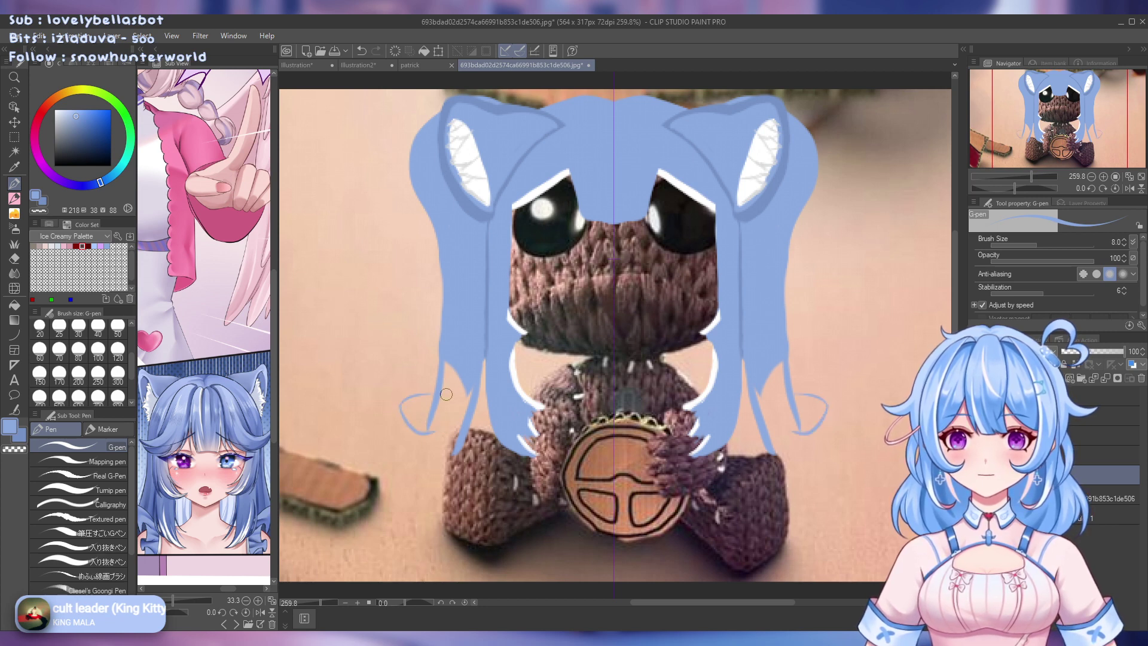
key("ctrl+z")
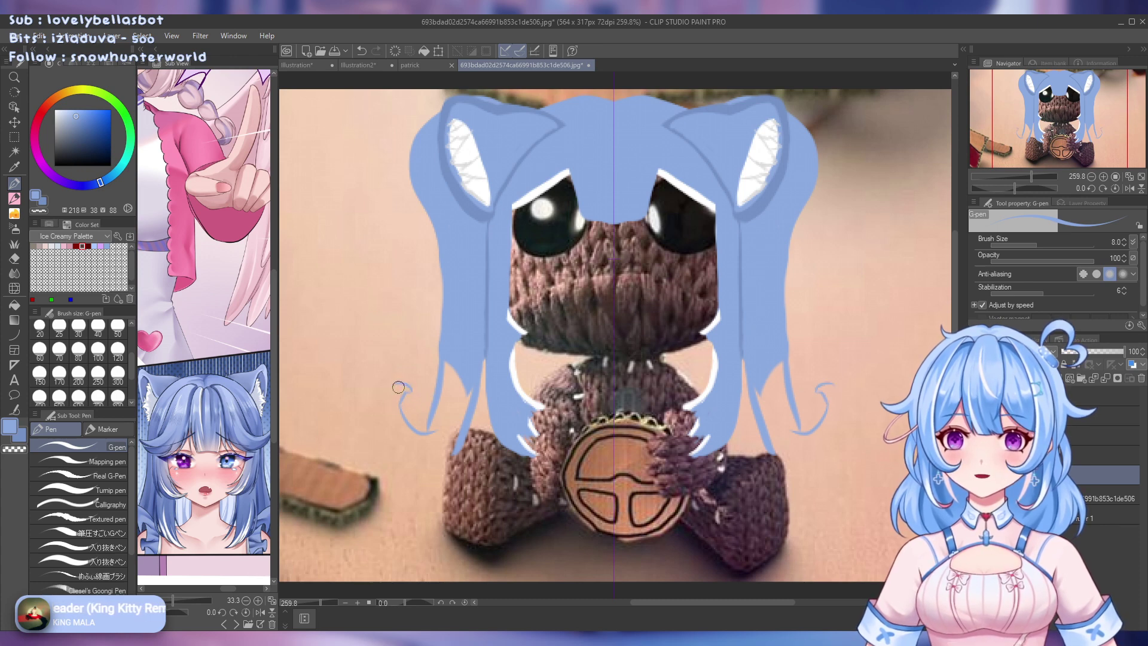
Outline a wide upturned curl at the end of each pigtail with blue G-pen strokes, redrawing the outer edge and thickening it
left_click_drag(410, 386, 414, 443)
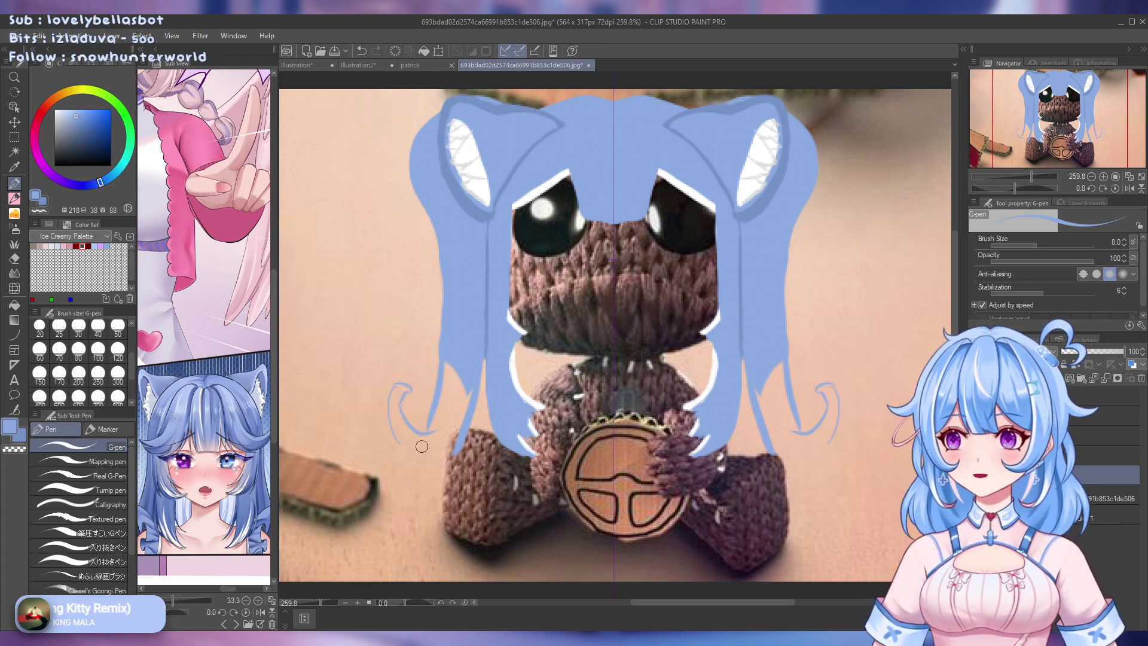
key("ctrl+z")
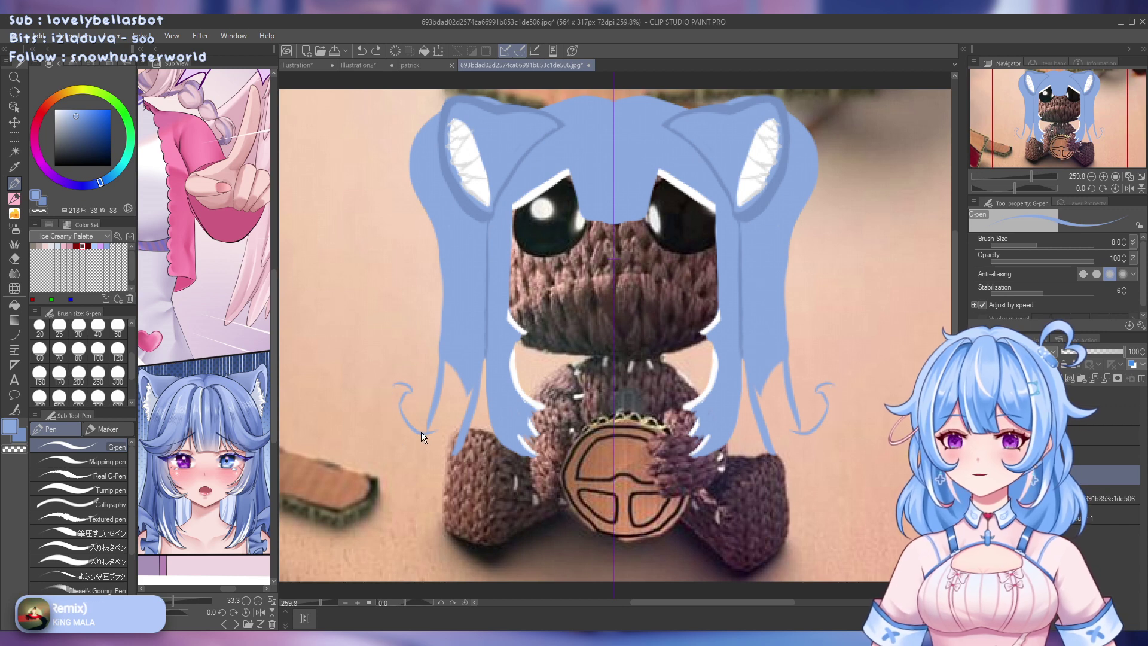
mouse_move(409, 392)
left_mouse_down()
mouse_move(387, 411)
mouse_move(410, 436)
mouse_move(403, 456)
mouse_move(450, 457)
left_mouse_up()
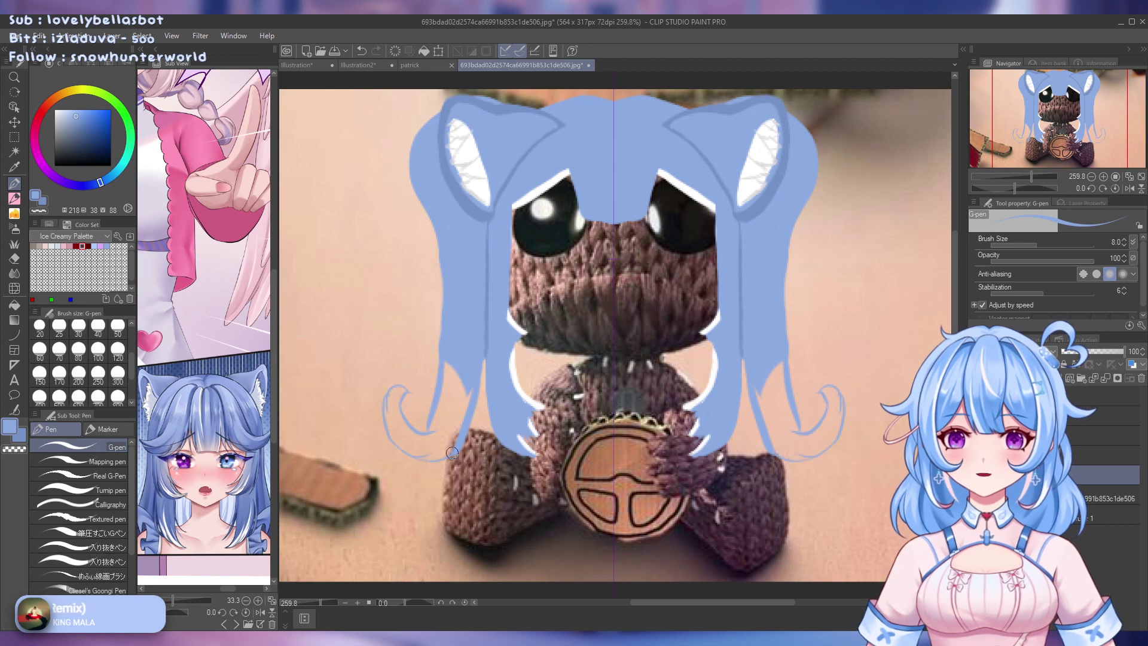
left_click_drag(383, 399, 415, 459)
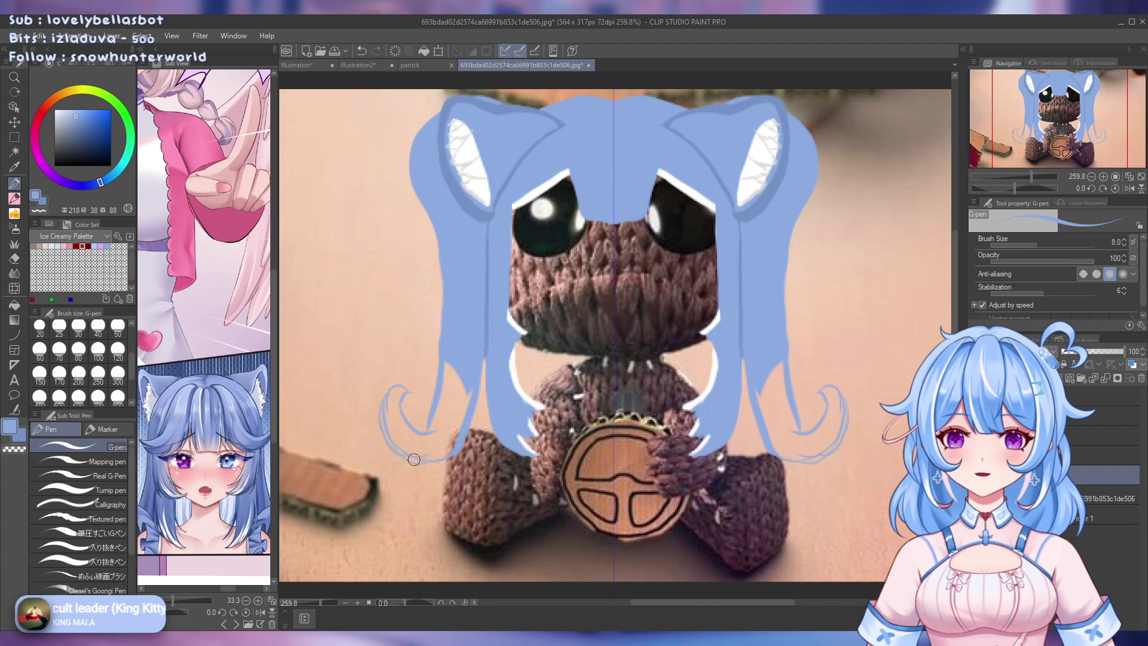
mouse_move(401, 391)
left_mouse_down()
mouse_move(380, 401)
mouse_move(412, 395)
left_mouse_up()
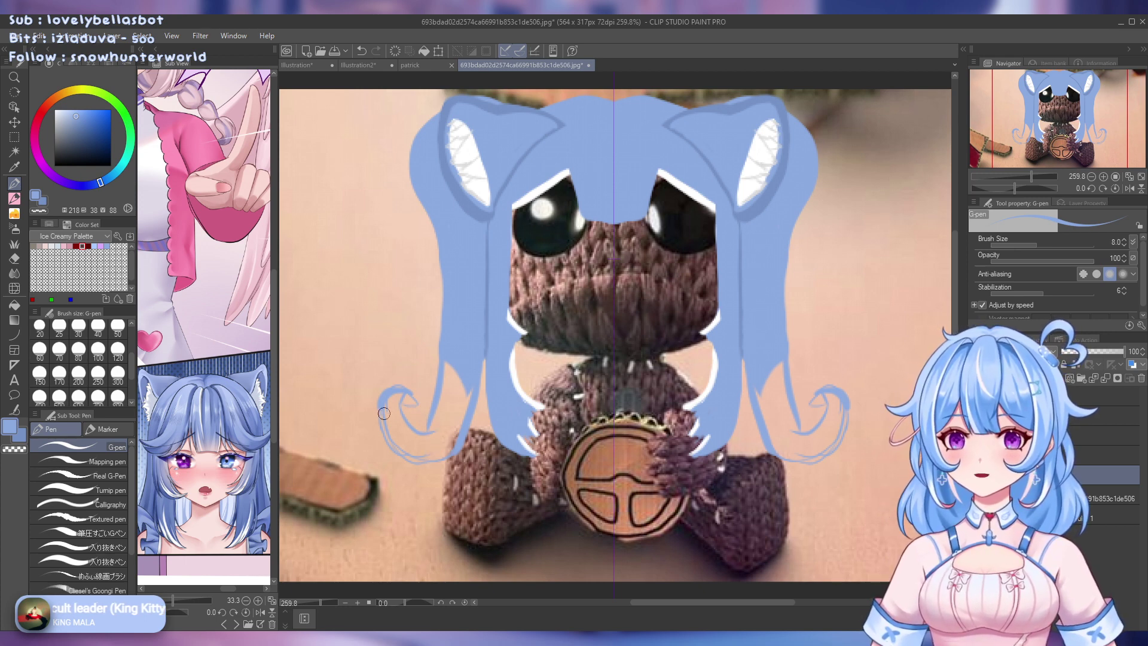
mouse_move(379, 425)
left_mouse_down()
mouse_move(393, 451)
mouse_move(420, 460)
mouse_move(450, 454)
mouse_move(466, 429)
left_mouse_up()
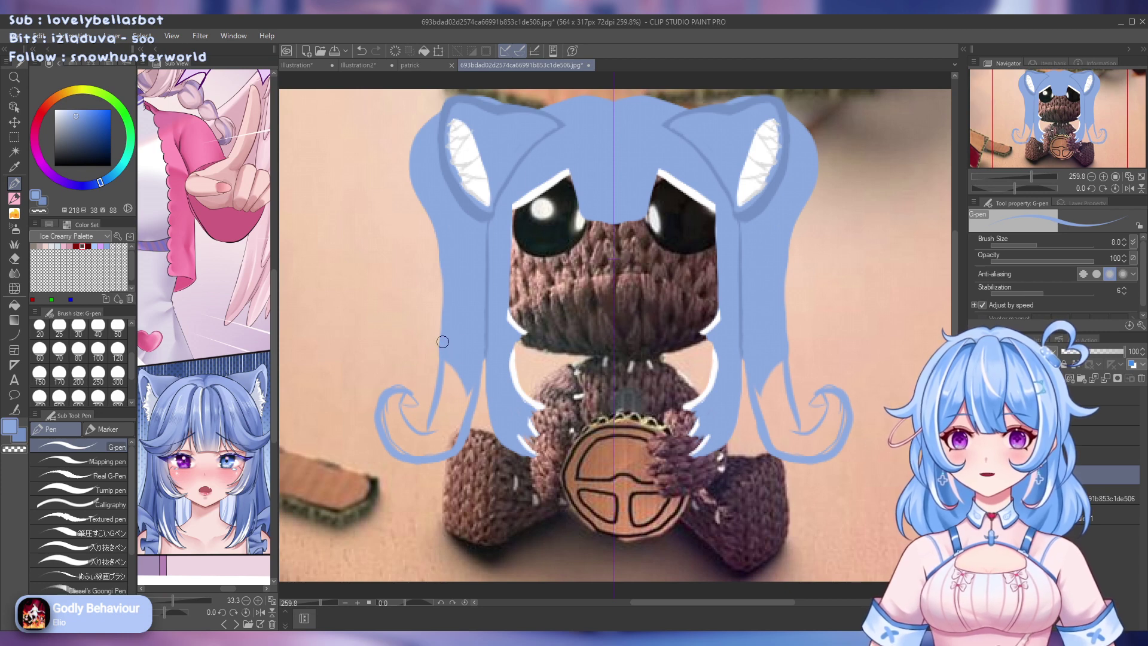
Fill the gaps between the strand lines and inside both pigtail curls with blue G-pen strokes
mouse_move(443, 342)
left_mouse_down()
mouse_move(422, 428)
mouse_move(454, 357)
mouse_move(436, 410)
left_mouse_up()
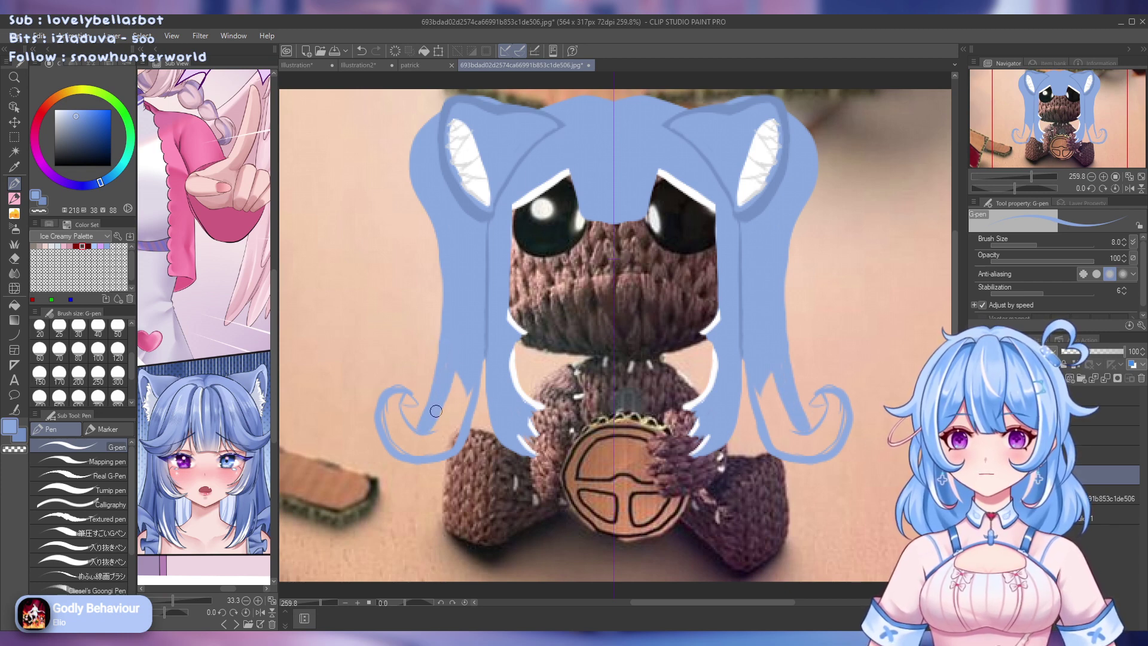
mouse_move(456, 369)
left_mouse_down()
mouse_move(449, 411)
mouse_move(463, 388)
mouse_move(462, 415)
mouse_move(421, 457)
mouse_move(403, 436)
left_mouse_up()
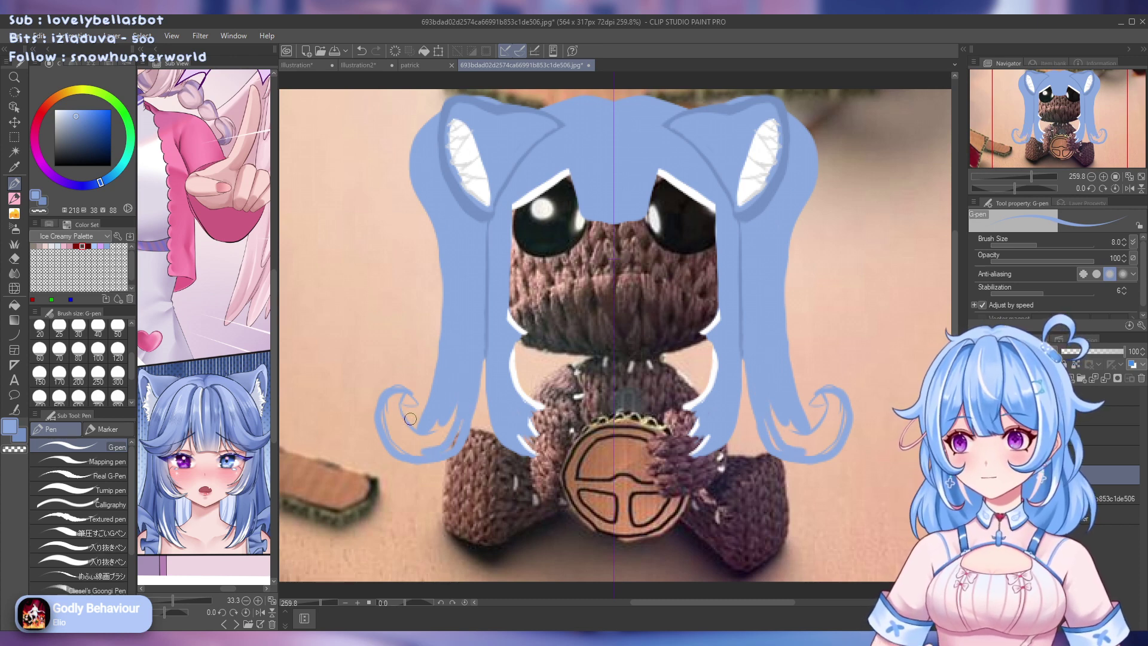
mouse_move(412, 396)
left_mouse_down()
mouse_move(387, 414)
mouse_move(395, 399)
mouse_move(418, 435)
mouse_move(443, 430)
mouse_move(418, 439)
mouse_move(461, 421)
mouse_move(439, 452)
mouse_move(395, 440)
mouse_move(379, 421)
mouse_move(393, 415)
mouse_move(407, 450)
mouse_move(395, 446)
mouse_move(400, 432)
mouse_move(433, 451)
mouse_move(419, 455)
mouse_move(444, 445)
left_mouse_up()
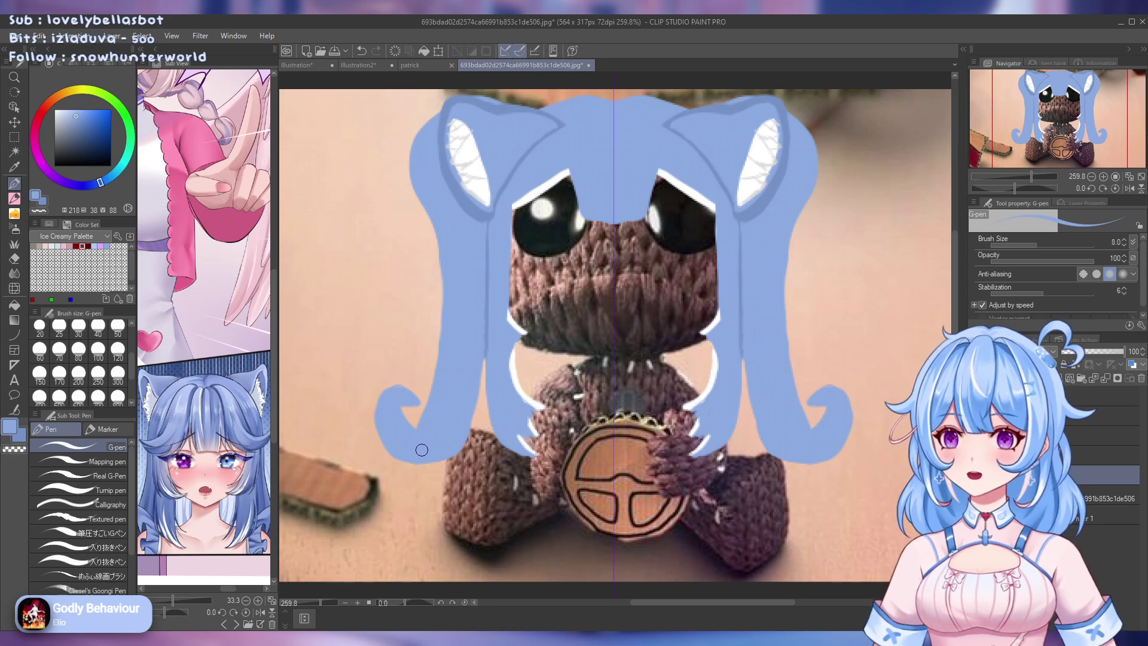
Set the G-pen size to 20 and thicken the outer and lower edges of both pigtail curls
scroll(129, 361, "up", 2)
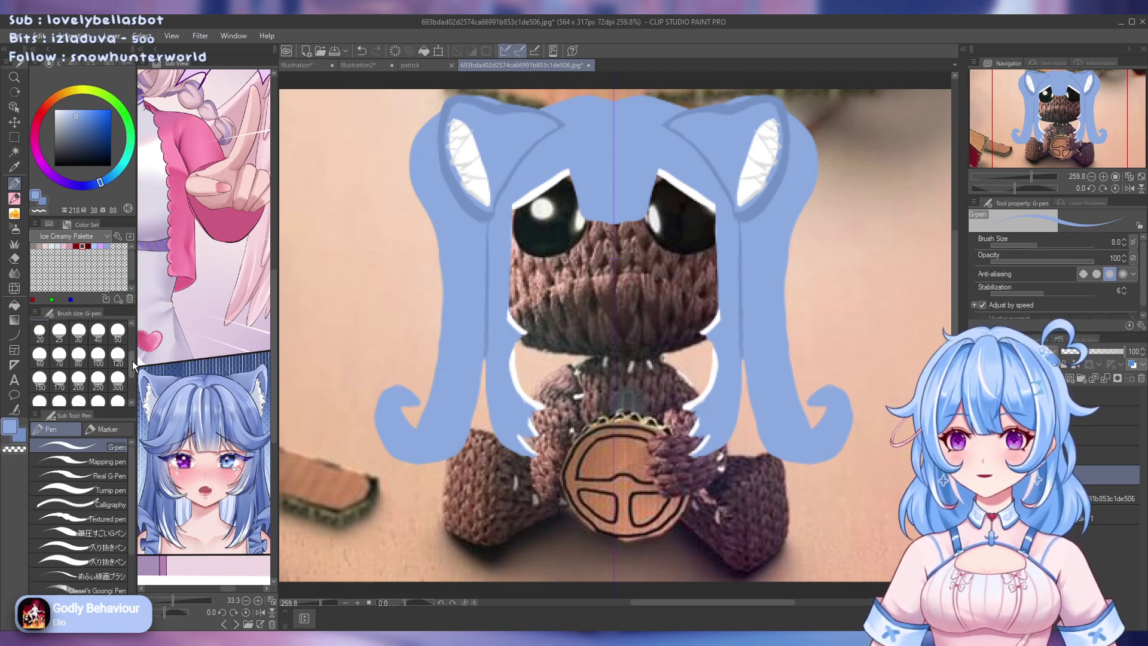
left_click(79, 380)
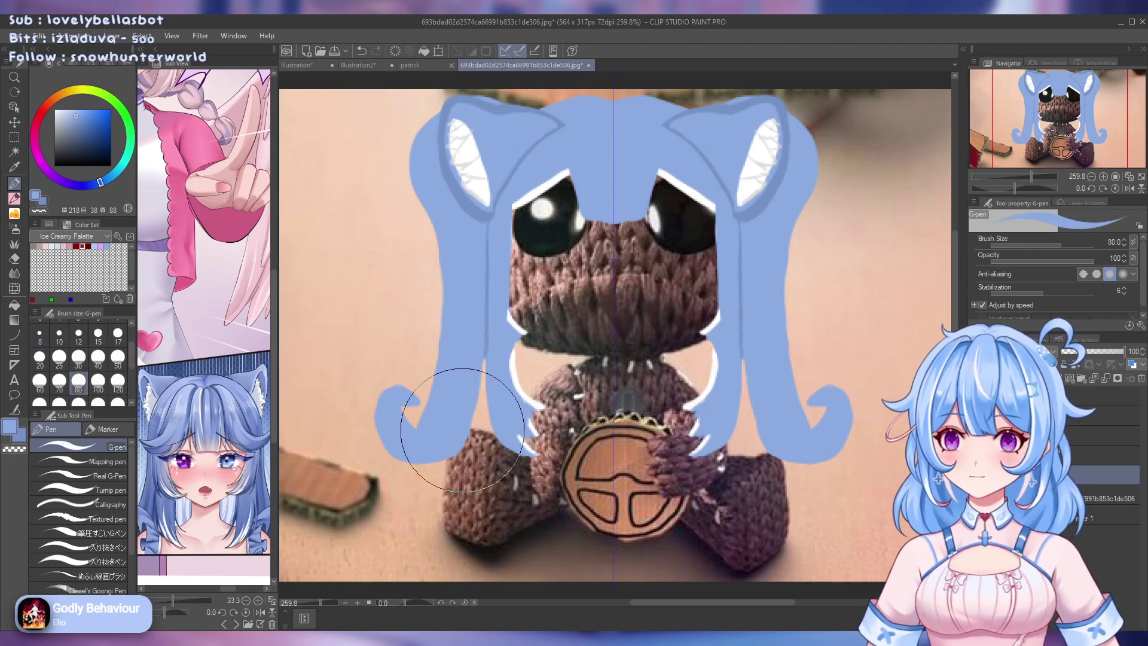
left_click(39, 358)
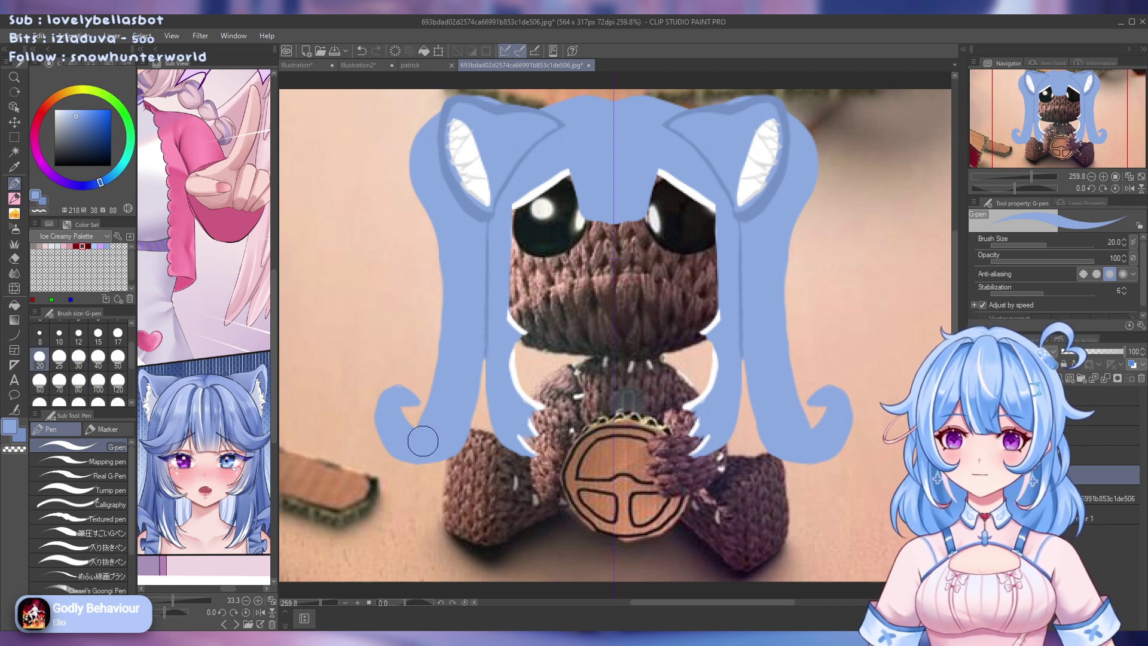
mouse_move(384, 418)
left_mouse_down()
mouse_move(378, 438)
mouse_move(418, 461)
mouse_move(442, 458)
left_mouse_up()
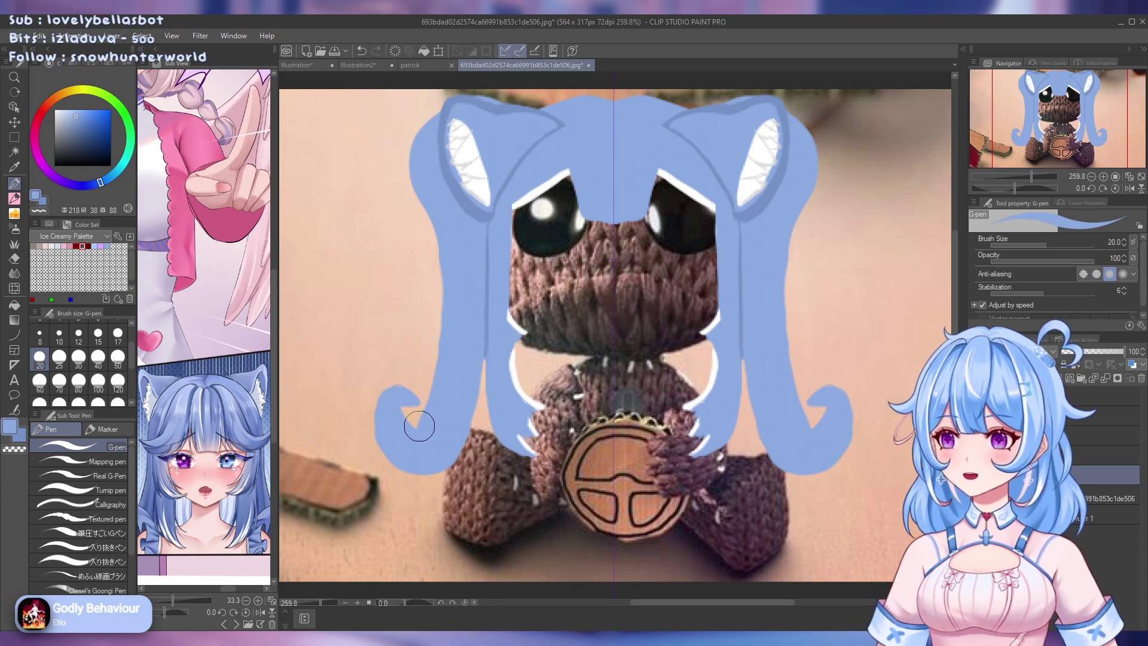
Set the G-pen size to 10 and widen the outer edge of both pigtail curls with blue strokes
key("e")
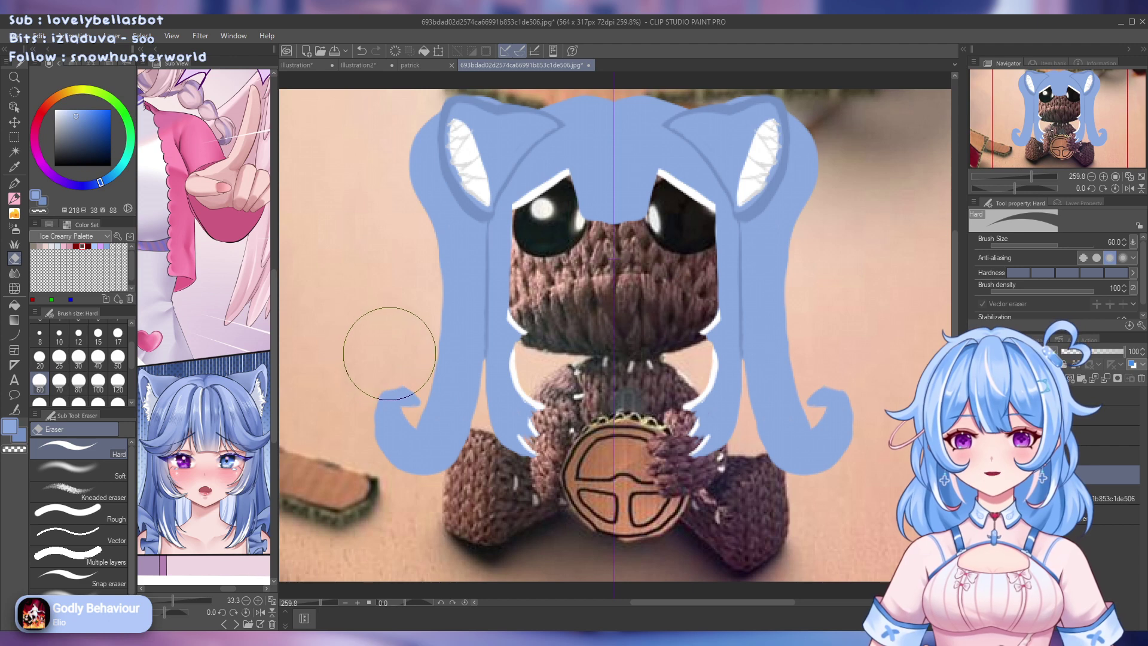
left_click(15, 183)
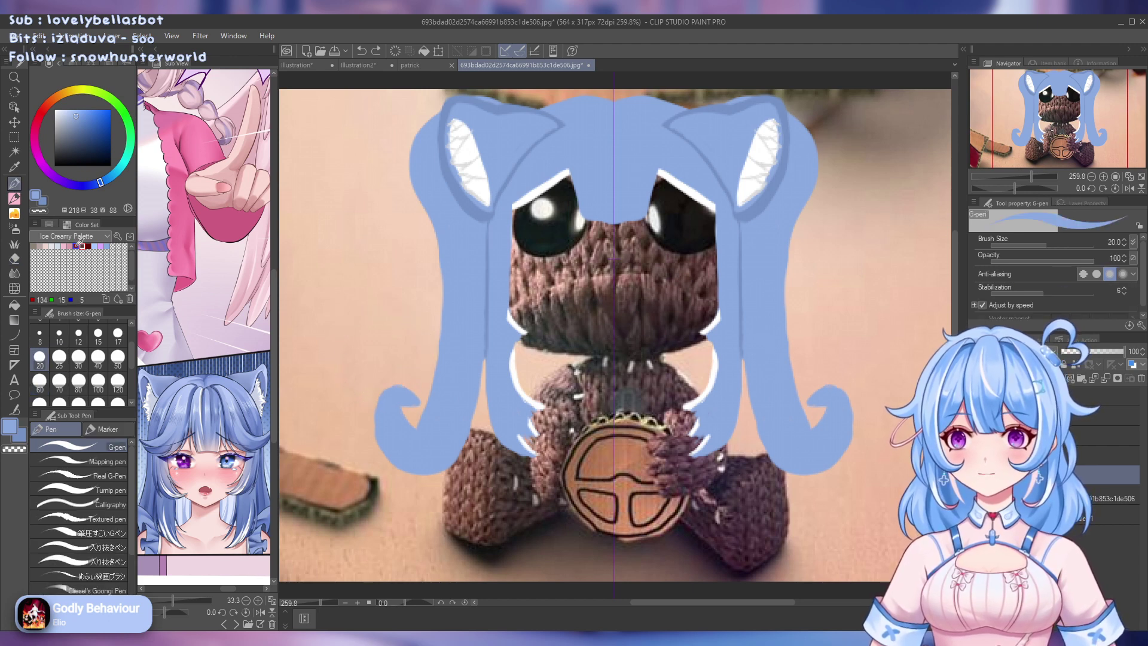
mouse_move(391, 396)
left_mouse_down()
mouse_move(407, 395)
mouse_move(389, 392)
mouse_move(379, 410)
mouse_move(397, 438)
mouse_move(404, 413)
mouse_move(385, 413)
left_mouse_up()
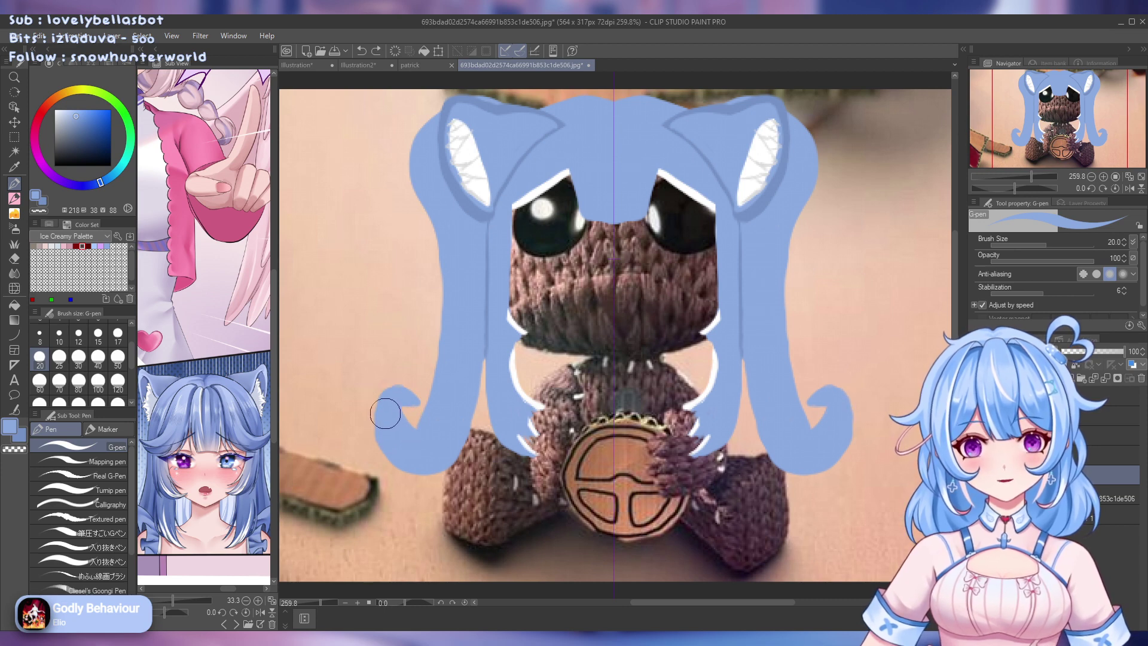
left_click(59, 335)
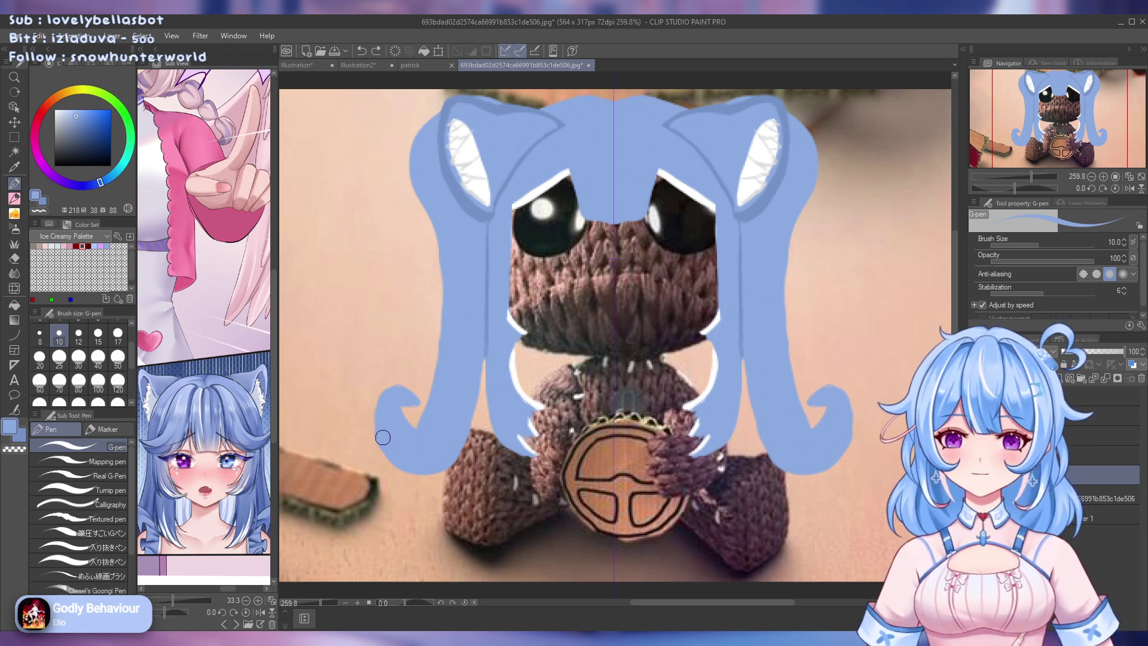
left_click_drag(379, 439, 375, 398)
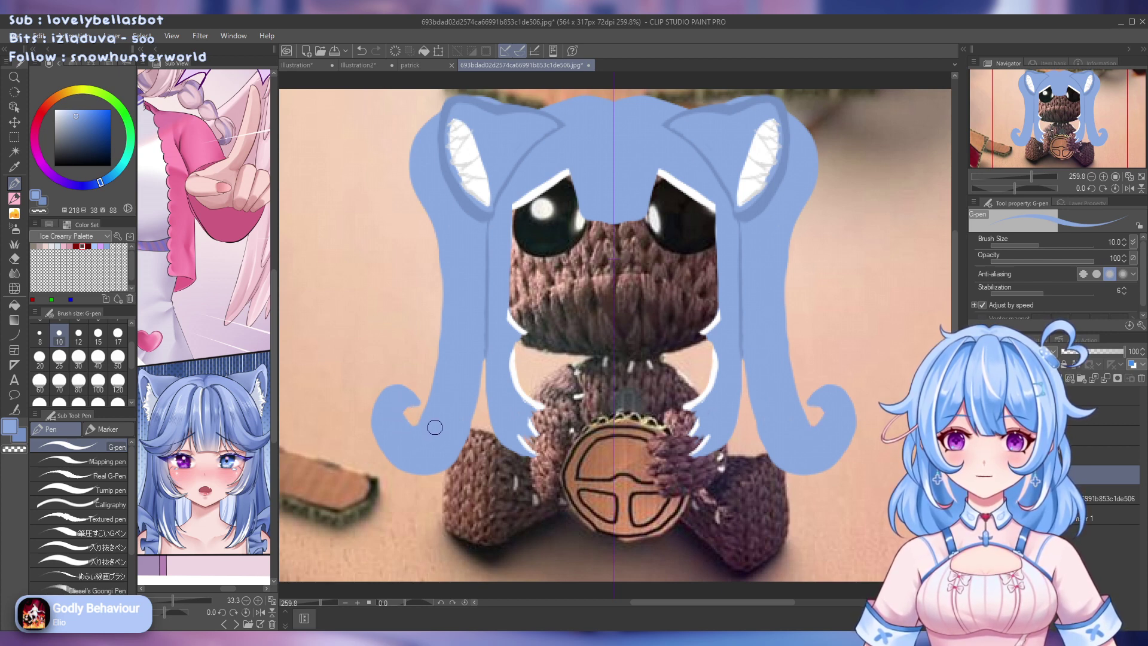
Restore the blue hair over the doll and undo the trial mark made along the white edge above the eyes
key("e")
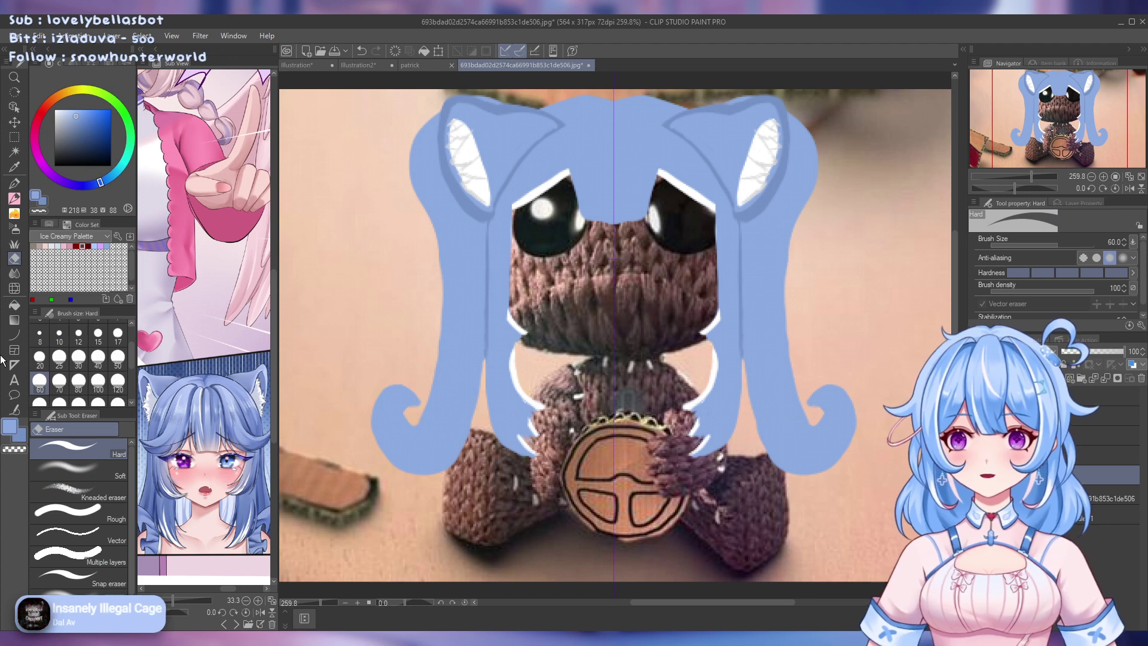
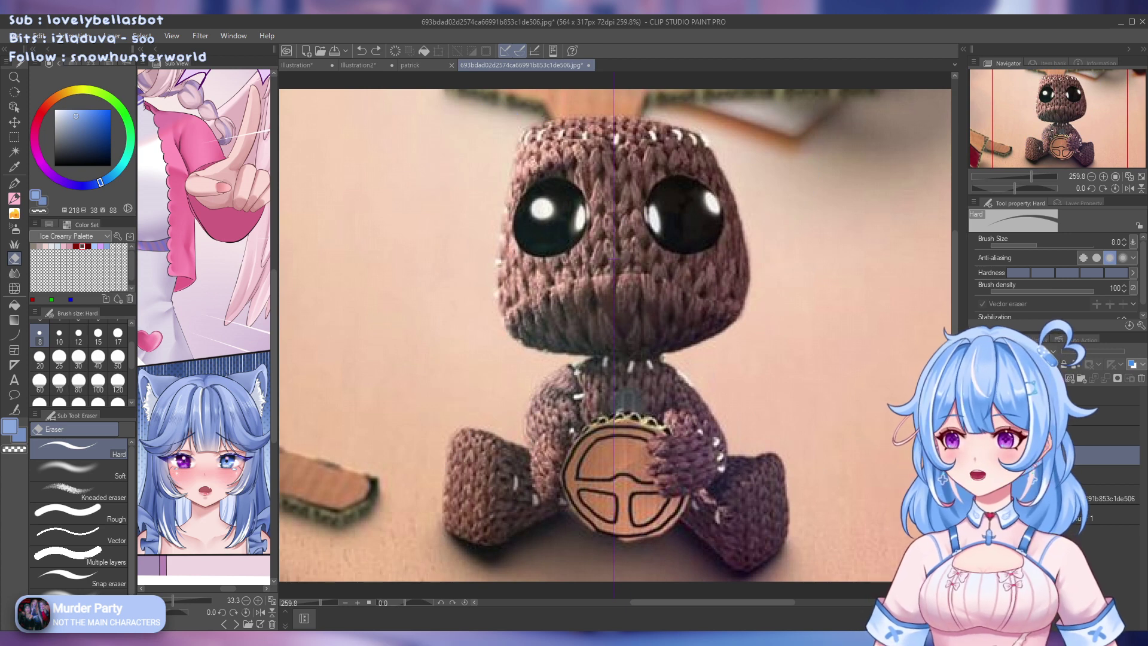
key("ctrl+y")
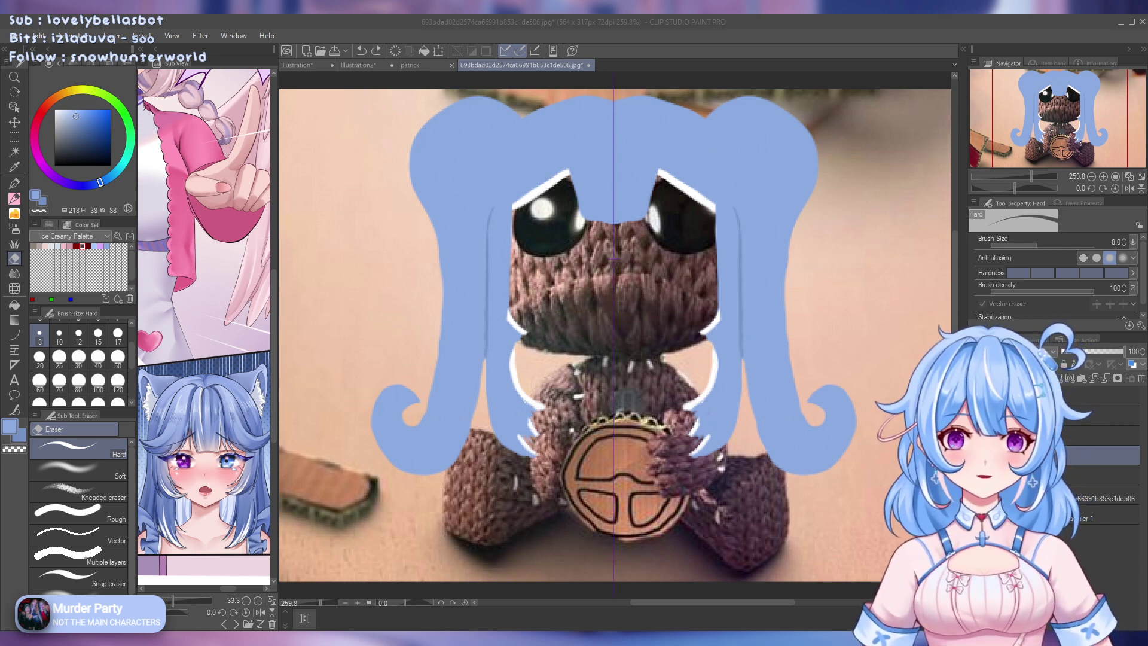
left_click(495, 217)
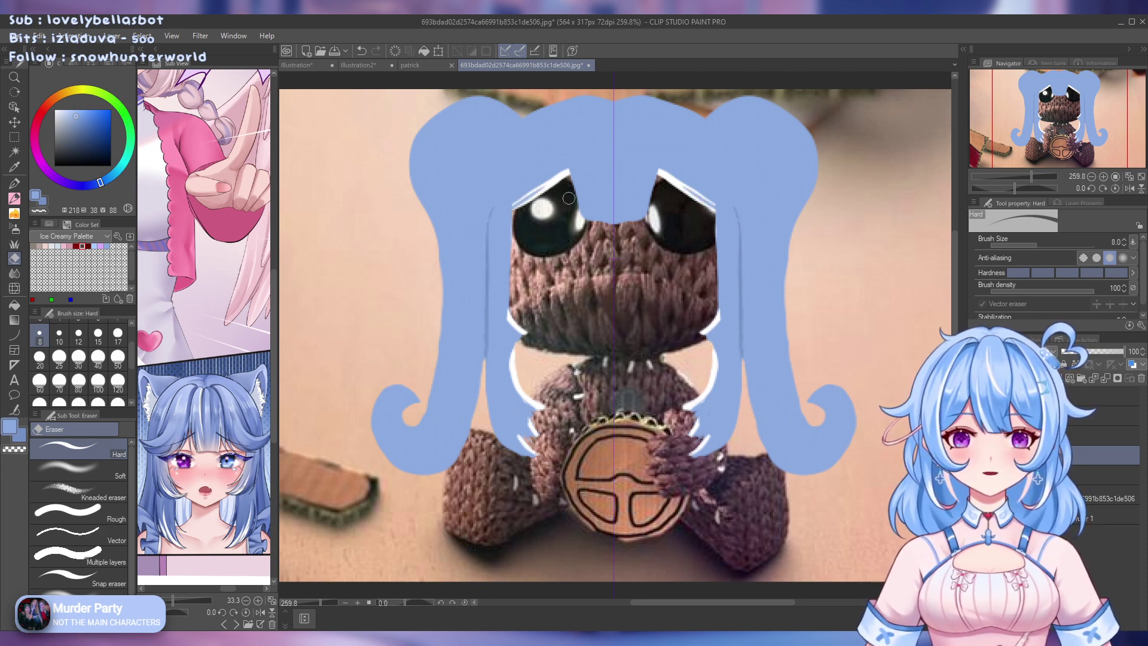
key("ctrl+z")
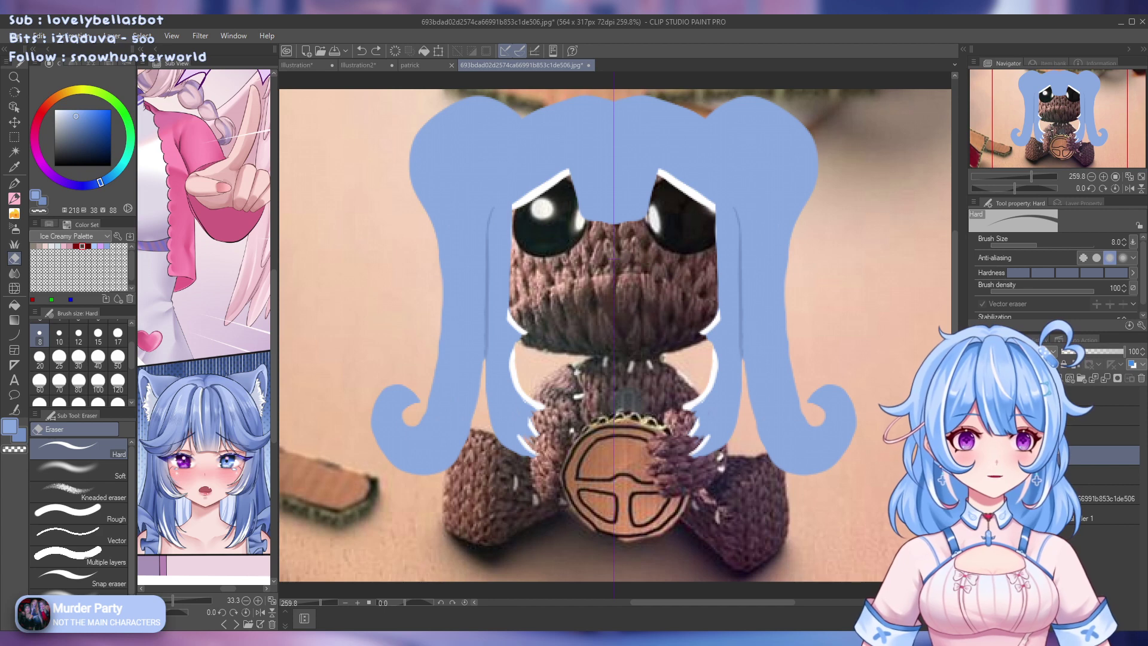
Add a new layer and sample the blue beside the dark strand line next to the face for the G-pen
left_click(1068, 381)
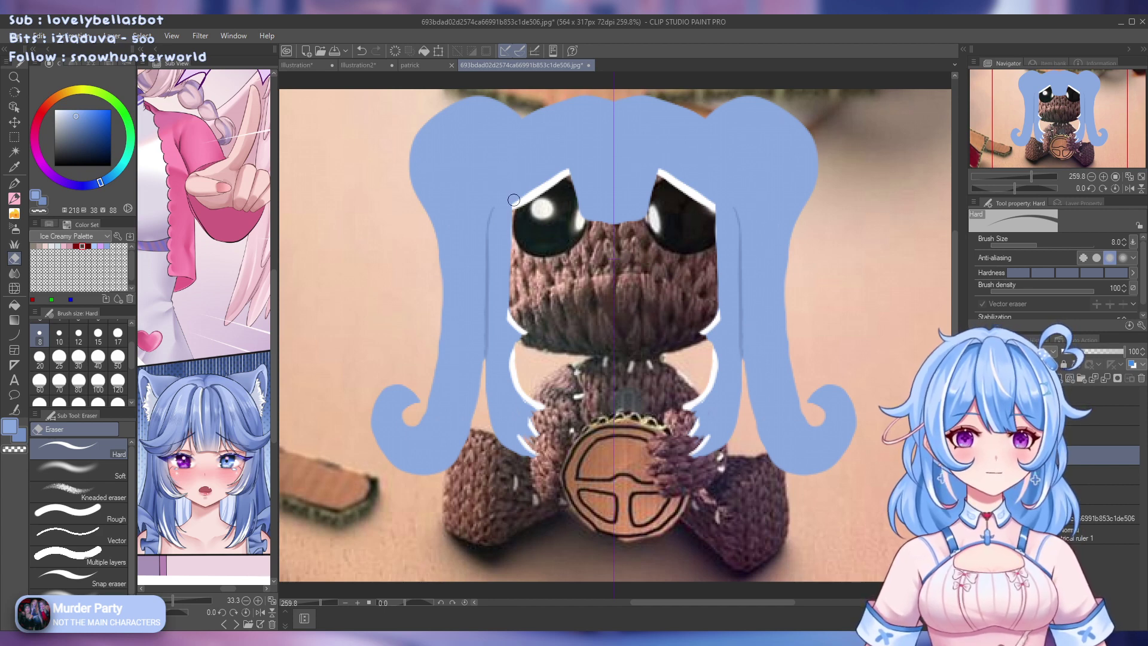
left_click(481, 223, "alt")
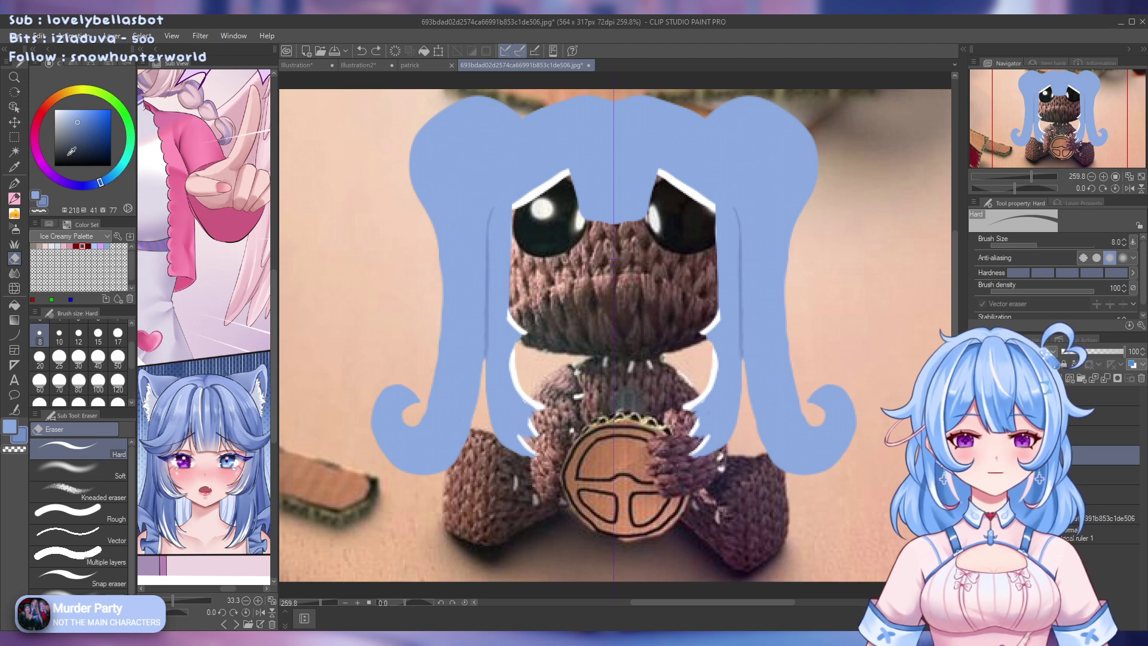
left_click(16, 168)
left_click(490, 320)
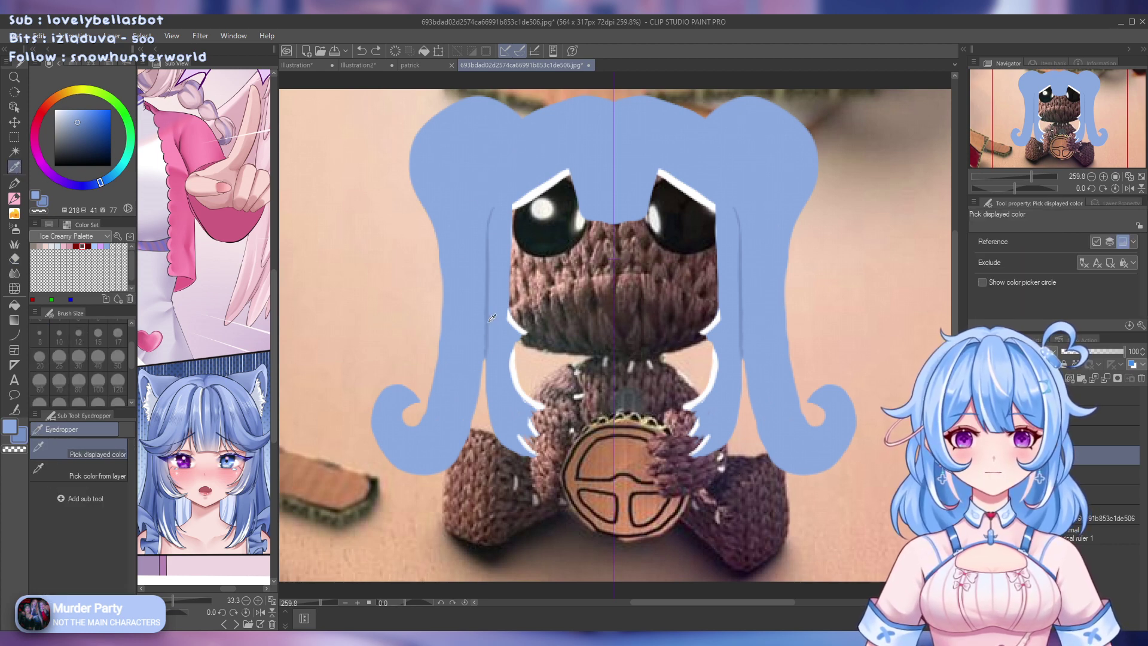
left_click(491, 320)
left_click(15, 183)
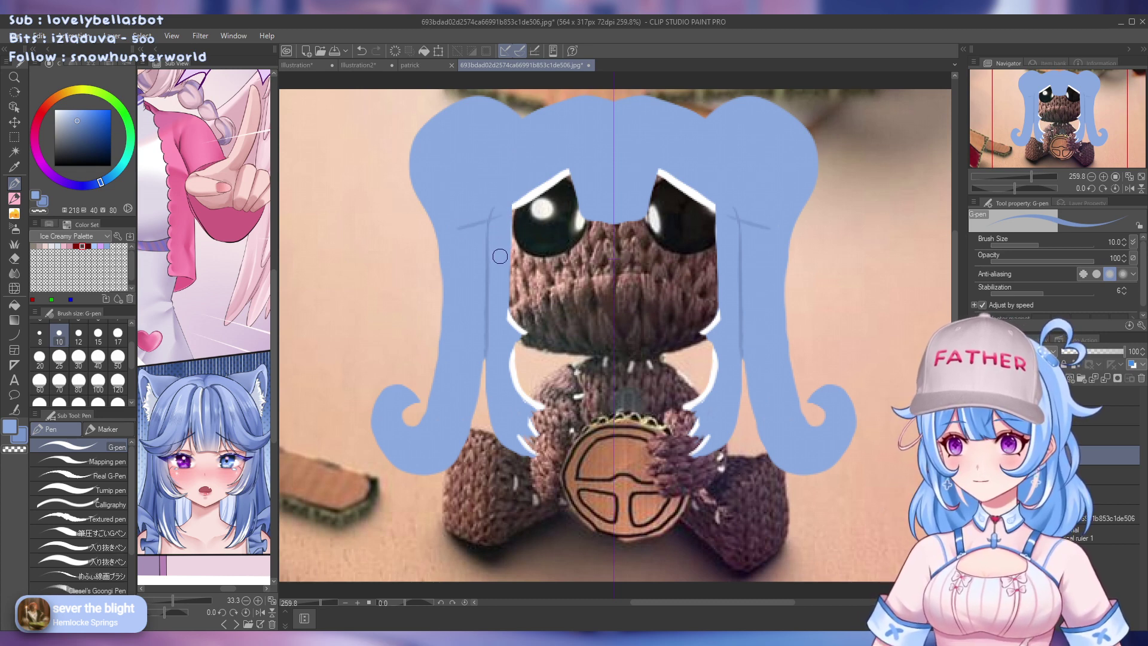
Try sketching mirrored side bangs that sweep from above the eyes outward across the pigtails and up to the crown
key("ctrl+z")
left_click_drag(513, 209, 469, 221)
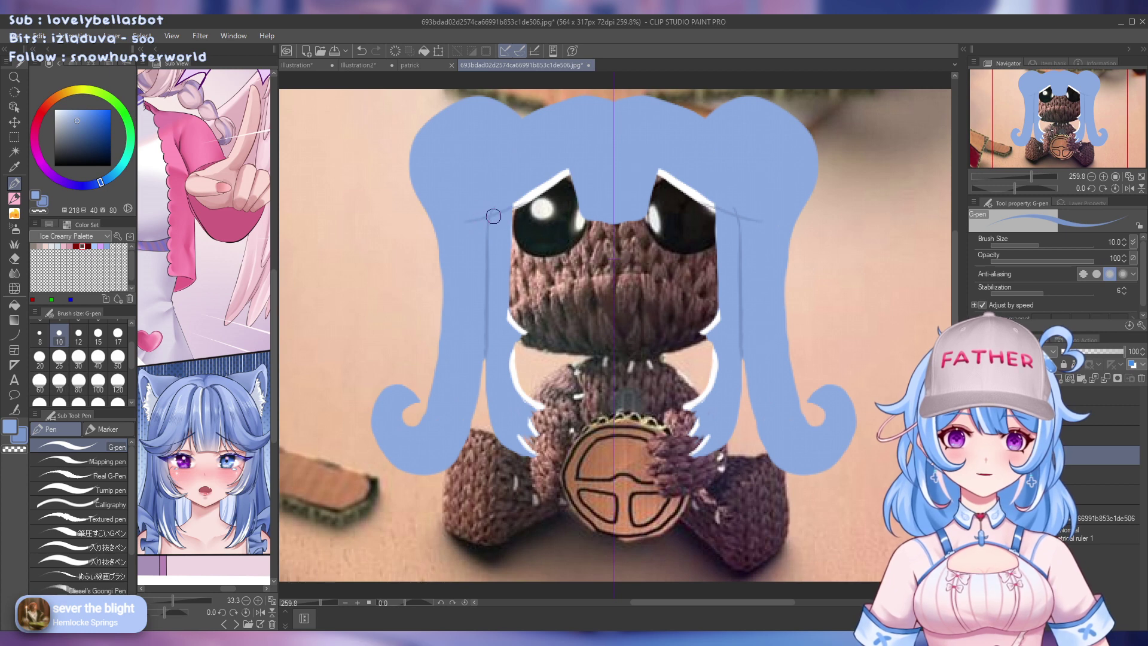
mouse_move(556, 189)
left_mouse_down()
mouse_move(507, 209)
mouse_move(564, 181)
left_mouse_up()
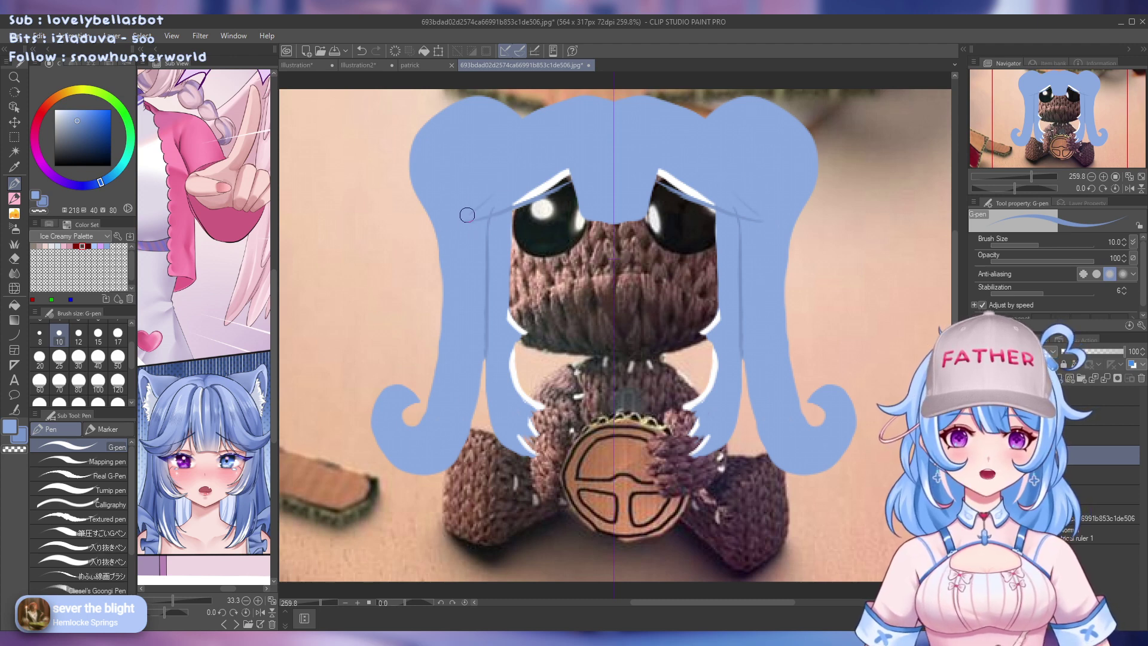
mouse_move(469, 213)
left_mouse_down()
mouse_move(536, 163)
mouse_move(516, 164)
mouse_move(541, 134)
left_mouse_up()
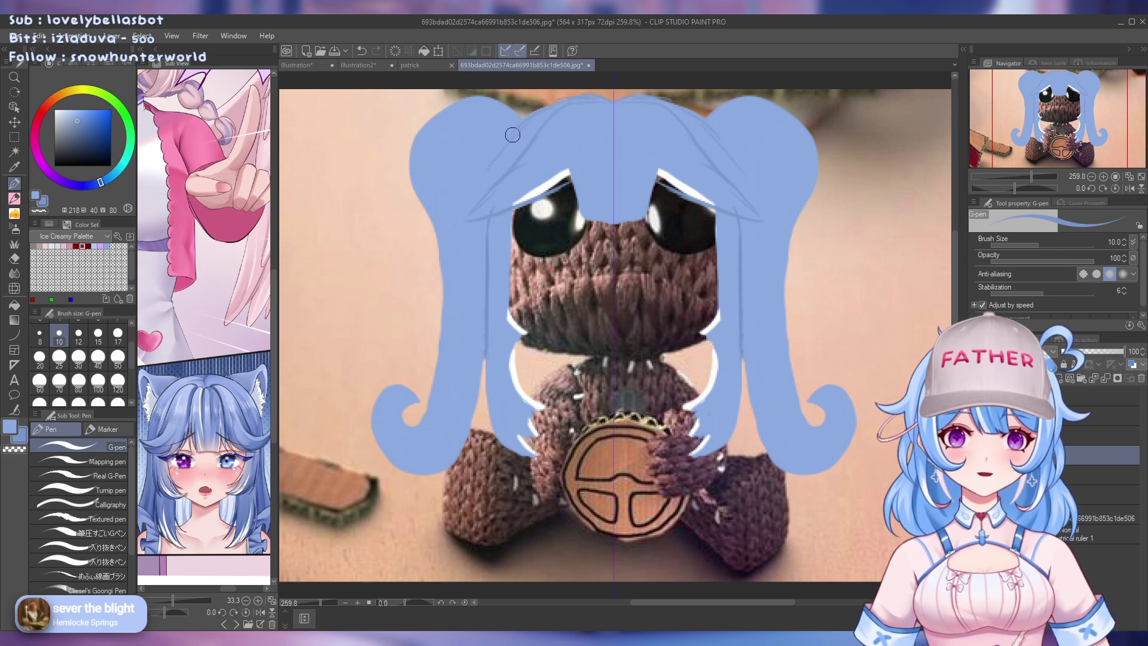
left_click_drag(454, 195, 503, 148)
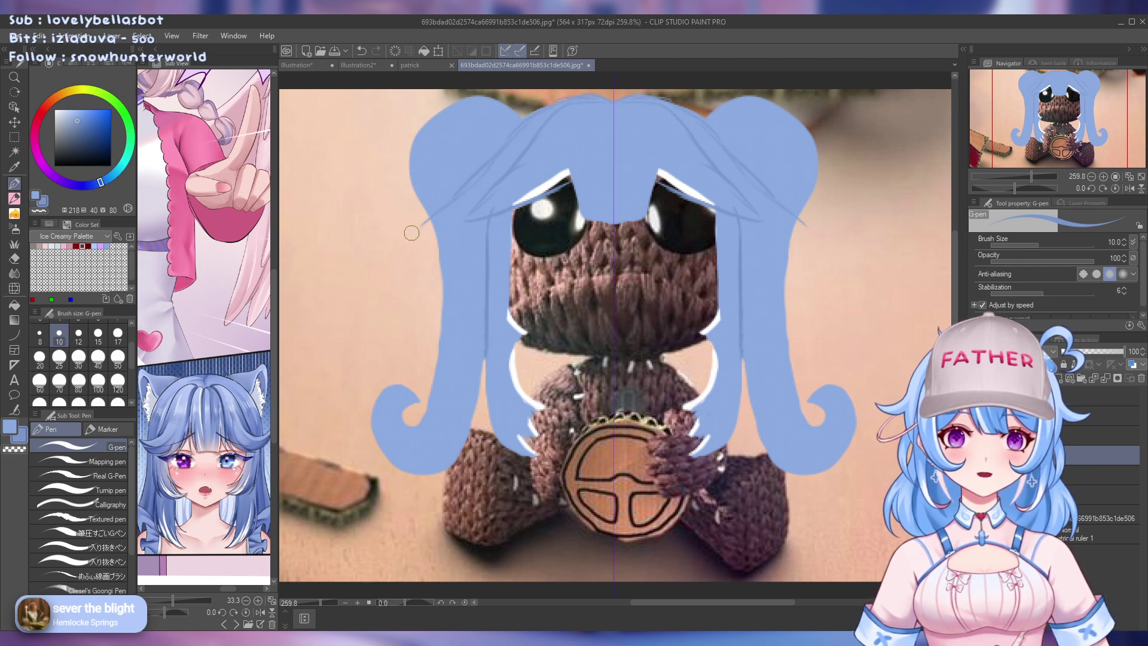
Sketch pointed bang tips over the outer pigtail edges and a rounded heart-shaped fringe outline at the forehead's centre
left_click_drag(445, 221, 411, 233)
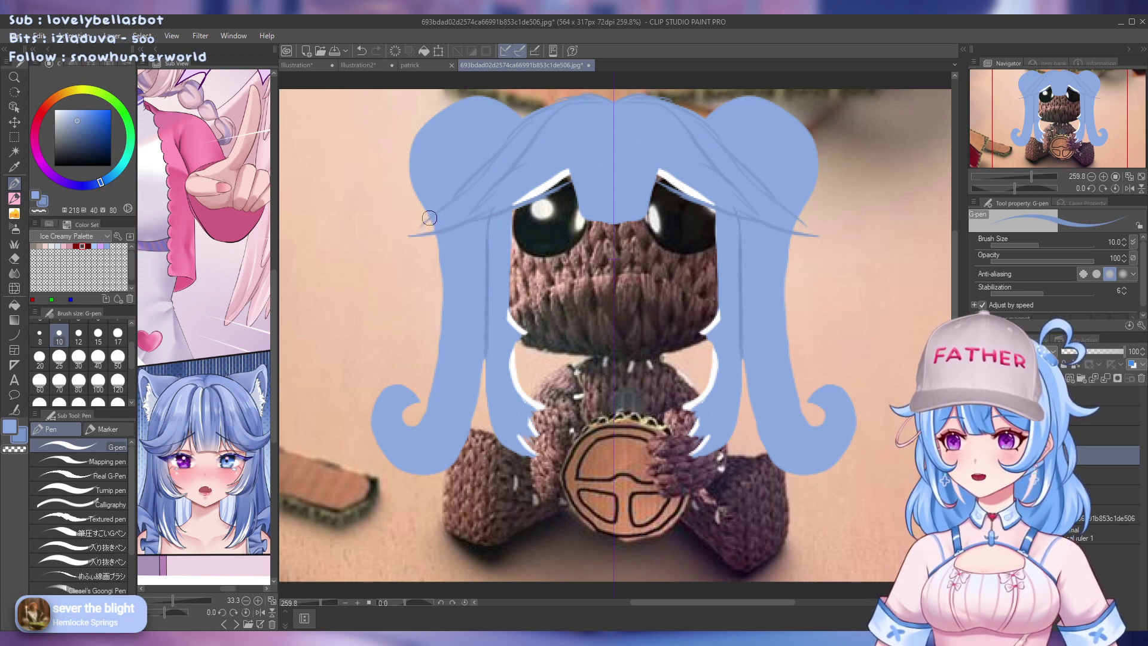
left_click_drag(435, 220, 410, 236)
key("ctrl+z")
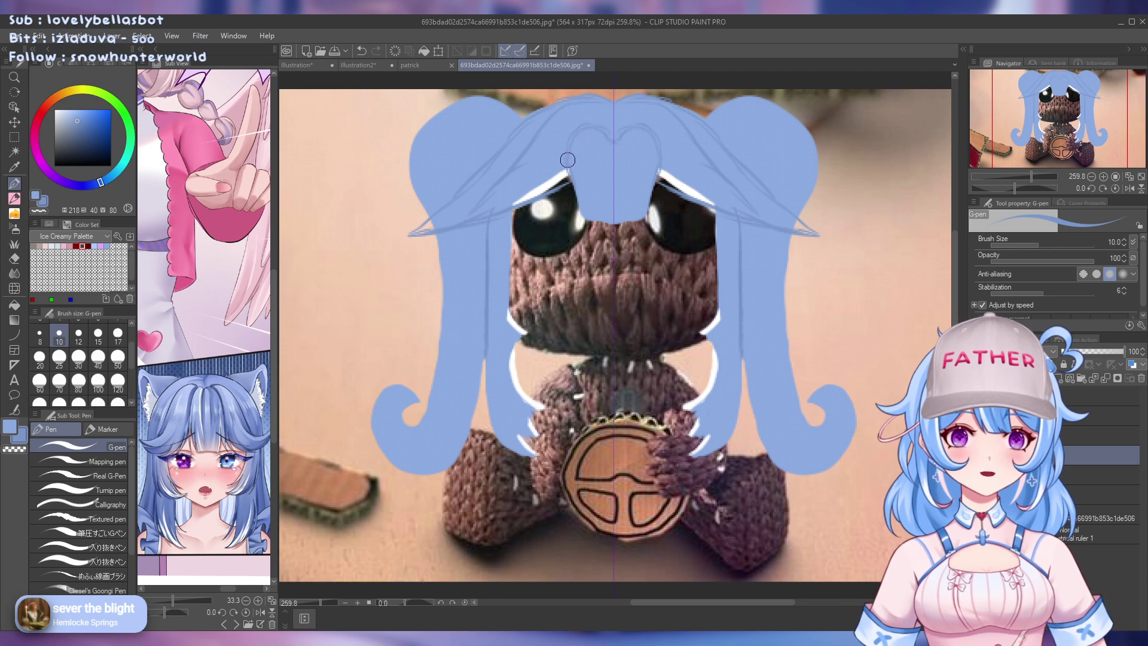
Set the hard eraser size to 20, erase stray outer bang lines, and redraw the outer contour with the G-pen
key("e")
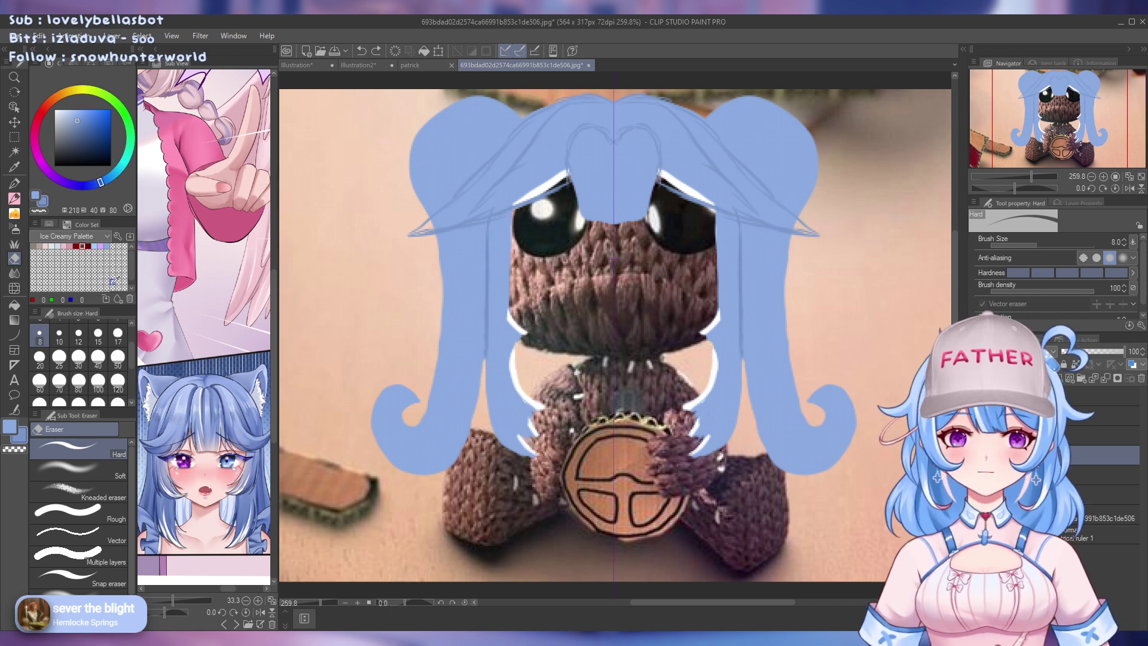
left_click(59, 381)
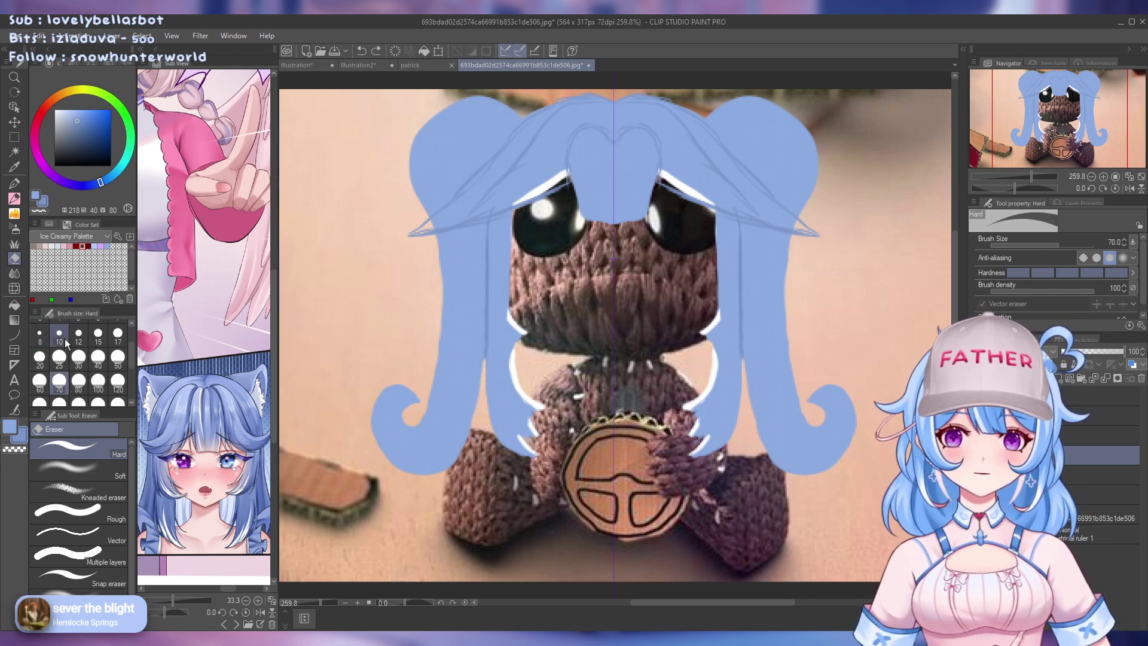
left_click(40, 357)
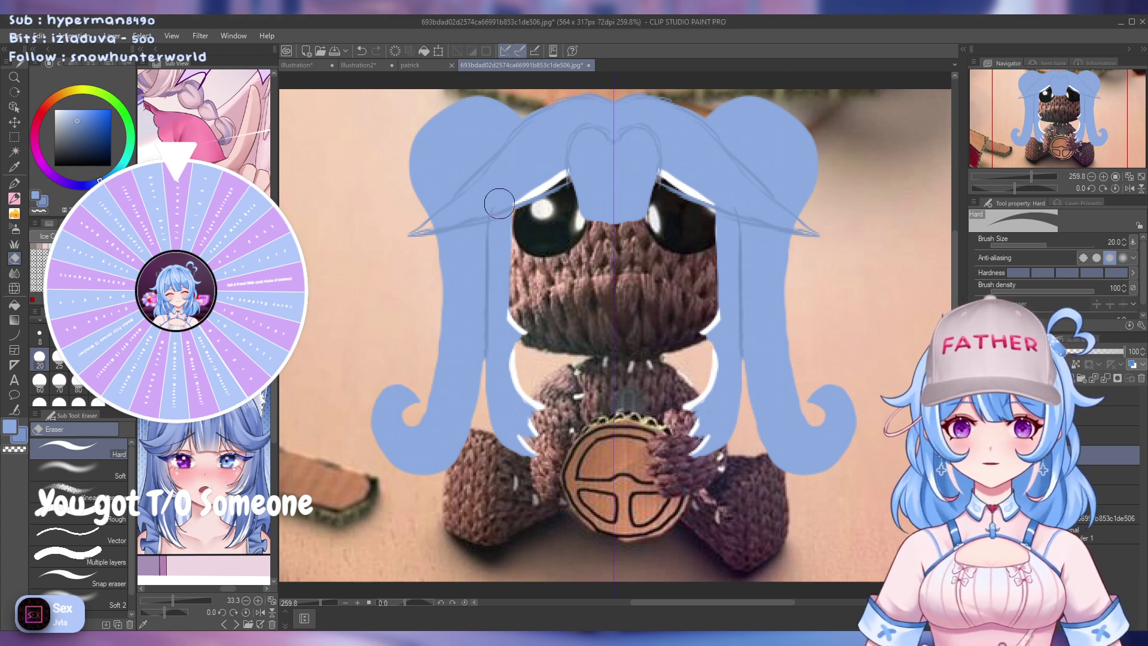
key("p")
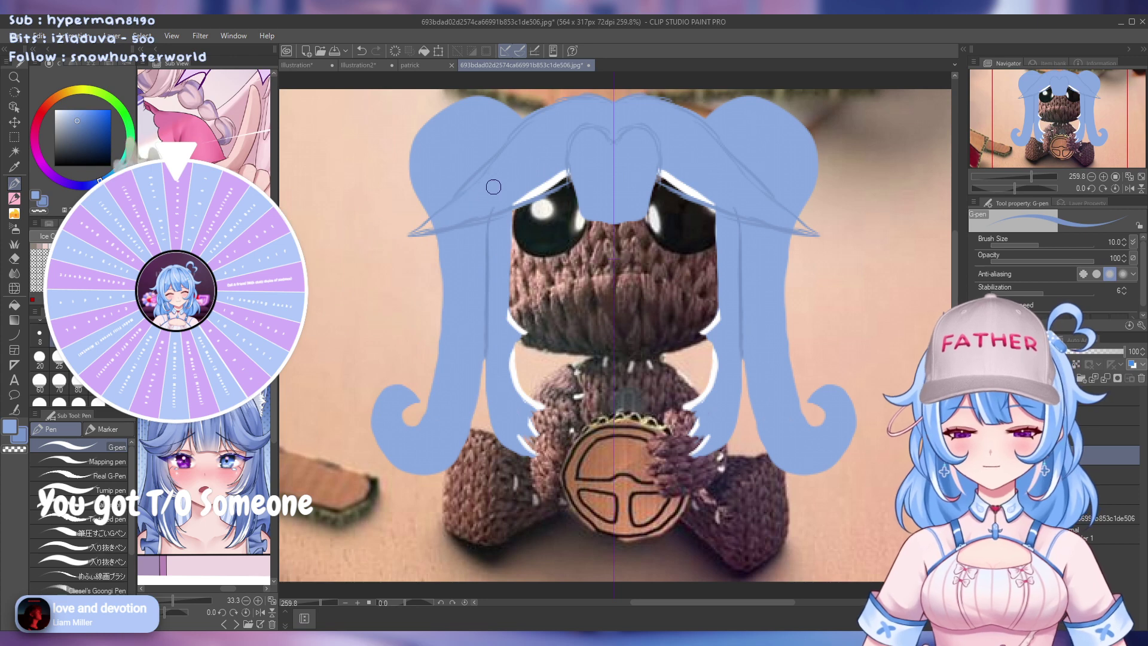
key("e")
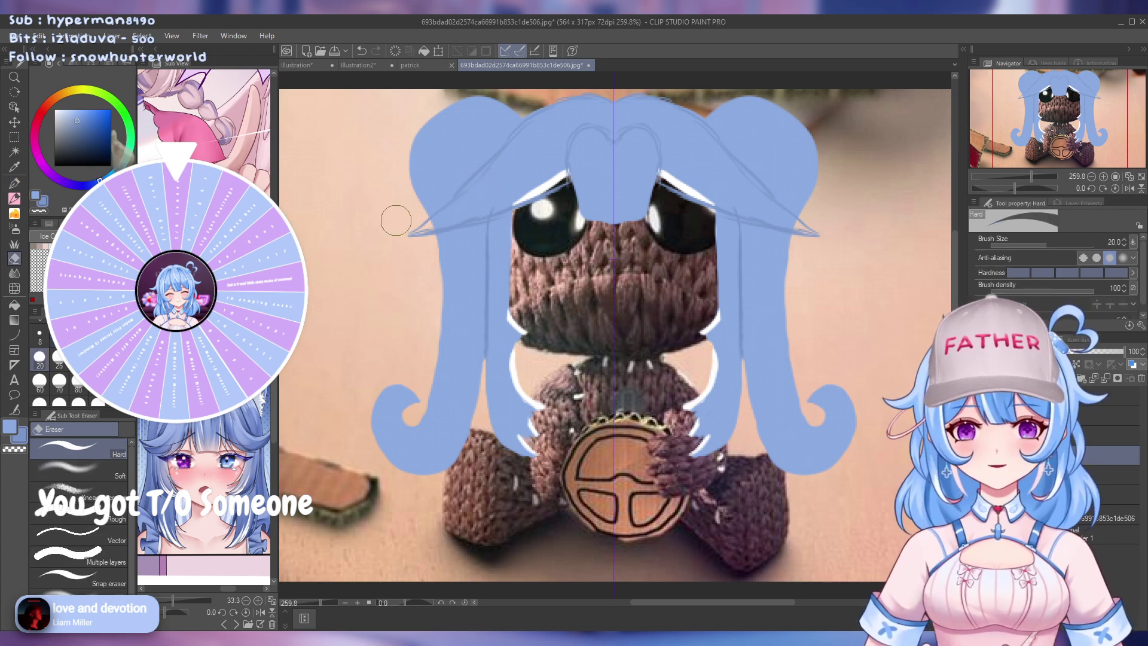
mouse_move(456, 184)
left_mouse_down()
mouse_move(477, 187)
mouse_move(511, 135)
left_mouse_up()
left_click(15, 187)
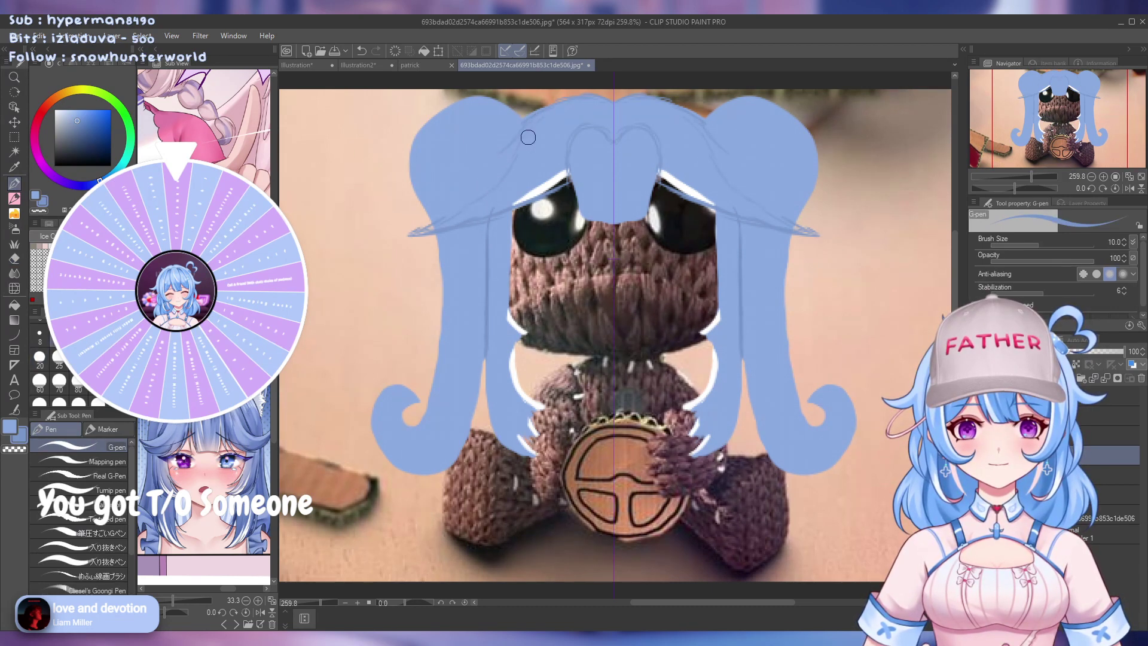
mouse_move(528, 137)
left_mouse_down()
mouse_move(485, 192)
mouse_move(454, 209)
left_mouse_up()
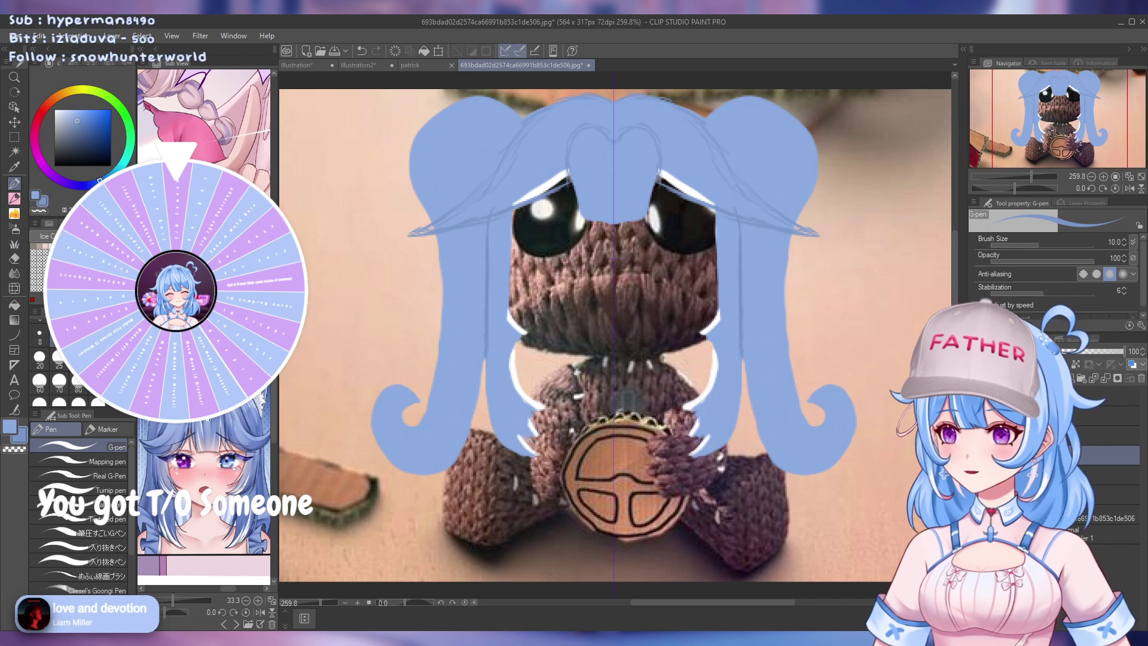
Browse the Sub View reference images of the character for the hair shape
left_click(224, 623)
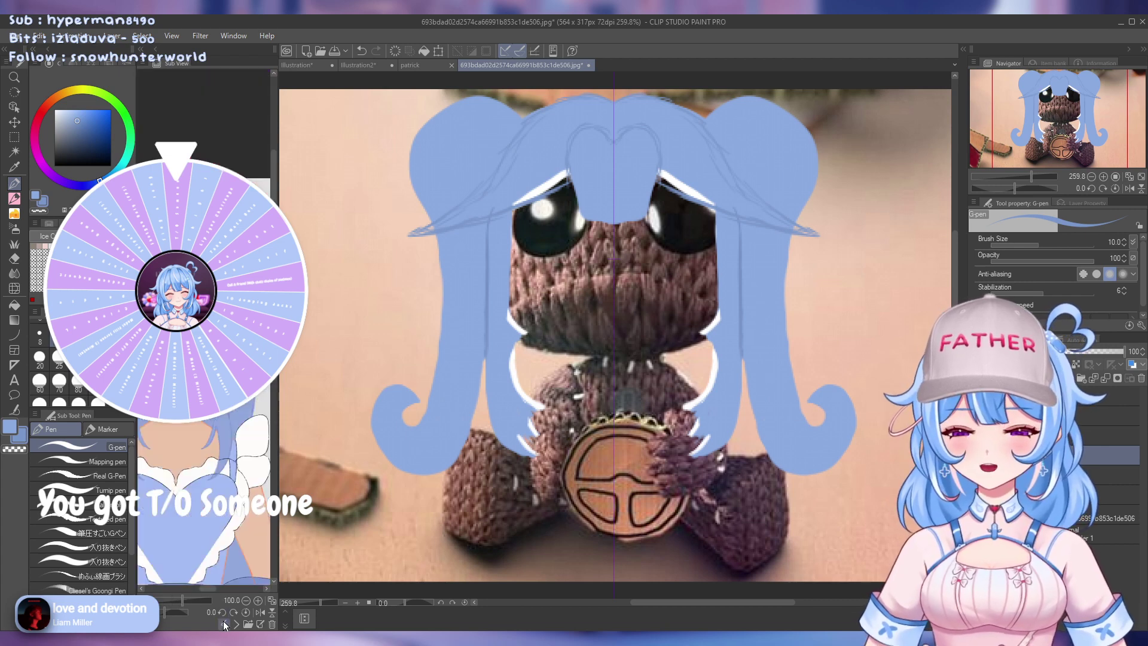
left_click(223, 623)
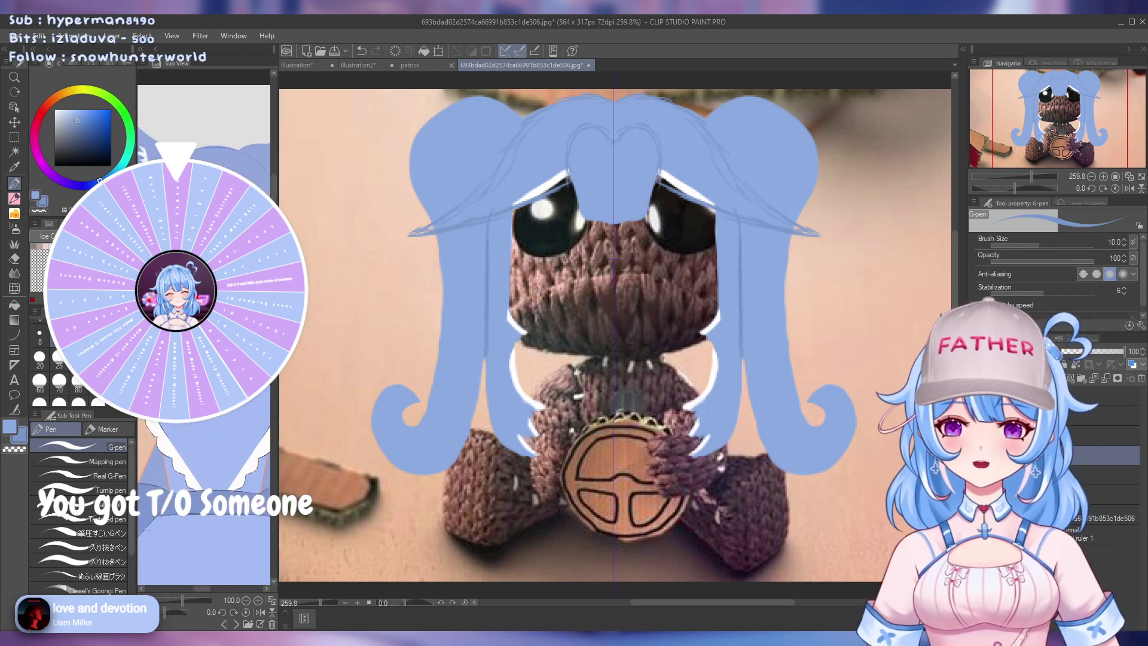
left_click(223, 622)
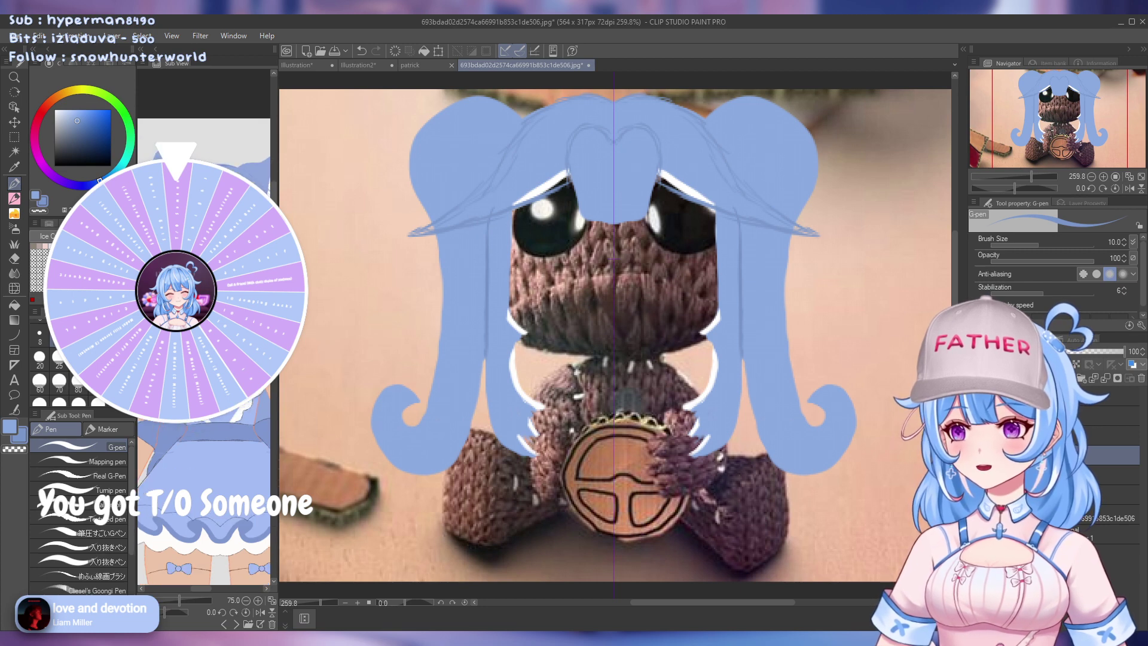
left_click(223, 623)
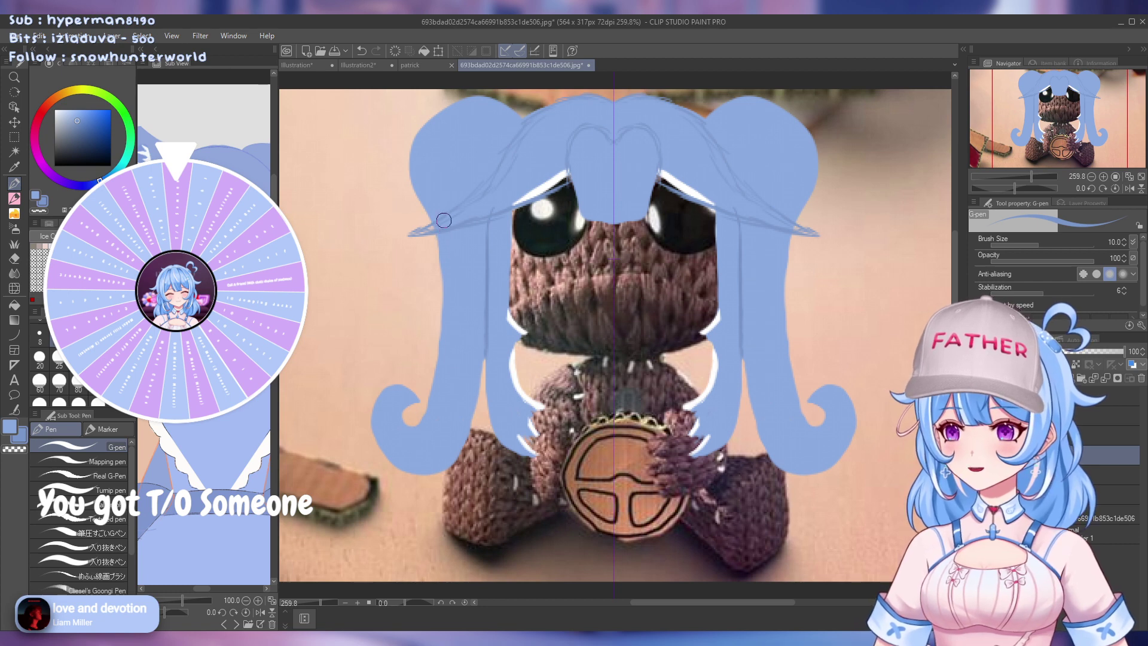
Erase the side bang sketch on both sides, keeping only the heart-shaped fringe lines, and return to the G-pen
key("e")
mouse_move(425, 222)
left_mouse_down()
mouse_move(400, 228)
mouse_move(412, 232)
left_mouse_up()
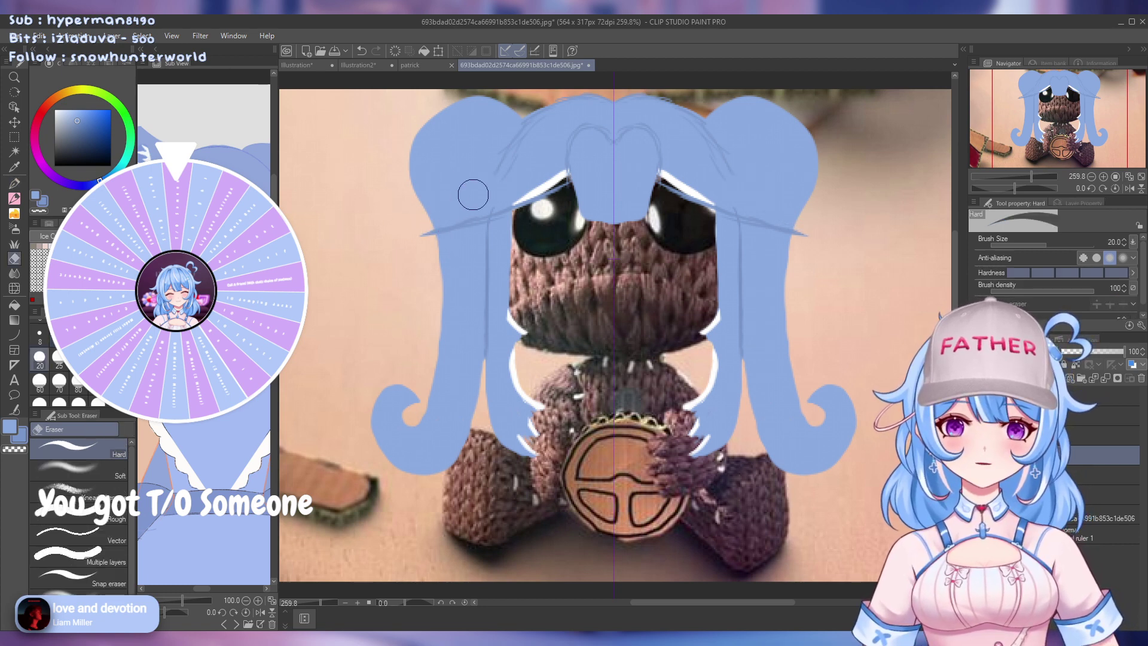
mouse_move(473, 194)
left_mouse_down()
mouse_move(532, 134)
mouse_move(553, 131)
mouse_move(512, 121)
mouse_move(556, 99)
left_mouse_up()
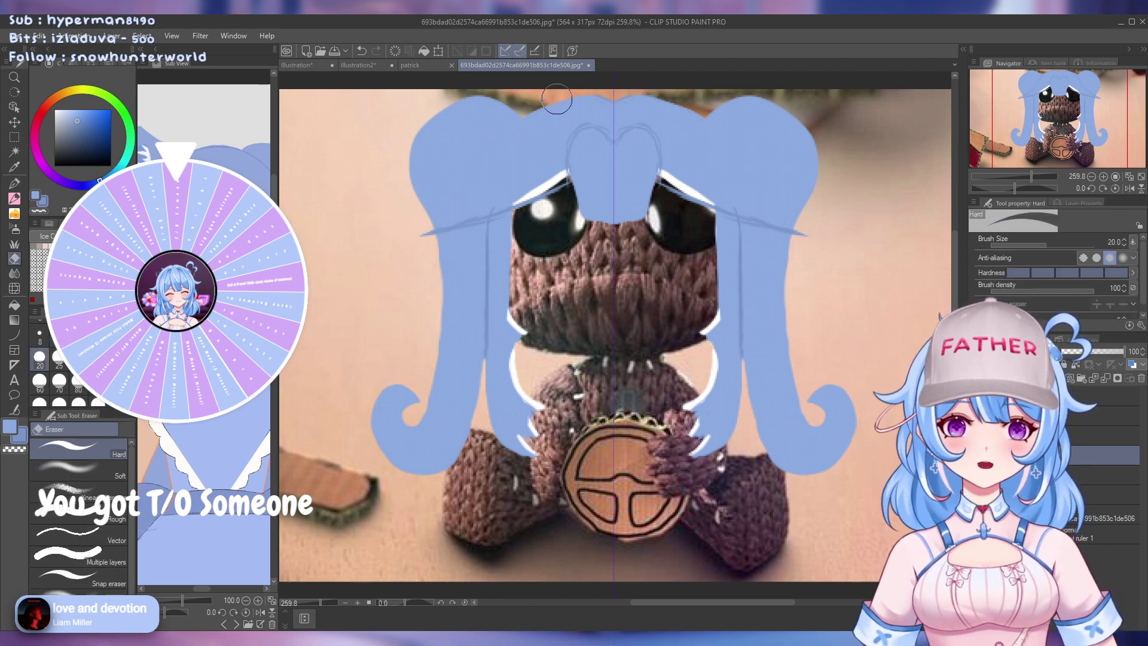
mouse_move(424, 224)
left_mouse_down()
mouse_move(548, 196)
mouse_move(532, 250)
mouse_move(520, 251)
left_mouse_up()
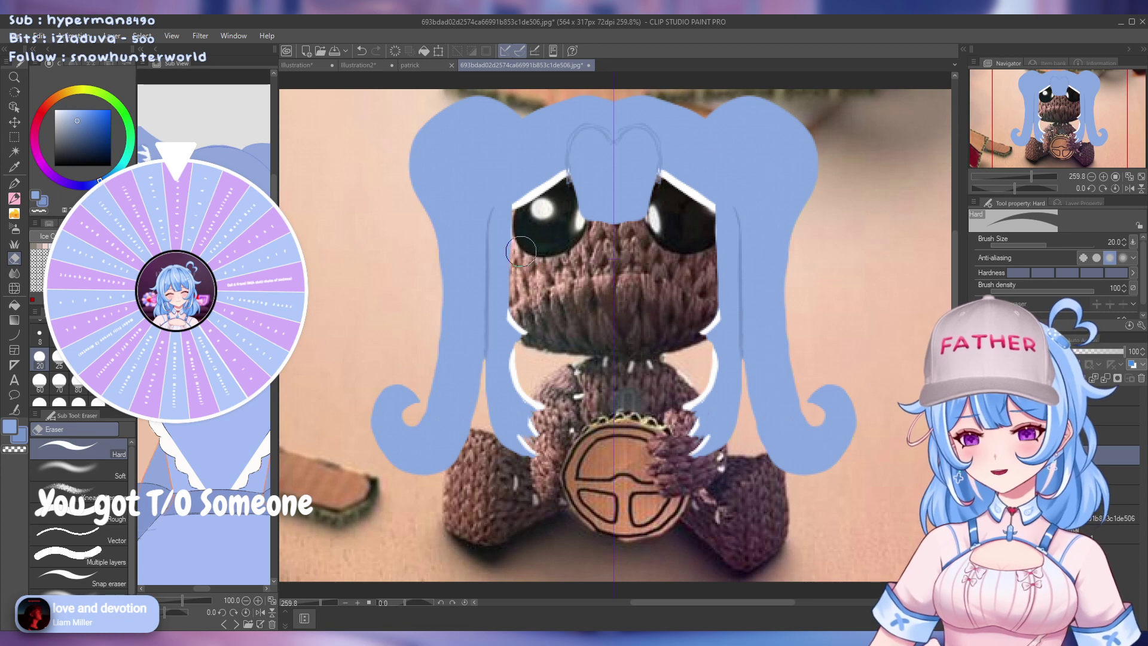
key("p")
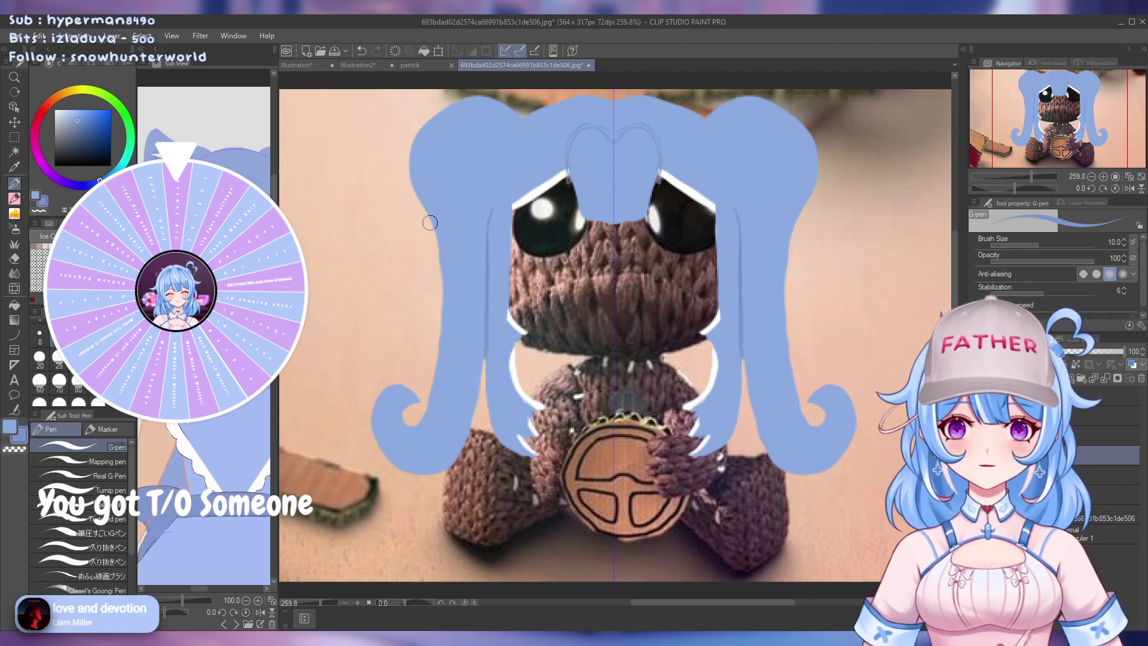
Try sketching side bangs sweeping from the crown to pointed tips over both pigtails, and remove them with the hard eraser
left_click_drag(436, 230, 492, 172)
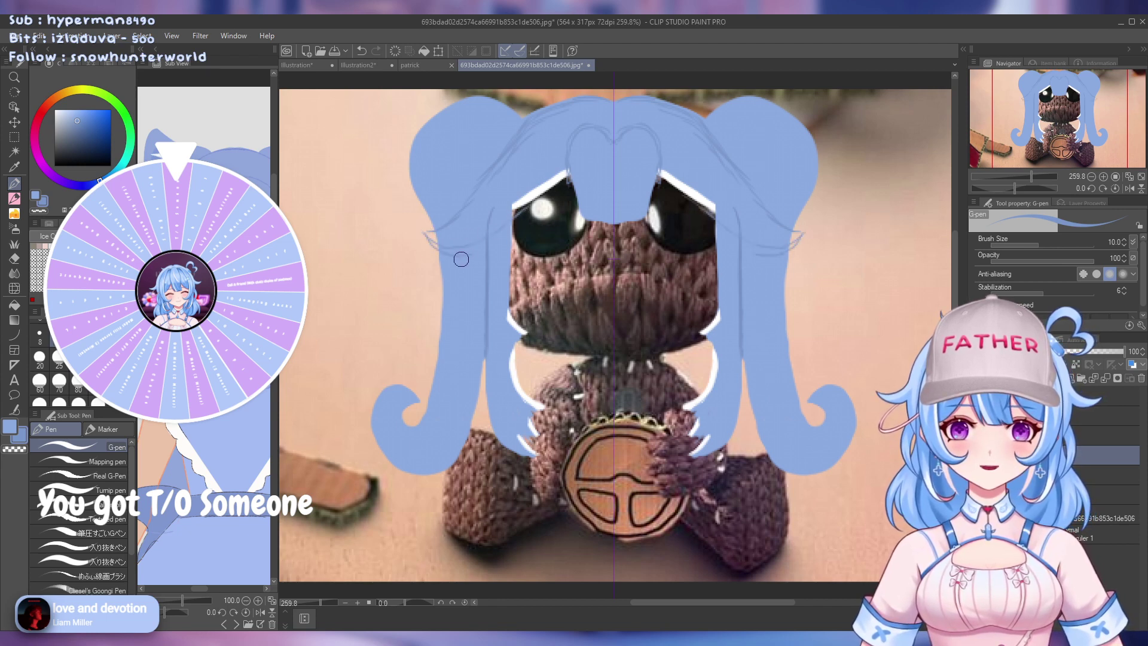
left_click_drag(515, 240, 568, 189)
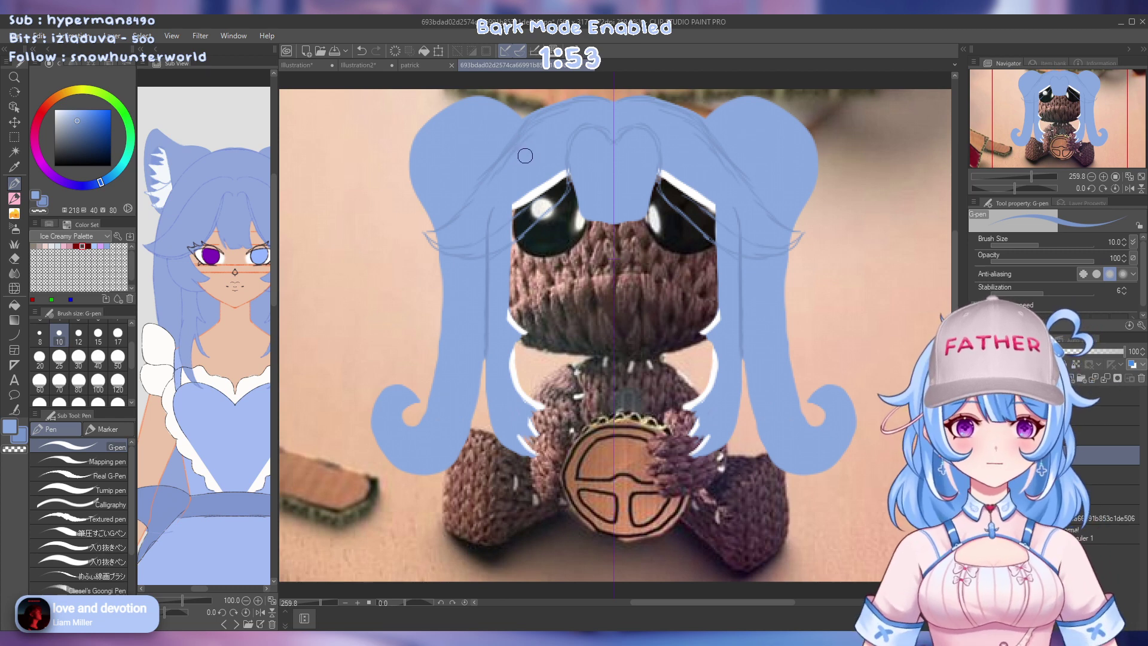
scroll(525, 156, "up", 3)
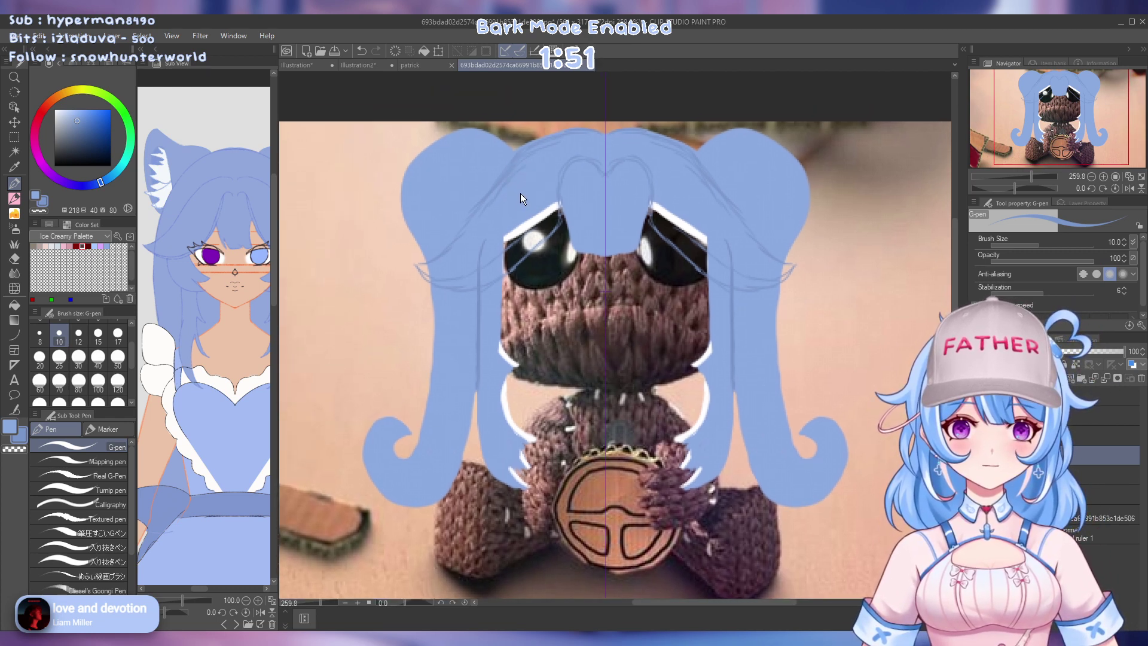
key("ctrl+z")
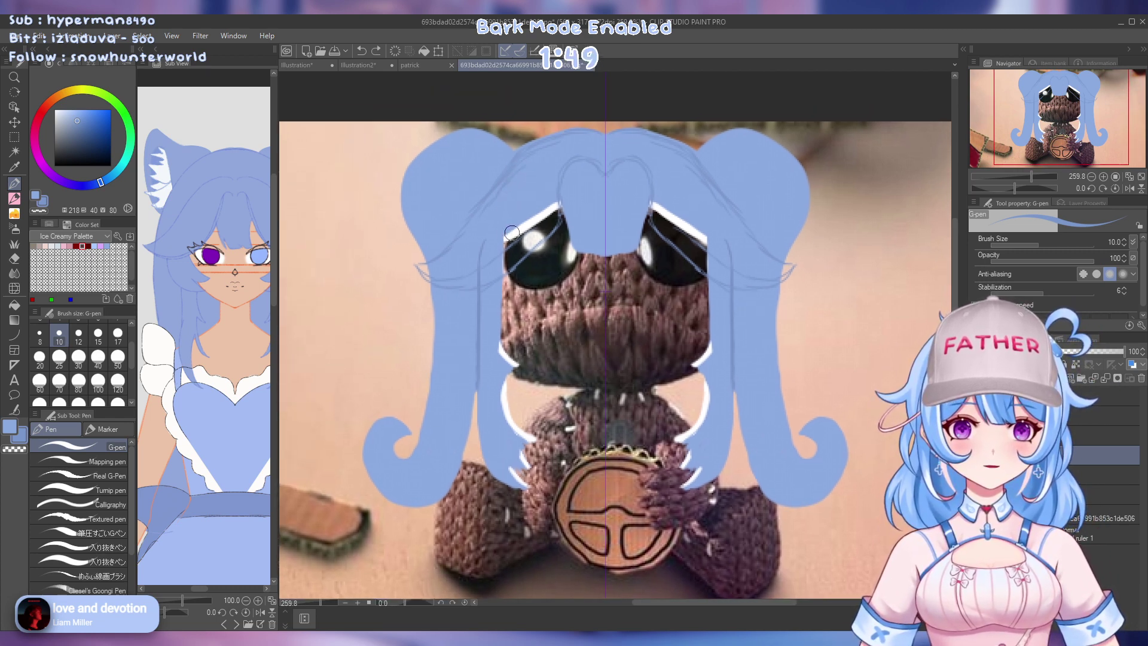
key("e")
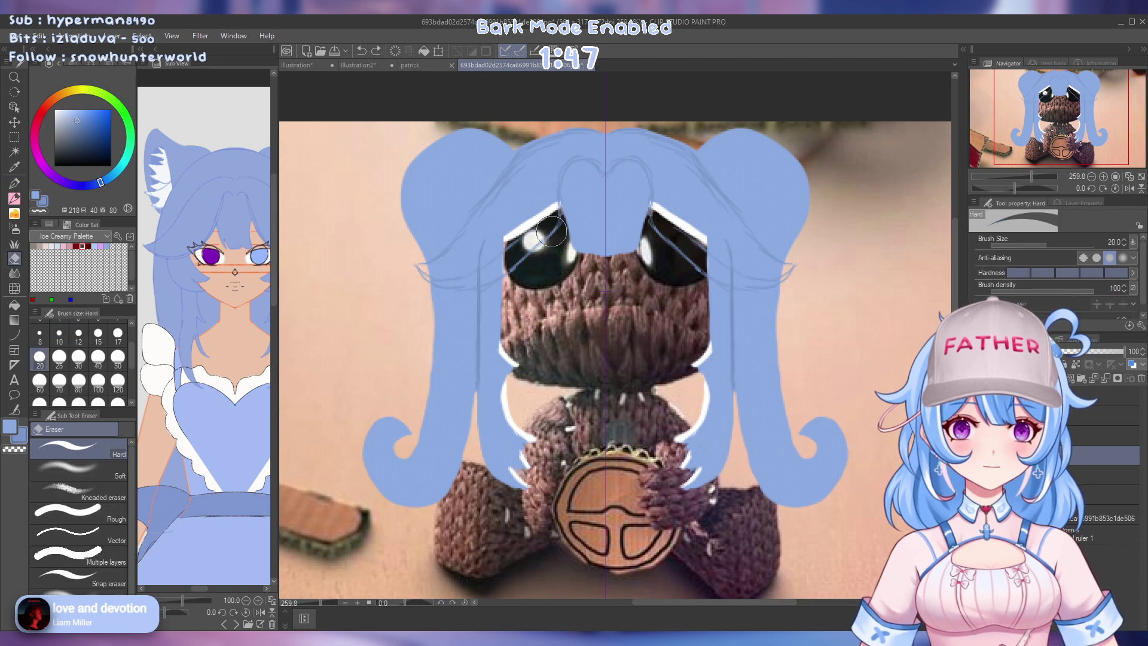
left_click_drag(550, 238, 526, 244)
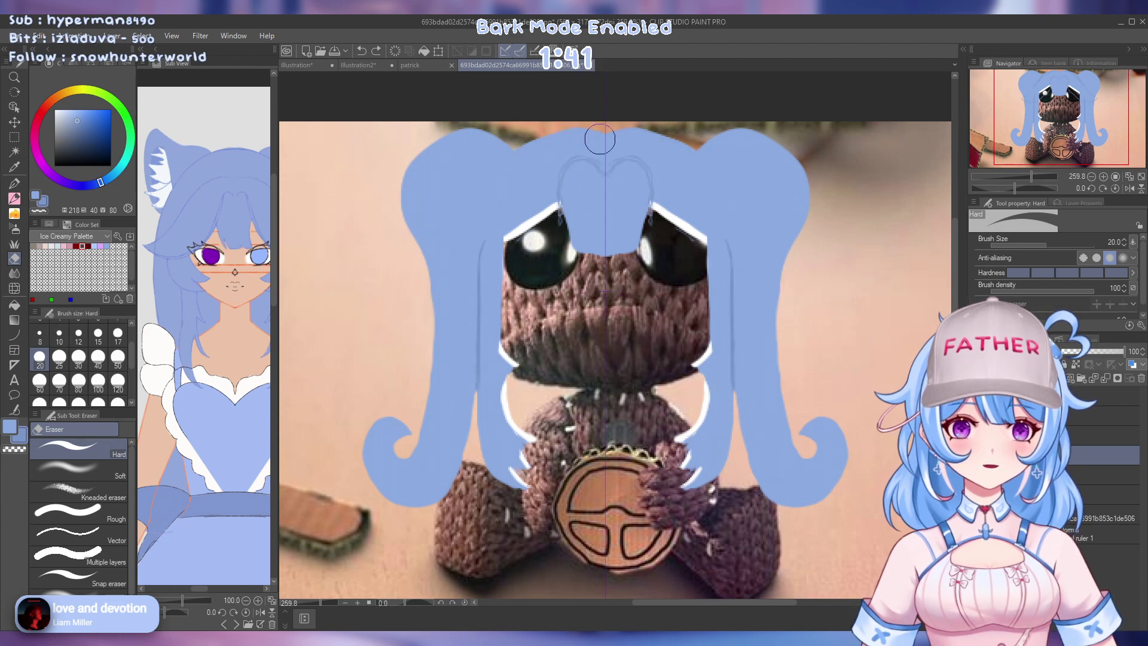
Try redrawing the side bangs as bolder G-pen curves with a lower contour toward the eyes, and erase them on both sides
left_click(14, 183)
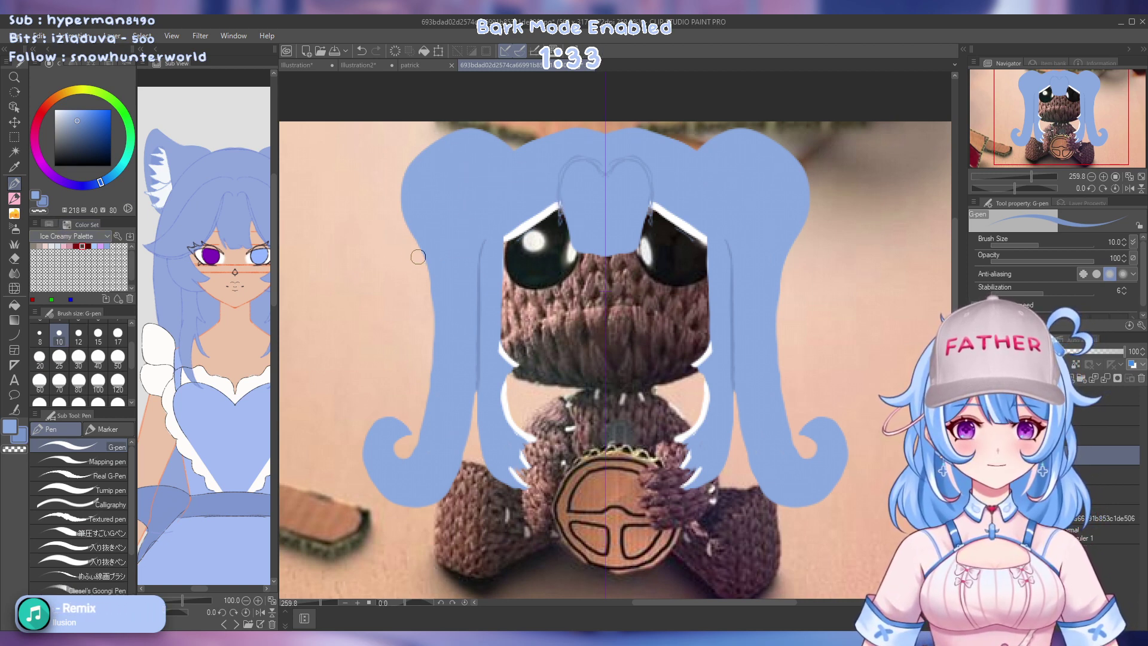
mouse_move(417, 256)
left_mouse_down()
mouse_move(462, 269)
mouse_move(451, 268)
mouse_move(548, 216)
mouse_move(416, 257)
mouse_move(454, 268)
mouse_move(530, 231)
left_mouse_up()
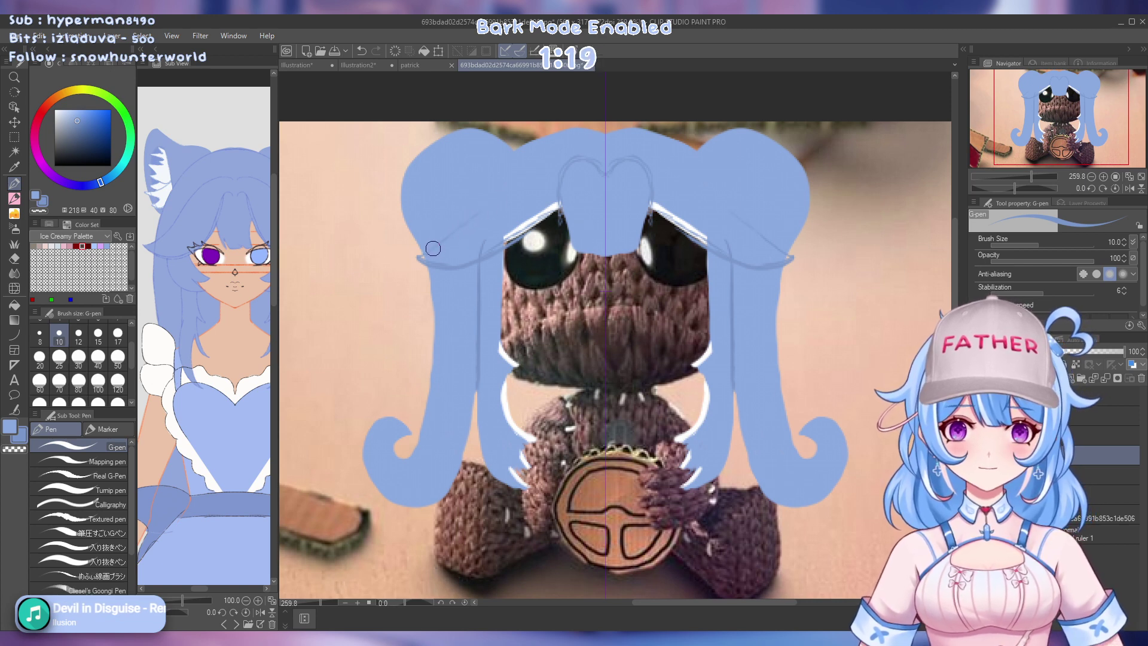
key("e")
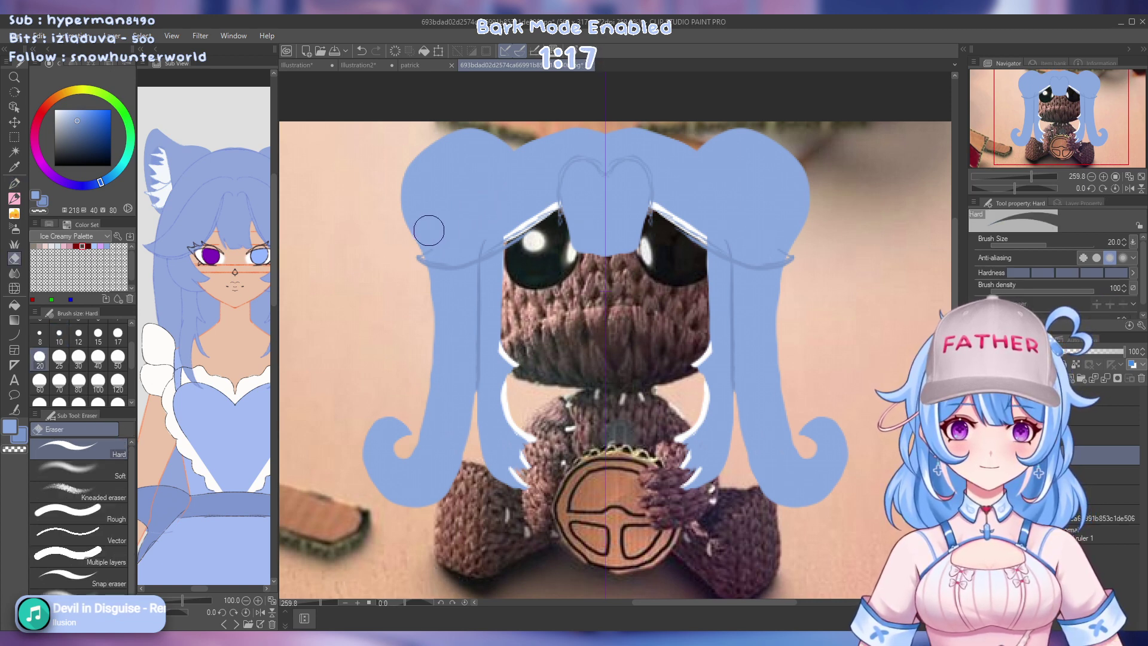
key("p")
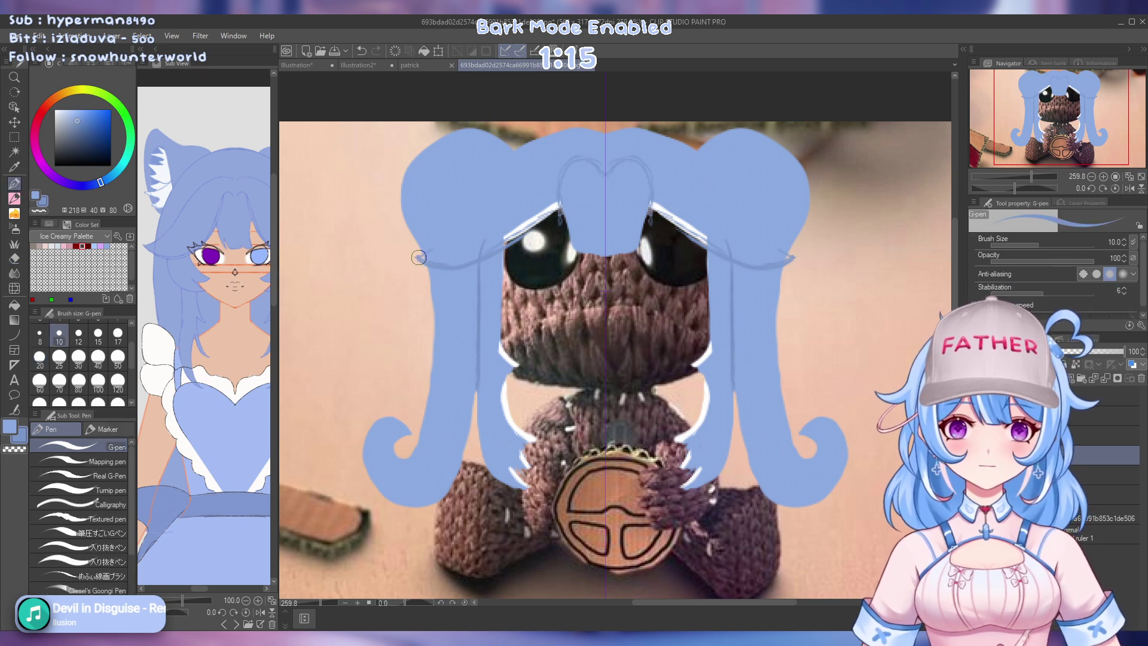
mouse_move(419, 257)
left_mouse_down()
mouse_move(467, 239)
mouse_move(503, 181)
mouse_move(589, 131)
left_mouse_up()
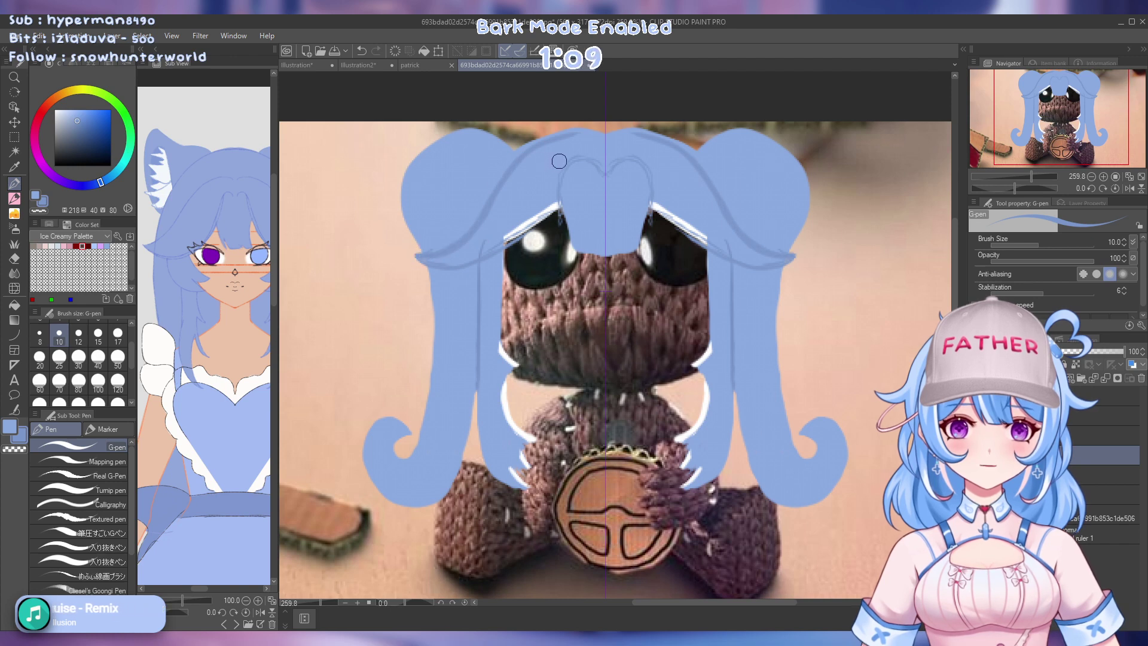
key("e")
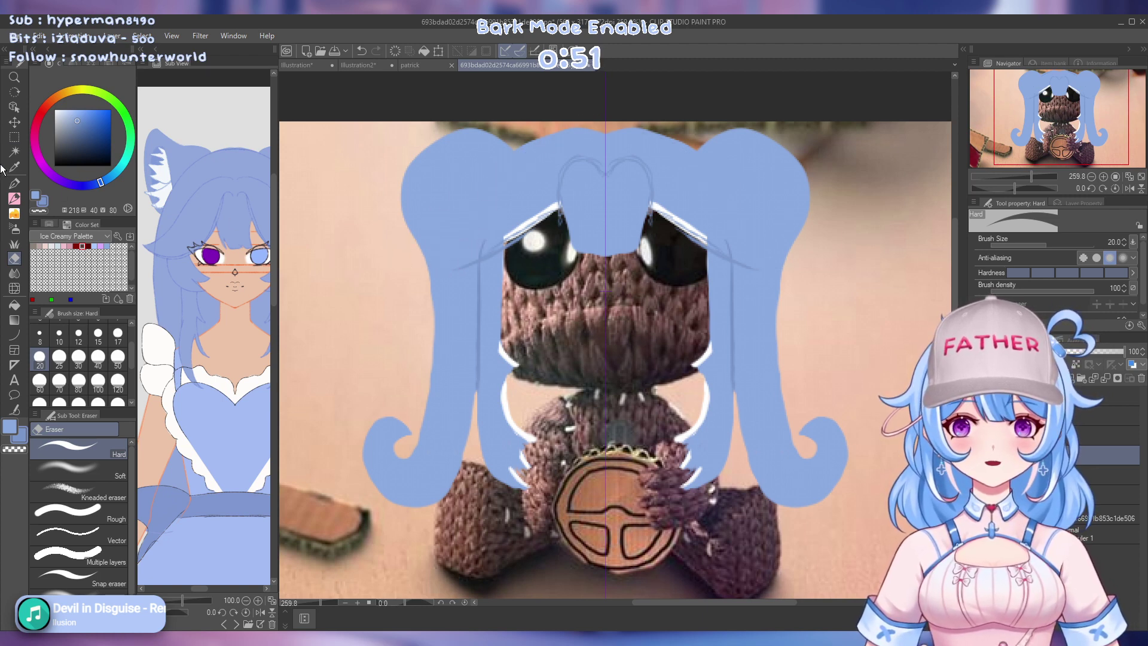
left_click(14, 183)
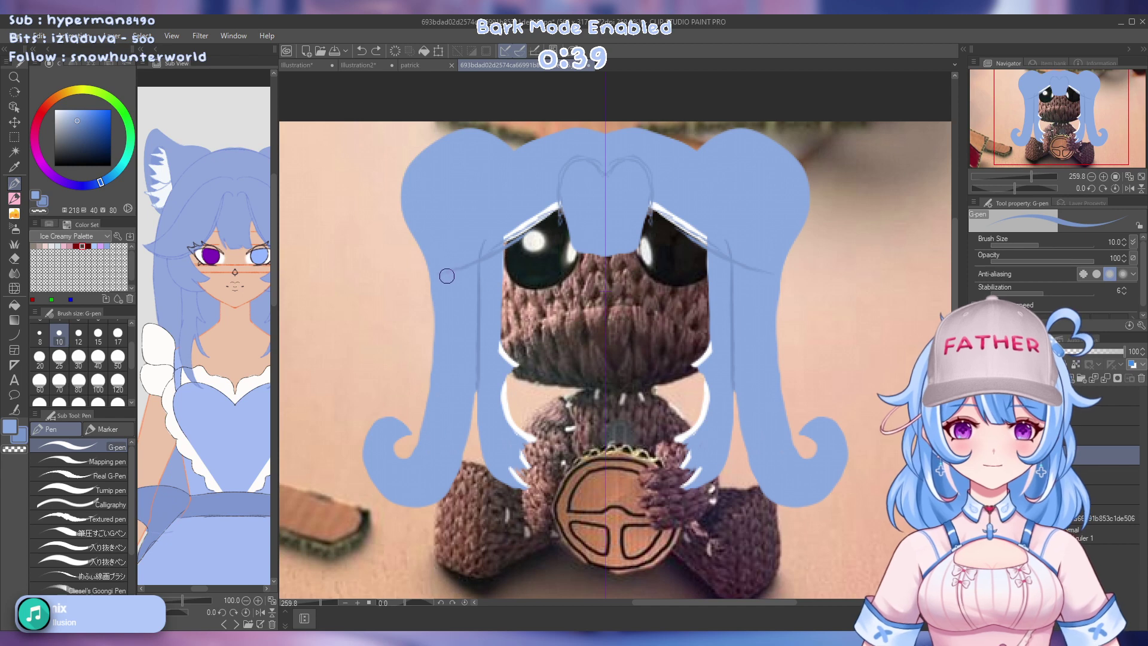
key("e")
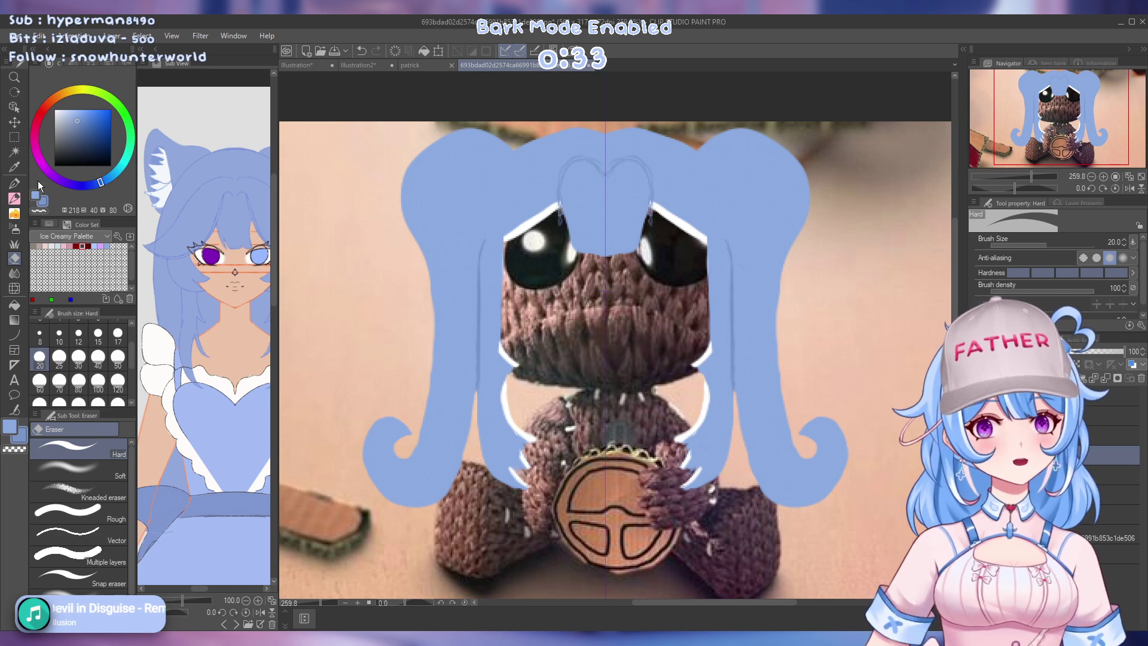
Doodle a small frowning face on each pigtail with the G-pen and undo its strokes
left_click(14, 183)
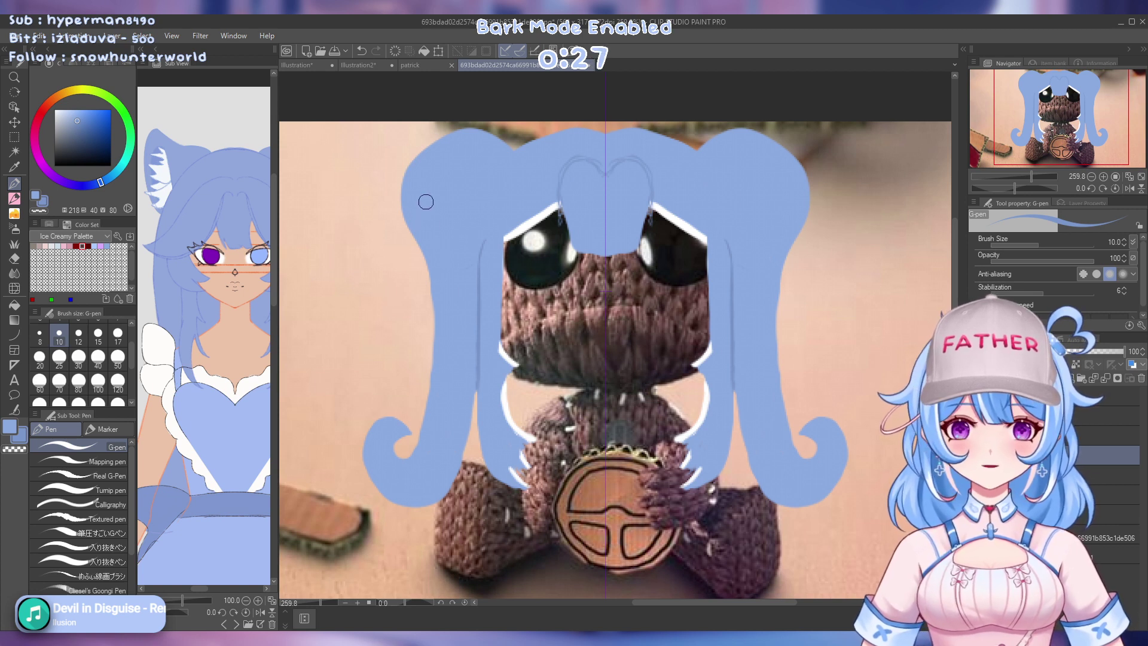
left_click_drag(425, 202, 439, 203)
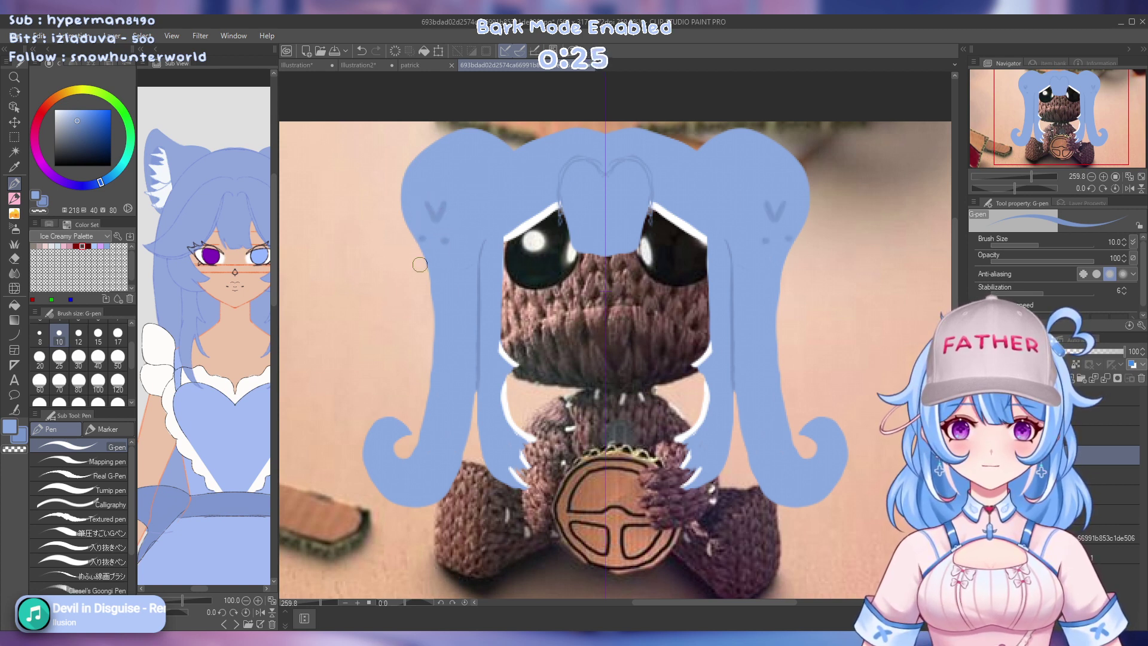
left_click_drag(415, 268, 442, 272)
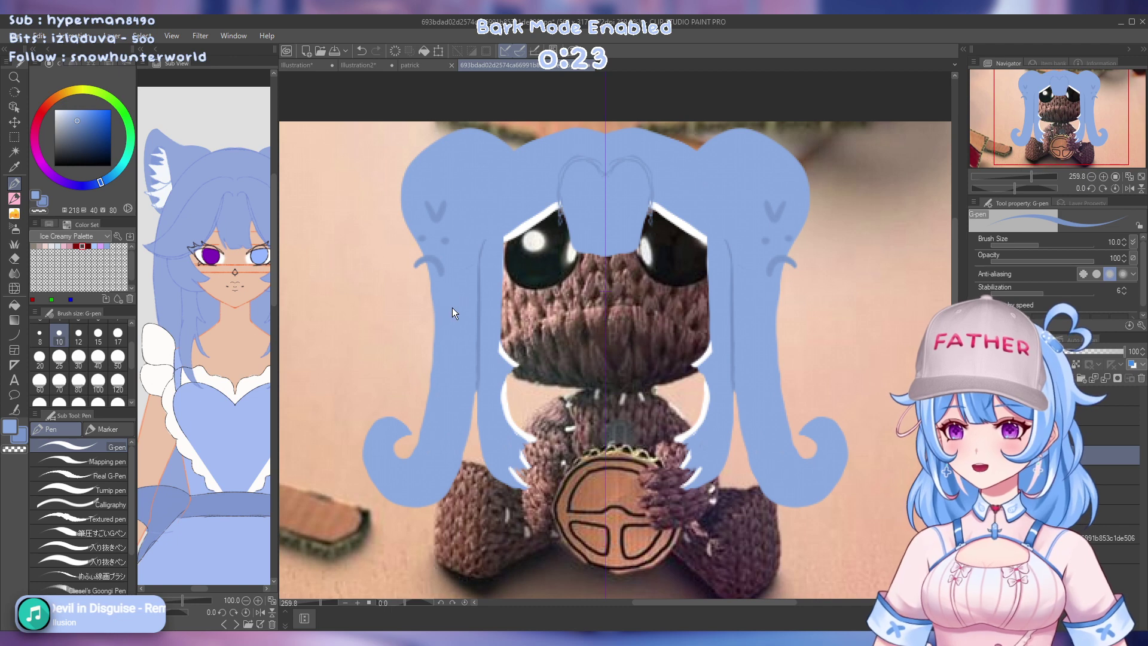
key("ctrl+z")
key("ctrl+z")
key("ctrl+z")
key("ctrl+z")
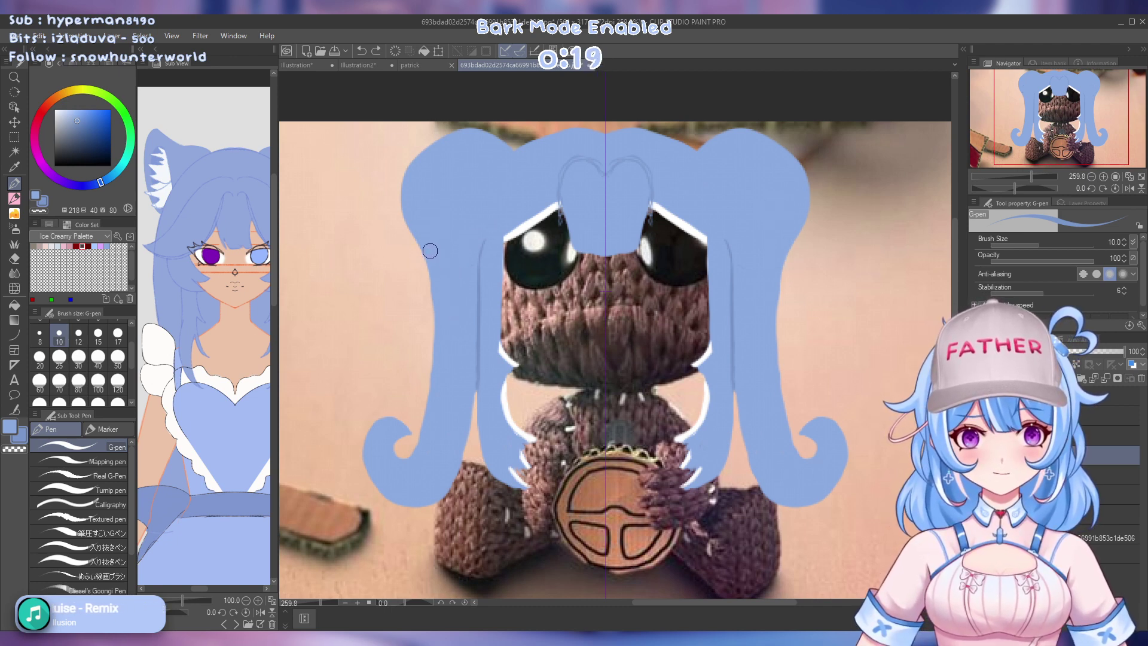
Draw the upper side-bang contour as one smooth curve from the pigtail's outer edge to the crown, undoing and repeating unsatisfactory strokes
left_click_drag(436, 256, 571, 153)
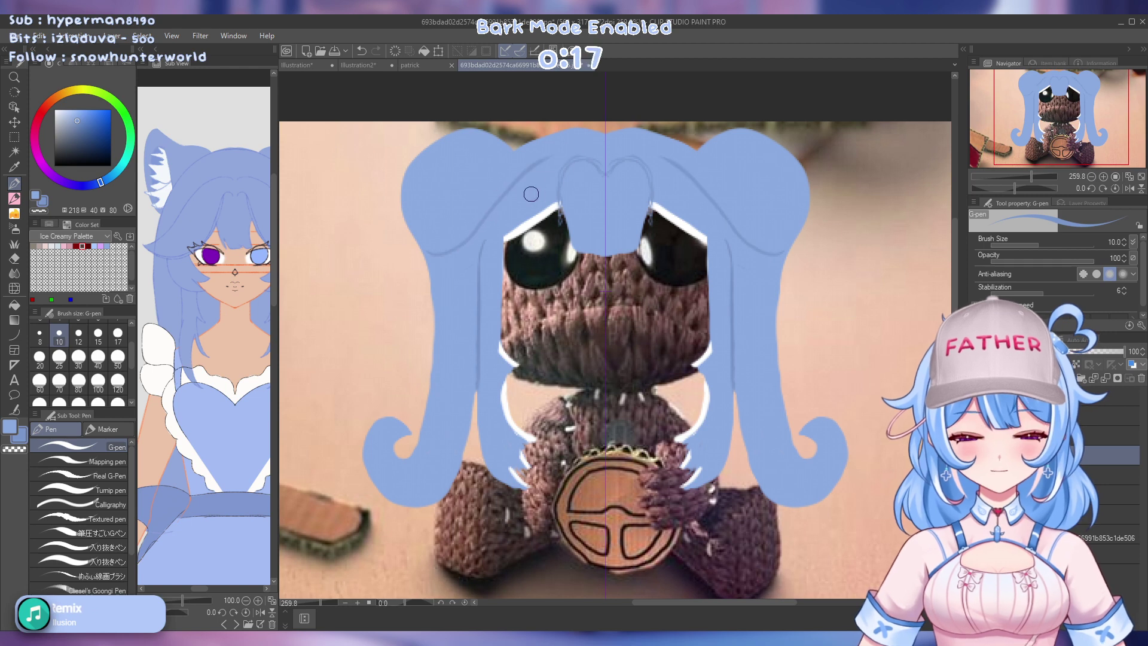
key("ctrl+z")
mouse_move(416, 253)
left_mouse_down()
mouse_move(434, 253)
mouse_move(496, 177)
mouse_move(559, 151)
left_mouse_up()
key("ctrl+z")
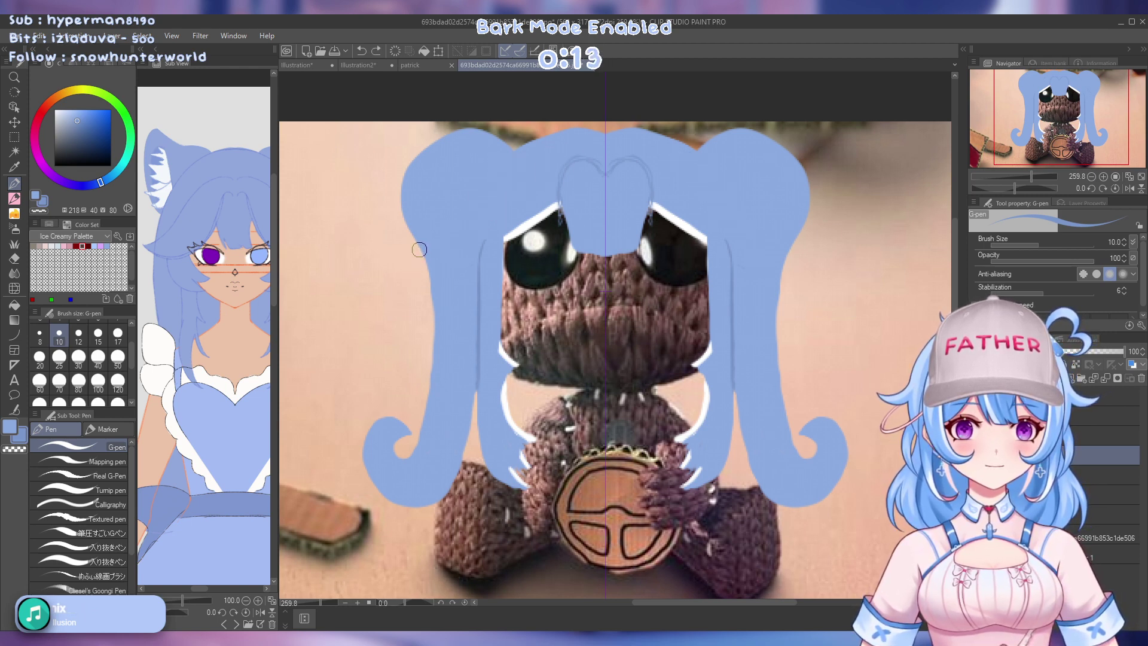
mouse_move(419, 249)
left_mouse_down()
mouse_move(501, 162)
mouse_move(562, 159)
left_mouse_up()
key("ctrl+z")
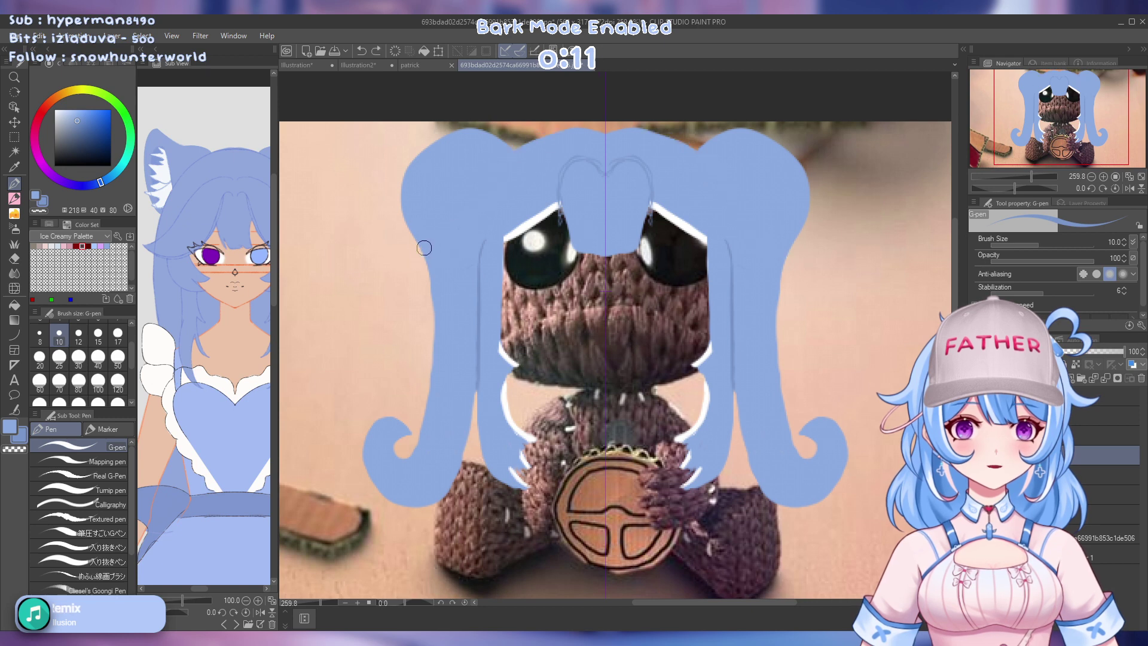
mouse_move(424, 247)
left_mouse_down()
mouse_move(452, 238)
mouse_move(553, 147)
left_mouse_up()
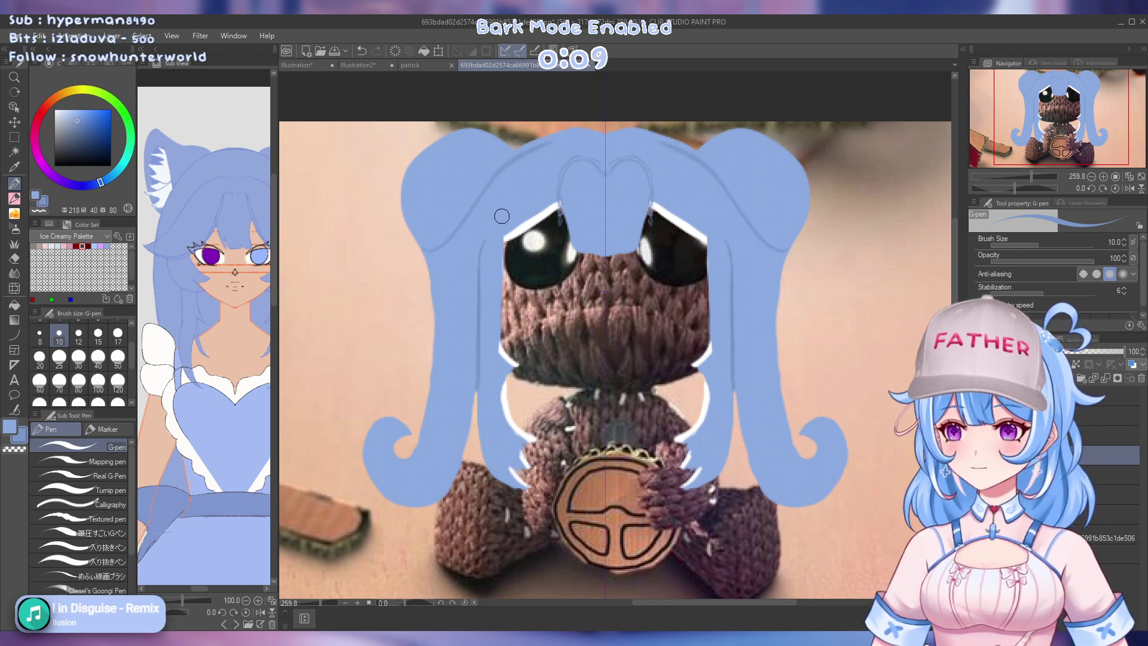
key("ctrl+z")
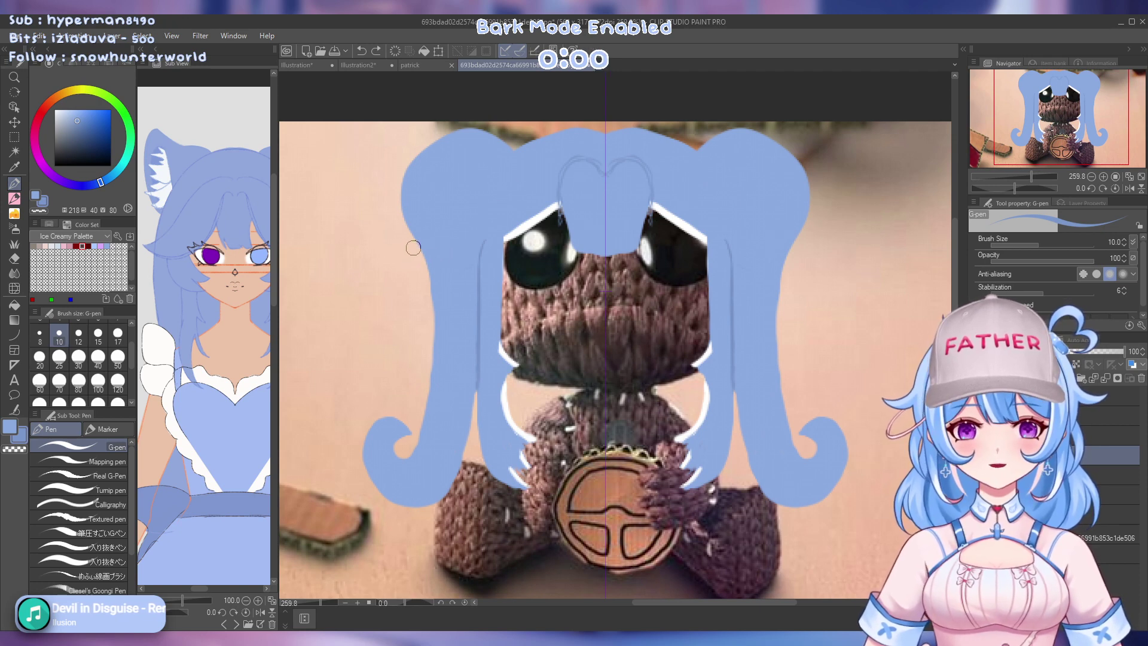
left_click_drag(414, 249, 479, 266)
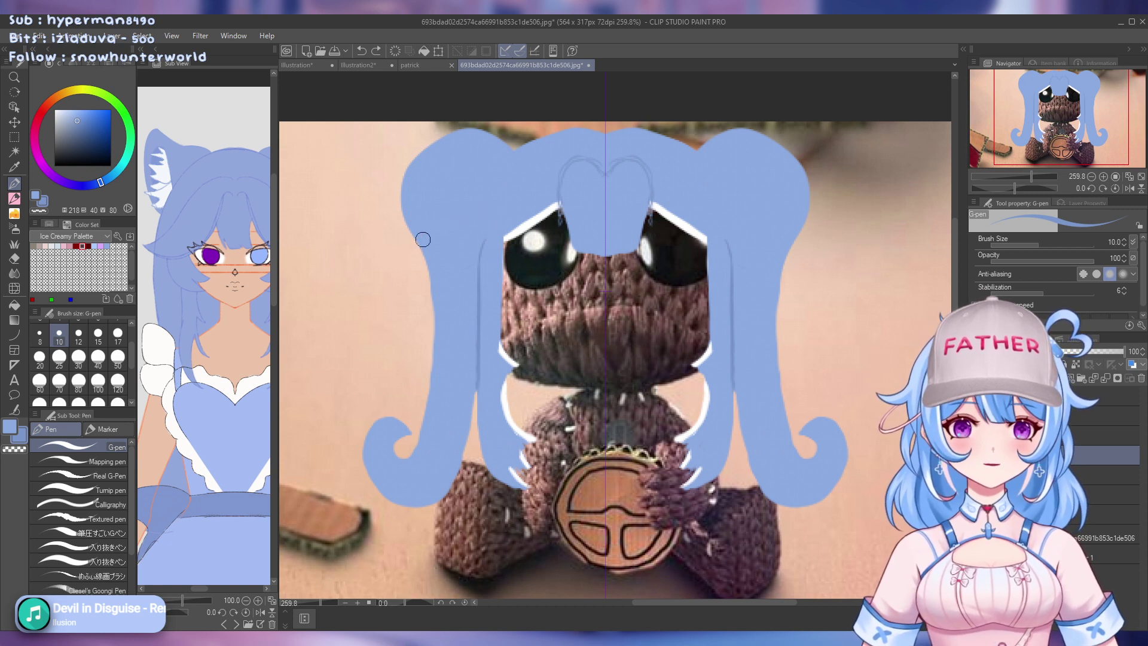
mouse_move(432, 244)
left_mouse_down()
mouse_move(502, 177)
mouse_move(559, 144)
left_mouse_up()
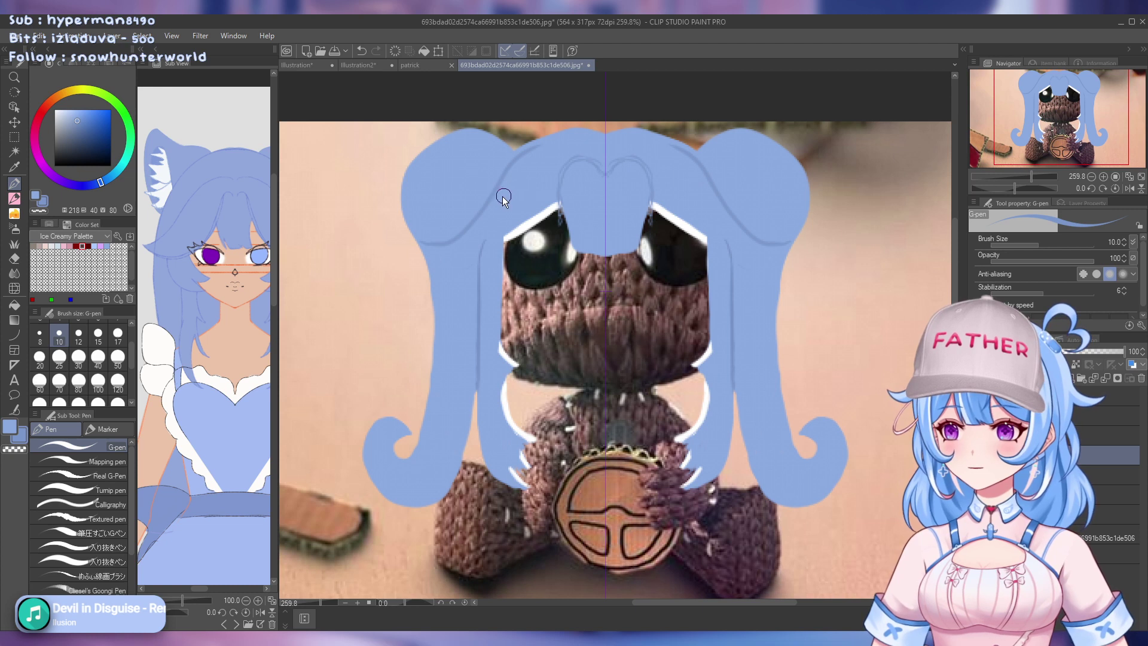
key("ctrl+z")
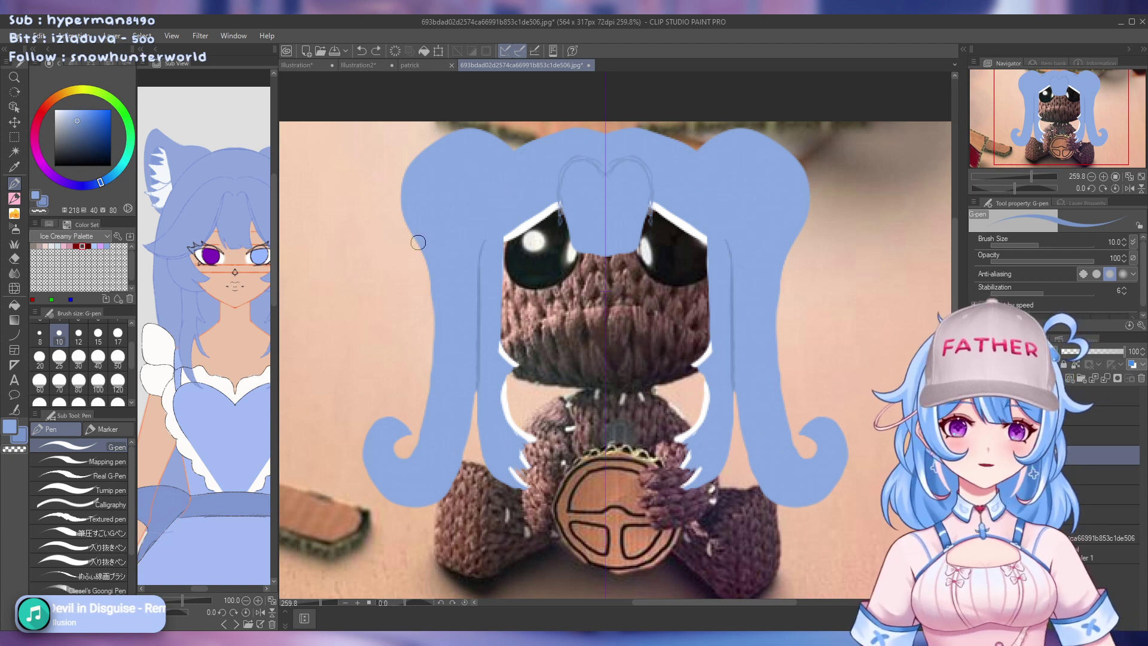
left_click_drag(425, 244, 559, 145)
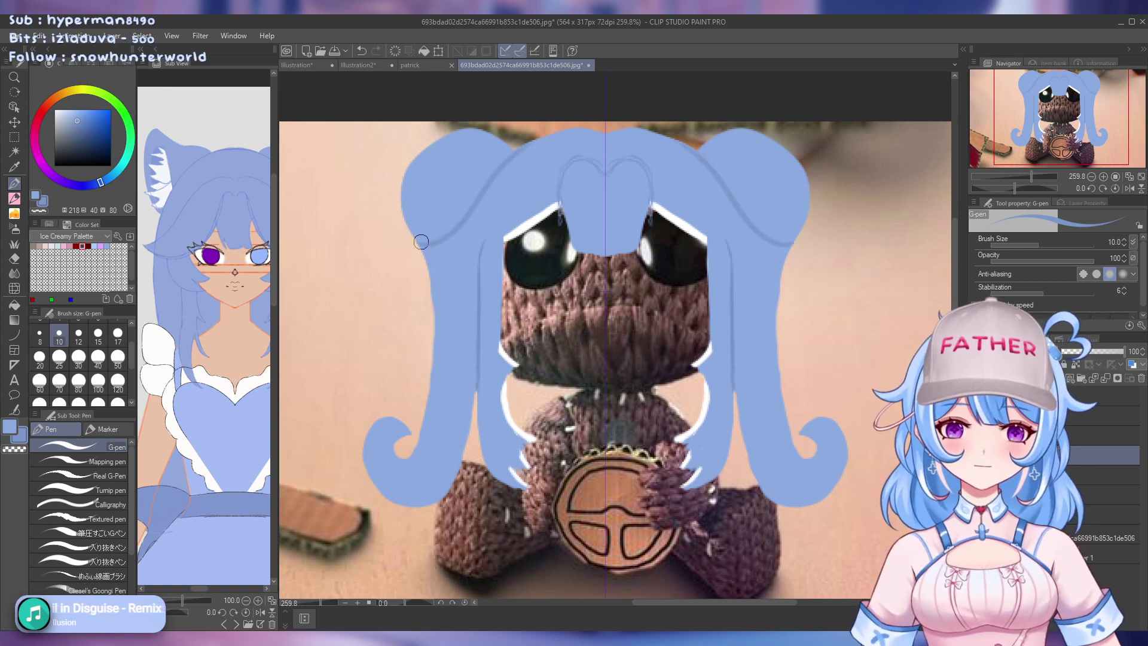
Try several lower contour strokes for the side bang, from its outer tip across the pigtail toward the eye, undoing each
mouse_move(422, 263)
left_mouse_down()
mouse_move(486, 247)
mouse_move(517, 232)
left_mouse_up()
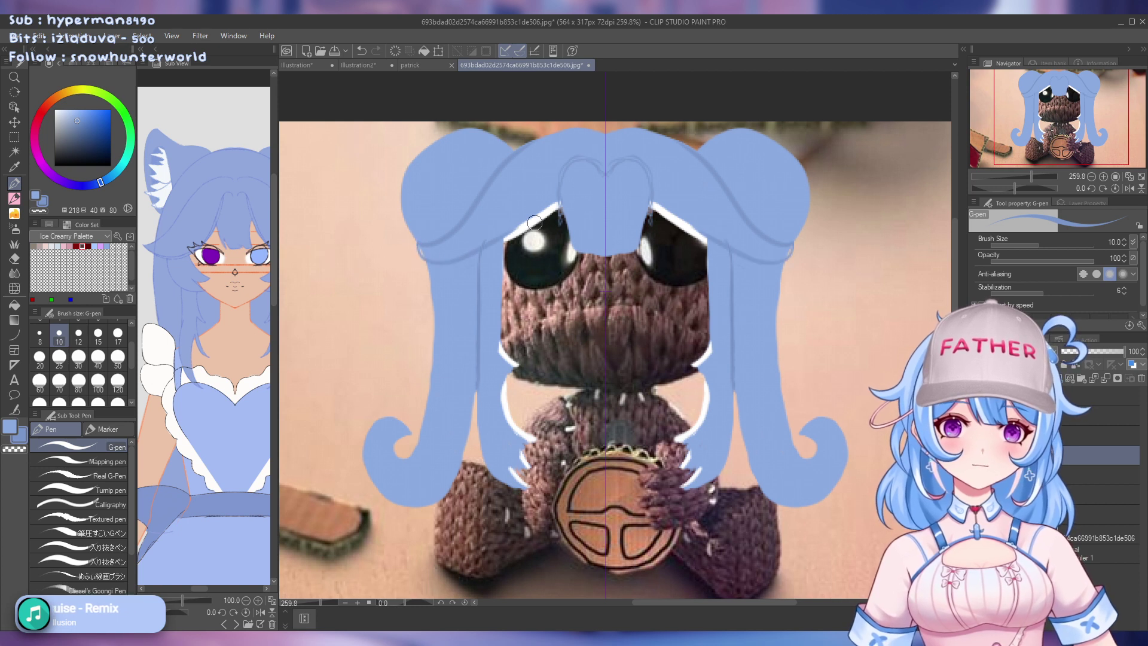
key("ctrl+z")
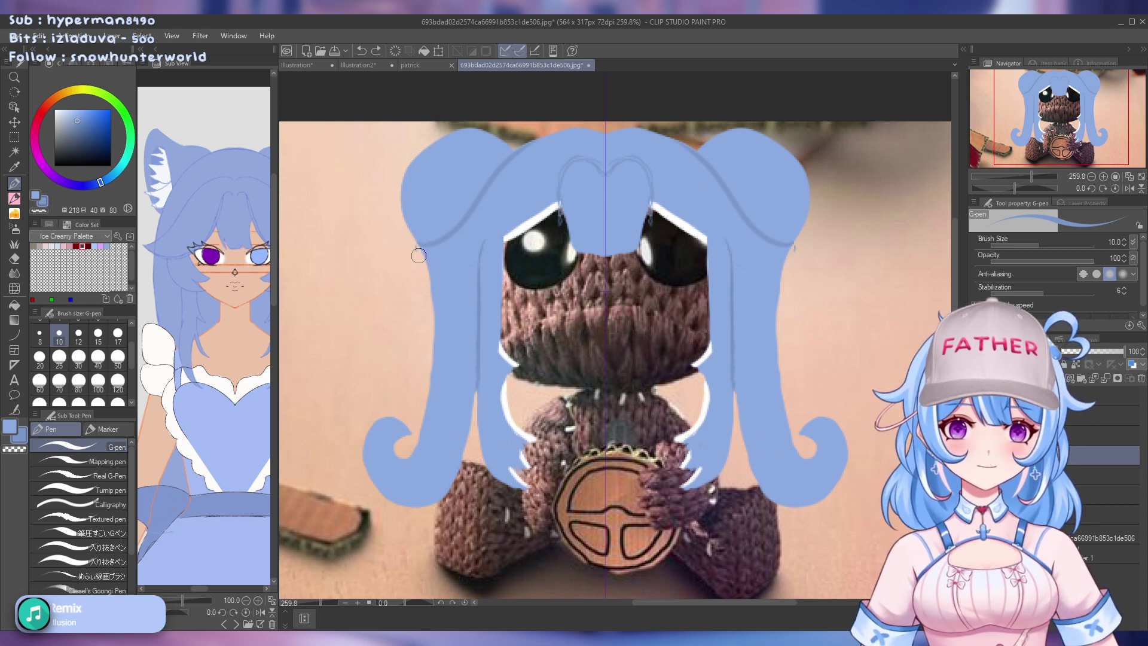
mouse_move(419, 251)
left_mouse_down()
mouse_move(430, 275)
mouse_move(460, 279)
left_mouse_up()
key("ctrl+z")
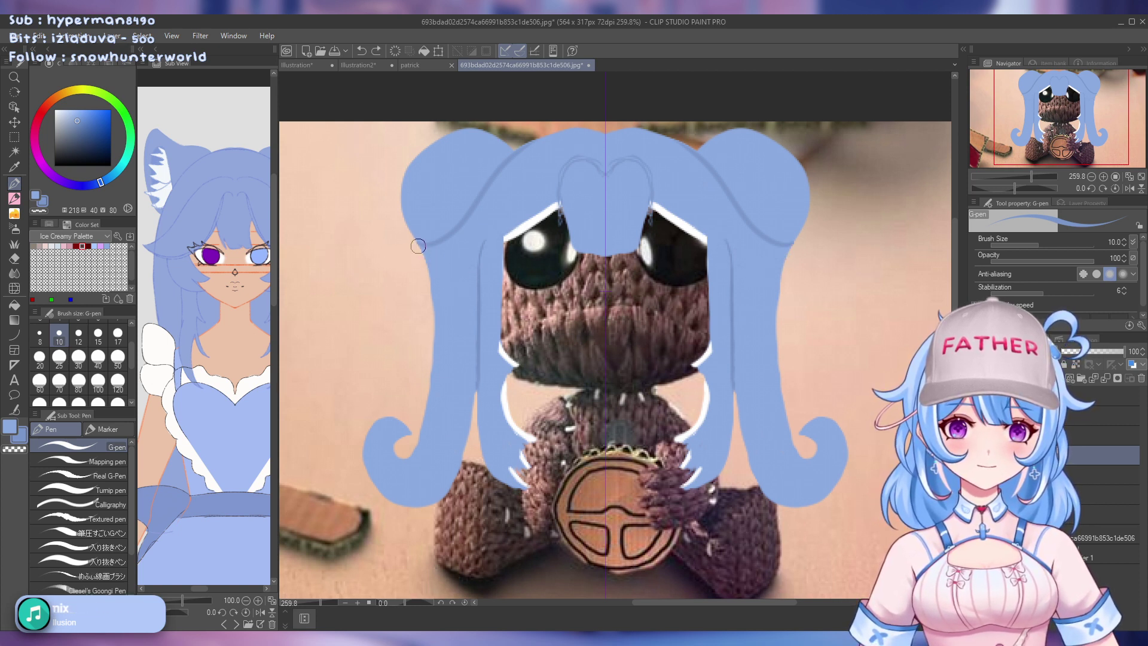
mouse_move(417, 245)
left_mouse_down()
mouse_move(457, 279)
mouse_move(511, 258)
mouse_move(556, 219)
left_mouse_up()
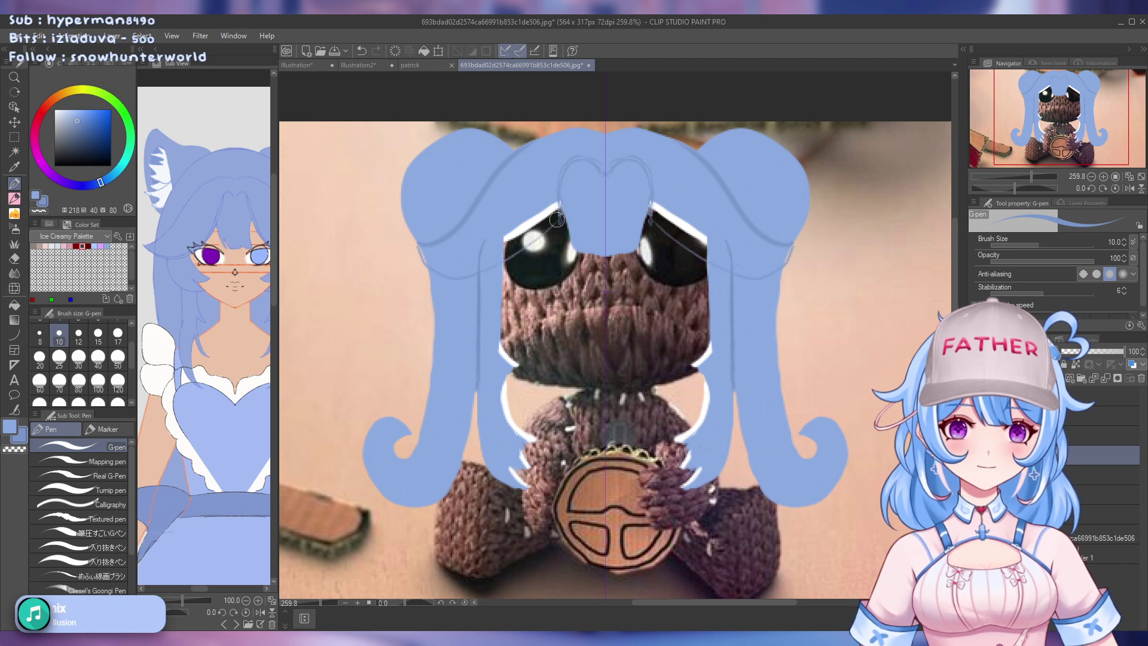
key("ctrl+z")
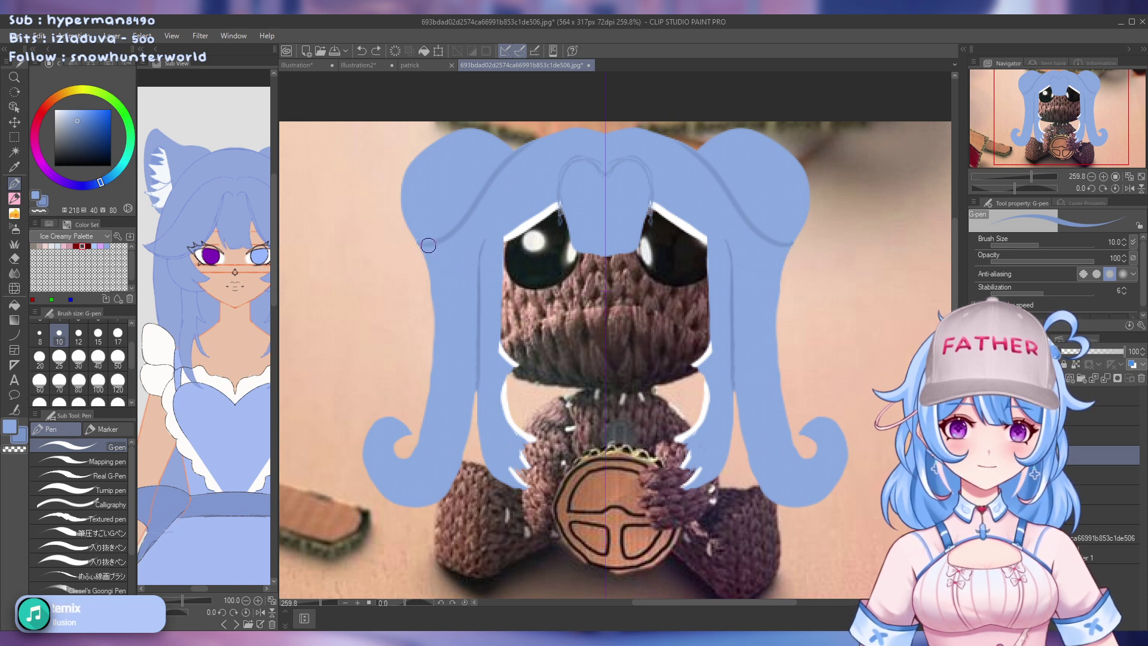
Retry the side bang's lower contour with freehand G-pen strokes toward the inner eye, and undo them together with the upper contour
mouse_move(428, 245)
left_mouse_down()
mouse_move(404, 236)
mouse_move(414, 262)
mouse_move(439, 274)
mouse_move(518, 239)
left_mouse_up()
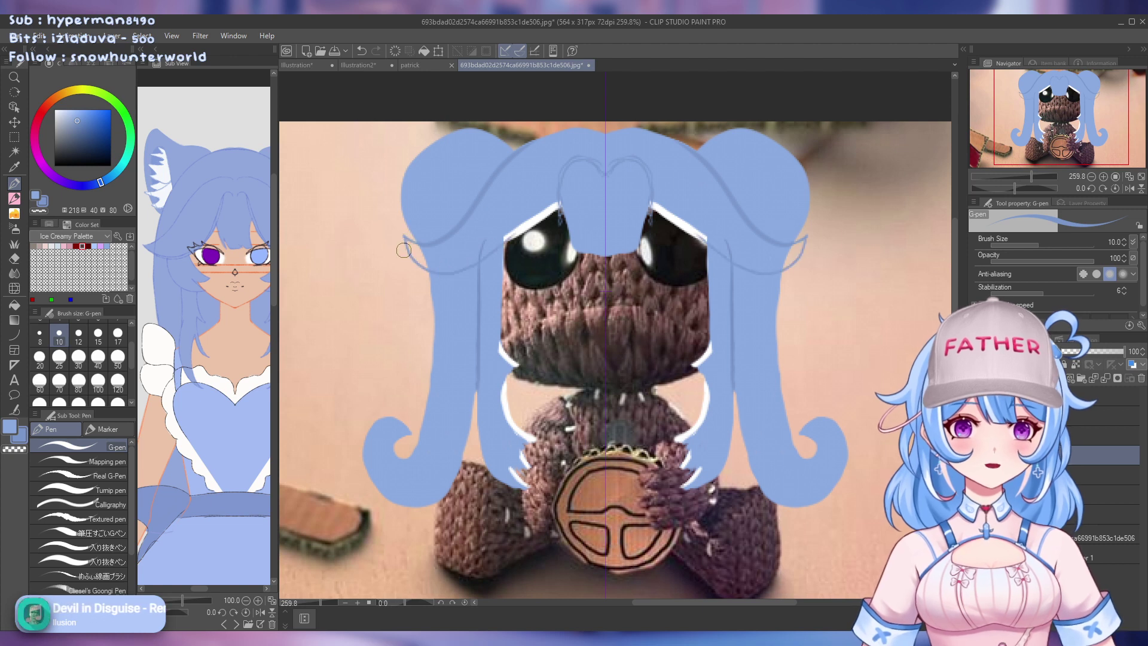
key("ctrl+z")
mouse_move(404, 239)
left_mouse_down()
mouse_move(419, 264)
mouse_move(474, 270)
mouse_move(558, 221)
left_mouse_up()
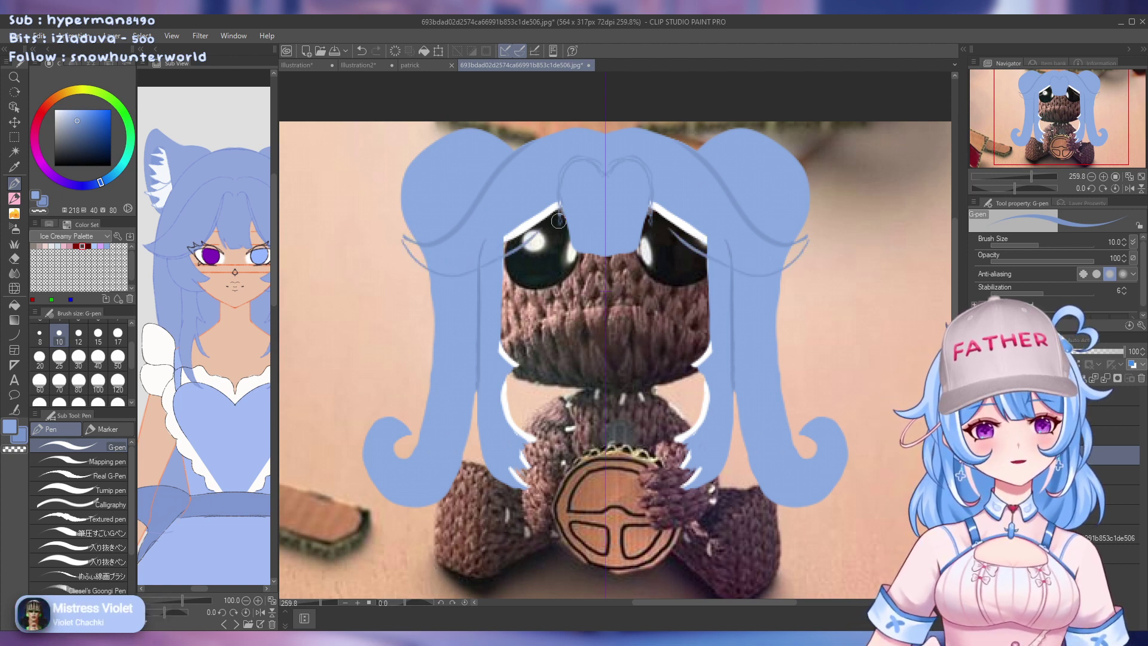
key("ctrl+z")
mouse_move(401, 236)
left_mouse_down()
mouse_move(423, 263)
mouse_move(546, 251)
mouse_move(574, 222)
left_mouse_up()
key("ctrl+z")
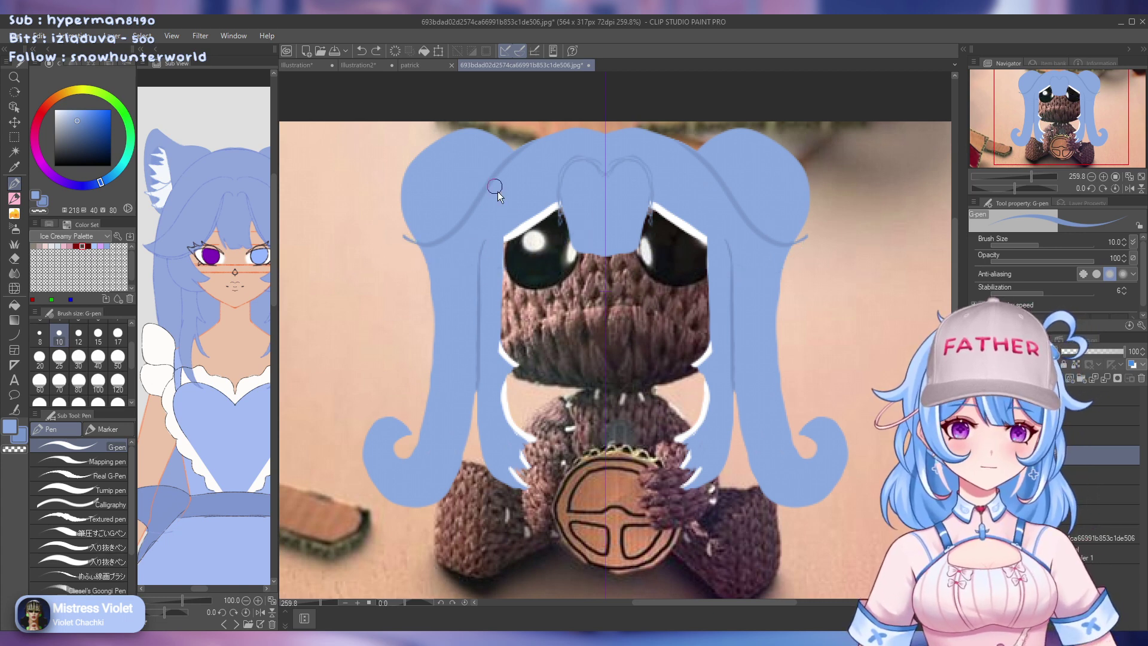
key("ctrl+z")
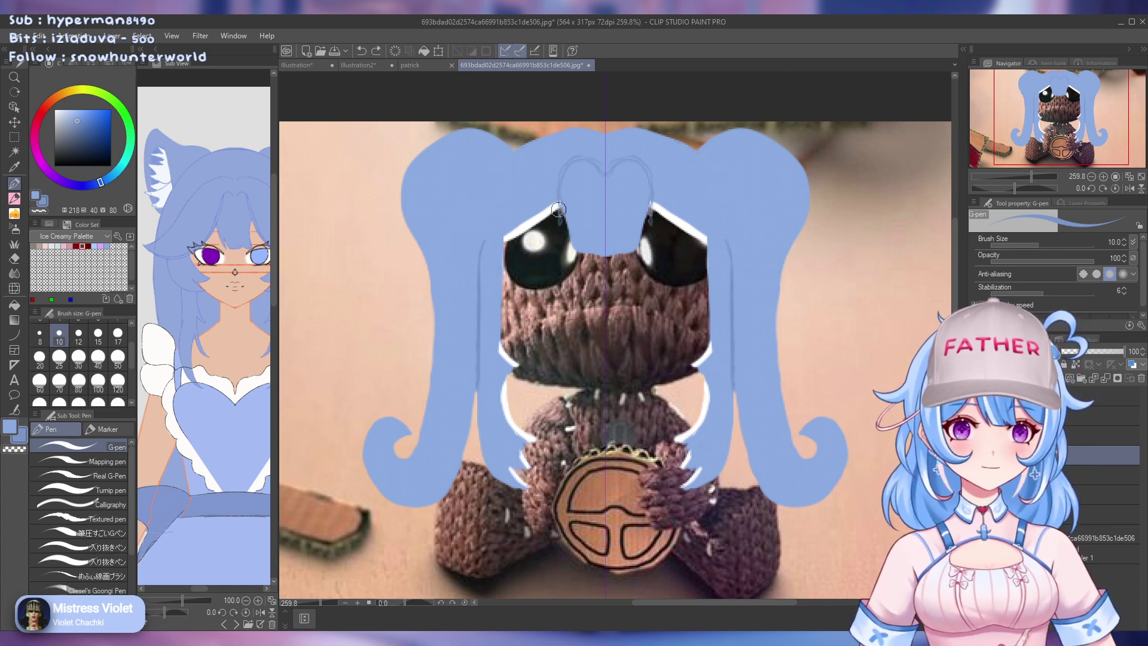
mouse_move(554, 214)
left_mouse_down()
mouse_move(518, 242)
mouse_move(433, 267)
left_mouse_up()
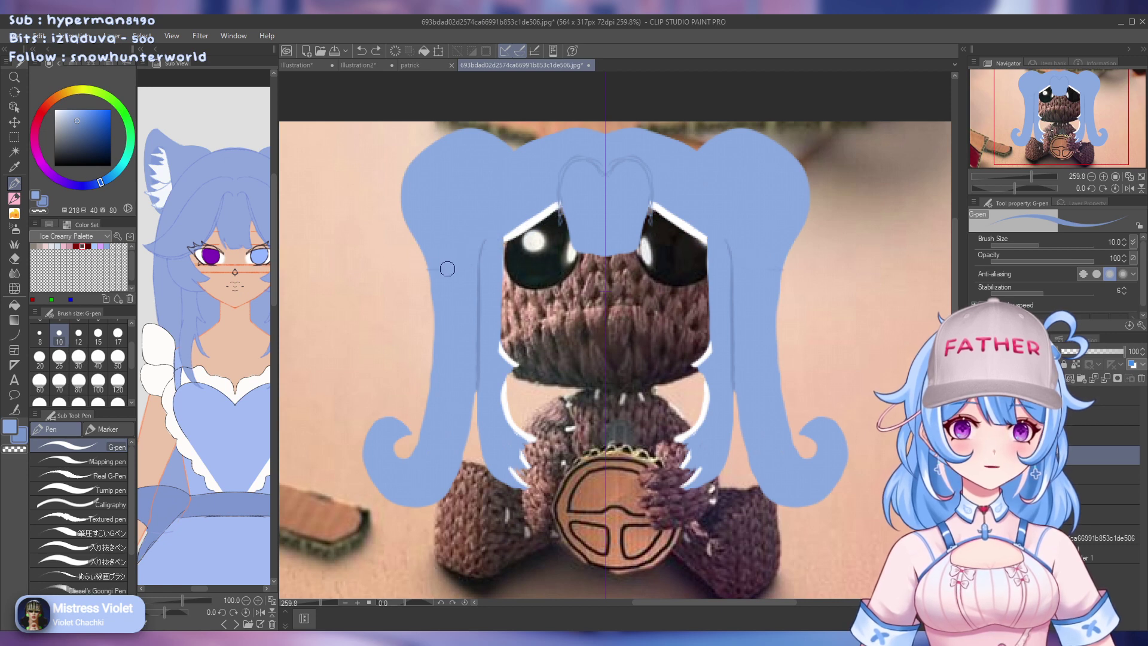
Draw the side bang's lower contour with the Curve tool at size 4, sagging from the inner eye corner to a tip outside the pigtail
left_click(14, 334)
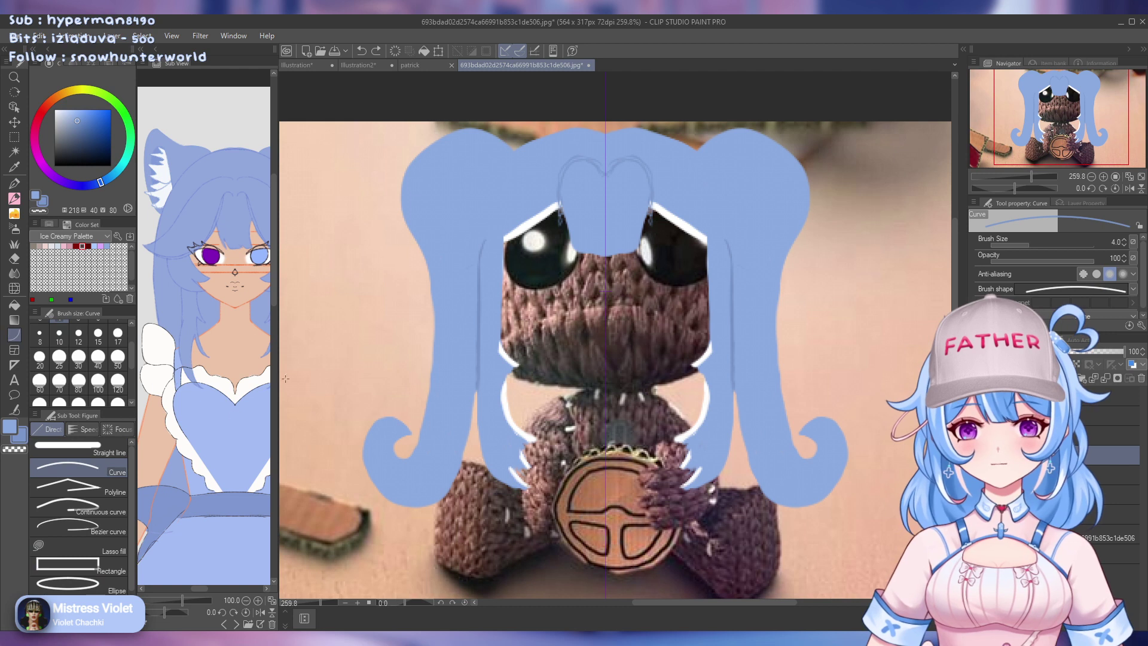
left_click_drag(560, 209, 393, 256)
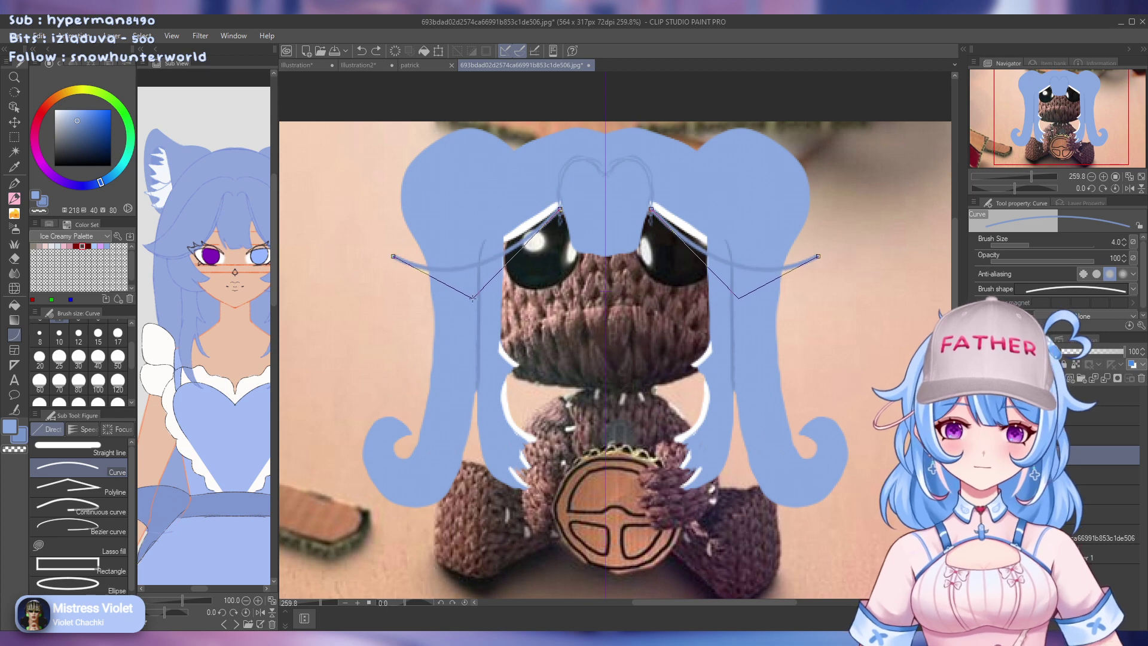
left_click(471, 311)
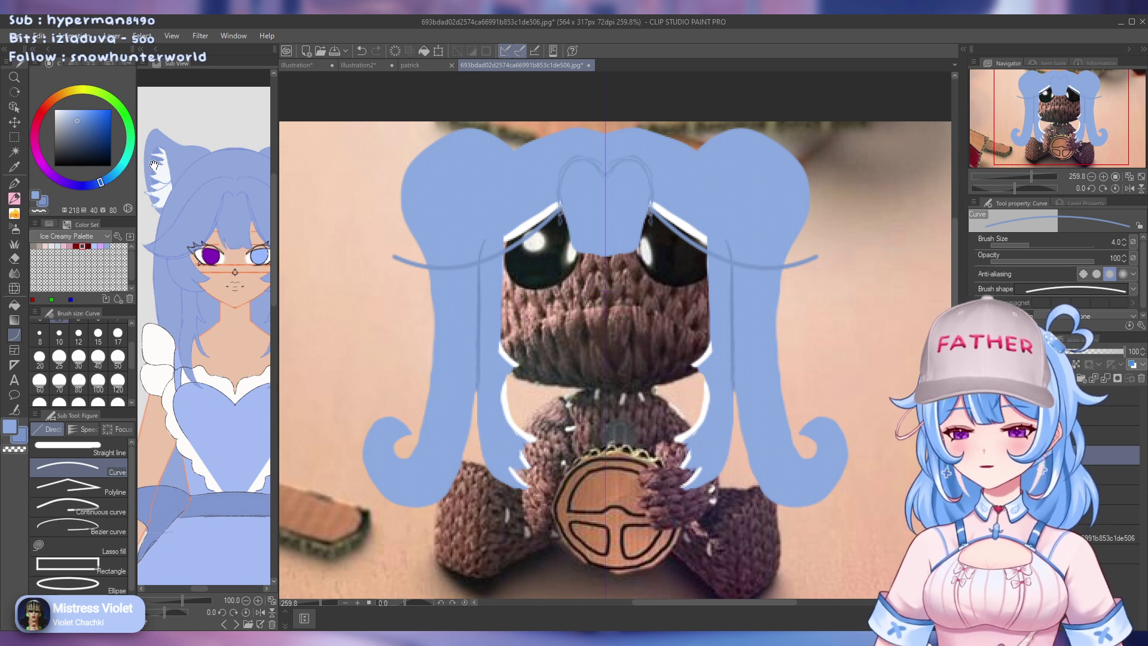
Try short G-pen strokes starting the upper side-bang contour at the outer tip, undoing each
left_click(20, 185)
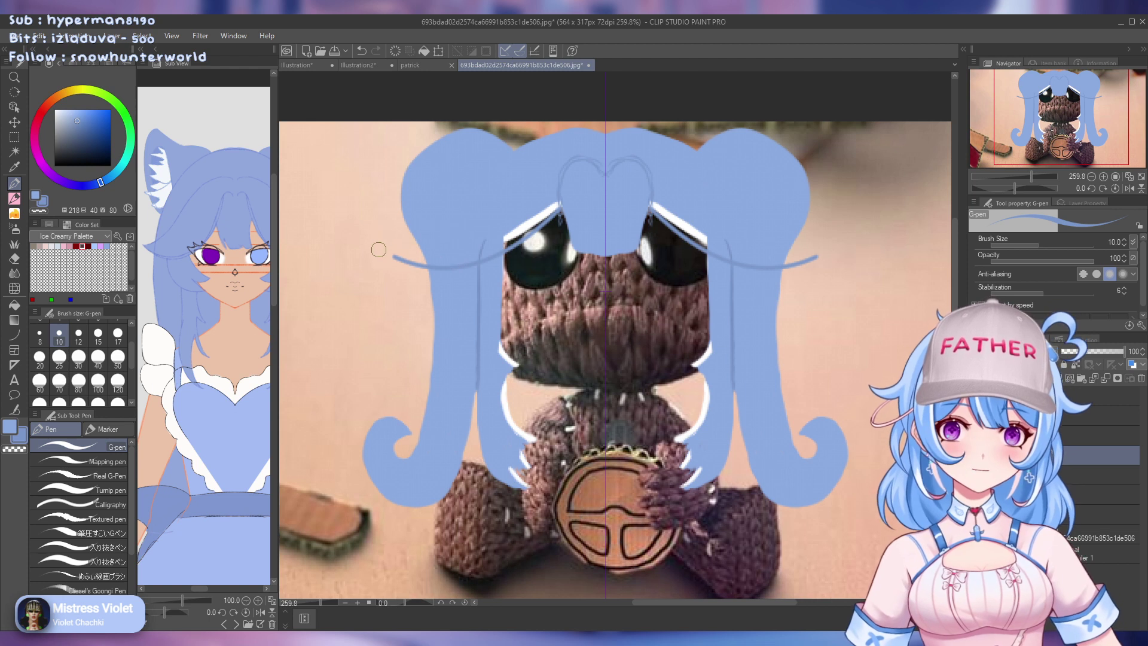
left_click_drag(395, 257, 420, 248)
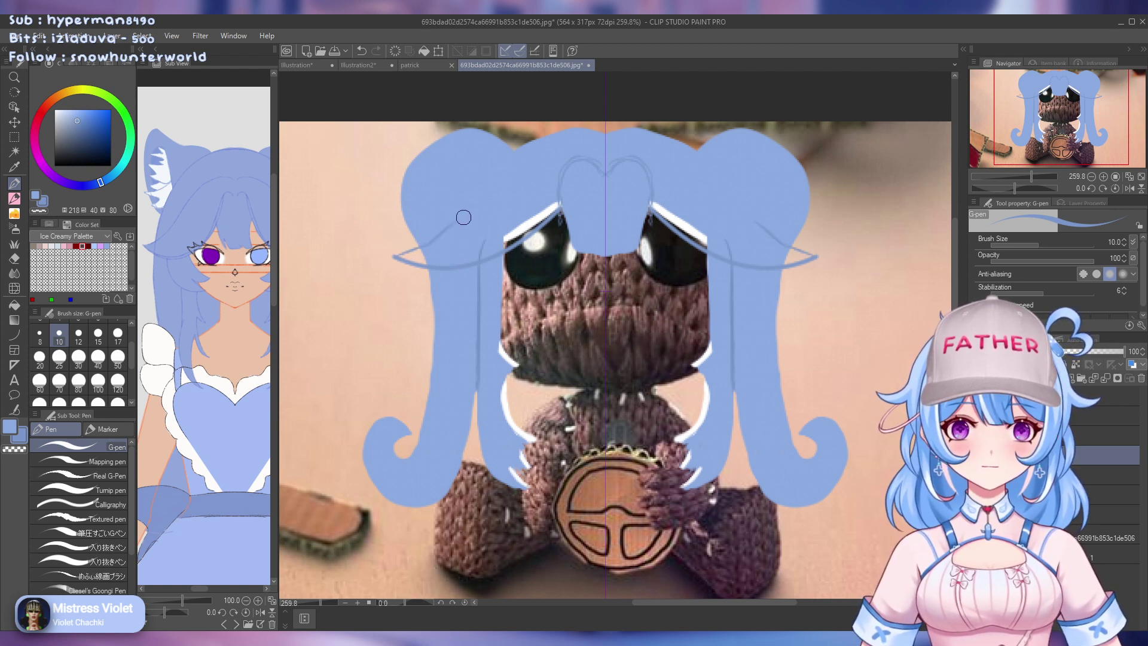
key("ctrl+z")
key("ctrl+z")
left_click_drag(395, 255, 428, 246)
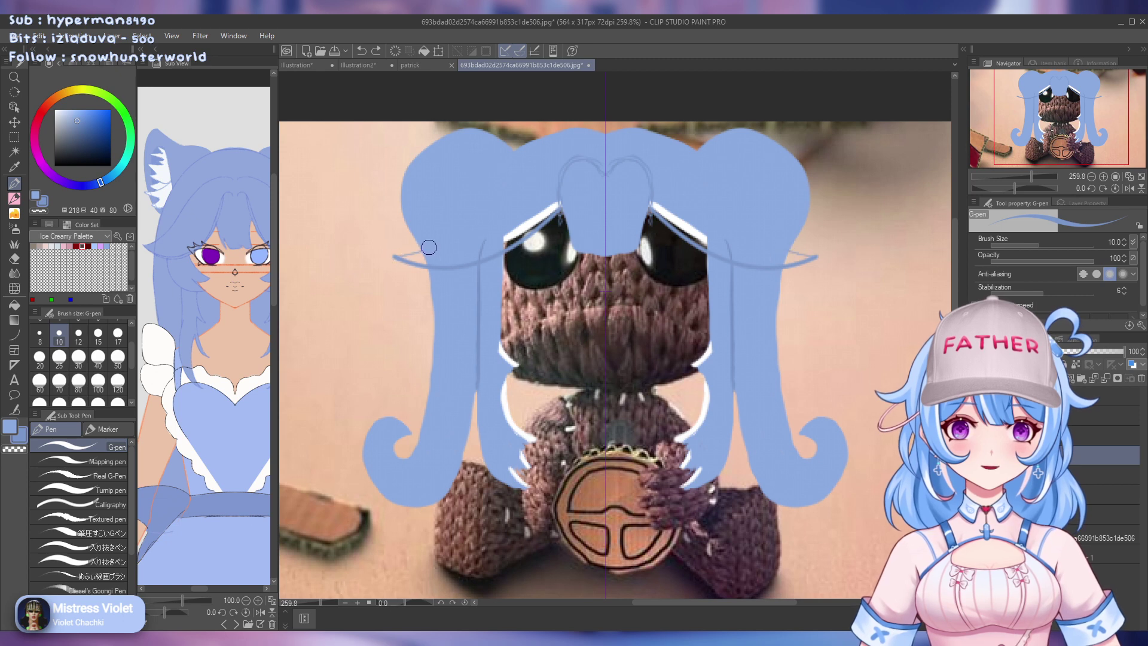
key("ctrl+z")
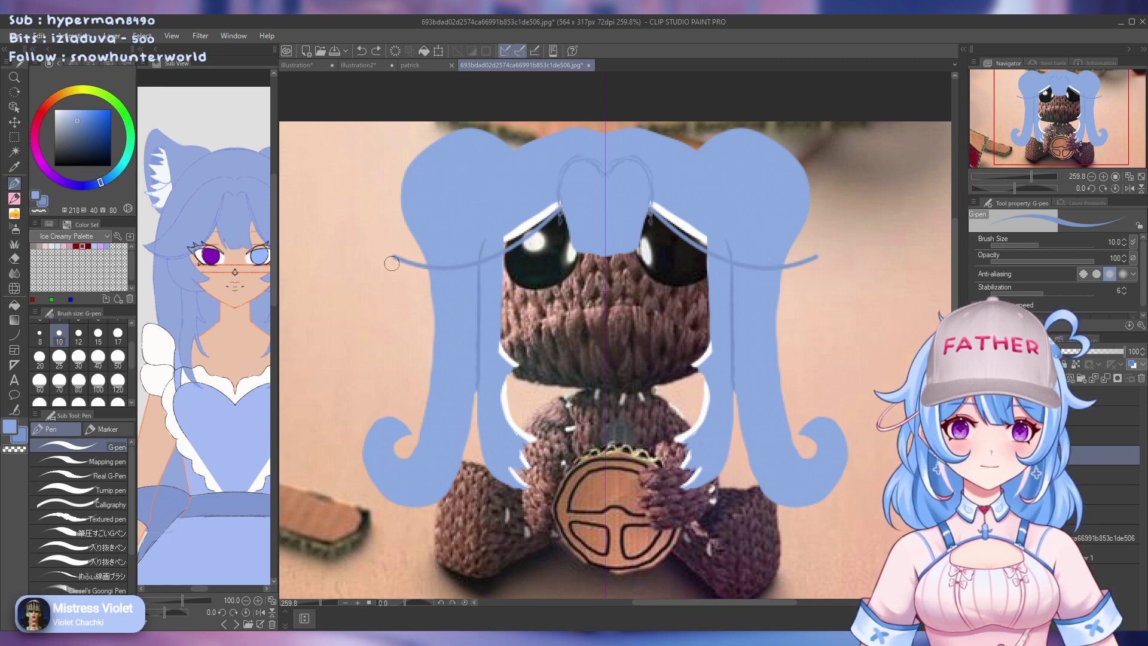
Try drawing the full upper side-bang contour from the outer tip to the crown with single G-pen strokes, undoing every attempt
left_click_drag(394, 253, 577, 144)
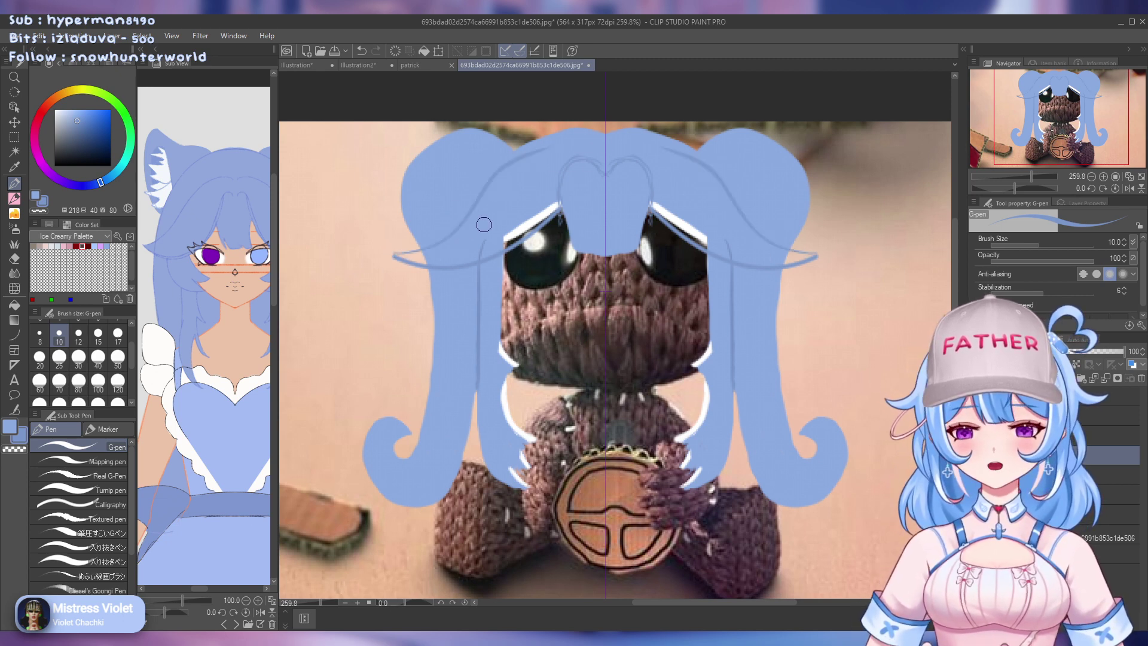
key("ctrl+z")
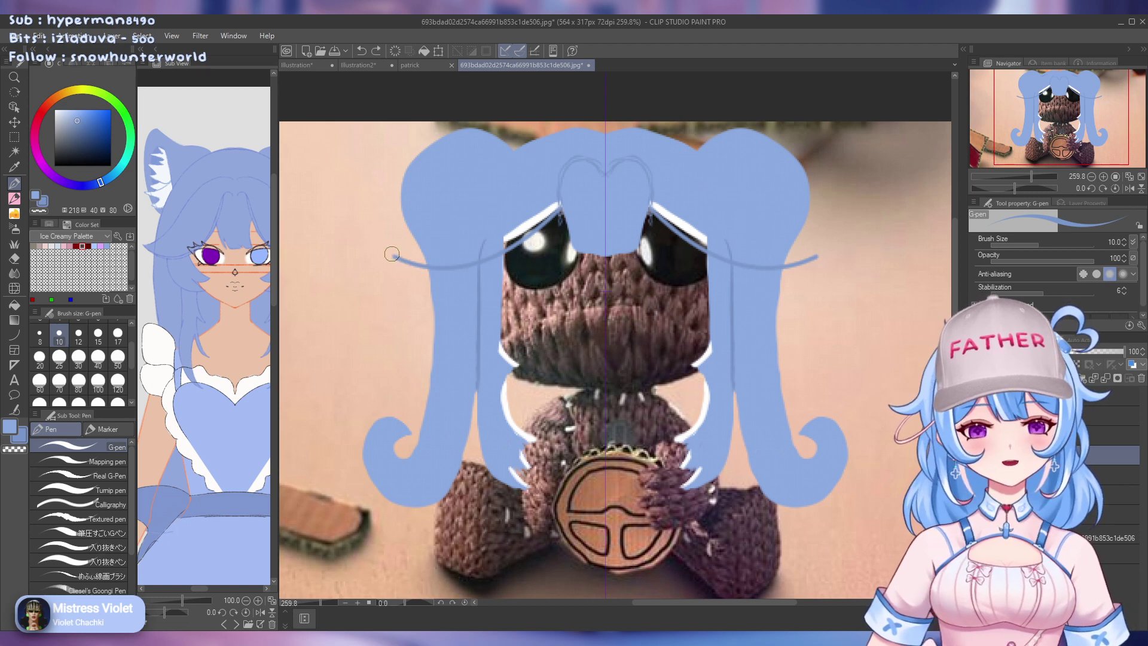
mouse_move(394, 257)
left_mouse_down()
mouse_move(436, 238)
mouse_move(530, 146)
mouse_move(568, 141)
left_mouse_up()
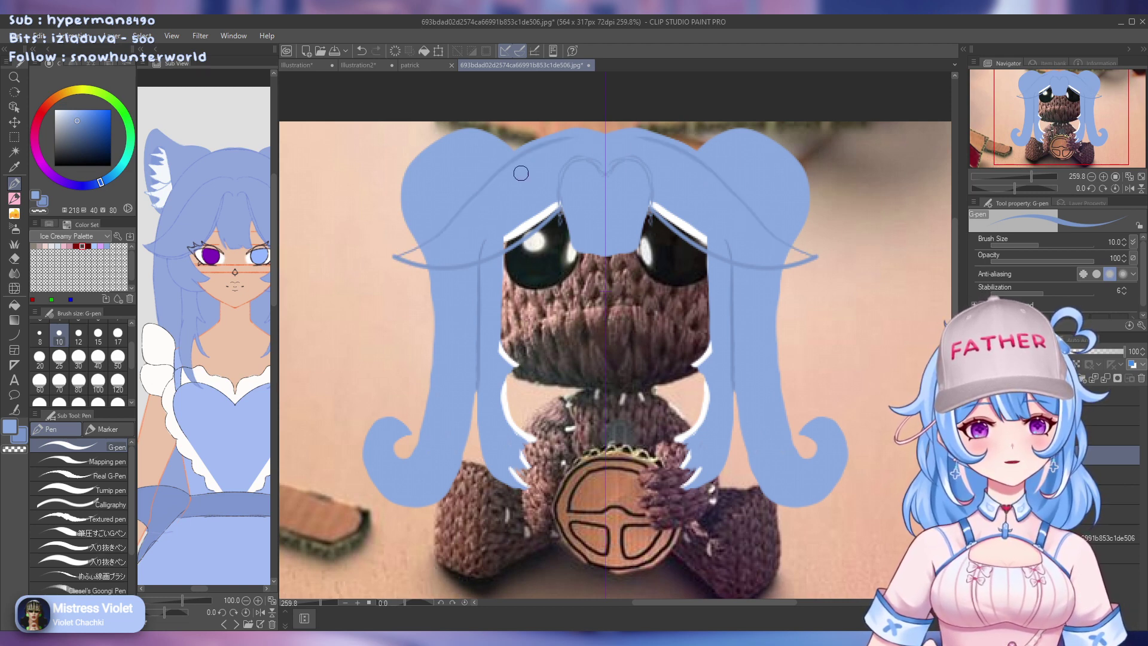
key("ctrl+z")
mouse_move(394, 254)
left_mouse_down()
mouse_move(440, 232)
mouse_move(517, 150)
mouse_move(597, 142)
left_mouse_up()
key("ctrl+z")
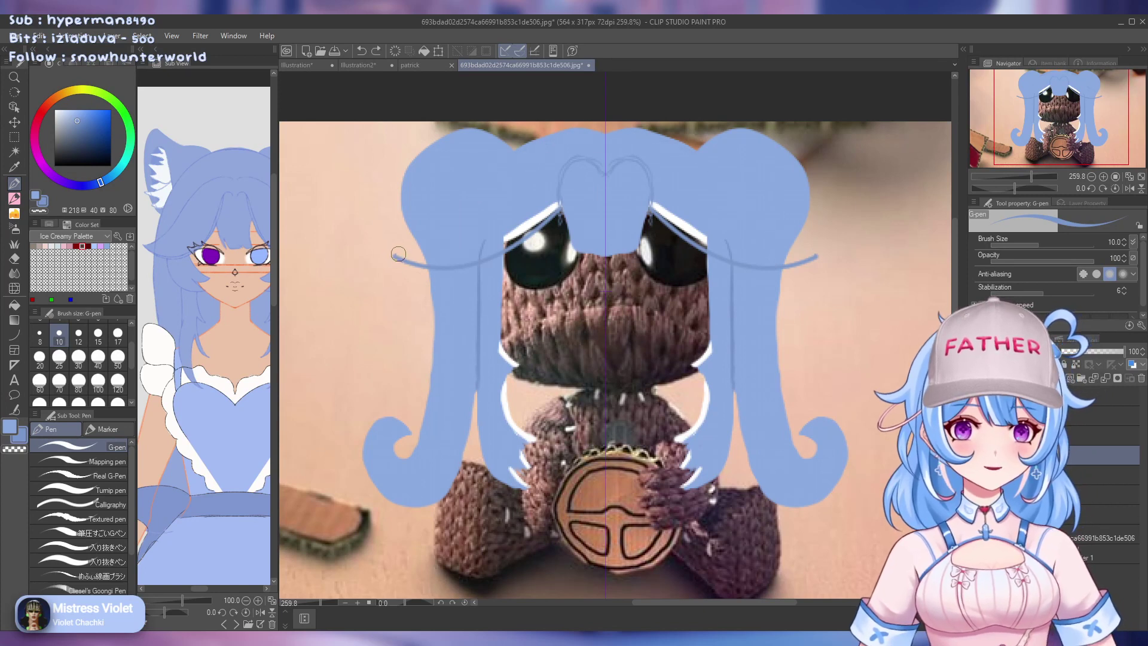
mouse_move(398, 254)
left_mouse_down()
mouse_move(526, 145)
mouse_move(589, 146)
left_mouse_up()
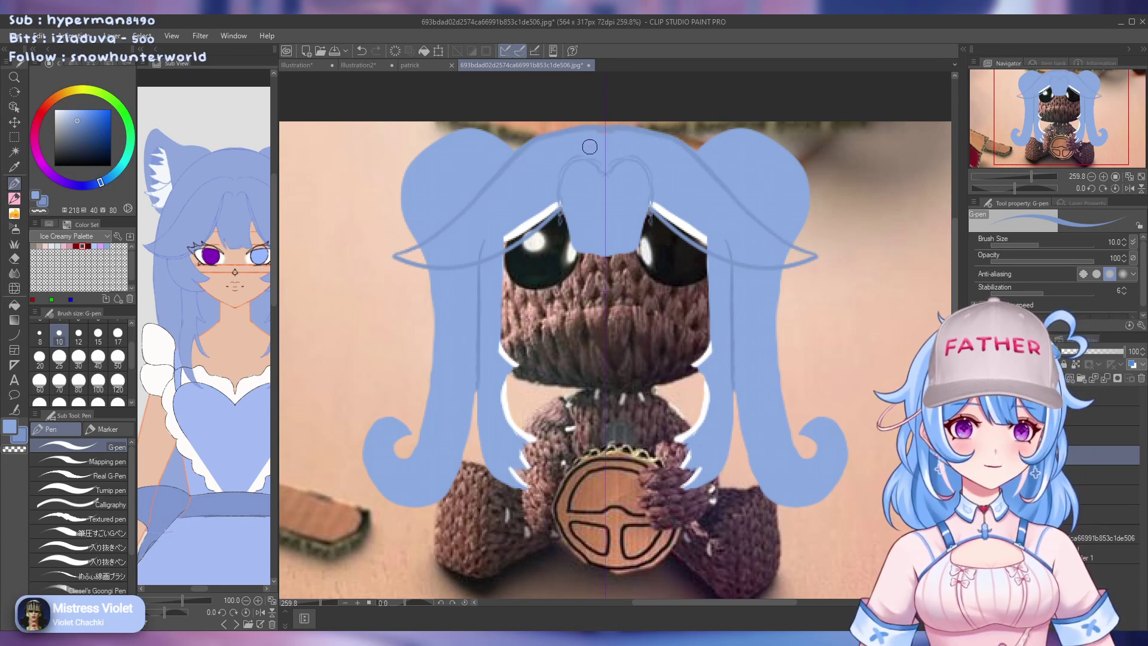
key("ctrl+z")
mouse_move(406, 256)
left_mouse_down()
mouse_move(512, 163)
mouse_move(597, 146)
left_mouse_up()
key("ctrl+z")
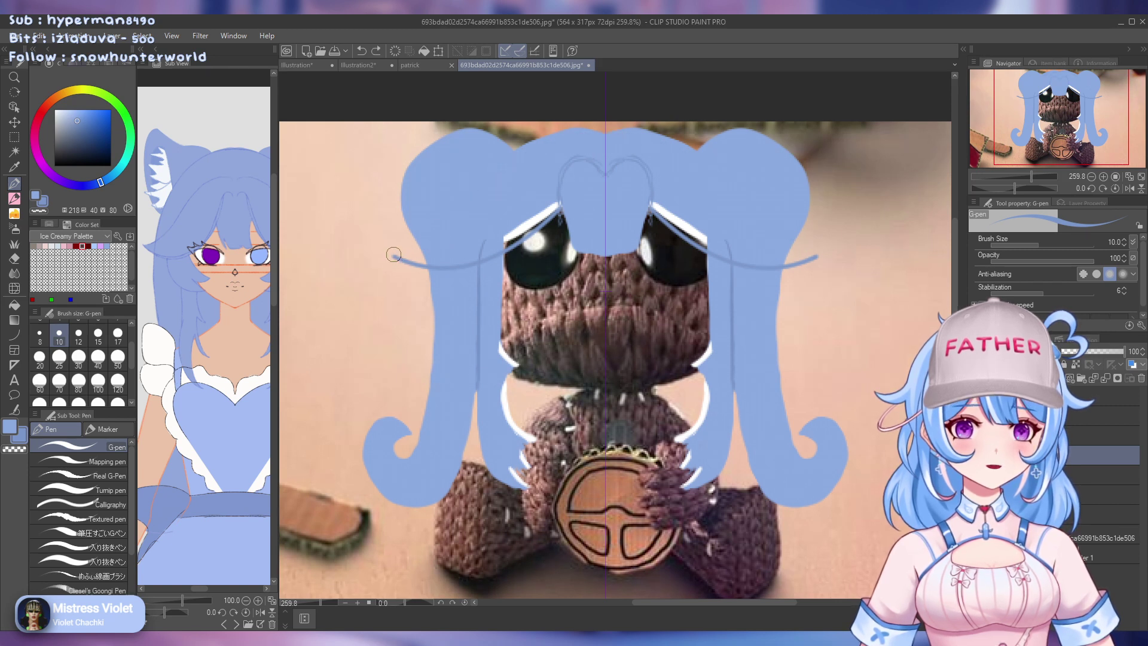
mouse_move(394, 255)
left_mouse_down()
mouse_move(503, 168)
mouse_move(565, 140)
mouse_move(599, 146)
left_mouse_up()
key("ctrl+z")
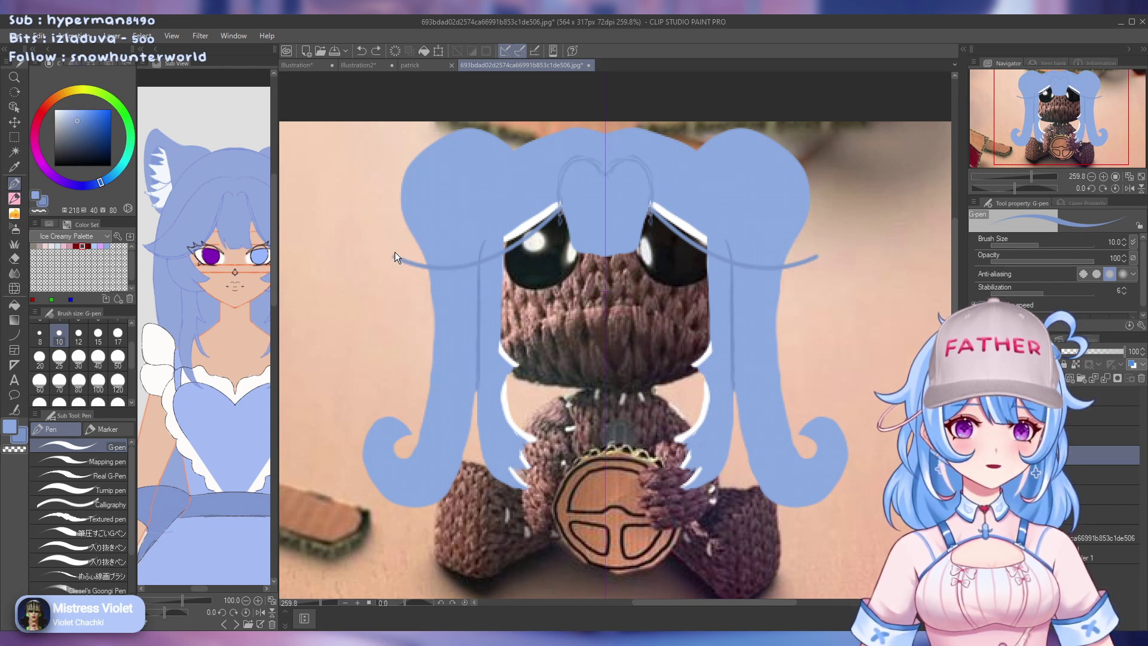
mouse_move(393, 255)
left_mouse_down()
mouse_move(439, 230)
mouse_move(508, 165)
mouse_move(600, 146)
left_mouse_up()
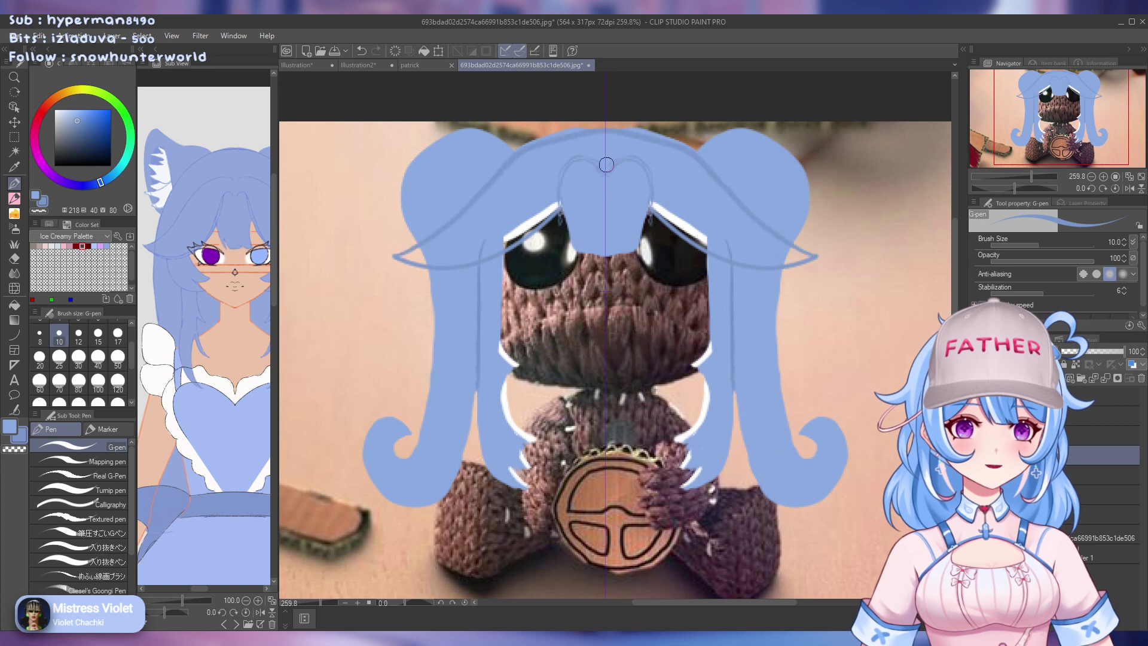
key("ctrl+z")
Plot the upper side-bang contour from the outer tip to the crown with the Continuous curve tool at size 4, undoing and repeating the first attempt
left_click(15, 335)
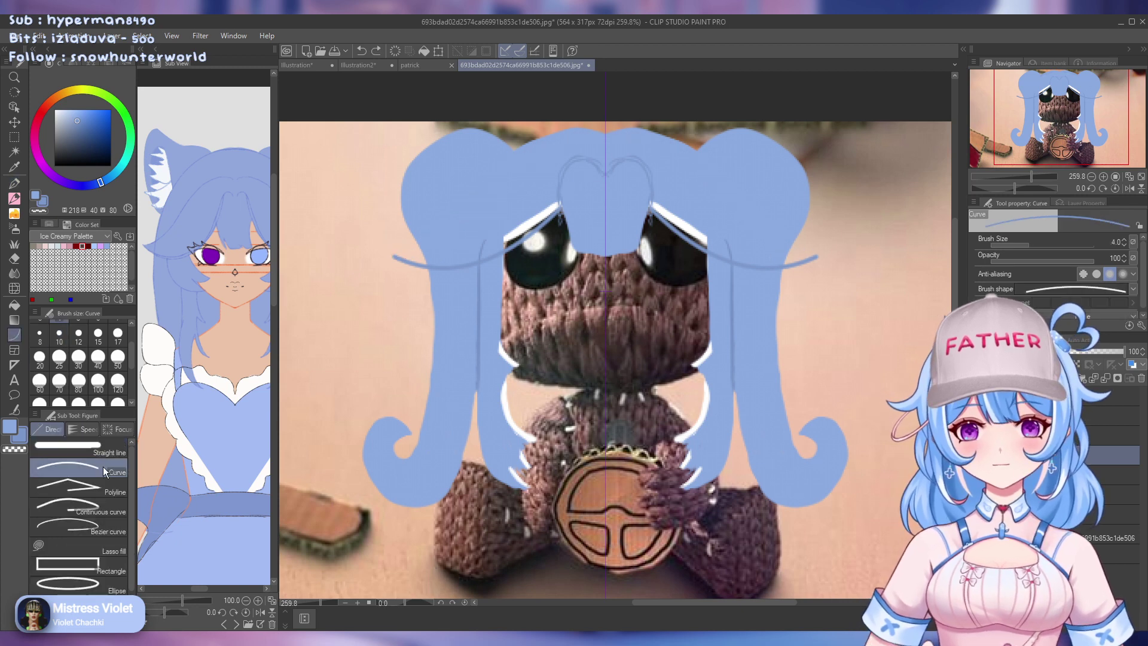
left_click(83, 506)
scroll(130, 352, "up", 1)
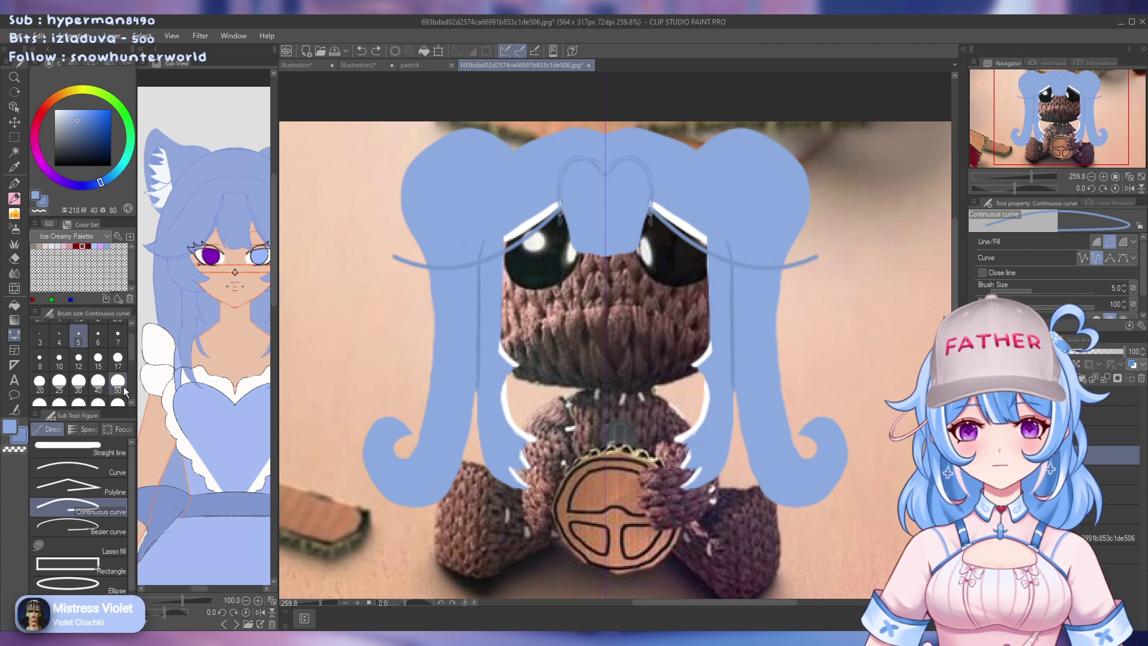
left_click(88, 472)
left_click(81, 502)
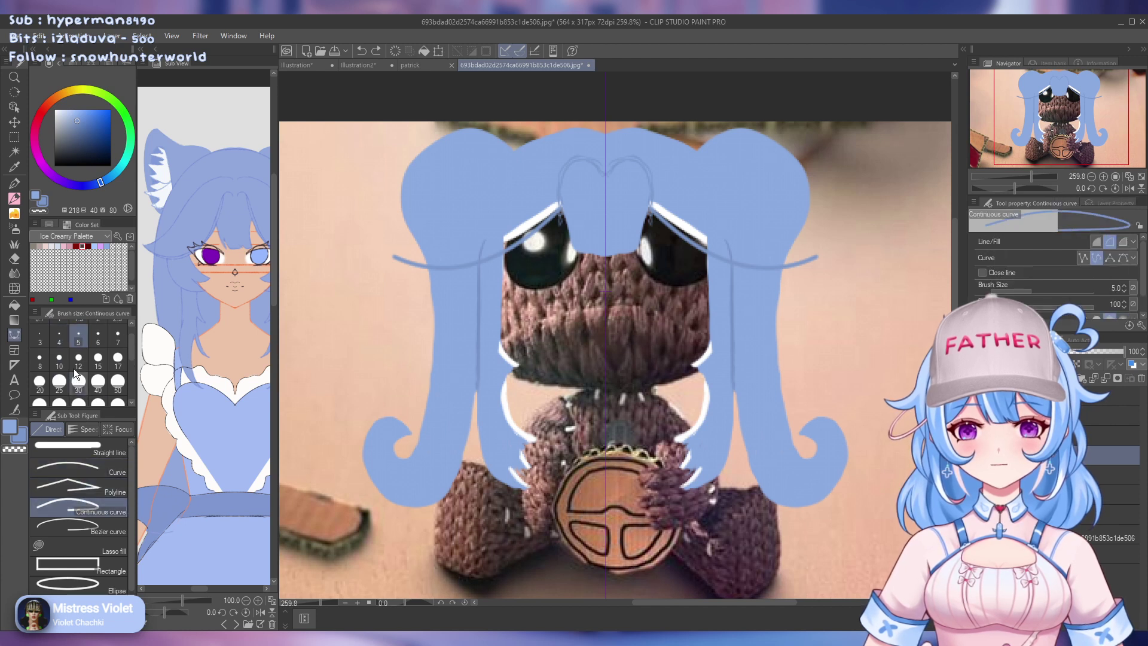
left_click(394, 255)
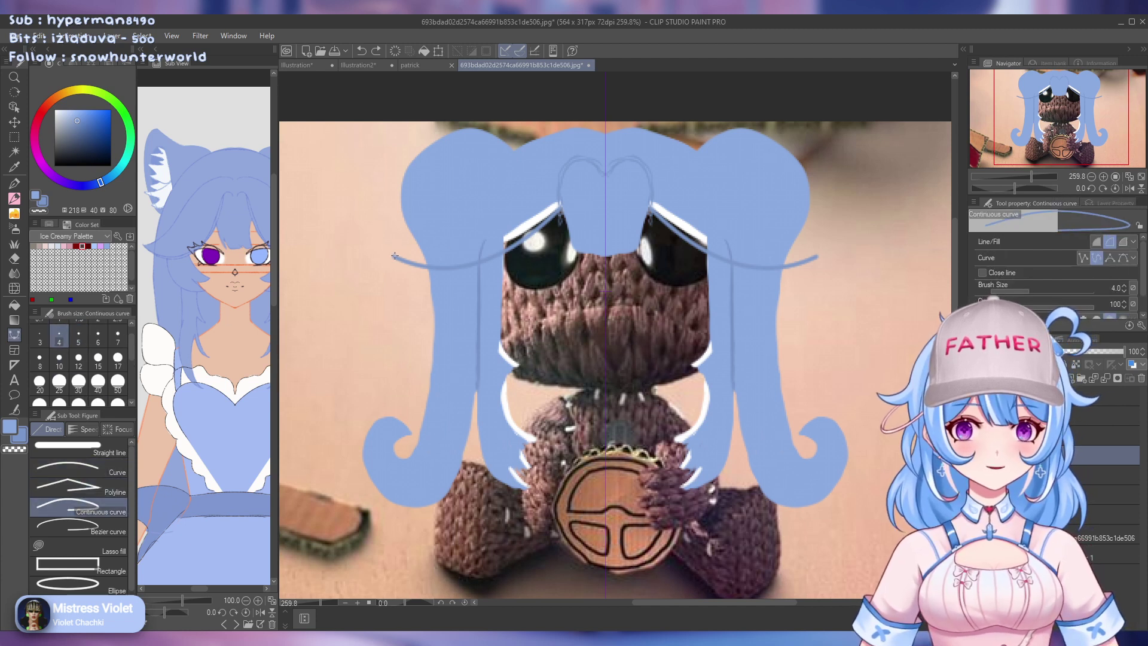
left_click(430, 241)
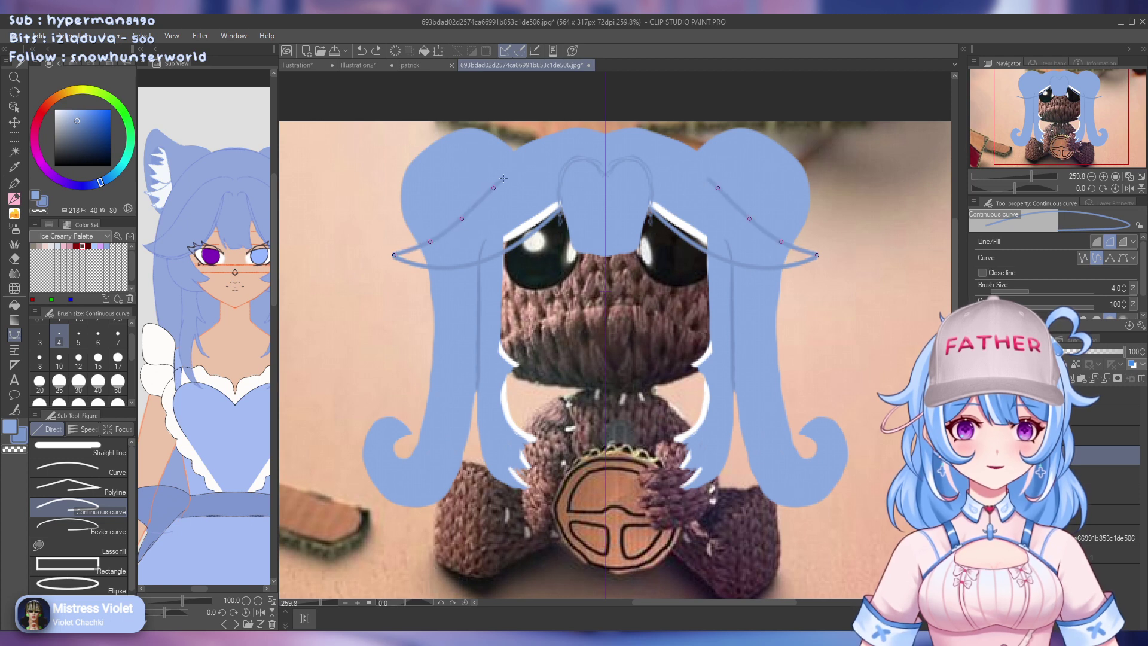
left_click(554, 134)
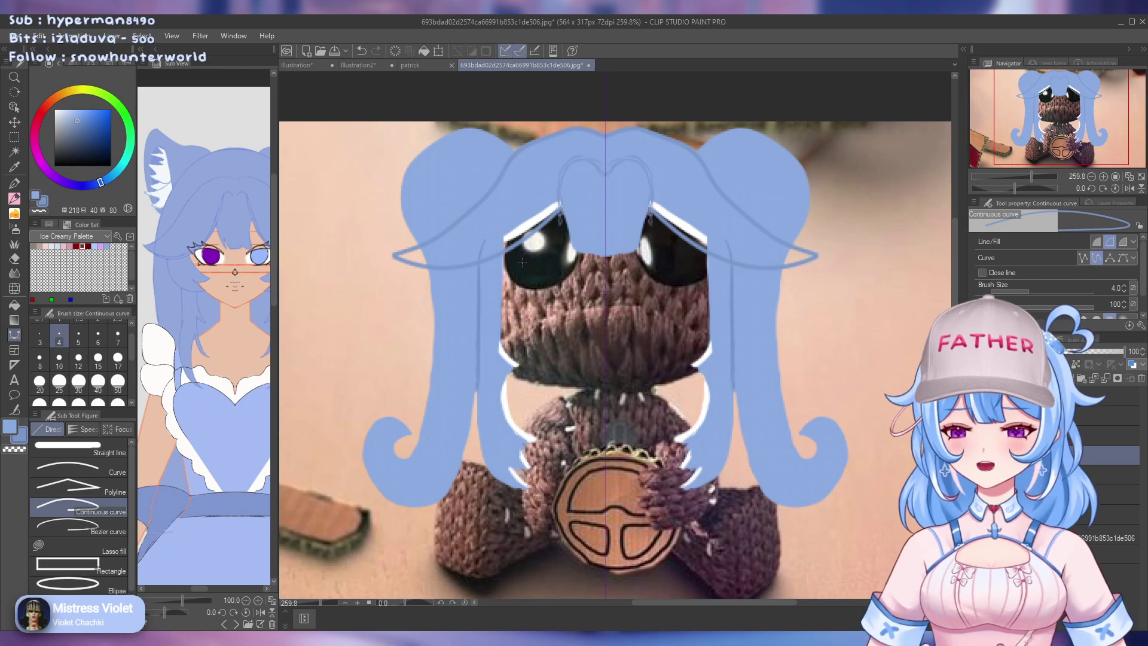
key("ctrl+z")
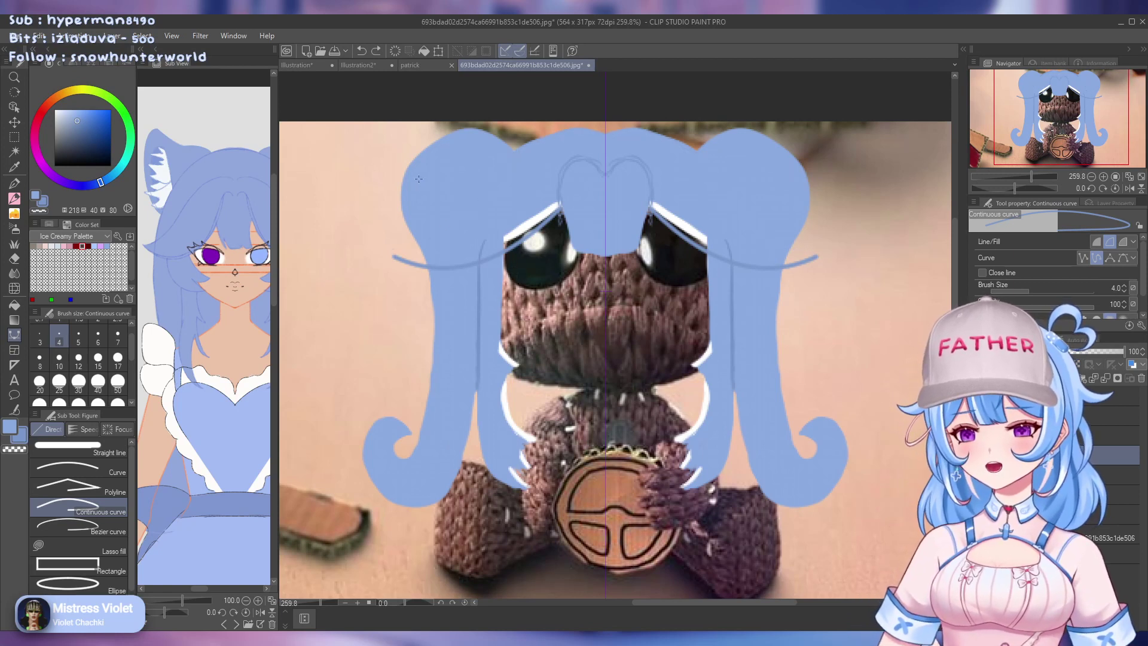
left_click(393, 256)
left_click(423, 246)
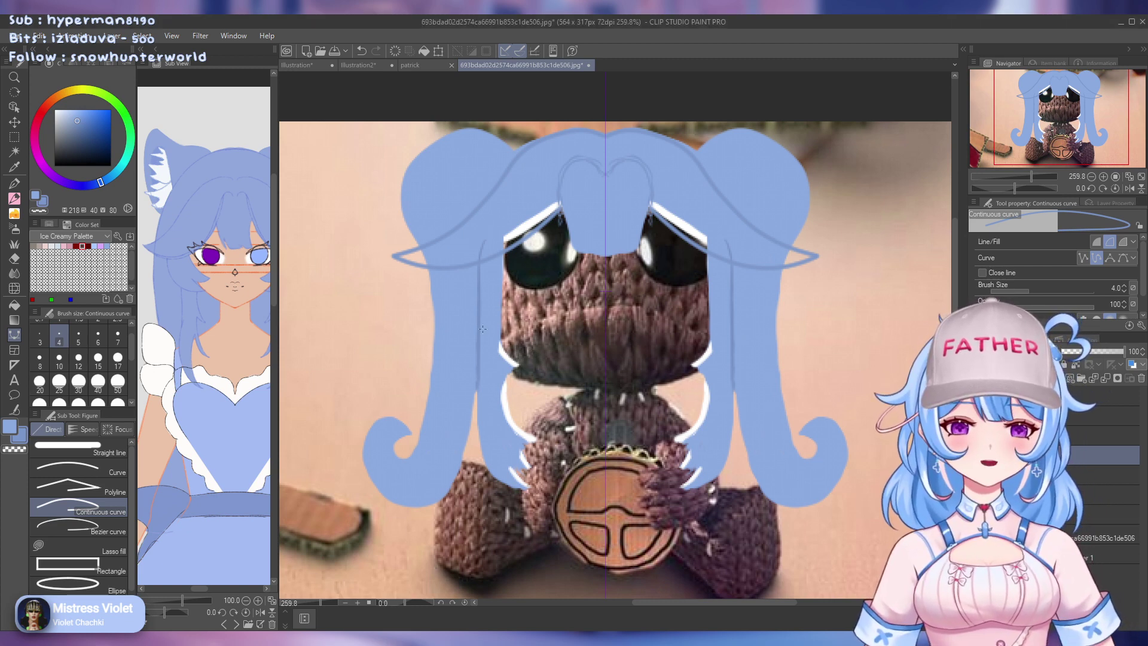
Fill the side-bang area between its contours, including the outer tips, with blue using the G-pen at size 10
left_click(14, 183)
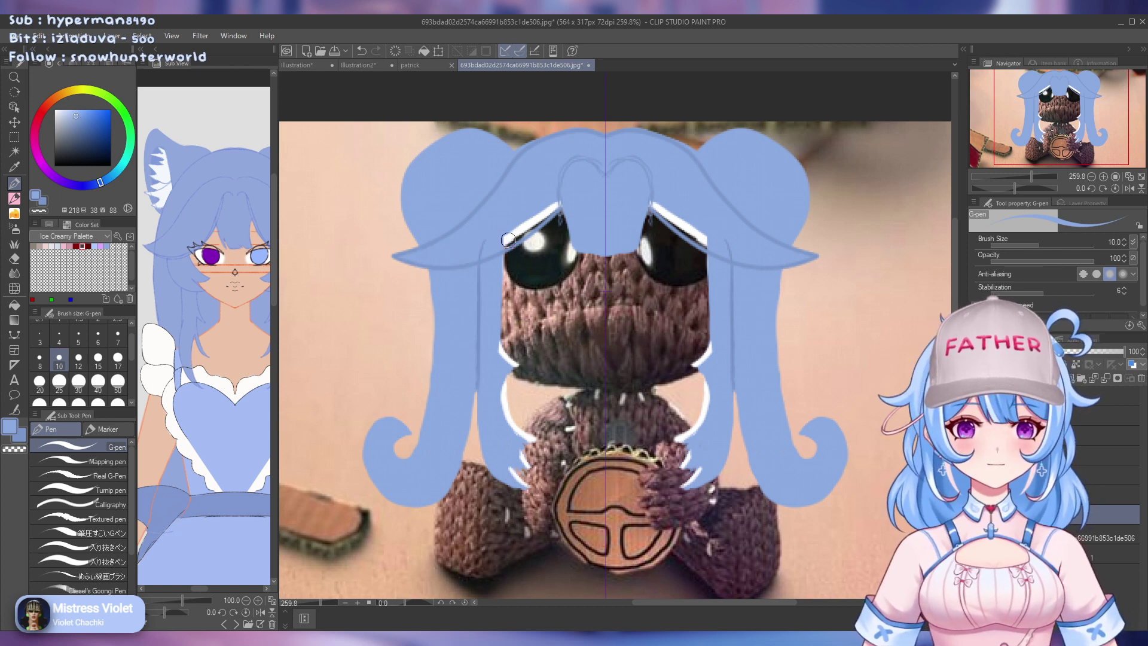
mouse_move(514, 232)
left_mouse_down()
mouse_move(558, 201)
mouse_move(503, 242)
mouse_move(507, 251)
left_mouse_up()
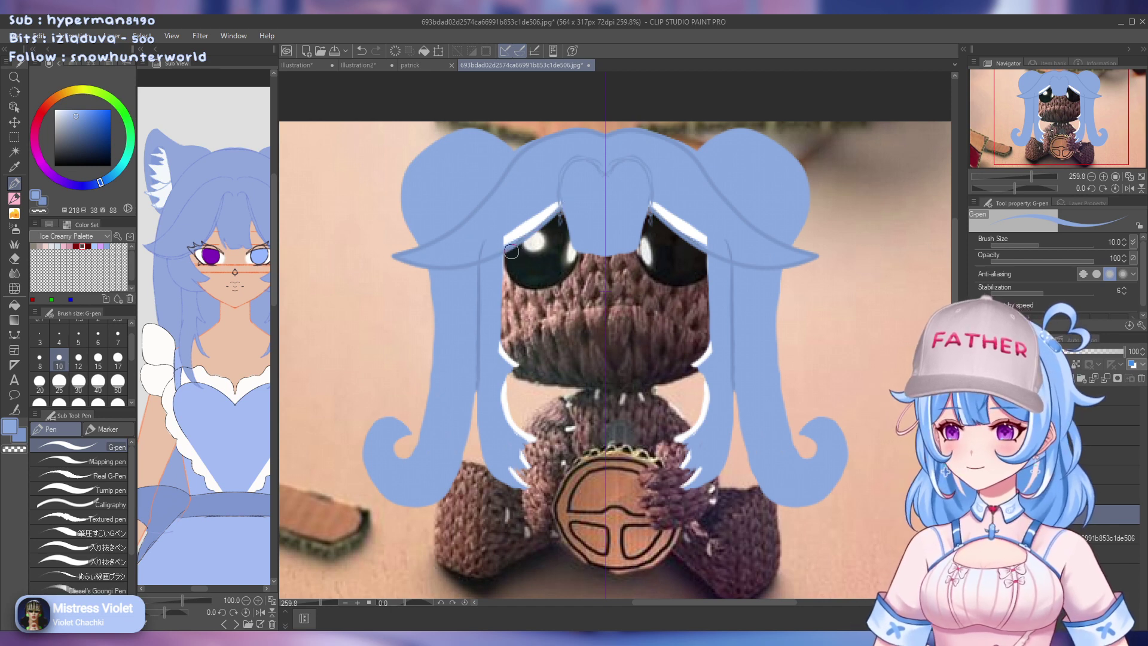
left_click(508, 241)
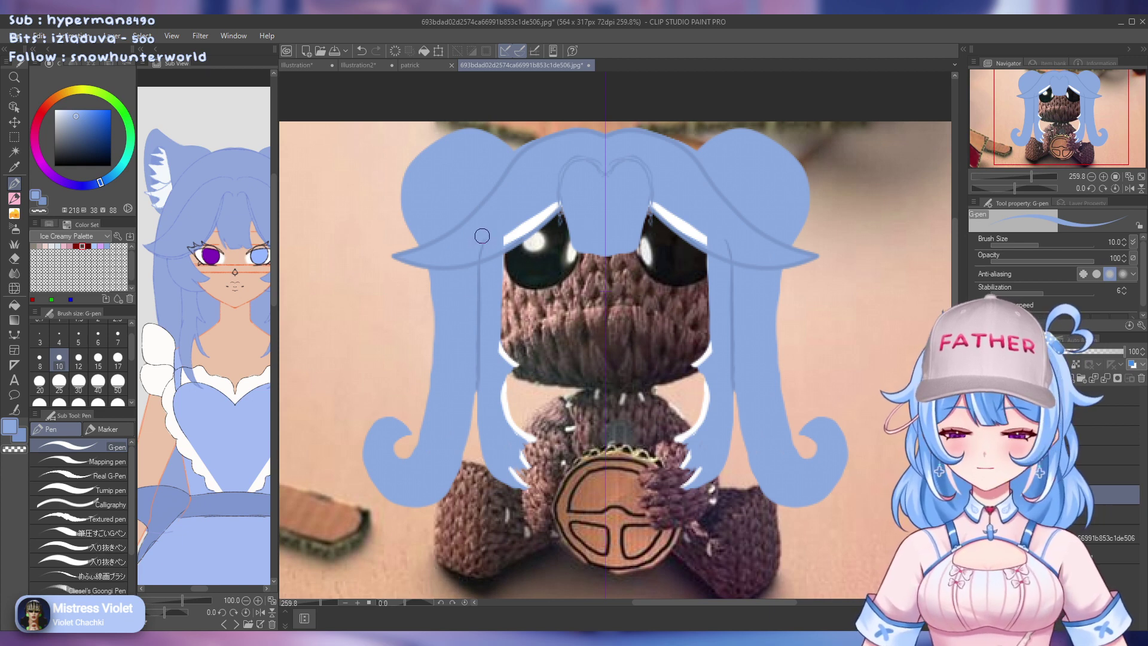
Erase the pigtail line crossing the side bangs and the white edges above the eyes with the Hard eraser at size 20
key("e")
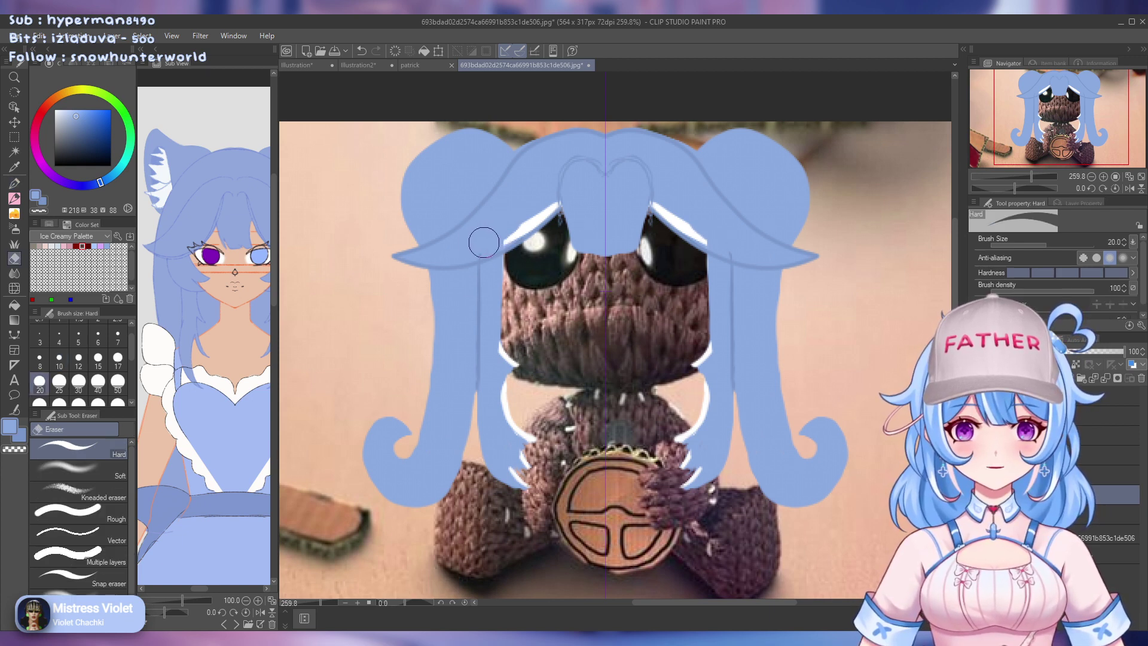
left_click_drag(505, 230, 557, 191)
mouse_move(505, 230)
left_mouse_down()
mouse_move(550, 198)
mouse_move(500, 232)
mouse_move(545, 247)
mouse_move(538, 281)
mouse_move(555, 235)
mouse_move(549, 204)
mouse_move(502, 244)
left_mouse_up()
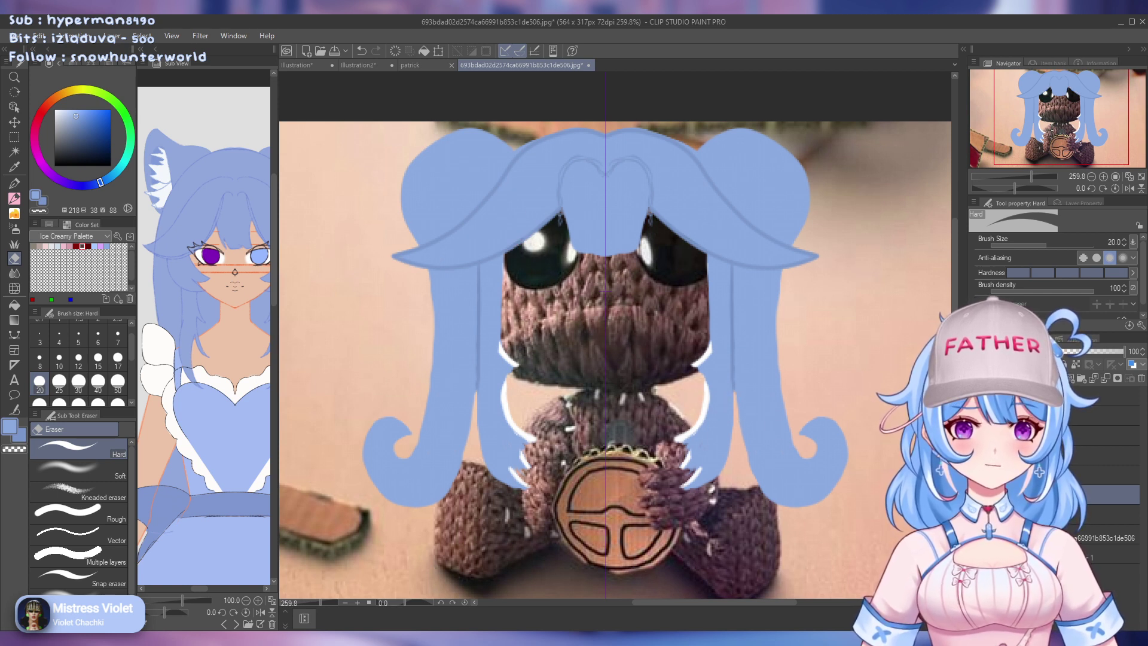
Set the Hard eraser to size 8 and look through the Sub View reference images for the character's hairstyle
left_click(39, 357)
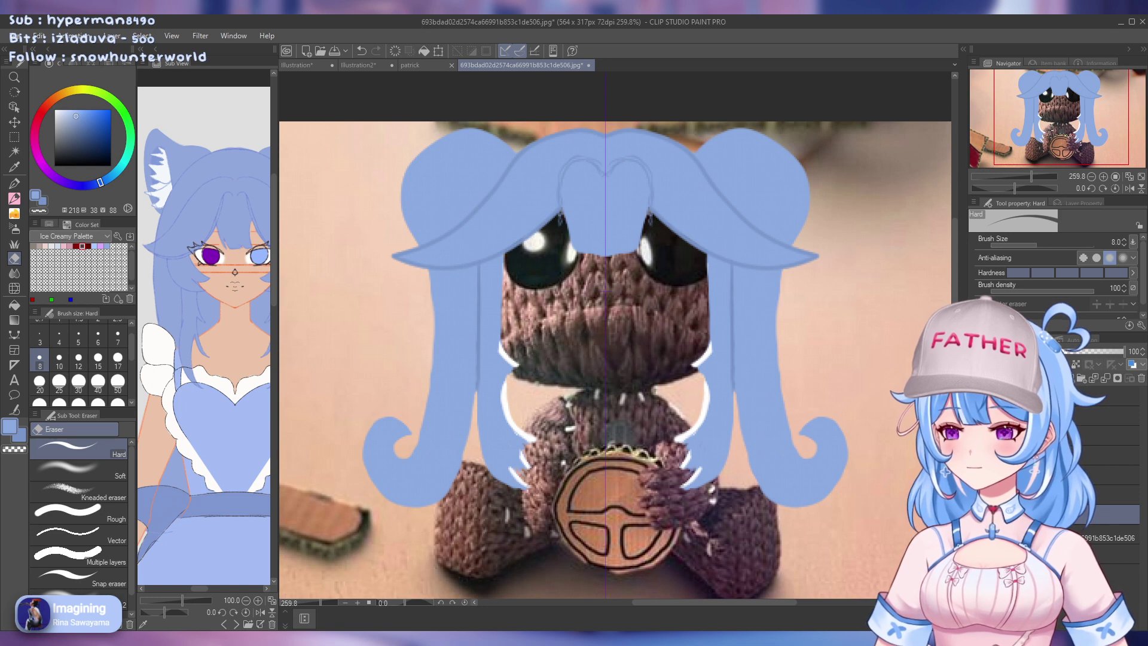
scroll(205, 393, "down", 3)
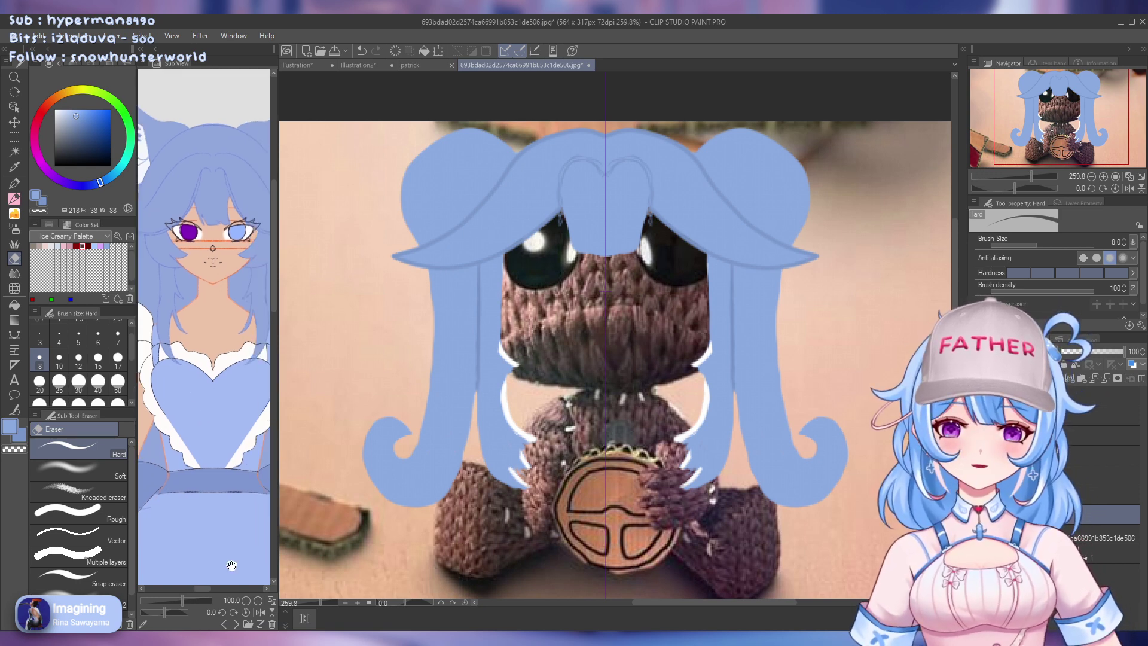
left_click(224, 624)
left_click(223, 623)
left_click(224, 624)
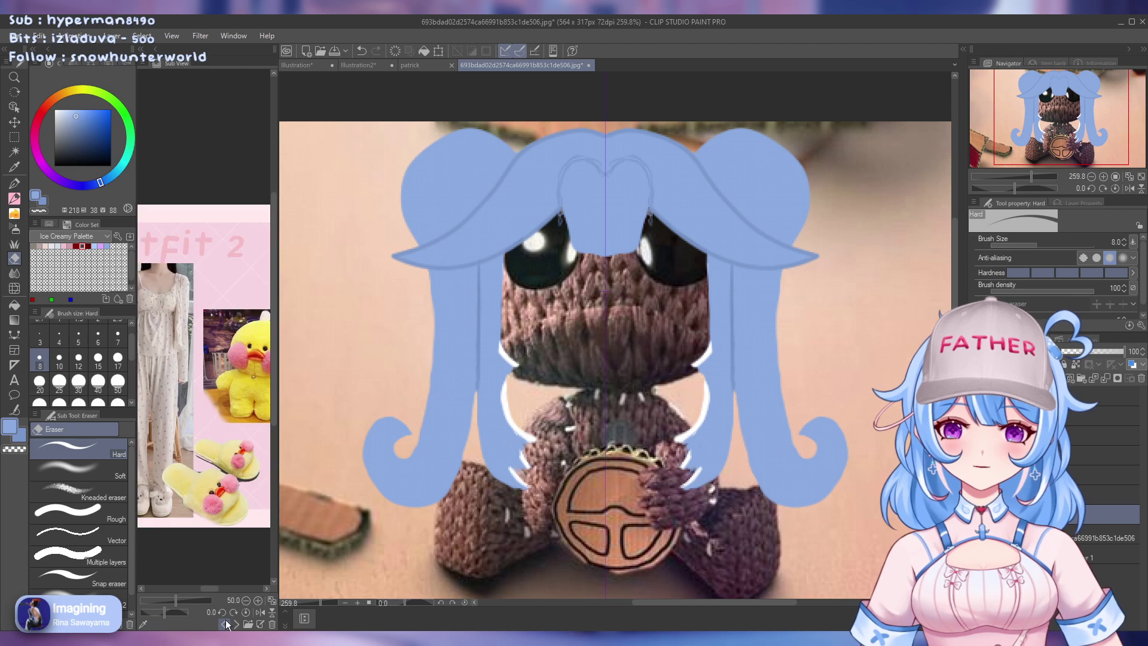
left_click(225, 624)
left_click(225, 624)
left_click(225, 624)
left_click(224, 623)
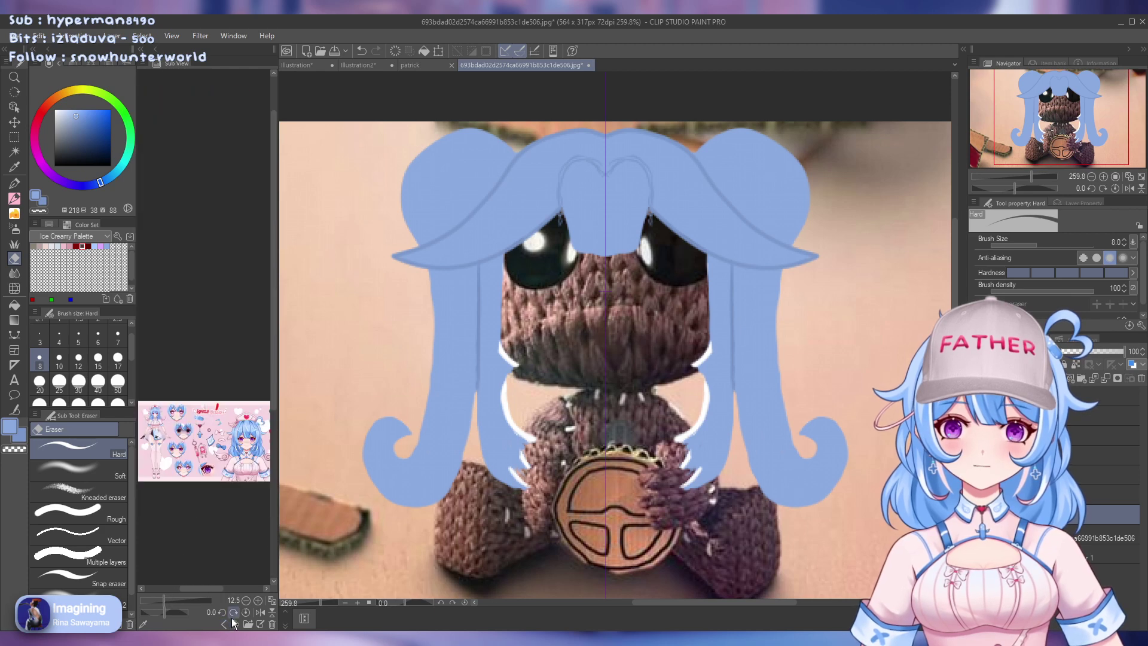
left_click(235, 623)
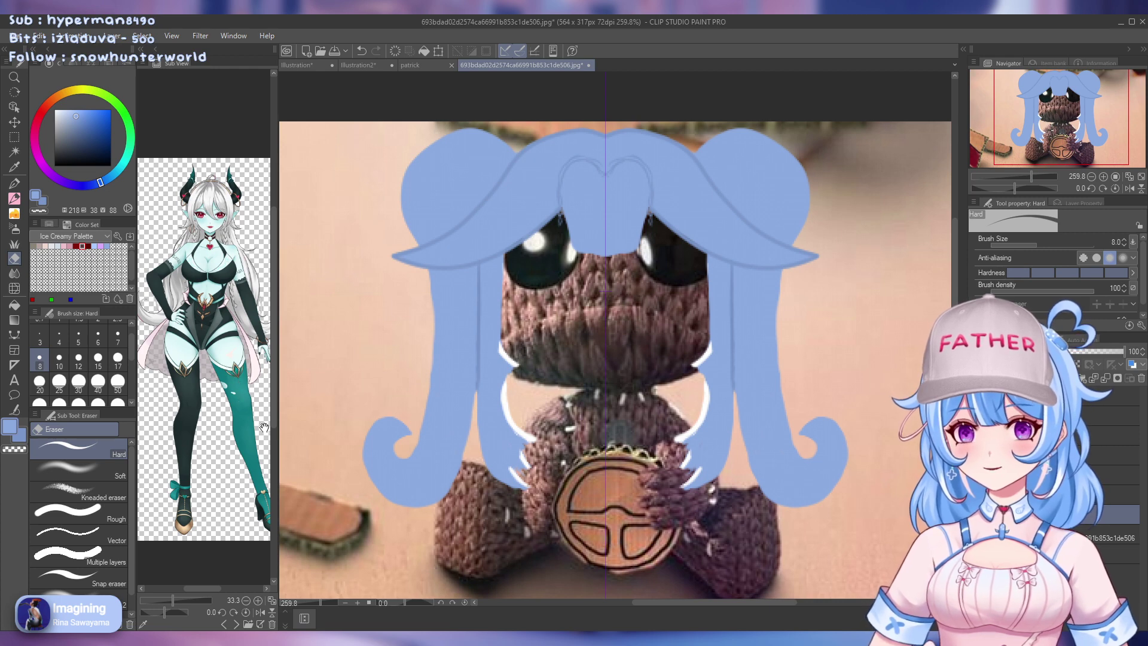
left_click(237, 624)
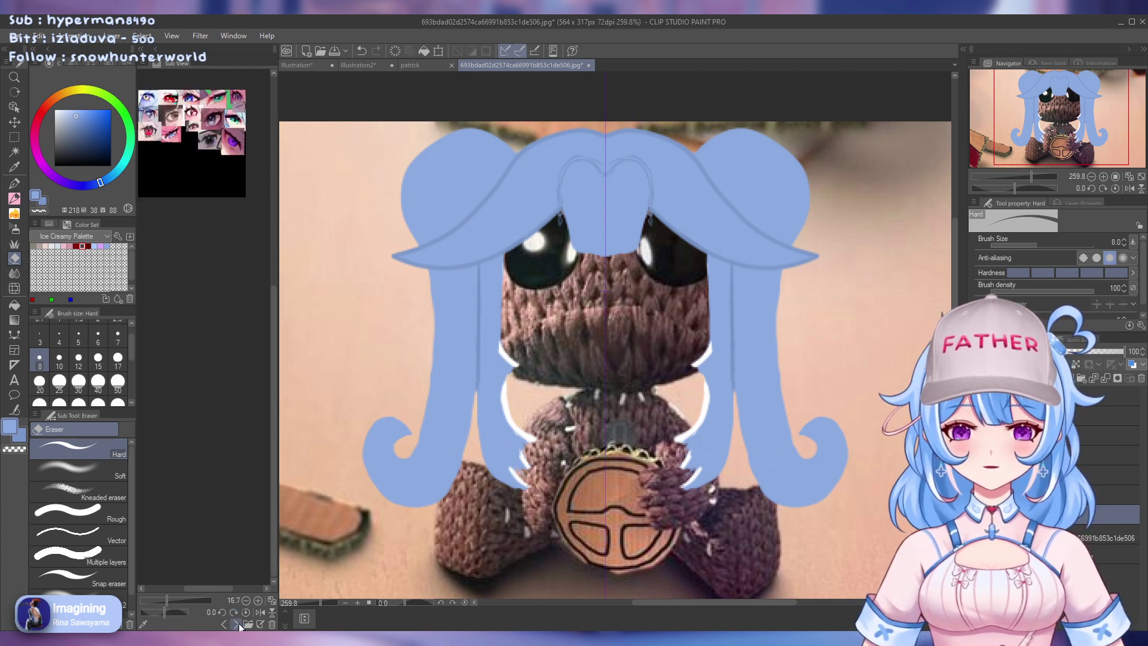
left_click(238, 623)
left_click(239, 623)
left_click(238, 624)
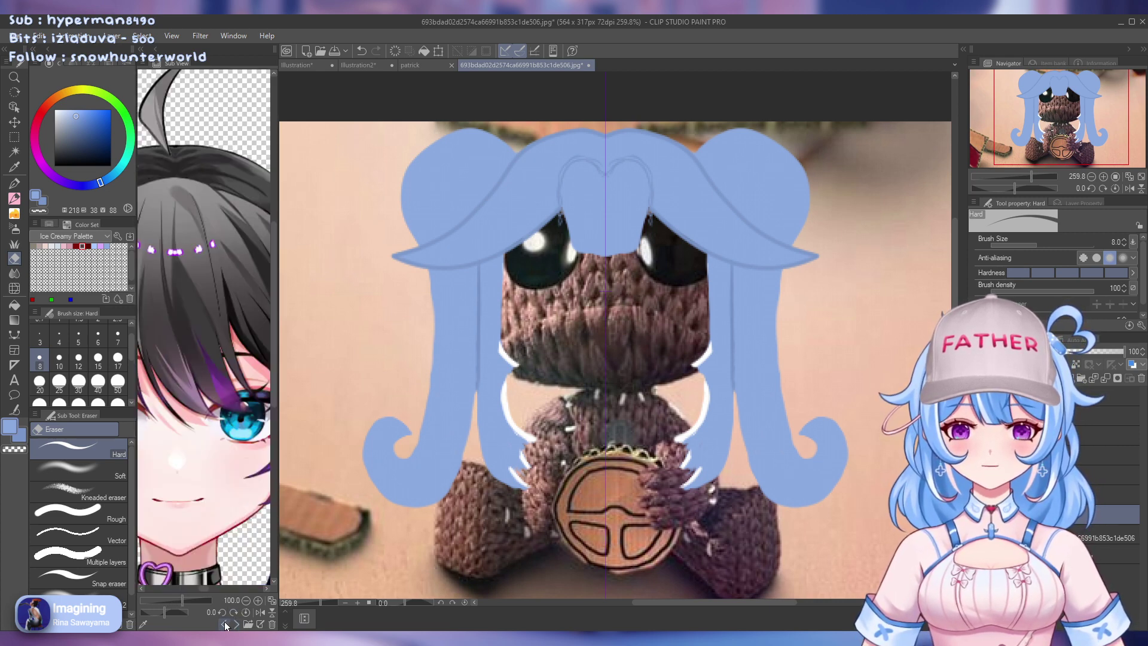
left_click(225, 623)
mouse_move(215, 493)
left_mouse_down()
mouse_move(216, 465)
mouse_move(221, 479)
left_mouse_up()
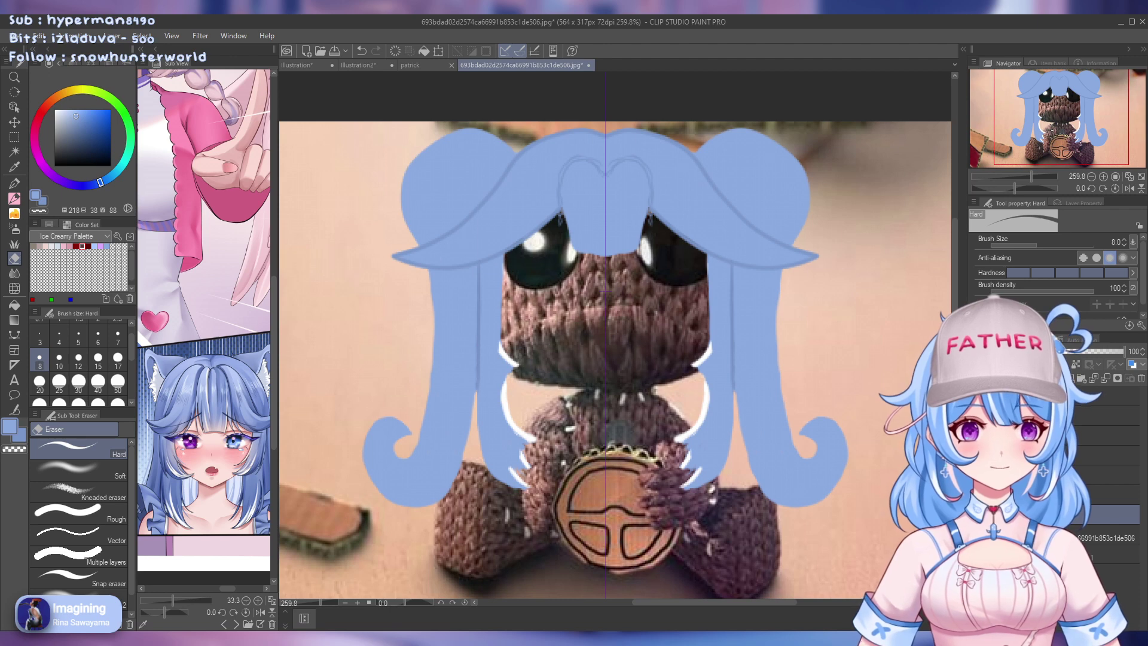
Erase the white sketch lines beside the doll's chin and along the inner hair strands with the Hard eraser at size 8
mouse_move(516, 343)
left_mouse_down()
mouse_move(501, 346)
mouse_move(515, 371)
left_mouse_up()
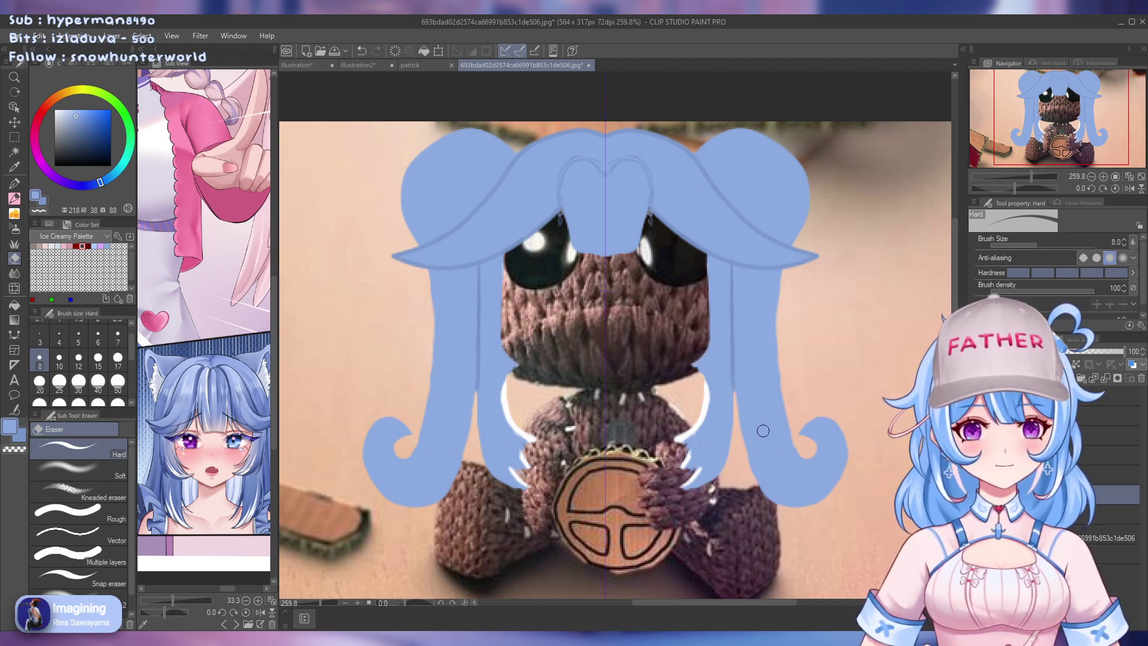
left_click(229, 624)
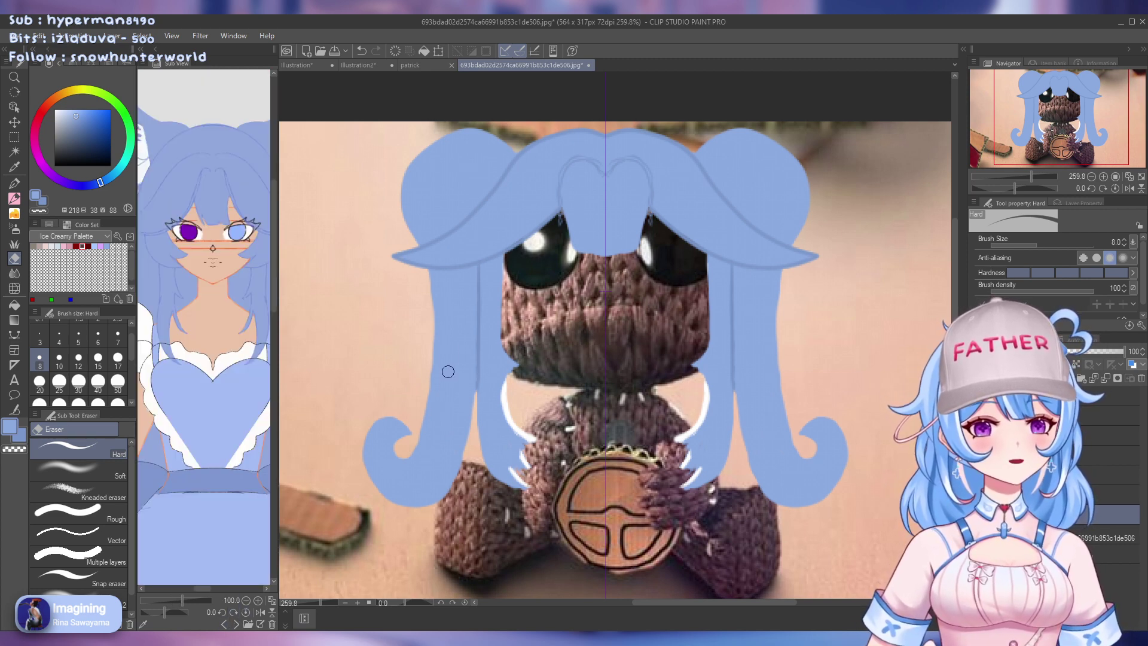
left_click_drag(505, 342, 508, 389)
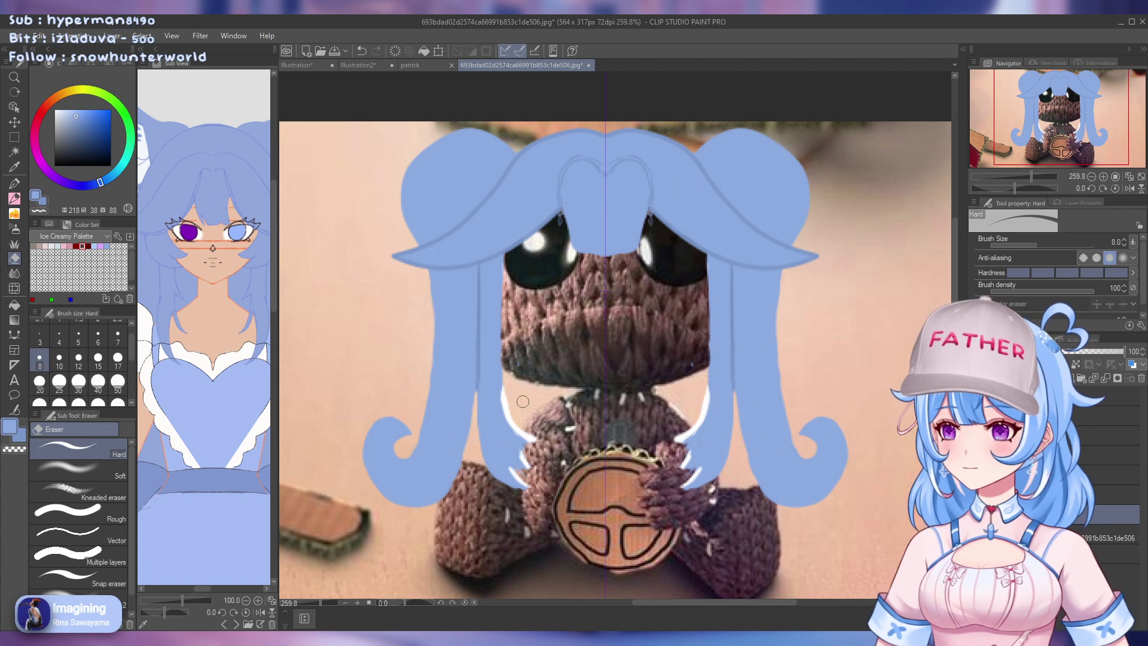
left_click(13, 185)
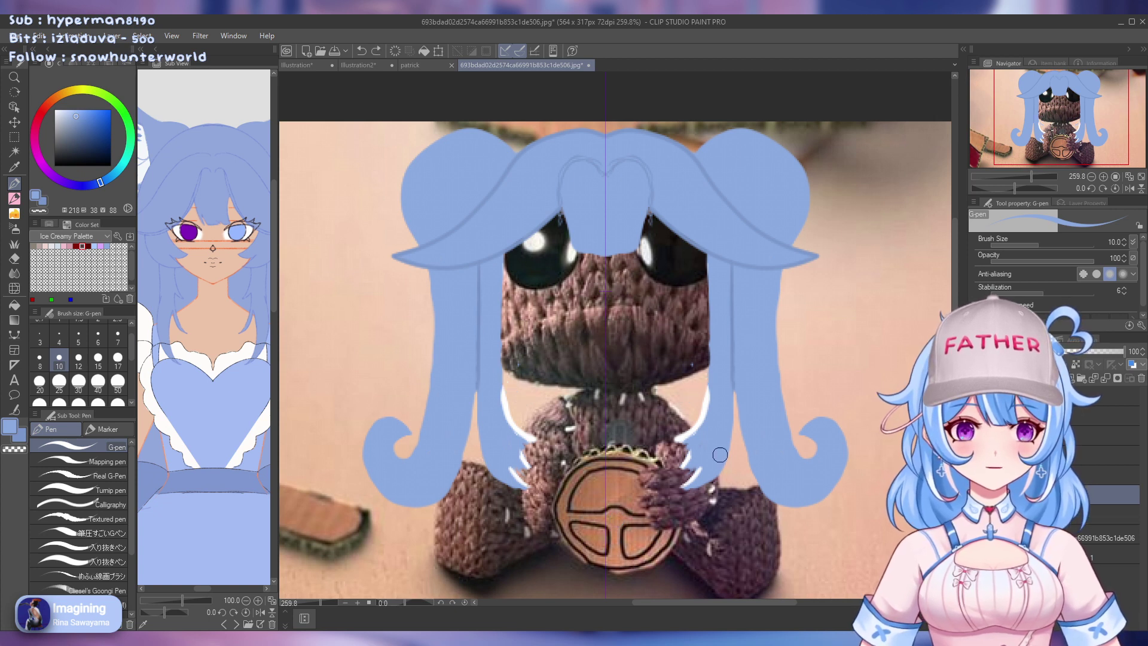
key("e")
mouse_move(495, 384)
left_mouse_down()
mouse_move(510, 430)
mouse_move(507, 406)
mouse_move(519, 408)
mouse_move(521, 452)
mouse_move(514, 443)
mouse_move(527, 414)
mouse_move(533, 447)
mouse_move(534, 437)
mouse_move(528, 477)
mouse_move(515, 464)
mouse_move(526, 484)
mouse_move(506, 464)
mouse_move(542, 482)
left_mouse_up()
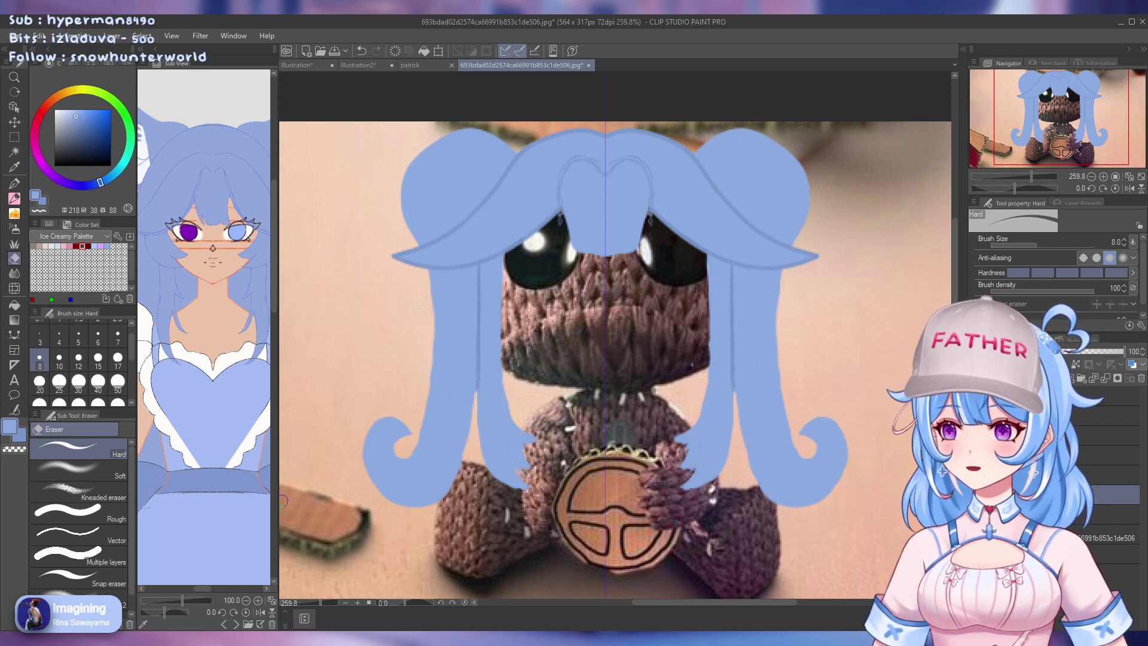
Look through the Sub View references, return to the character in the blue heart-bodice dress, and examine the strands framing her face
left_click(232, 625)
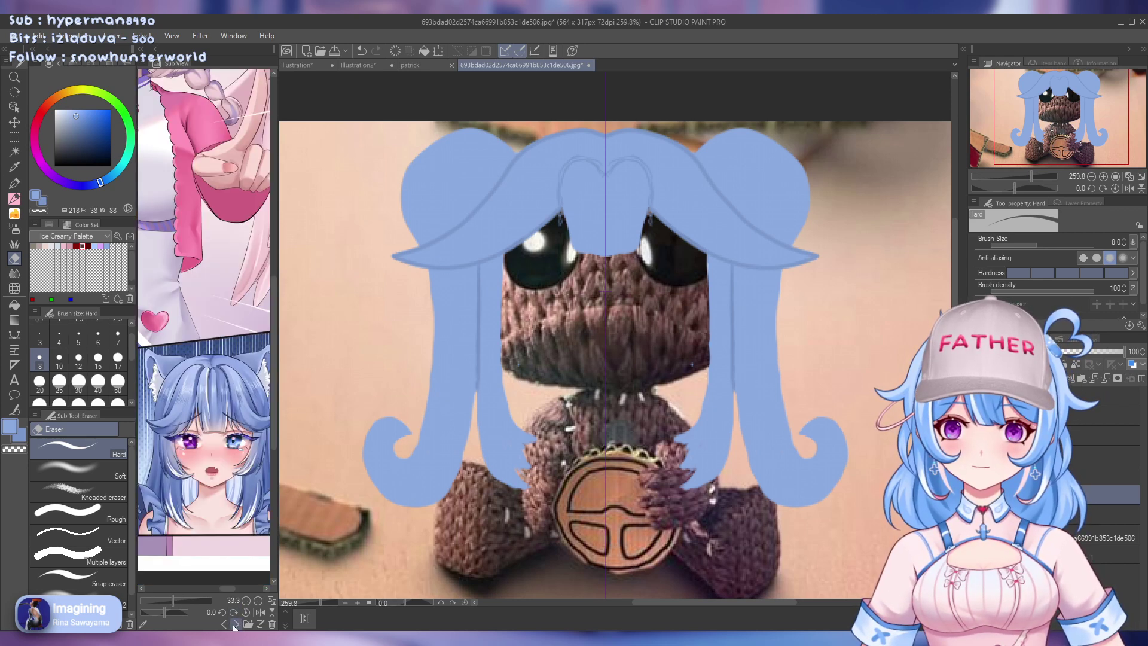
left_click(233, 625)
left_click(233, 625)
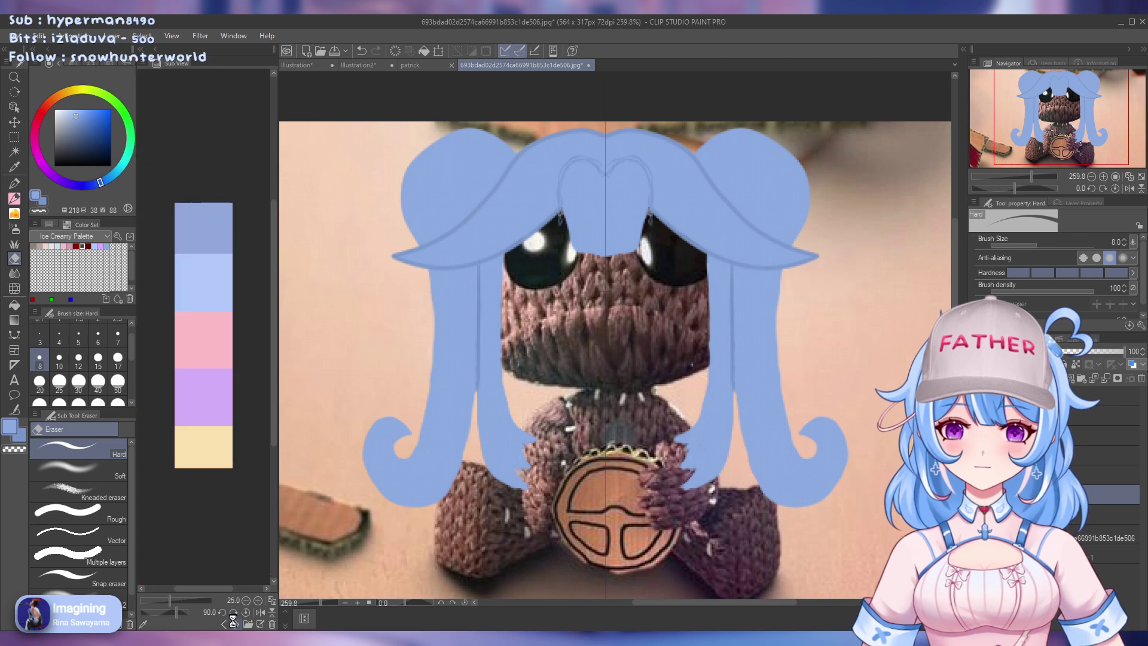
left_click(233, 625)
left_click(233, 624)
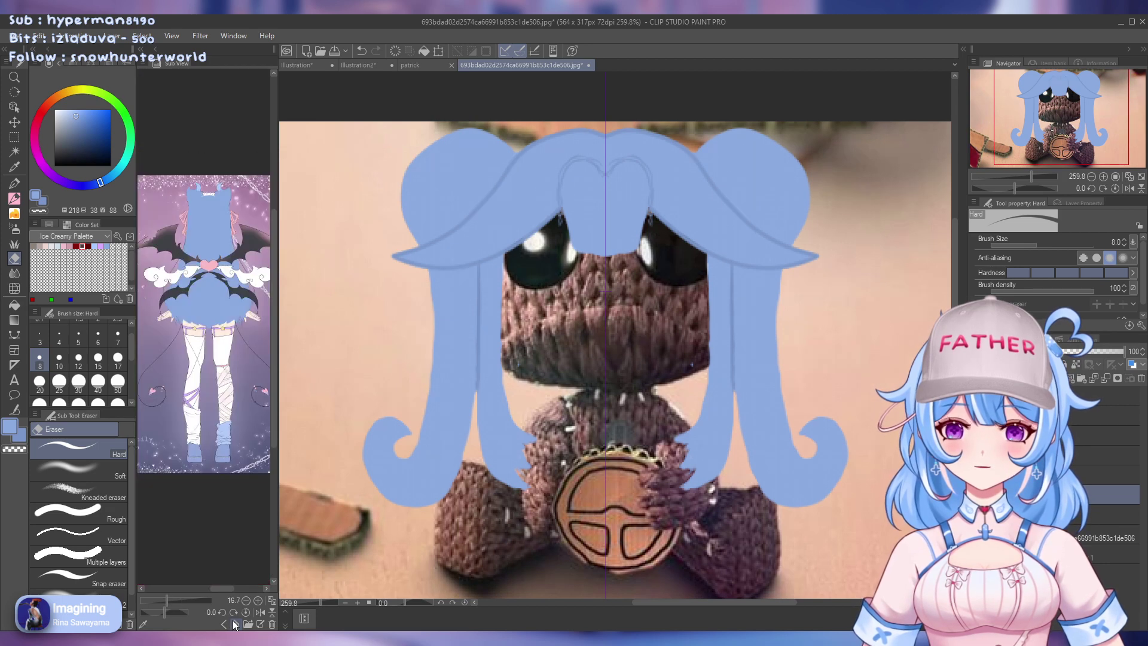
left_click(233, 624)
left_click(233, 625)
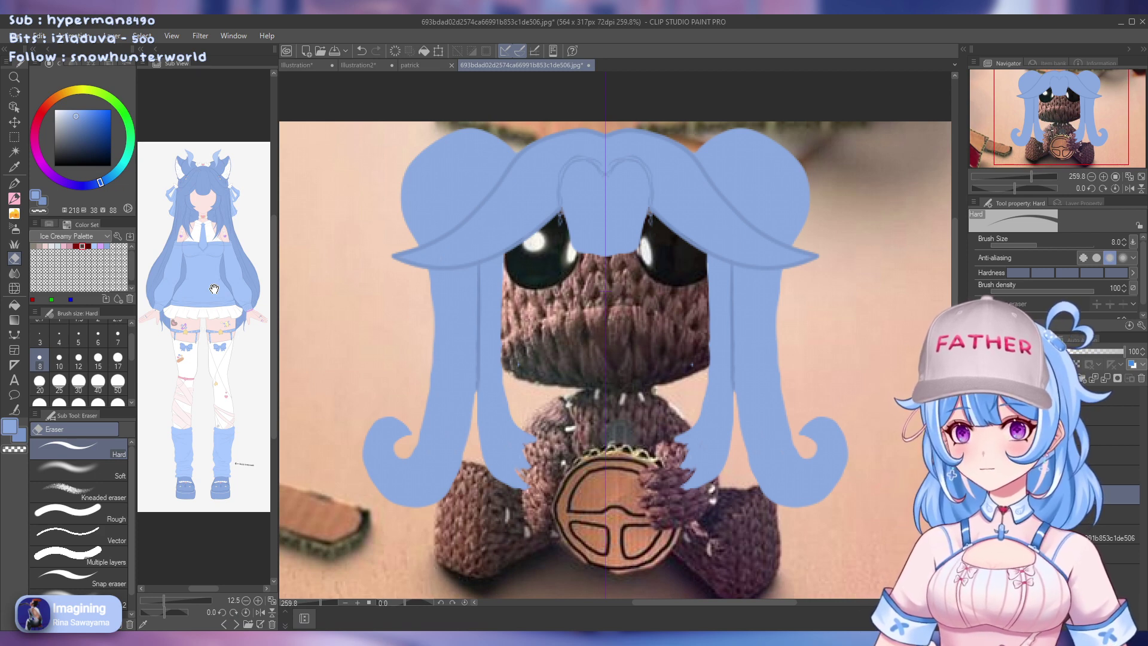
scroll(233, 215, "up", 5)
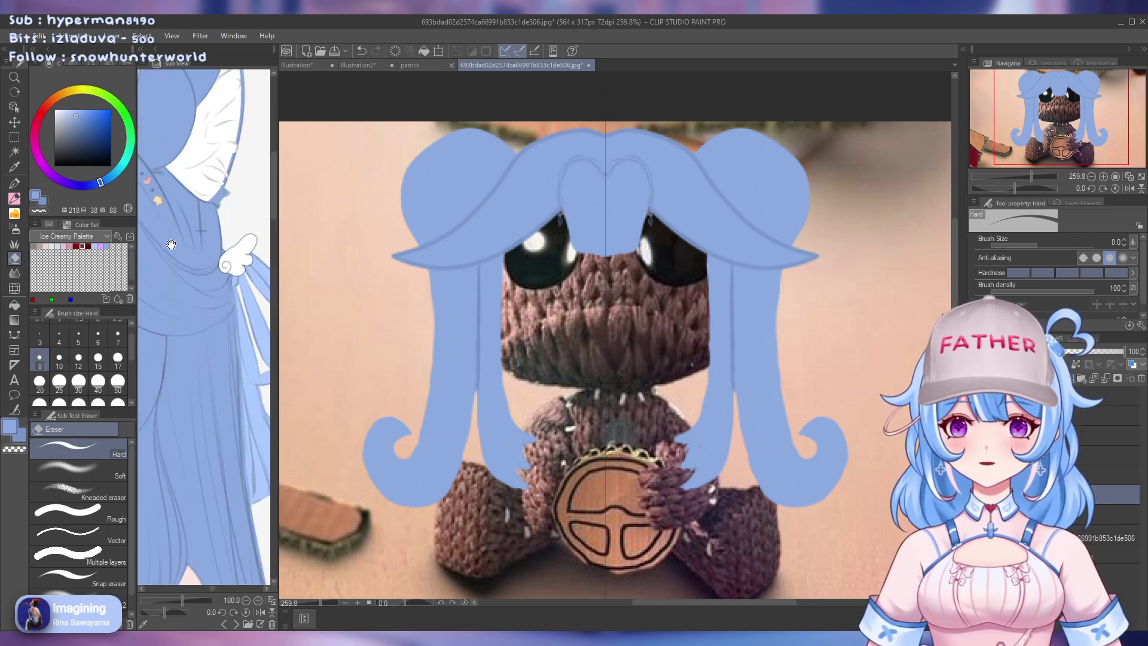
scroll(171, 245, "down", 3)
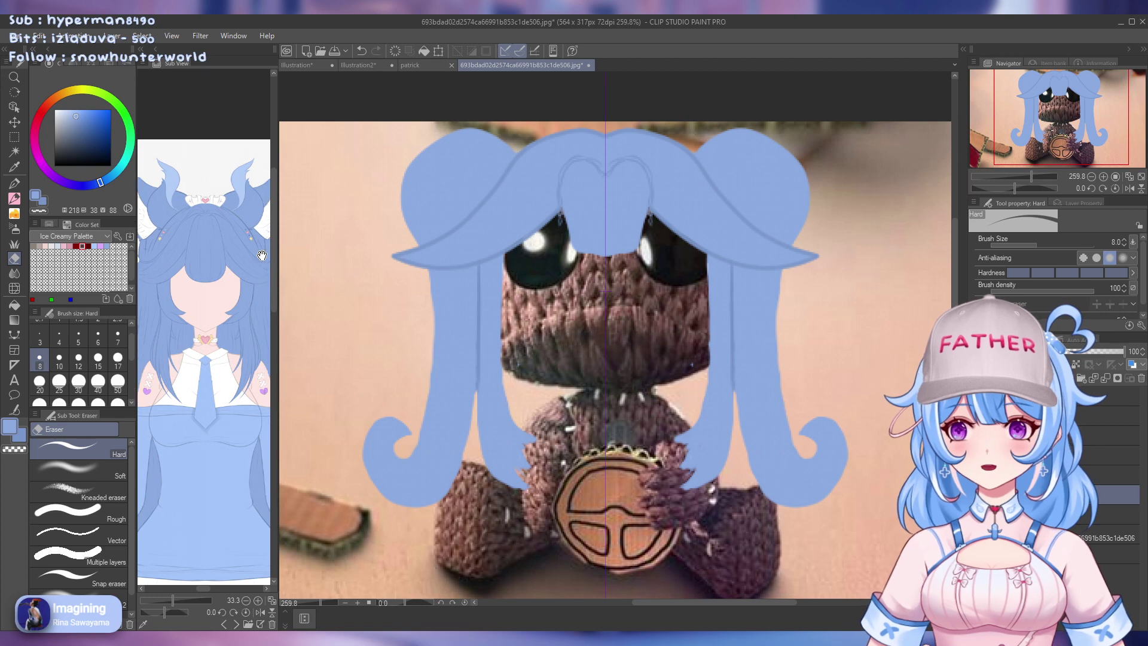
left_click_drag(262, 256, 259, 254)
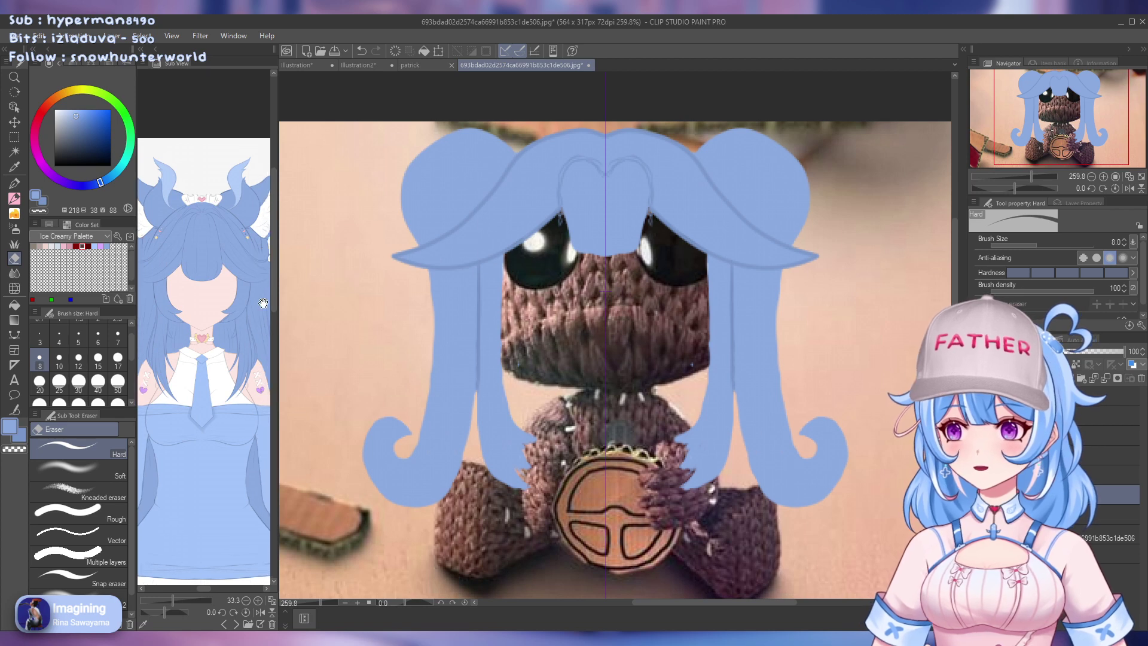
left_click(224, 625)
left_click(223, 624)
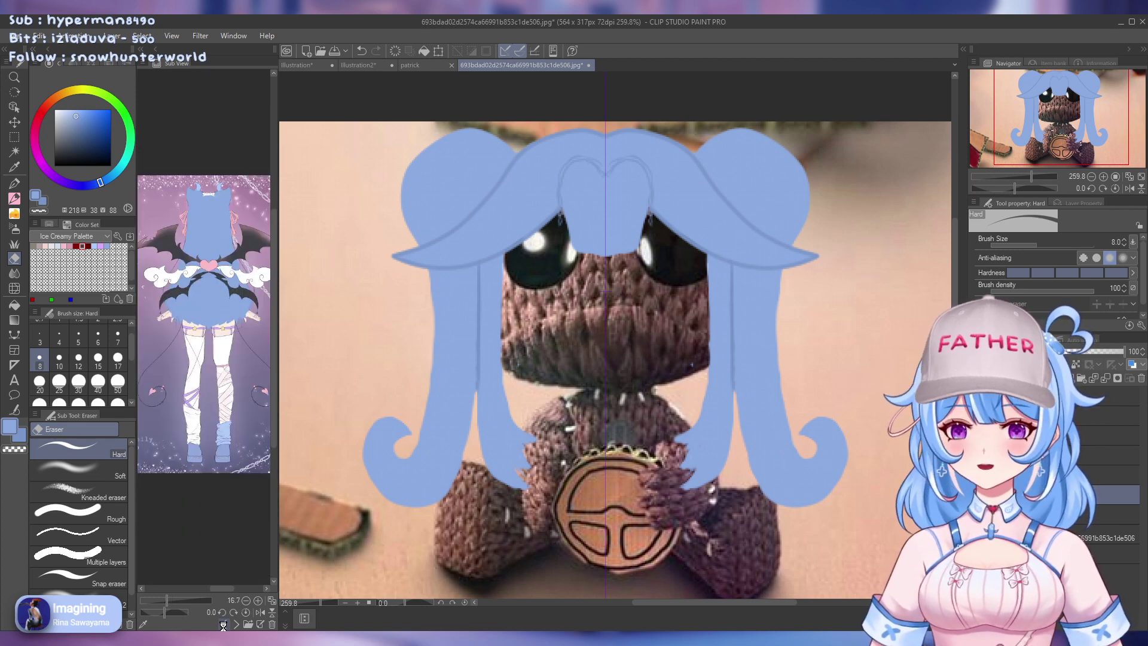
left_click(222, 624)
left_click(223, 625)
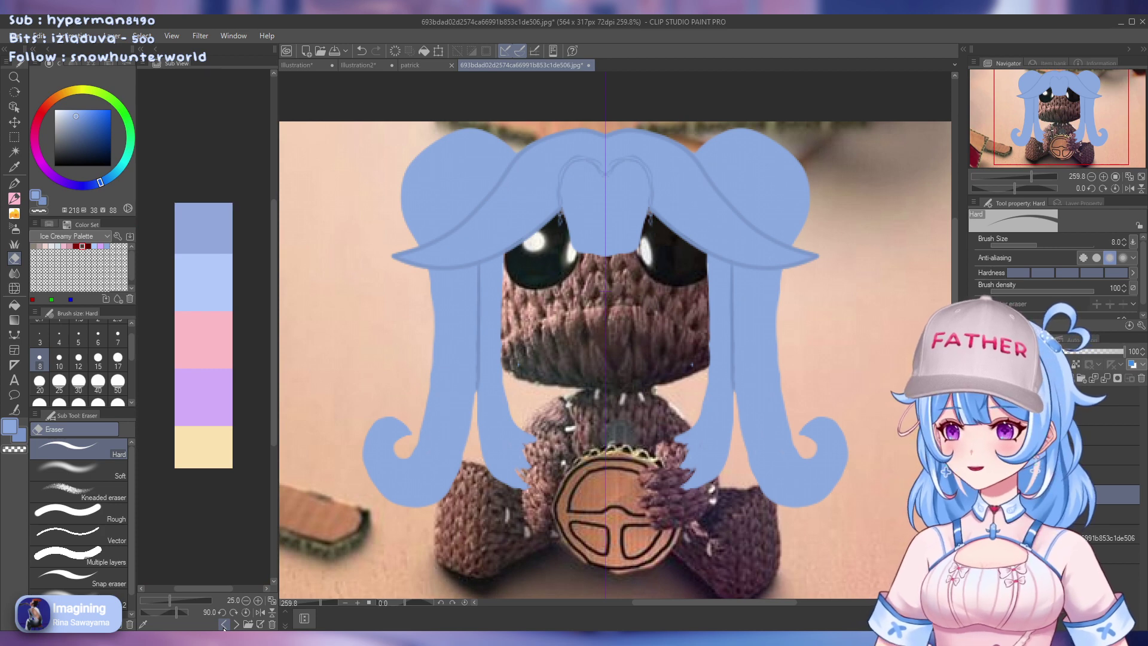
left_click(224, 624)
left_click(224, 624)
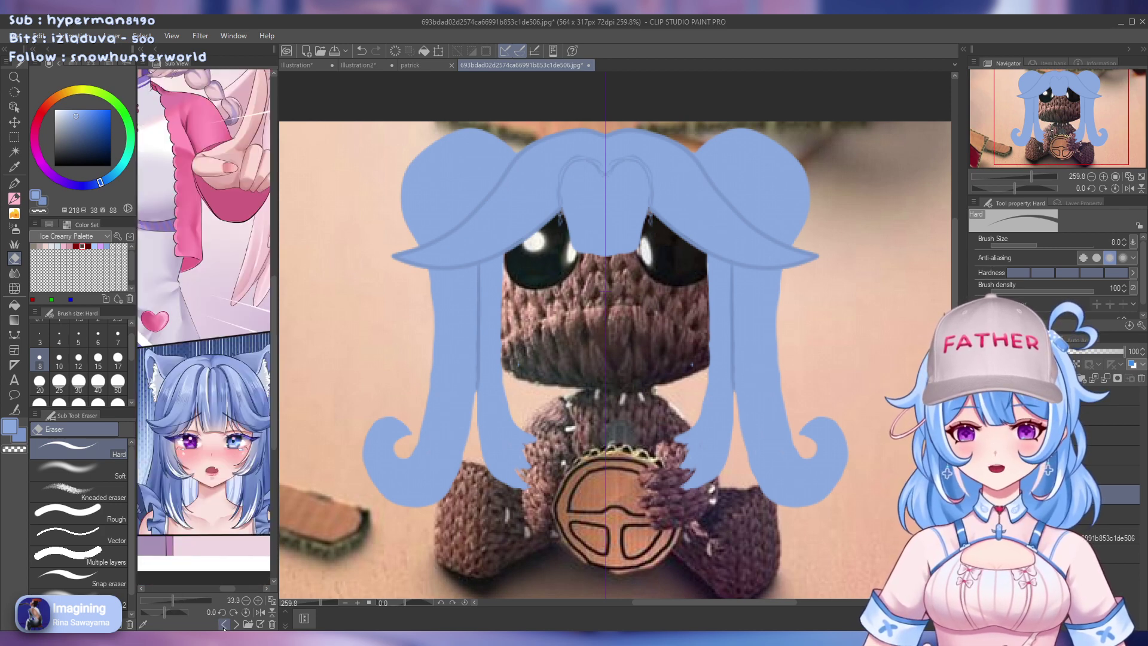
left_click(224, 624)
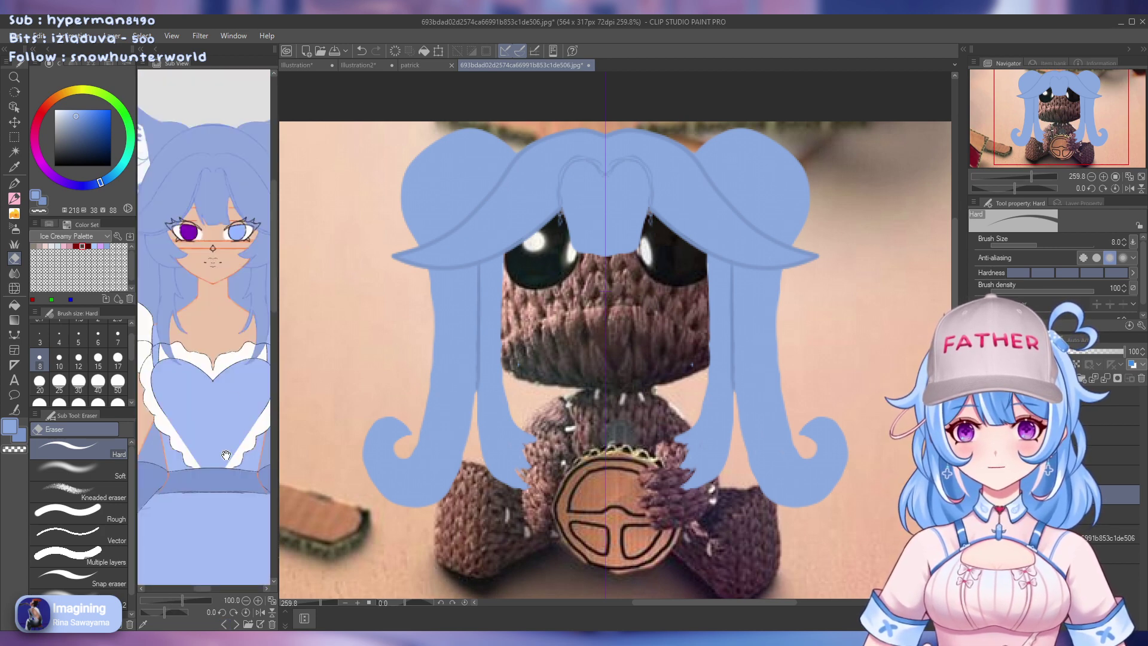
scroll(243, 278, "up", 3)
left_click_drag(243, 278, 213, 309)
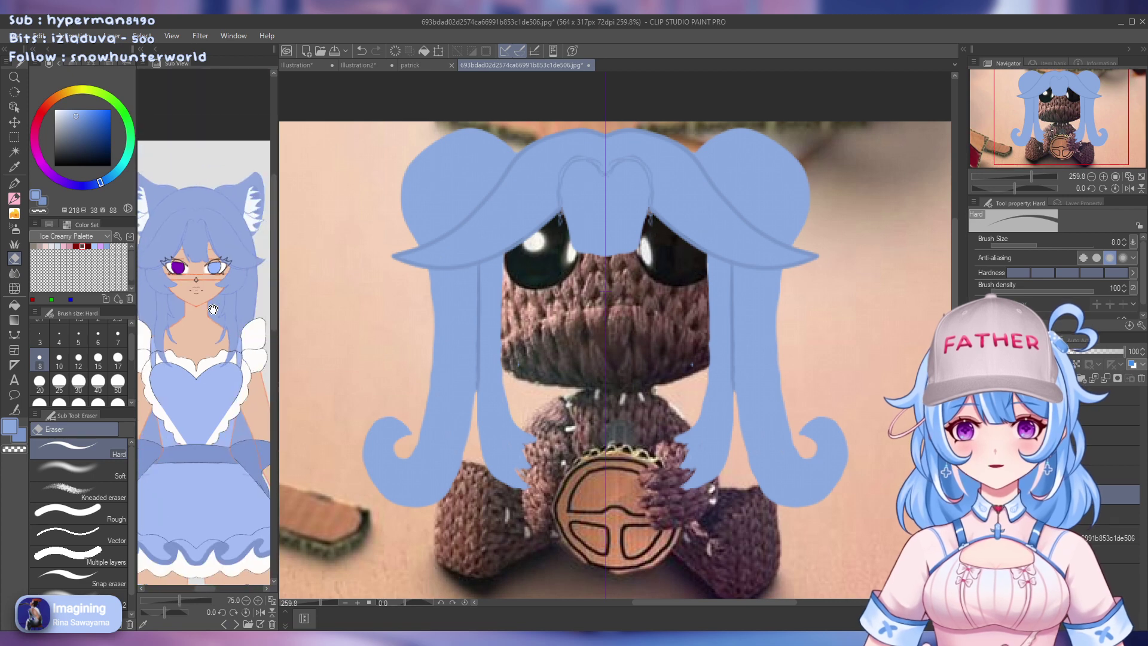
scroll(214, 309, "up", 1)
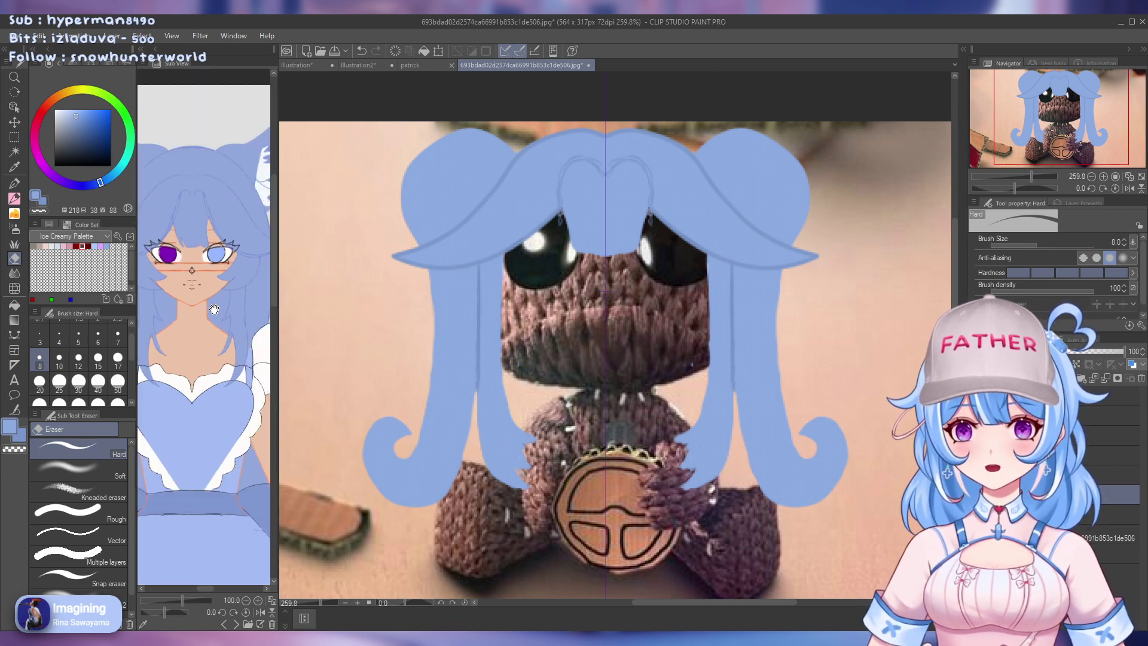
left_click_drag(214, 309, 225, 309)
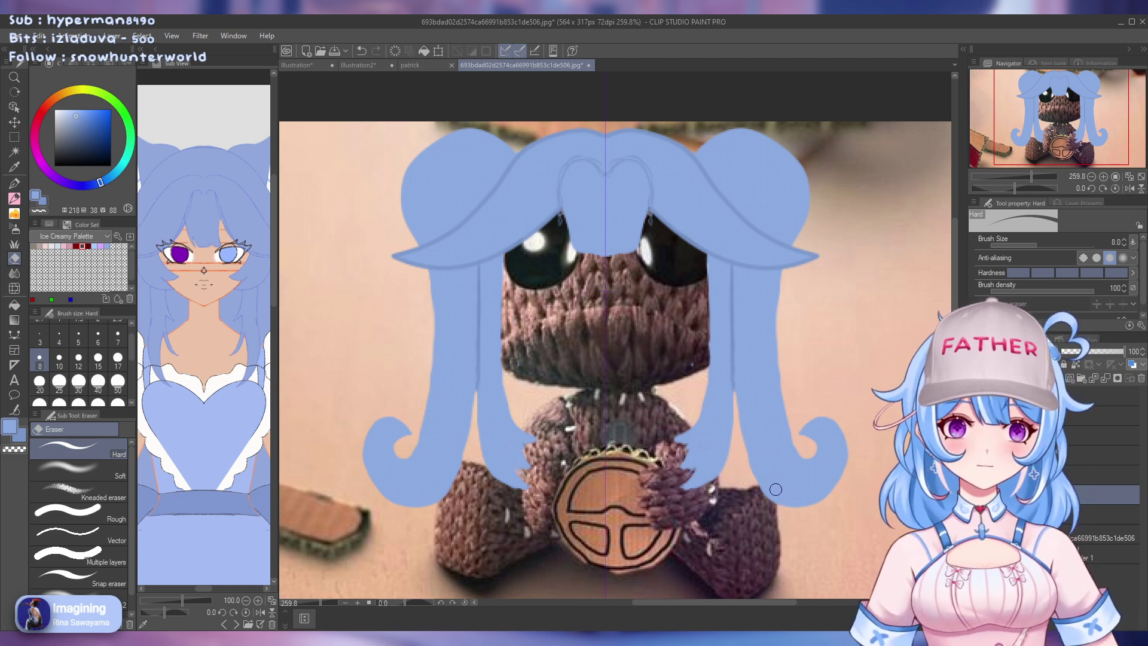
Select the layer below and erase the jagged tips and inner edges of the inner strands with the Hard eraser at sizes 8 and 30, ending on the G-pen
left_click(1066, 494)
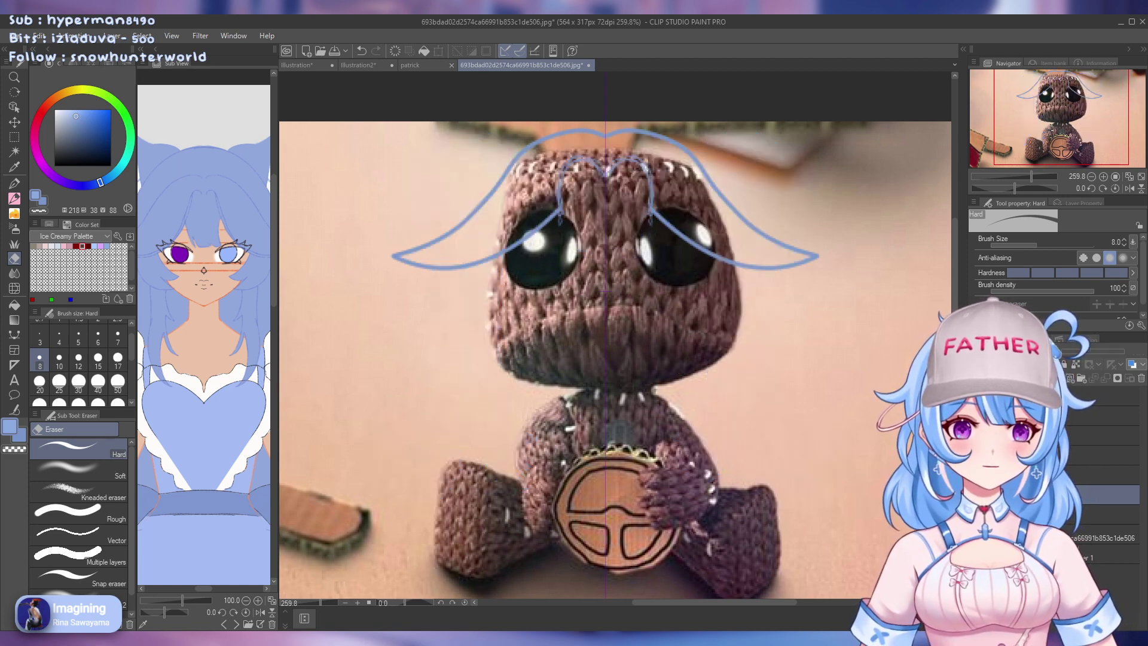
left_click(1065, 494)
left_click(1070, 514)
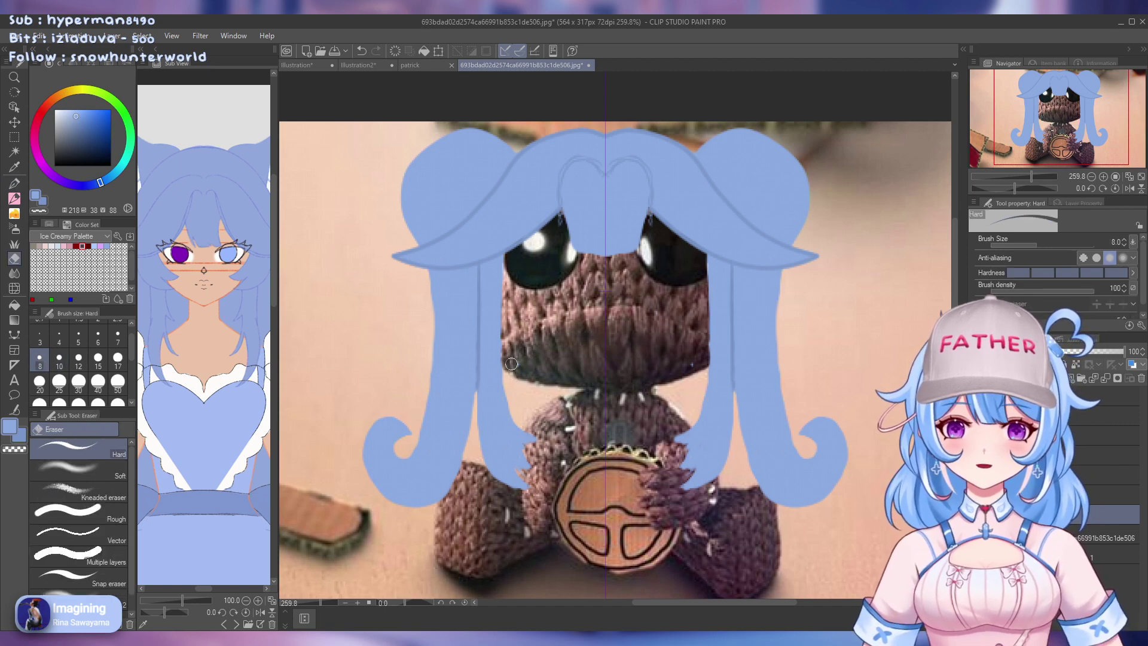
mouse_move(508, 383)
left_mouse_down()
mouse_move(515, 426)
mouse_move(569, 454)
left_mouse_up()
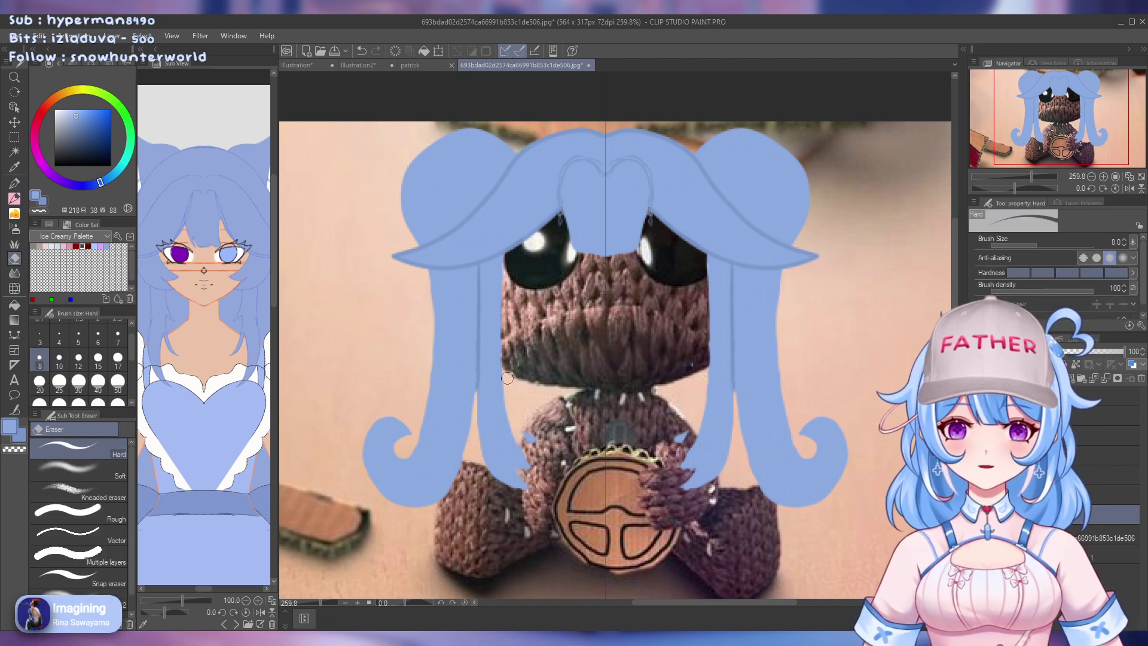
mouse_move(507, 378)
left_mouse_down()
mouse_move(513, 444)
mouse_move(528, 465)
mouse_move(553, 469)
mouse_move(521, 440)
left_mouse_up()
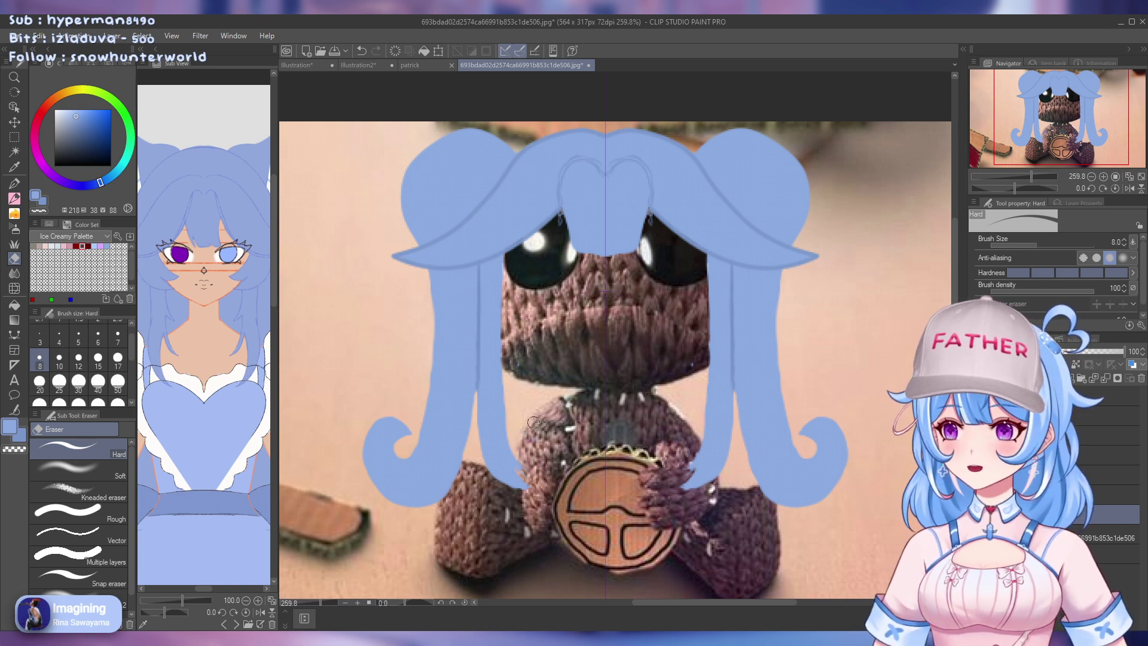
left_click(78, 383)
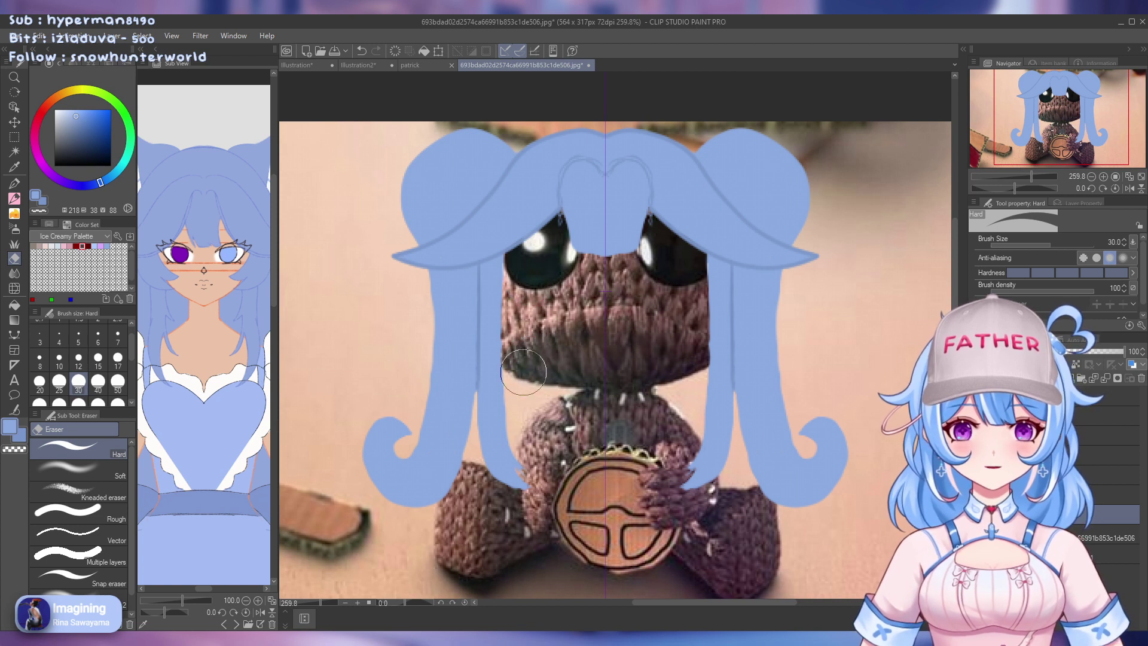
mouse_move(524, 375)
left_mouse_down()
mouse_move(523, 322)
mouse_move(520, 415)
mouse_move(560, 465)
left_mouse_up()
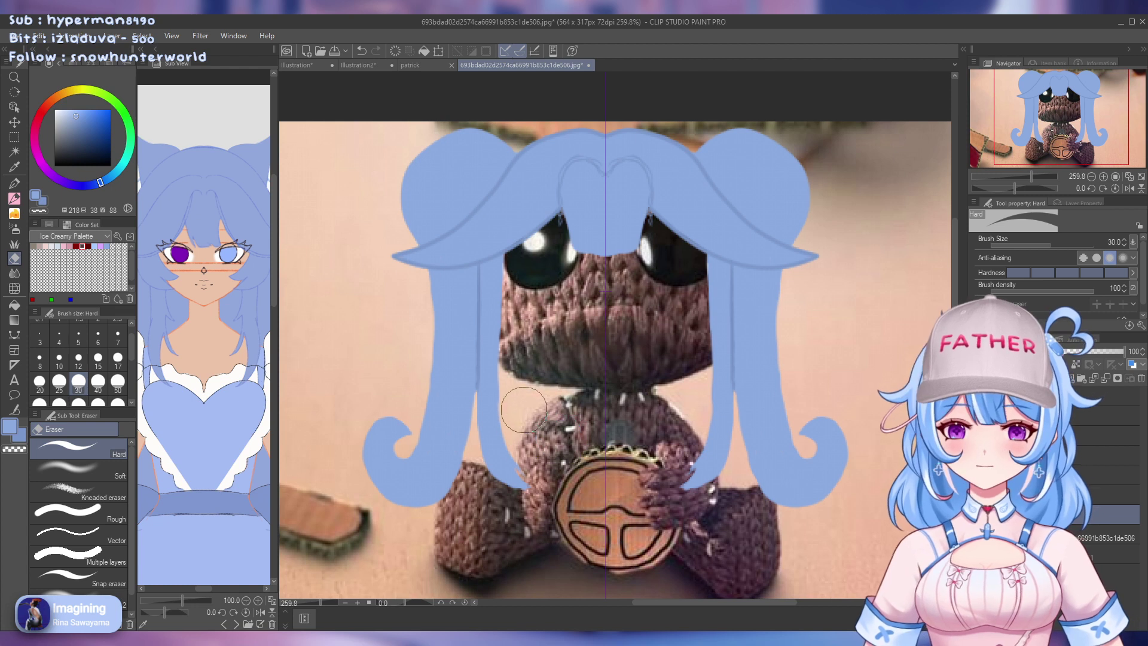
mouse_move(521, 414)
left_mouse_down()
mouse_move(520, 451)
mouse_move(538, 465)
left_mouse_up()
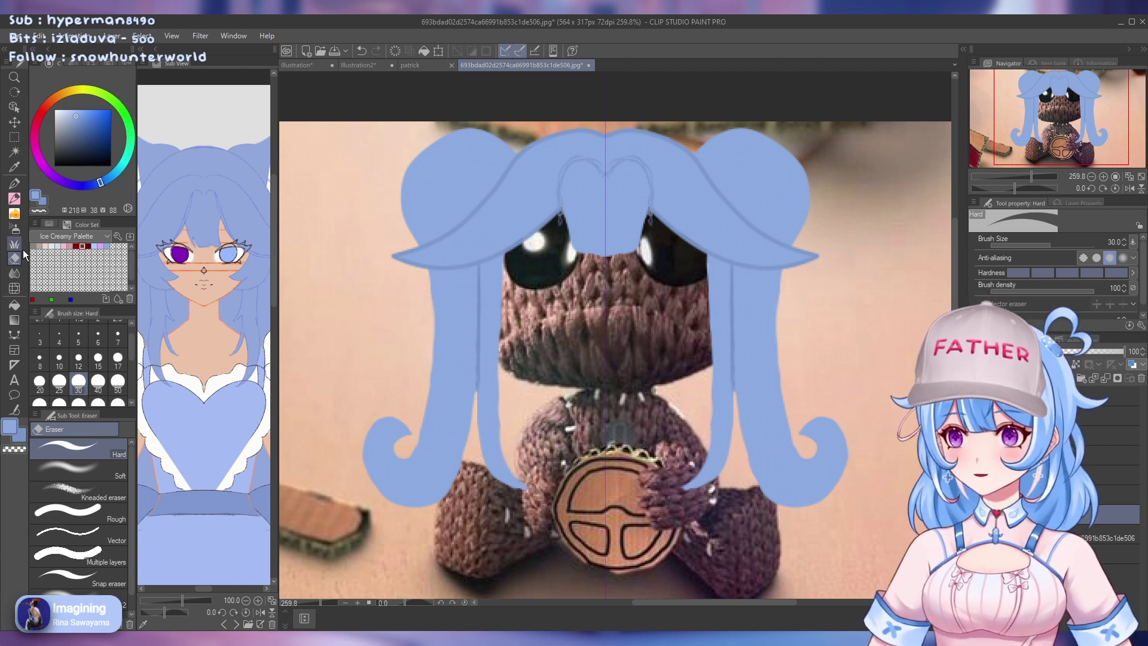
left_click(14, 184)
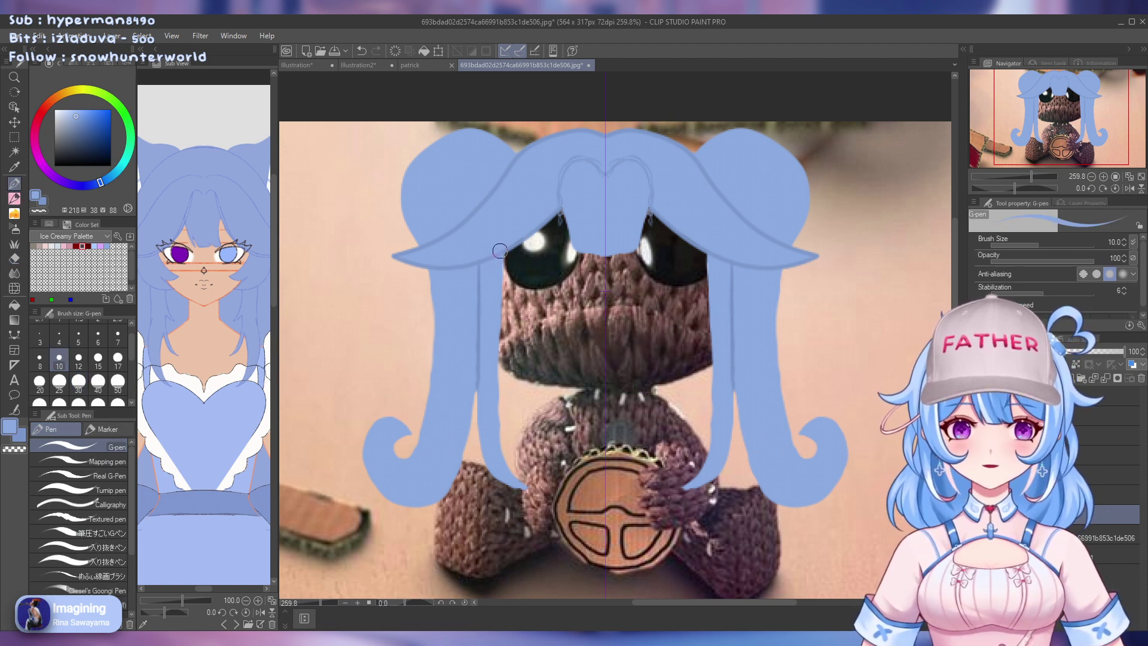
left_click(78, 381)
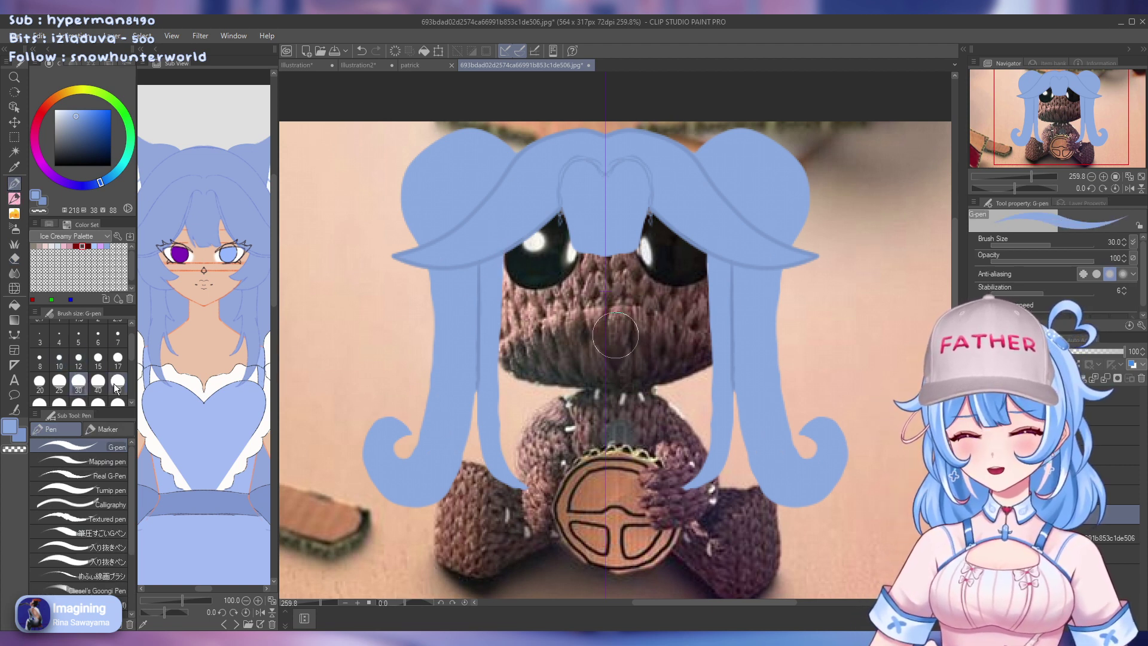
left_click(39, 381)
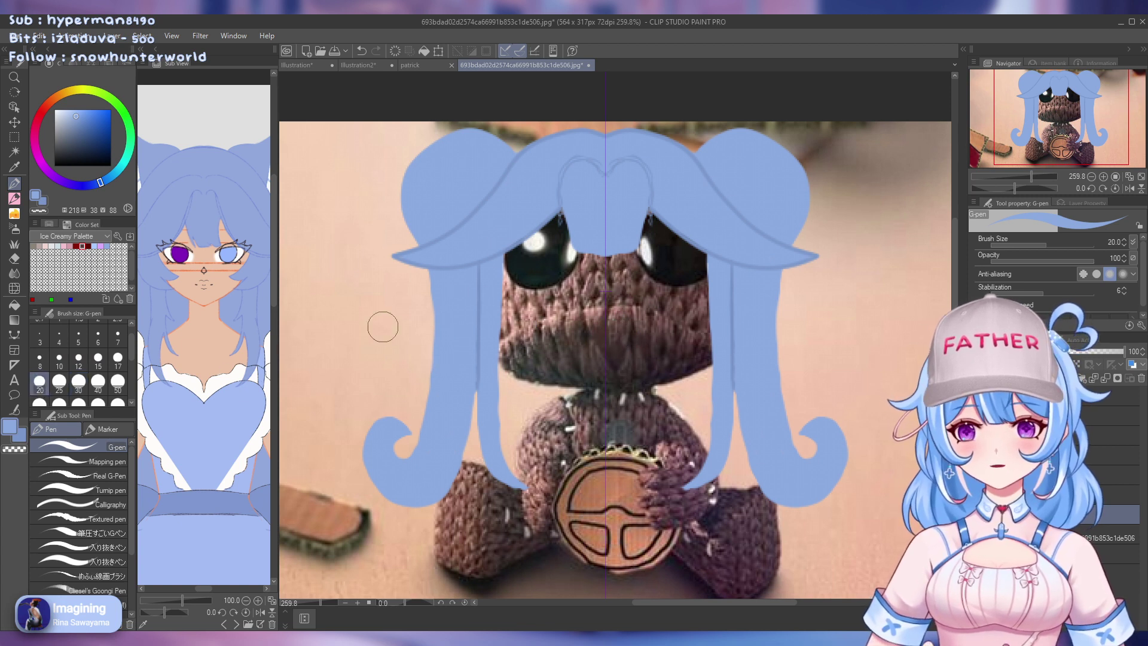
mouse_move(491, 251)
left_mouse_down()
mouse_move(496, 293)
mouse_move(498, 251)
mouse_move(493, 336)
mouse_move(499, 263)
left_mouse_up()
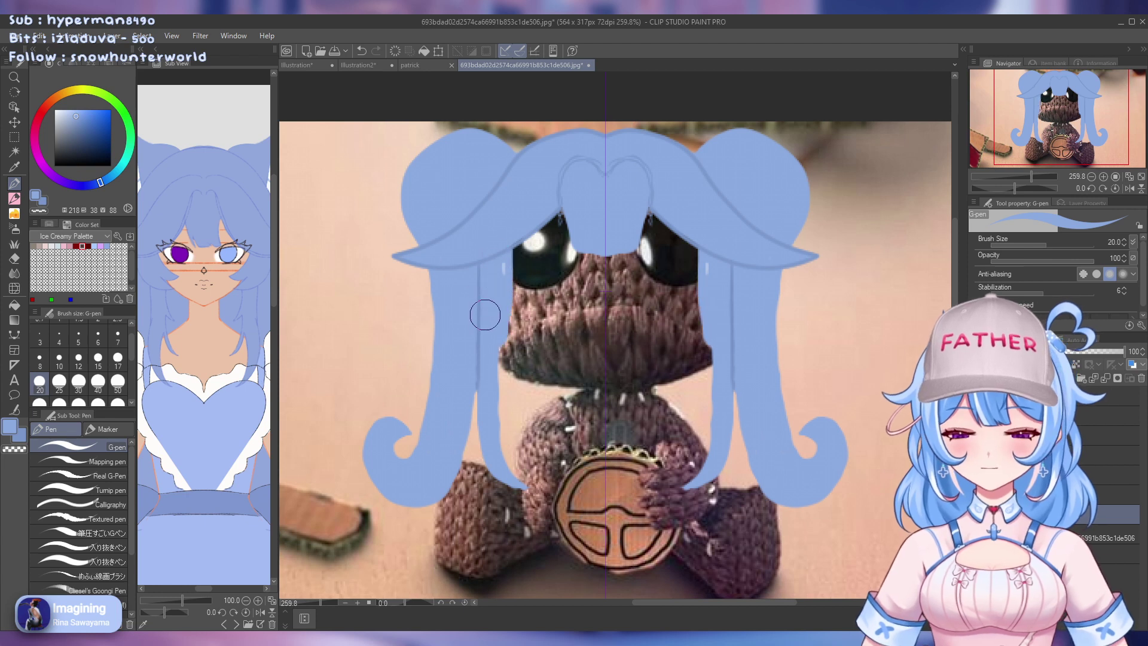
key("ctrl+z")
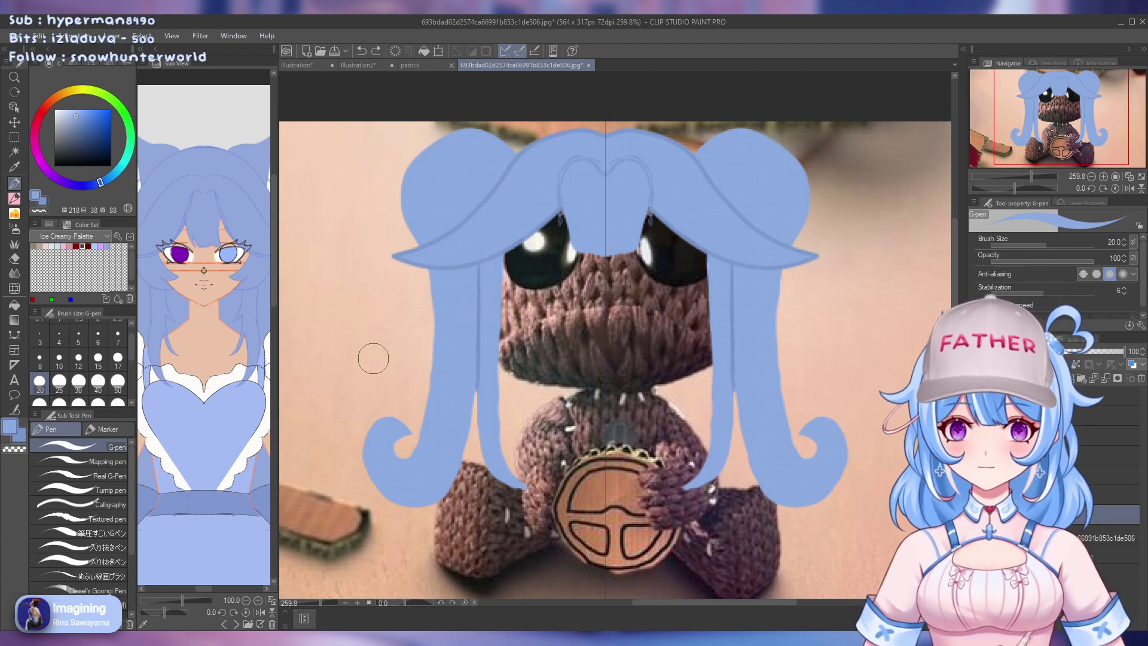
Widen the inner strands toward the doll's face with a size 25 Curve line running from the bangs down to the strand tips
left_click(18, 340)
left_click(95, 469)
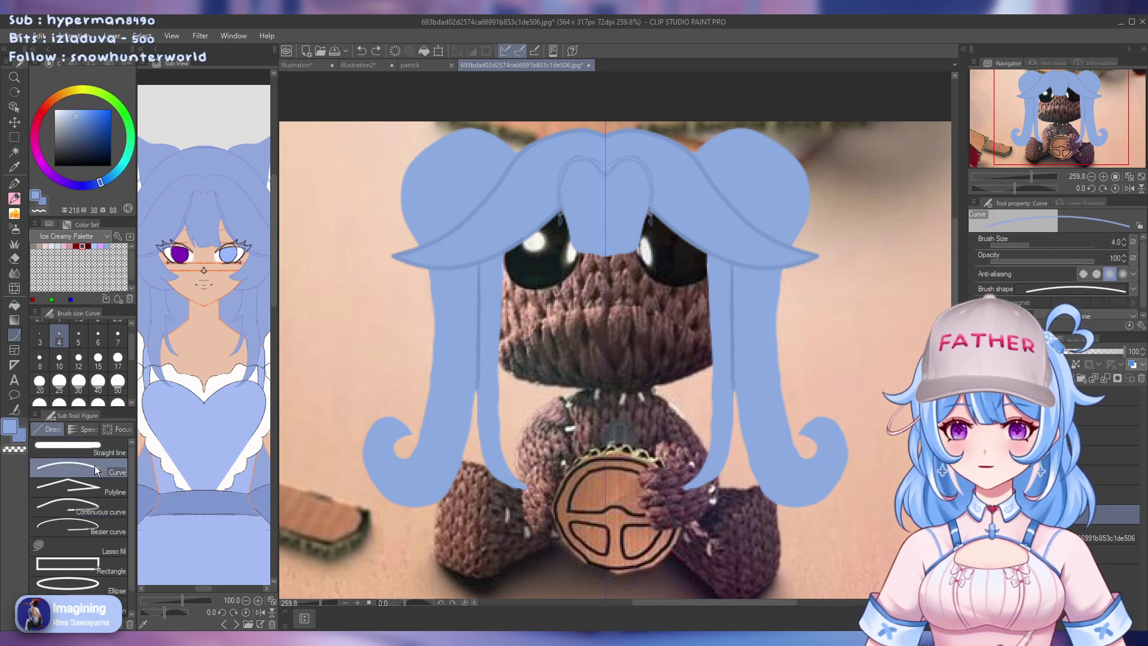
left_click(59, 382)
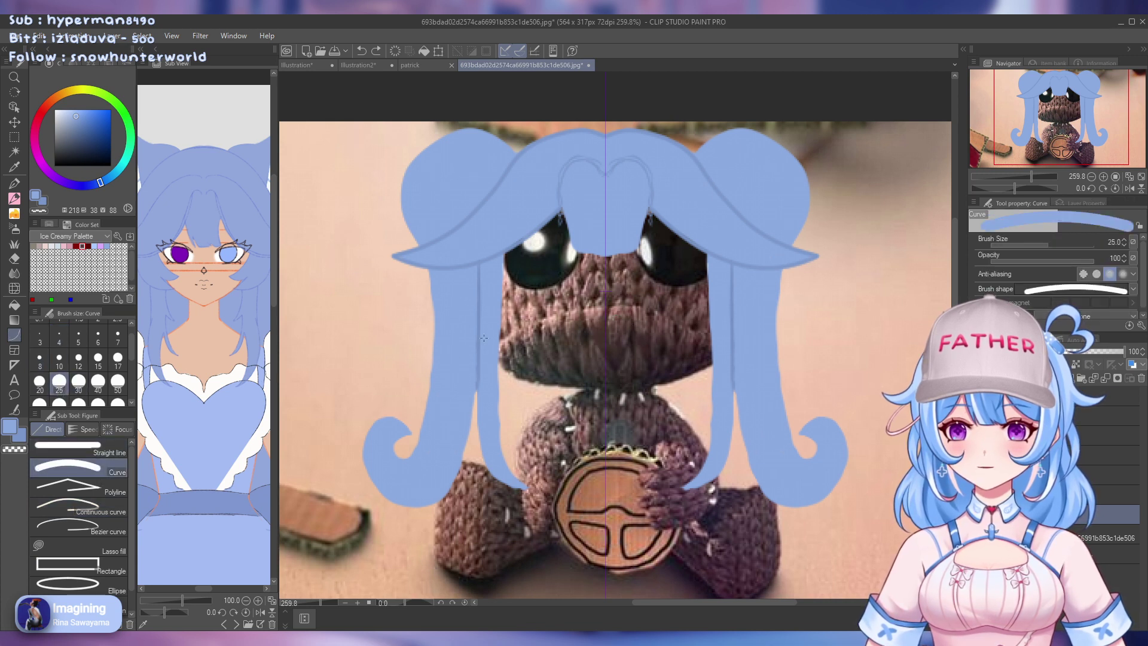
mouse_move(499, 237)
left_mouse_down()
mouse_move(505, 436)
mouse_move(519, 478)
mouse_move(514, 469)
left_mouse_up()
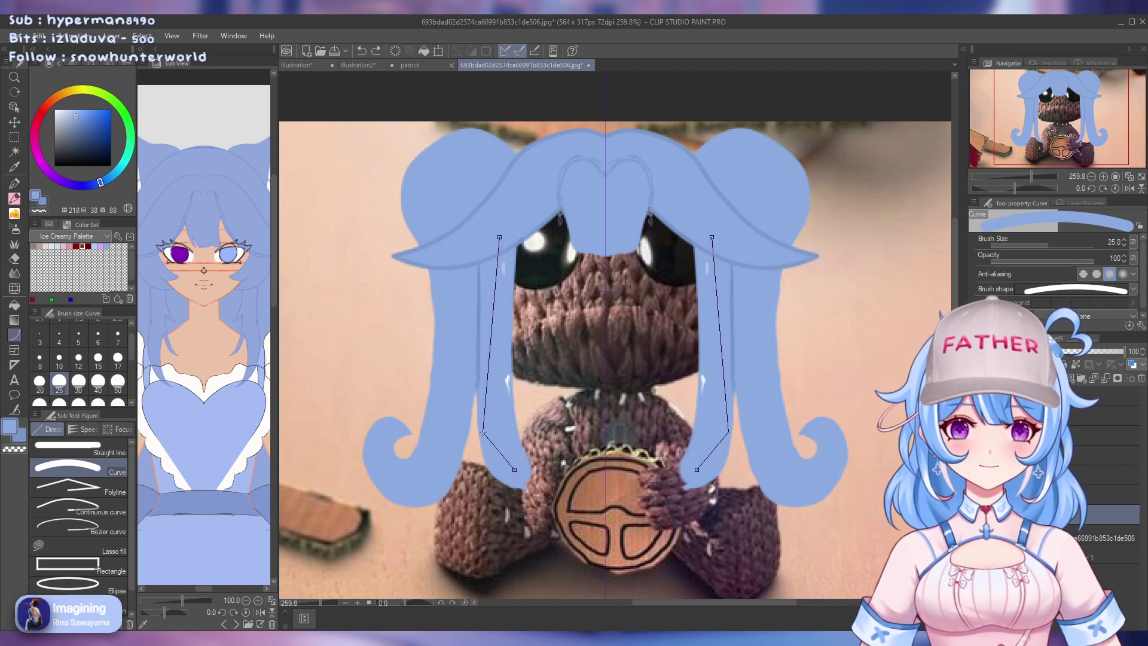
left_click(497, 444)
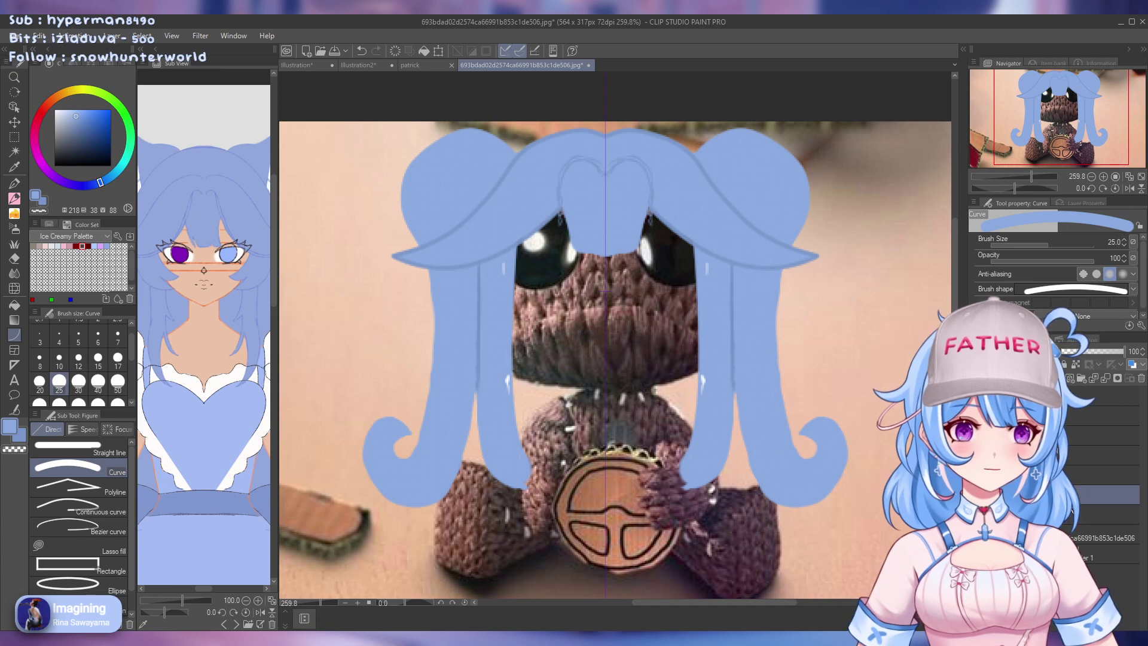
Erase the lower part of both inner strands up to just below chin level with the Hard eraser at size 20
key("e")
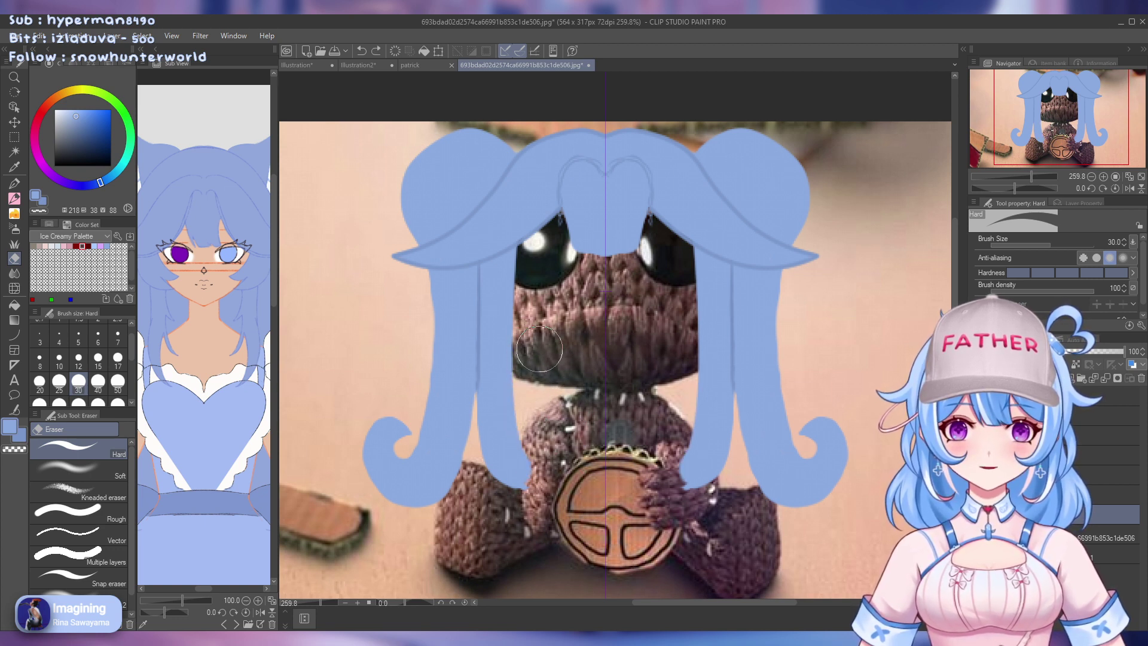
left_click_drag(538, 448, 571, 472)
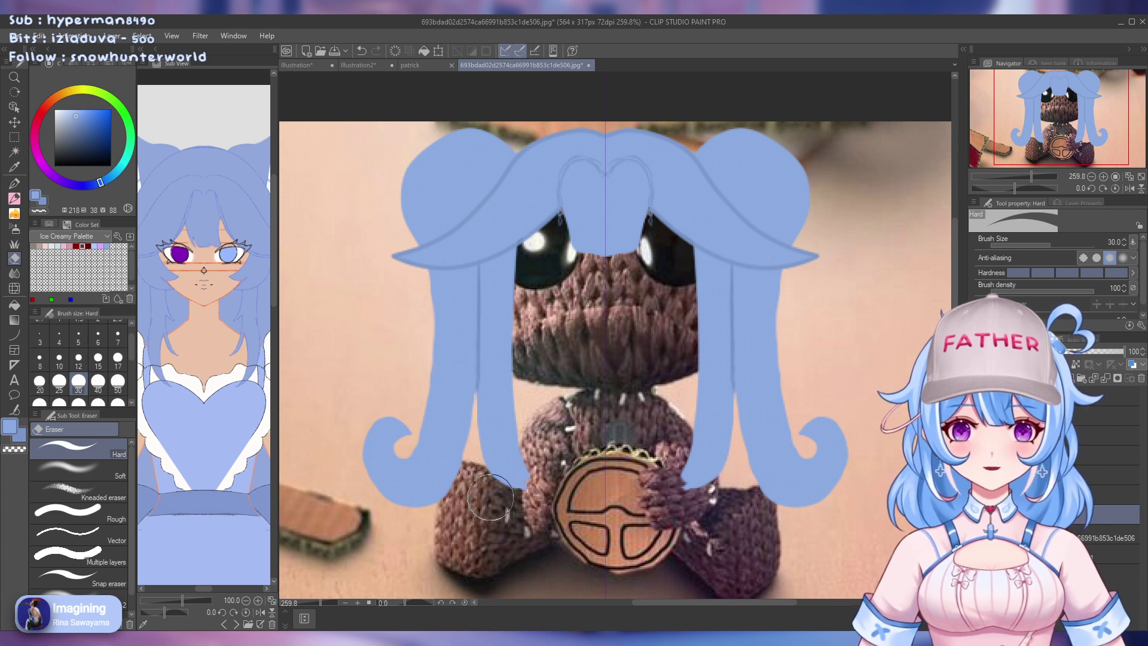
left_click(39, 381)
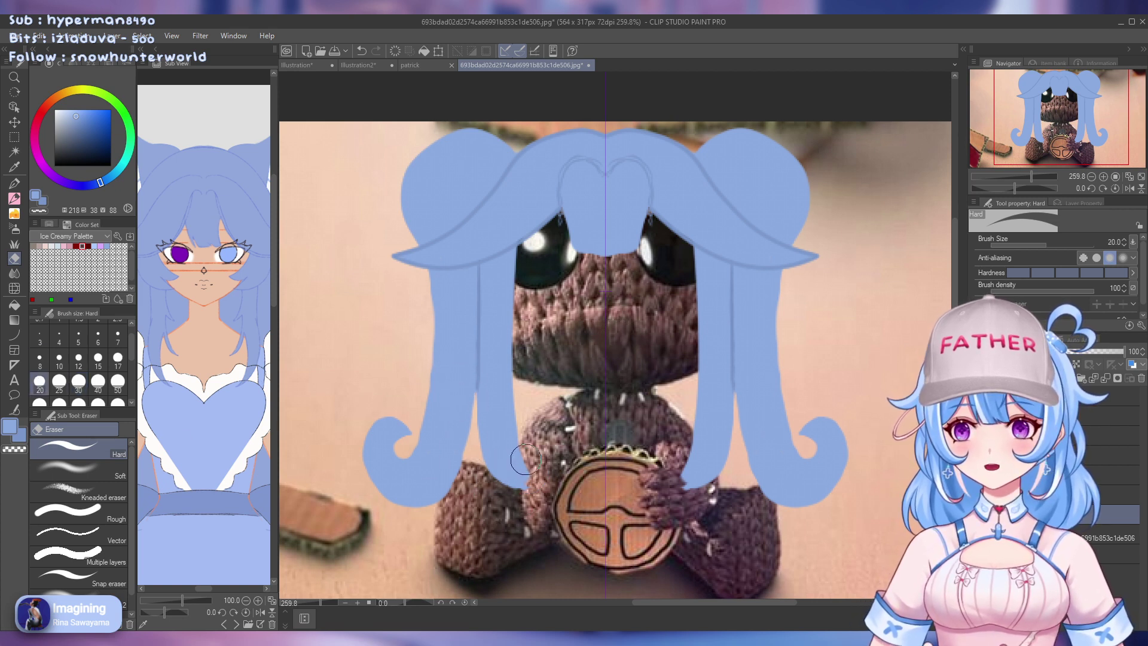
mouse_move(516, 407)
left_mouse_down()
mouse_move(523, 456)
mouse_move(561, 504)
mouse_move(508, 471)
mouse_move(521, 457)
mouse_move(480, 468)
mouse_move(550, 500)
mouse_move(484, 451)
mouse_move(535, 433)
mouse_move(494, 450)
mouse_move(492, 470)
mouse_move(518, 453)
mouse_move(518, 484)
mouse_move(539, 470)
mouse_move(535, 442)
mouse_move(491, 442)
mouse_move(503, 424)
mouse_move(493, 435)
mouse_move(487, 426)
mouse_move(486, 441)
mouse_move(518, 415)
mouse_move(489, 424)
mouse_move(520, 406)
mouse_move(482, 430)
mouse_move(517, 401)
left_mouse_up()
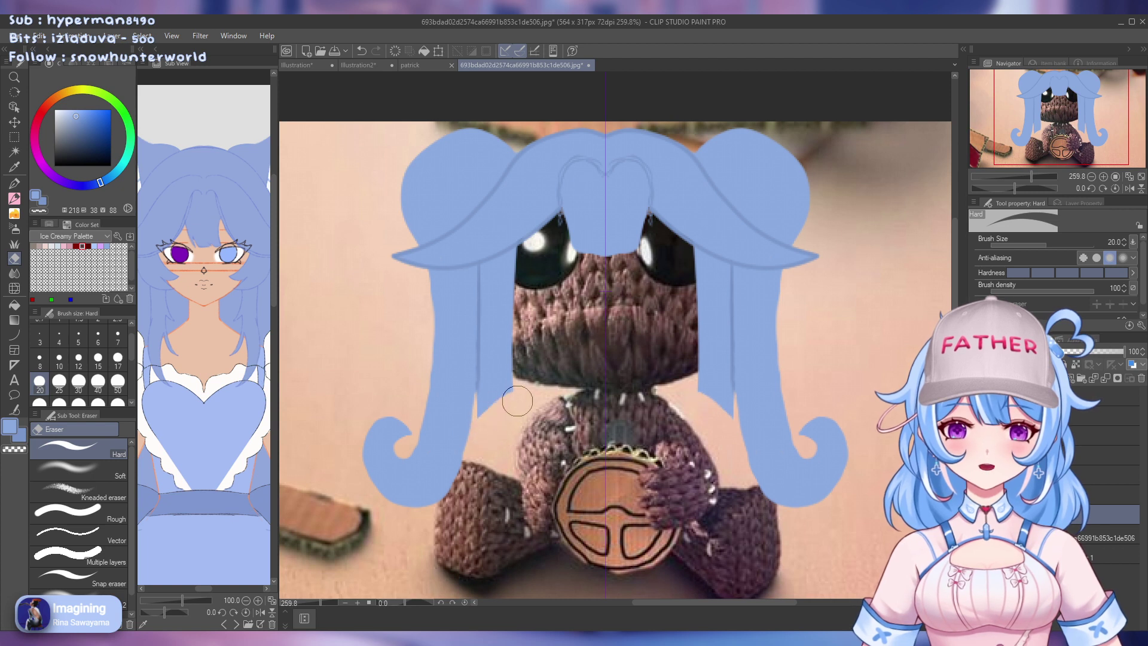
Draw a size 8 curve from the cut end of the inner strands, bowing outward and down to the doll's hands
left_click(14, 334)
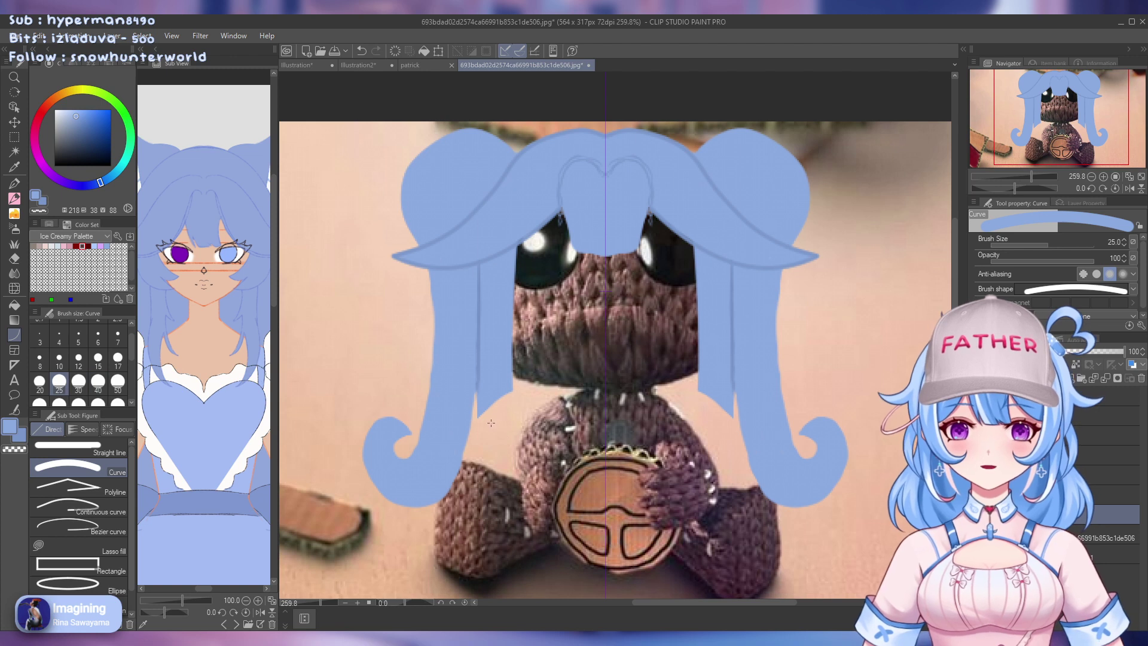
left_click(40, 357)
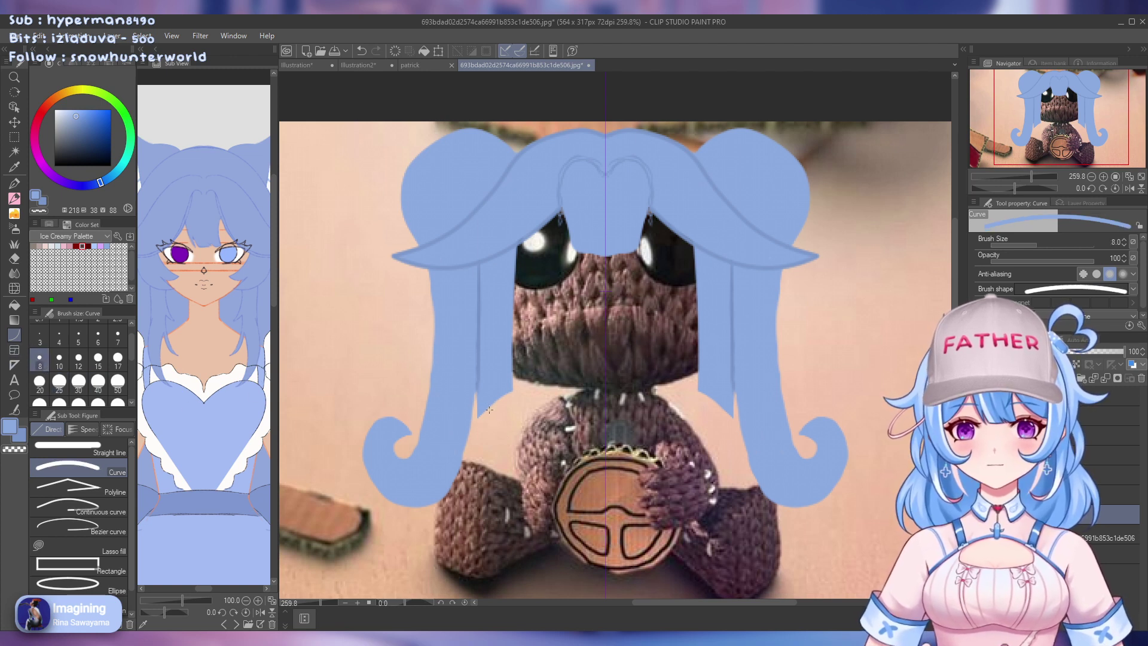
left_click_drag(482, 405, 542, 479)
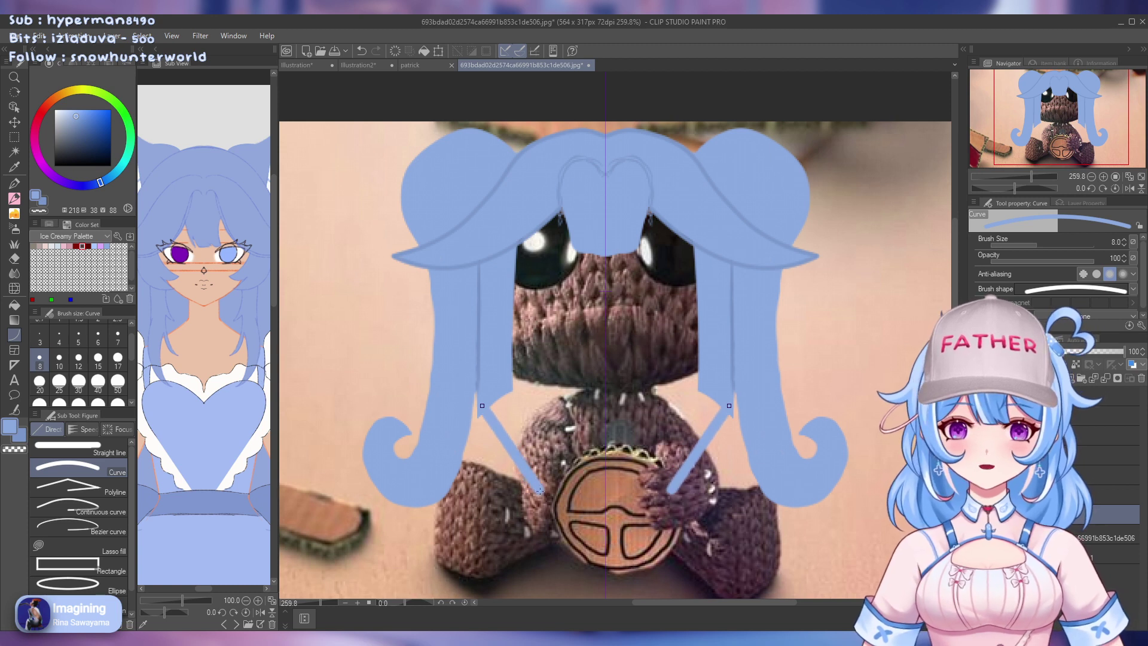
left_click(486, 486)
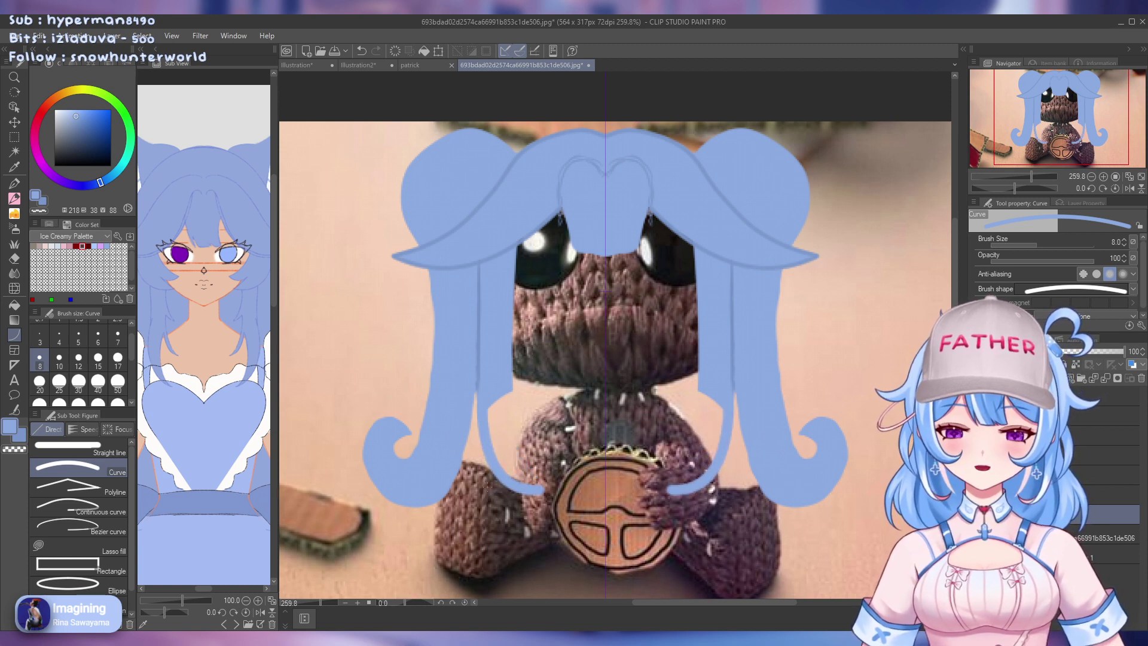
Try to draw the inner edge of the strand tips down to the curve ends with the Curve tool at sizes 8 and 2
left_click_drag(505, 381, 540, 490)
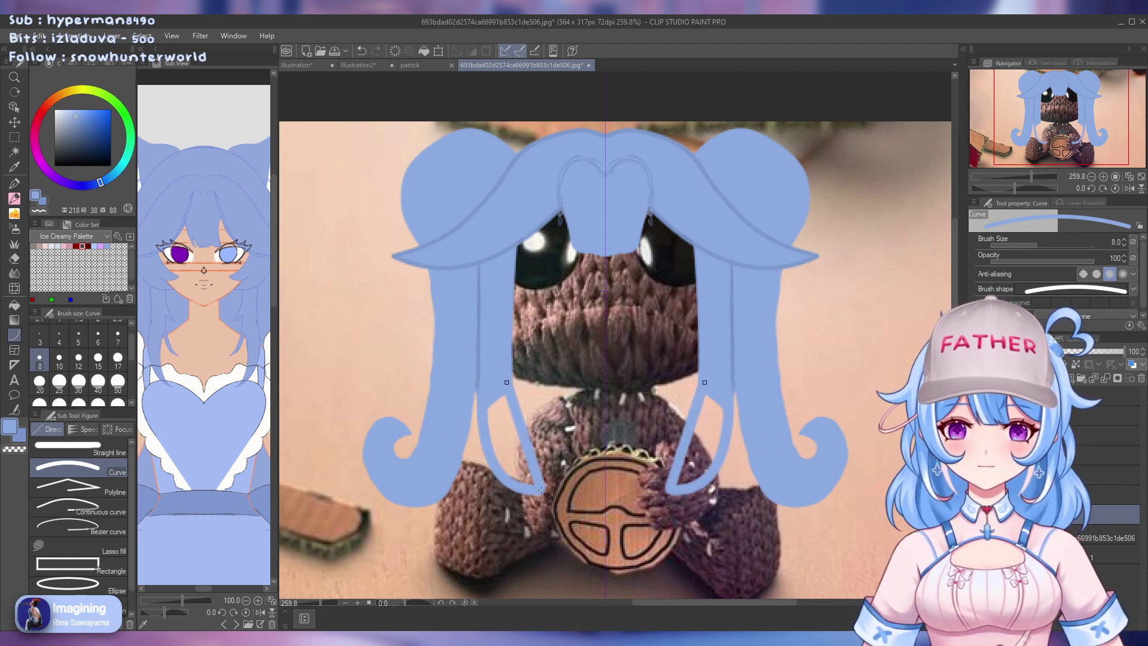
left_click(505, 439)
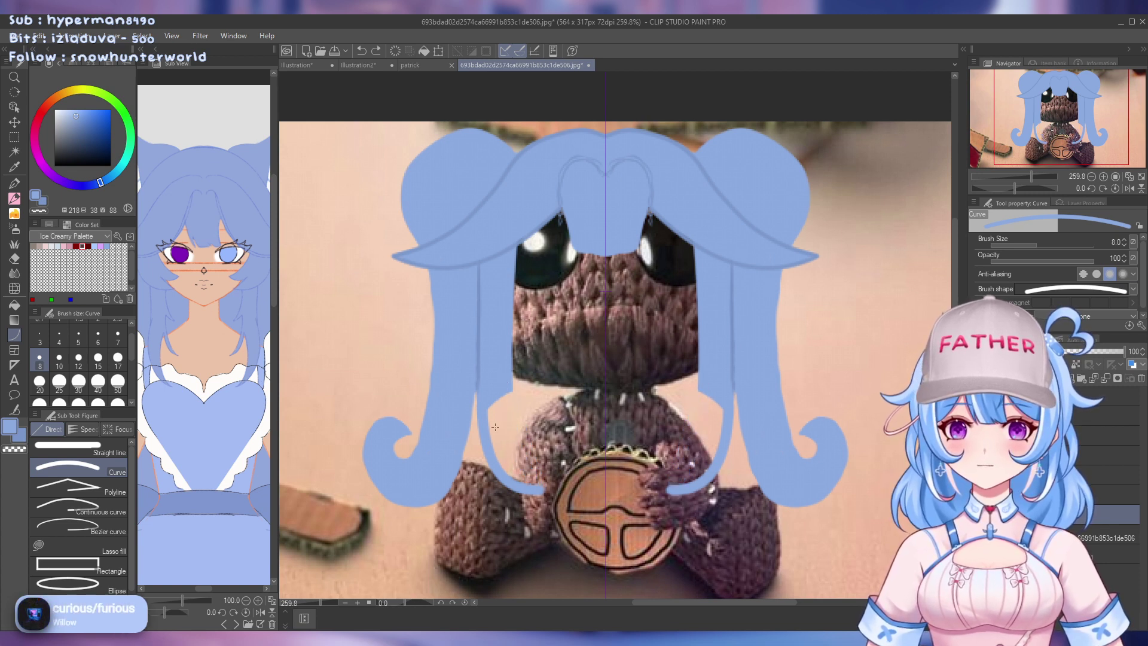
left_click_drag(131, 350, 129, 338)
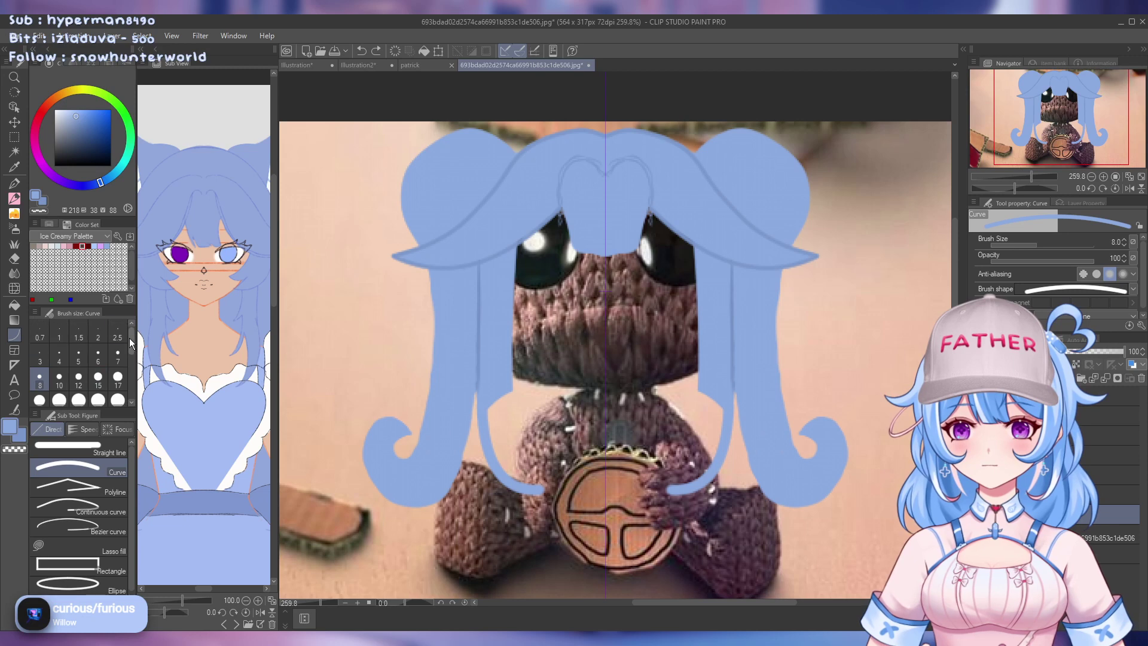
left_click(97, 332)
left_click_drag(512, 387, 539, 475)
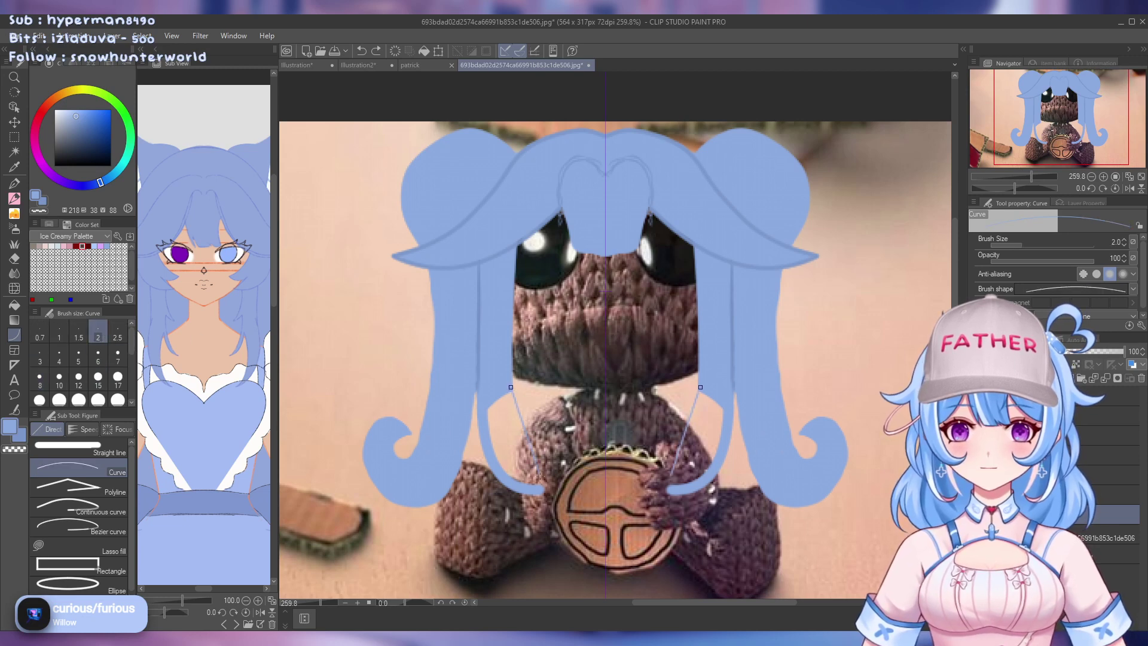
left_click(523, 441)
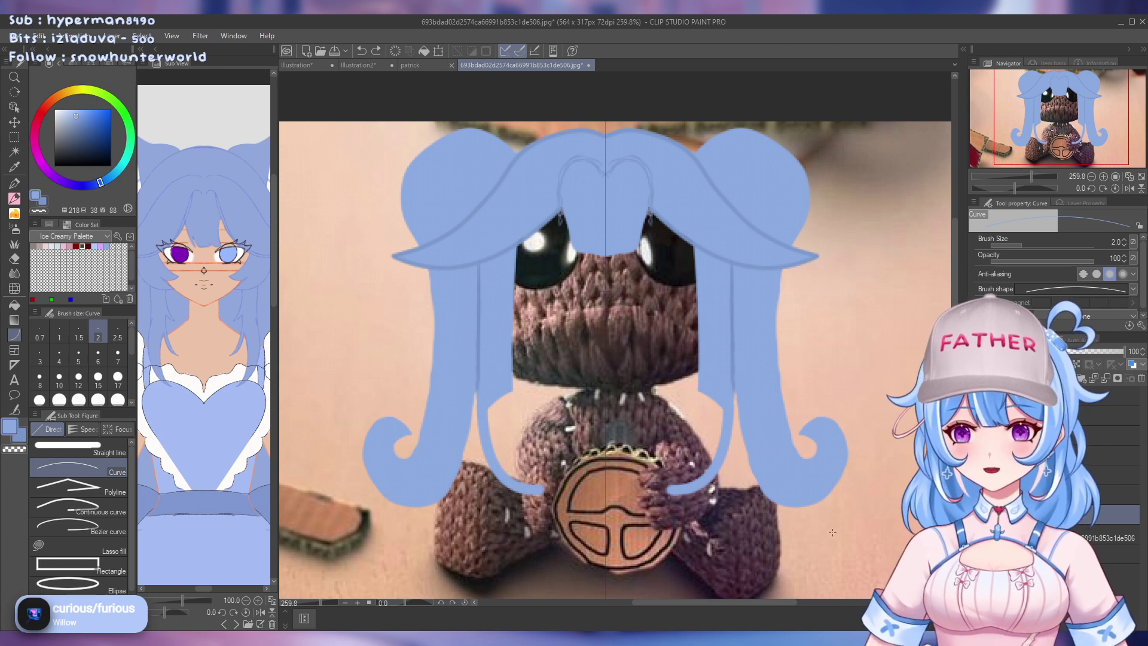
Try freehand tip lines with the G-pen at size 8, and erase the thin curves below the inner strands with the Hard eraser
key("p")
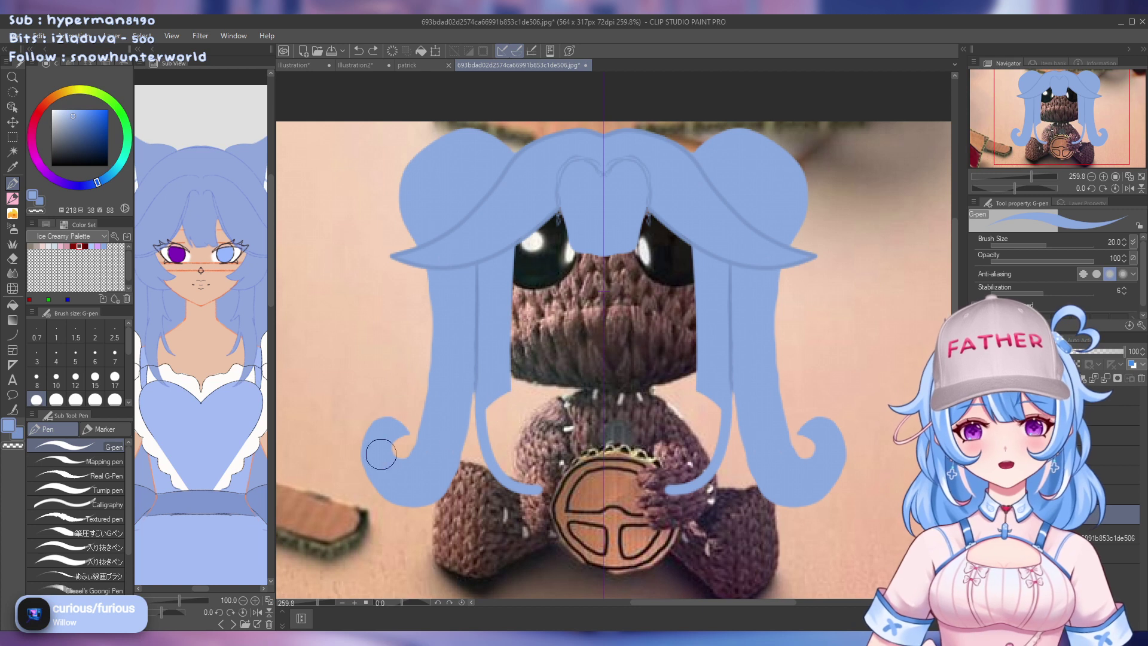
left_click(37, 378)
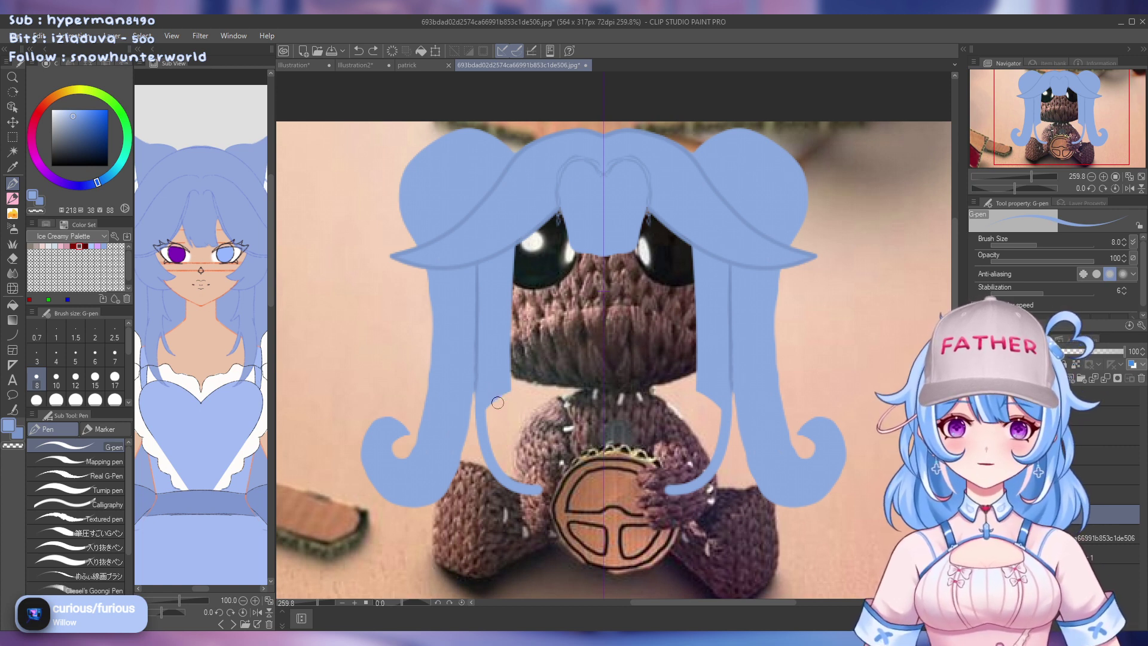
left_click_drag(501, 396, 502, 423)
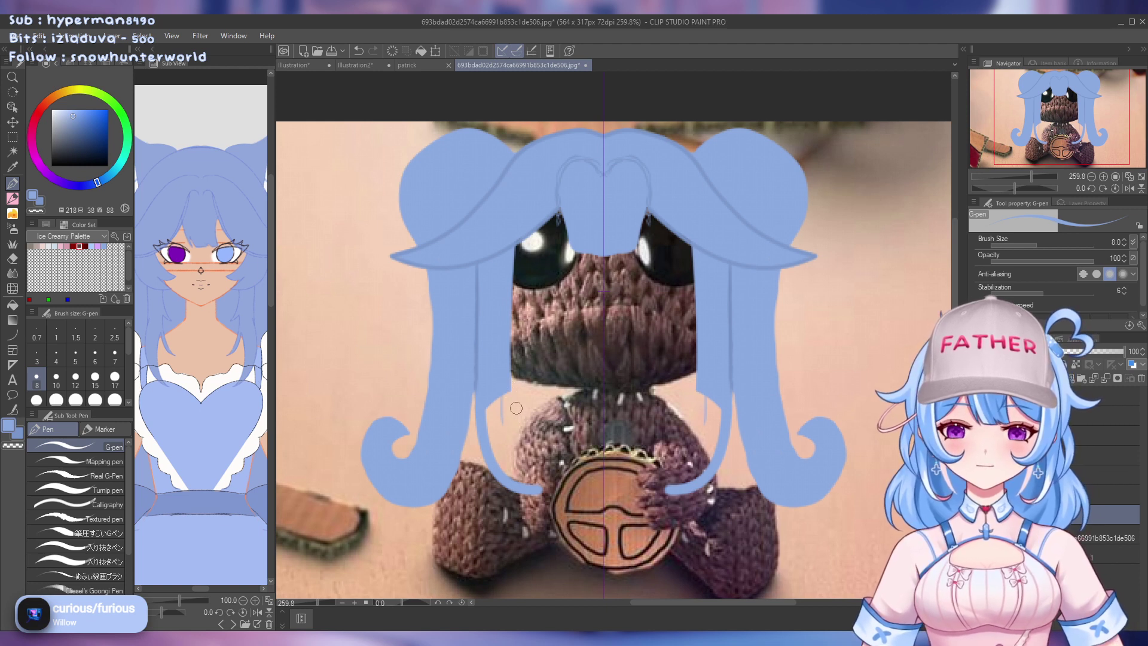
left_click_drag(507, 390, 520, 443)
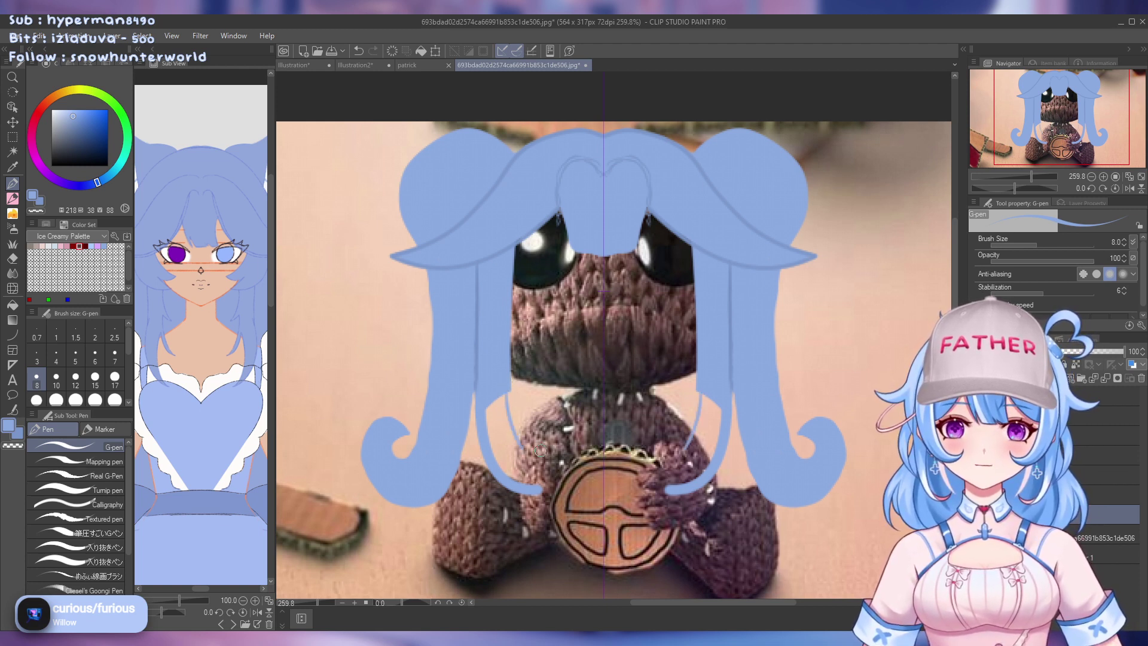
key("ctrl+z")
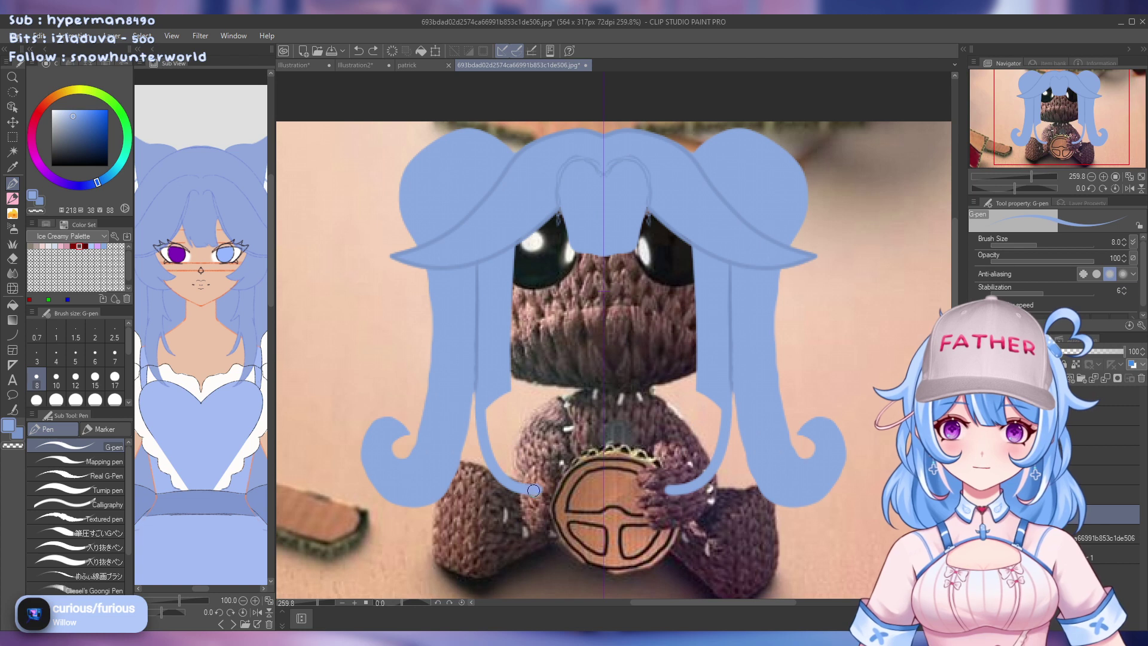
key("e")
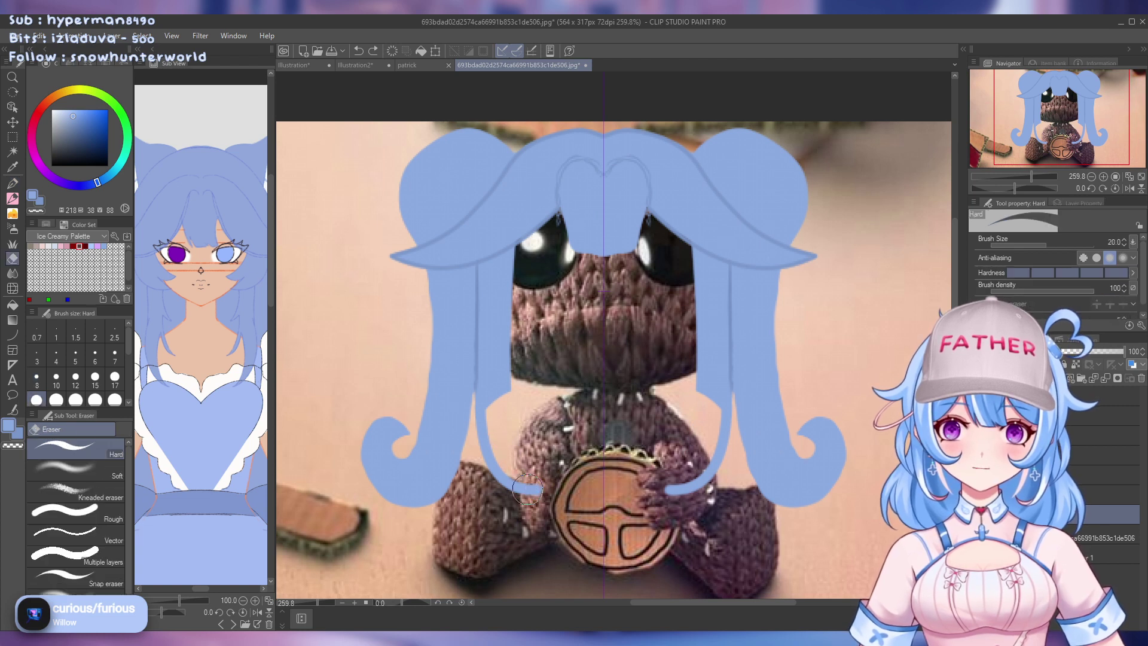
mouse_move(535, 499)
left_mouse_down()
mouse_move(514, 496)
mouse_move(496, 472)
mouse_move(502, 437)
mouse_move(497, 486)
mouse_move(492, 427)
mouse_move(489, 460)
left_mouse_up()
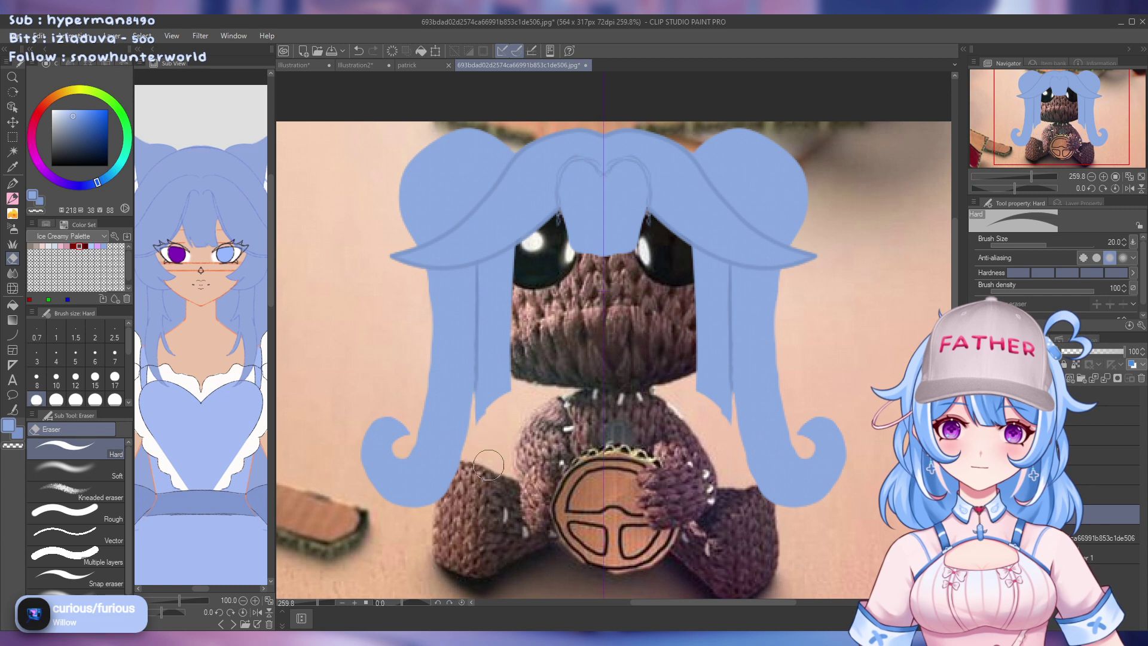
Maximize the window and try several G-pen strokes at size 8 for new tips on the inner strands, undoing each one
left_click(12, 183)
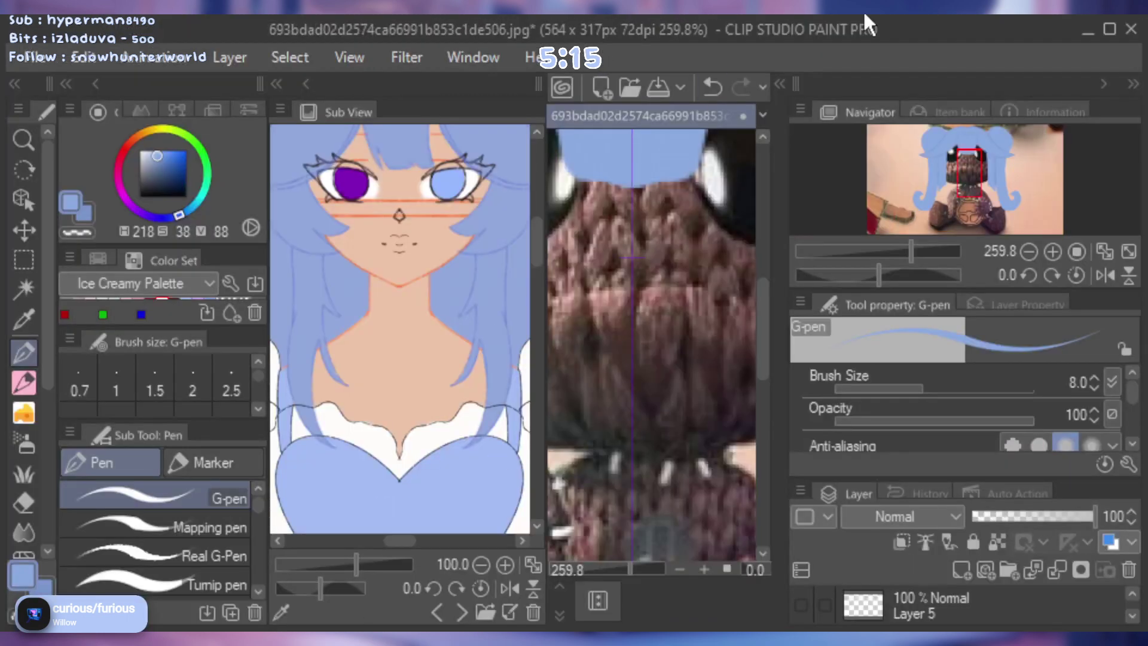
left_click(1110, 29)
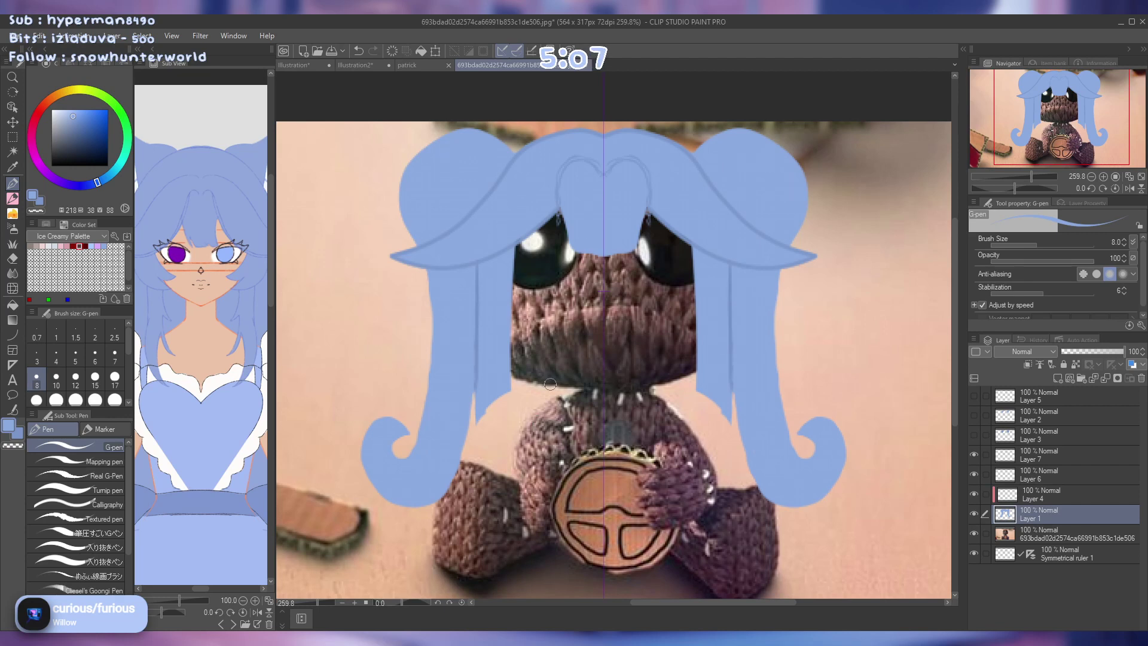
left_click_drag(508, 383, 505, 426)
key("ctrl+z")
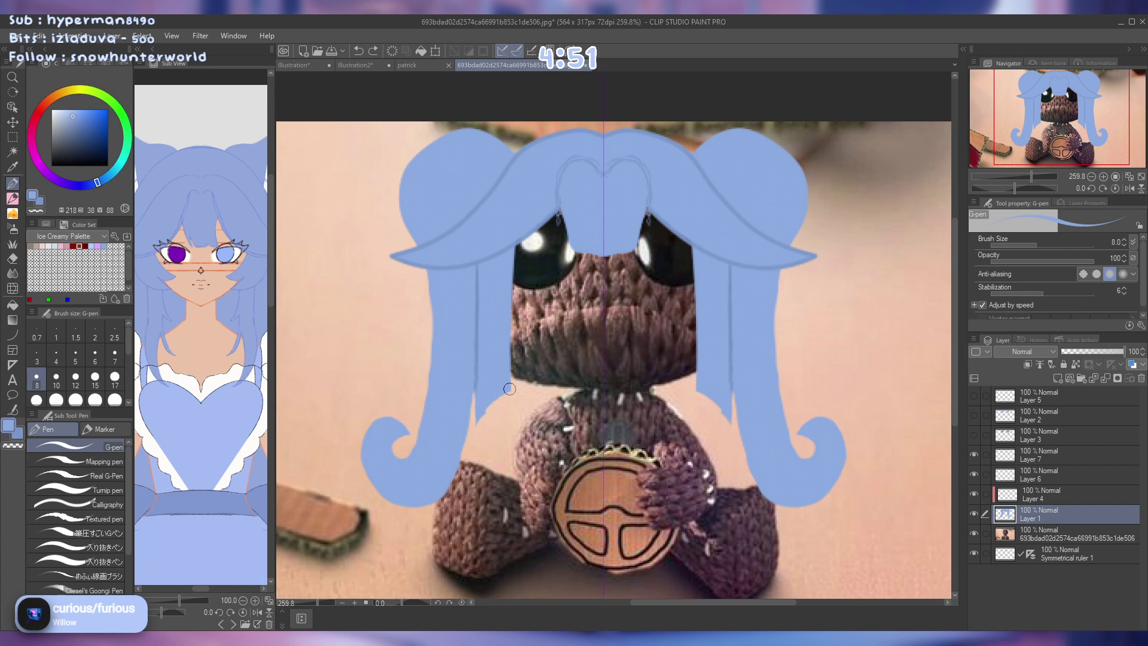
left_click_drag(508, 390, 511, 428)
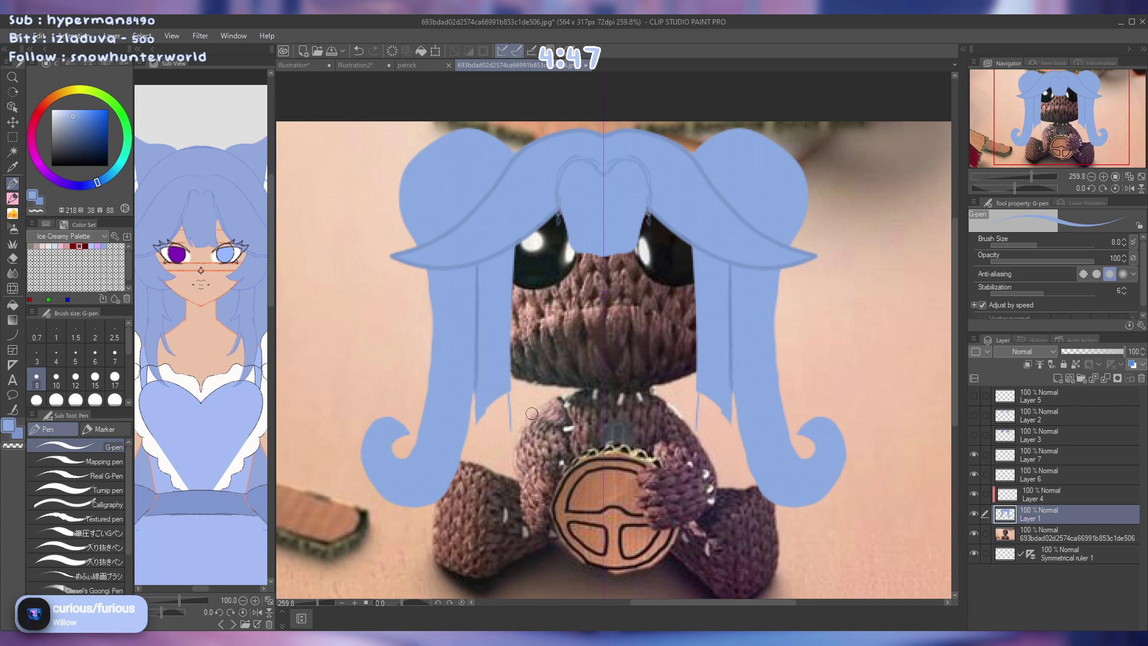
key("ctrl+z")
left_click_drag(507, 380, 515, 432)
key("ctrl+z")
left_click_drag(507, 383, 526, 426)
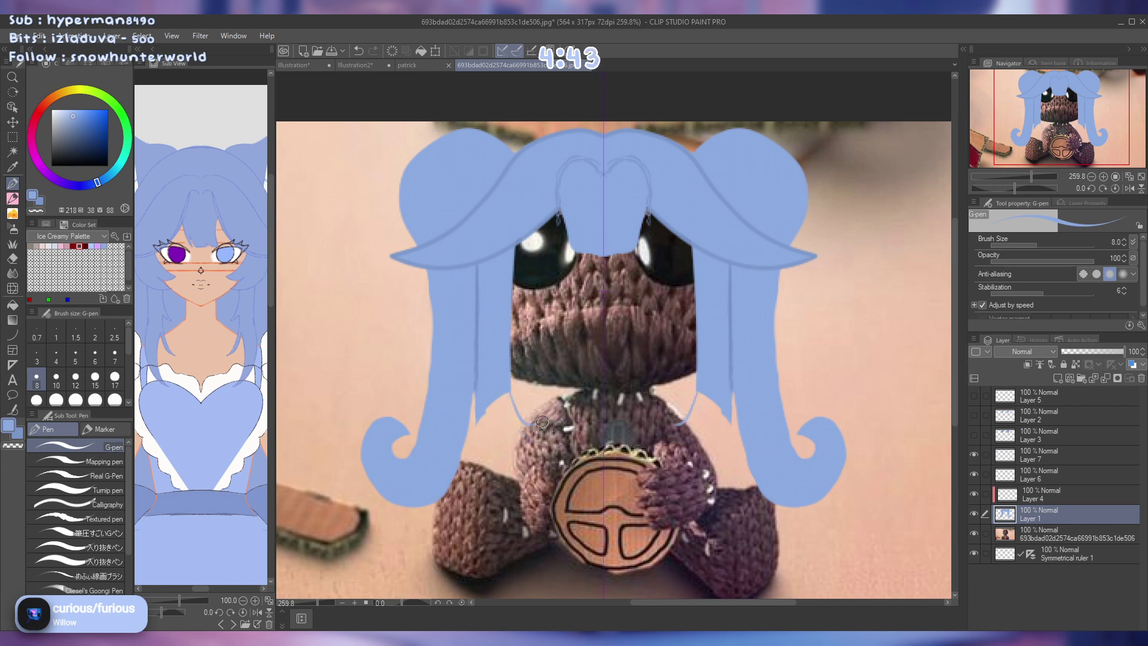
key("ctrl+z")
Draw new tip outlines for the inner hair strands with the G-pen at size 8, curving down to the doll's legs
mouse_move(507, 383)
left_mouse_down()
mouse_move(529, 413)
mouse_move(517, 440)
left_mouse_up()
key("ctrl+z")
key("ctrl+z")
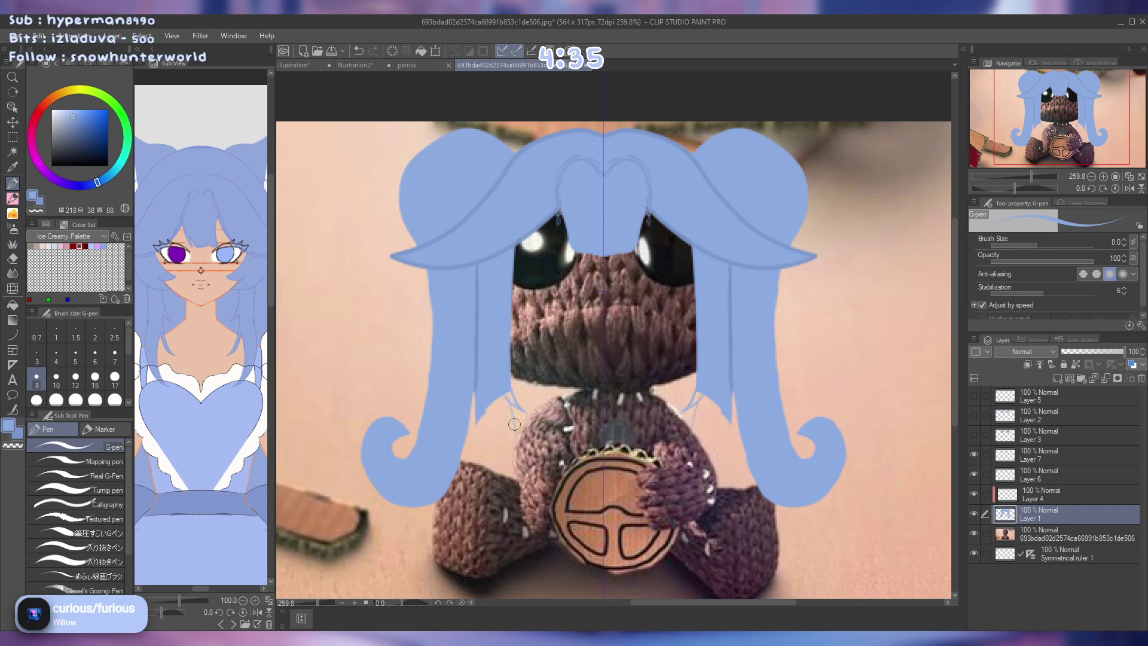
key("ctrl+z")
mouse_move(504, 389)
left_mouse_down()
mouse_move(516, 432)
mouse_move(477, 411)
mouse_move(482, 462)
left_mouse_up()
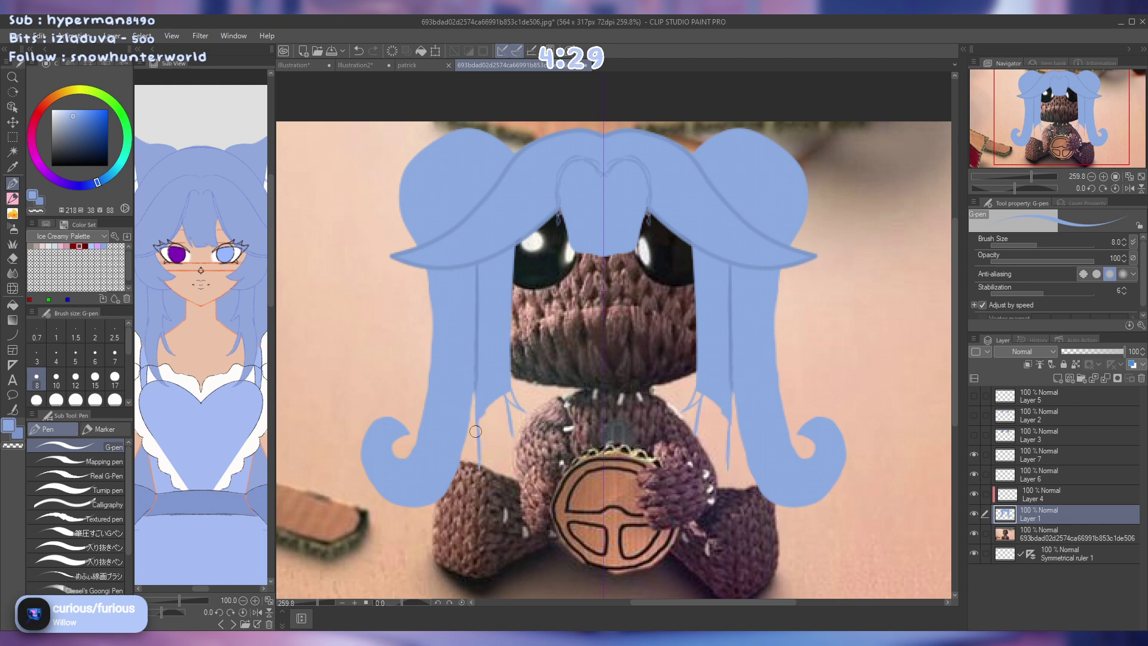
mouse_move(480, 462)
left_mouse_down()
mouse_move(492, 504)
mouse_move(486, 497)
mouse_move(512, 509)
left_mouse_up()
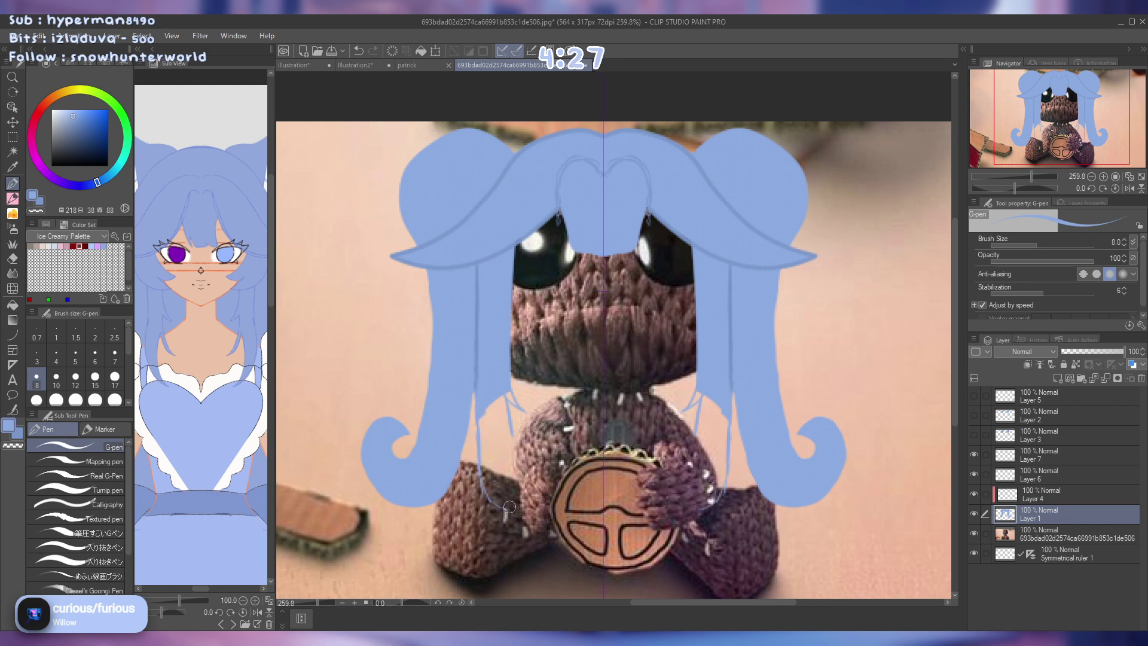
key("ctrl+z")
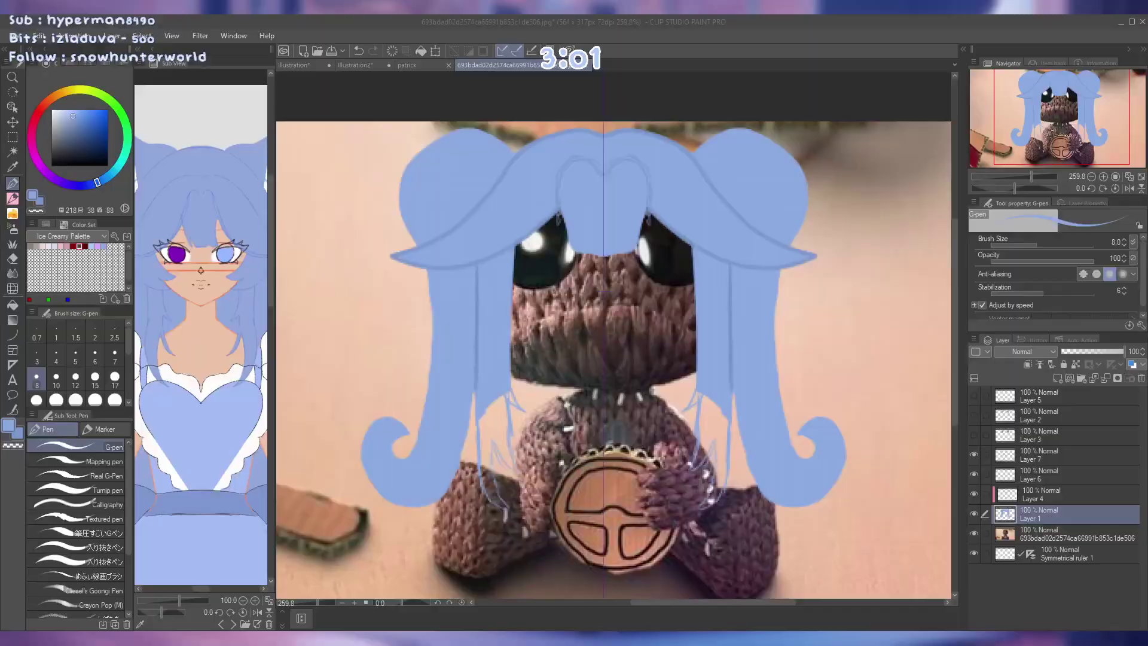
Switch to the YouTube video, pause it, jump back to 5:57, and show it in full screen
left_click(562, 413)
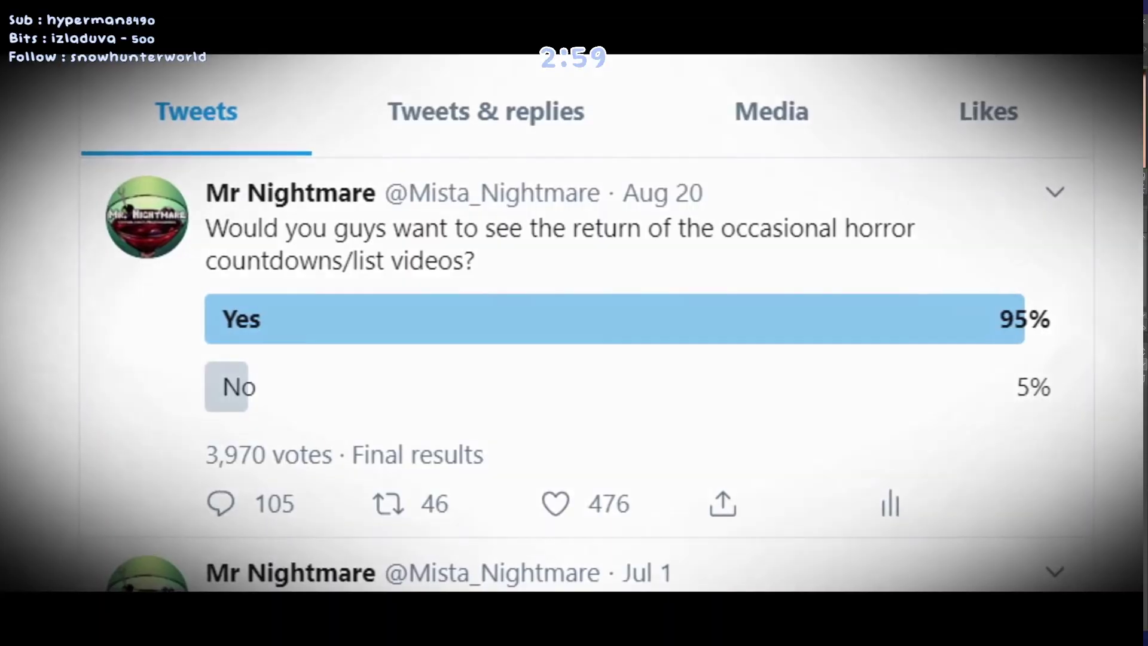
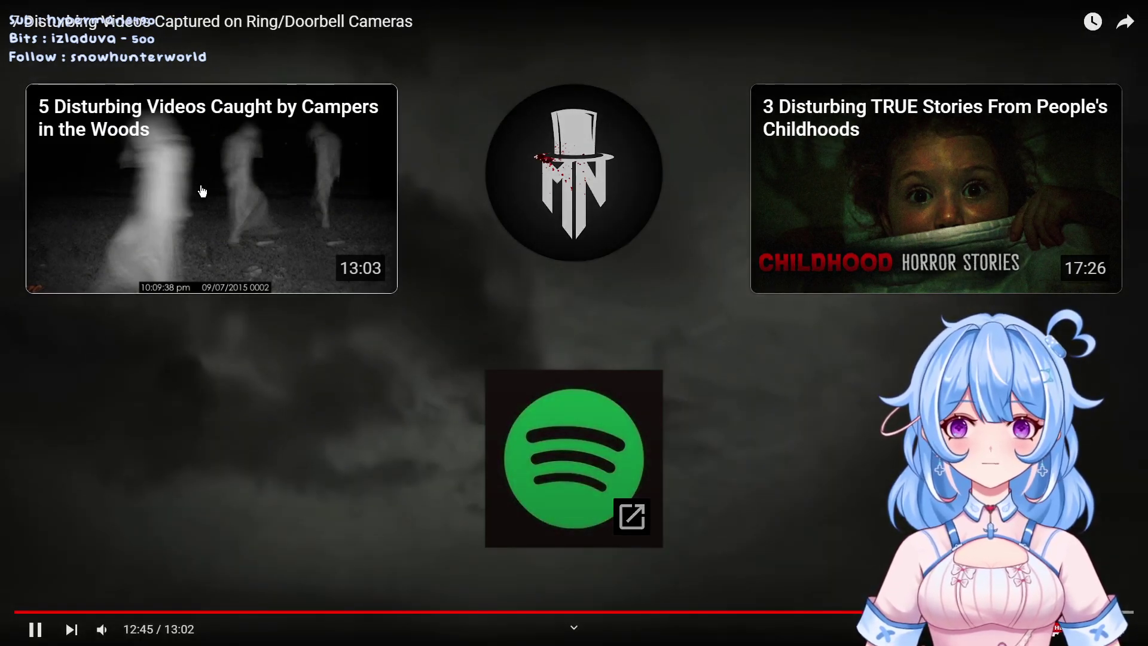
mouse_move(574, 458)
key("Escape")
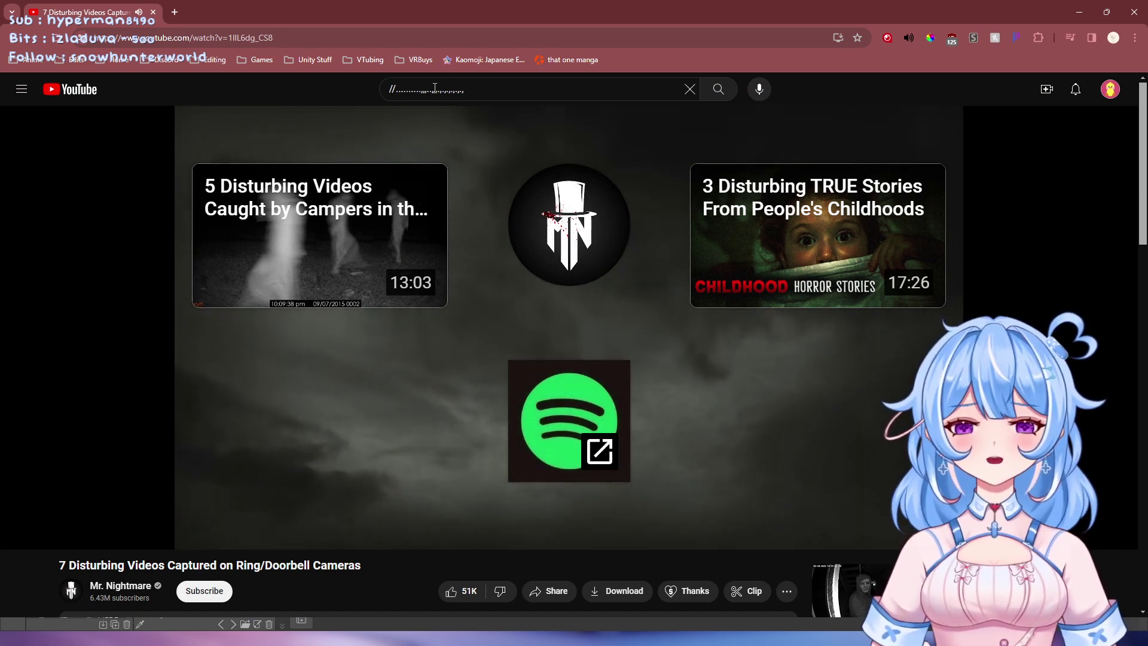
left_click(434, 447)
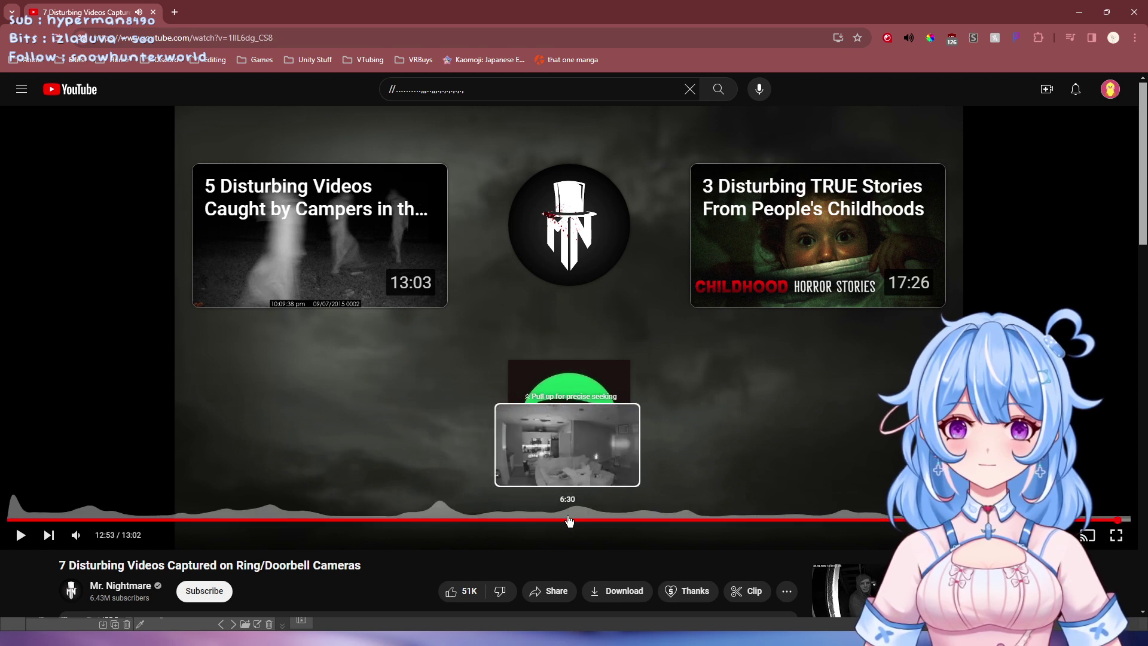
left_click(522, 522)
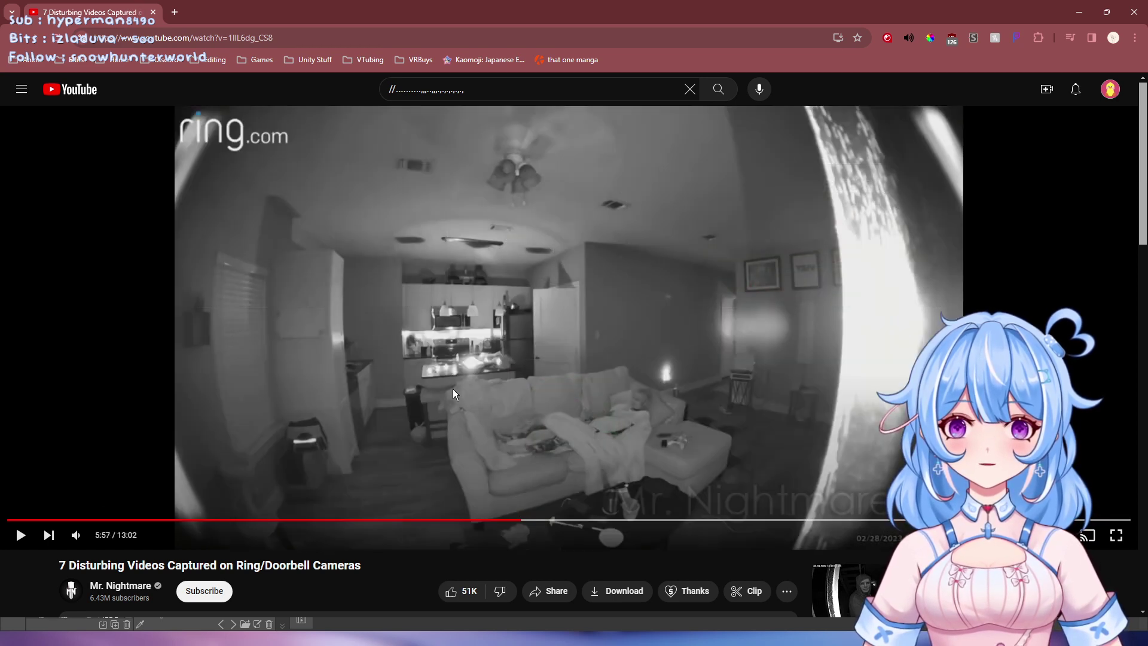
double_click(453, 388)
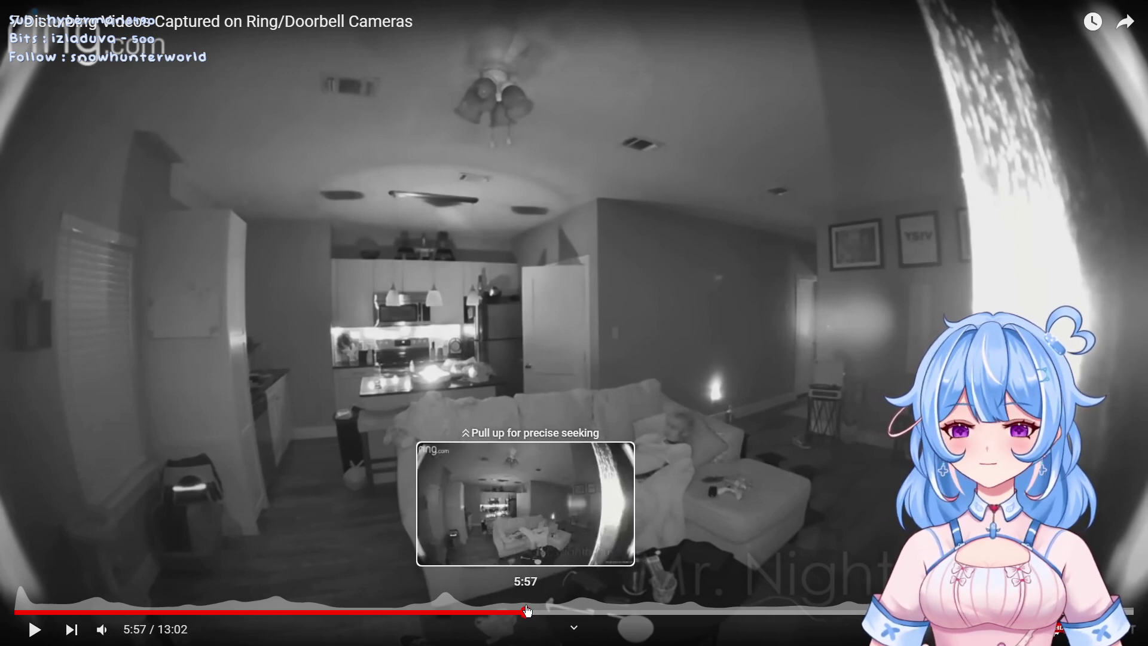
Play the living-room camera clip from 5:57, skipping slightly ahead, and pause at 6:37
left_click(601, 456)
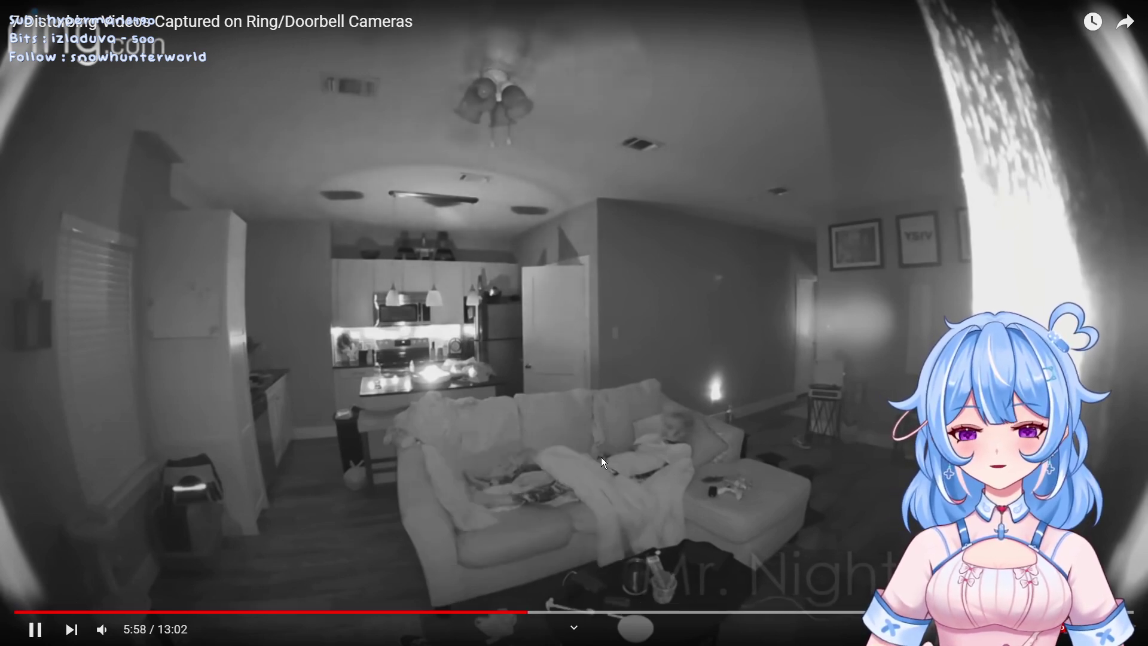
left_click(601, 456)
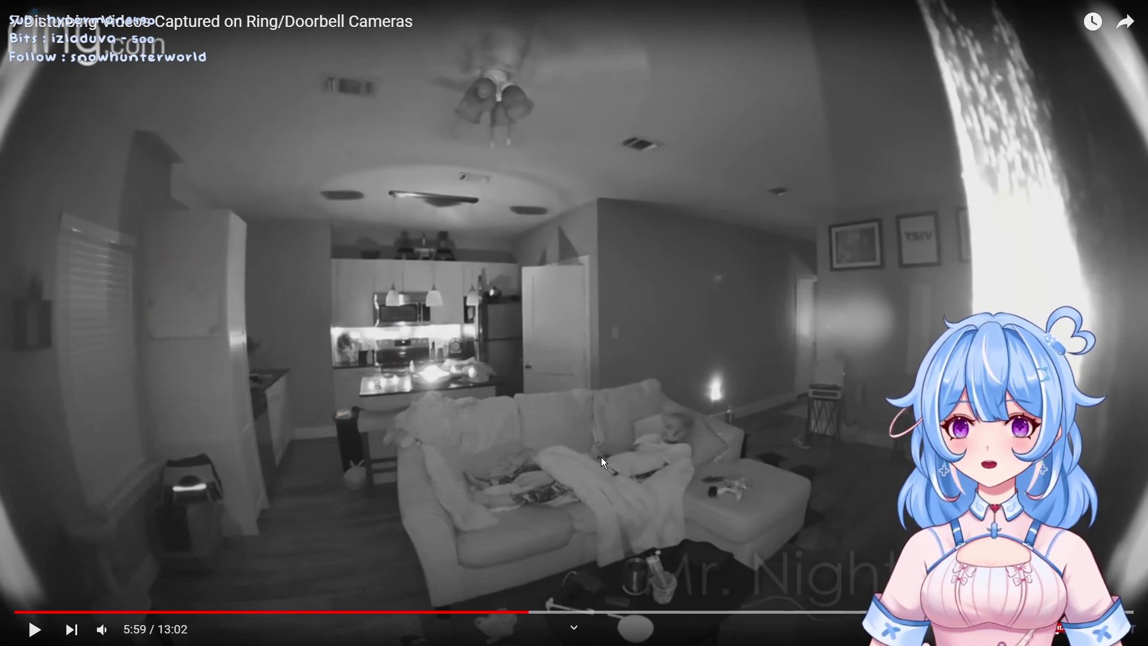
key("Right")
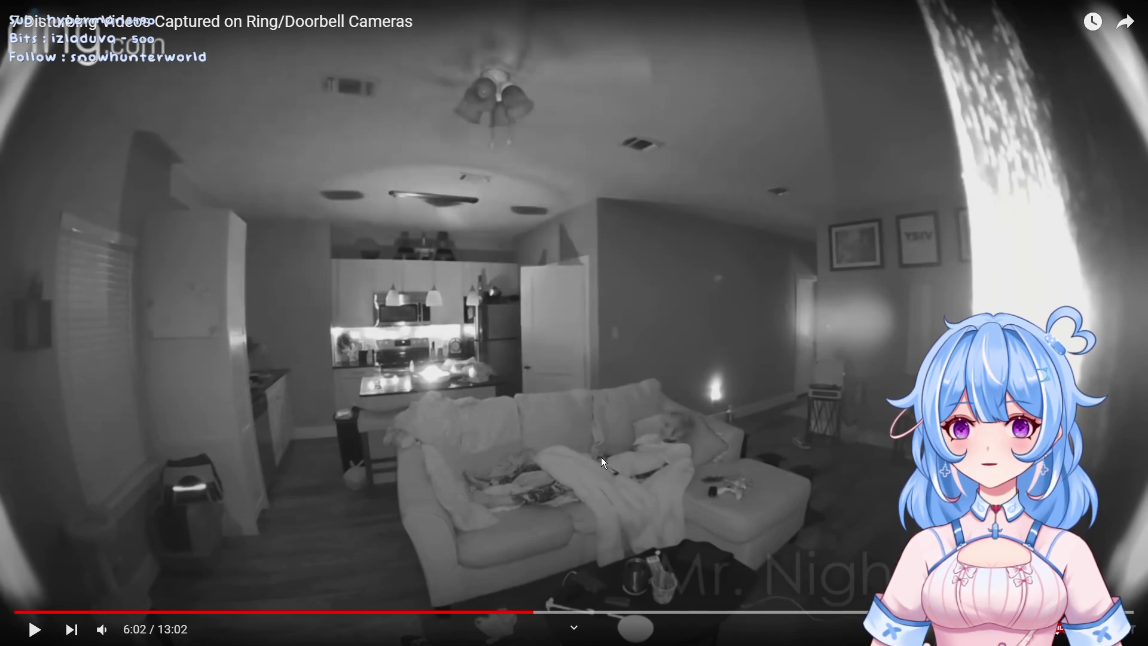
key("space")
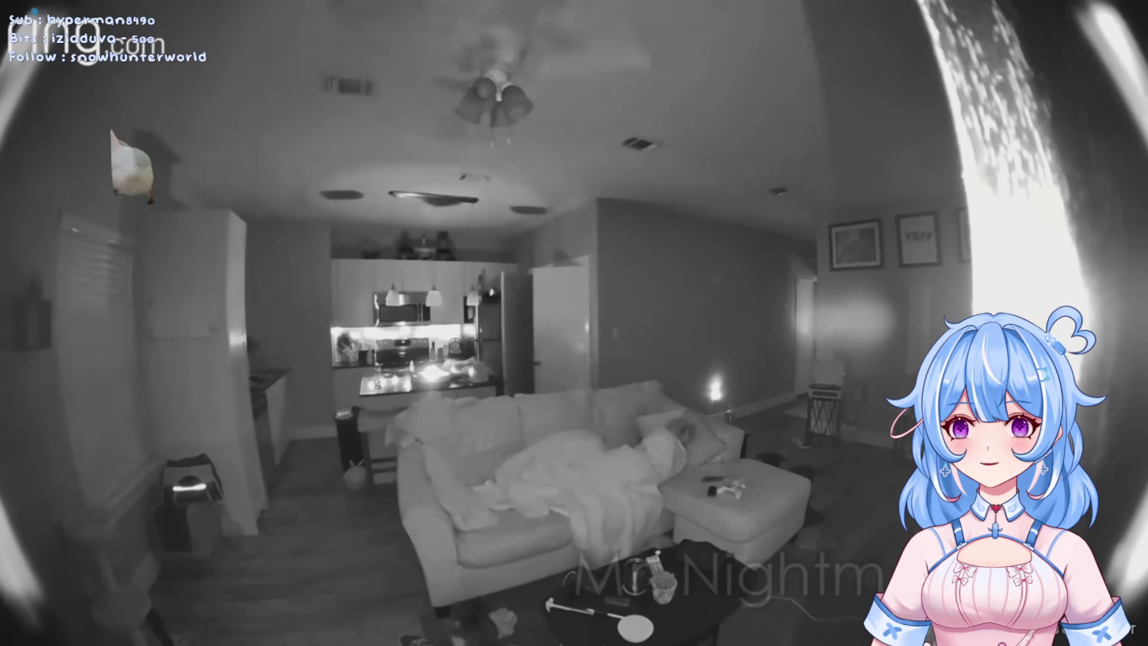
left_click(600, 456)
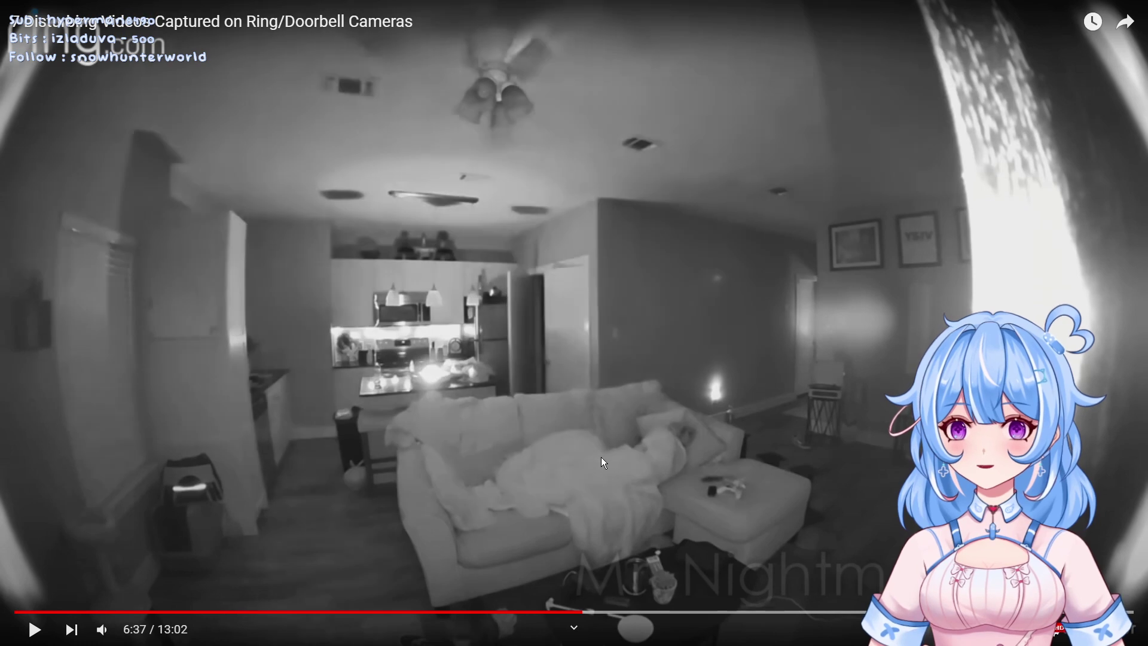
Step the paused video backward frame by frame around 6:35 to examine the doorway behind the sofa
key("comma")
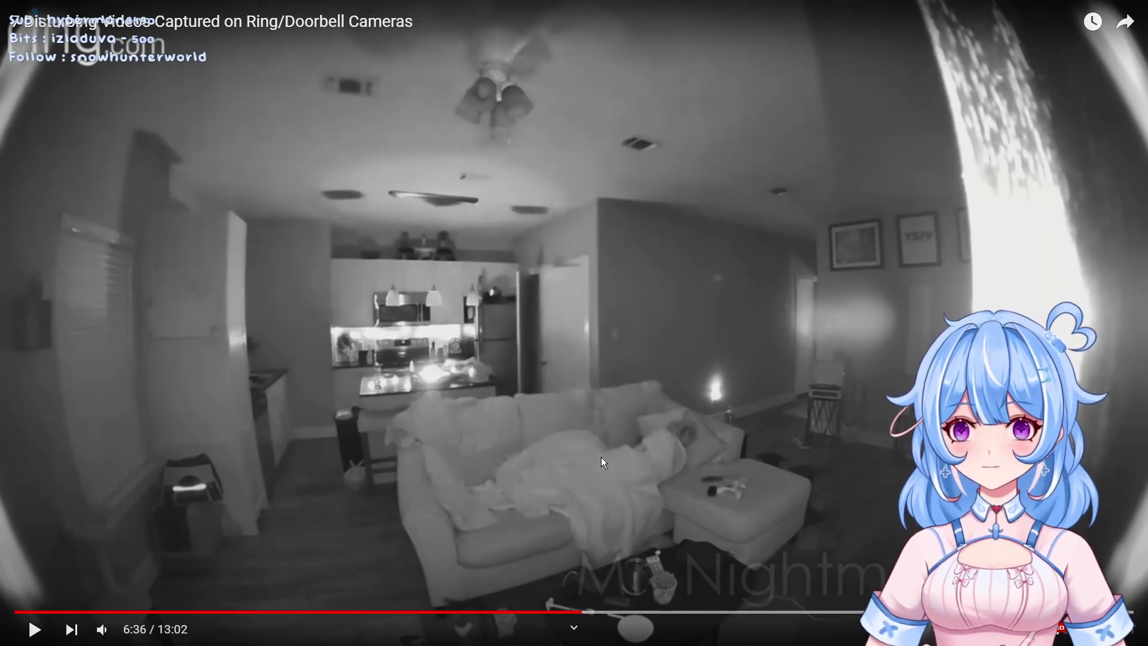
key("comma")
key("comma")
key("comma")
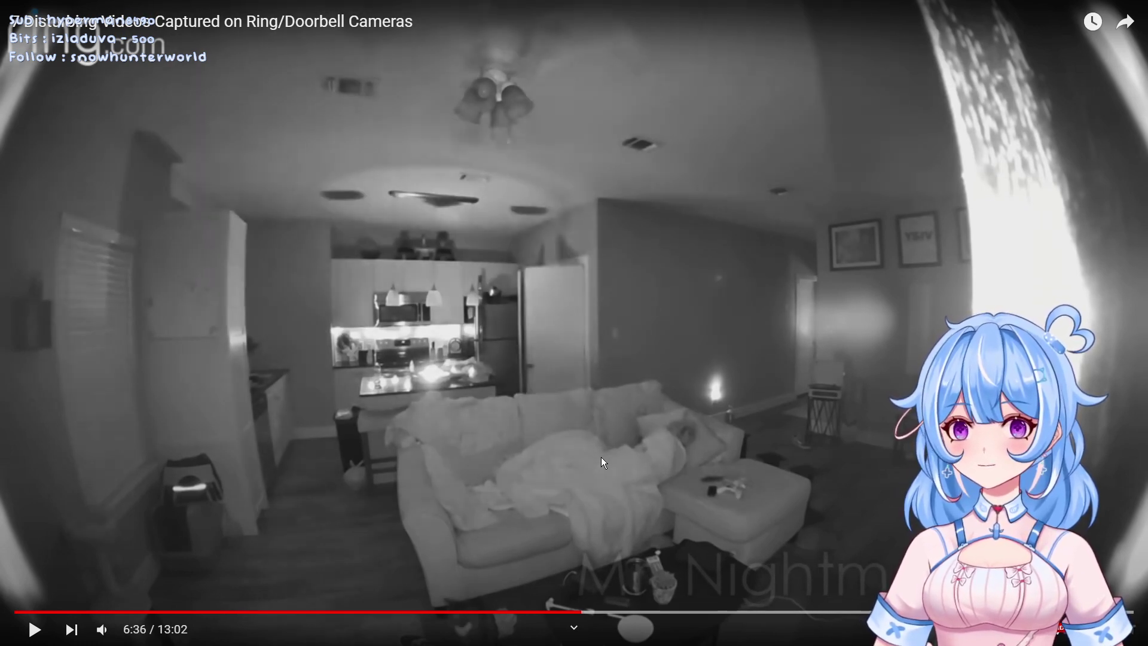
key("comma")
key("comma")
key("comma")
key("comma")
key("comma")
key("comma")
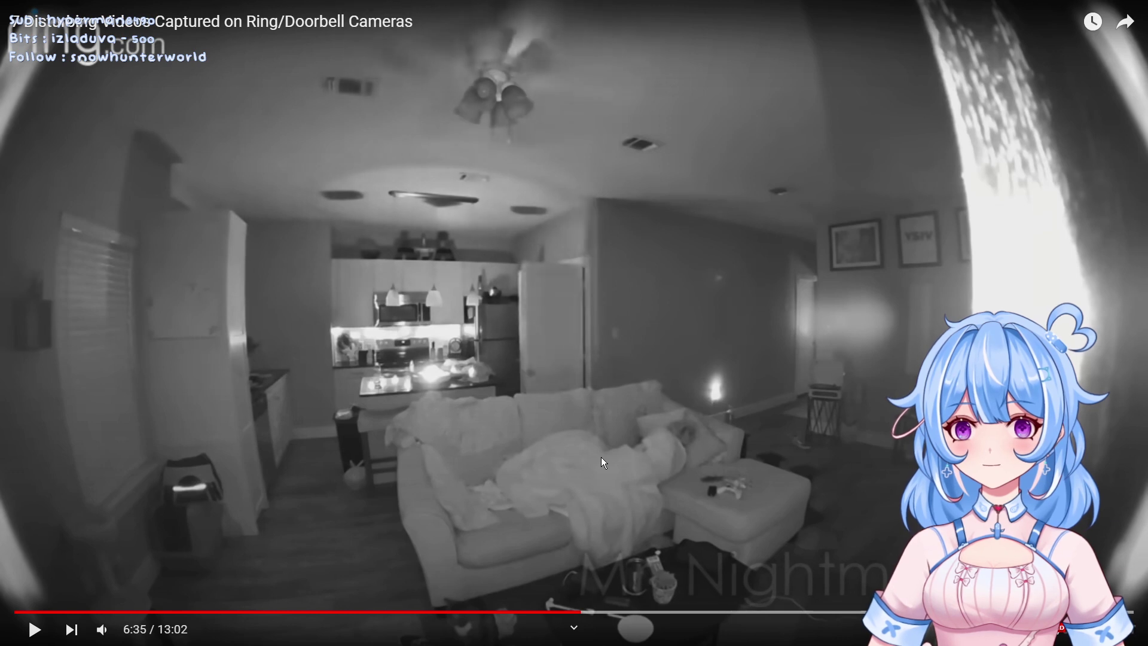
key("comma")
key("comma")
key("comma")
key("comma")
key("comma")
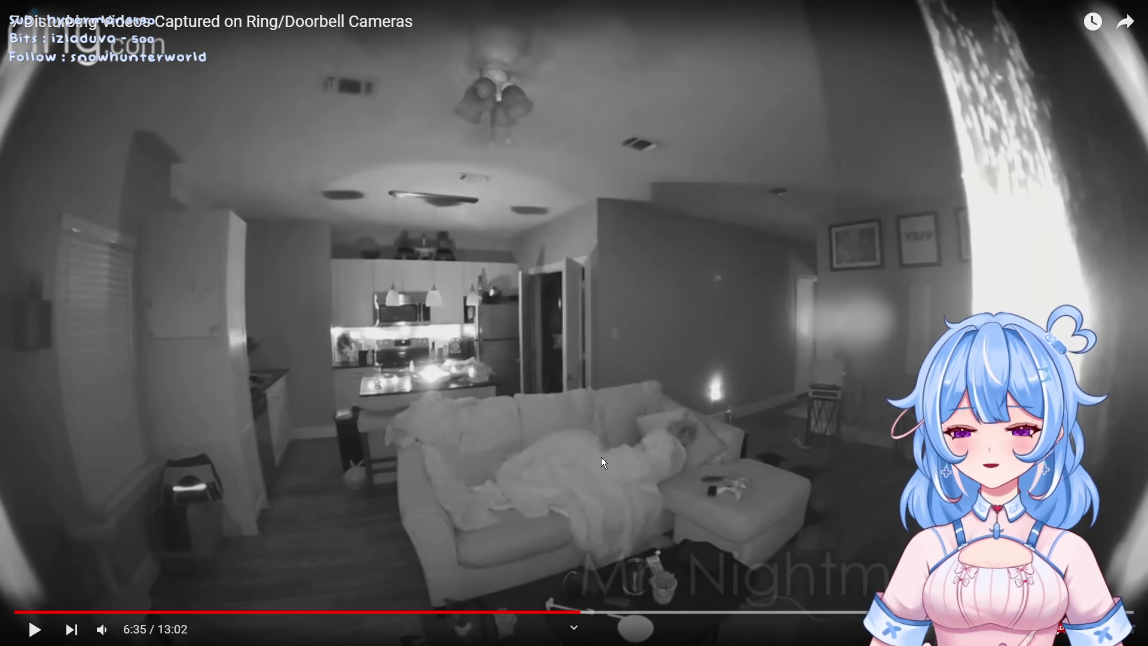
key("comma")
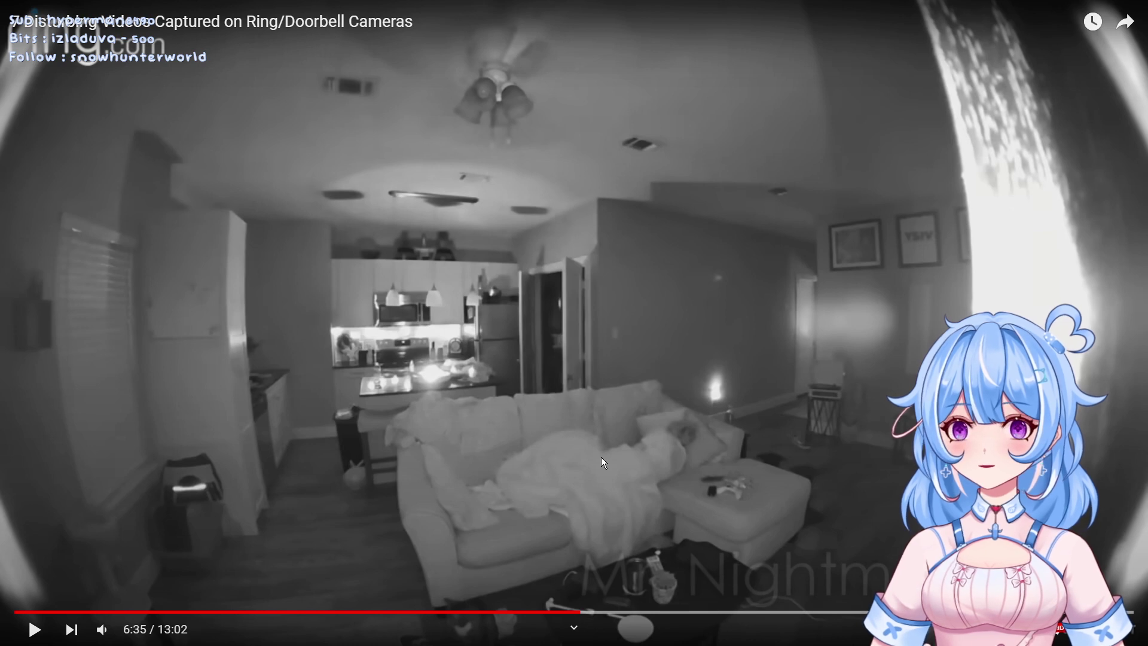
key("comma")
key("comma")
key("comma")
key("comma")
key("comma")
key("comma")
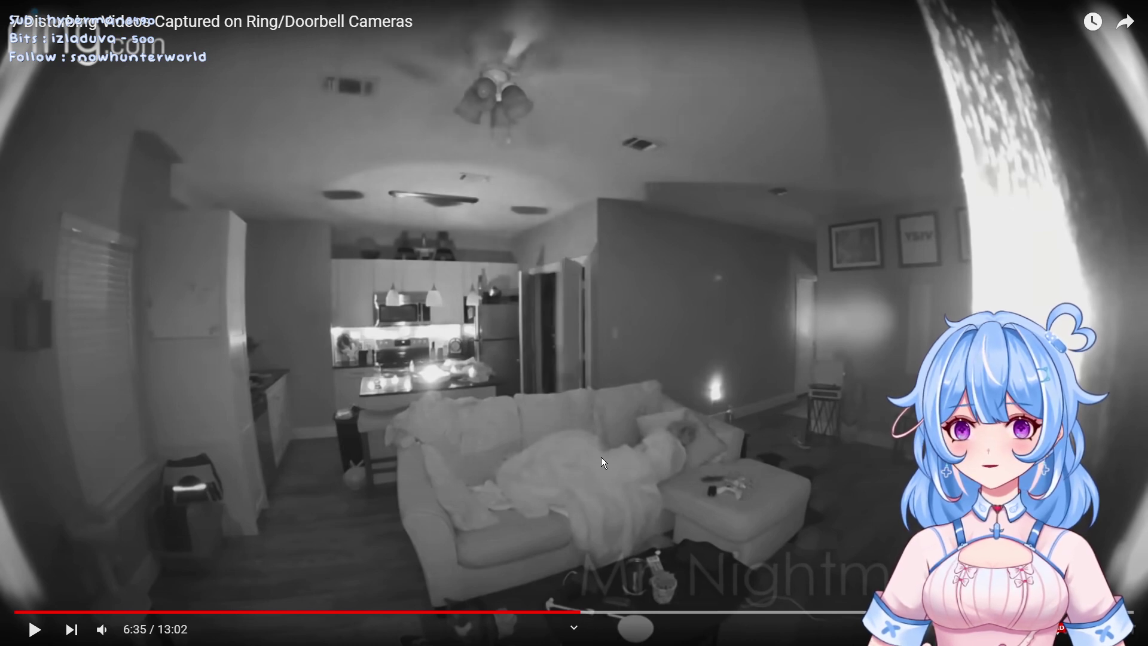
key("comma")
key("comma")
key("comma")
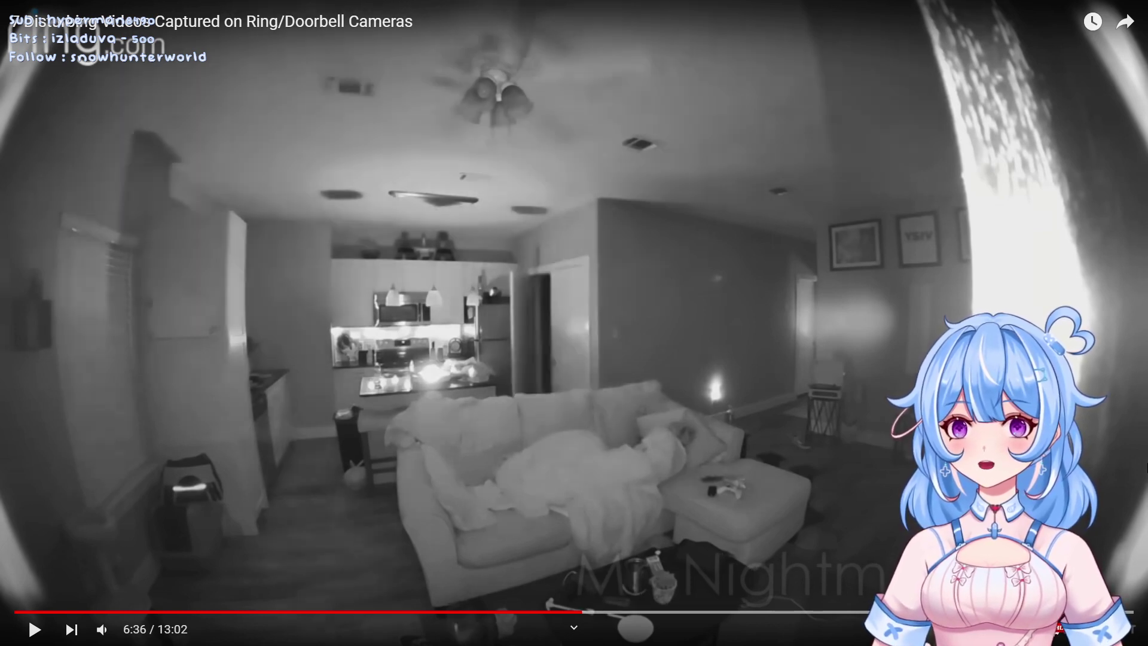
Resume the video, leave full screen, pause it at 6:39, and return to Clip Studio Paint after checking the video page again
key("k")
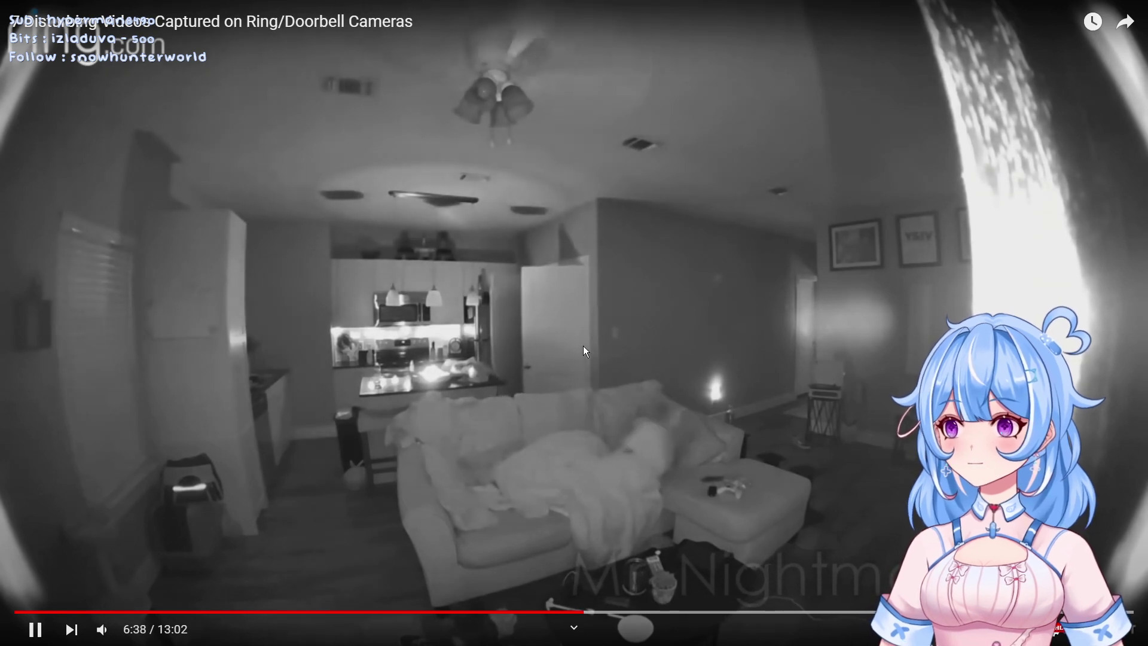
double_click(516, 350)
key("k")
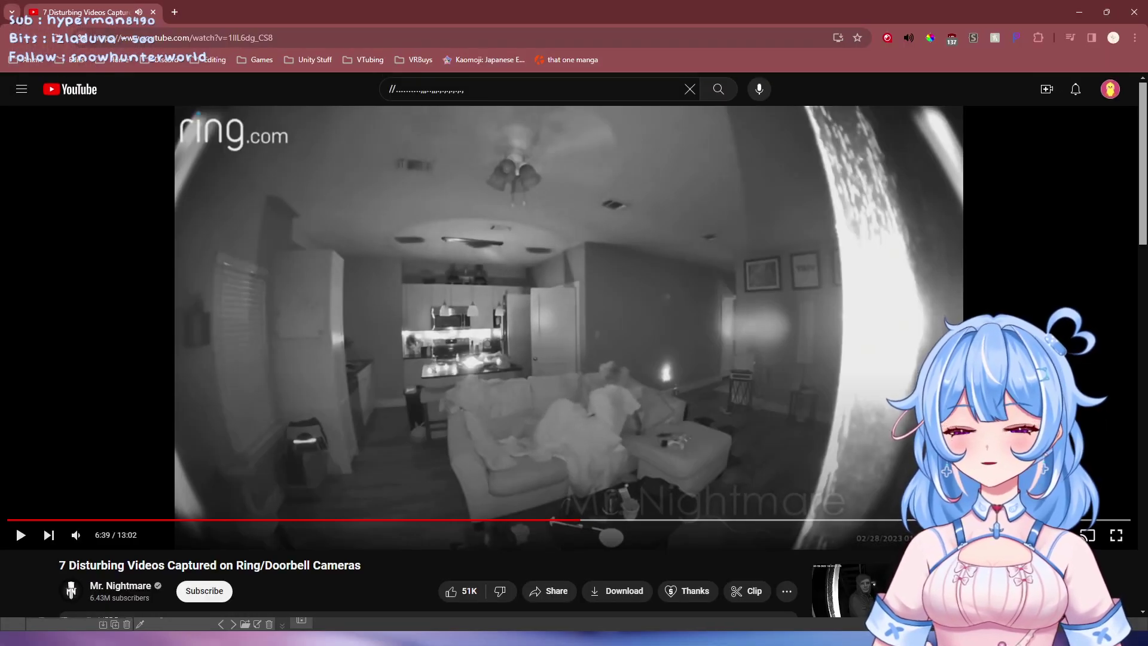
key("alt+Tab")
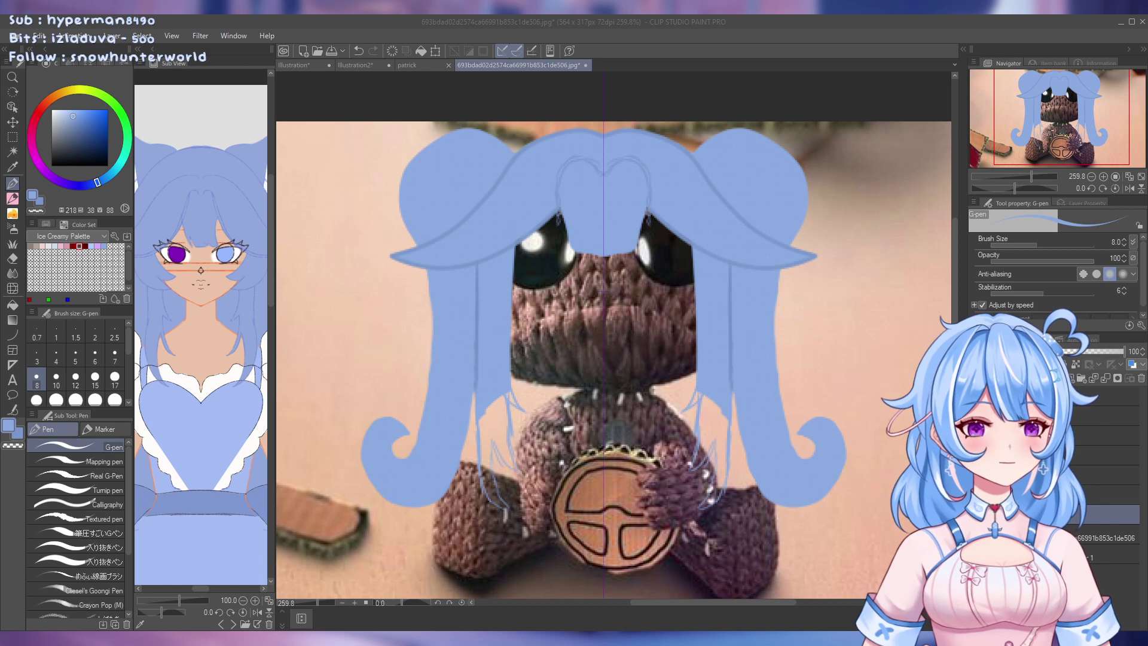
key("alt+Tab")
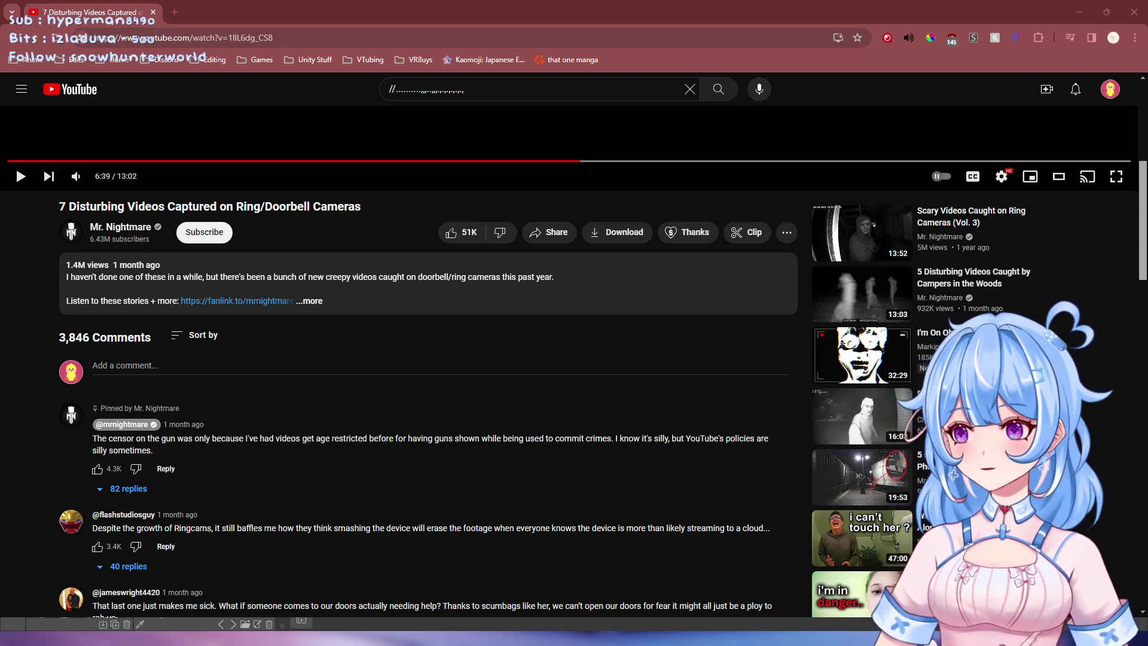
key("alt+Tab")
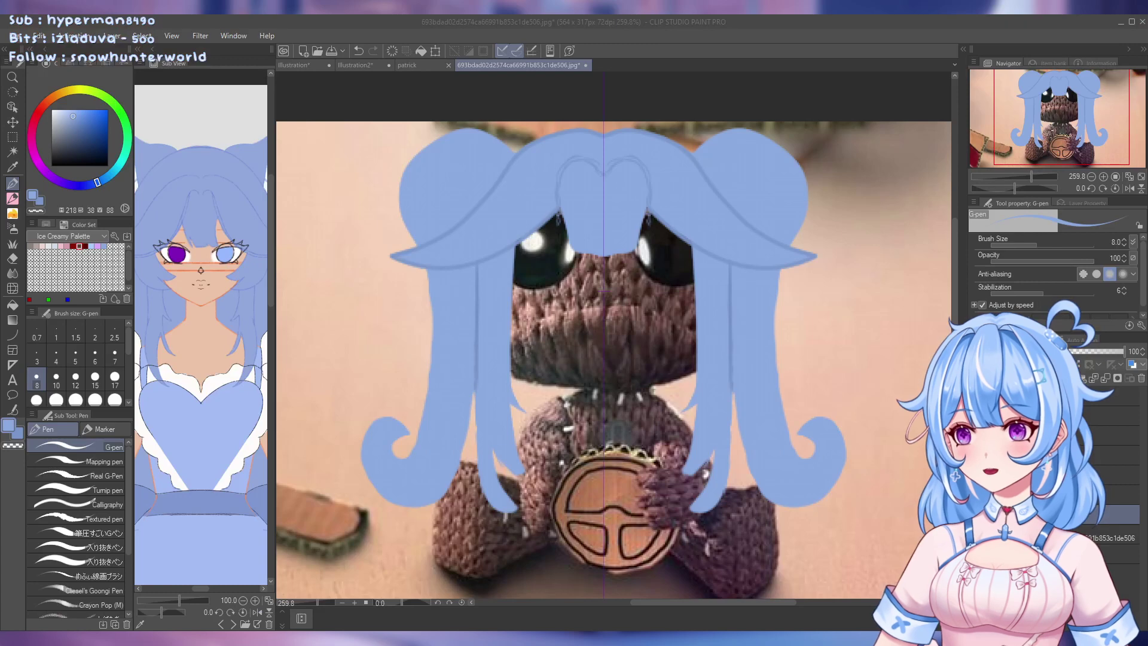
Thicken the lower tip of the inner strands and extend it toward the doll's hand with the G-pen at size 8
scroll(503, 289, "up", 5)
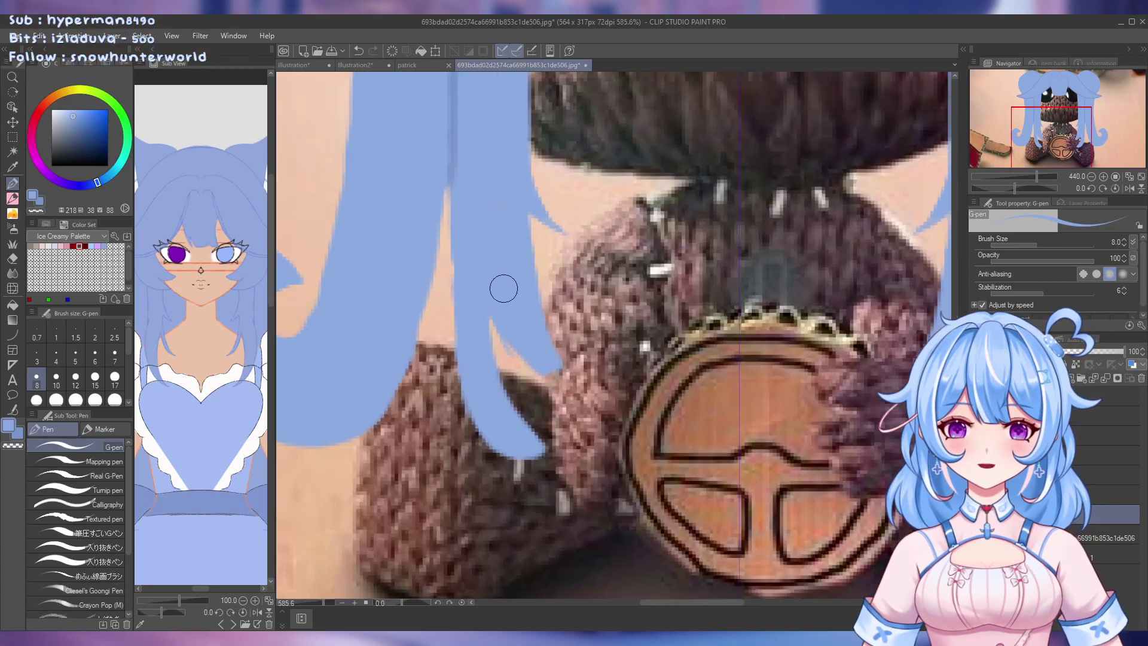
scroll(504, 289, "up", 1)
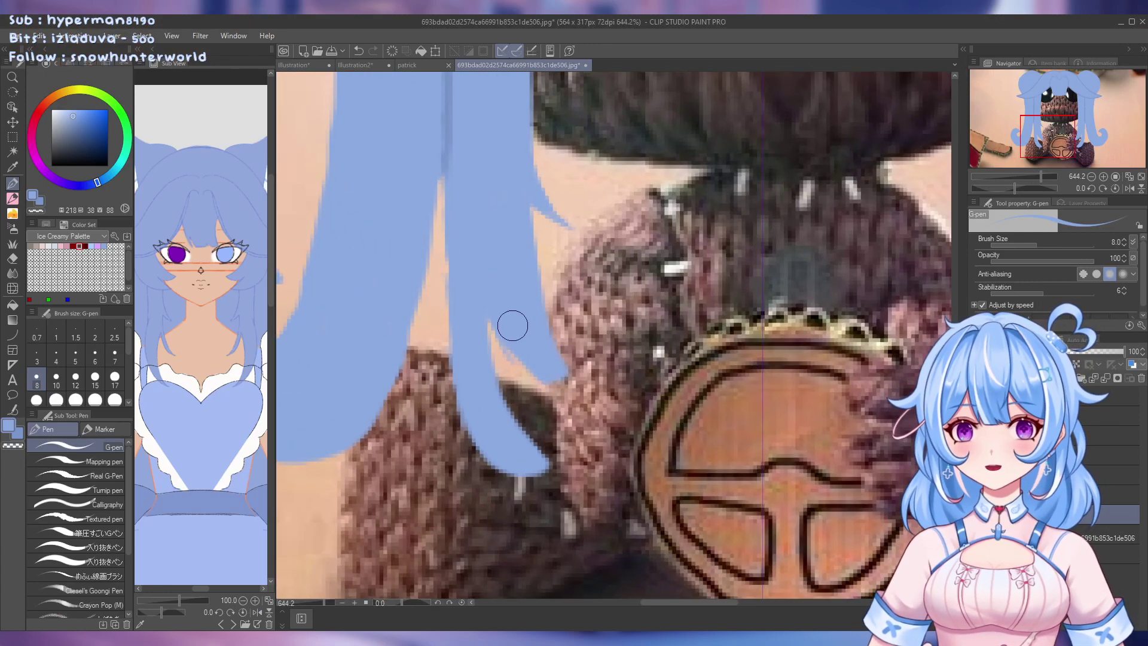
left_click_drag(490, 375, 530, 436)
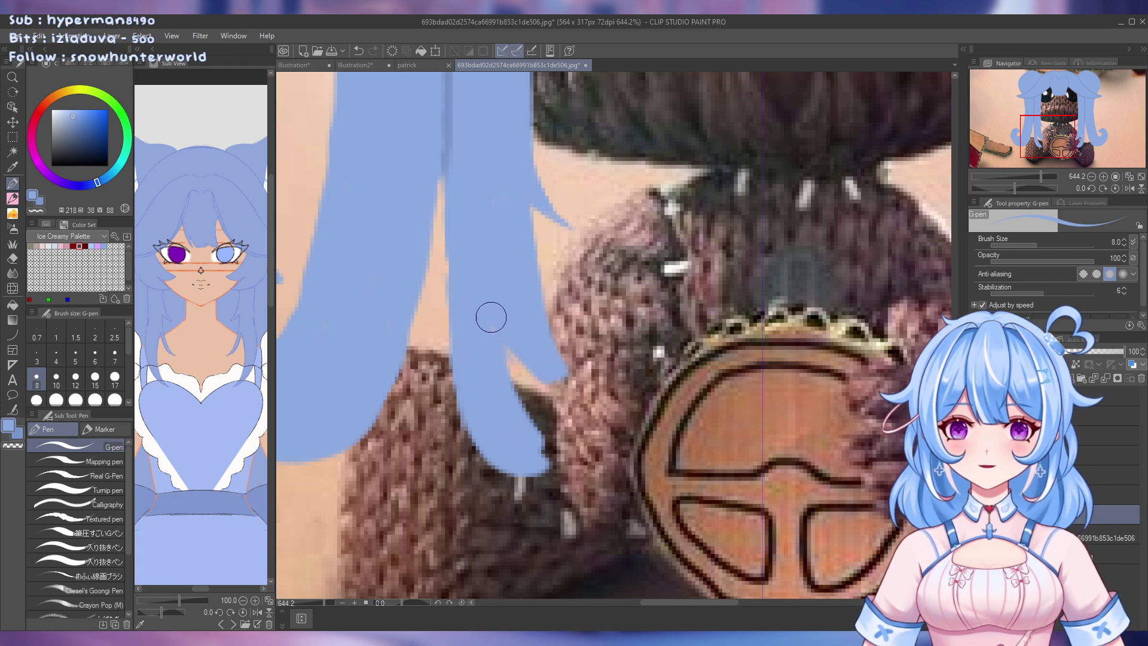
mouse_move(502, 389)
left_mouse_down()
mouse_move(532, 432)
mouse_move(569, 444)
mouse_move(544, 457)
mouse_move(532, 436)
left_mouse_up()
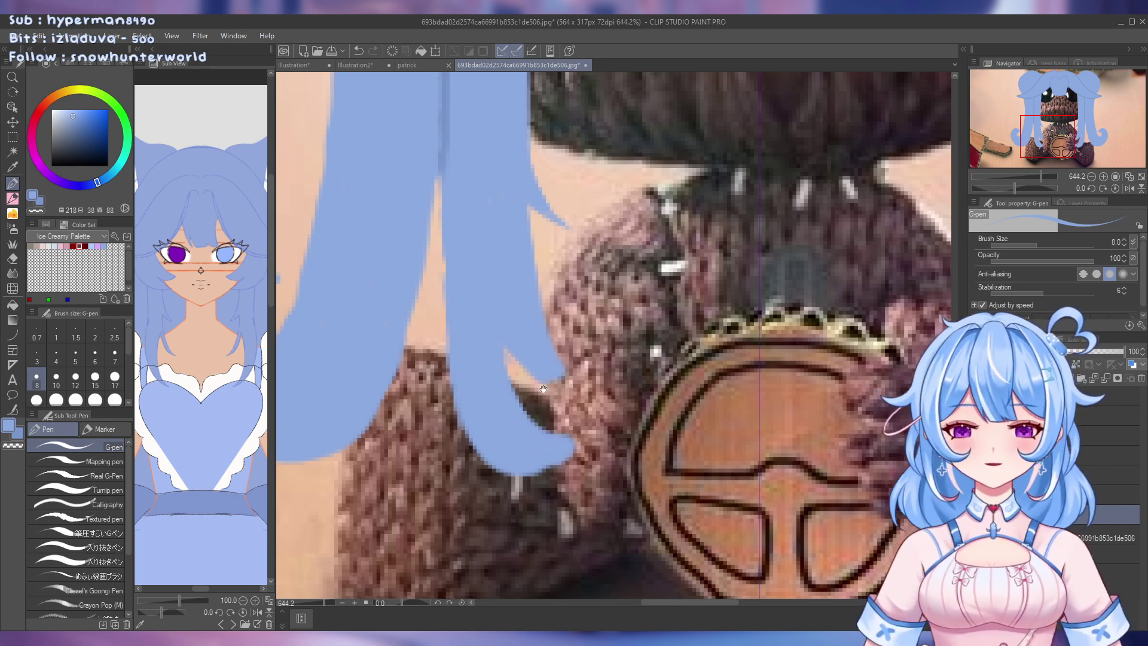
Try trimming the inner edge of the strand tip beside the doll's arm with the Hard eraser at size 8, and undo it
mouse_move(532, 389)
left_mouse_down()
mouse_move(519, 428)
mouse_move(513, 381)
mouse_move(538, 310)
mouse_move(559, 311)
left_mouse_up()
key("e")
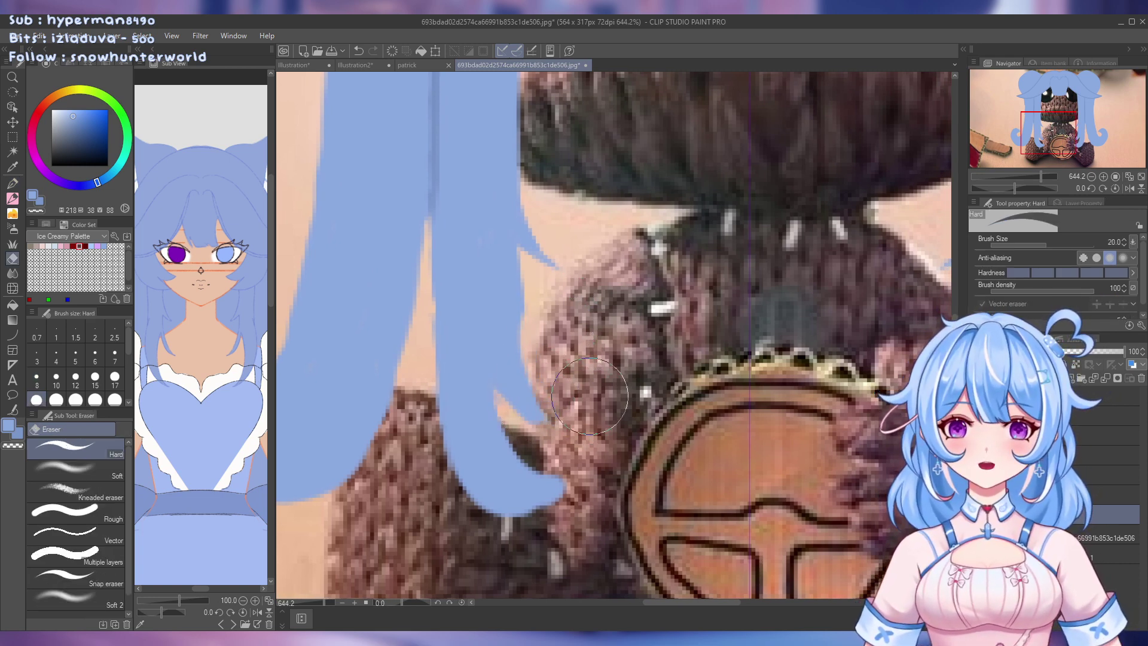
left_click(37, 377)
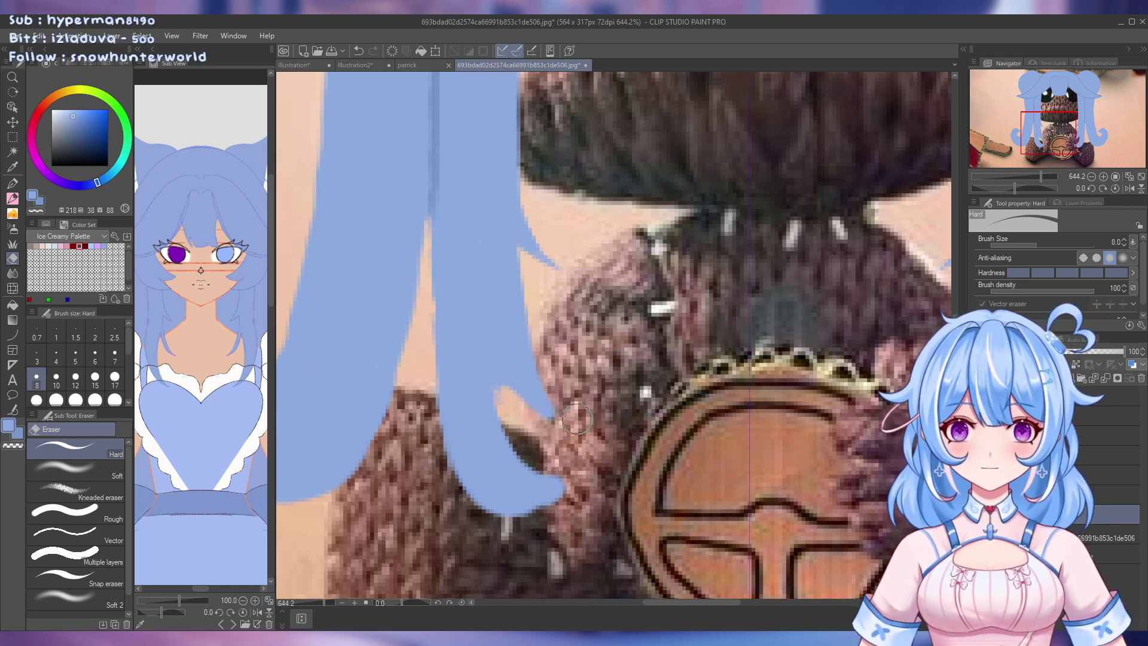
mouse_move(527, 278)
left_mouse_down()
mouse_move(544, 392)
mouse_move(587, 420)
left_mouse_up()
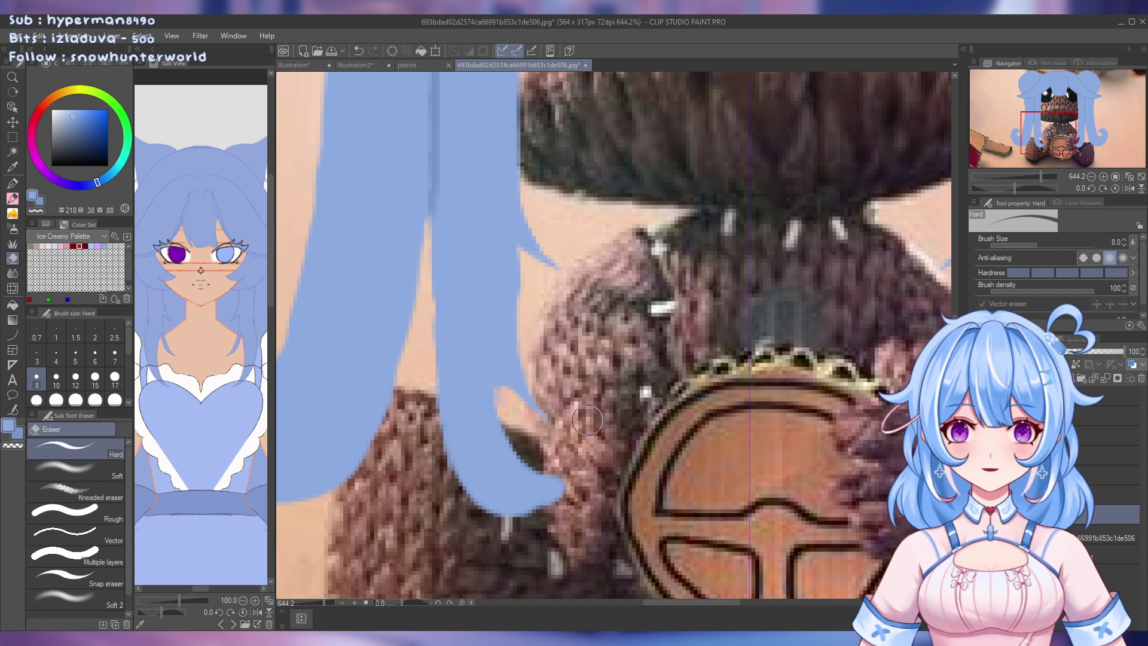
key("ctrl+z")
key("ctrl+z")
key("ctrl+z")
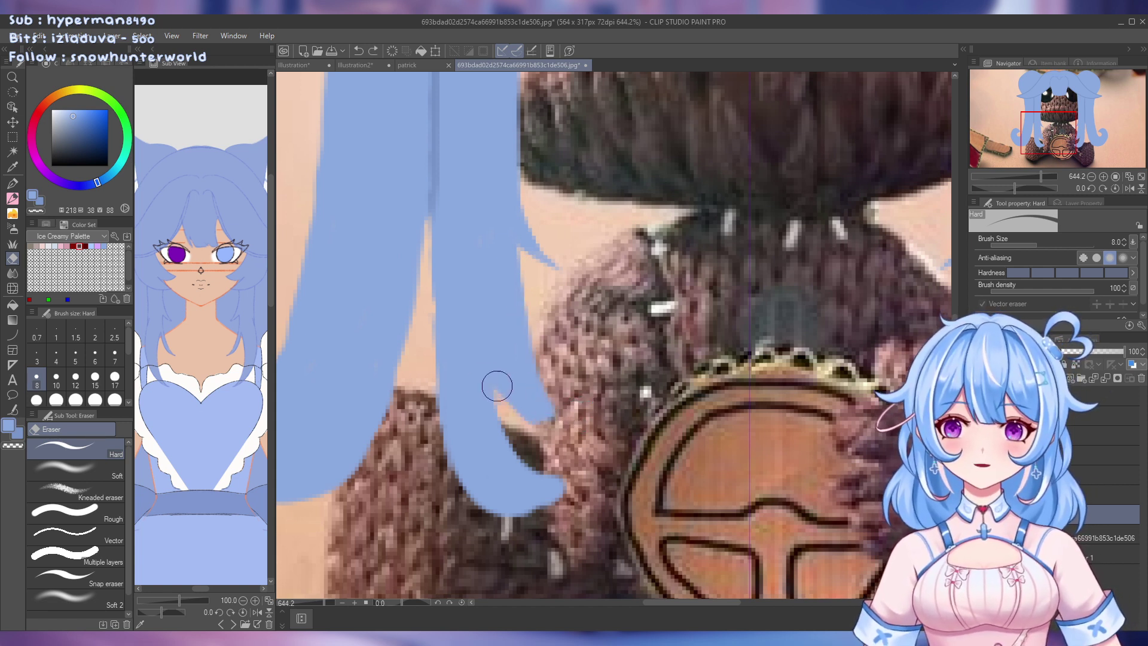
Try trimming the small notch between the inner strand's two tips beside the doll's arm with the Hard eraser at size 4
key("p")
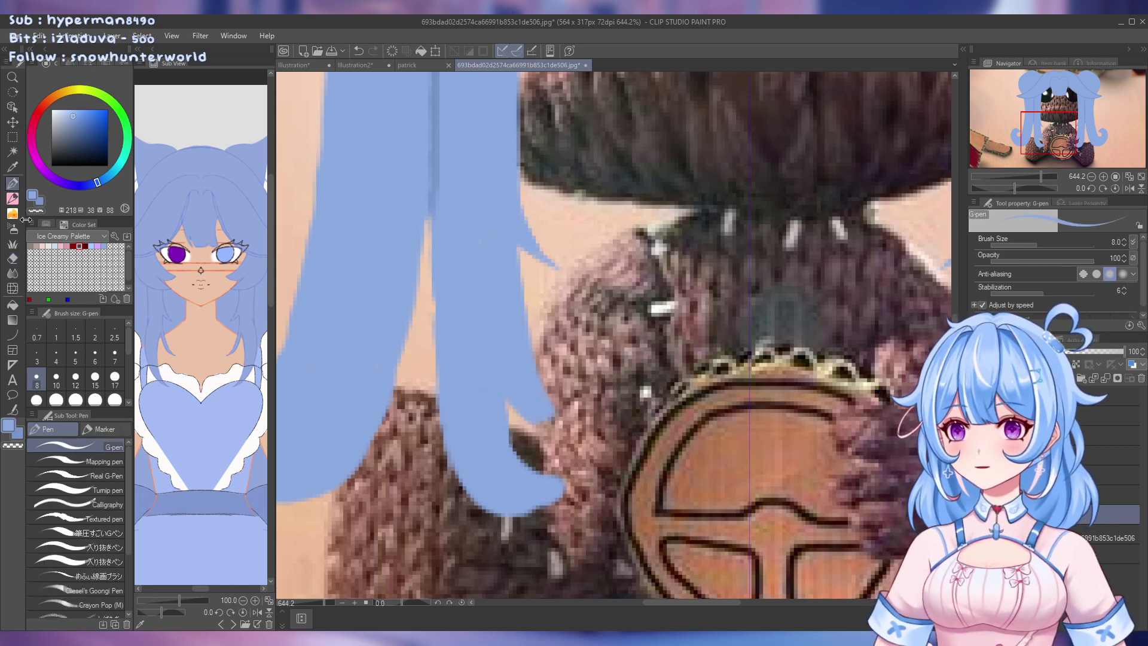
left_click(19, 259)
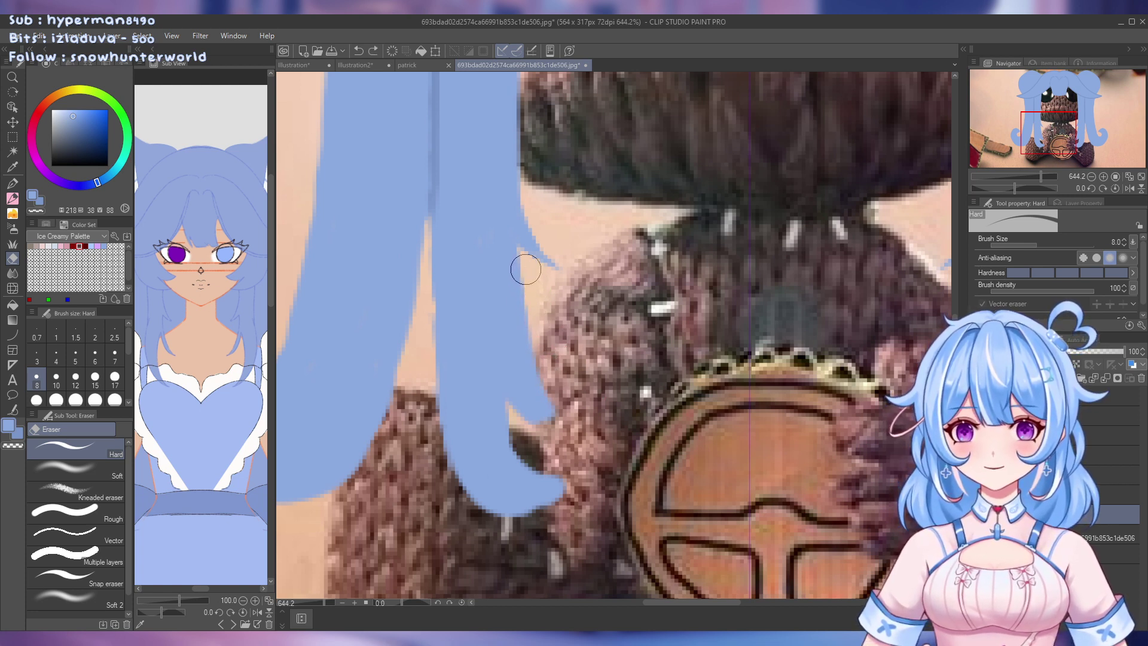
mouse_move(521, 268)
left_mouse_down()
mouse_move(526, 323)
mouse_move(565, 416)
mouse_move(585, 424)
mouse_move(456, 382)
left_mouse_up()
left_click(55, 357)
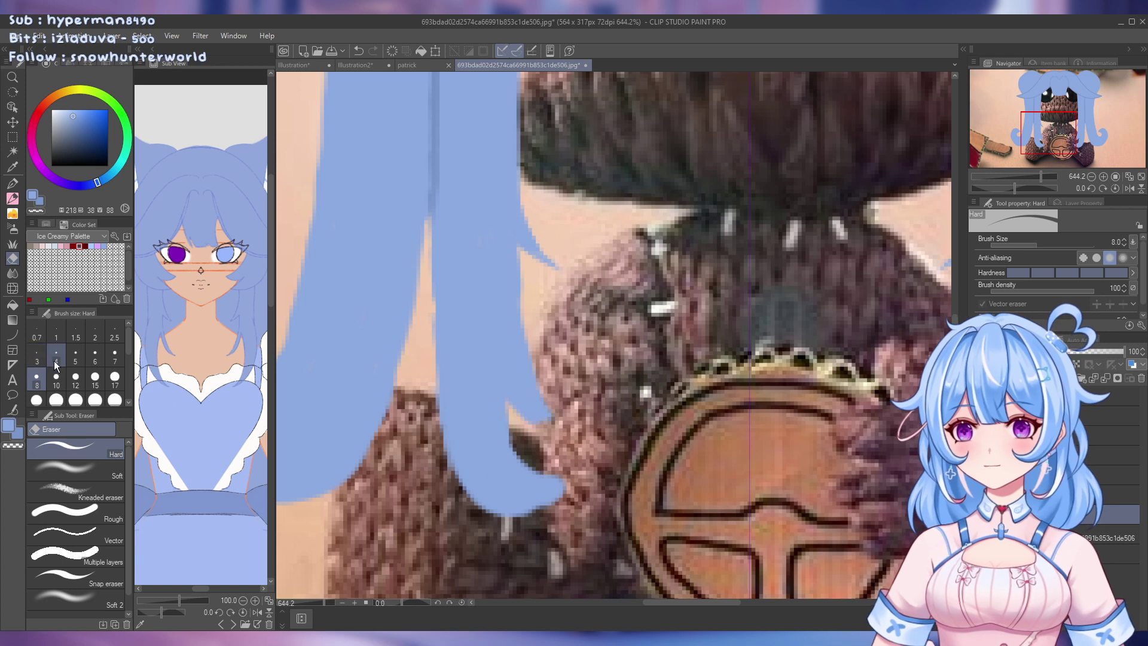
mouse_move(514, 396)
left_mouse_down()
mouse_move(542, 424)
mouse_move(572, 423)
left_mouse_up()
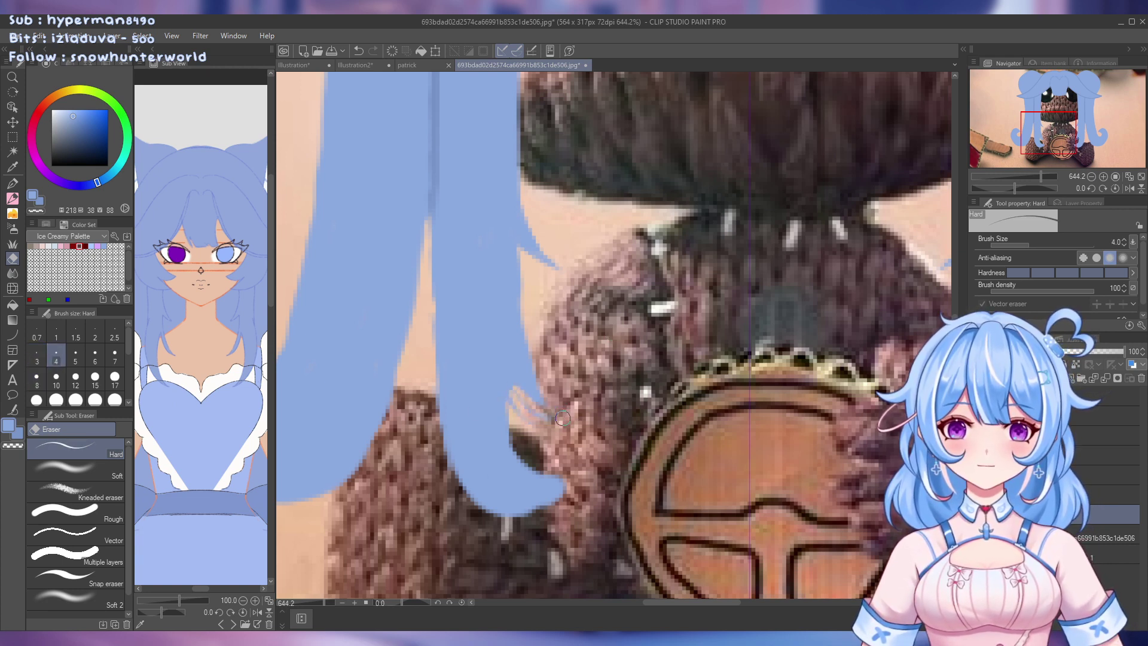
key("ctrl+z")
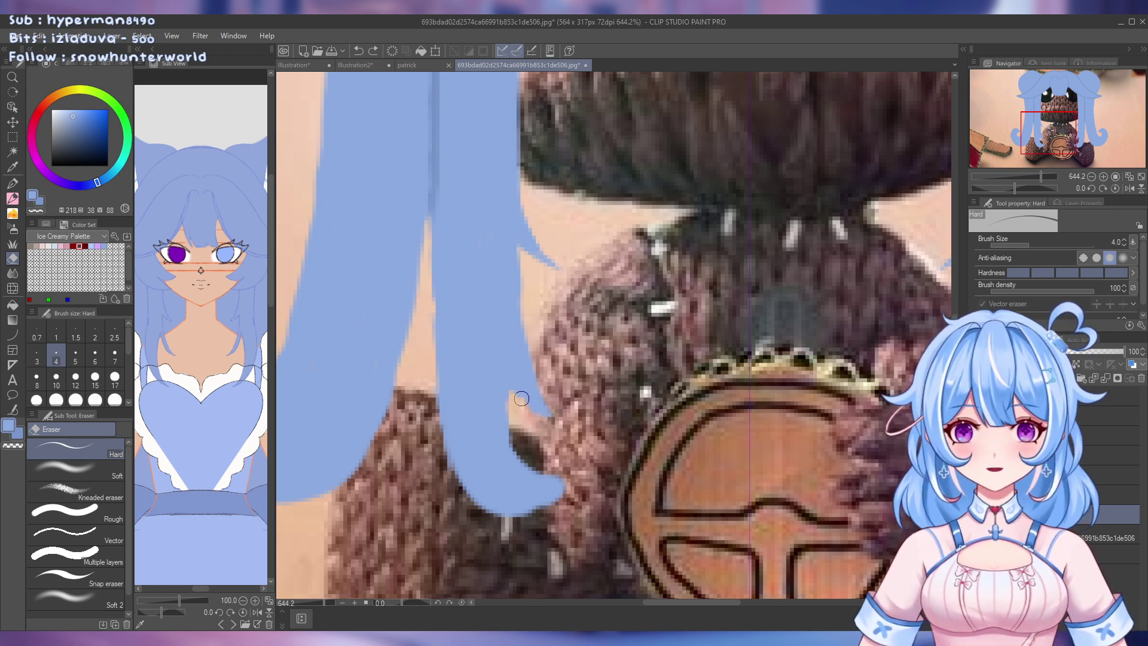
mouse_move(521, 399)
left_mouse_down()
mouse_move(566, 429)
mouse_move(516, 390)
mouse_move(517, 446)
left_mouse_up()
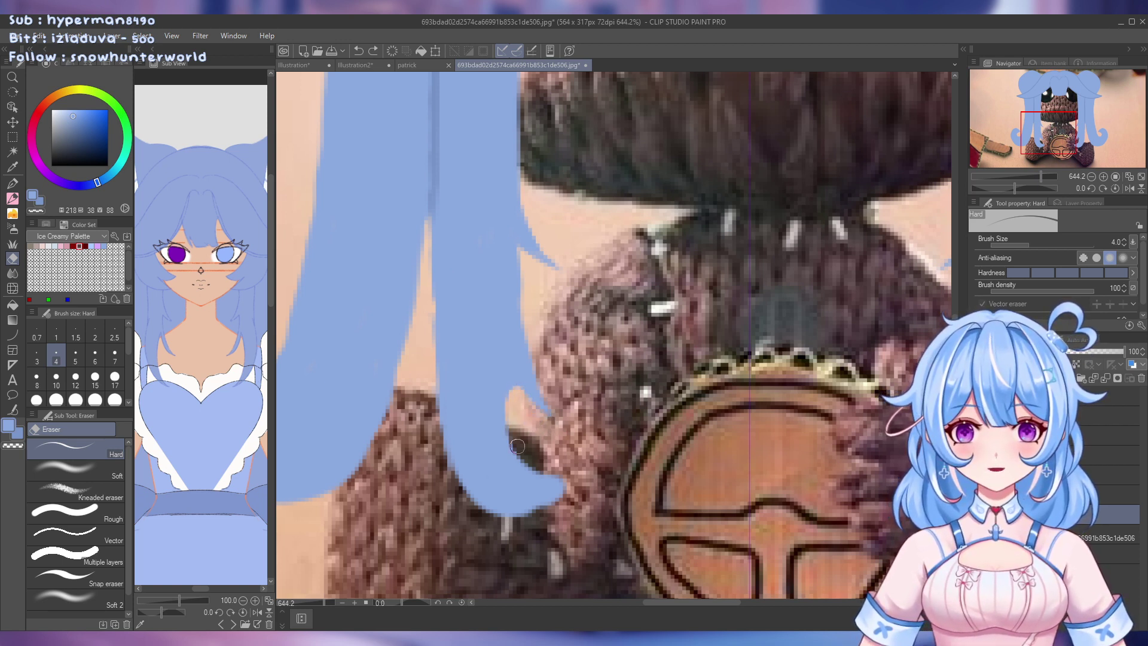
Fill in the notch between the inner strand's two tips with the G-pen at sizes 4 and 10
left_click(11, 183)
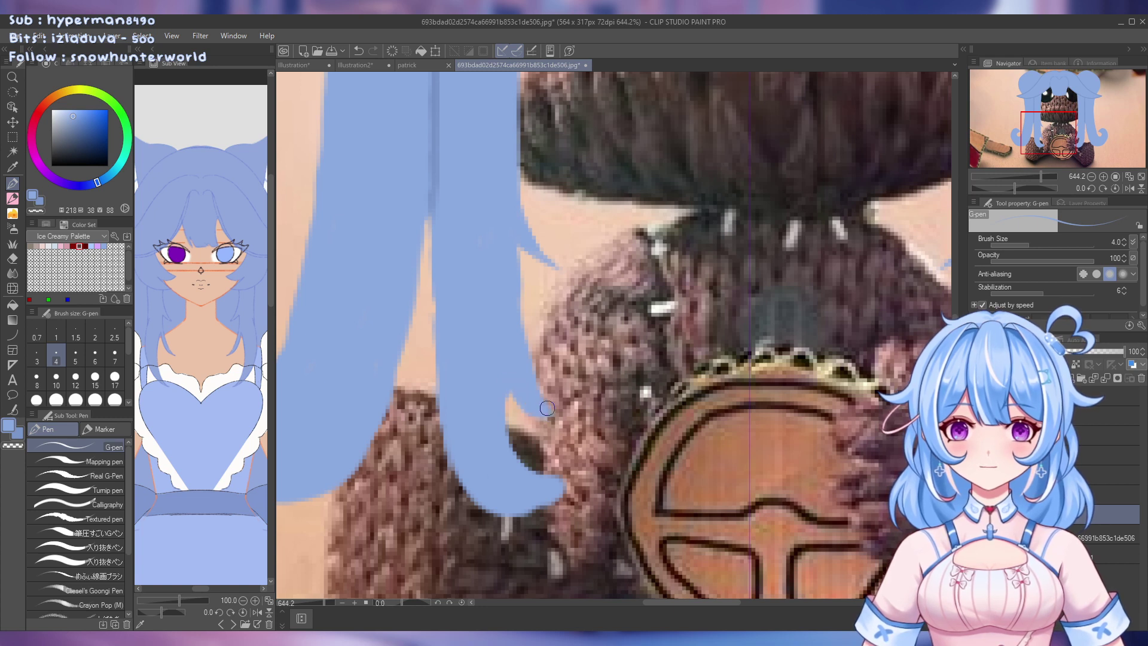
left_click_drag(508, 390, 512, 449)
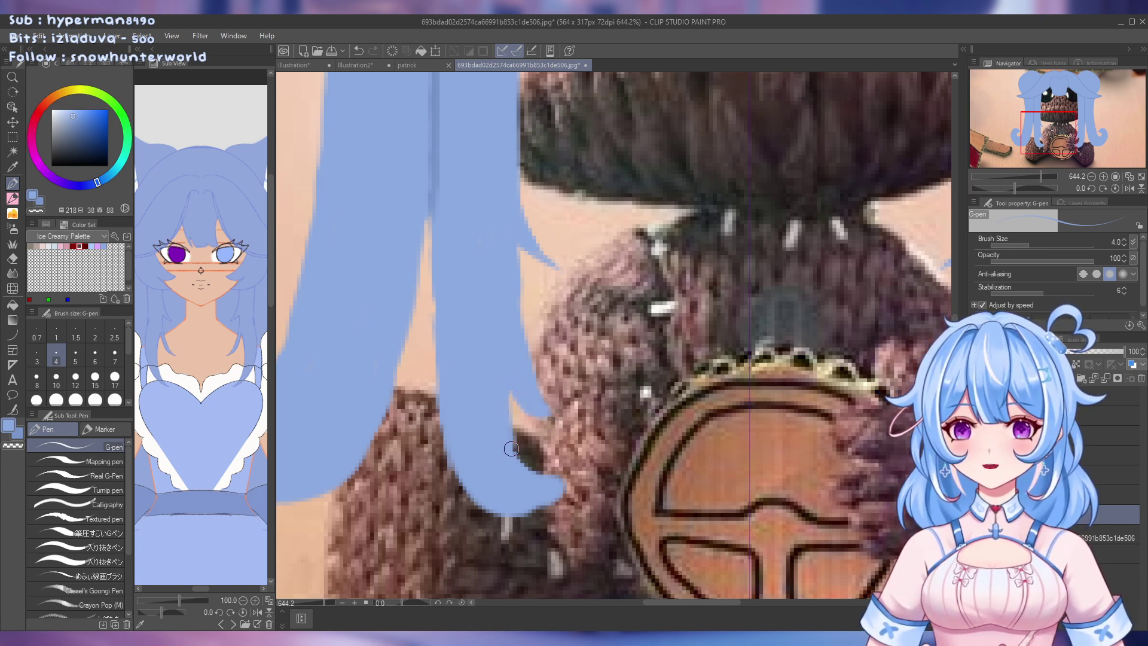
left_click_drag(510, 361, 517, 464)
key("ctrl+z")
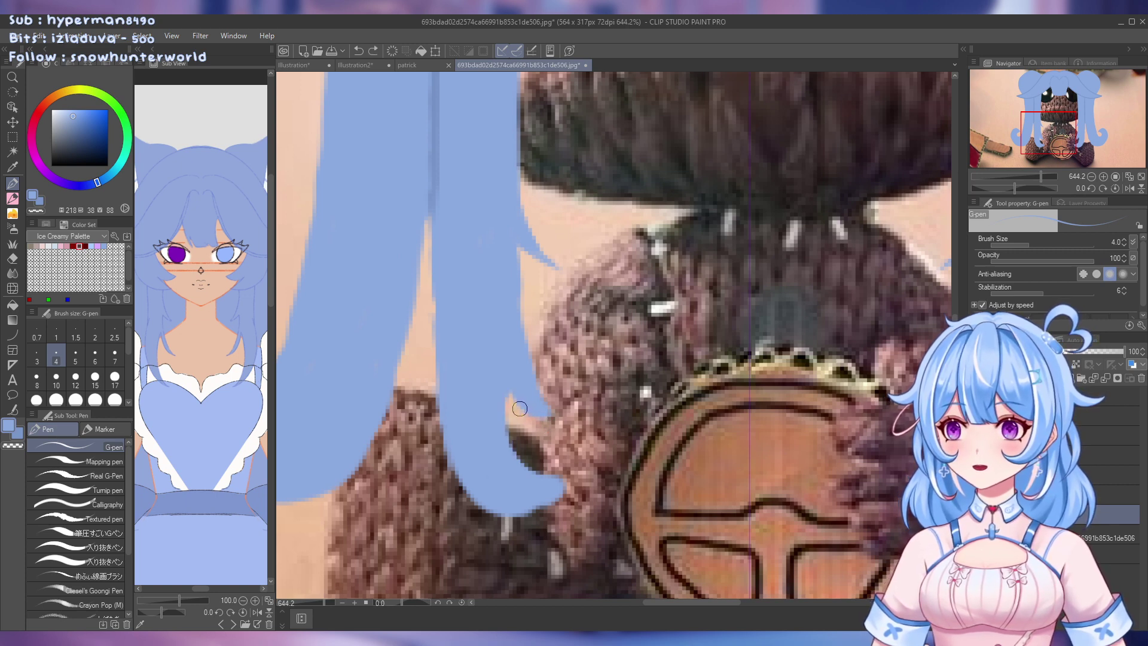
key("e")
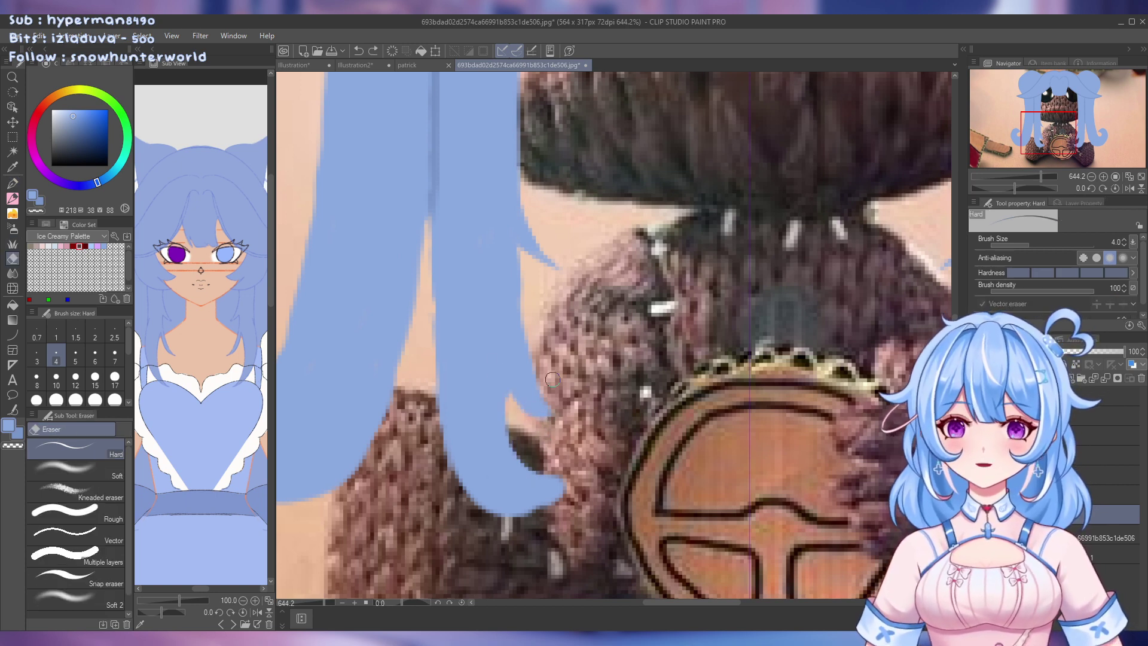
left_click(13, 185)
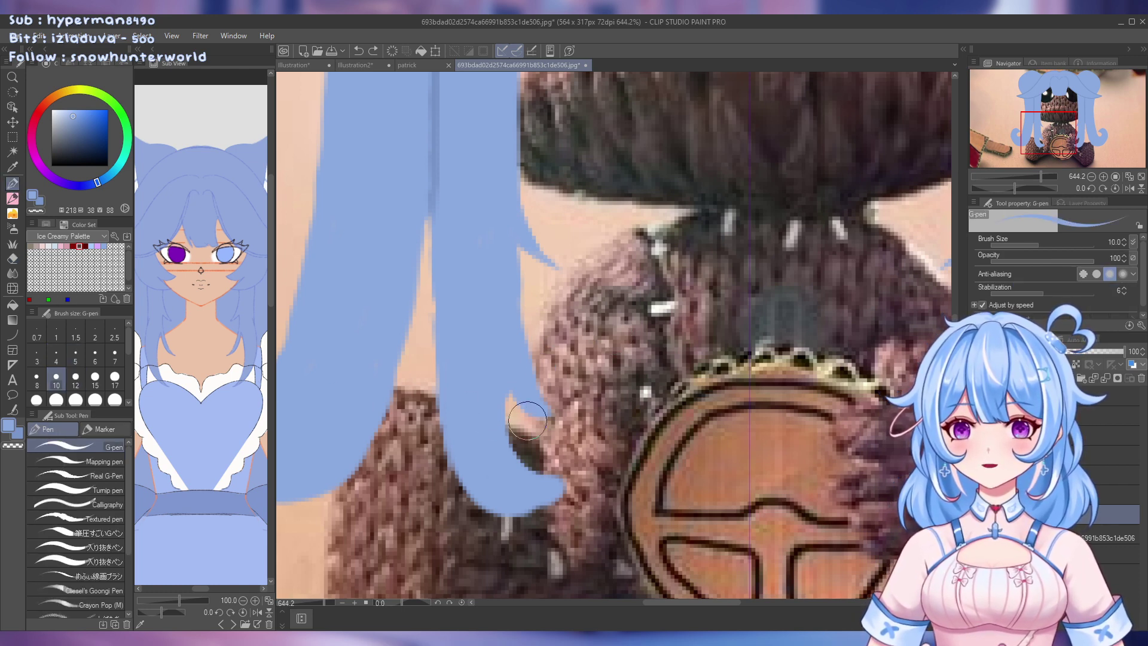
mouse_move(528, 420)
left_mouse_down()
mouse_move(499, 379)
mouse_move(504, 450)
mouse_move(512, 469)
mouse_move(529, 465)
left_mouse_up()
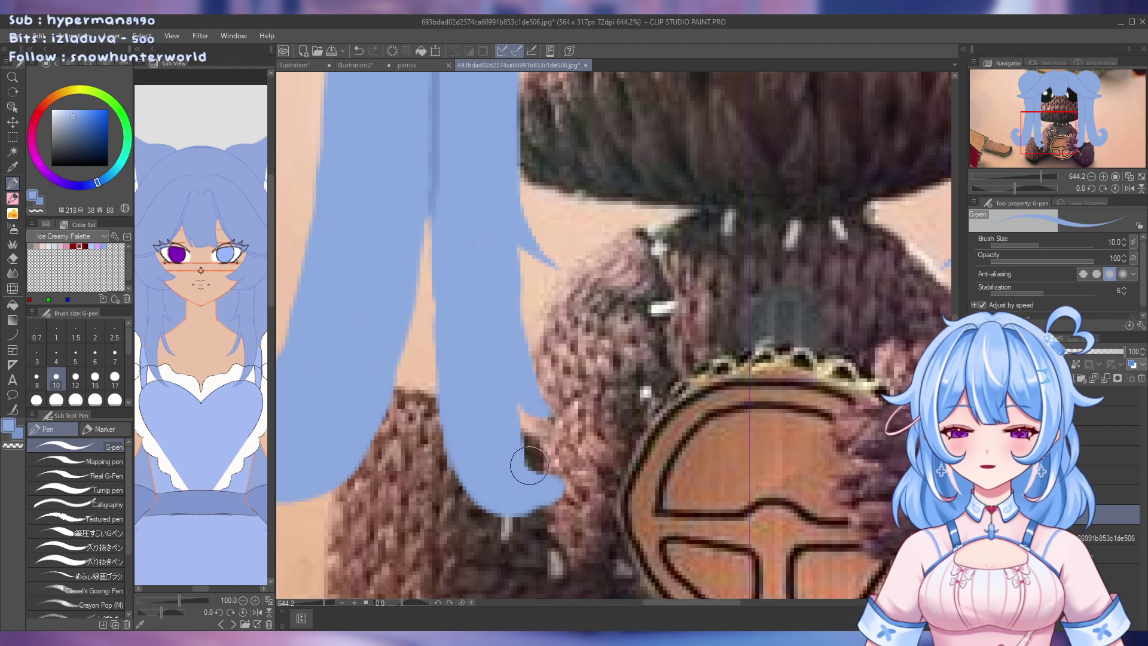
Round the lower curl further down with the G-pen at size 10 and carve its inner hollow with the Hard eraser at size 10
left_click(12, 259)
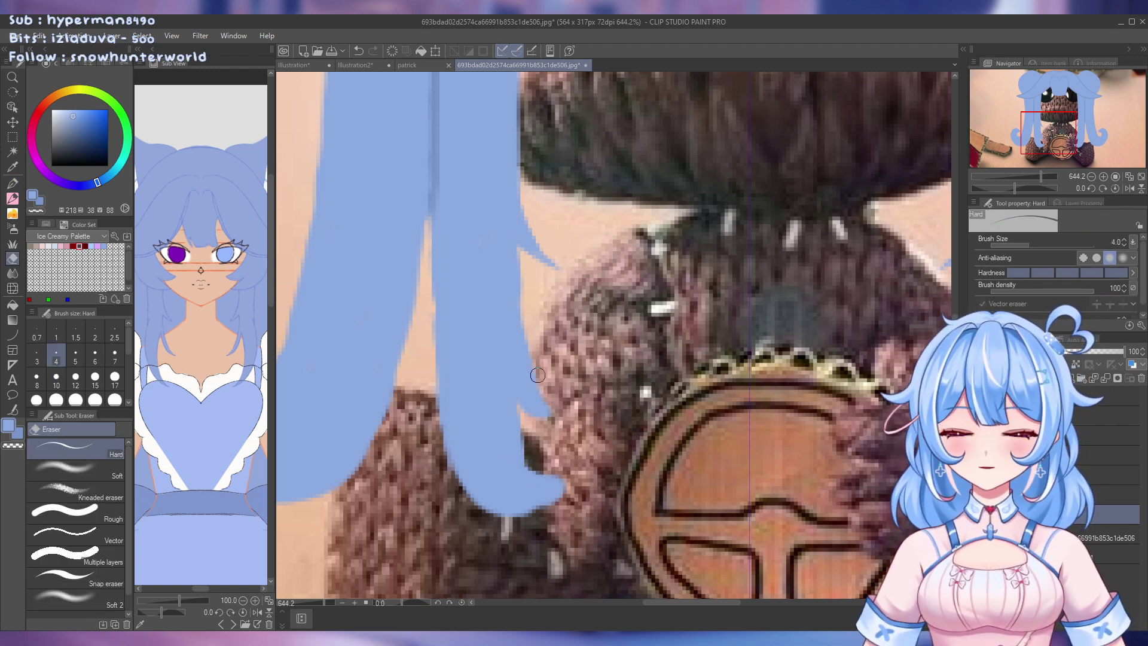
left_click(56, 378)
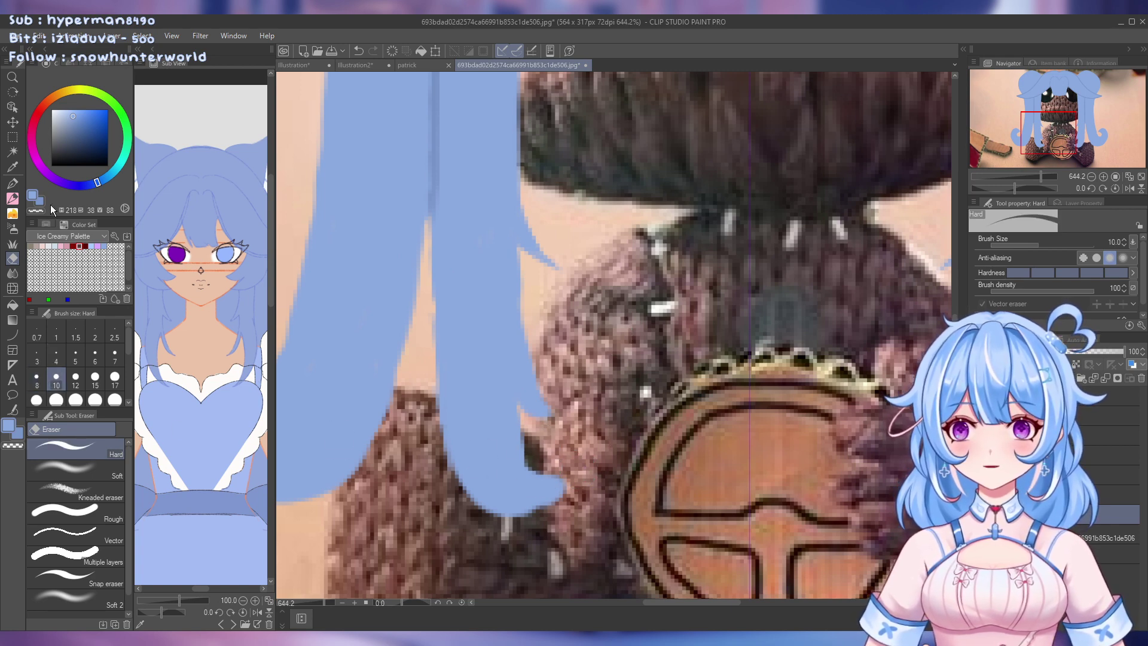
left_click(12, 184)
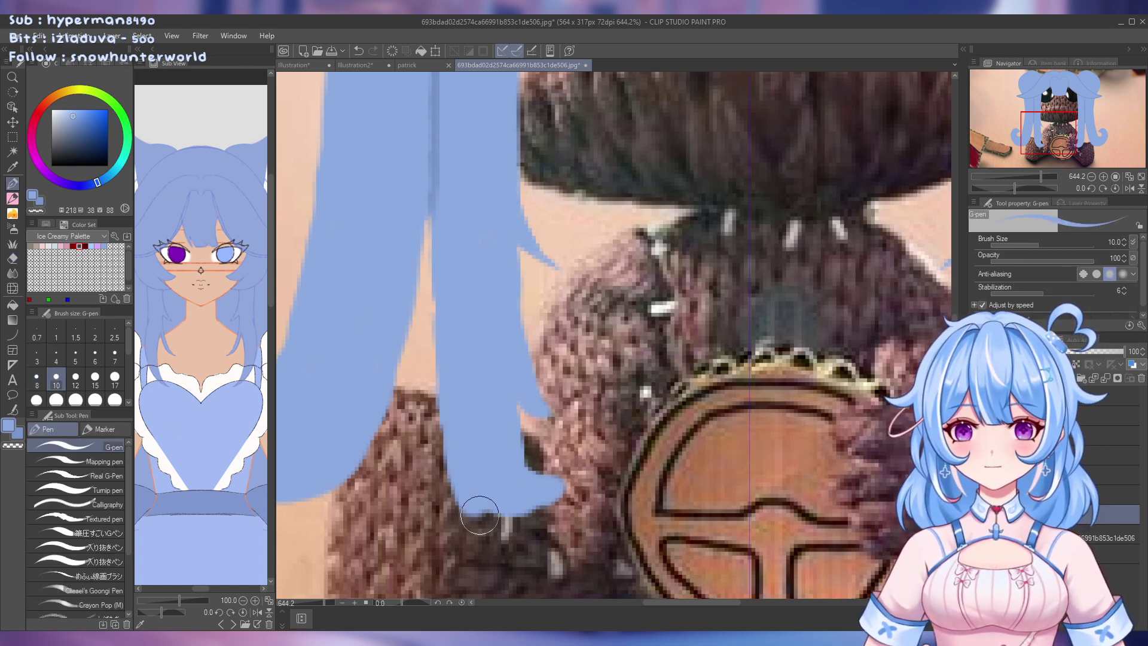
mouse_move(480, 515)
left_mouse_down()
mouse_move(525, 528)
mouse_move(550, 472)
left_mouse_up()
key("e")
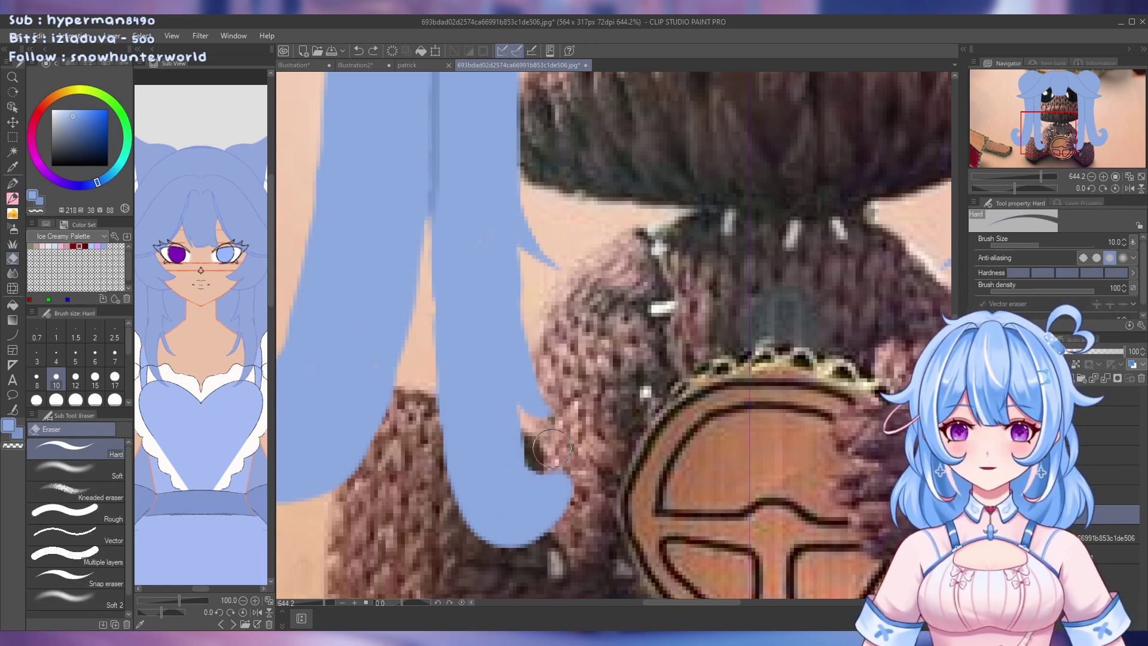
mouse_move(545, 454)
left_mouse_down()
mouse_move(523, 430)
mouse_move(529, 475)
mouse_move(568, 455)
mouse_move(526, 443)
mouse_move(538, 478)
mouse_move(534, 435)
mouse_move(535, 473)
mouse_move(568, 464)
mouse_move(547, 457)
mouse_move(558, 458)
left_mouse_up()
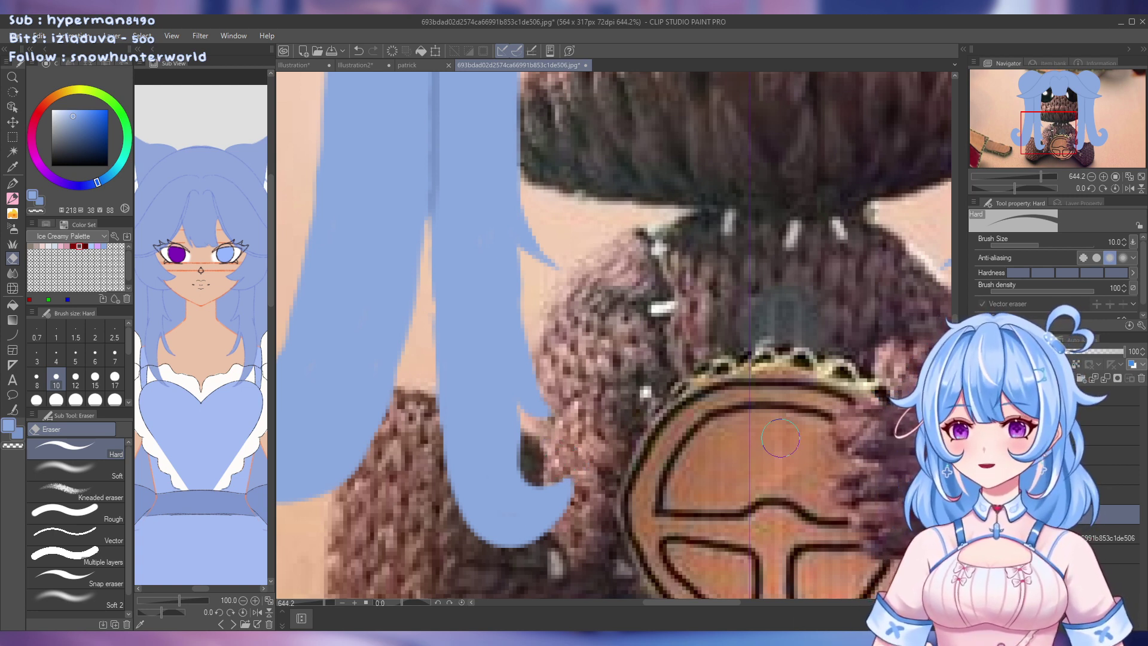
left_click_drag(555, 354, 521, 346)
left_click_drag(542, 478, 578, 476)
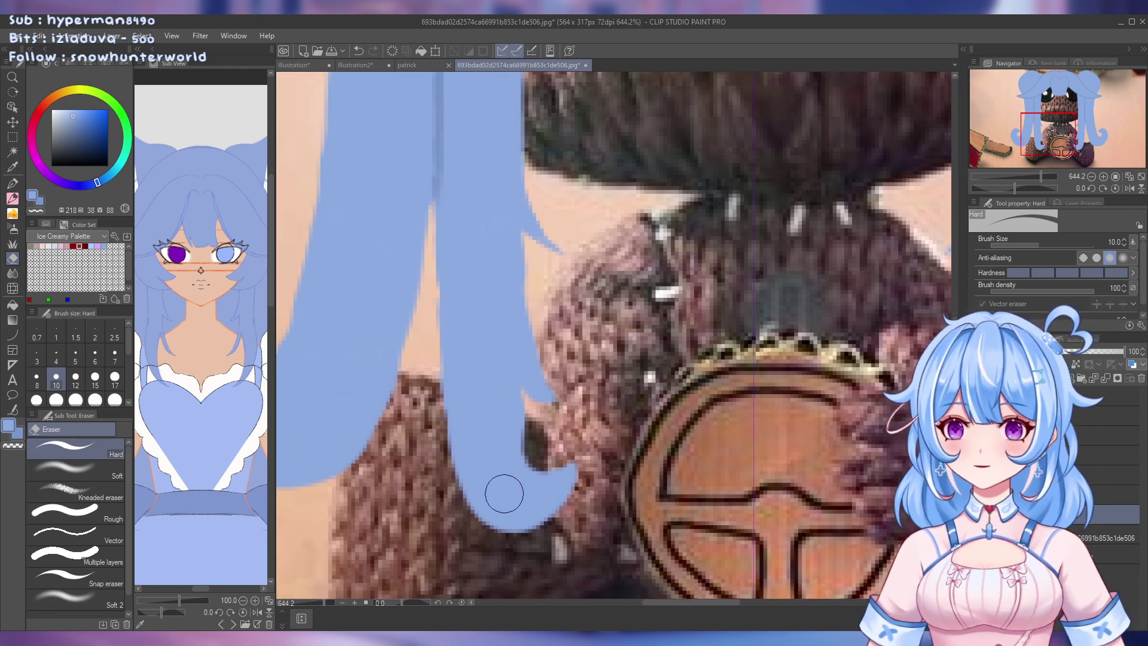
Erase the inner strand's curled lower end with the Hard eraser at size 10 and draw a pointed tip over the doll's arm with the G-pen
mouse_move(433, 436)
left_mouse_down()
mouse_move(469, 457)
mouse_move(552, 473)
mouse_move(477, 460)
mouse_move(419, 421)
mouse_move(484, 442)
mouse_move(510, 426)
mouse_move(453, 450)
mouse_move(484, 503)
mouse_move(528, 523)
mouse_move(554, 496)
mouse_move(505, 512)
left_mouse_up()
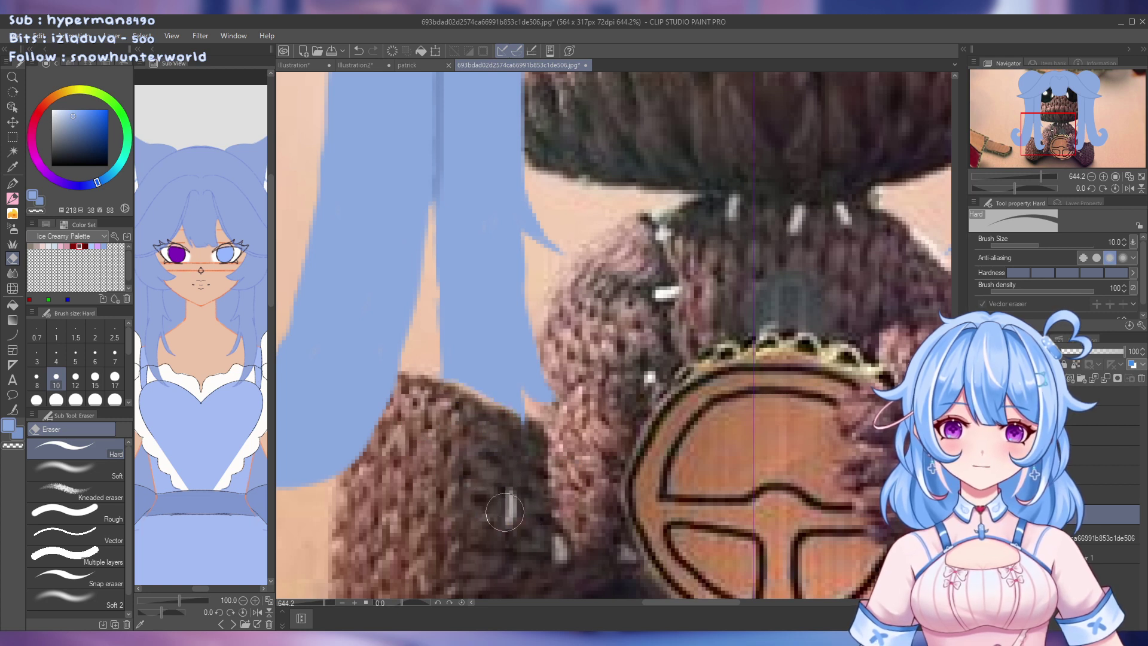
mouse_move(431, 338)
left_mouse_down()
mouse_move(550, 418)
mouse_move(492, 407)
mouse_move(564, 393)
mouse_move(506, 437)
left_mouse_up()
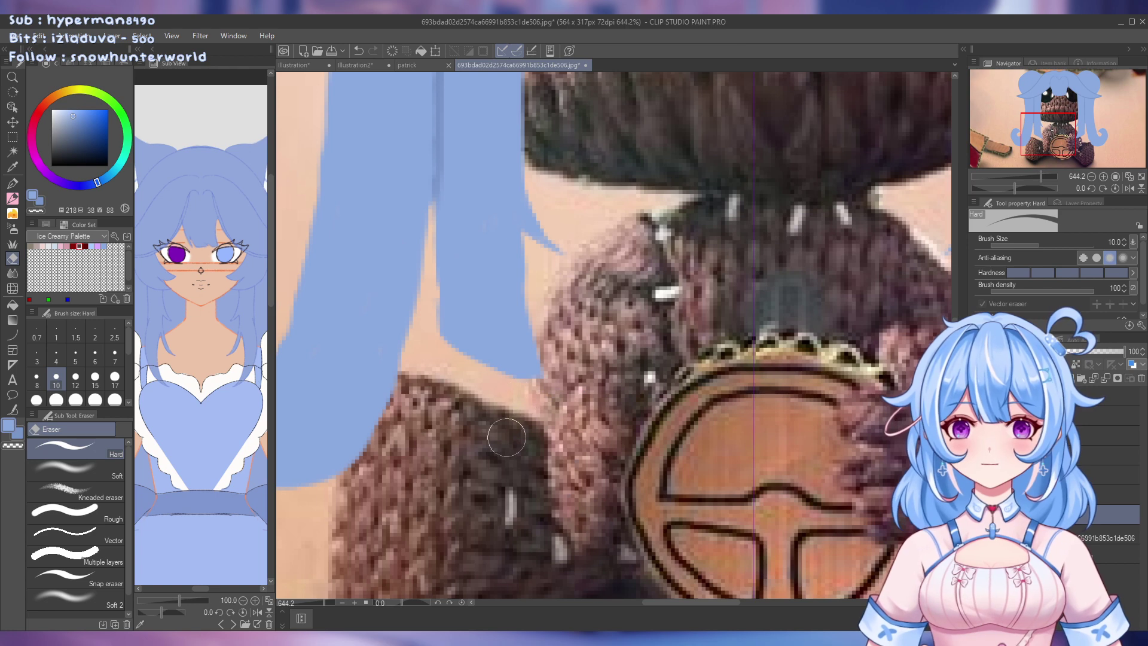
left_click(12, 186)
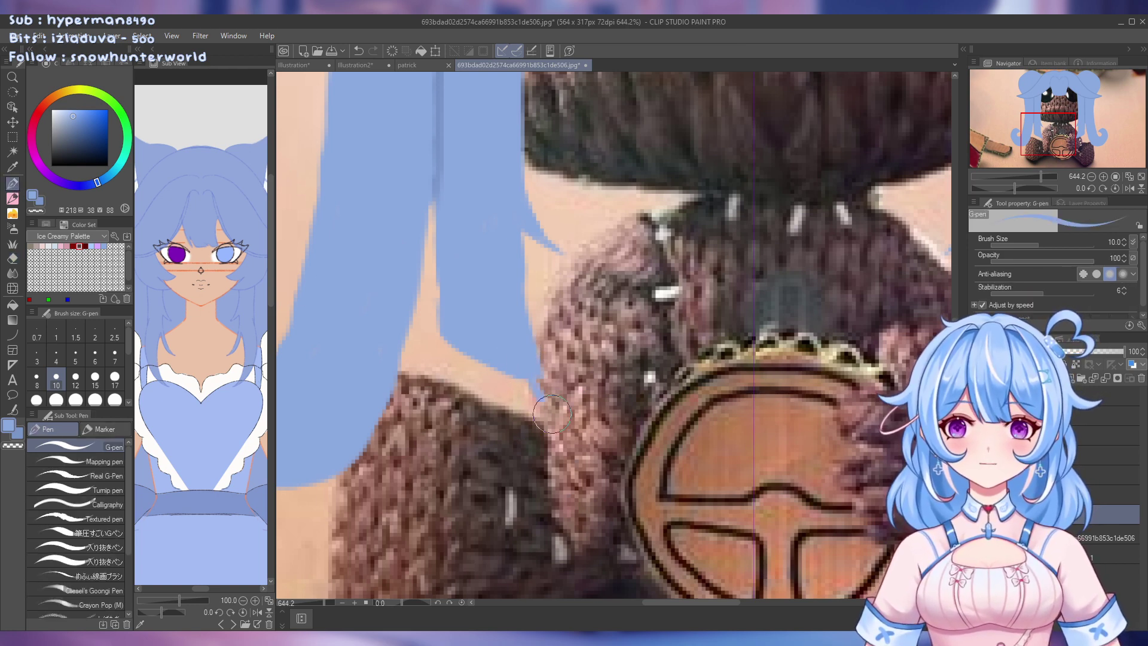
left_click_drag(517, 321, 592, 427)
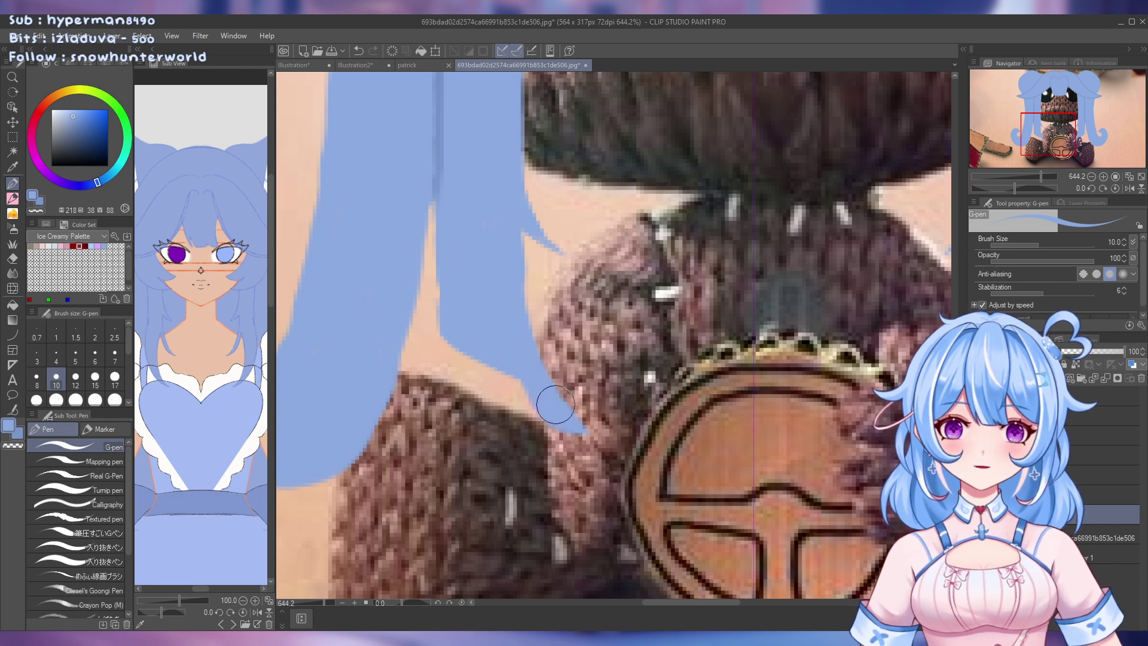
Draw the outer edge of a longer strand down over the doll's leg, curving its tip inward, with the G-pen at size 10
scroll(575, 423, "down", 2)
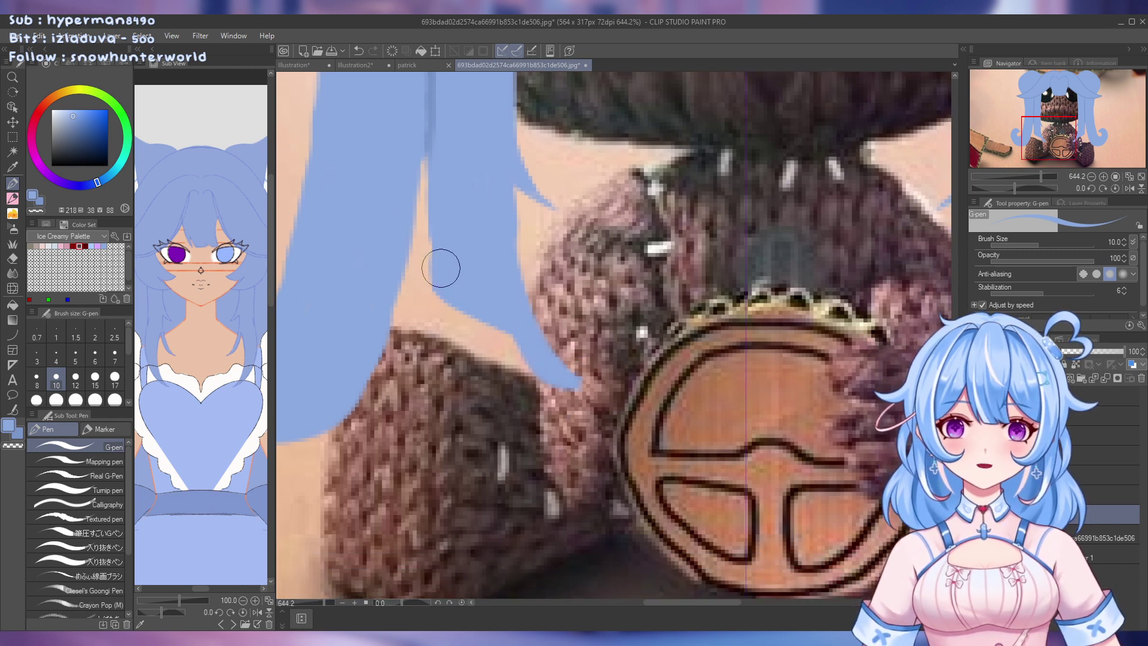
left_click_drag(453, 305, 462, 450)
left_click_drag(436, 263, 436, 472)
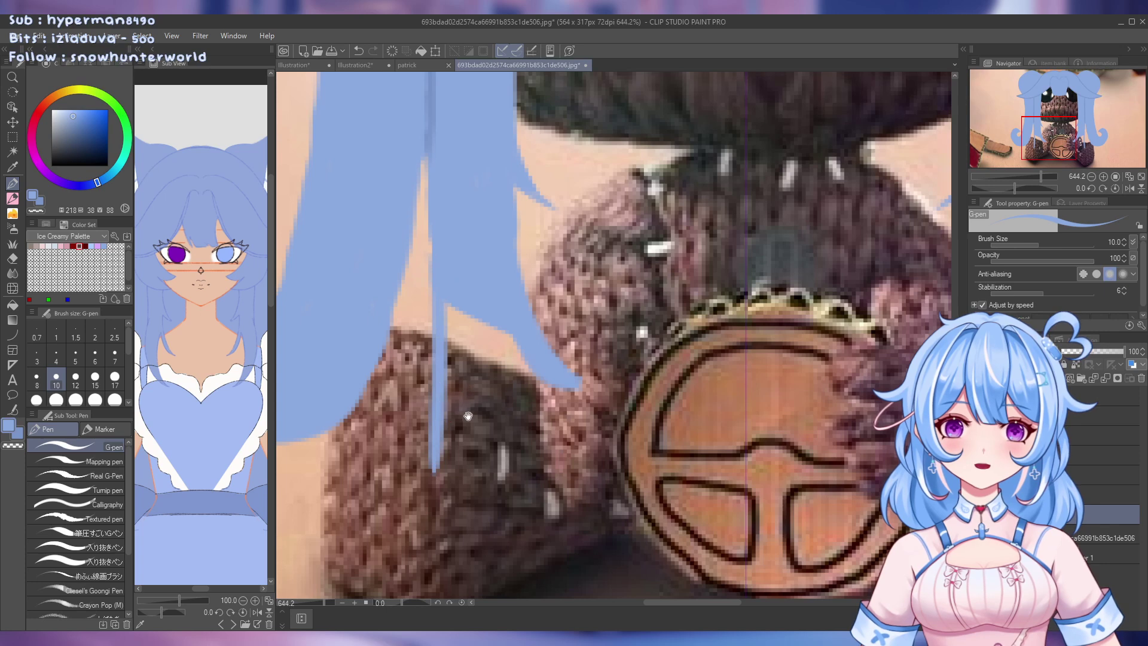
left_click_drag(456, 376, 443, 338)
mouse_move(431, 269)
left_mouse_down()
mouse_move(431, 435)
mouse_move(476, 516)
left_mouse_up()
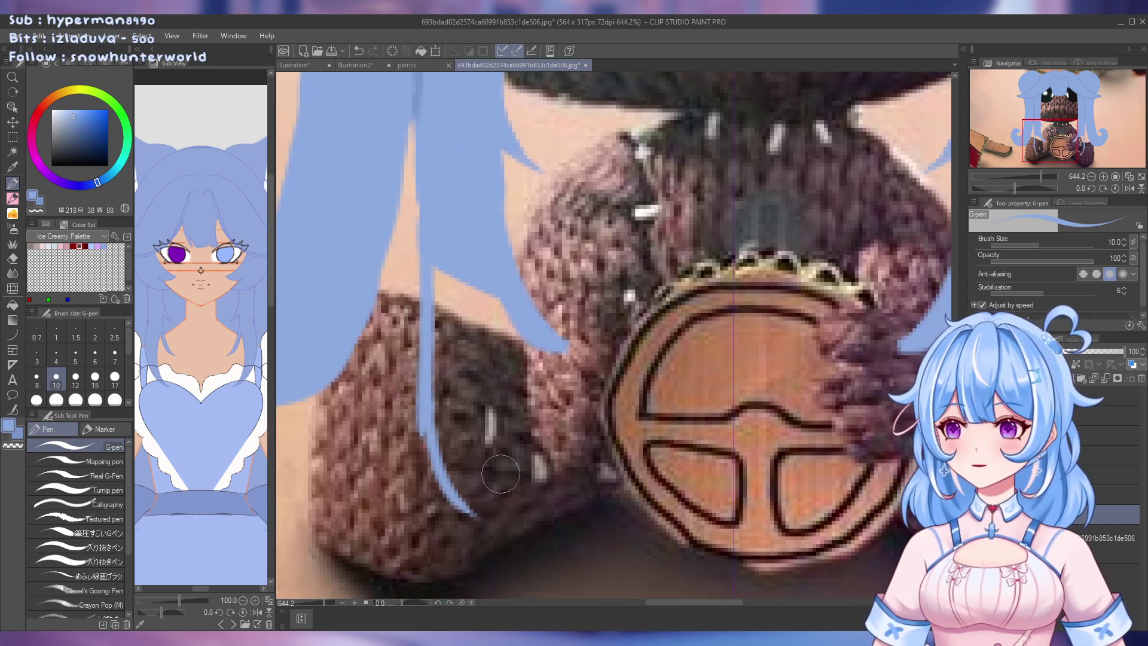
mouse_move(435, 403)
left_mouse_down()
mouse_move(437, 442)
mouse_move(493, 522)
left_mouse_up()
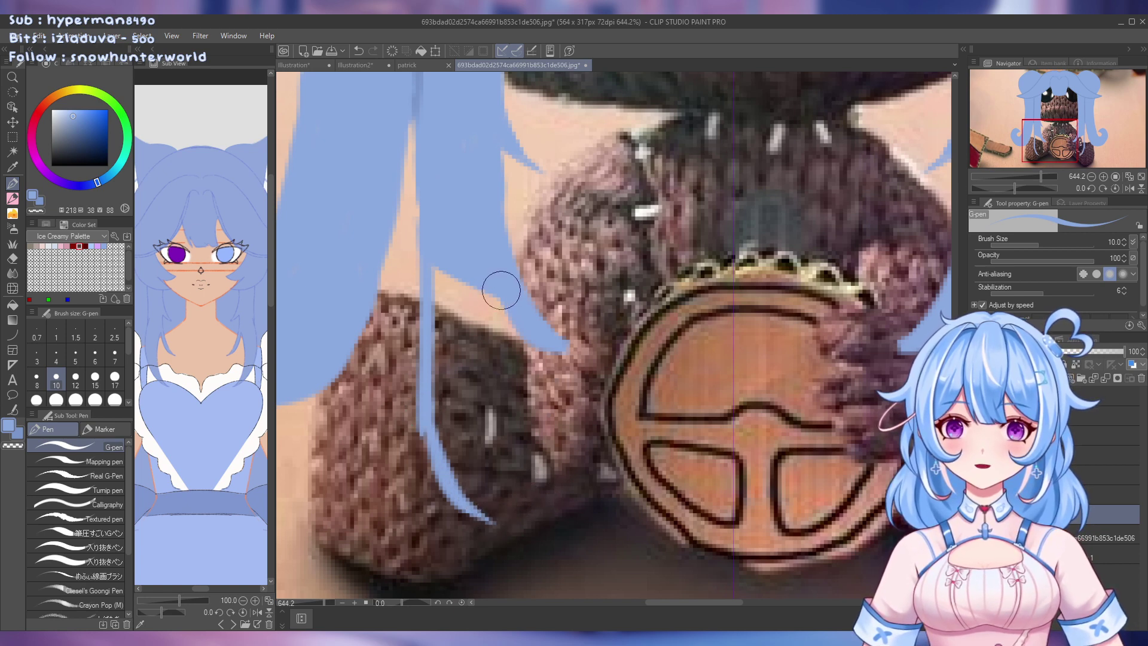
Draw the long strand's inner edge line down across the doll's leg and lengthen the outer edge's tip toward it
left_click_drag(498, 293, 501, 518)
key("ctrl+z")
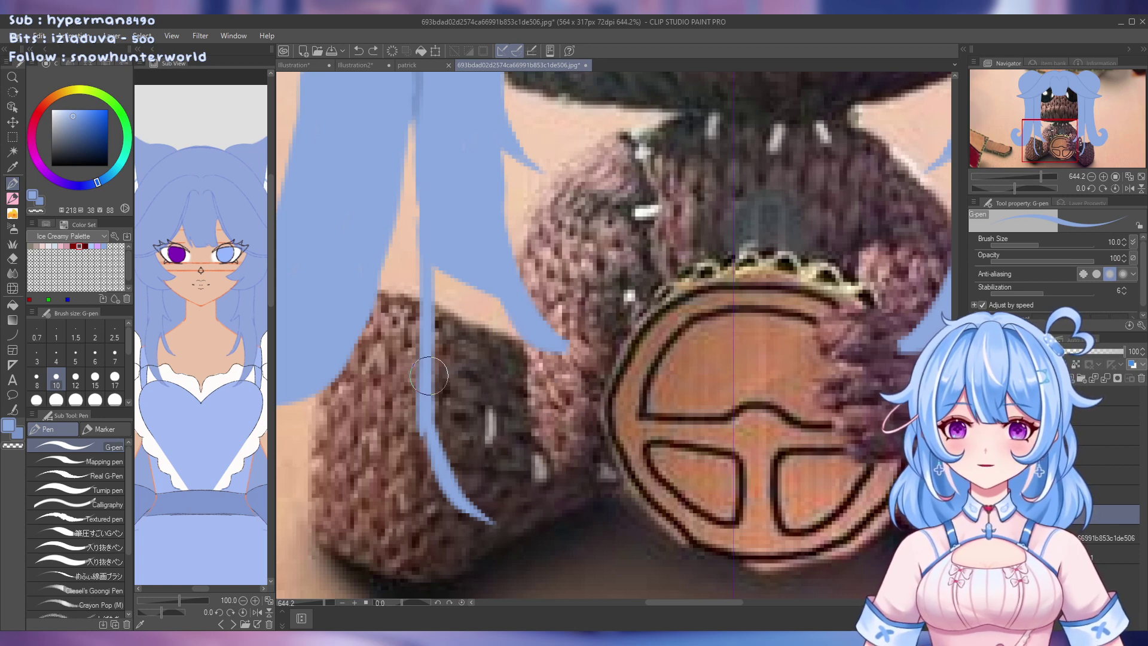
left_click_drag(436, 402, 502, 544)
key("ctrl+z")
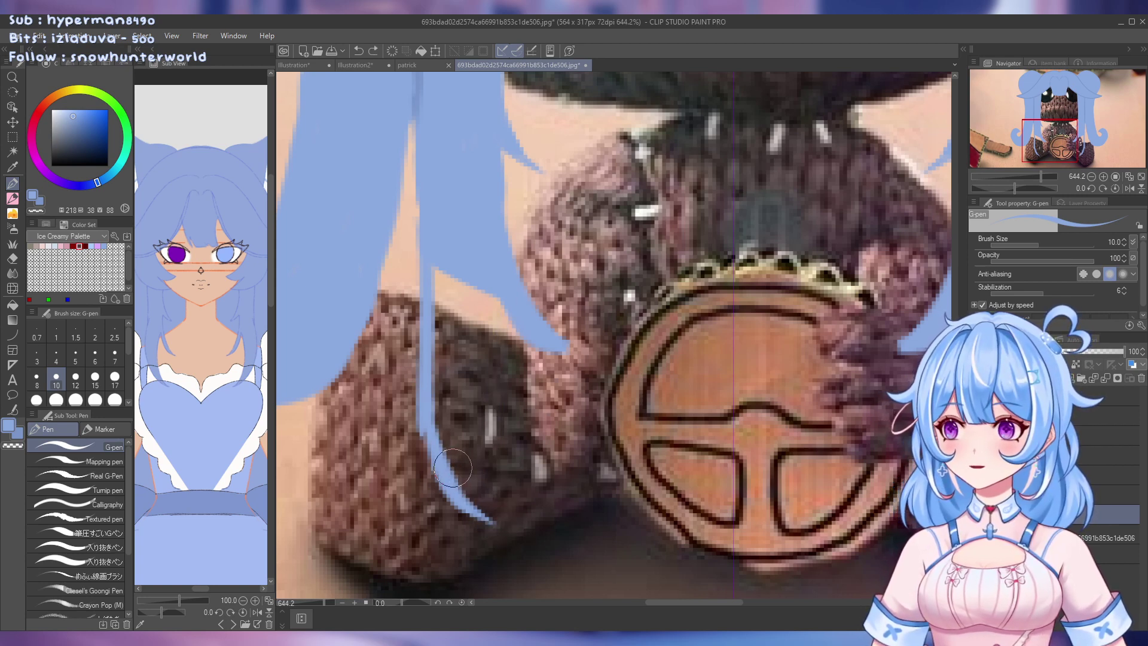
mouse_move(452, 441)
left_mouse_down()
mouse_move(432, 363)
mouse_move(476, 486)
mouse_move(488, 346)
left_mouse_up()
key("ctrl+z")
left_click_drag(475, 226, 484, 472)
key("ctrl+z")
key("ctrl+z")
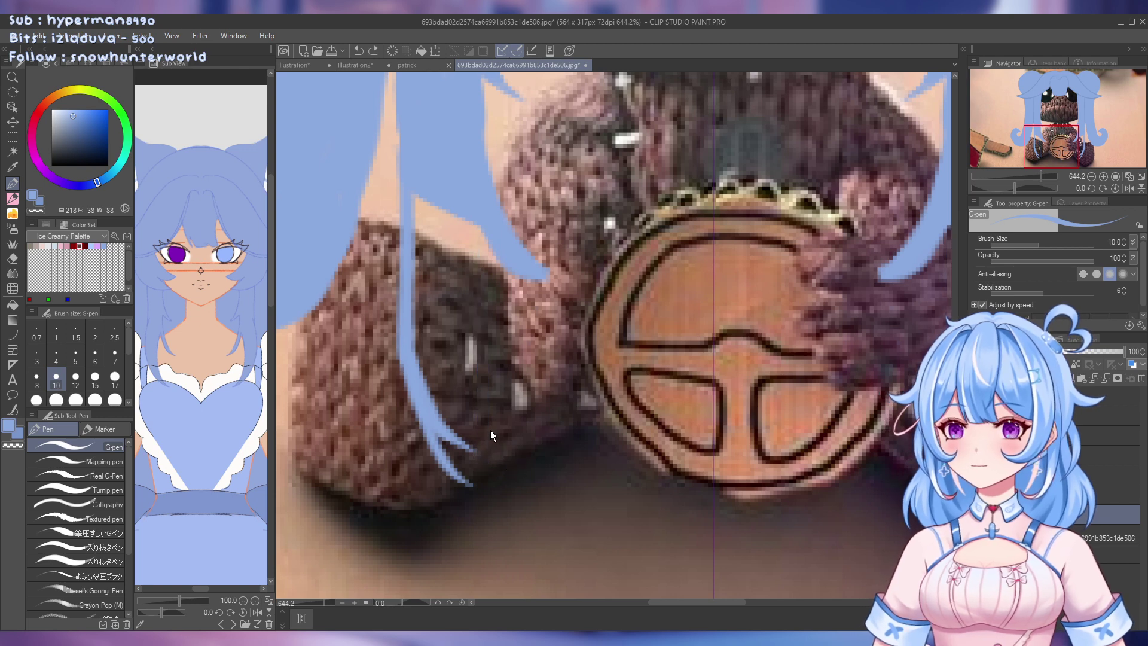
left_click_drag(474, 225, 510, 481)
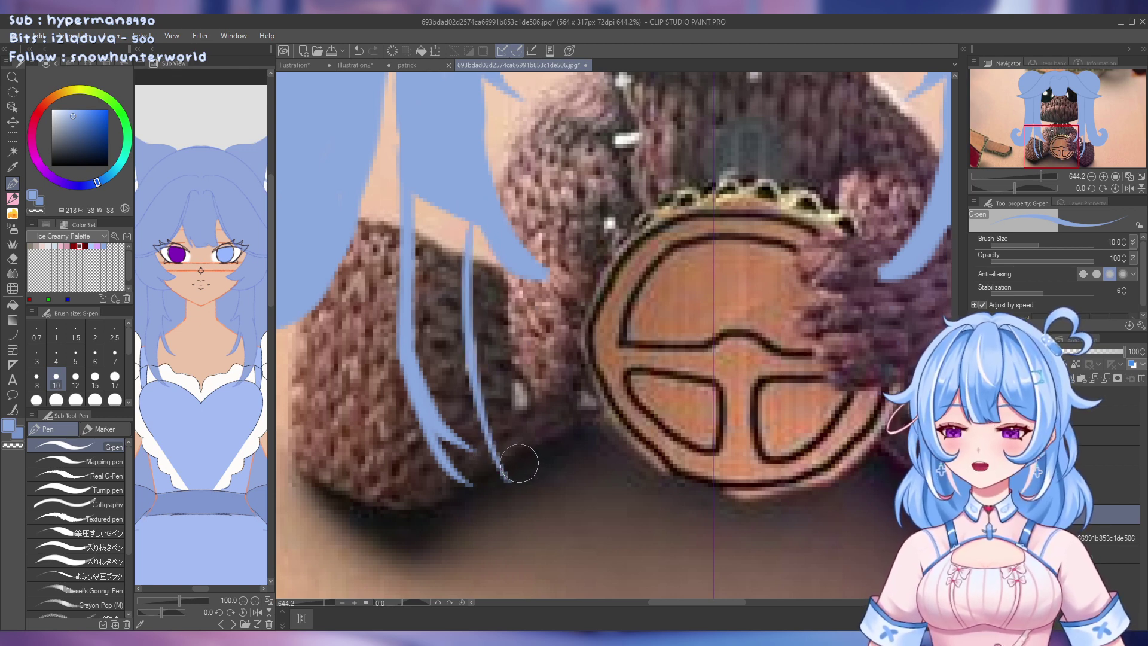
left_click_drag(412, 354, 505, 496)
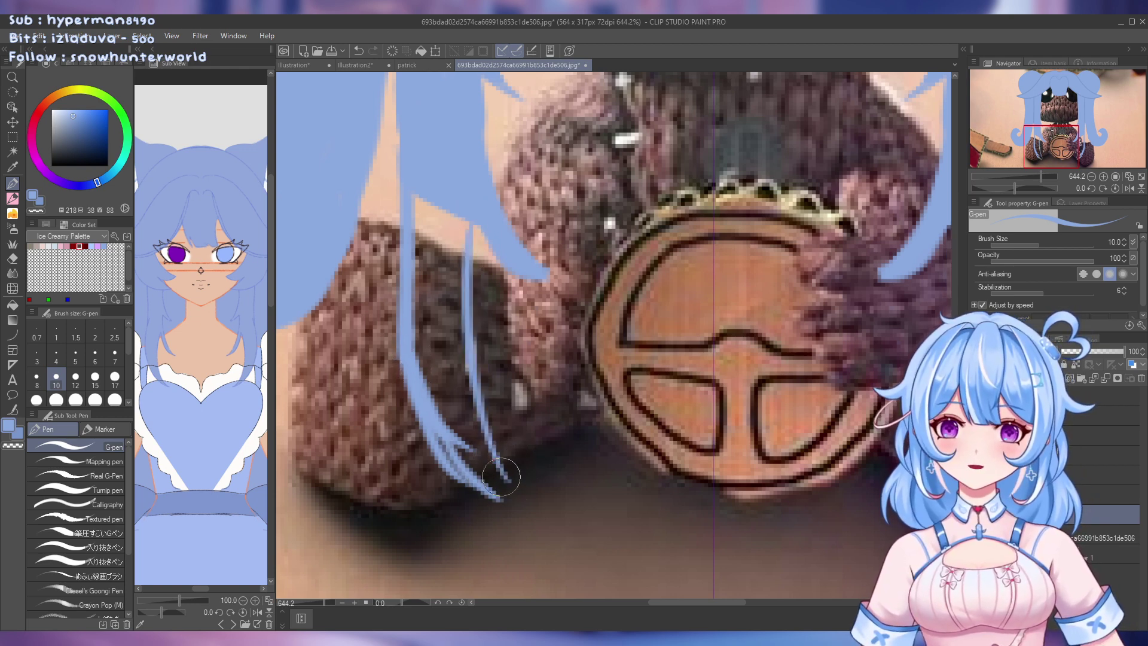
Thicken the long strand's inner edge line, join it to the hair above, and extend it to a sharp point below the doll's leg
scroll(482, 272, "up", 3)
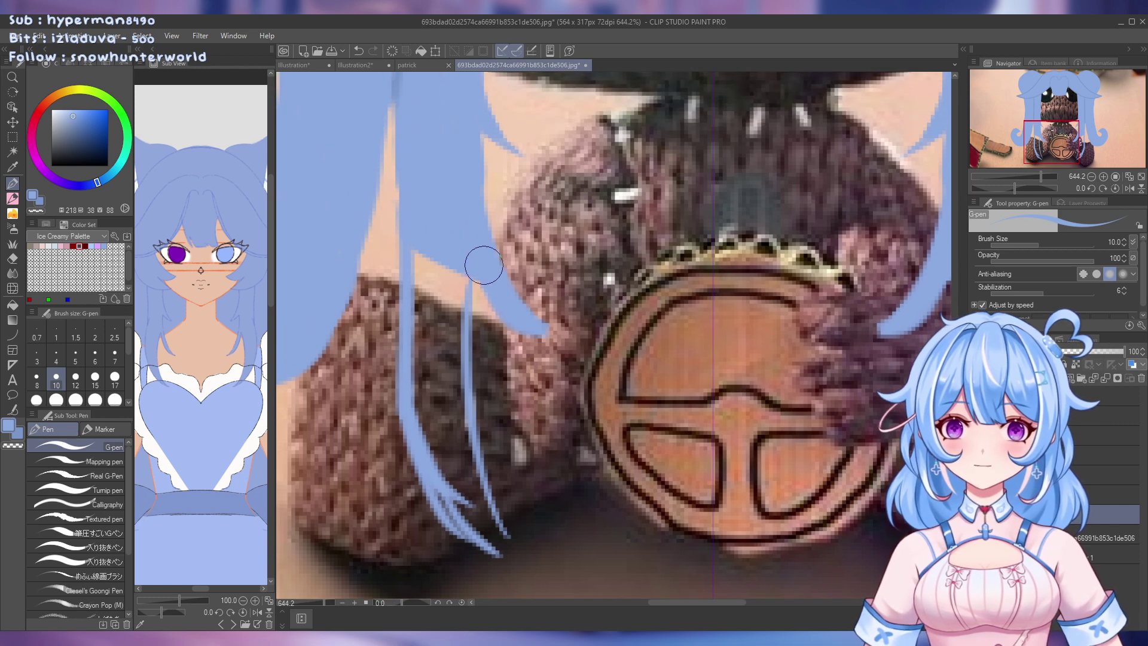
left_click_drag(477, 281, 482, 361)
key("ctrl+z")
left_click_drag(477, 245, 487, 481)
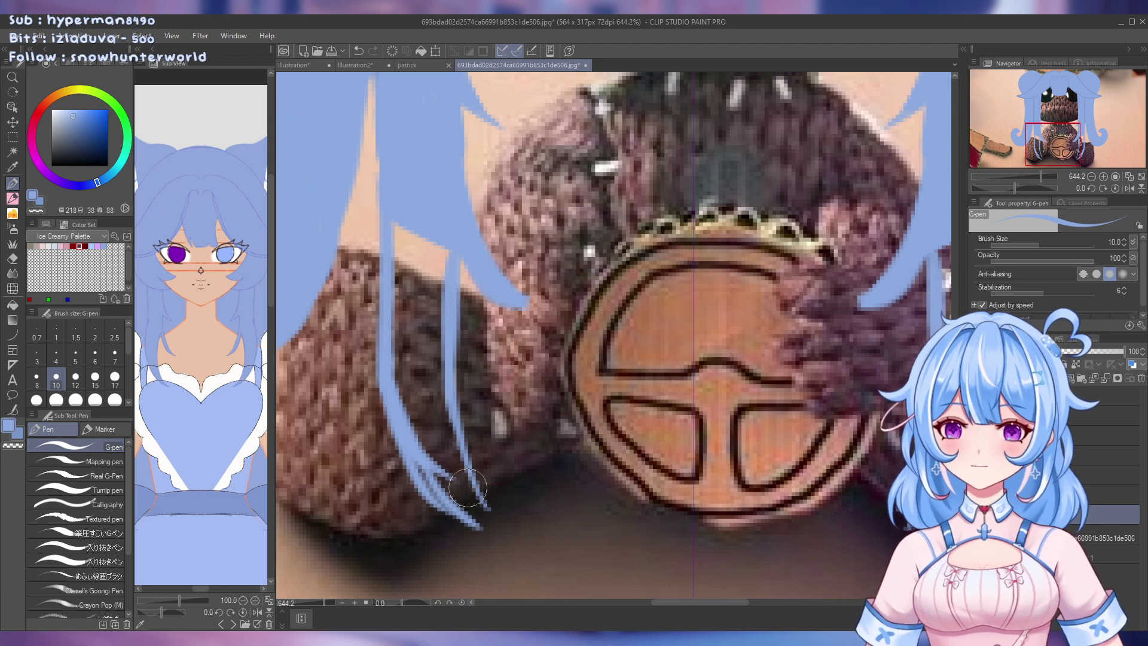
left_click_drag(463, 418, 520, 544)
key("ctrl+z")
left_click_drag(458, 376, 515, 570)
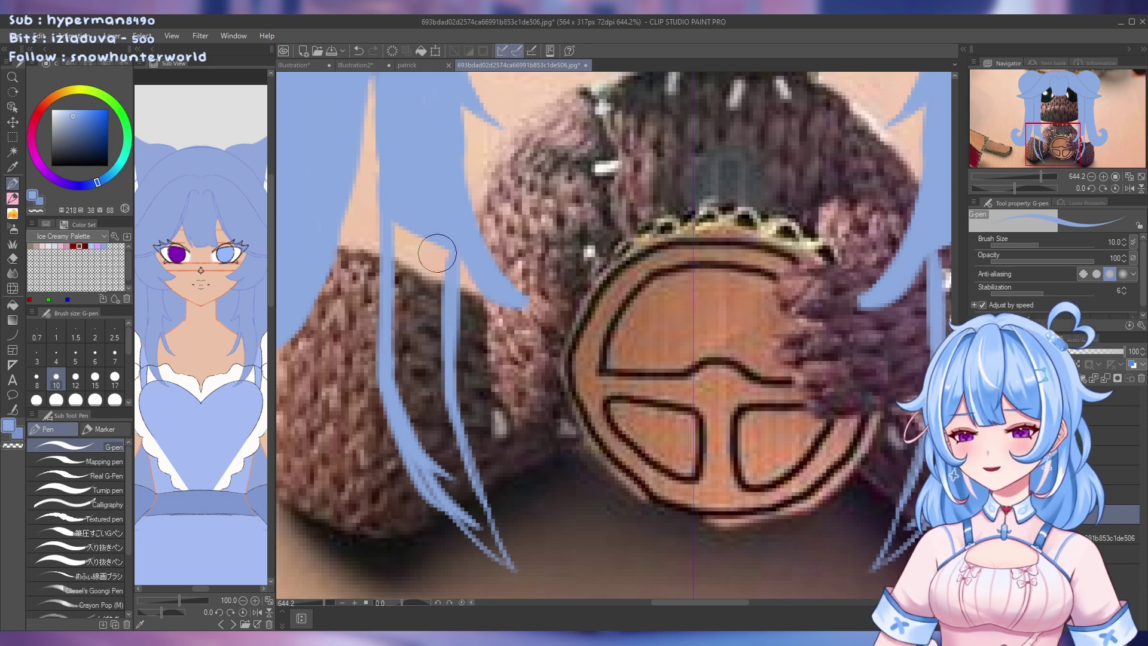
Fill the area between the long strand's two edge lines with solid blue down to the pointed tip
mouse_move(412, 239)
left_mouse_down()
mouse_move(392, 299)
mouse_move(430, 314)
left_mouse_up()
mouse_move(406, 212)
left_mouse_down()
mouse_move(436, 287)
mouse_move(402, 339)
mouse_move(434, 337)
mouse_move(423, 316)
mouse_move(416, 373)
mouse_move(399, 363)
mouse_move(400, 375)
mouse_move(423, 422)
mouse_move(425, 341)
mouse_move(440, 353)
mouse_move(447, 468)
mouse_move(389, 361)
mouse_move(419, 469)
mouse_move(490, 561)
mouse_move(478, 526)
left_mouse_up()
mouse_move(442, 433)
left_mouse_down()
mouse_move(416, 390)
mouse_move(425, 422)
mouse_move(410, 377)
mouse_move(477, 512)
left_mouse_up()
scroll(477, 512, "down", 4)
scroll(453, 491, "down", 1)
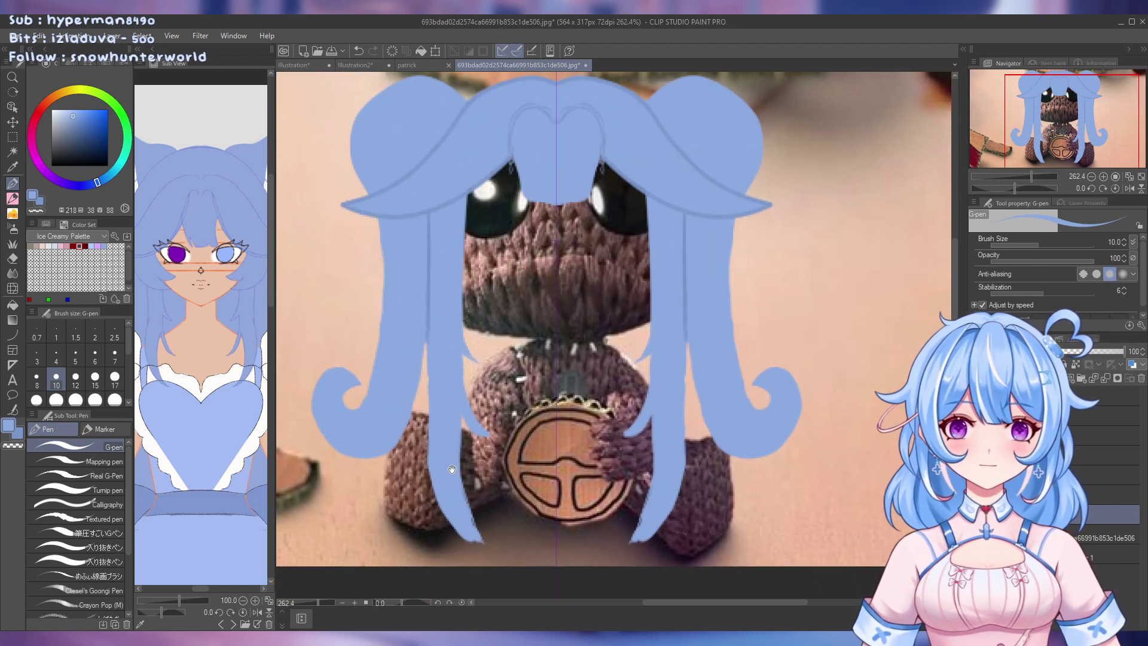
Try to trim the outer edge of the long strand over the doll's leg with the Hard eraser at sizes 10 and 30
key("e")
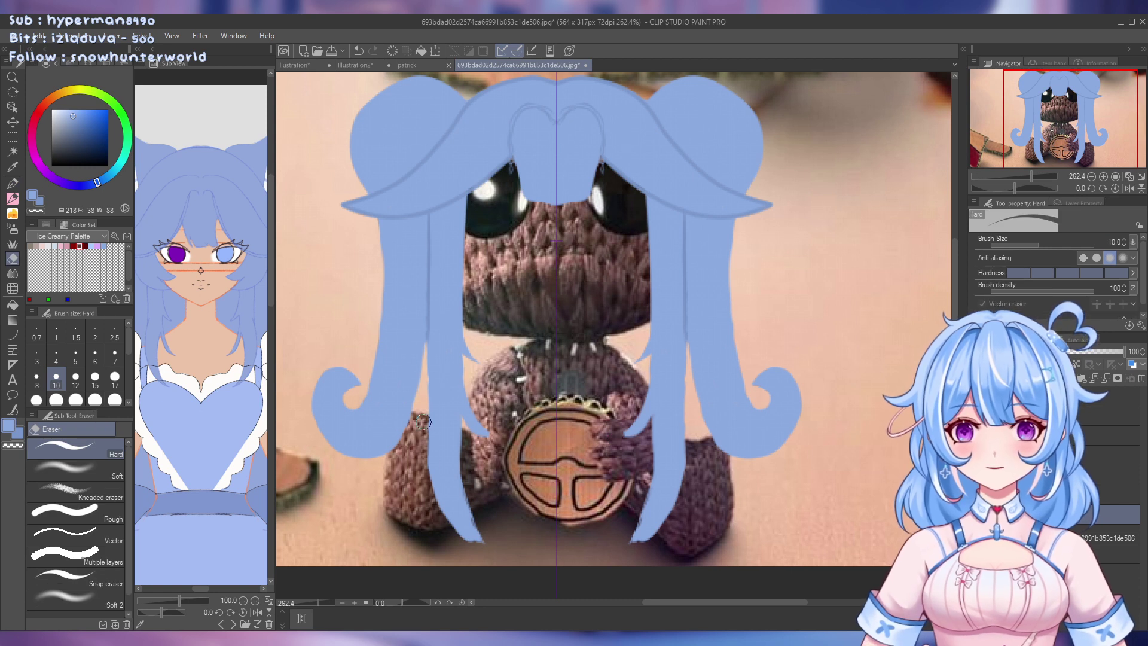
left_click_drag(422, 459, 441, 520)
key("ctrl+z")
left_click_drag(420, 437, 432, 488)
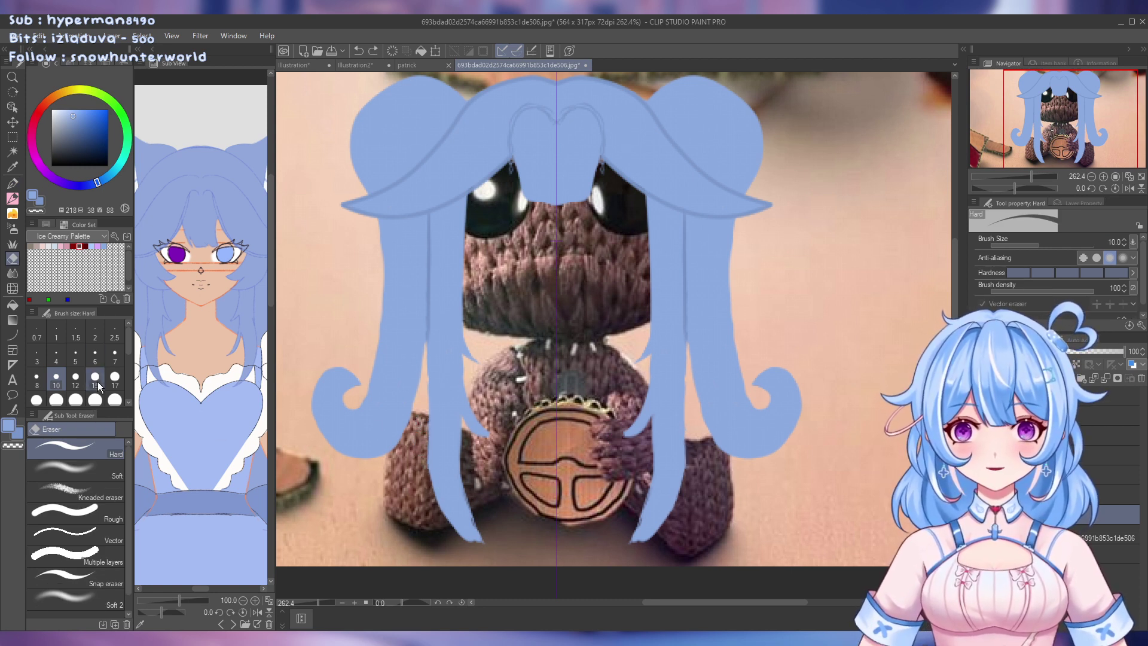
left_click(75, 399)
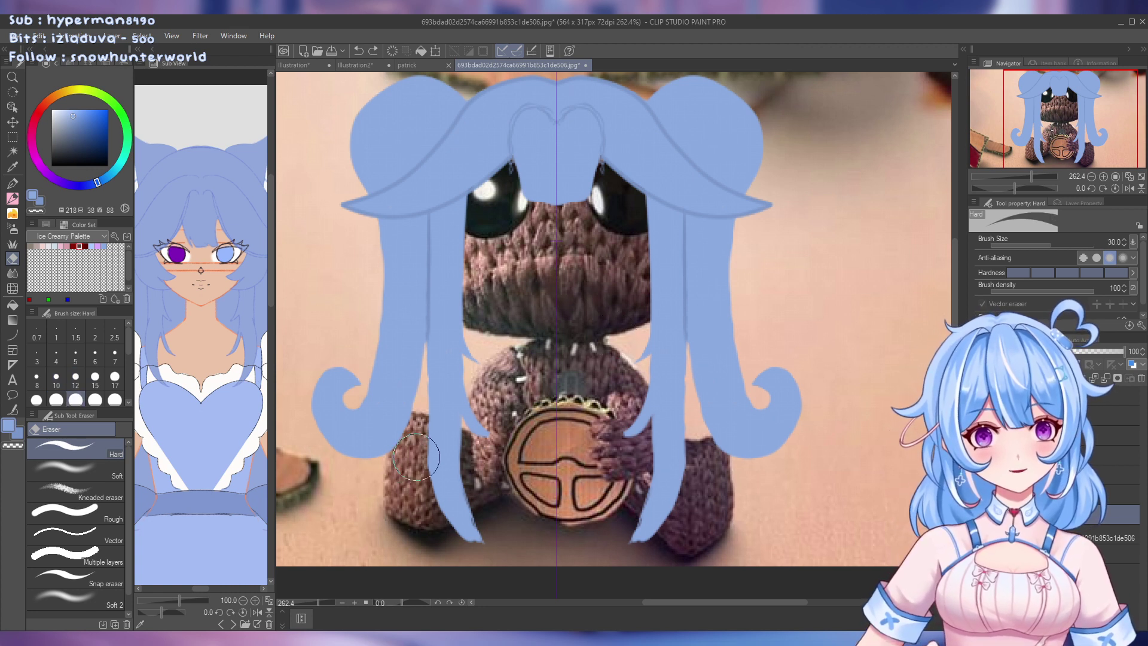
mouse_move(419, 466)
left_mouse_down()
mouse_move(436, 505)
mouse_move(432, 454)
mouse_move(451, 523)
mouse_move(439, 490)
mouse_move(455, 514)
mouse_move(502, 478)
mouse_move(478, 473)
mouse_move(505, 538)
left_mouse_up()
key("ctrl+z")
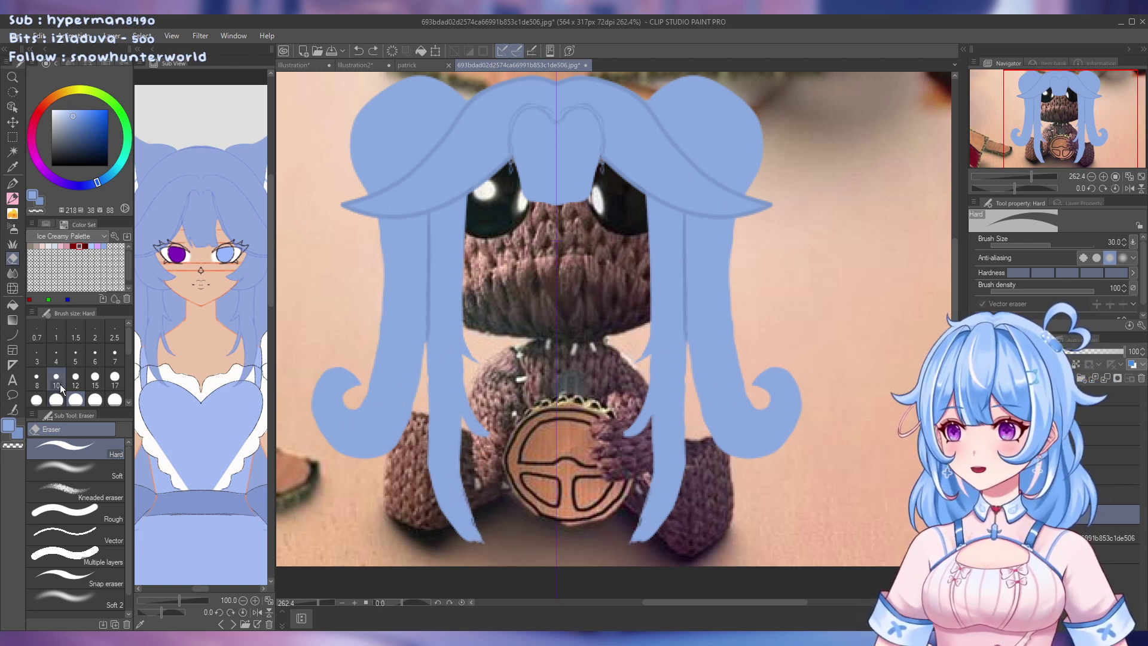
Try to slim the long strand's inner and outer edges toward its tip with the Hard eraser at size 15
left_click(95, 378)
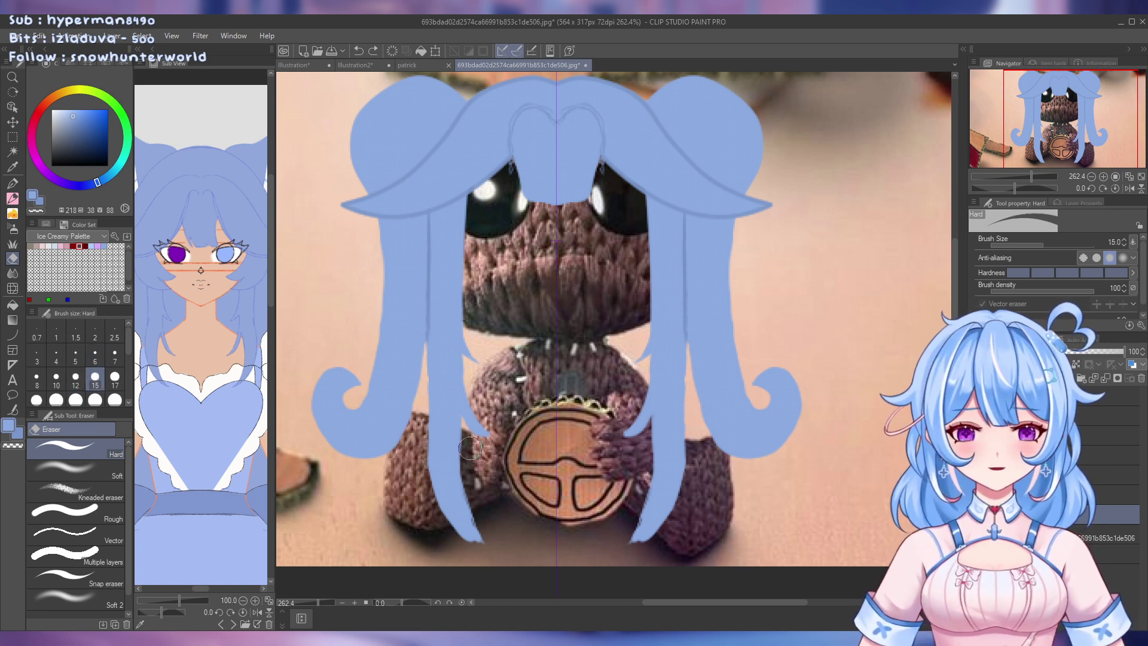
left_click_drag(467, 446, 495, 536)
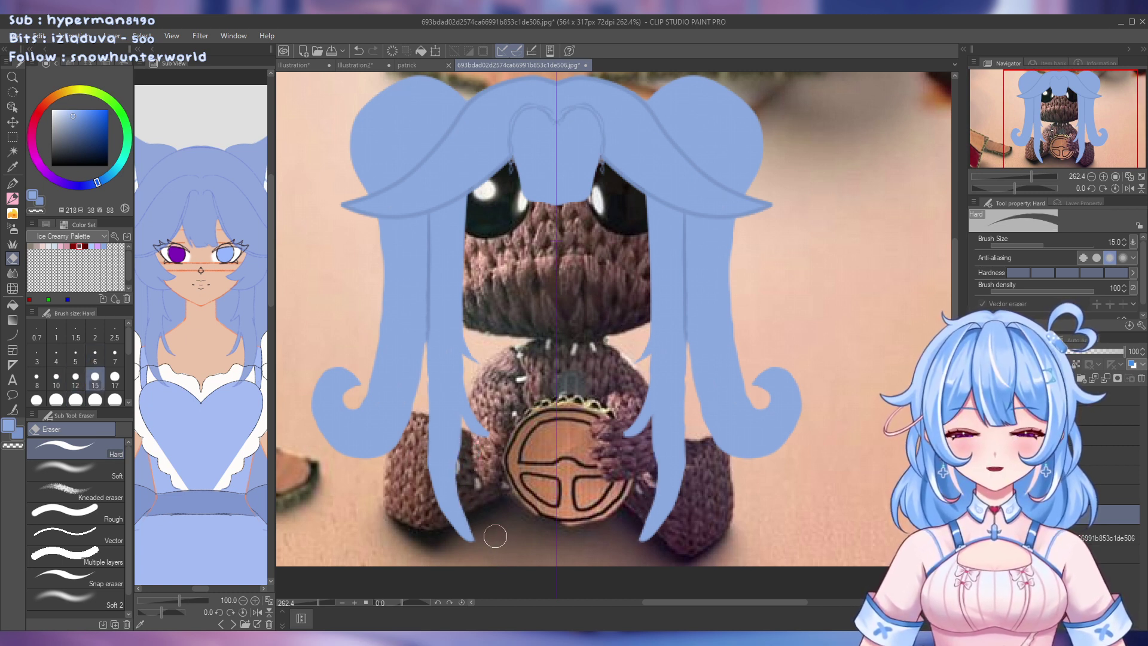
key("ctrl+z")
left_click_drag(418, 443, 490, 538)
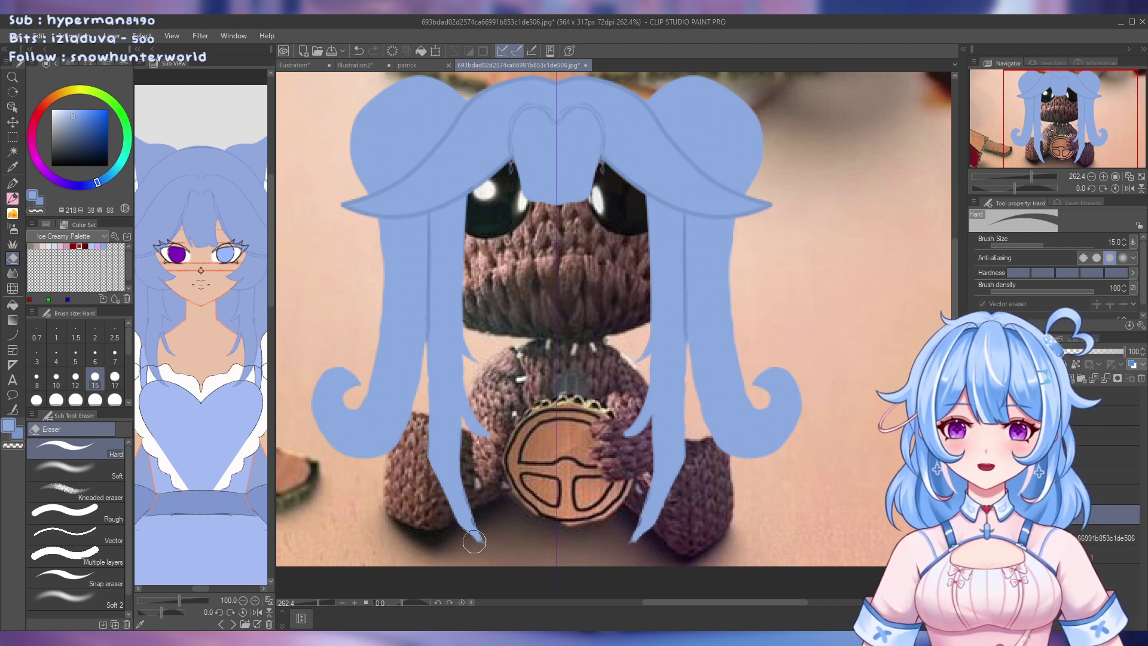
key("ctrl+z")
Save the knitted doll painting with its blue hair and ears
scroll(483, 518, "down", 3)
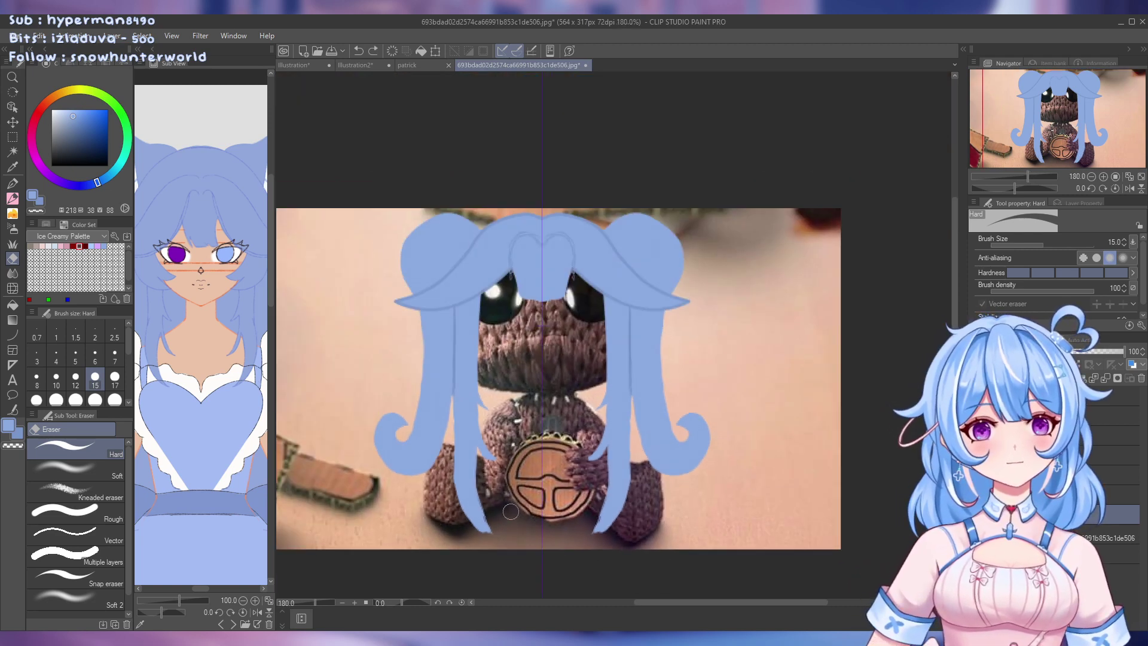
left_click_drag(567, 449, 608, 393)
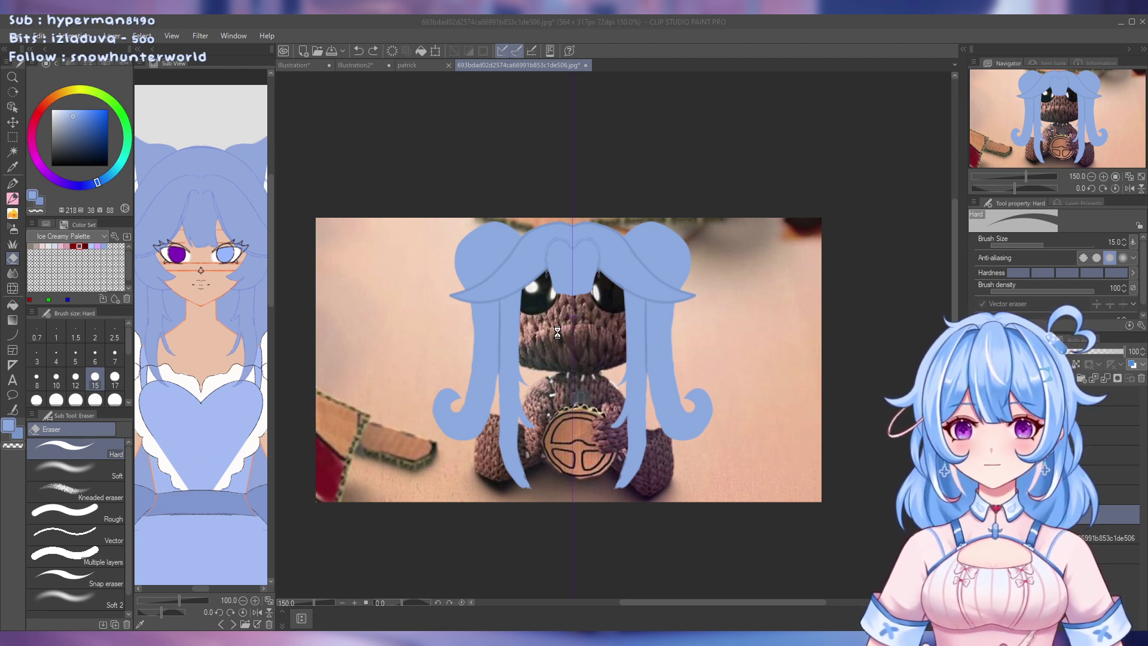
key("Return")
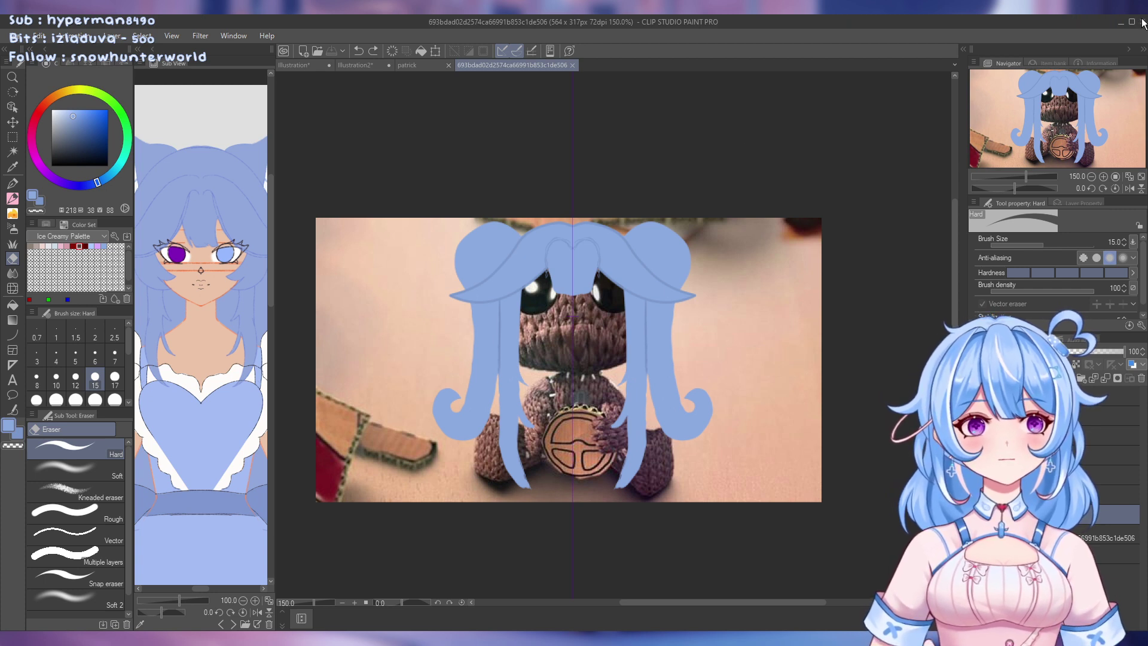
Look through the other open documents: Illustration, Illustration2 and patrick
left_click(318, 66)
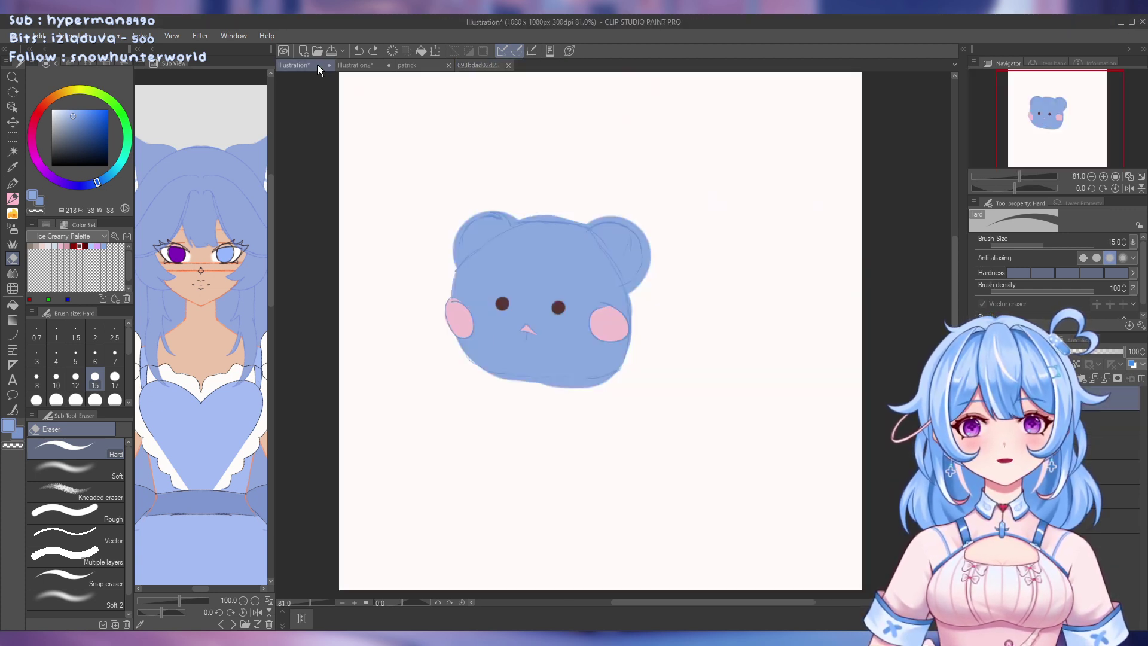
left_click(357, 67)
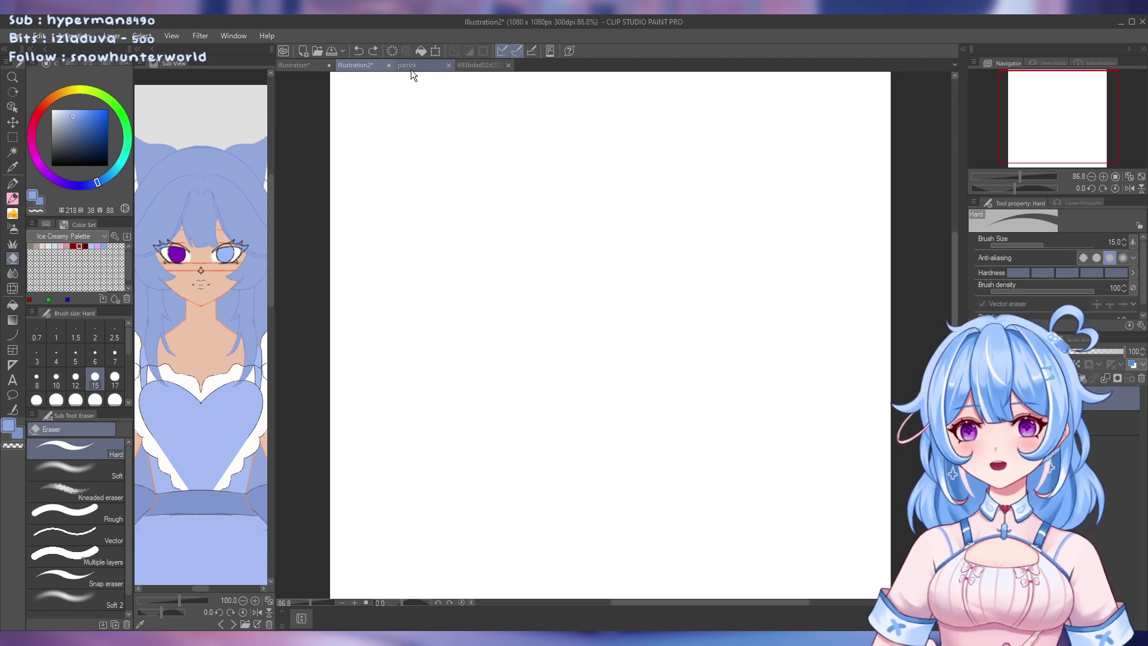
left_click(411, 68)
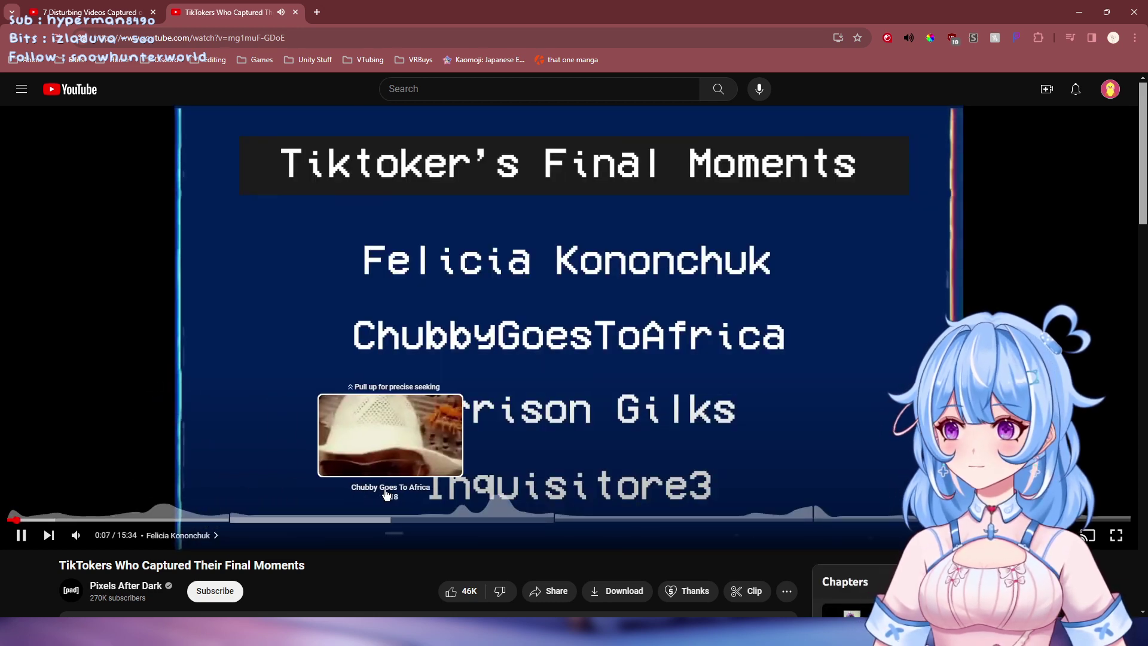
In the YouTube browser window, close the "TikTokers Who Captured Their Final Moments" tab and look over the remaining doorbell camera video page
left_click(146, 4)
left_click(295, 12)
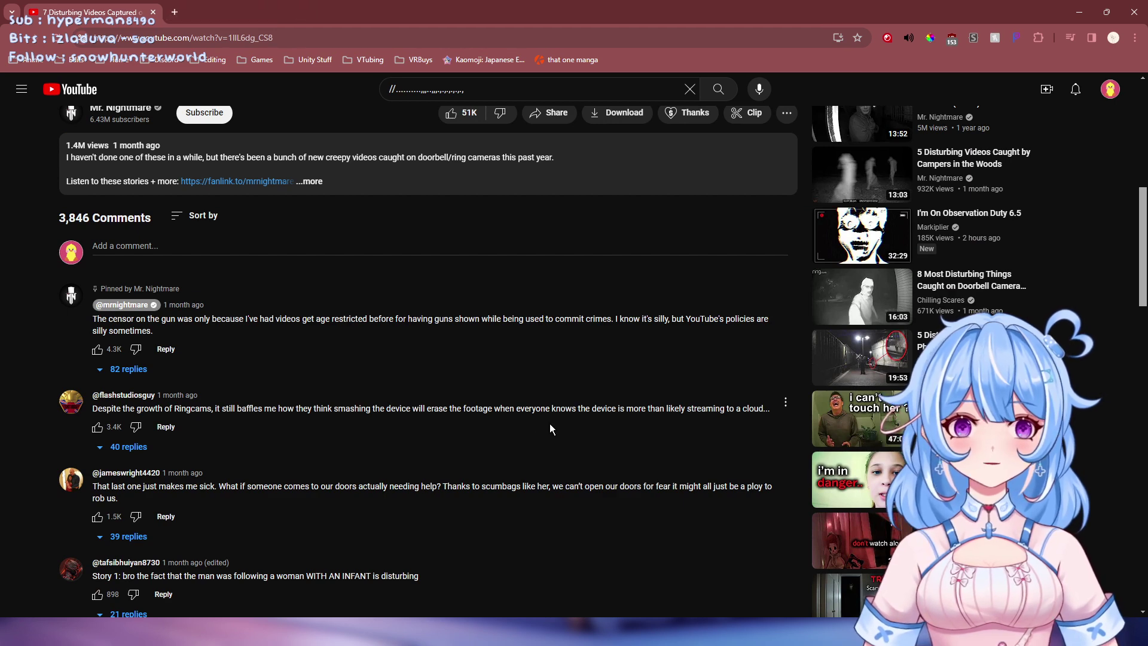
scroll(727, 500, "up", 7)
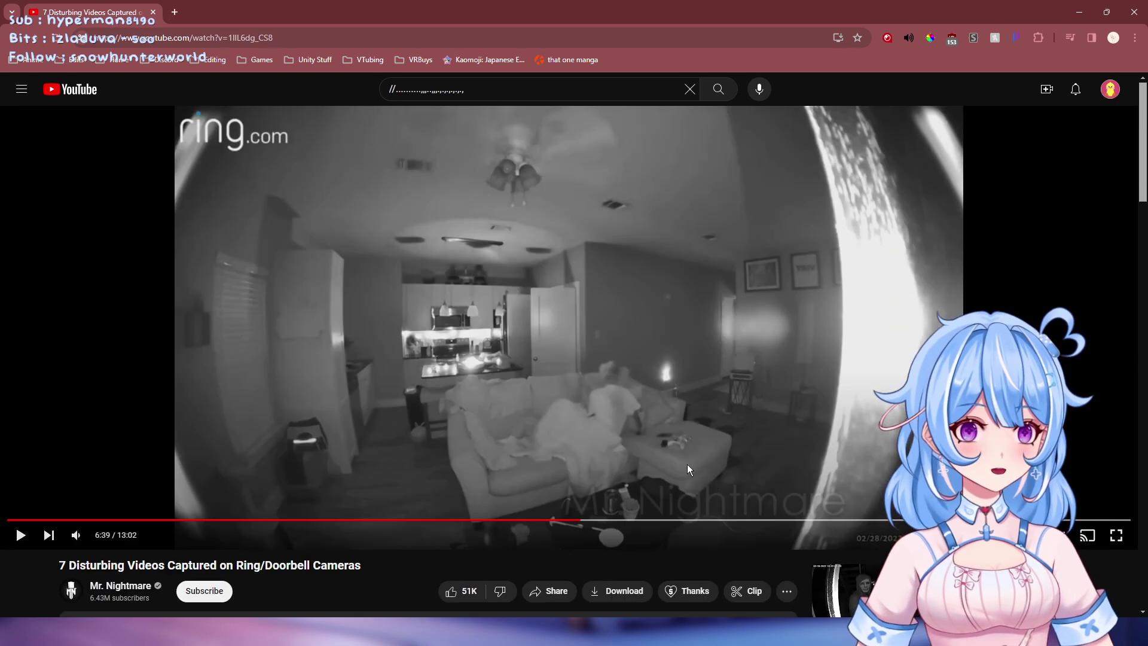
scroll(292, 323, "down", 7)
scroll(108, 117, "up", 7)
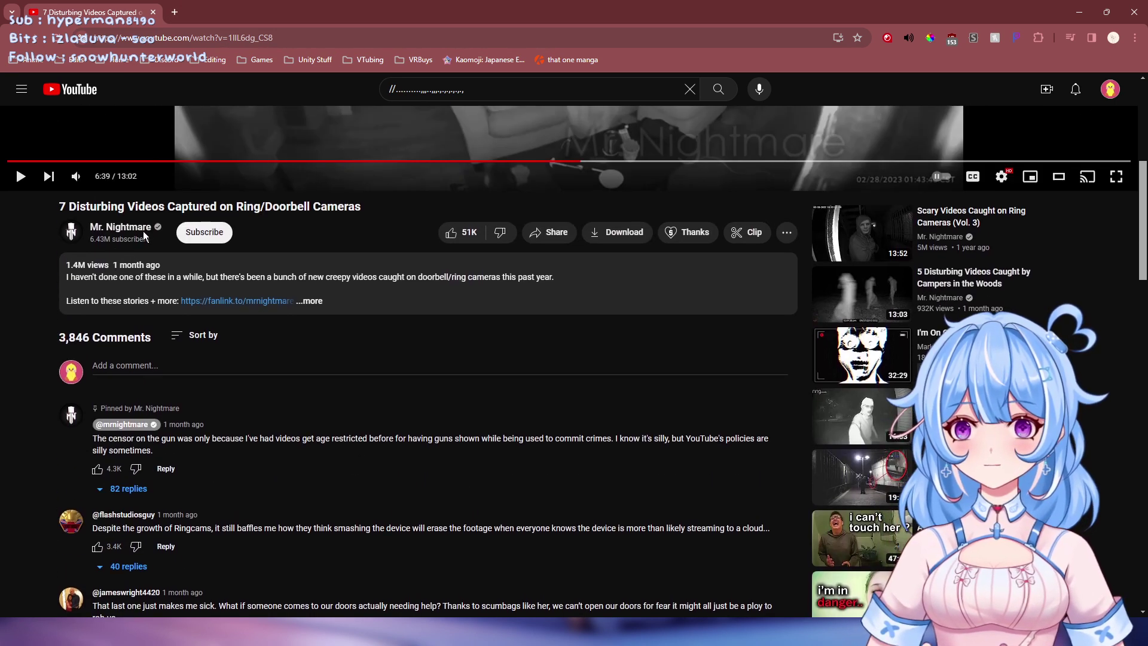
Open the Mr. Nightmare channel from the video page, collapse the side guide, and show the channel's full video list
left_click(141, 223)
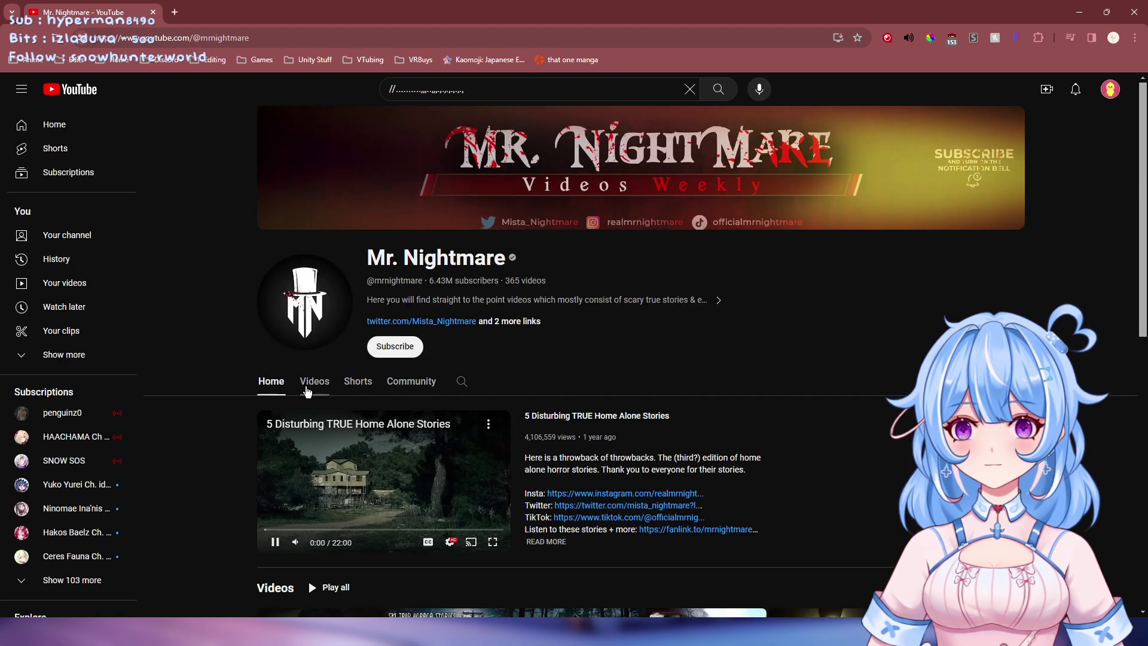
left_click(22, 90)
left_click(265, 374)
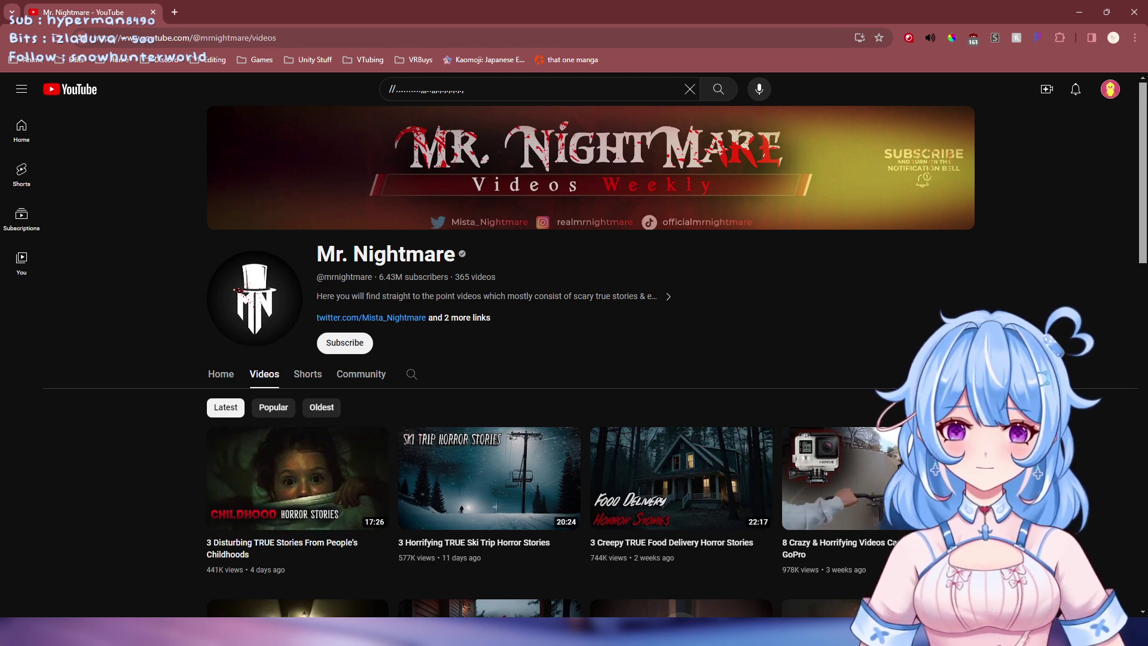
Browse the Mr. Nightmare channel's video list from the latest uploads back to the older horror story videos
scroll(297, 478, "down", 8)
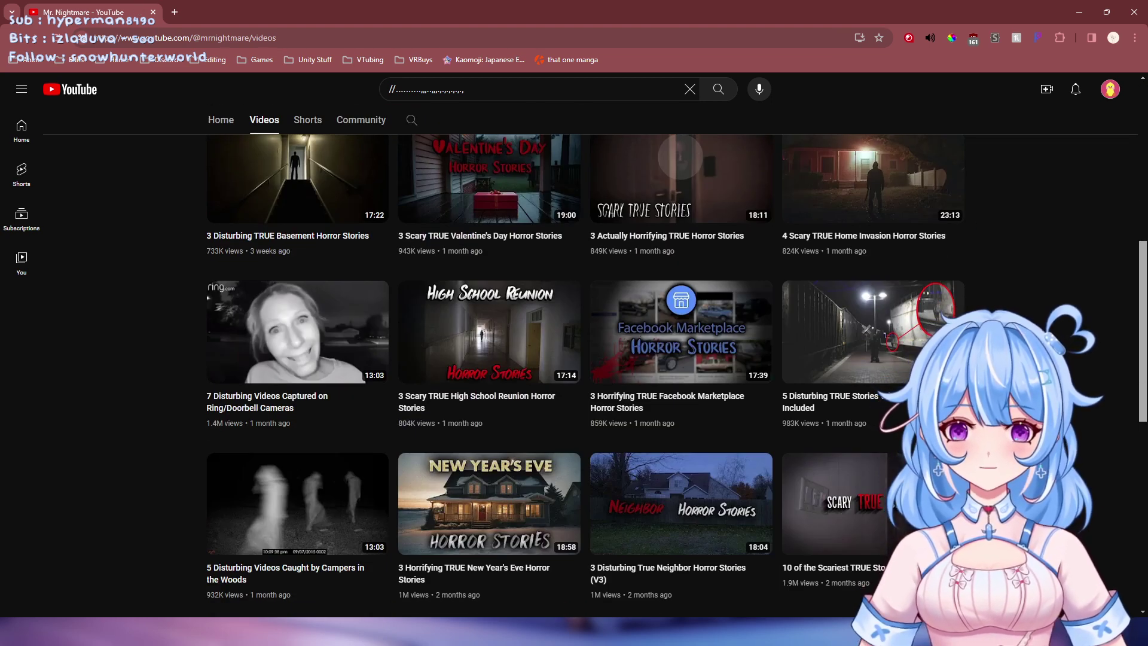
scroll(585, 370, "down", 6)
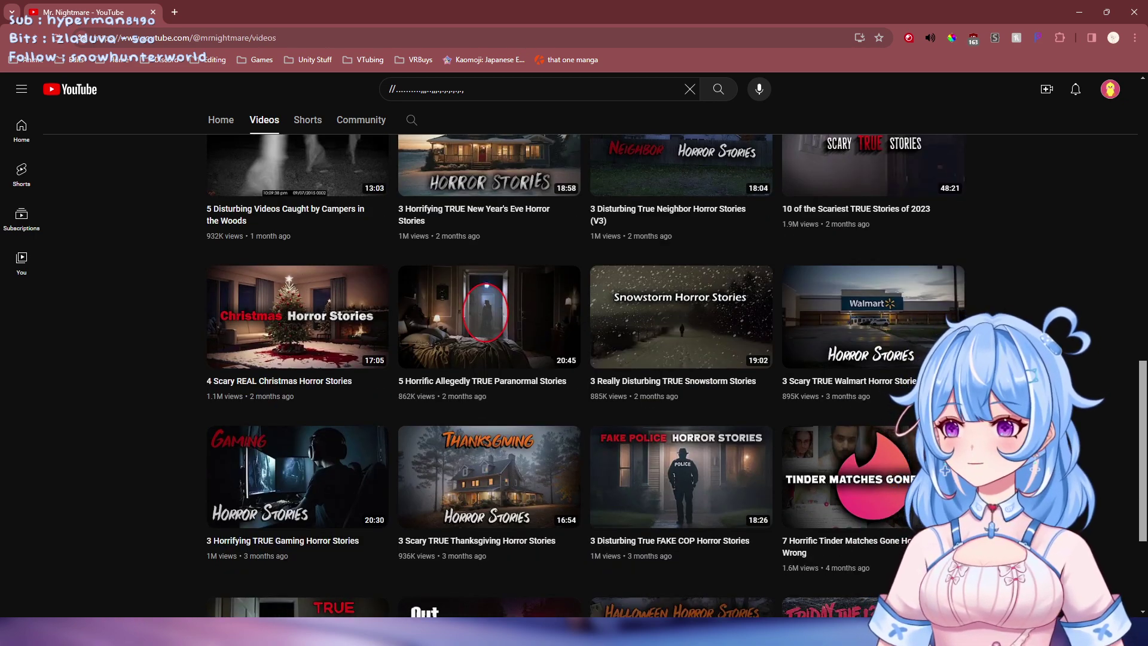
scroll(586, 371, "down", 3)
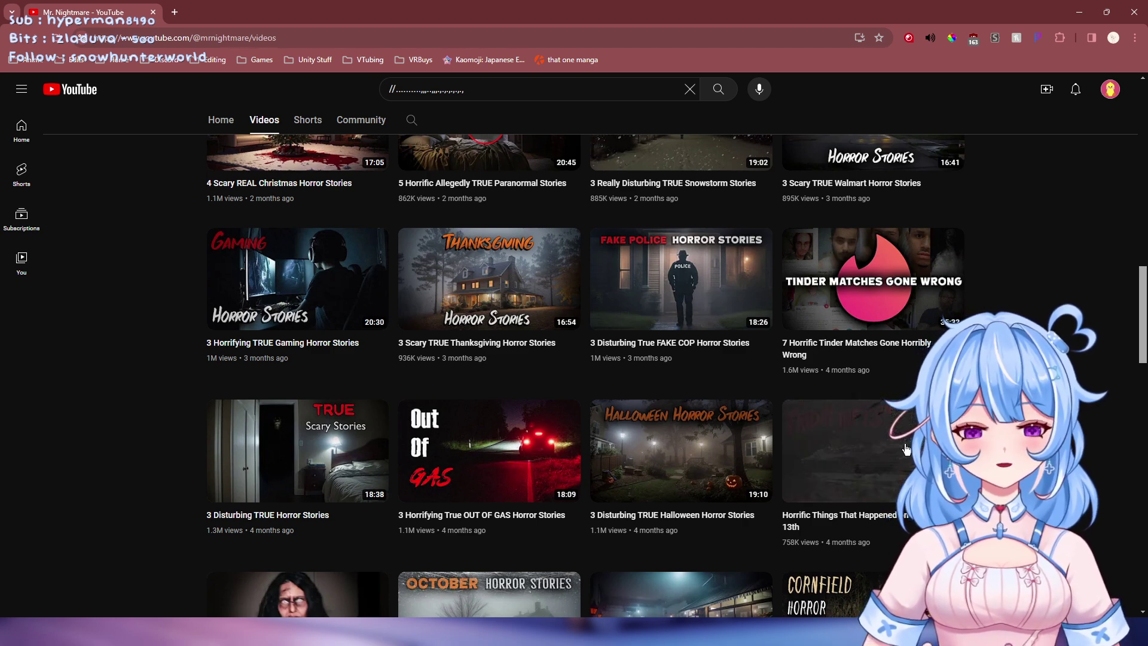
mouse_move(884, 456)
scroll(891, 457, "down", 4)
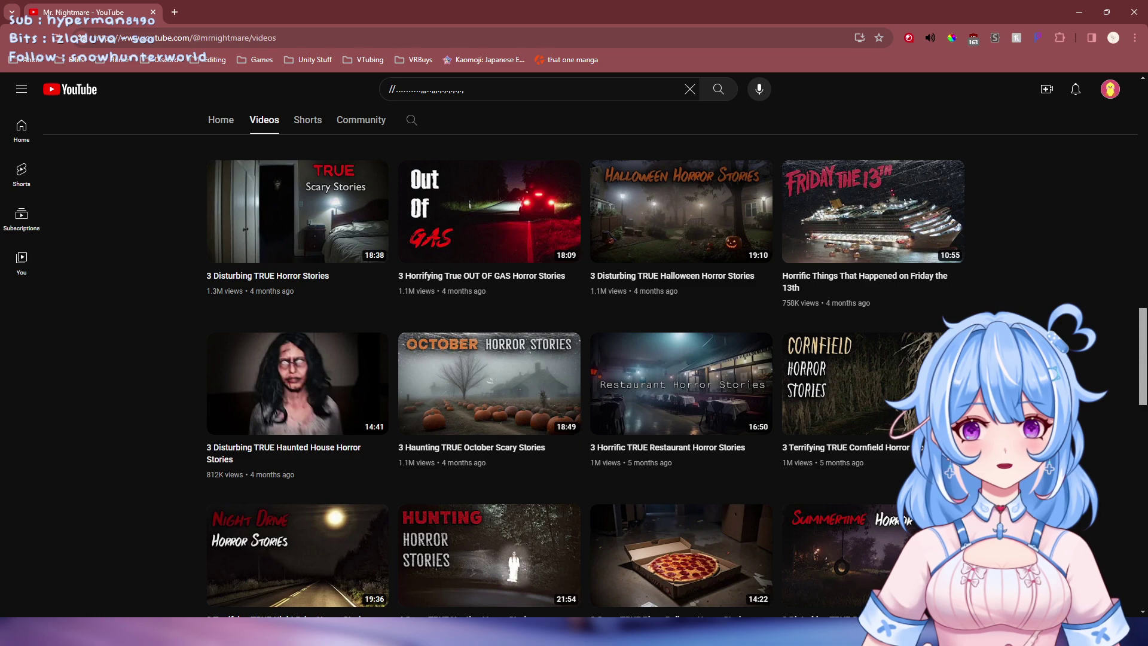
scroll(585, 376, "down", 4)
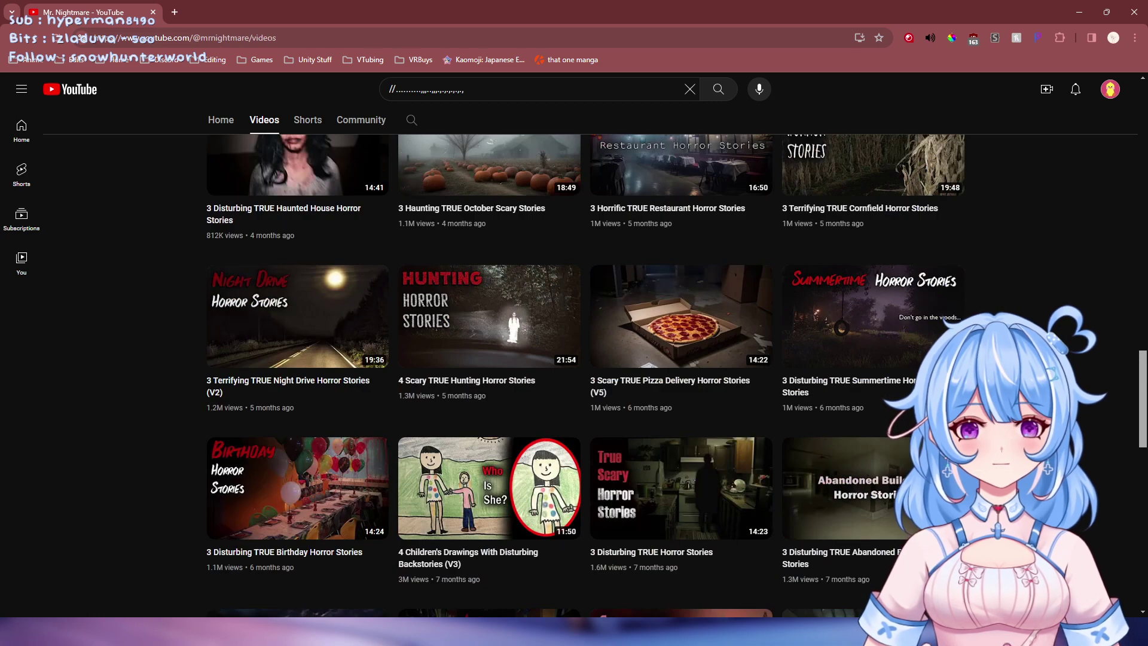
scroll(585, 376, "down", 7)
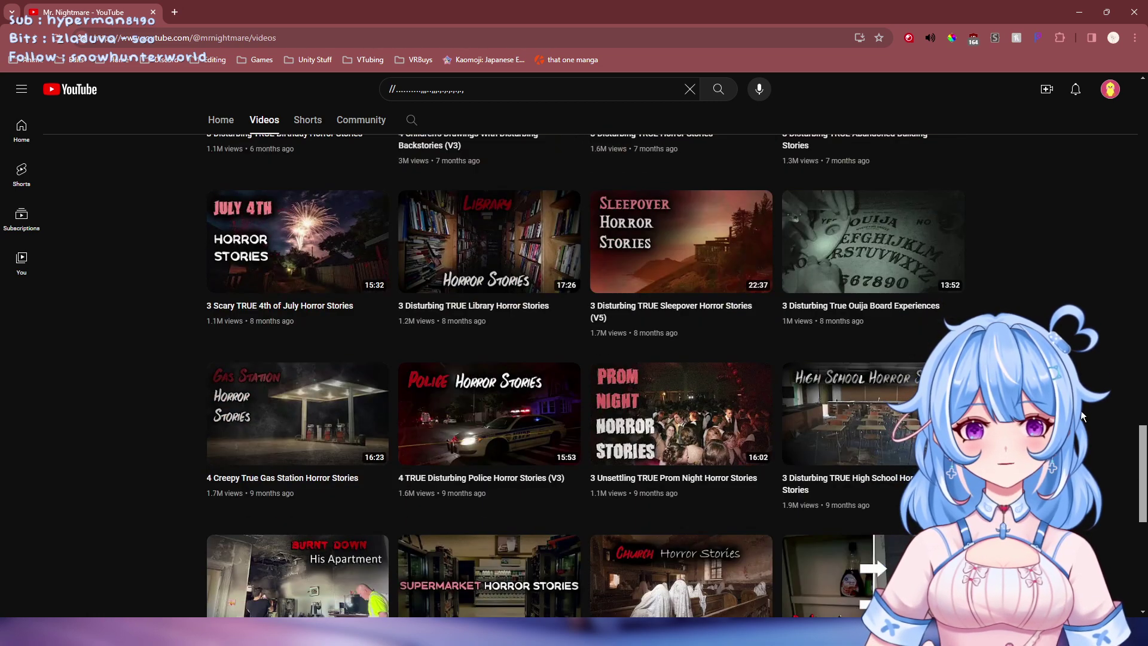